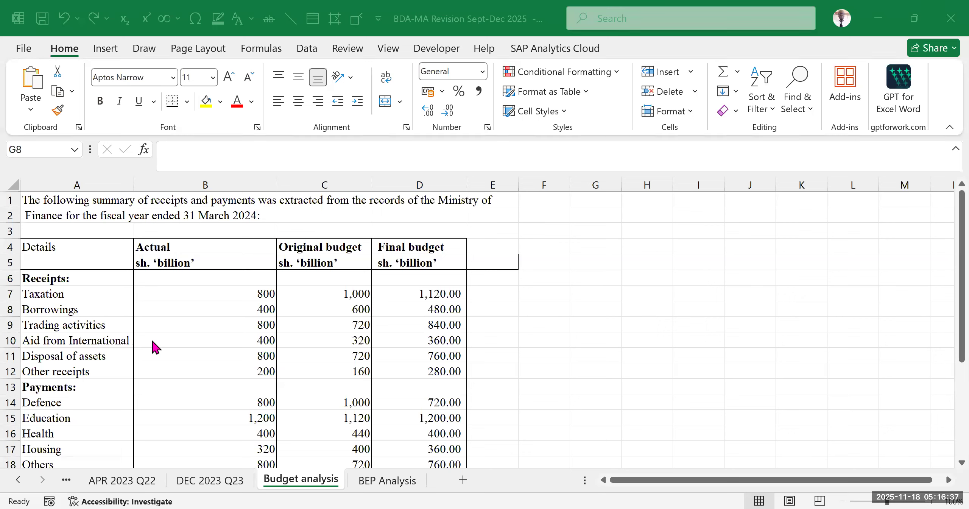
- Review the receipts and payments figures in the Ministry of Finance summary table on the Budget analysis sheet
{"action": "left_click", "coordinate": [87, 306]}
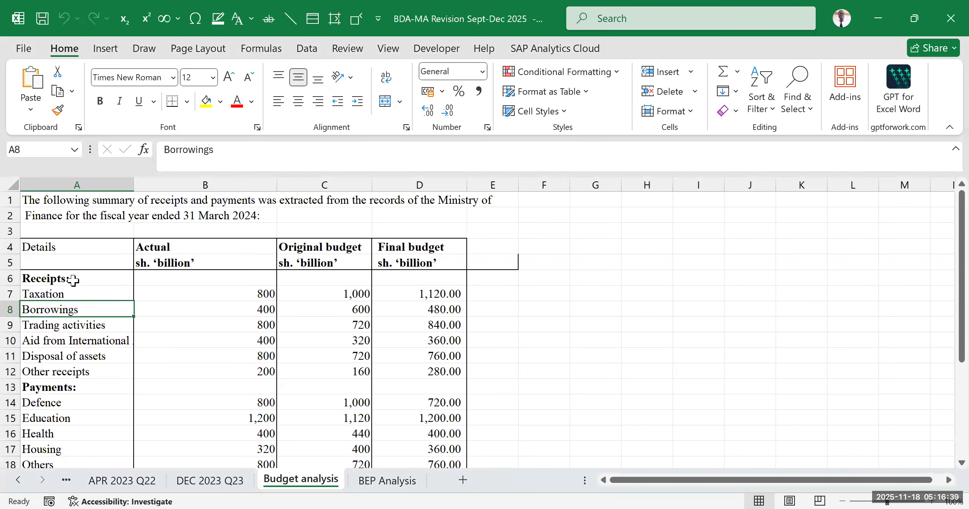
{"action": "left_click_drag", "start_coordinate": [78, 279], "coordinate": [417, 365]}
{"action": "scroll", "coordinate": [320, 351], "scroll_direction": "down", "scroll_amount": 2}
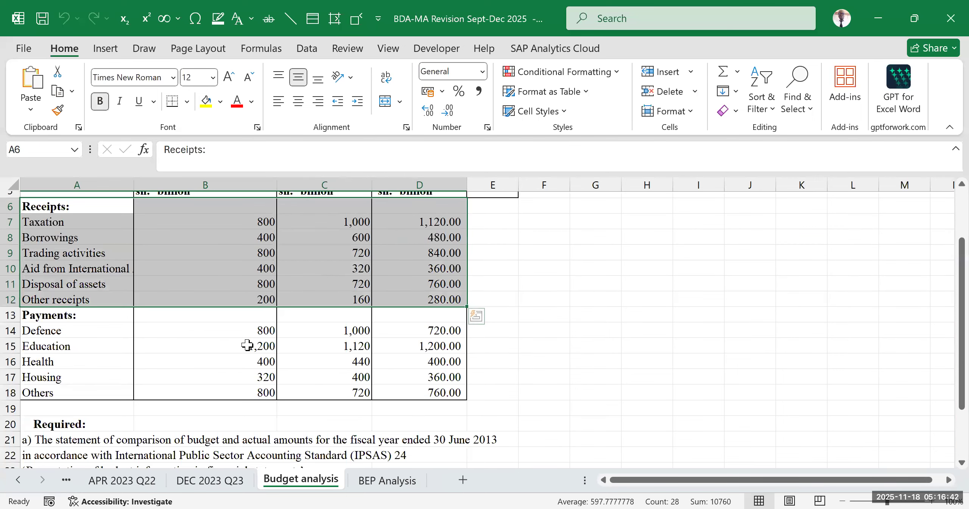
{"action": "left_click", "coordinate": [88, 336]}
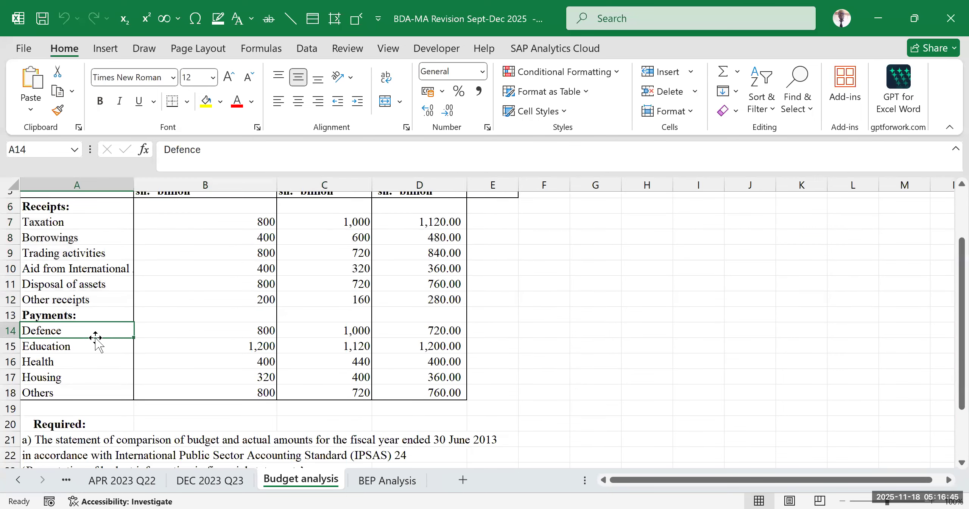
{"action": "scroll", "coordinate": [90, 335], "scroll_direction": "up", "scroll_amount": 2}
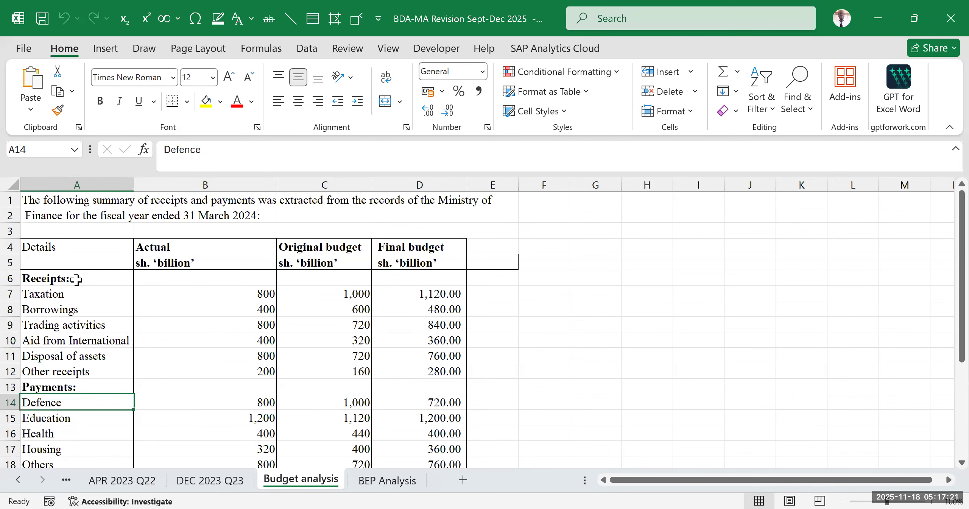
{"action": "scroll", "coordinate": [94, 295], "scroll_direction": "down", "scroll_amount": 2}
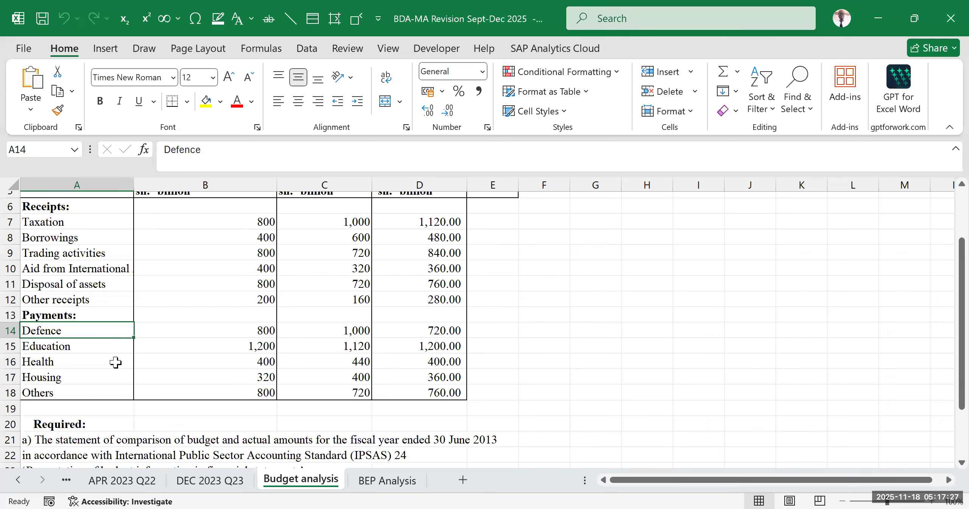
{"action": "scroll", "coordinate": [115, 360], "scroll_direction": "down", "scroll_amount": 2}
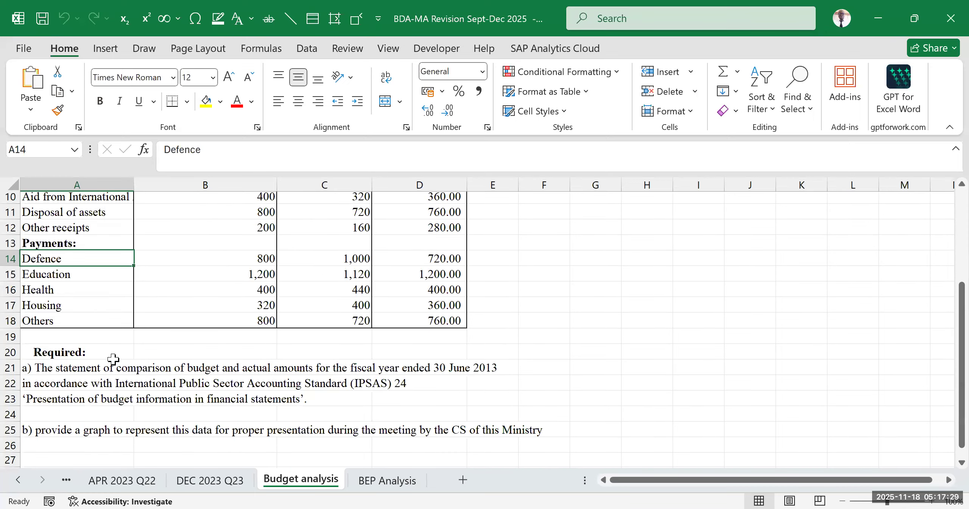
{"action": "scroll", "coordinate": [284, 310], "scroll_direction": "up", "scroll_amount": 3}
{"action": "scroll", "coordinate": [187, 297], "scroll_direction": "down", "scroll_amount": 3}
{"action": "scroll", "coordinate": [187, 296], "scroll_direction": "up", "scroll_amount": 3}
{"action": "left_click_drag", "start_coordinate": [74, 207], "coordinate": [471, 406]}
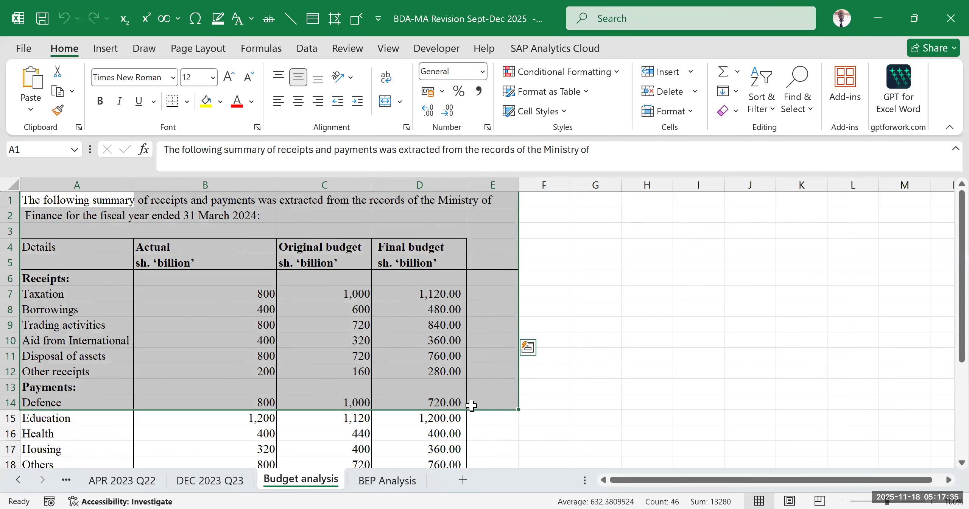
{"action": "scroll", "coordinate": [471, 405], "scroll_direction": "down", "scroll_amount": 3}
{"action": "left_click", "coordinate": [647, 336]}
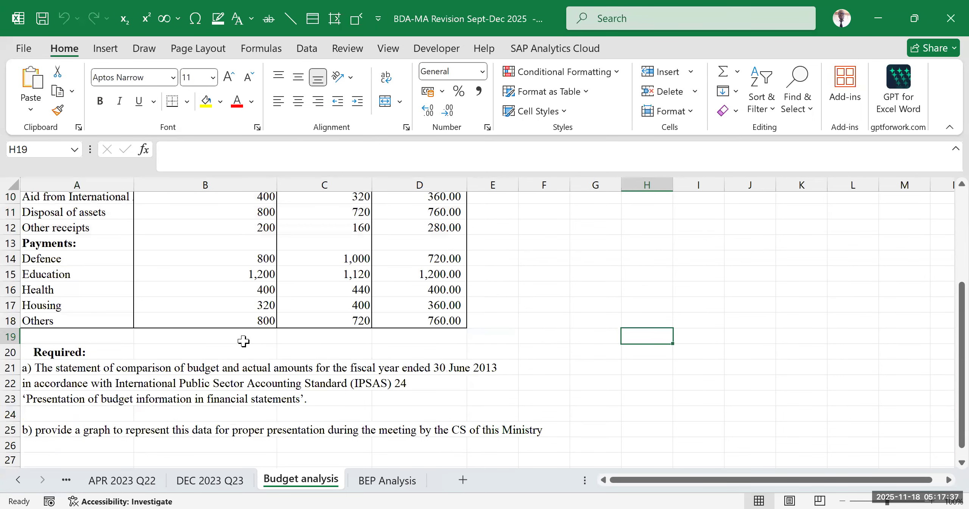
- Read requirements a) and b) below the table, covering the budget comparison statement and the graph, against the source data
{"action": "scroll", "coordinate": [267, 374], "scroll_direction": "down", "scroll_amount": 2}
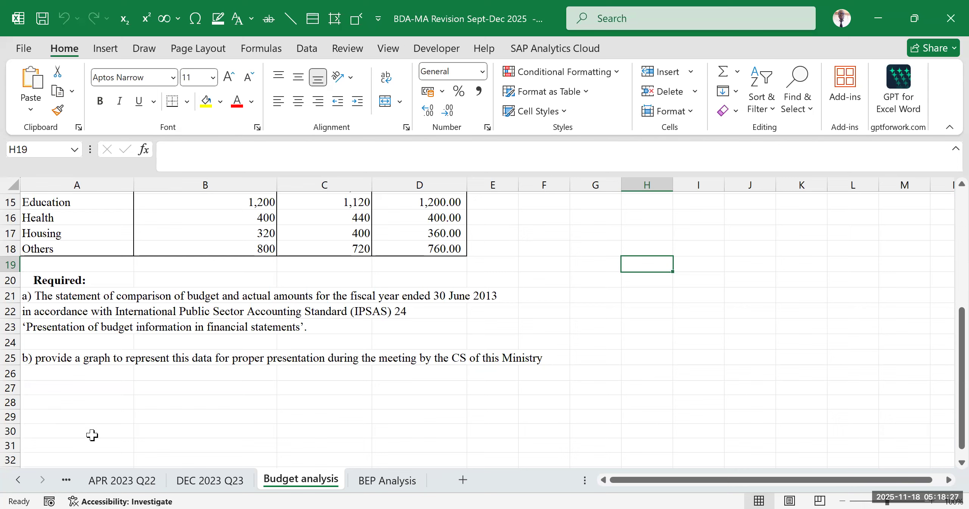
{"action": "left_click", "coordinate": [90, 335]}
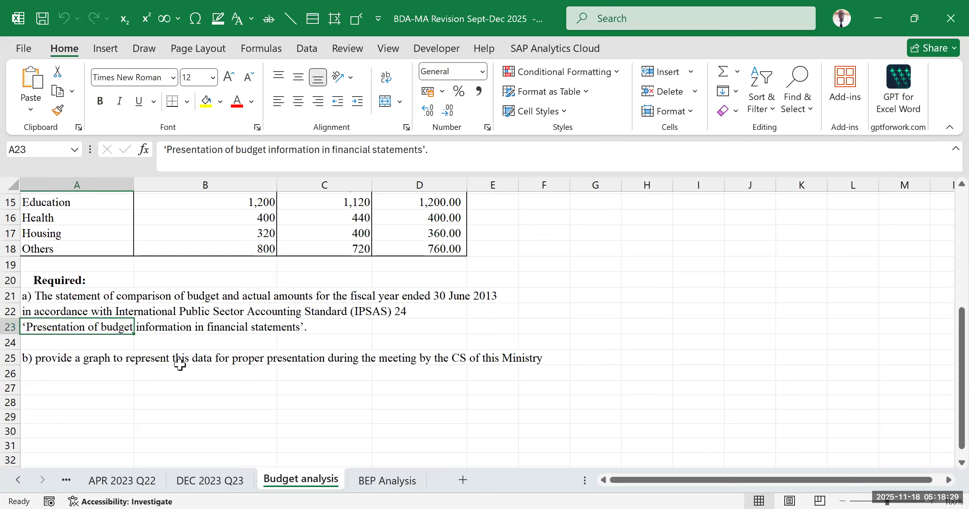
{"action": "left_click", "coordinate": [229, 333]}
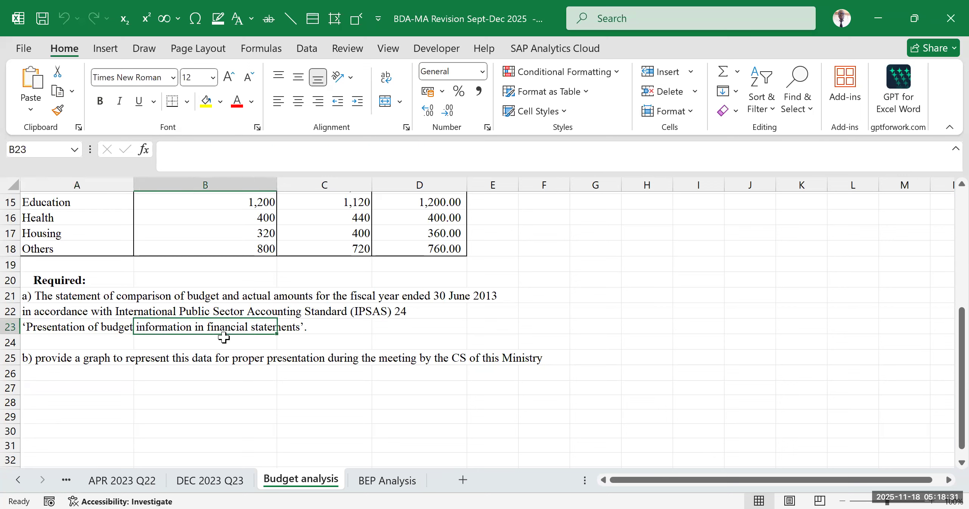
{"action": "left_click", "coordinate": [76, 363]}
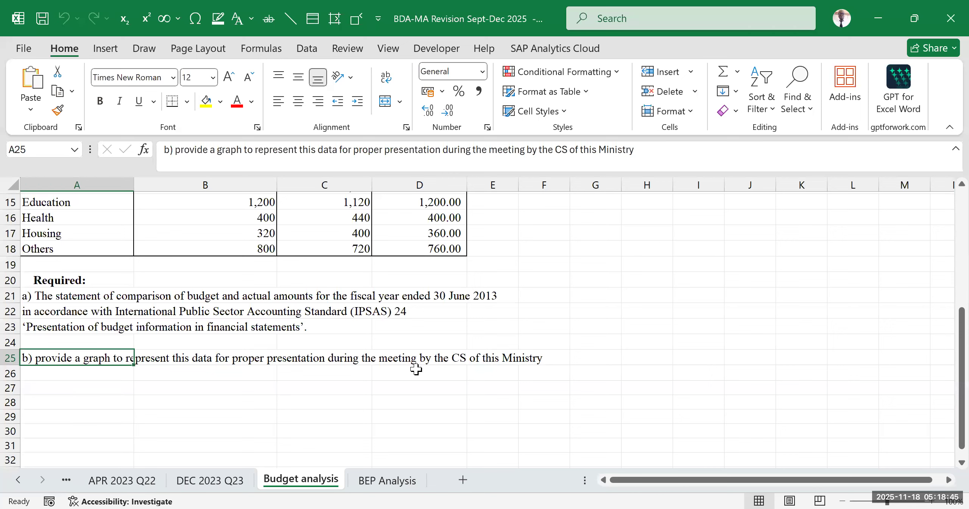
{"action": "scroll", "coordinate": [400, 364], "scroll_direction": "up", "scroll_amount": 5}
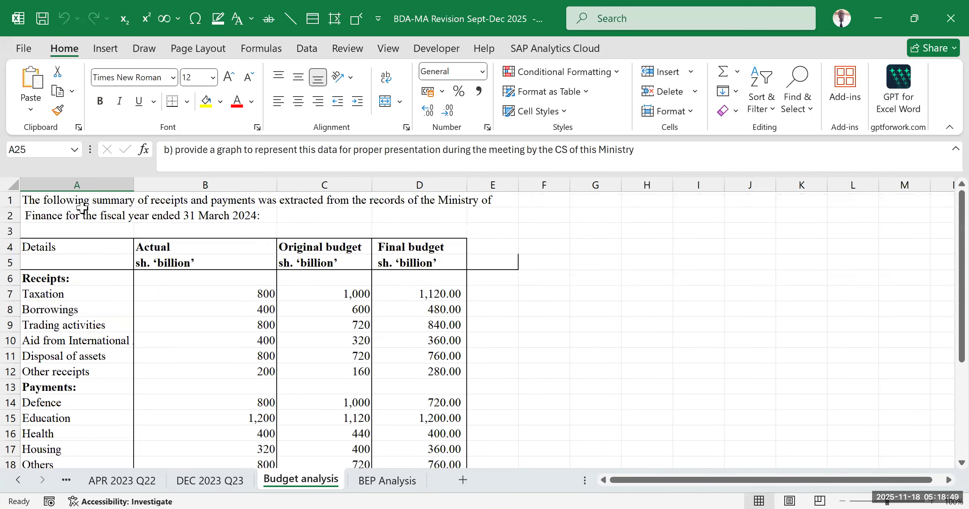
{"action": "scroll", "coordinate": [257, 358], "scroll_direction": "down", "scroll_amount": 9}
{"action": "scroll", "coordinate": [257, 358], "scroll_direction": "up", "scroll_amount": 5}
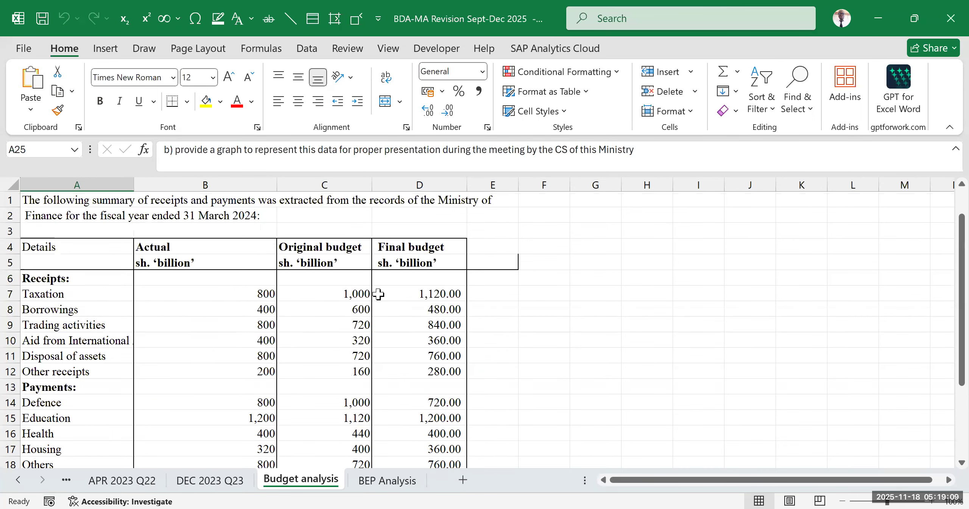
{"action": "scroll", "coordinate": [379, 294], "scroll_direction": "up", "scroll_amount": 5}
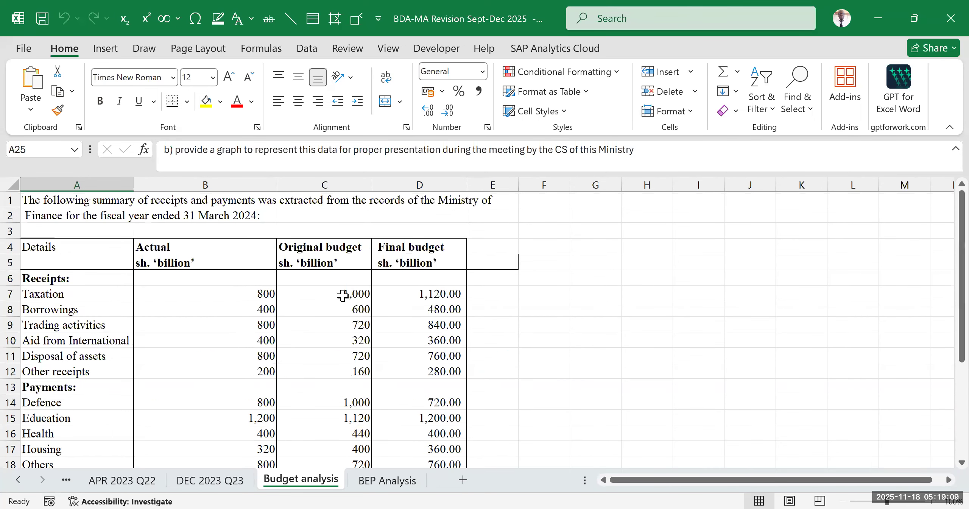
- Compare the Actual, Original budget and Final budget columns of the summary table
{"action": "left_click", "coordinate": [201, 246]}
{"action": "left_click", "coordinate": [336, 243]}
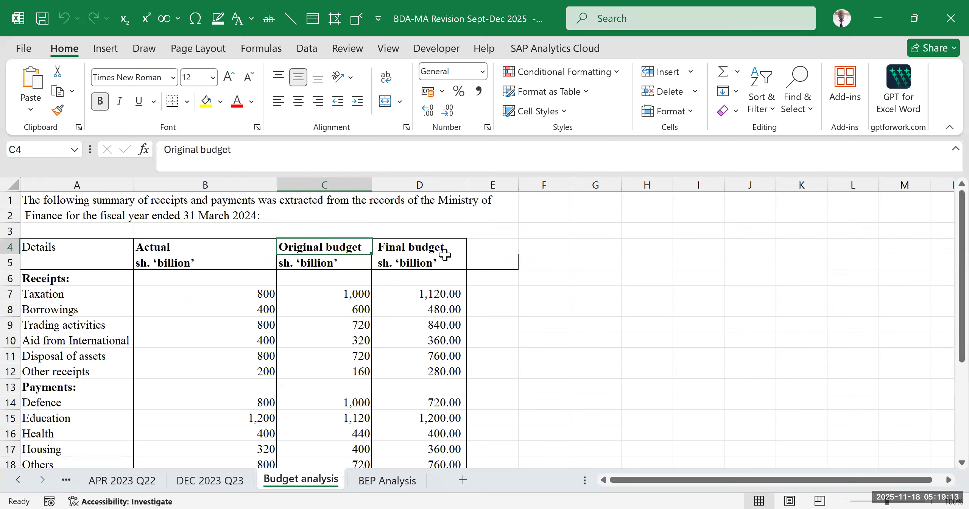
{"action": "left_click", "coordinate": [420, 251]}
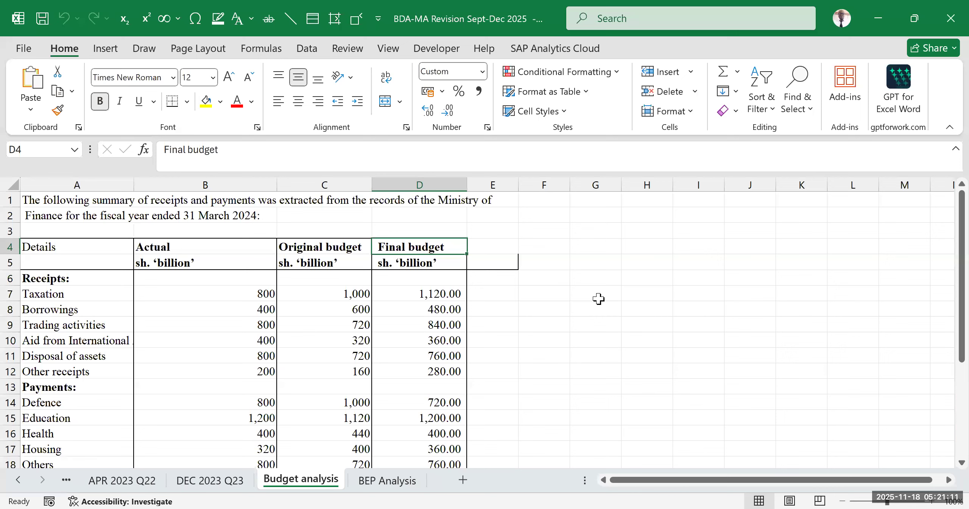
{"action": "left_click", "coordinate": [542, 308]}
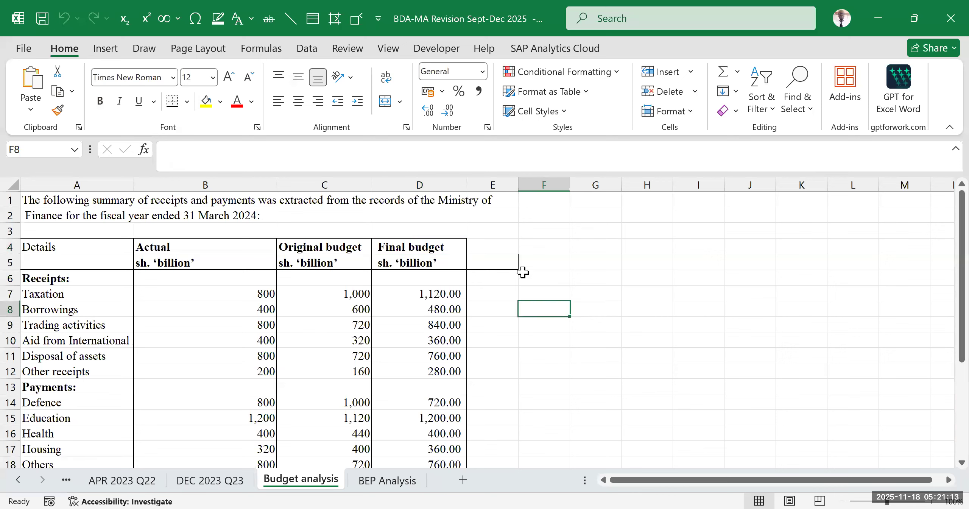
{"action": "left_click_drag", "start_coordinate": [417, 215], "coordinate": [416, 329]}
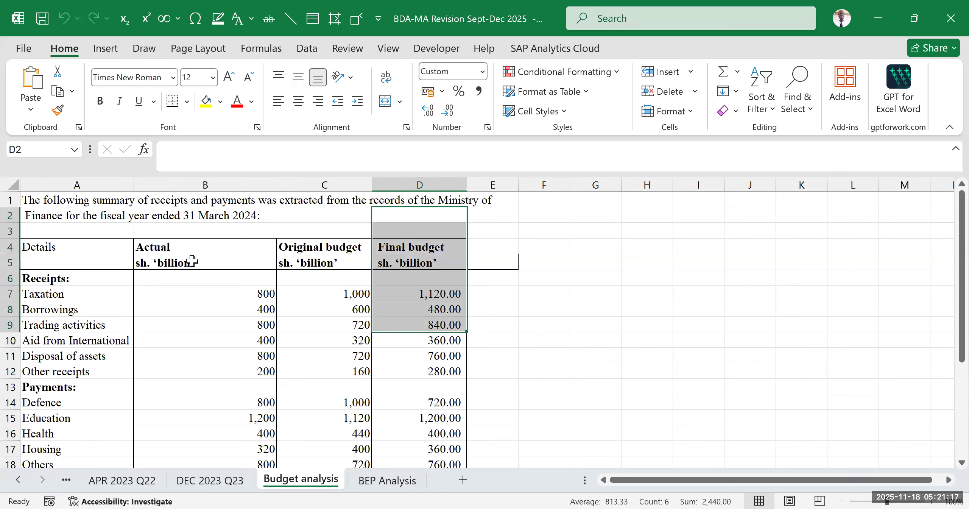
{"action": "left_click_drag", "start_coordinate": [163, 232], "coordinate": [174, 292]}
{"action": "left_click_drag", "start_coordinate": [422, 231], "coordinate": [424, 281]}
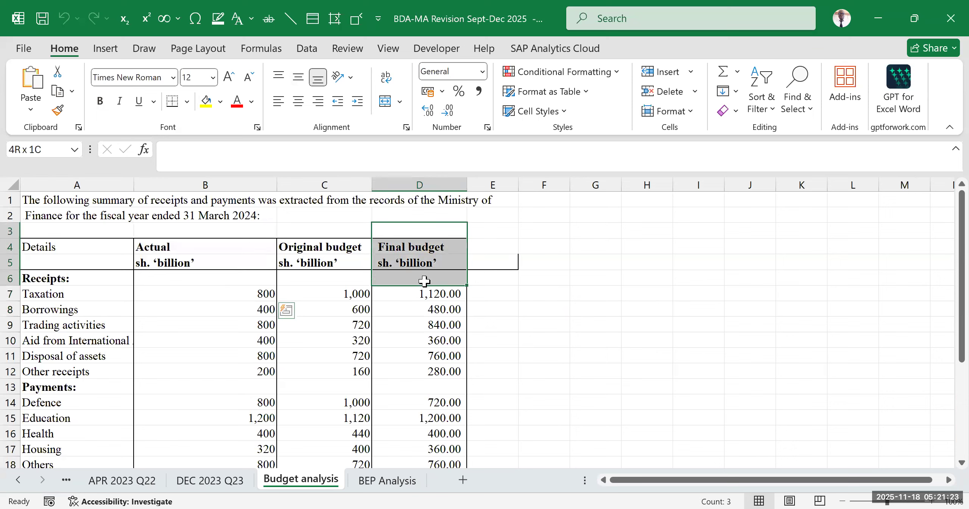
{"action": "left_click_drag", "start_coordinate": [425, 281], "coordinate": [424, 281]}
{"action": "left_click_drag", "start_coordinate": [215, 243], "coordinate": [213, 314]}
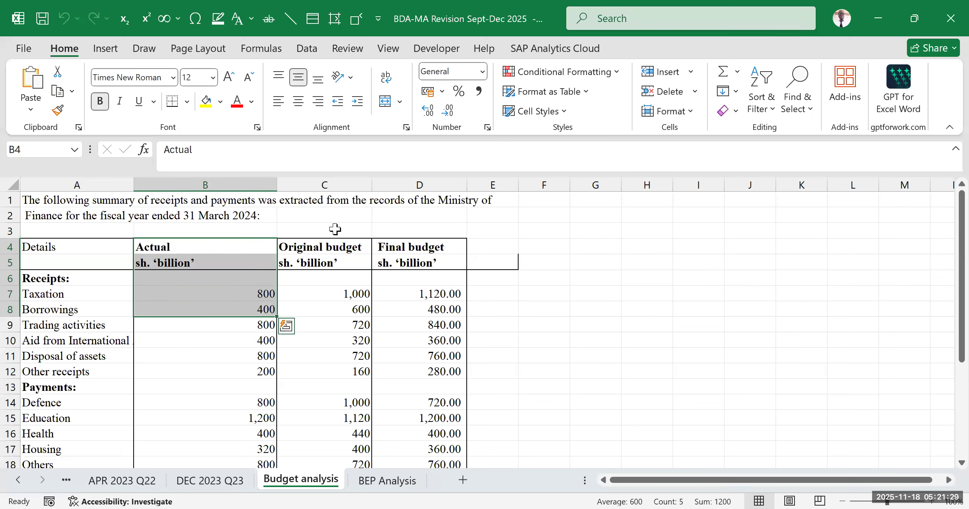
{"action": "left_click_drag", "start_coordinate": [337, 227], "coordinate": [340, 365]}
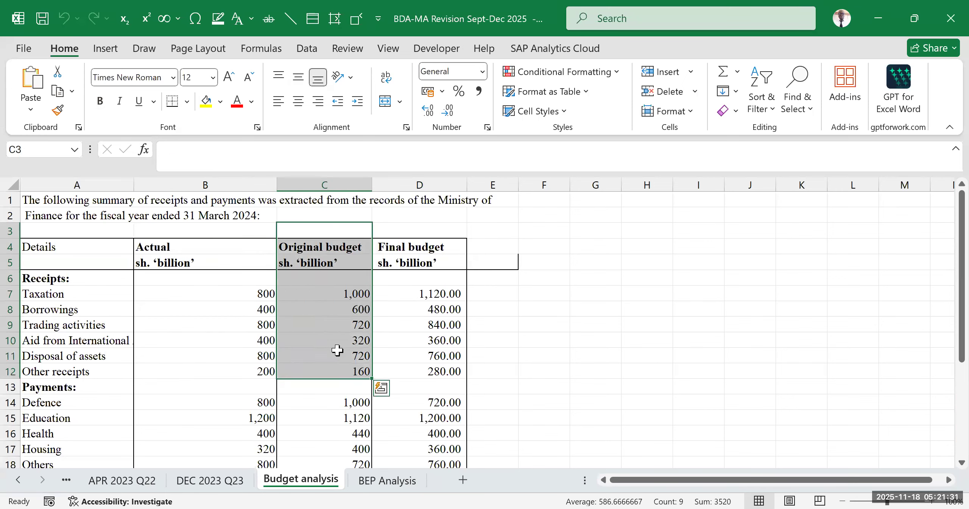
{"action": "left_click", "coordinate": [542, 294]}
{"action": "left_click_drag", "start_coordinate": [327, 218], "coordinate": [326, 371]}
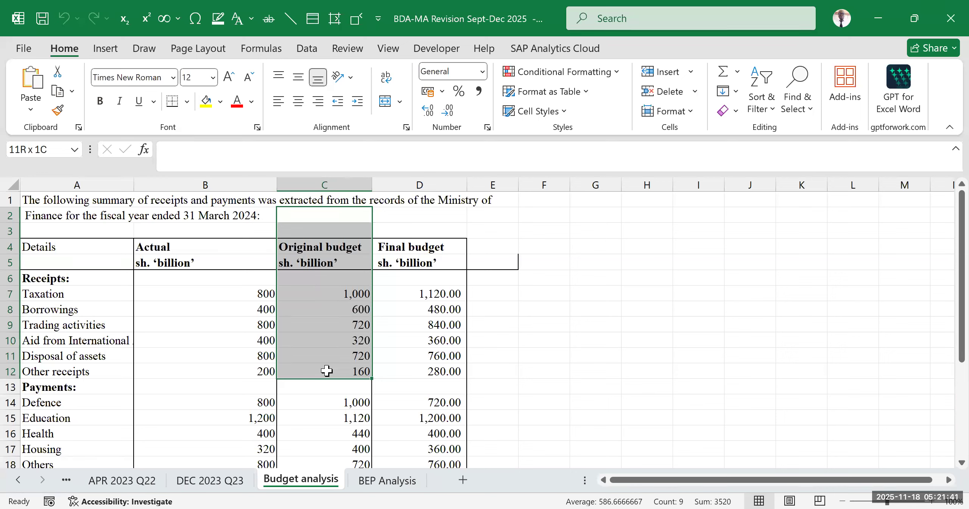
{"action": "left_click_drag", "start_coordinate": [431, 228], "coordinate": [412, 355]}
{"action": "left_click_drag", "start_coordinate": [221, 243], "coordinate": [217, 338]}
{"action": "left_click_drag", "start_coordinate": [436, 234], "coordinate": [422, 335]}
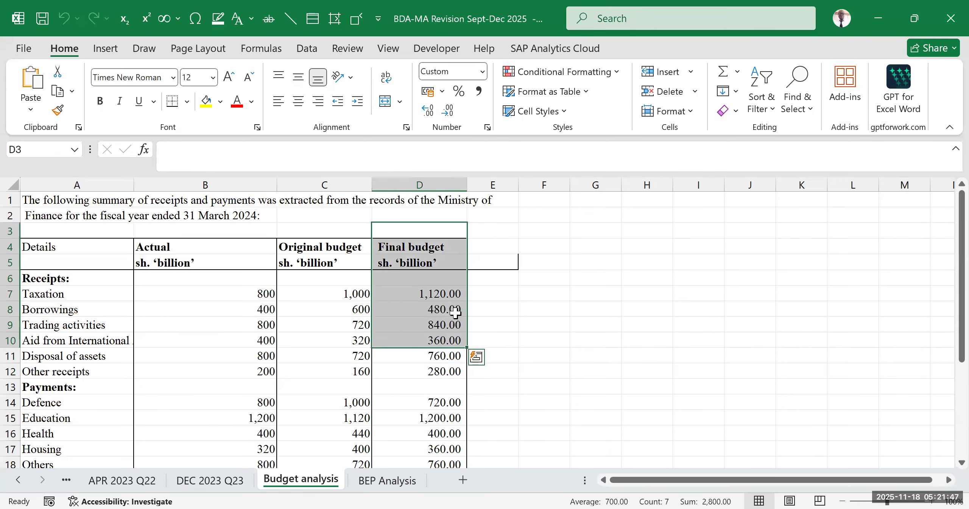
{"action": "left_click", "coordinate": [595, 294]}
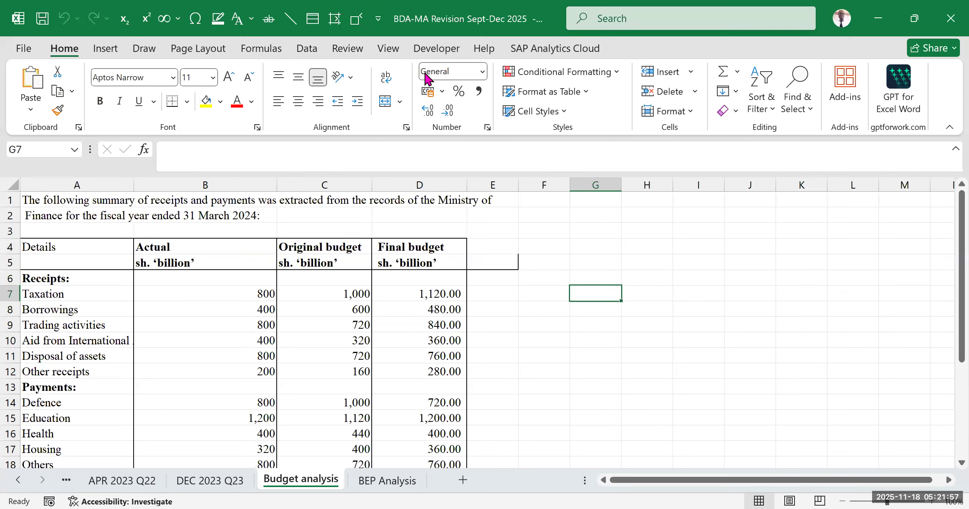
- Examine the Actual and Final budget headings and the Receipts and Payments blocks as the basis for a variance
{"action": "left_click", "coordinate": [190, 233]}
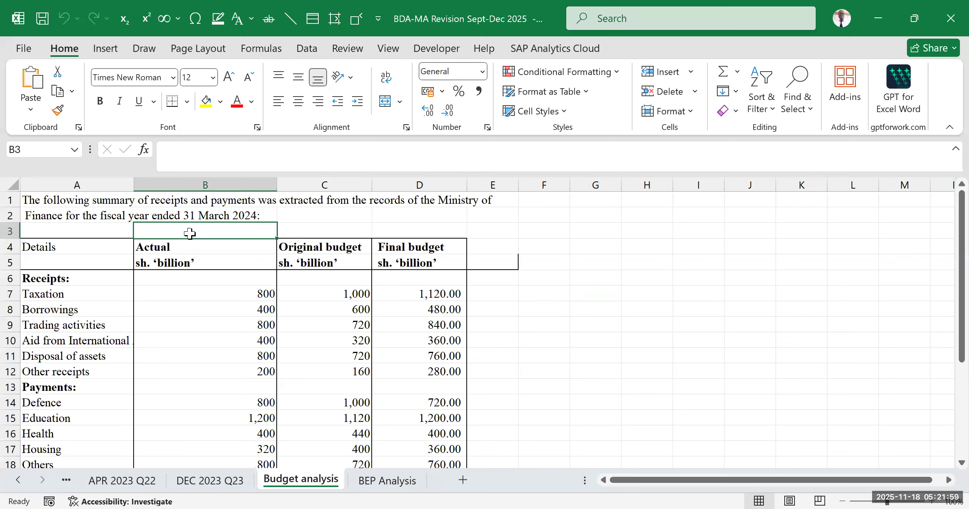
{"action": "left_click", "coordinate": [438, 238]}
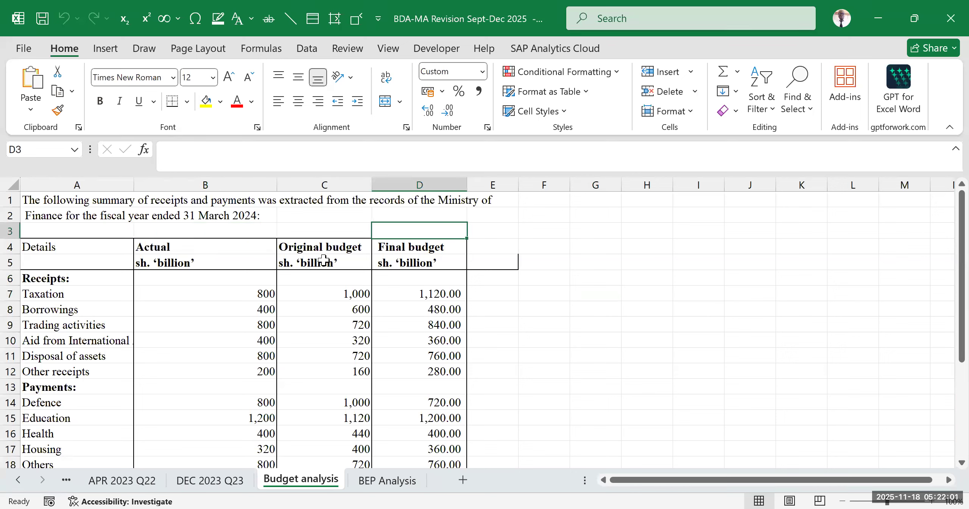
{"action": "left_click", "coordinate": [503, 266]}
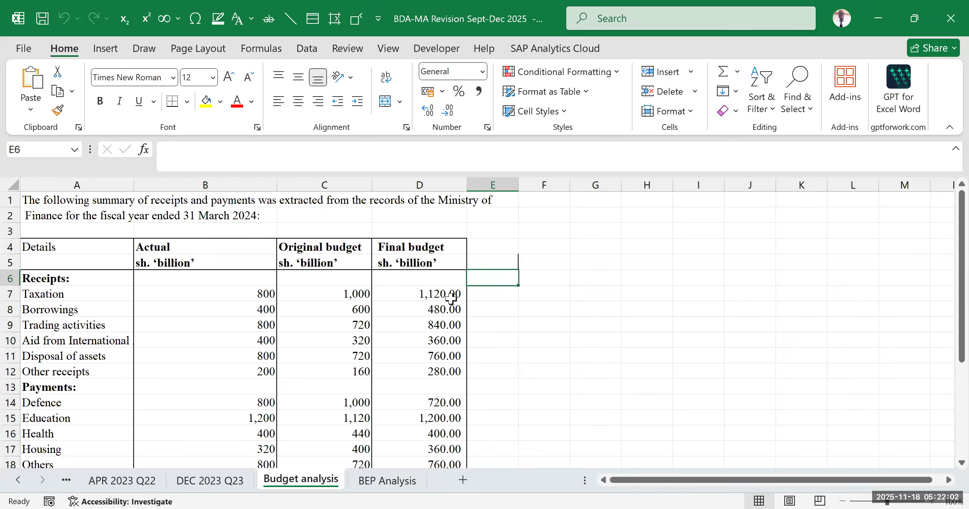
{"action": "left_click", "coordinate": [422, 250]}
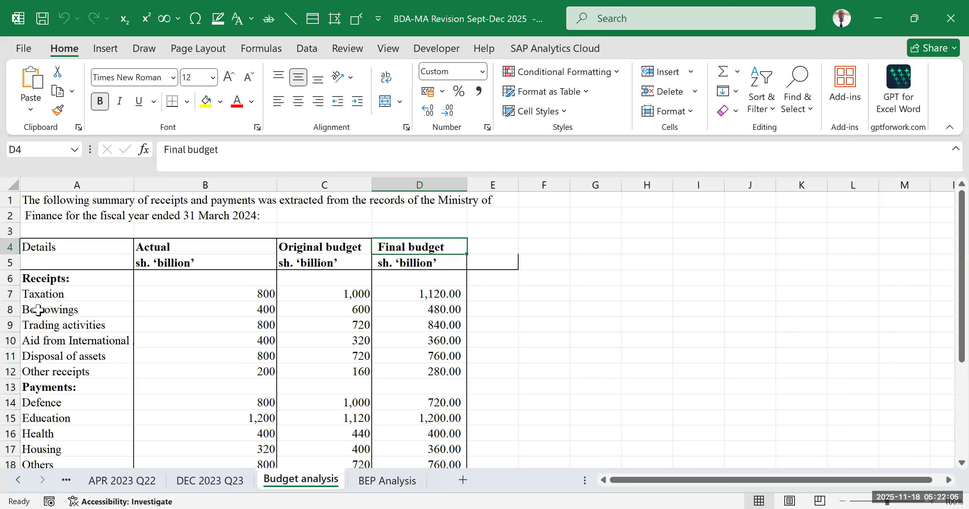
{"action": "left_click", "coordinate": [179, 260]}
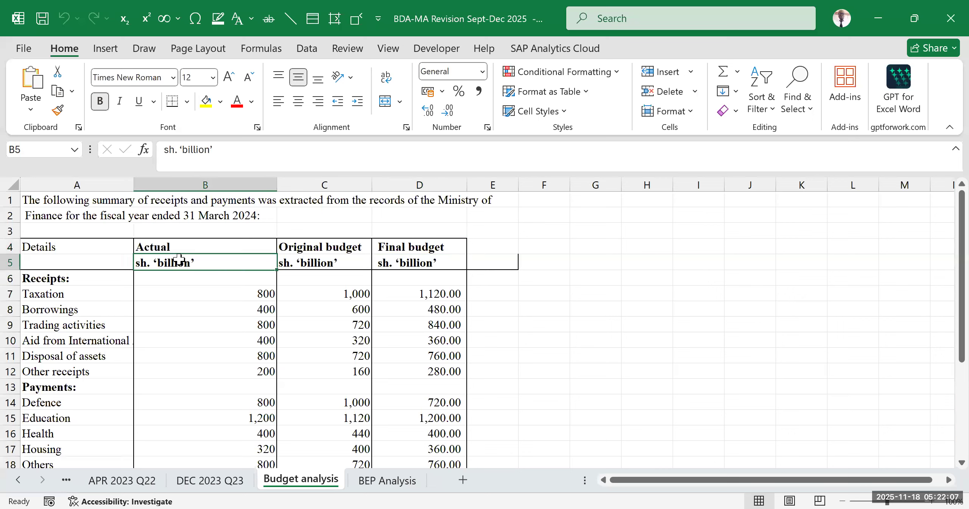
{"action": "left_click", "coordinate": [574, 292]}
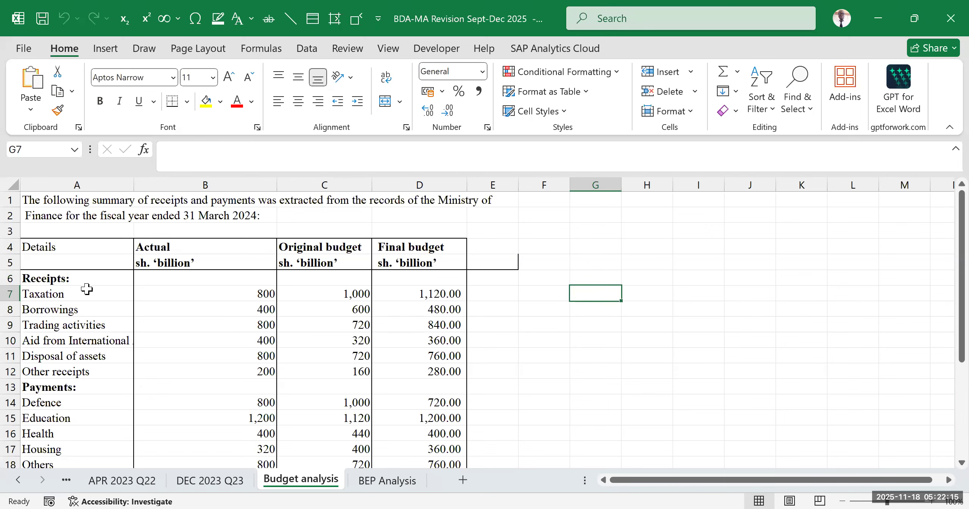
{"action": "scroll", "coordinate": [86, 289], "scroll_direction": "down", "scroll_amount": 1}
{"action": "mouse_move", "coordinate": [67, 207]}
{"action": "left_mouse_down"}
{"action": "mouse_move", "coordinate": [378, 275]}
{"action": "mouse_move", "coordinate": [404, 303]}
{"action": "left_mouse_up"}
{"action": "left_click_drag", "start_coordinate": [74, 320], "coordinate": [411, 393]}
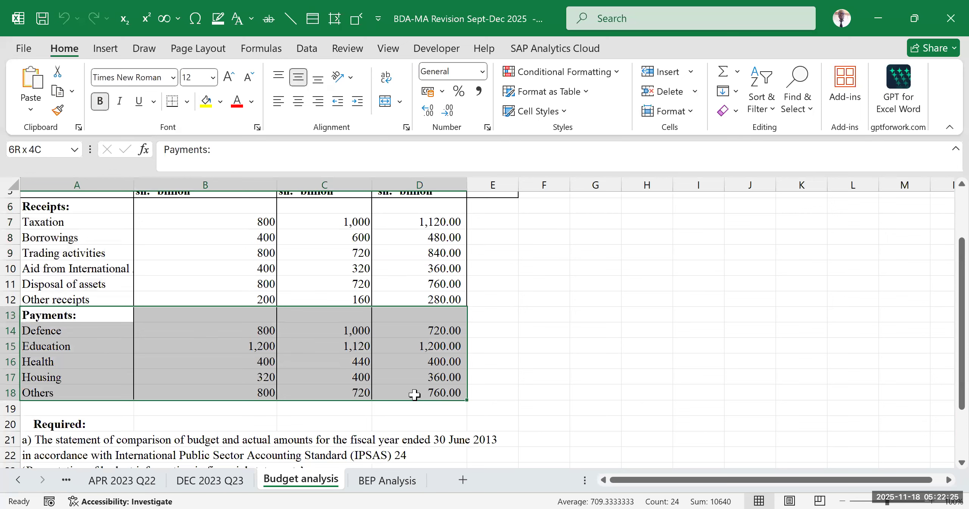
{"action": "scroll", "coordinate": [465, 329], "scroll_direction": "up", "scroll_amount": 2}
{"action": "left_click", "coordinate": [564, 326]}
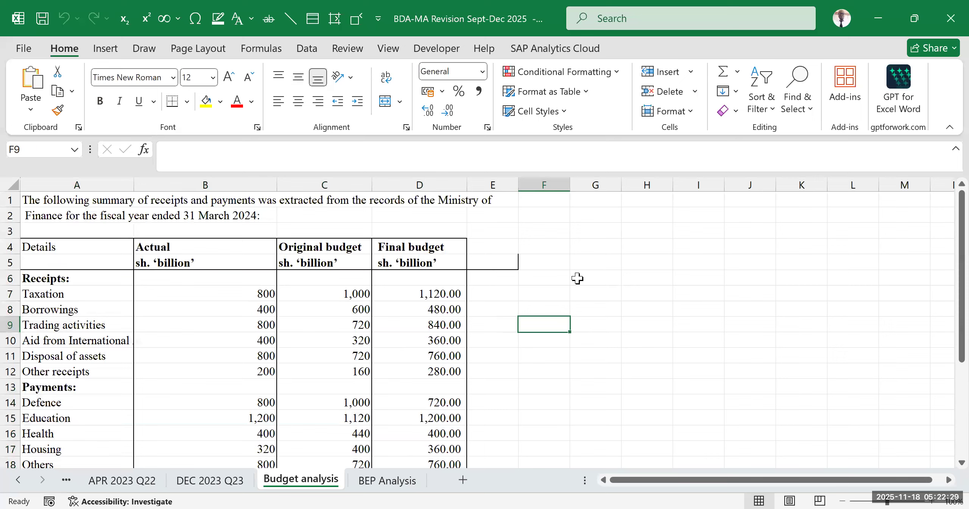
- Add a Variance heading in E4 with the unit line shs."billions" below it in E5
{"action": "left_click", "coordinate": [499, 246]}
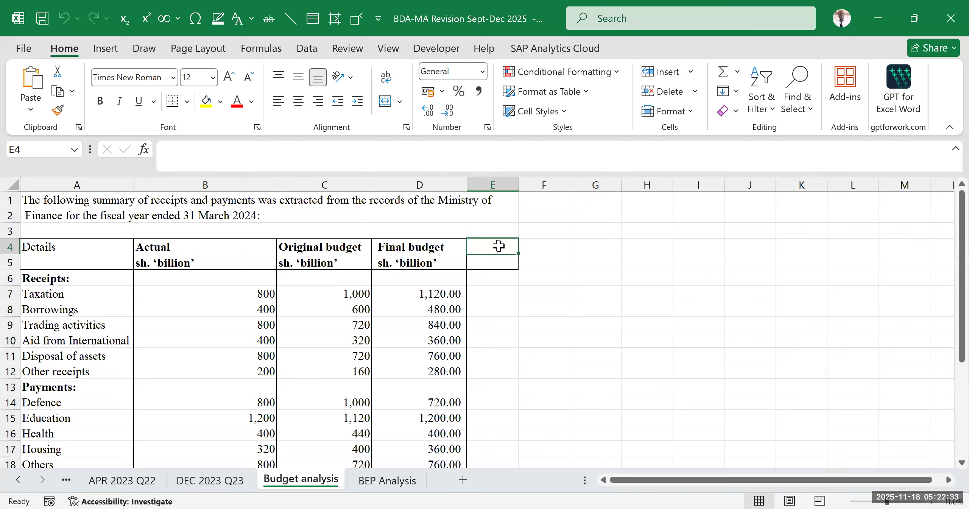
{"action": "type", "text": "Variance"}
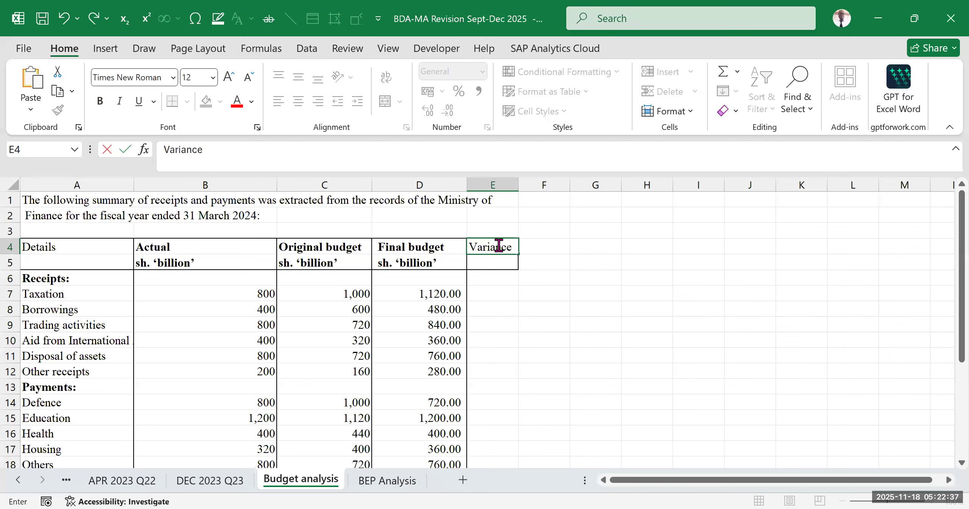
{"action": "key", "text": "Return"}
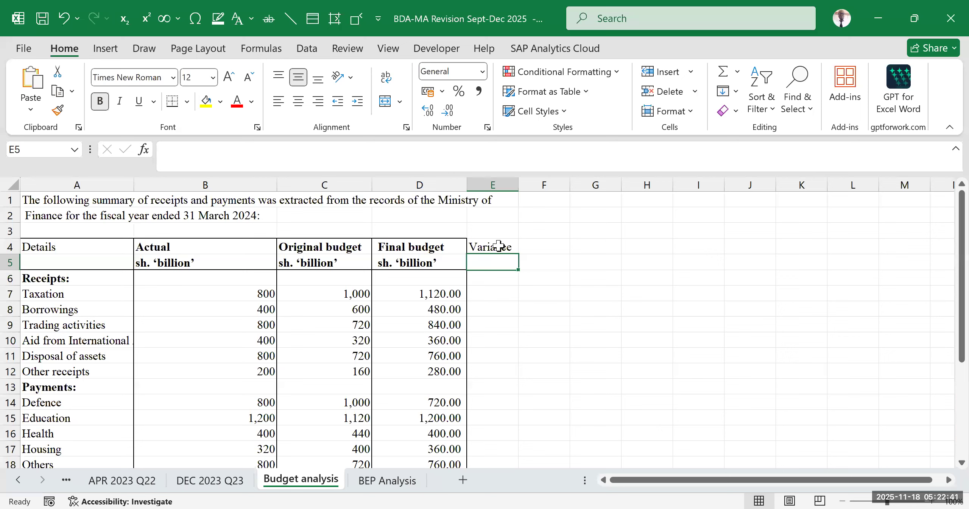
{"action": "type", "text": "shs.\""}
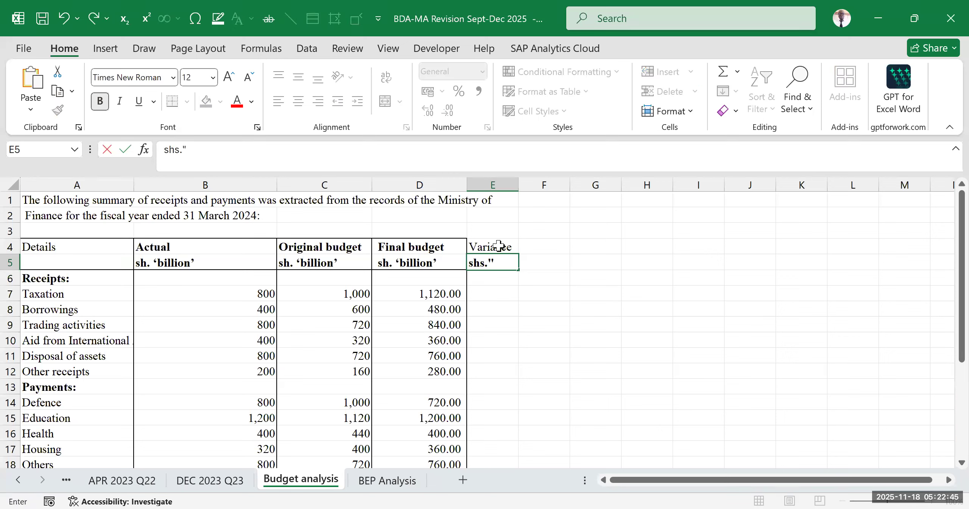
{"action": "type", "text": "billions\""}
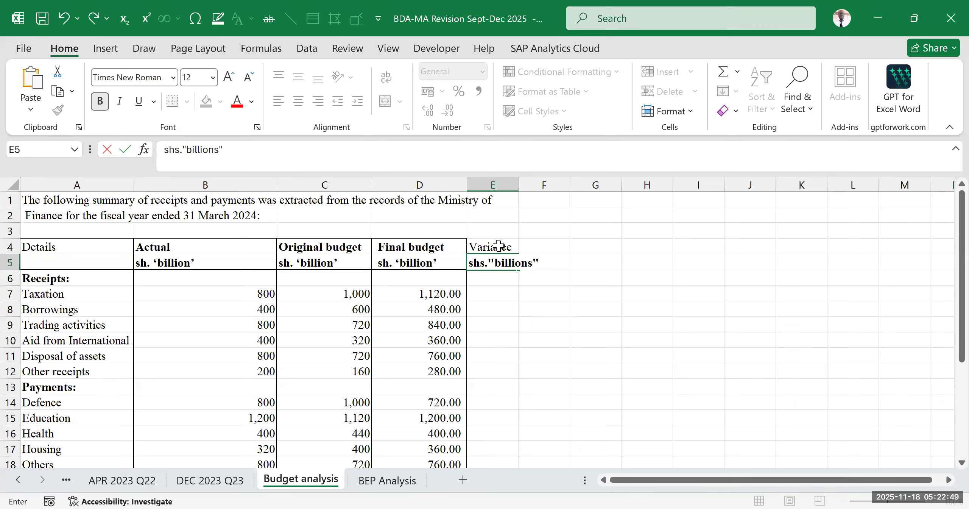
- Widen column E so that the shs."billions" heading fits inside the column
{"action": "left_click", "coordinate": [644, 339]}
{"action": "left_click", "coordinate": [617, 367]}
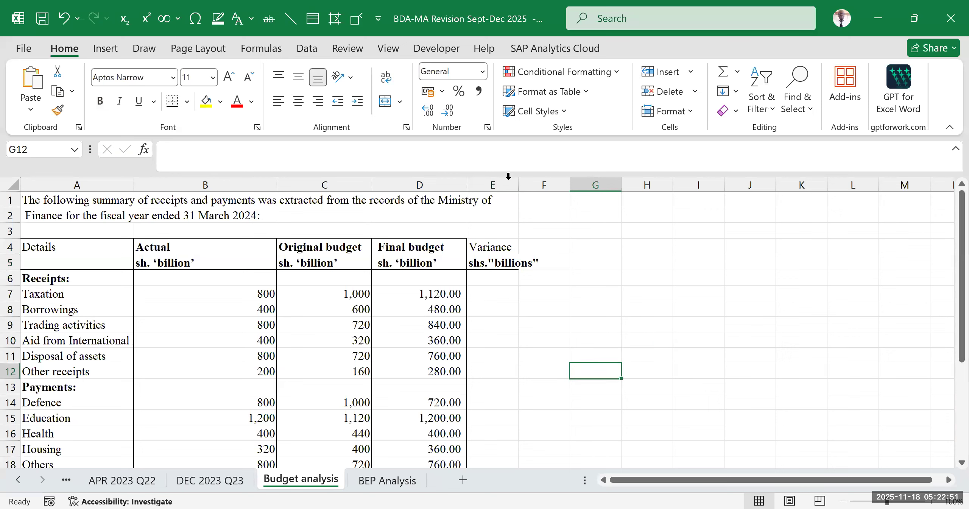
{"action": "left_click_drag", "start_coordinate": [531, 189], "coordinate": [547, 197]}
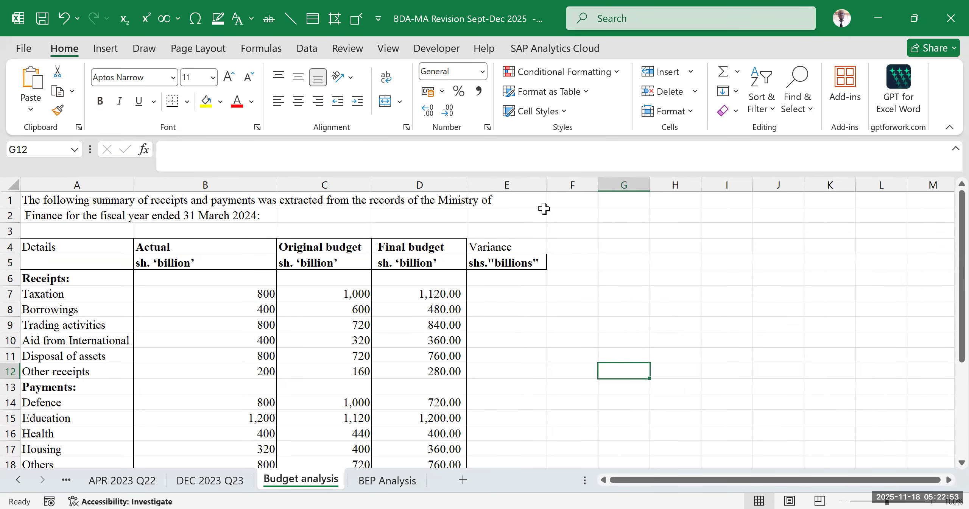
{"action": "left_click", "coordinate": [502, 245]}
{"action": "left_click_drag", "start_coordinate": [519, 250], "coordinate": [519, 265]}
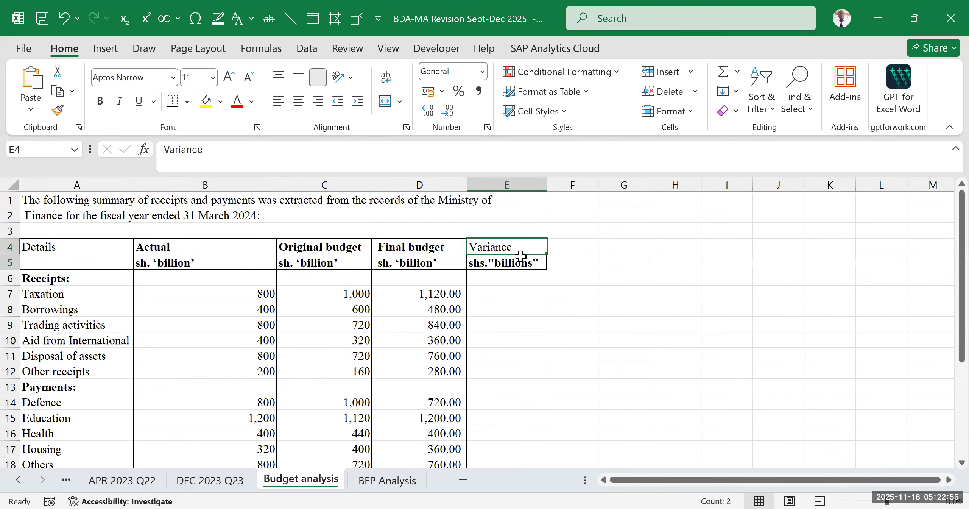
{"action": "left_click", "coordinate": [695, 314]}
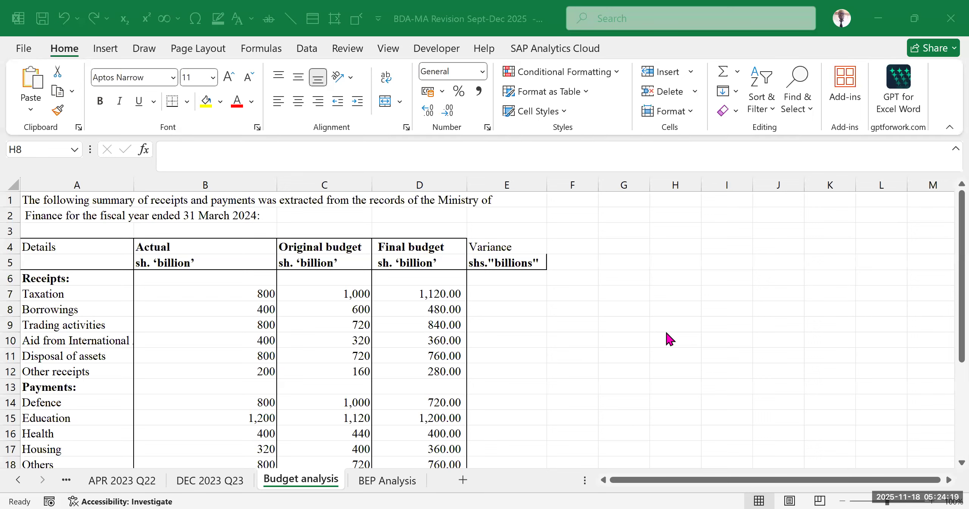
- Compare the Final budget column with the Actual column across the Receipts and Payments rows
{"action": "left_click", "coordinate": [564, 328]}
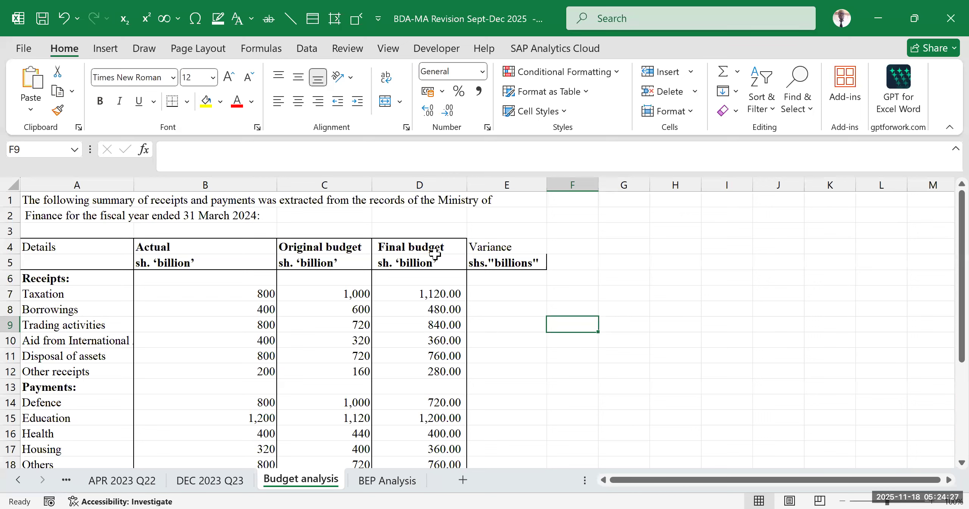
{"action": "left_click_drag", "start_coordinate": [436, 247], "coordinate": [437, 426]}
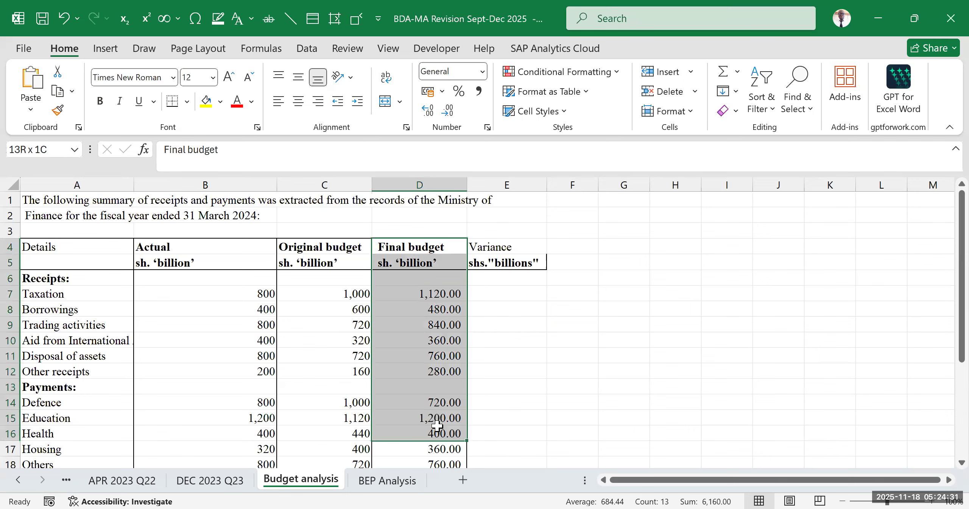
{"action": "left_click", "coordinate": [432, 287]}
{"action": "left_click_drag", "start_coordinate": [431, 286], "coordinate": [431, 425]}
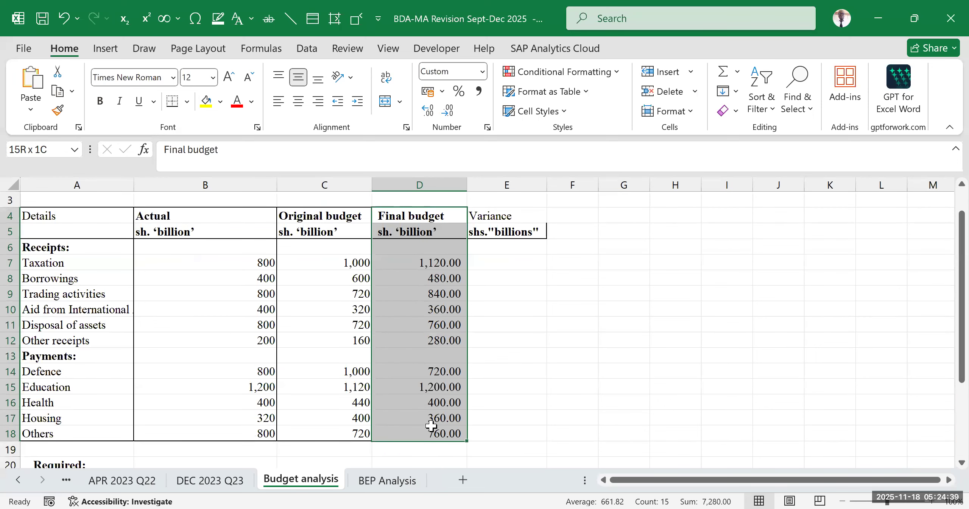
{"action": "left_click_drag", "start_coordinate": [431, 426], "coordinate": [431, 425]}
{"action": "left_click", "coordinate": [435, 309]}
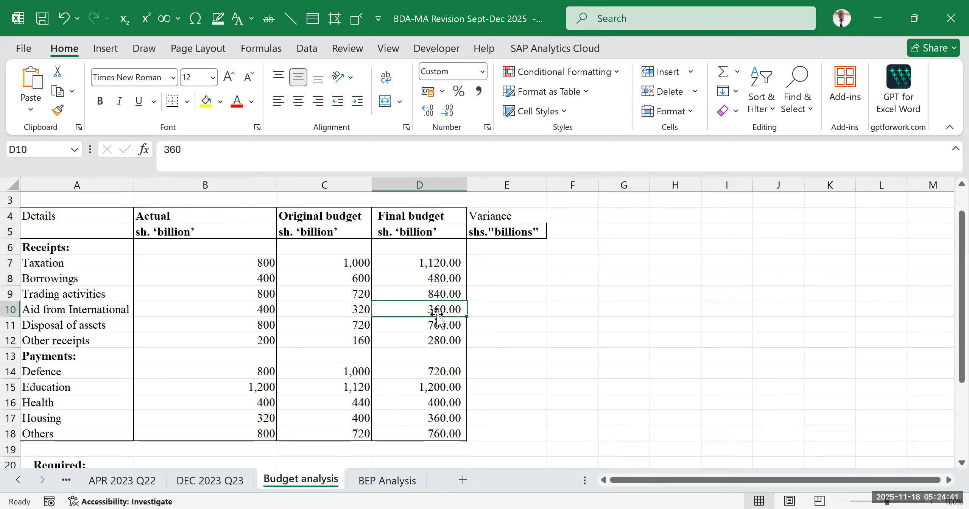
{"action": "left_click_drag", "start_coordinate": [218, 248], "coordinate": [219, 435]}
{"action": "left_click_drag", "start_coordinate": [413, 262], "coordinate": [407, 389]}
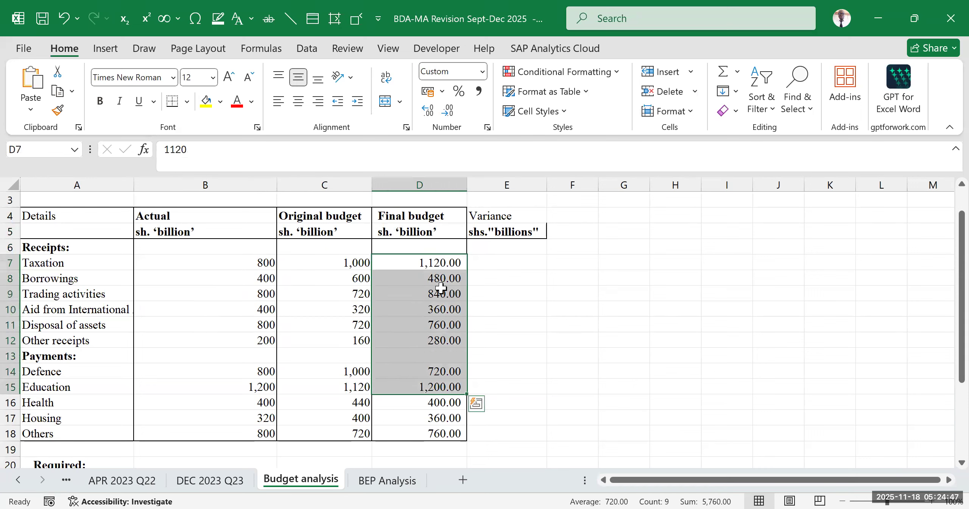
{"action": "left_click", "coordinate": [538, 321]}
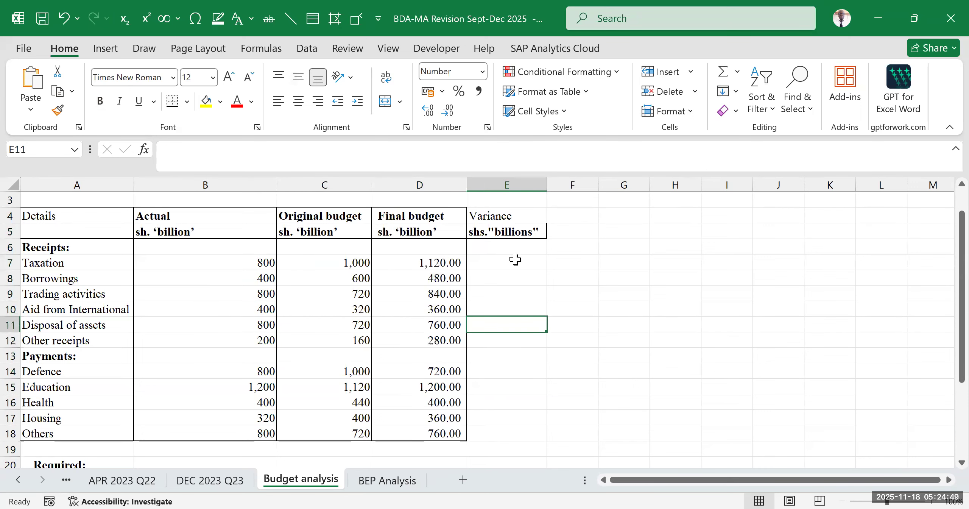
{"action": "left_click", "coordinate": [515, 259]}
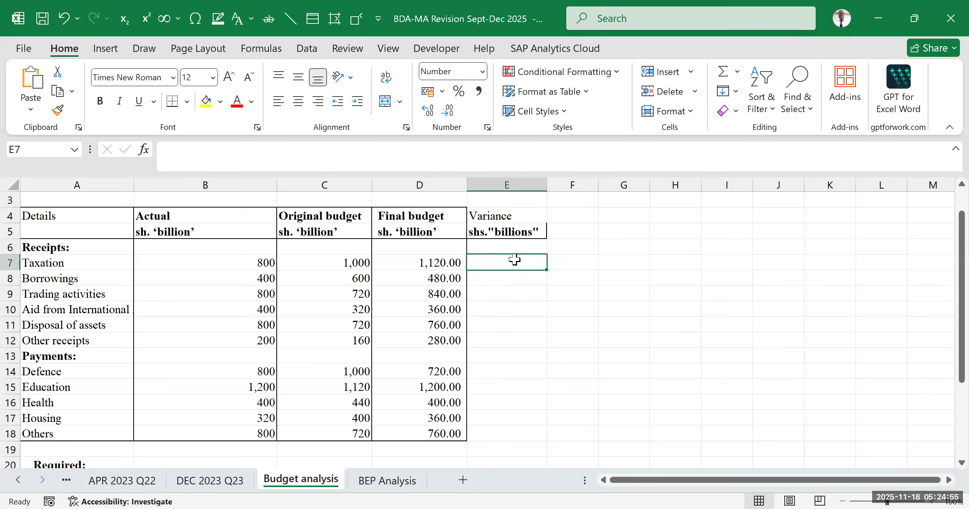
{"action": "type", "text": "="}
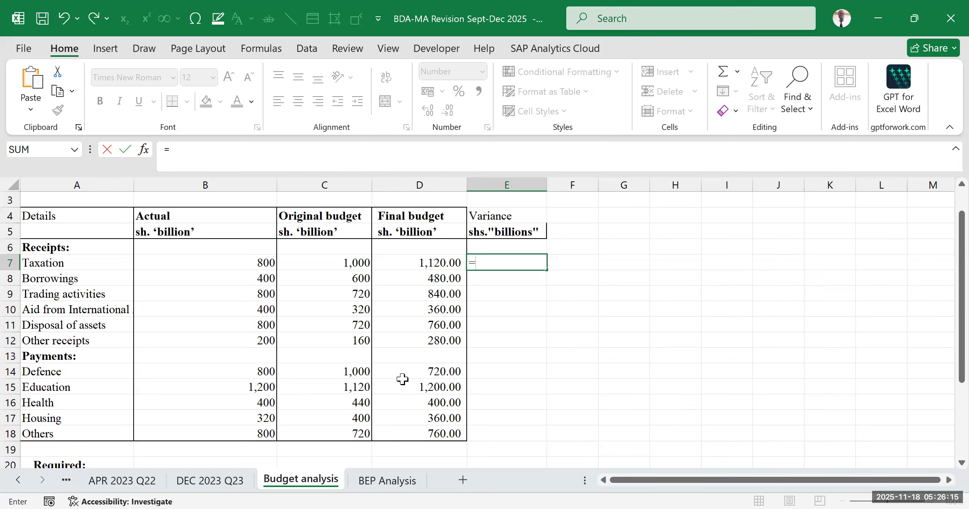
{"action": "left_click", "coordinate": [428, 372]}
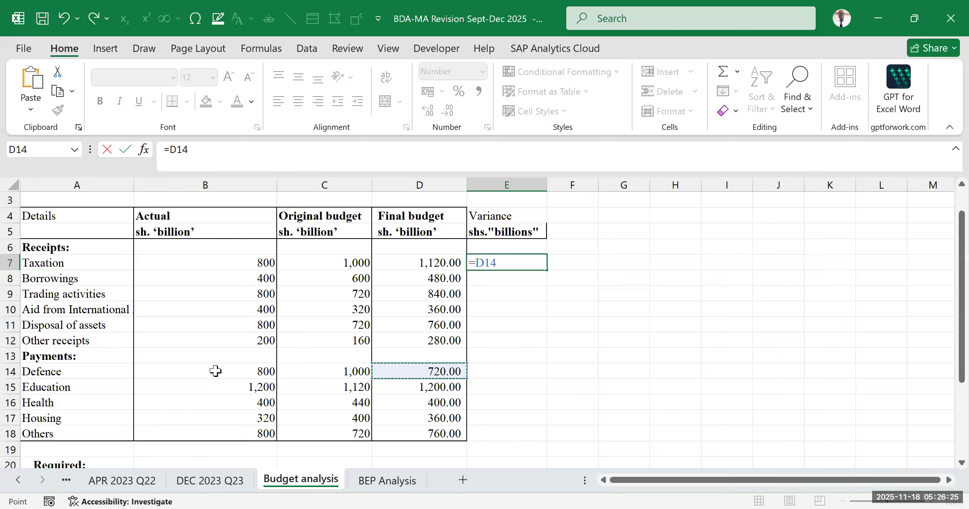
{"action": "key", "text": "Escape"}
{"action": "left_click", "coordinate": [493, 353]}
- Calculate the Taxation variance in E7 as Final budget minus Actual with the formula =D7-B7
{"action": "left_click", "coordinate": [497, 257]}
{"action": "type", "text": "="}
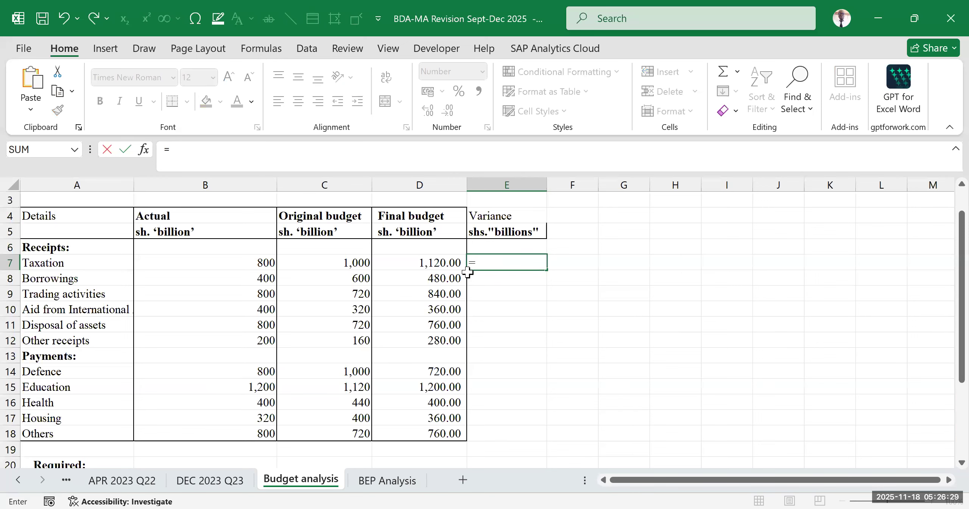
{"action": "left_click", "coordinate": [404, 264]}
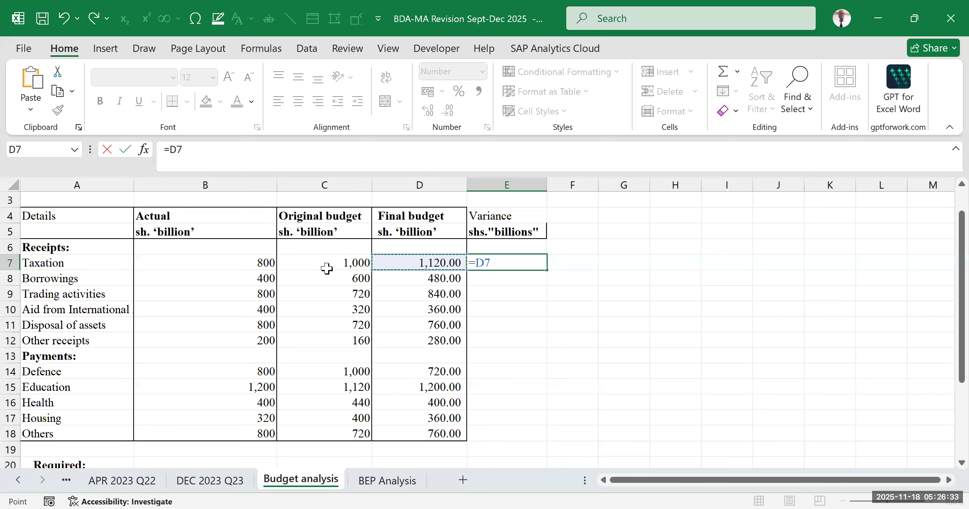
{"action": "type", "text": "-"}
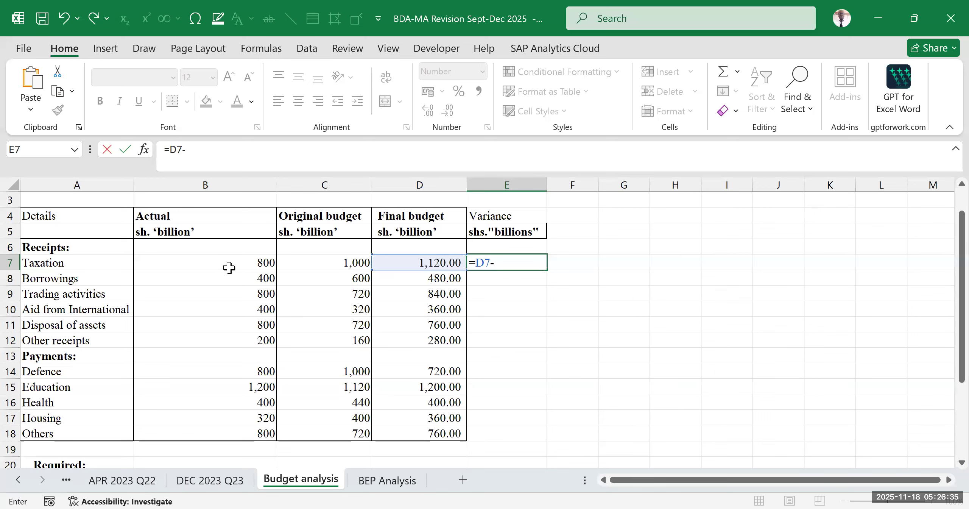
{"action": "left_click", "coordinate": [229, 266]}
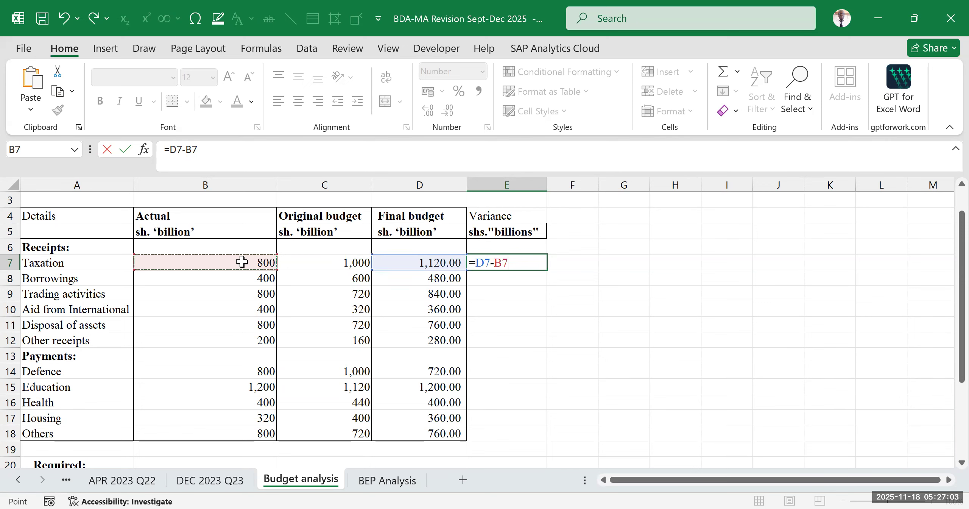
{"action": "key", "text": "Return"}
{"action": "left_click", "coordinate": [644, 353]}
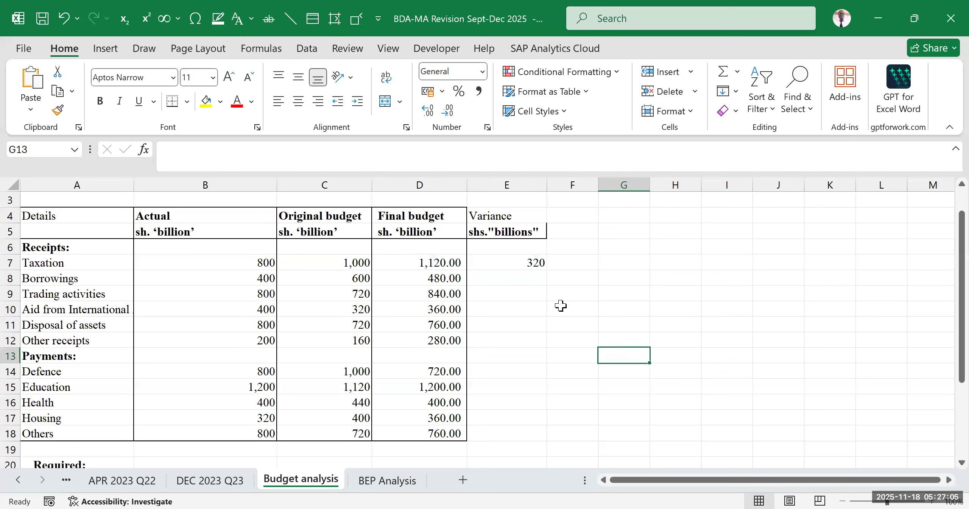
- Check the Taxation variance formula against its Final budget and Actual figures, considering that Taxation belongs to the Receipts block
{"action": "left_click", "coordinate": [519, 263]}
{"action": "left_click", "coordinate": [521, 343]}
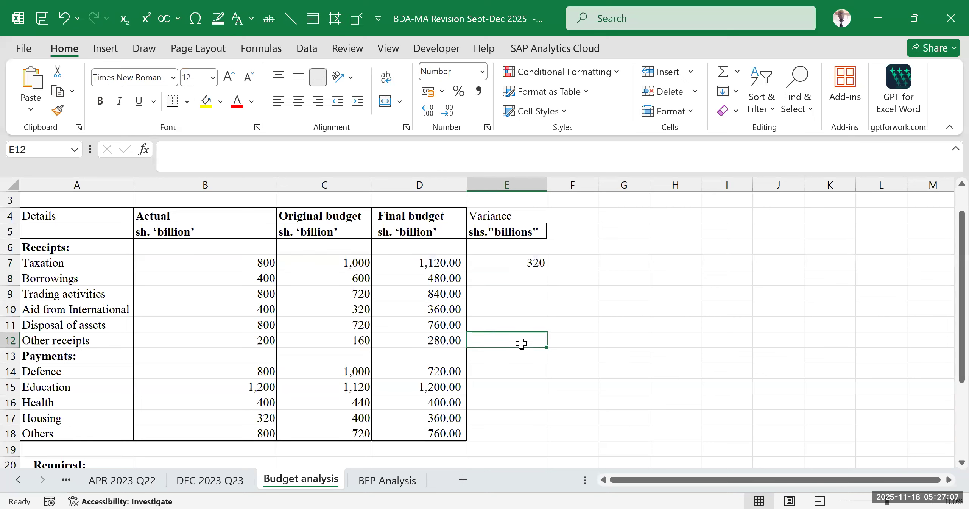
{"action": "left_click", "coordinate": [520, 266]}
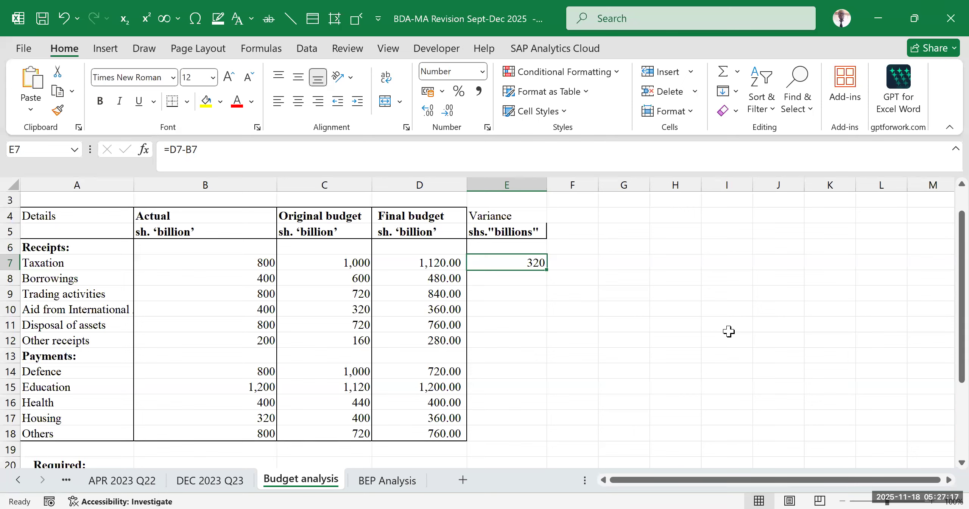
{"action": "left_click", "coordinate": [682, 323]}
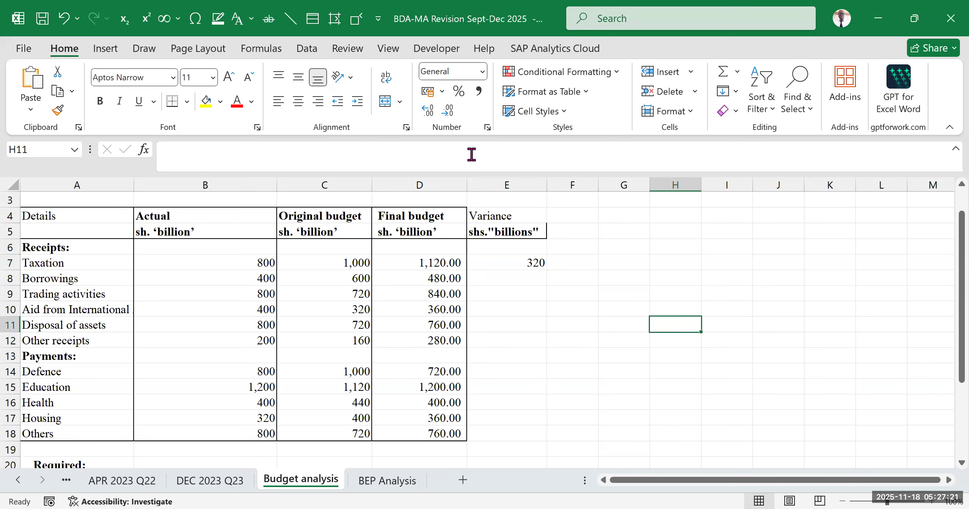
{"action": "left_click", "coordinate": [417, 258]}
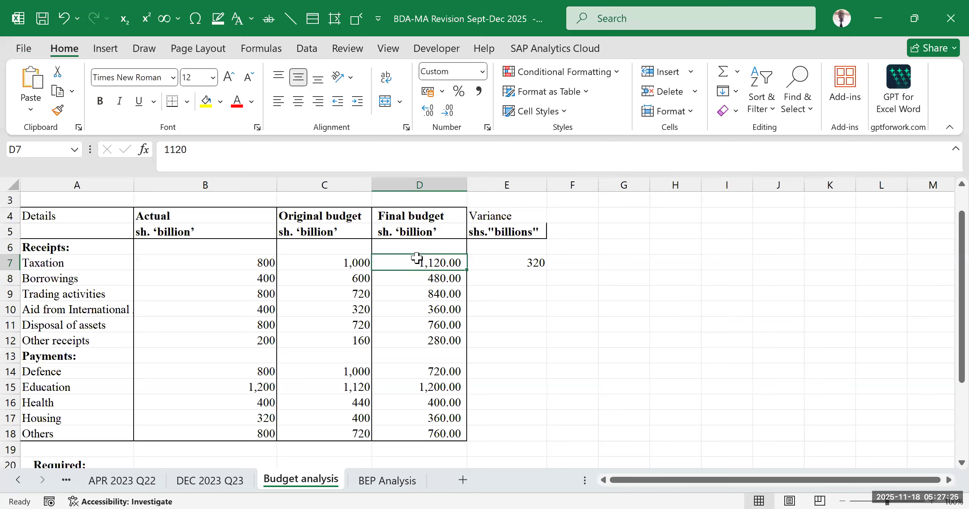
{"action": "left_click", "coordinate": [248, 264]}
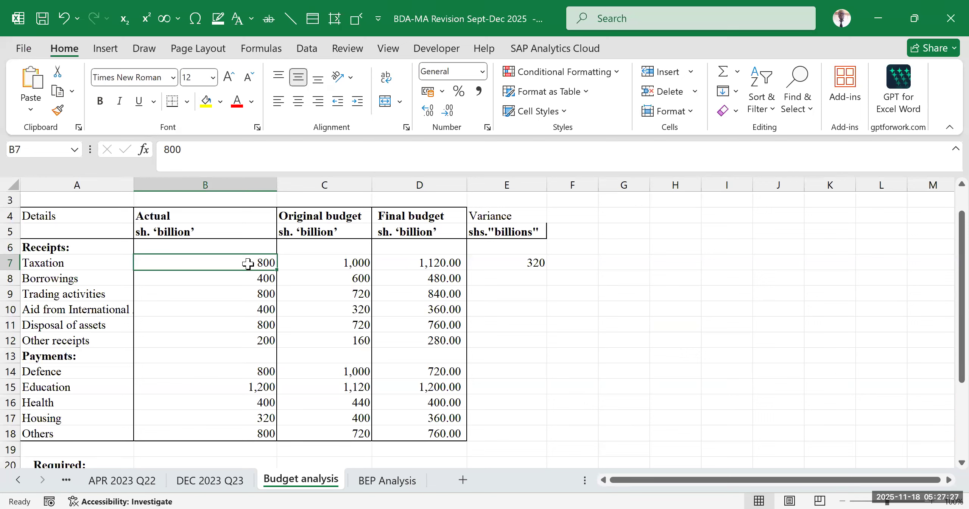
{"action": "left_click_drag", "start_coordinate": [89, 248], "coordinate": [86, 339]}
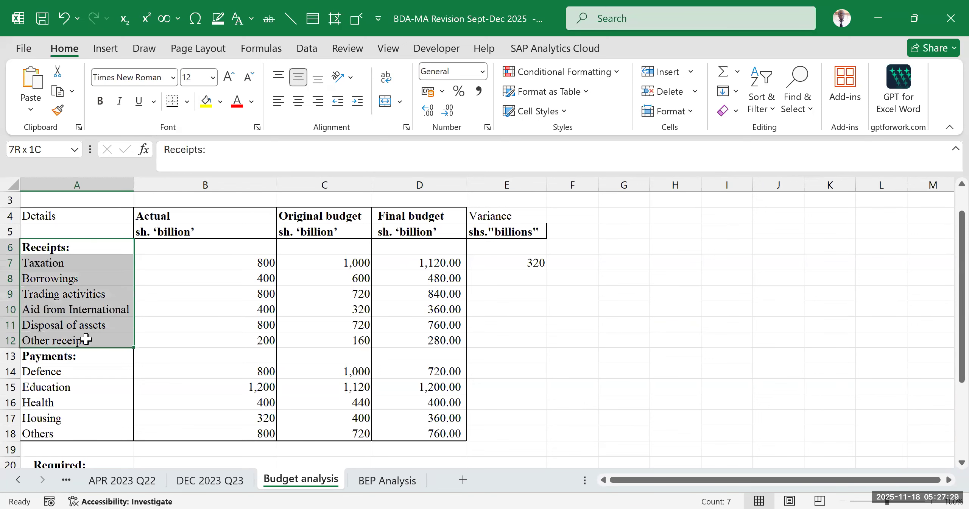
{"action": "left_click", "coordinate": [526, 297]}
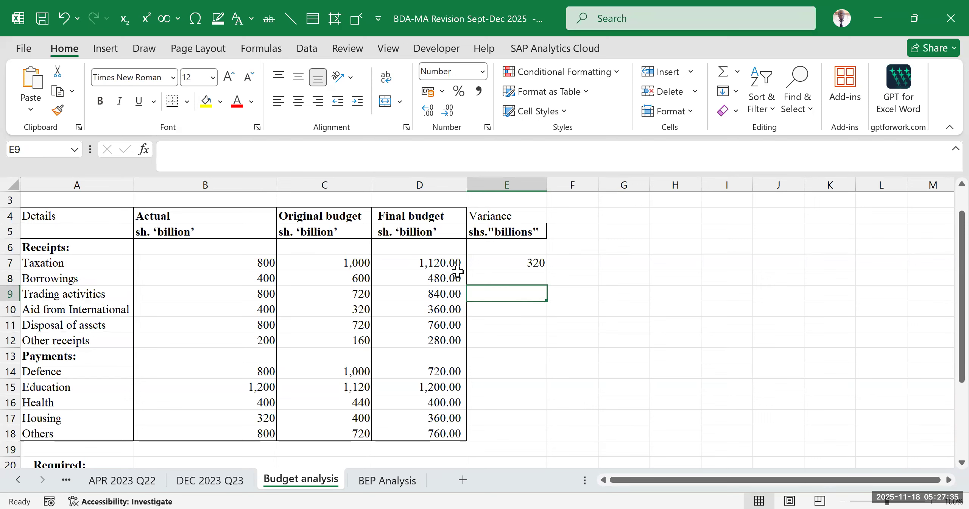
{"action": "left_click", "coordinate": [525, 256]}
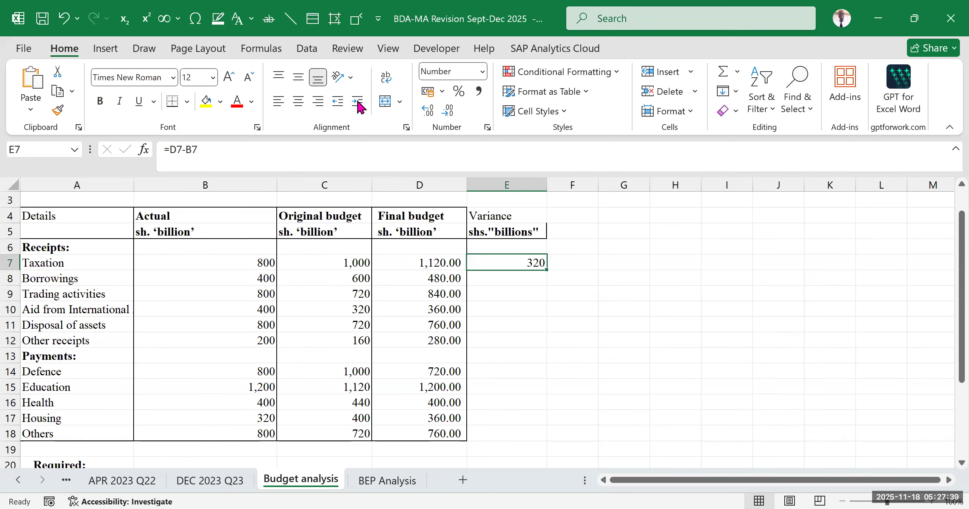
{"action": "key", "text": "alt+Tab"}
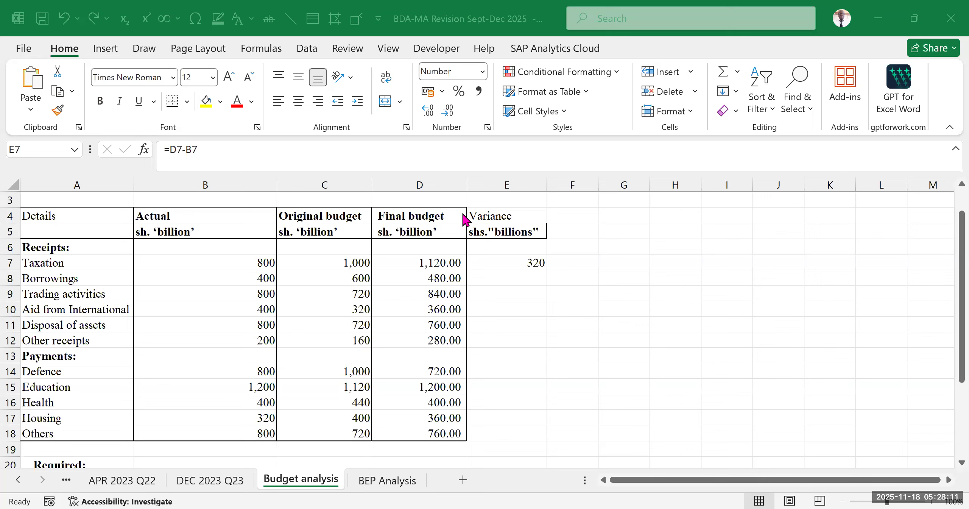
{"action": "left_click", "coordinate": [605, 328]}
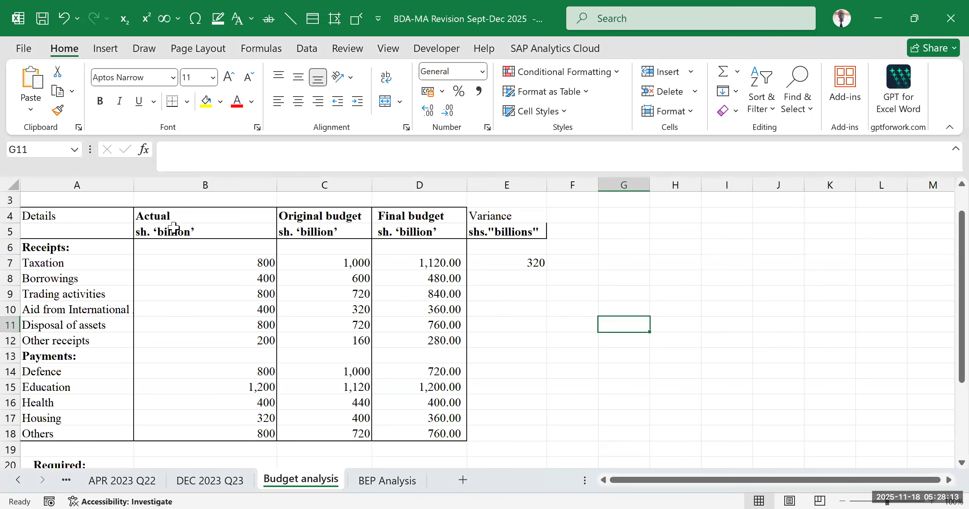
{"action": "left_click", "coordinate": [76, 246]}
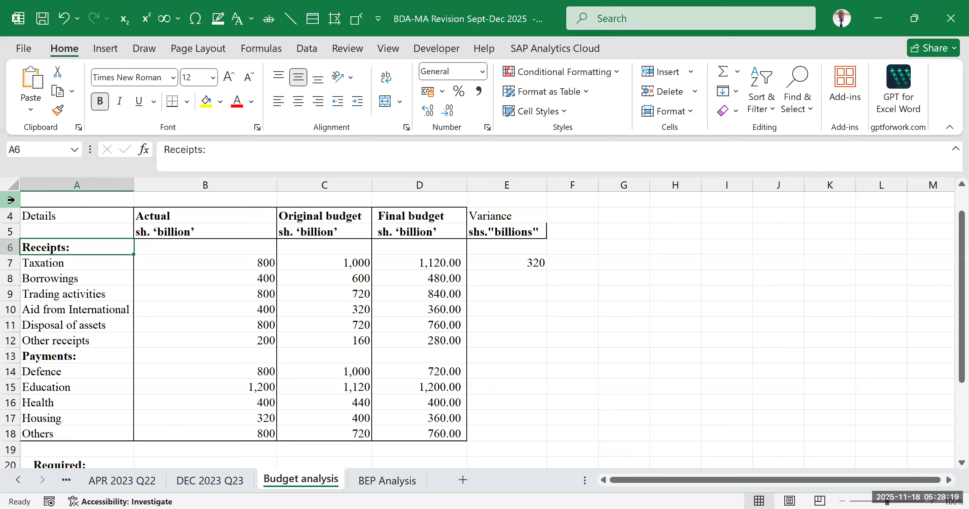
{"action": "left_click", "coordinate": [203, 262]}
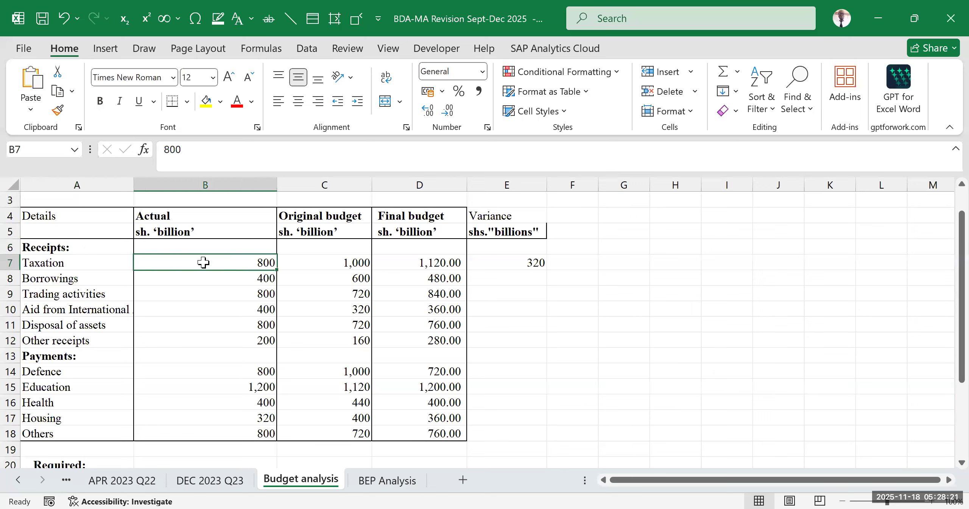
- Review the Taxation variance in E7 against the Final budget and Actual figures and the remaining Receipts rows down to row 12
{"action": "left_click", "coordinate": [432, 264]}
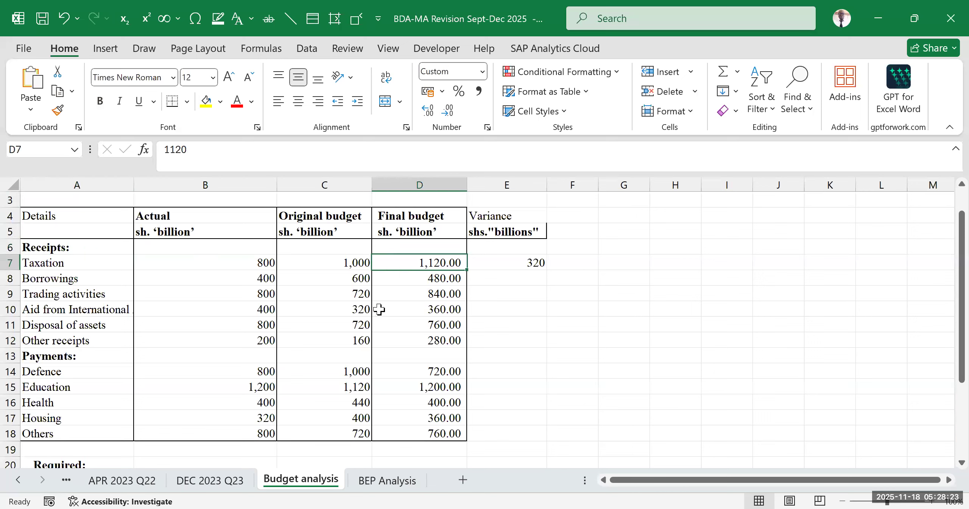
{"action": "left_click", "coordinate": [609, 292]}
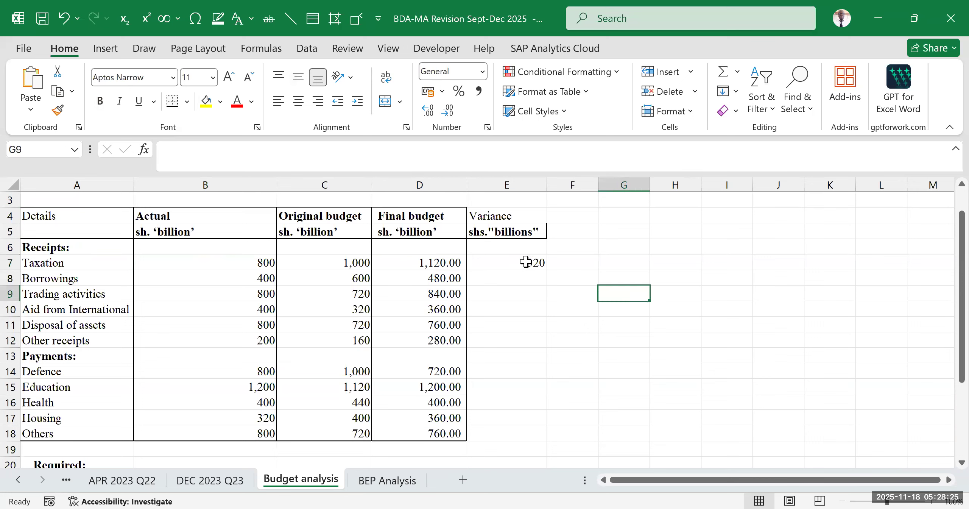
{"action": "left_click_drag", "start_coordinate": [526, 262], "coordinate": [529, 302]}
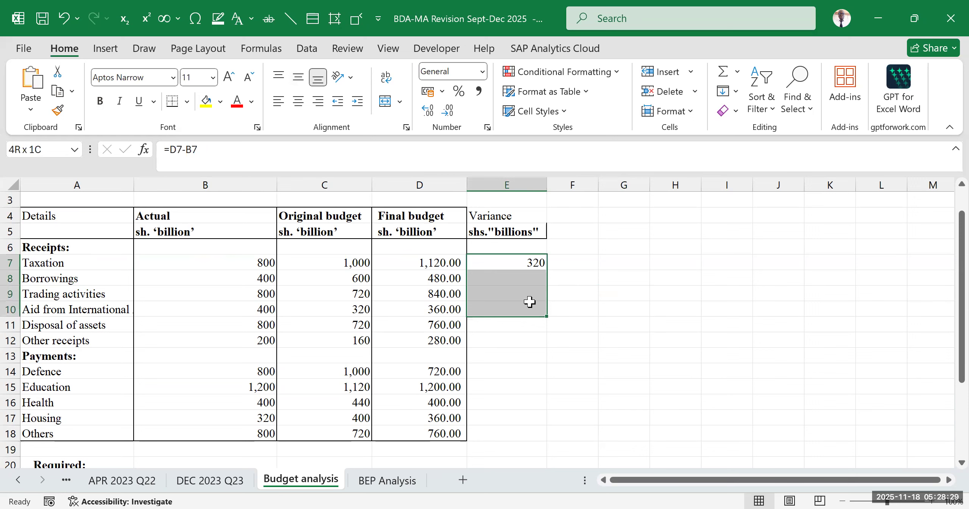
{"action": "left_click", "coordinate": [600, 275]}
{"action": "left_click_drag", "start_coordinate": [525, 262], "coordinate": [526, 338]}
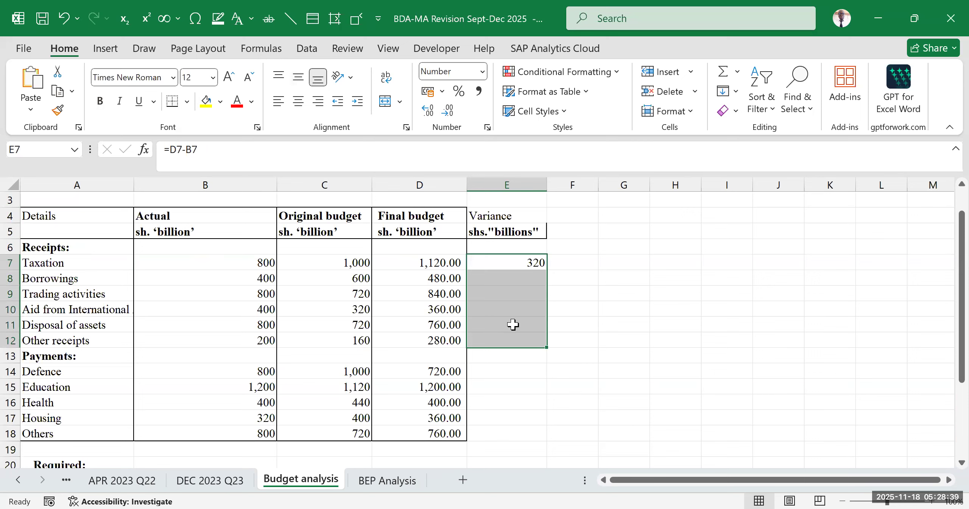
{"action": "left_click_drag", "start_coordinate": [417, 222], "coordinate": [433, 339]}
{"action": "left_click", "coordinate": [415, 308]}
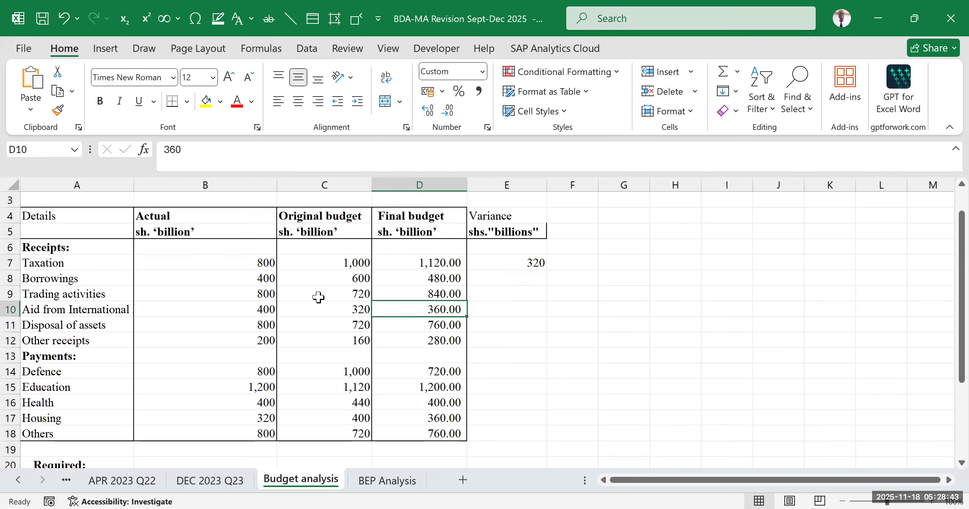
{"action": "left_click", "coordinate": [318, 298]}
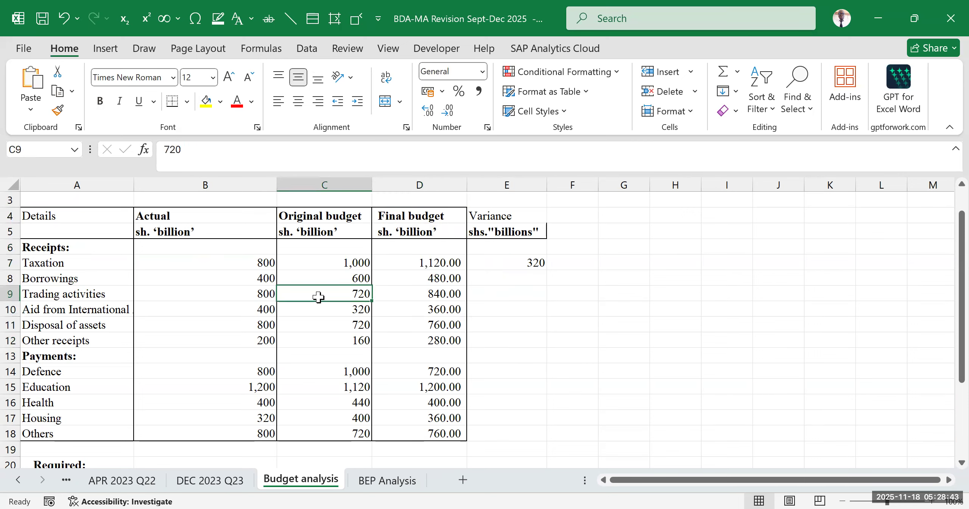
{"action": "left_click", "coordinate": [570, 264]}
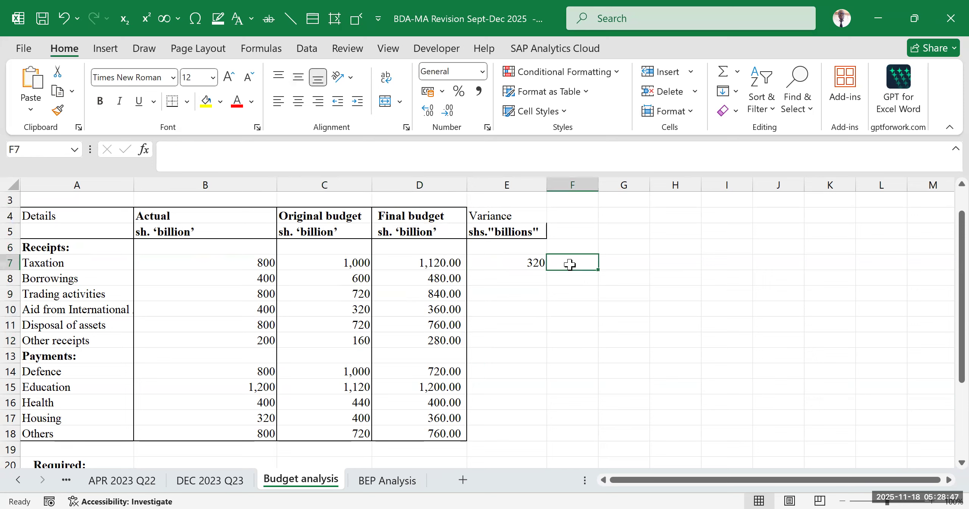
{"action": "left_click", "coordinate": [512, 262]}
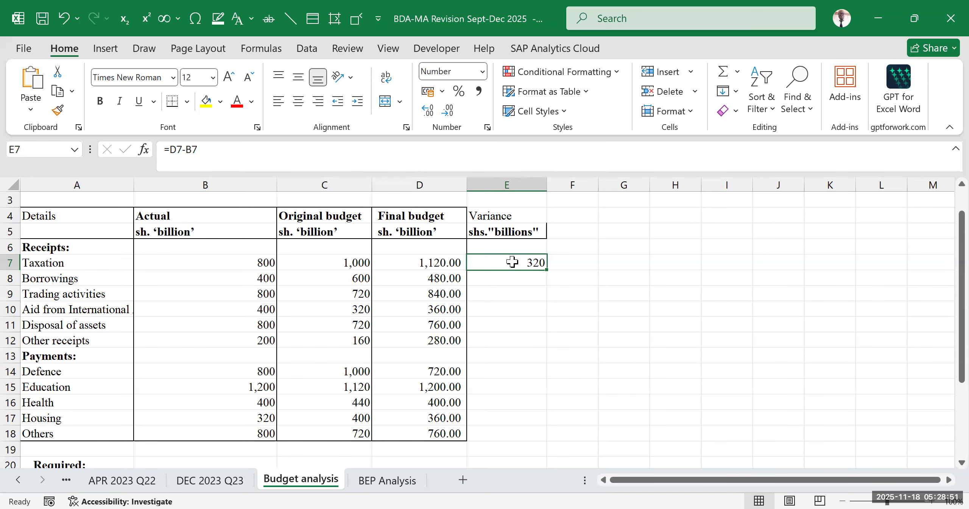
{"action": "left_click", "coordinate": [539, 276]}
{"action": "left_click", "coordinate": [531, 262]}
{"action": "left_click", "coordinate": [560, 262]}
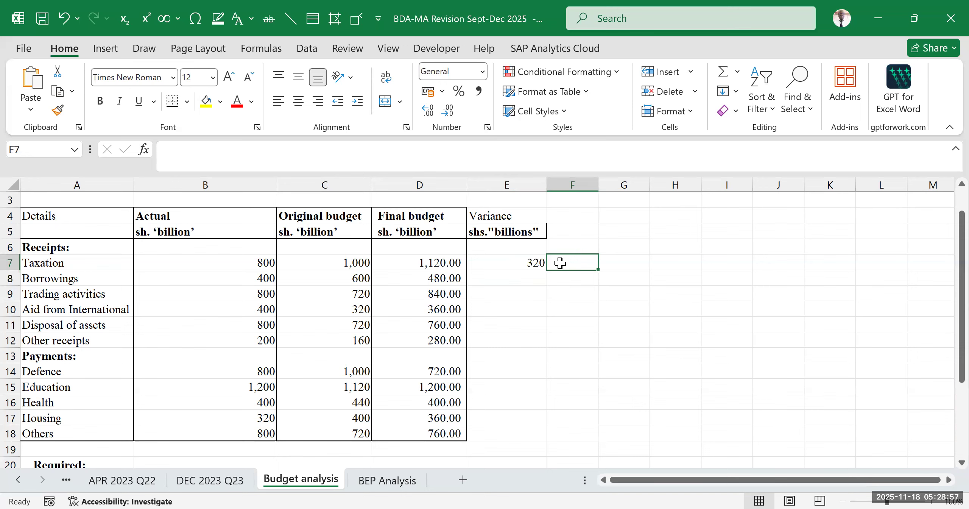
{"action": "left_click", "coordinate": [522, 261]}
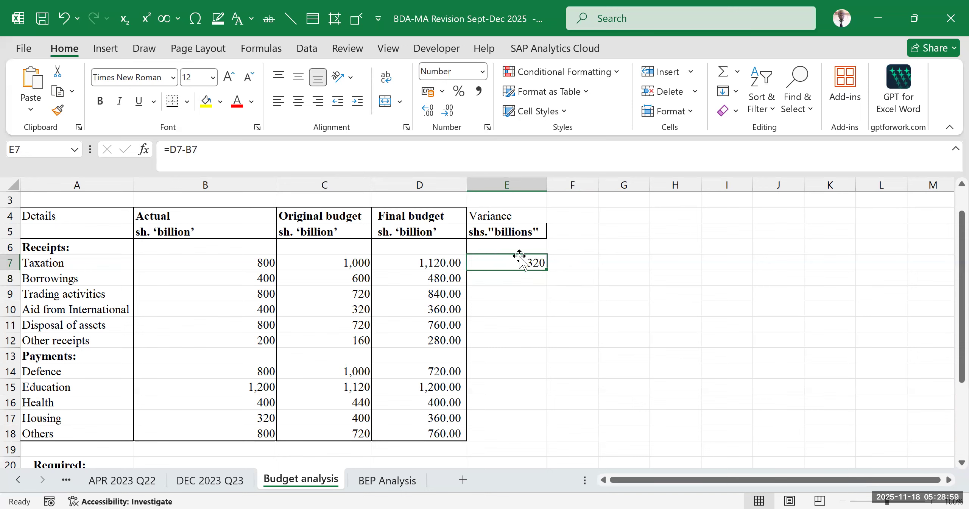
{"action": "left_click", "coordinate": [520, 283]}
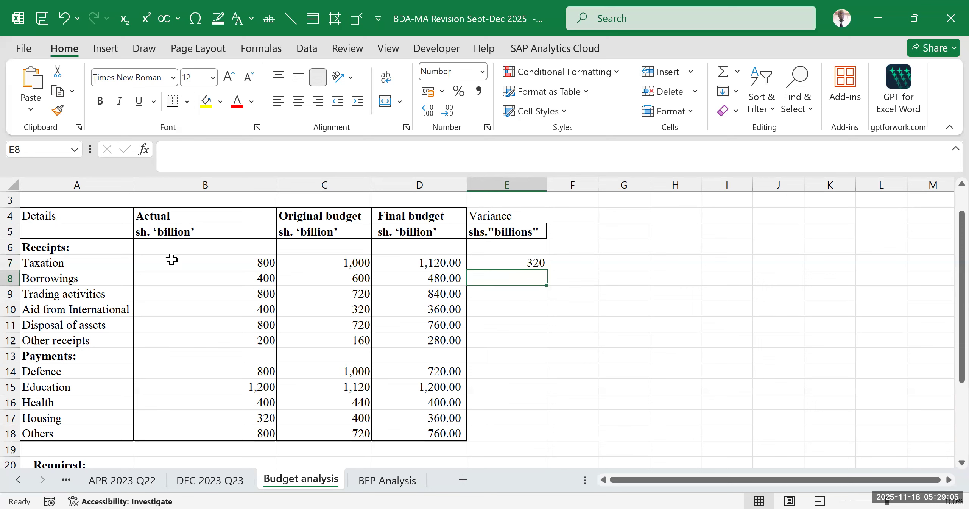
- Replace the Taxation variance formula in E7 with Actual minus Final budget, =B7-D7
{"action": "left_click", "coordinate": [513, 261]}
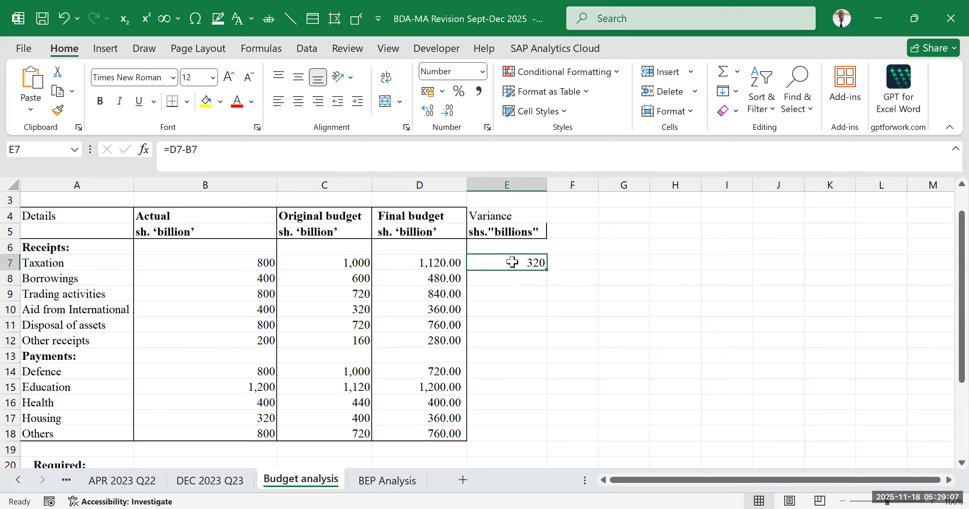
{"action": "type", "text": "="}
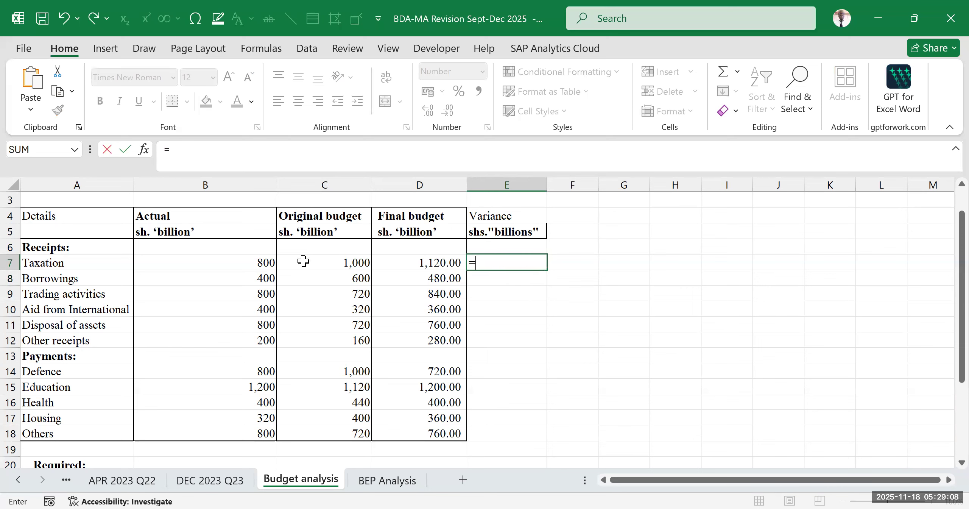
{"action": "left_click", "coordinate": [251, 266]}
{"action": "type", "text": "-"}
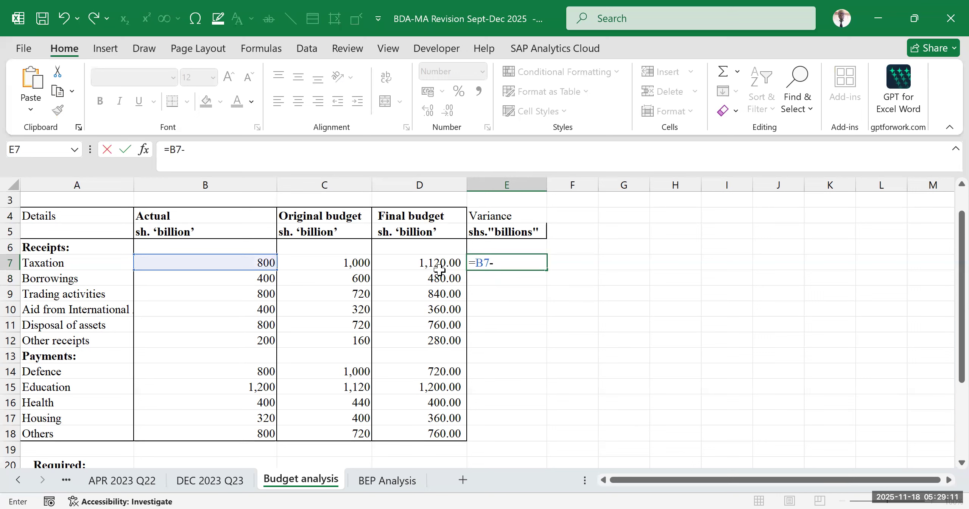
{"action": "left_click", "coordinate": [439, 267]}
{"action": "key", "text": "Return"}
{"action": "key", "text": "Right"}
{"action": "key", "text": "Right"}
{"action": "key", "text": "Down"}
{"action": "key", "text": "Down"}
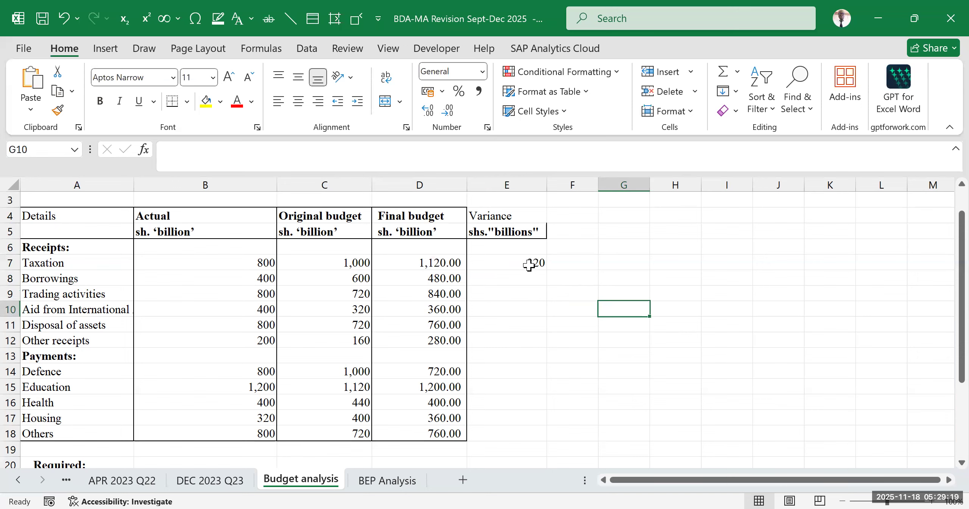
{"action": "left_click", "coordinate": [530, 262]}
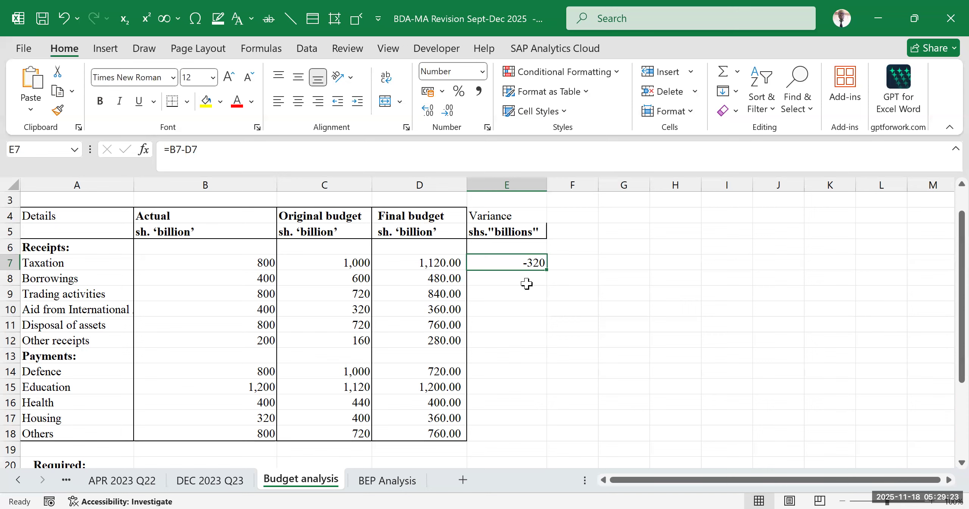
- Begin an IF formula in F7 that tests whether the Taxation Final budget exceeds the Actual figure, D7>B7
{"action": "left_click", "coordinate": [569, 264]}
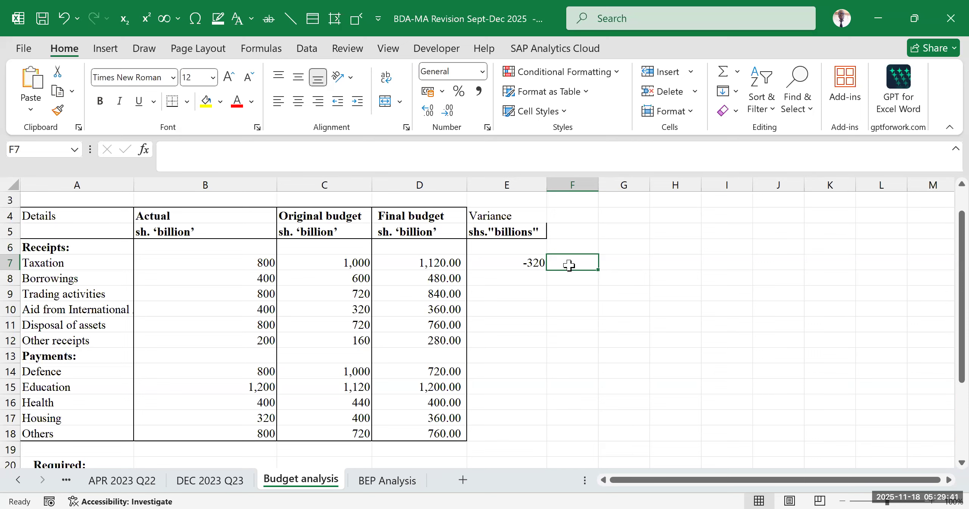
{"action": "type", "text": "="}
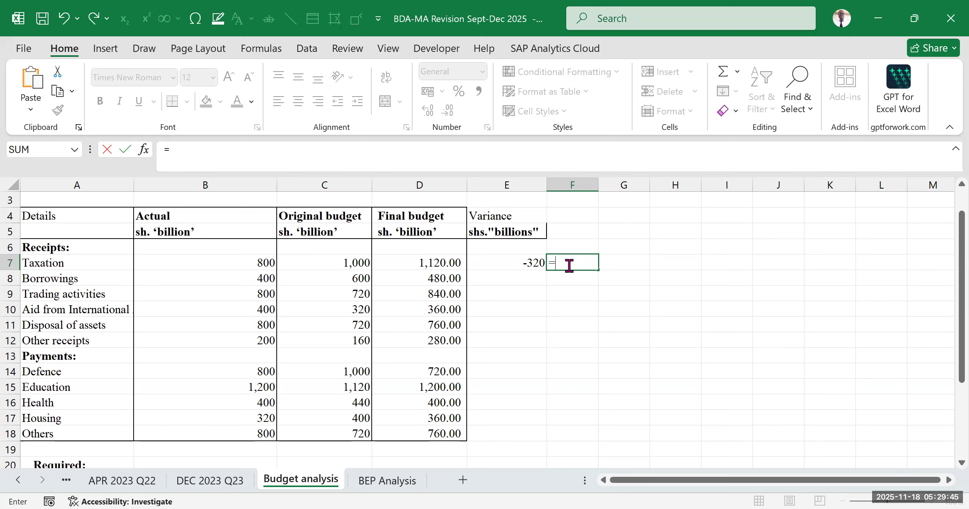
{"action": "type", "text": "if"}
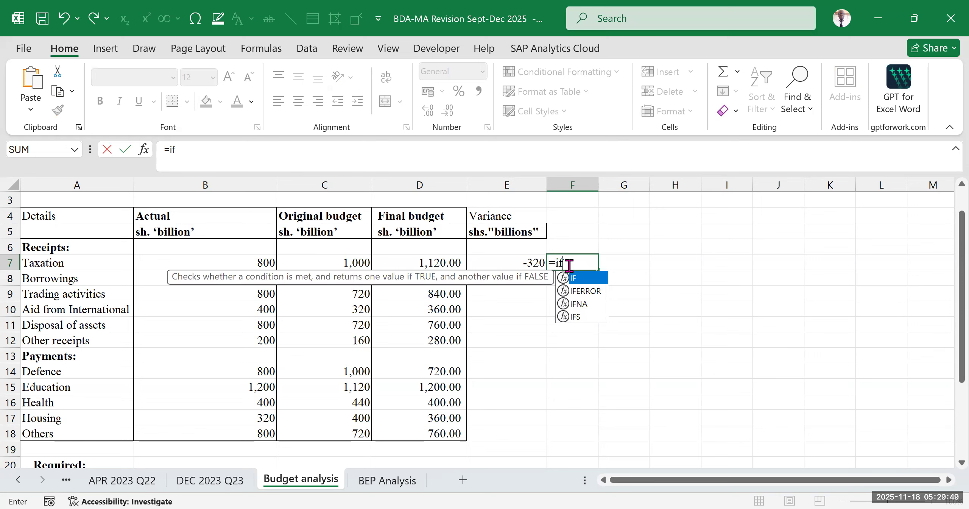
{"action": "key", "text": "Tab"}
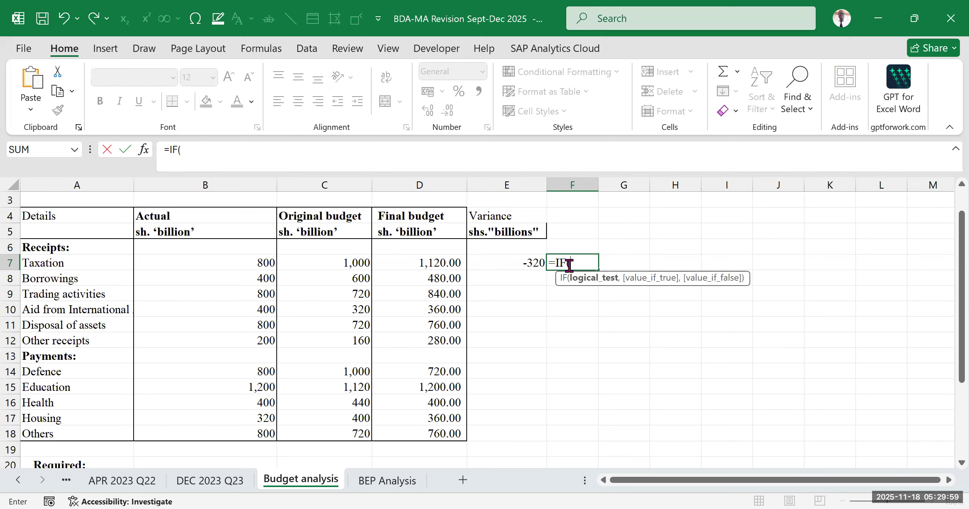
{"action": "left_click", "coordinate": [416, 264]}
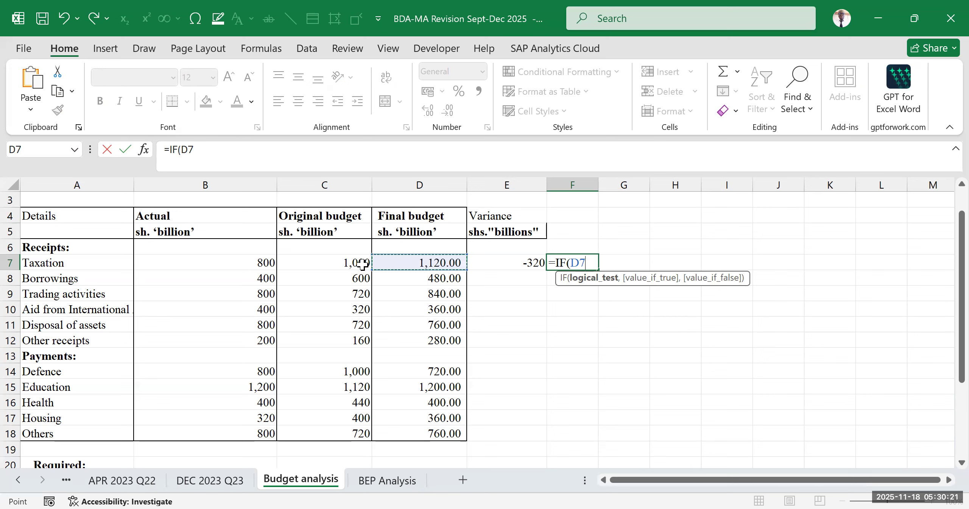
{"action": "type", "text": ">"}
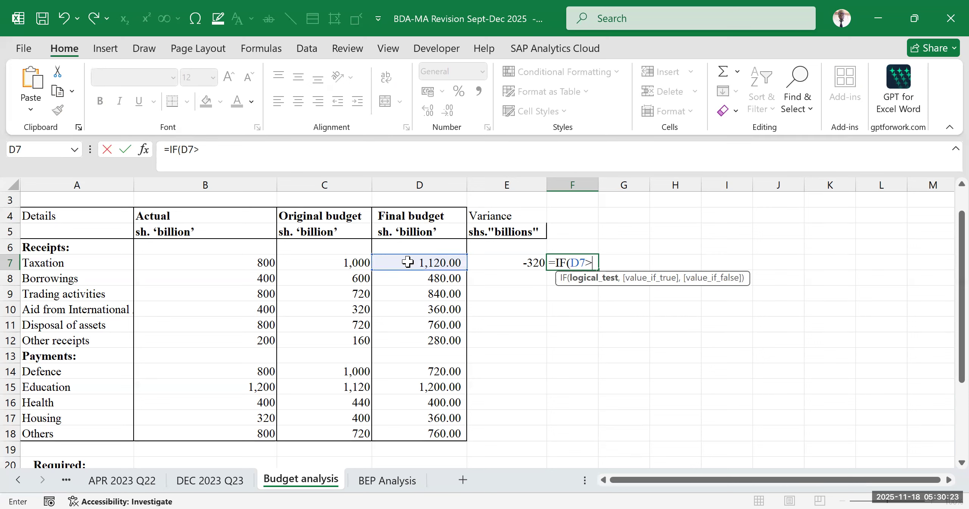
{"action": "left_click", "coordinate": [243, 261]}
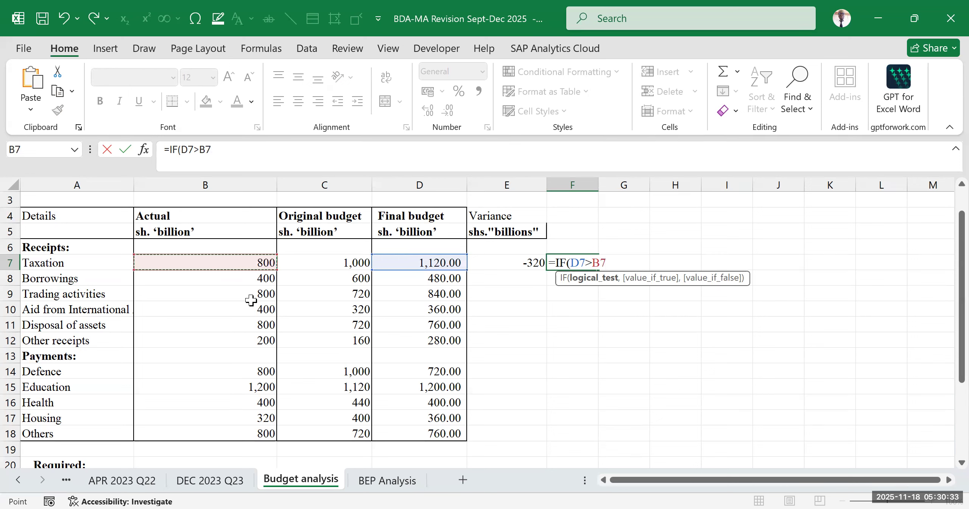
{"action": "type", "text": ","}
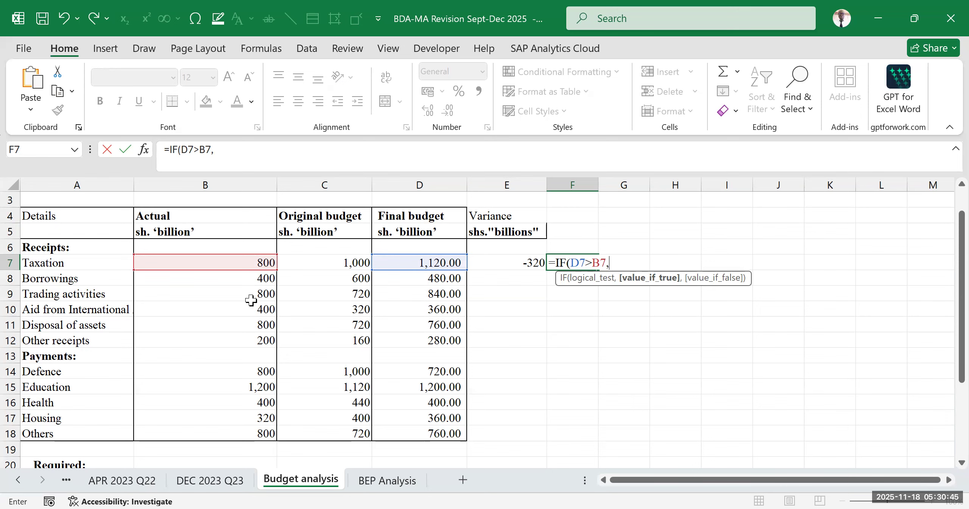
- Enter "Adverse" as the value the F7 formula returns when the D7>B7 test is true
{"action": "type", "text": "\"ADE"}
{"action": "key", "text": "BackSpace"}
{"action": "type", "text": "VER"}
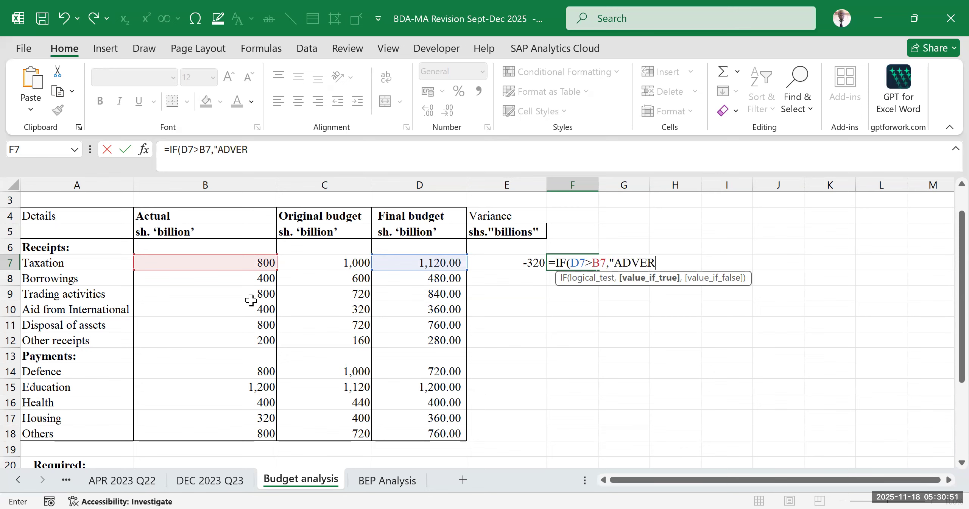
{"action": "type", "text": "SE\""}
{"action": "key", "text": "BackSpace"}
{"action": "key", "text": "BackSpace"}
{"action": "key", "text": "BackSpace"}
{"action": "key", "text": "BackSpace"}
{"action": "key", "text": "BackSpace"}
{"action": "key", "text": "BackSpace"}
{"action": "key", "text": "BackSpace"}
{"action": "type", "text": "dverse\""}
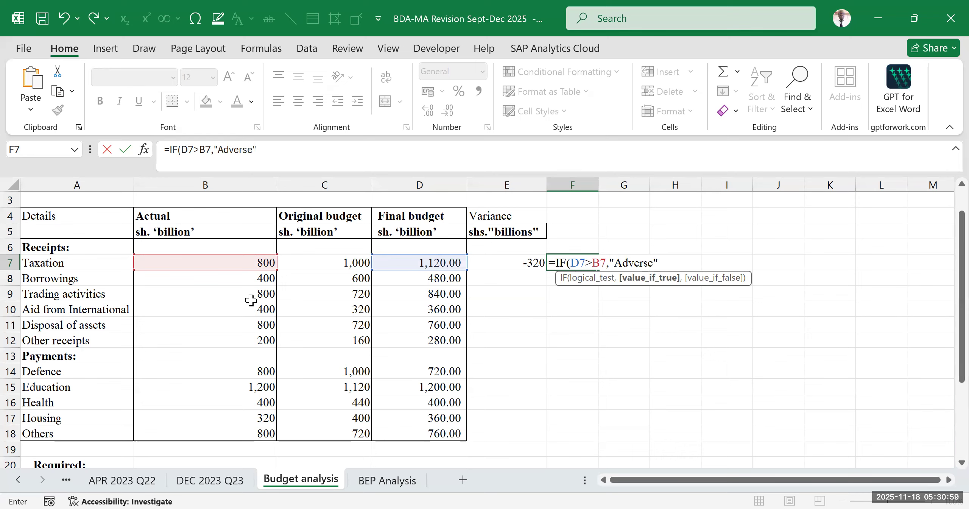
{"action": "type", "text": ","}
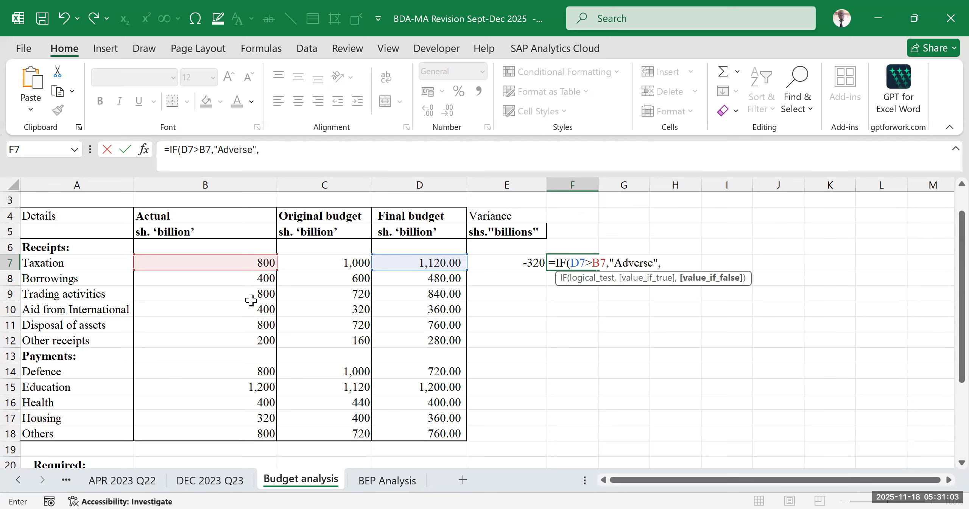
{"action": "type", "text": "if"}
- Nest a second IF as the false value in F7, testing whether Final budget is below Actual with D7<B7
{"action": "key", "text": "Tab"}
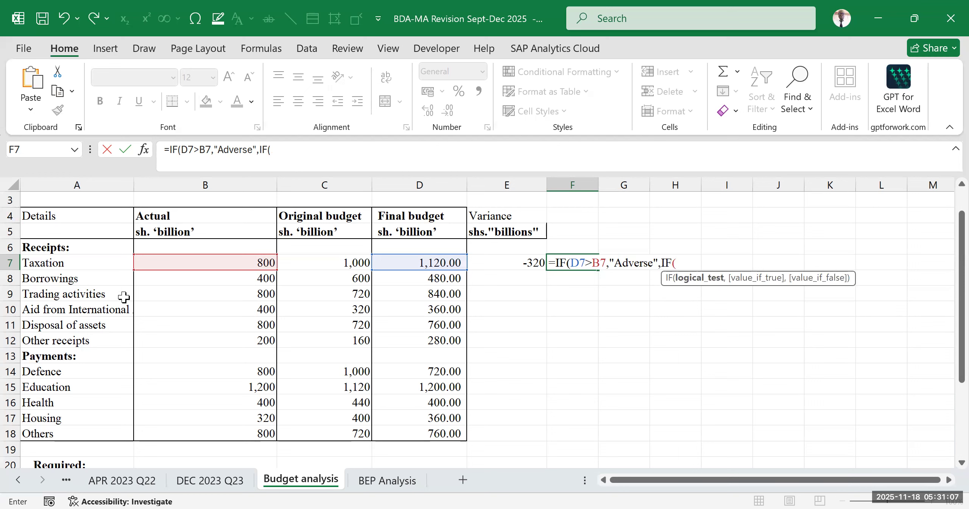
{"action": "left_click", "coordinate": [414, 262]}
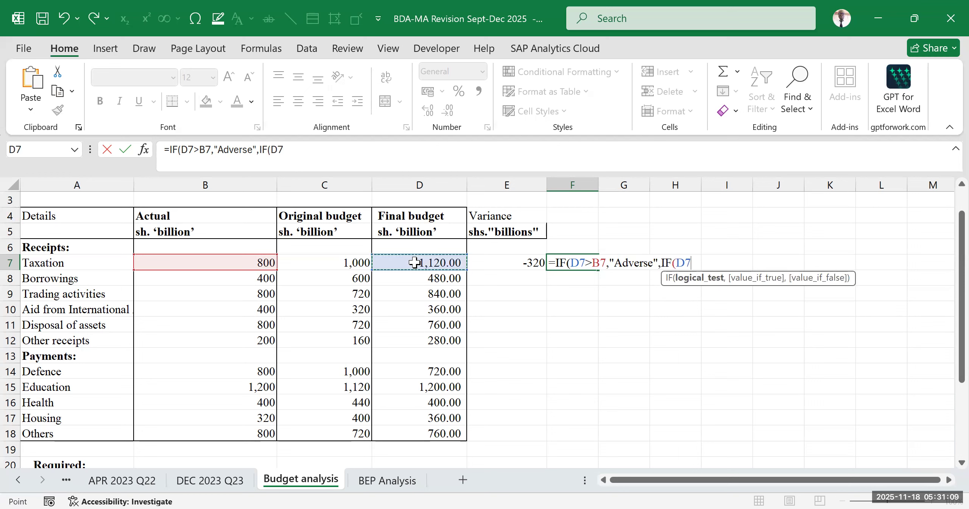
{"action": "type", "text": "<"}
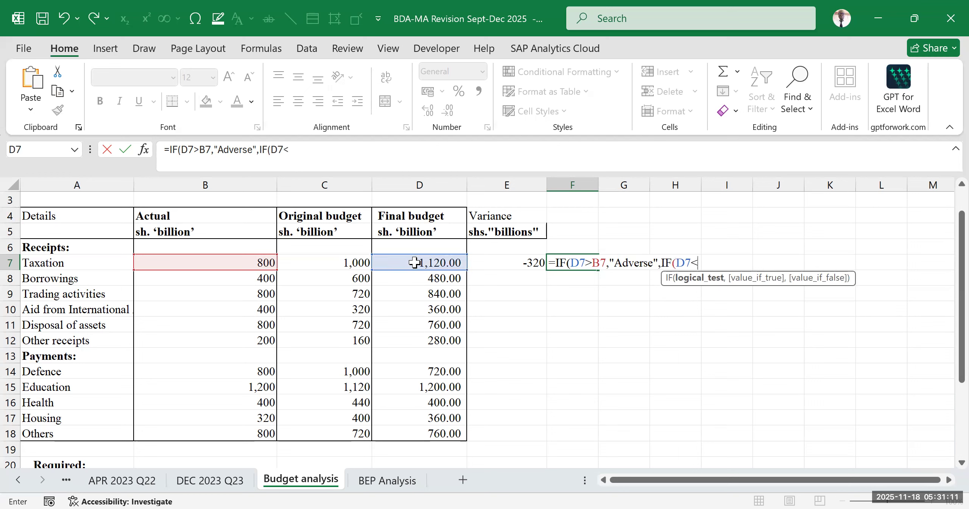
{"action": "left_click", "coordinate": [256, 262]}
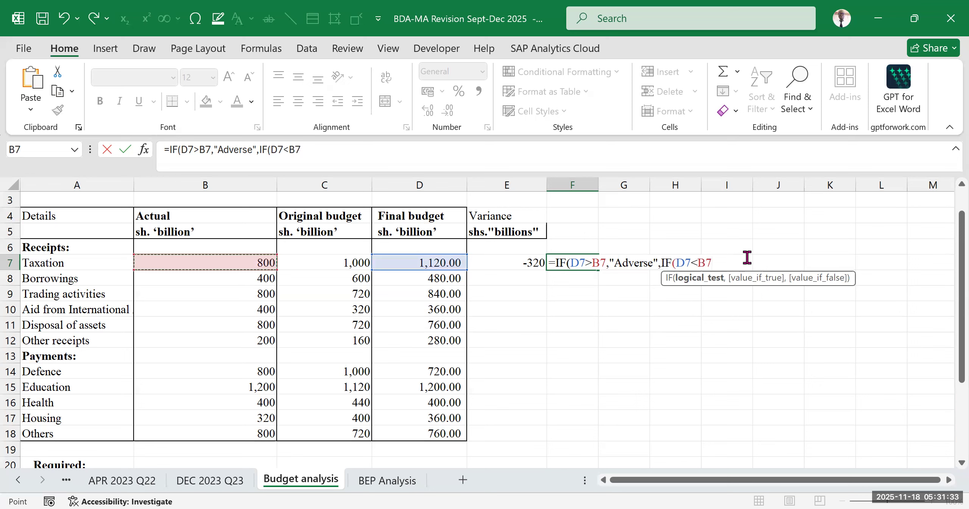
{"action": "type", "text": ","}
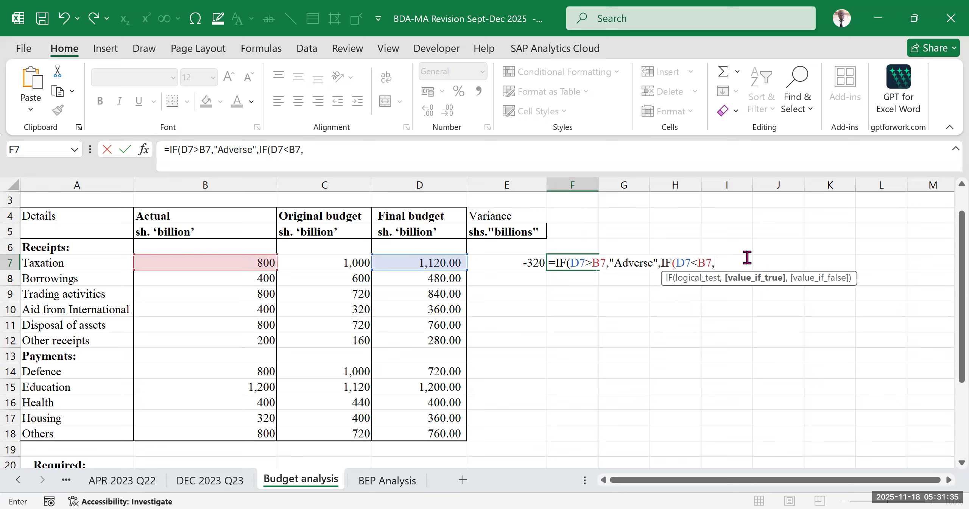
{"action": "type", "text": "\"Favaourable"}
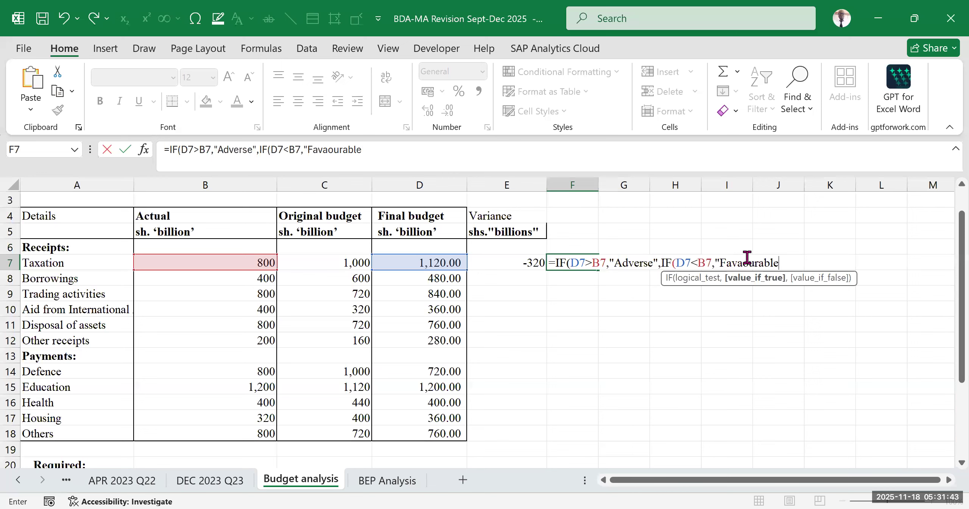
{"action": "type", "text": "\""}
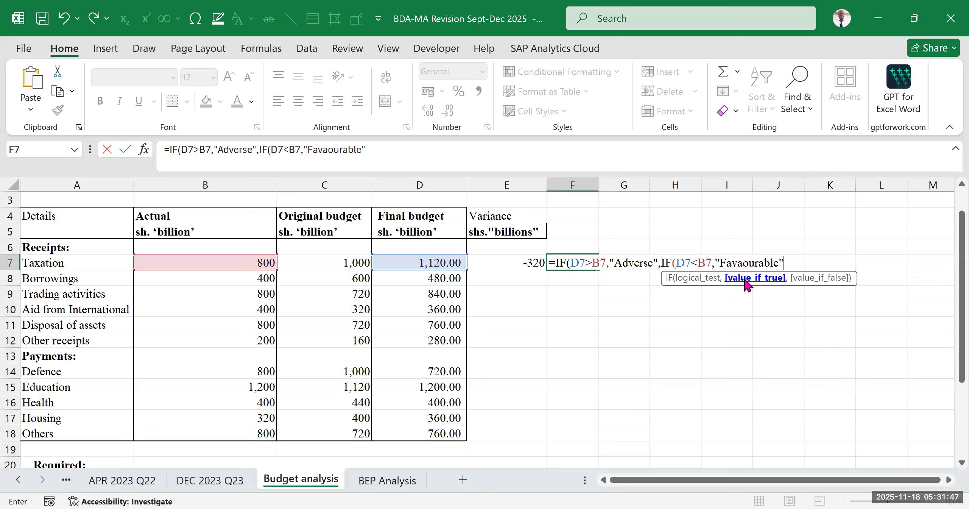
- Enter "Favourable" as the nested IF's value when D7<B7 is true, correcting its spelling in the F7 formula
{"action": "left_click", "coordinate": [745, 258]}
{"action": "left_click", "coordinate": [744, 258]}
{"action": "key", "text": "BackSpace"}
{"action": "left_click", "coordinate": [789, 262]}
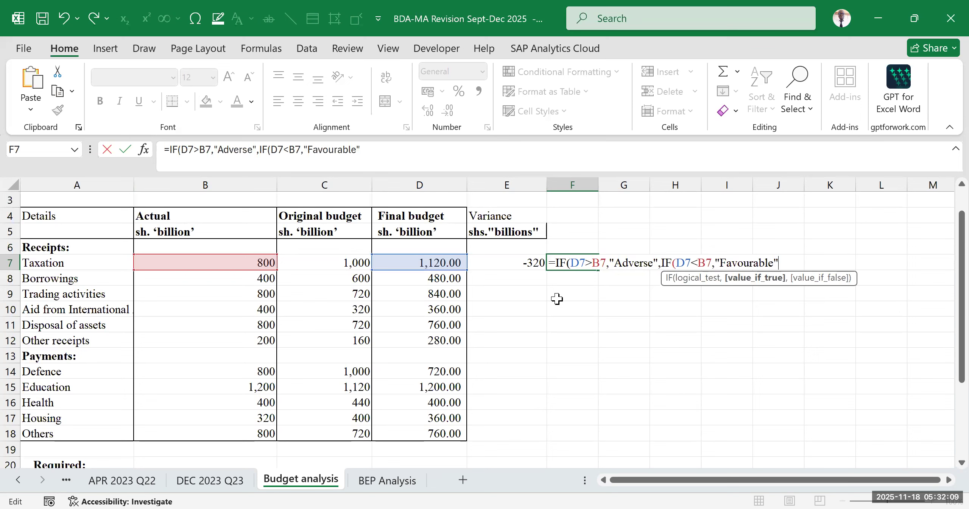
- Complete the nested IF in F7 with "No variance" as its value when neither test is true
{"action": "type", "text": ","}
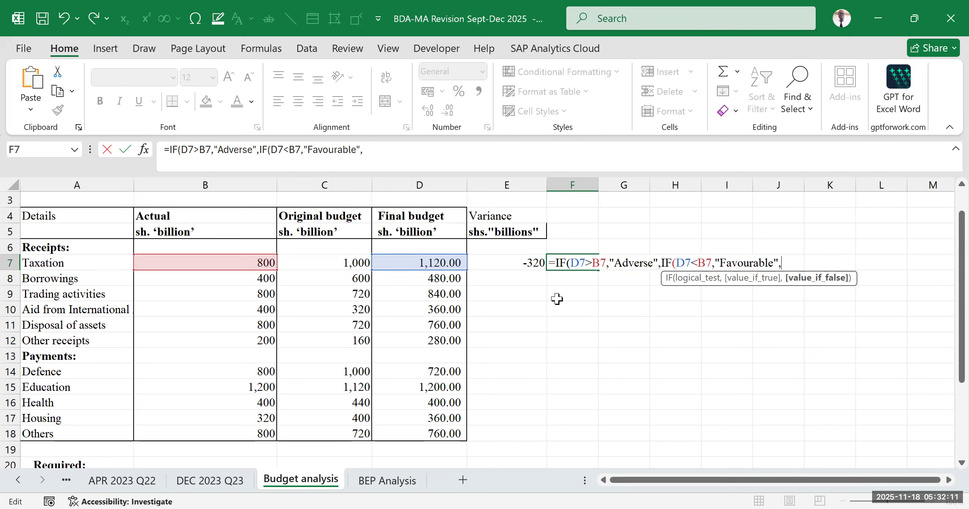
{"action": "type", "text": "\"No variance"}
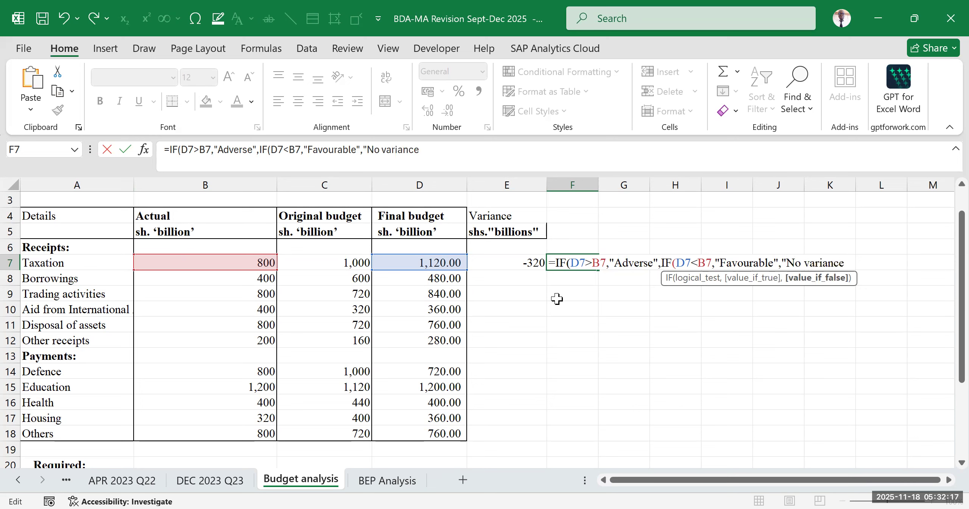
{"action": "type", "text": "\""}
{"action": "key", "text": "Return"}
- Review the completed F7 label against the figures in the Taxation row
{"action": "left_click", "coordinate": [672, 293]}
{"action": "left_click", "coordinate": [580, 263]}
{"action": "left_click_drag", "start_coordinate": [106, 264], "coordinate": [538, 263]}
{"action": "left_click", "coordinate": [593, 262]}
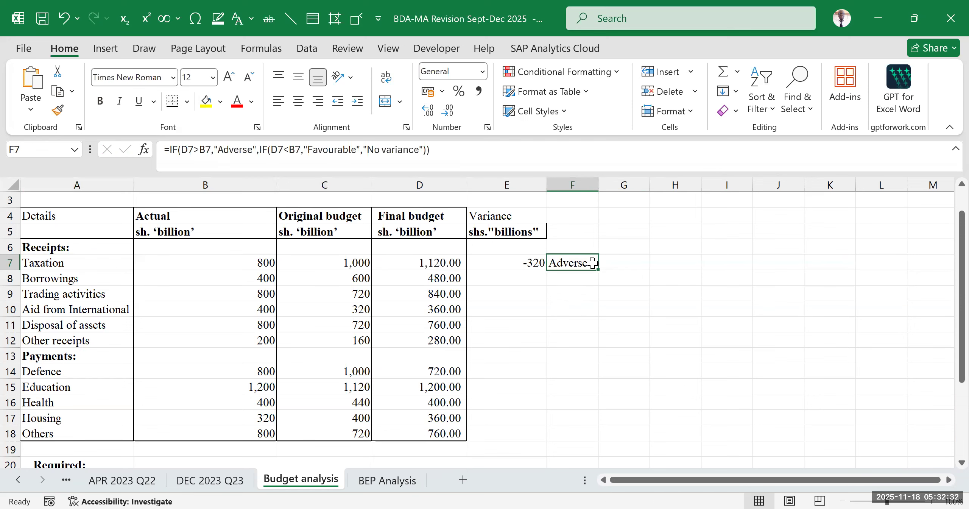
{"action": "left_click", "coordinate": [548, 338]}
{"action": "left_click", "coordinate": [660, 291]}
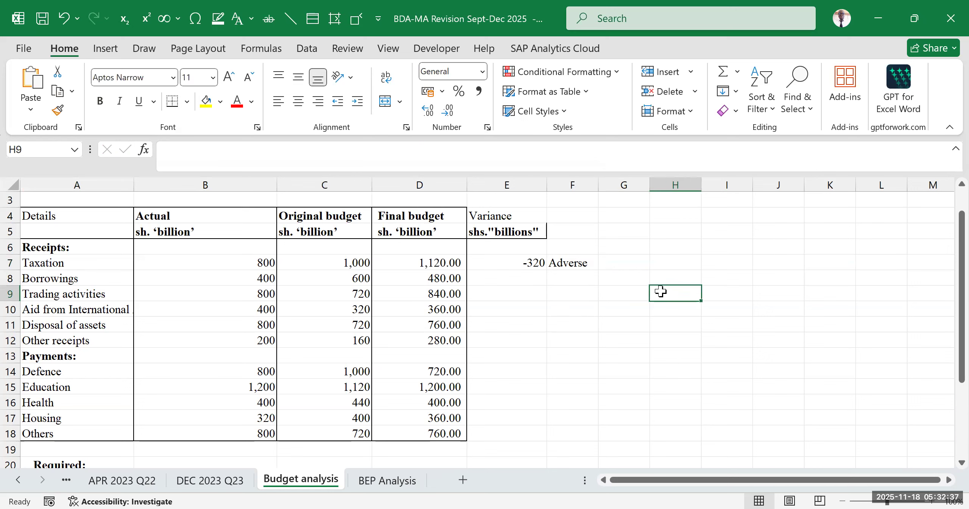
- Compare the Taxation Final budget with its Actual figure and copy the F7 label formula down through F12
{"action": "left_click", "coordinate": [440, 258]}
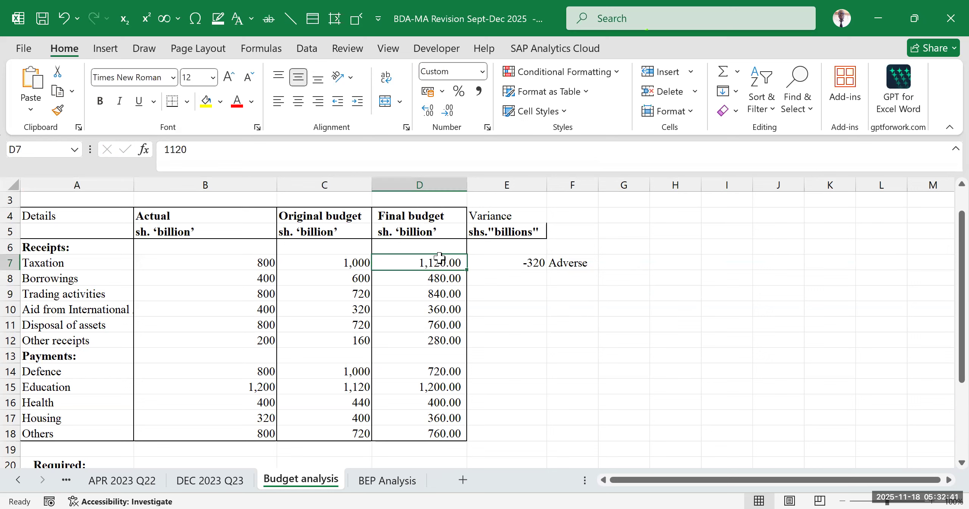
{"action": "left_click", "coordinate": [253, 262]}
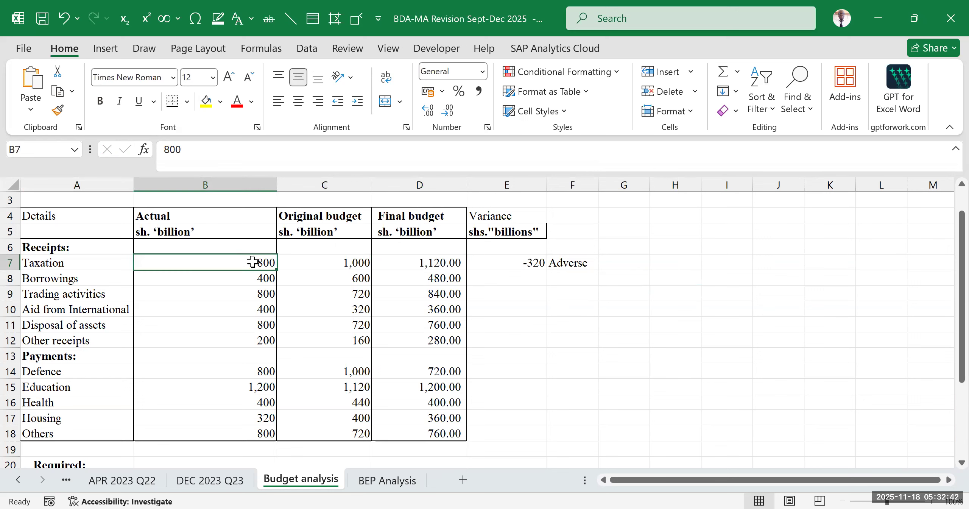
{"action": "left_click", "coordinate": [567, 261]}
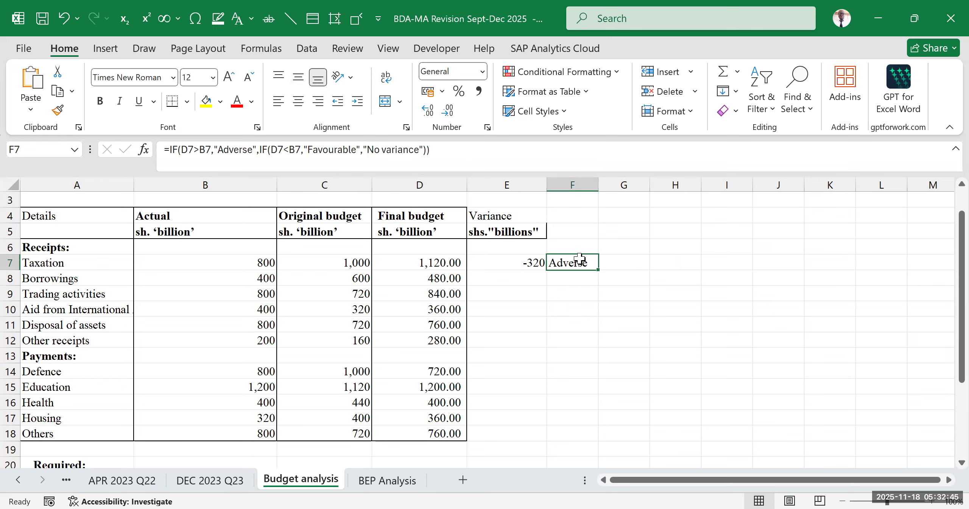
{"action": "left_click_drag", "start_coordinate": [597, 270], "coordinate": [606, 336]}
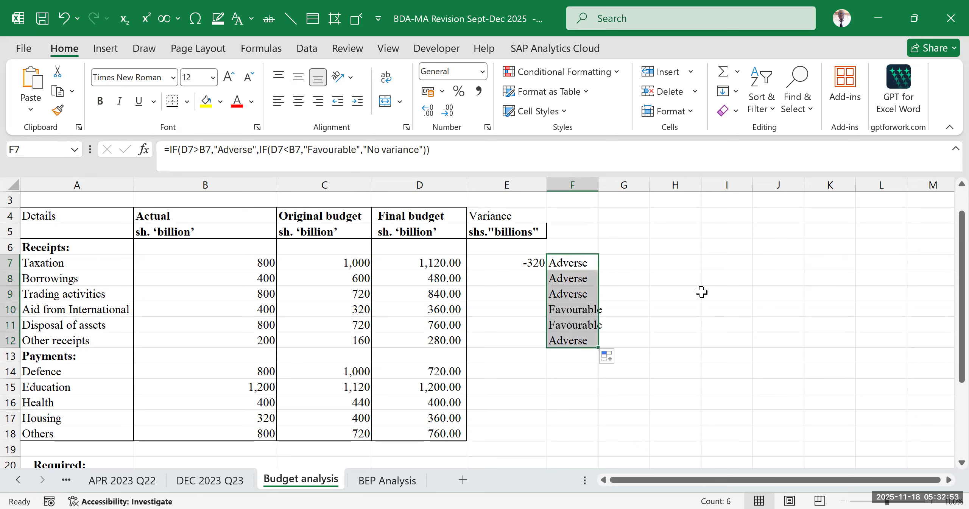
- Check the Taxation variance formula in E7 and copy it to E8 for Borrowings
{"action": "left_click", "coordinate": [515, 283]}
{"action": "double_click", "coordinate": [528, 261]}
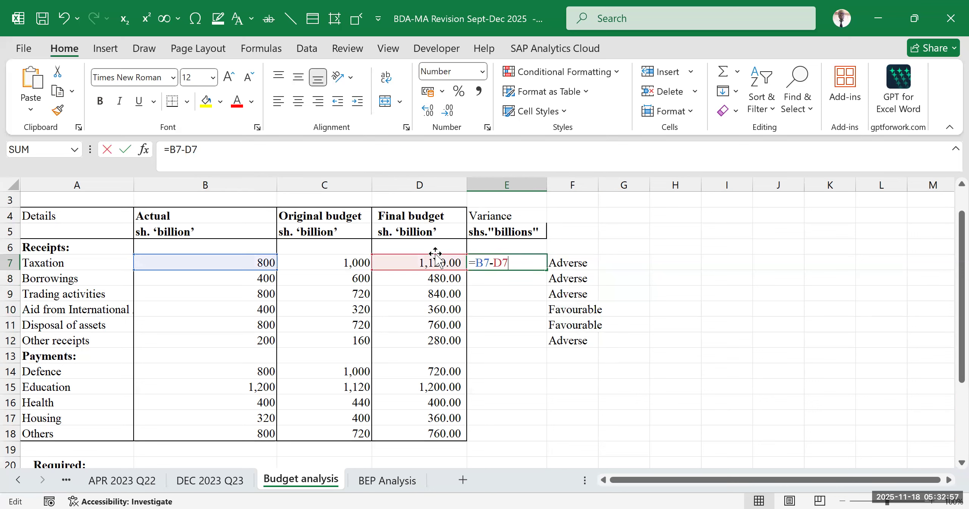
{"action": "key", "text": "ctrl+Return"}
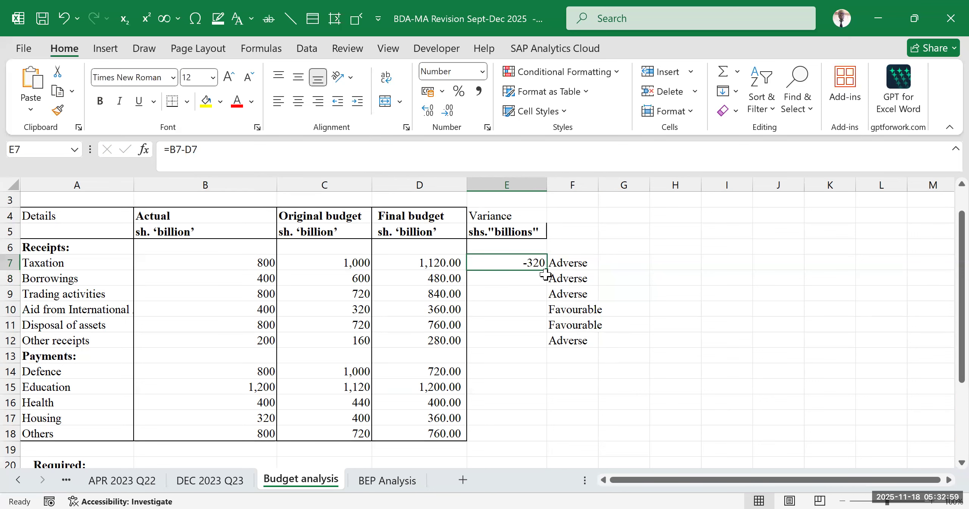
{"action": "left_click_drag", "start_coordinate": [543, 283], "coordinate": [544, 284]}
{"action": "left_click", "coordinate": [698, 247]}
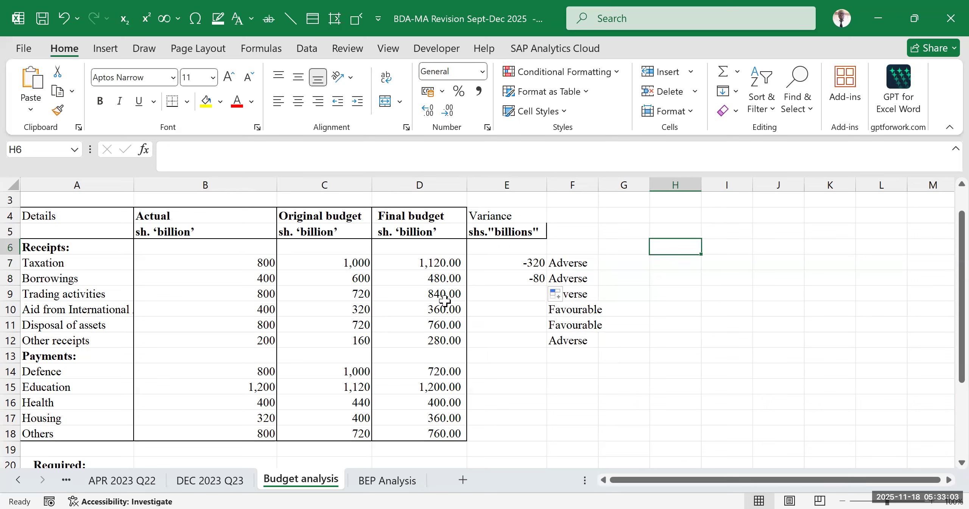
- Check the Borrowings budget, actual and label, and copy the variance formula from E8 to E9 for Trading activities
{"action": "left_click", "coordinate": [433, 278]}
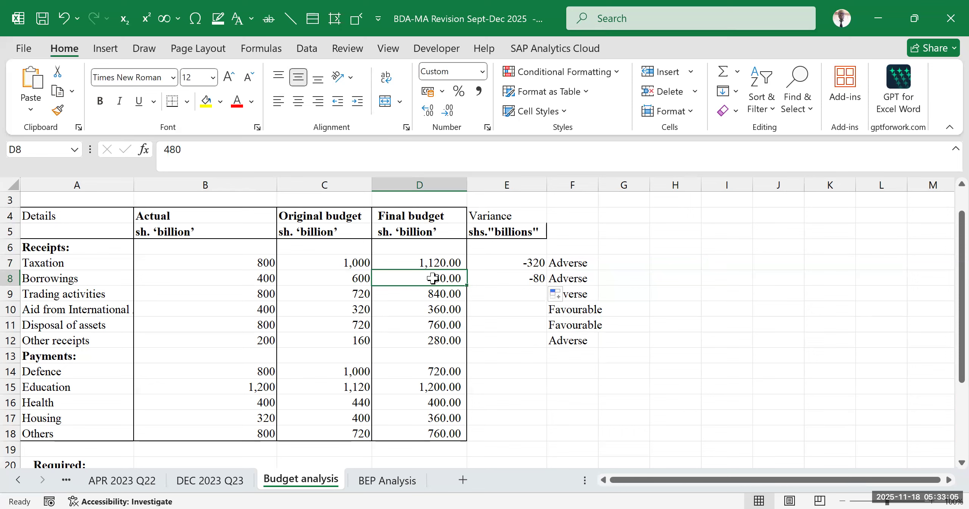
{"action": "left_click", "coordinate": [270, 280]}
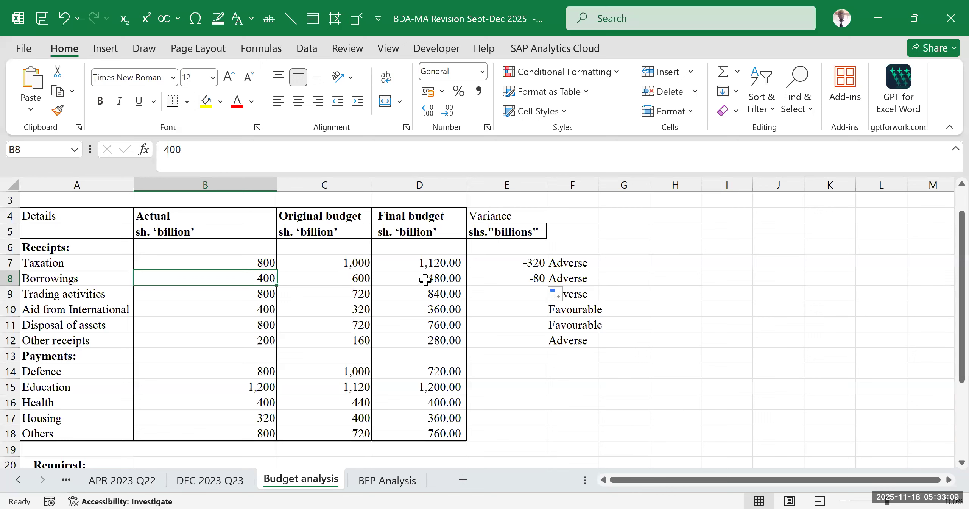
{"action": "left_click", "coordinate": [587, 275]}
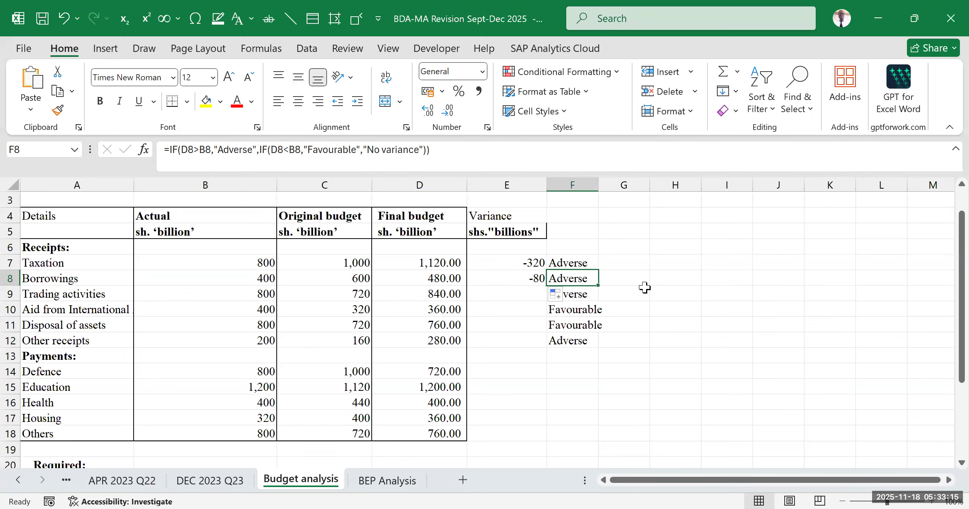
{"action": "left_click", "coordinate": [539, 280]}
{"action": "left_click_drag", "start_coordinate": [546, 286], "coordinate": [546, 299]}
{"action": "left_click", "coordinate": [663, 276]}
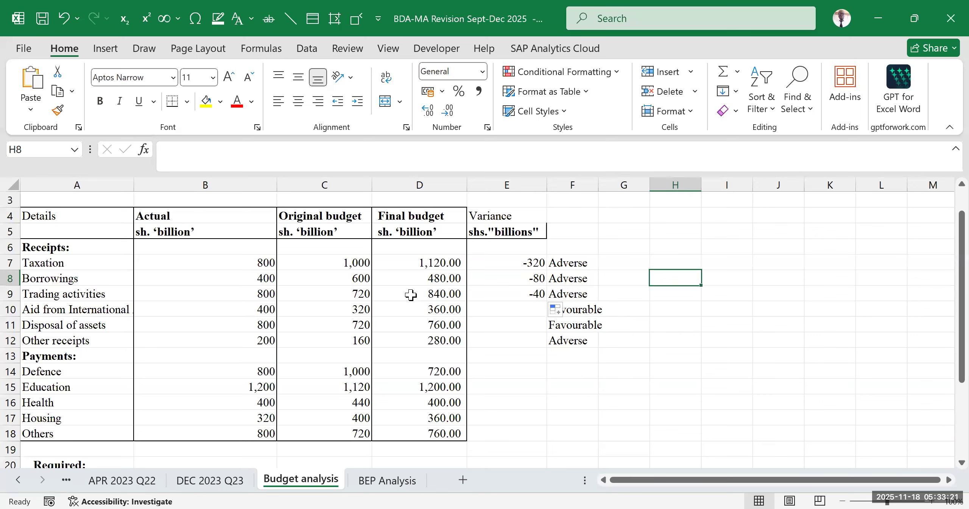
- Check the Trading activities figures and copy the variance formula from E9 to E10 for the international aid row
{"action": "left_click_drag", "start_coordinate": [78, 294], "coordinate": [415, 294]}
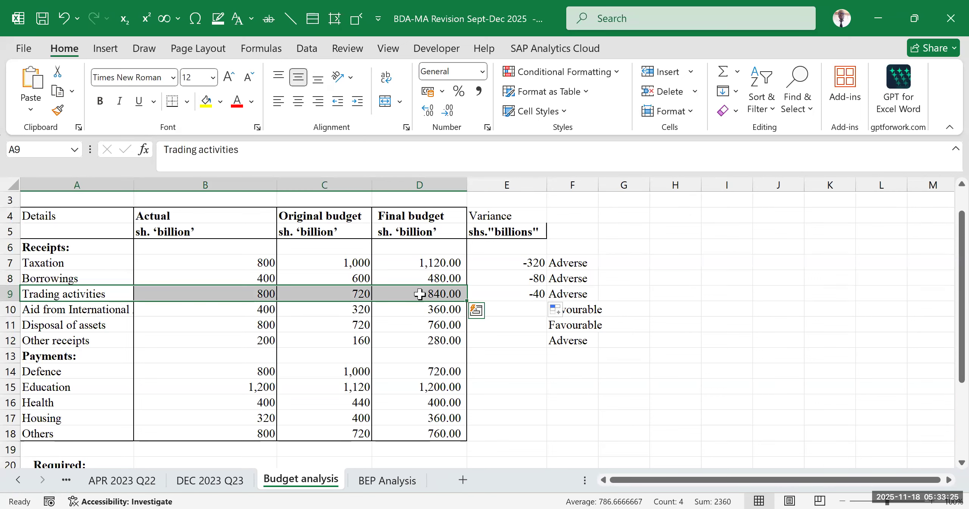
{"action": "left_click", "coordinate": [265, 294]}
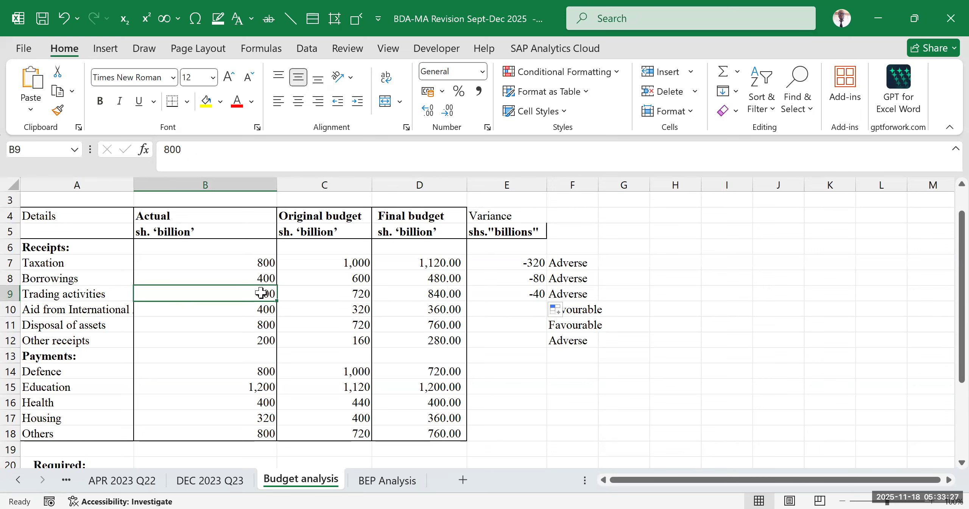
{"action": "left_click", "coordinate": [533, 294]}
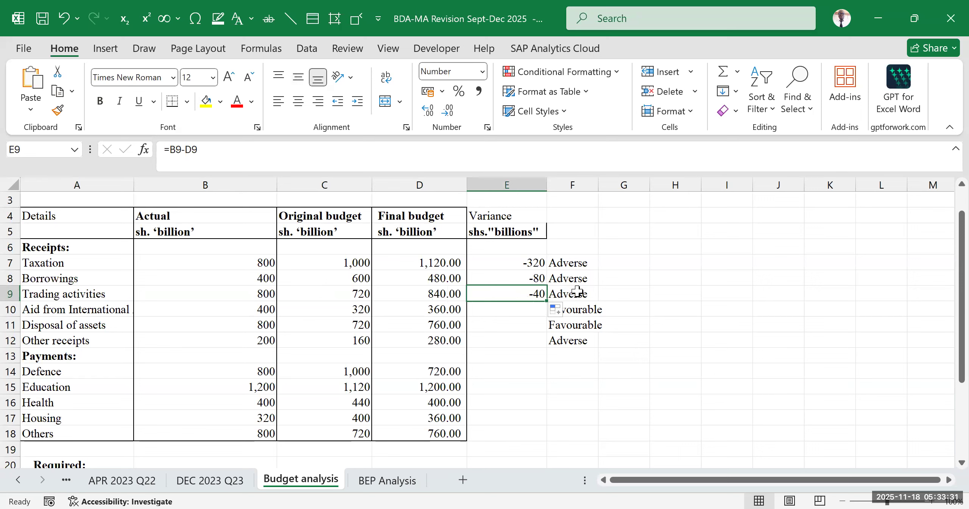
{"action": "left_click_drag", "start_coordinate": [546, 301], "coordinate": [545, 314]}
{"action": "left_click", "coordinate": [703, 276]}
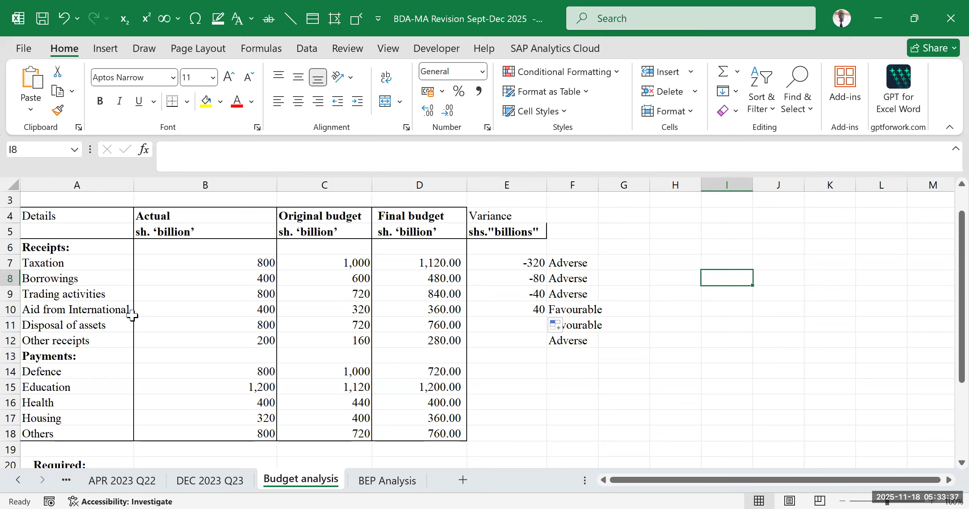
- Check the international aid figures and label, and copy the variance formula from E10 to E11 for Disposal of assets
{"action": "left_click", "coordinate": [444, 307]}
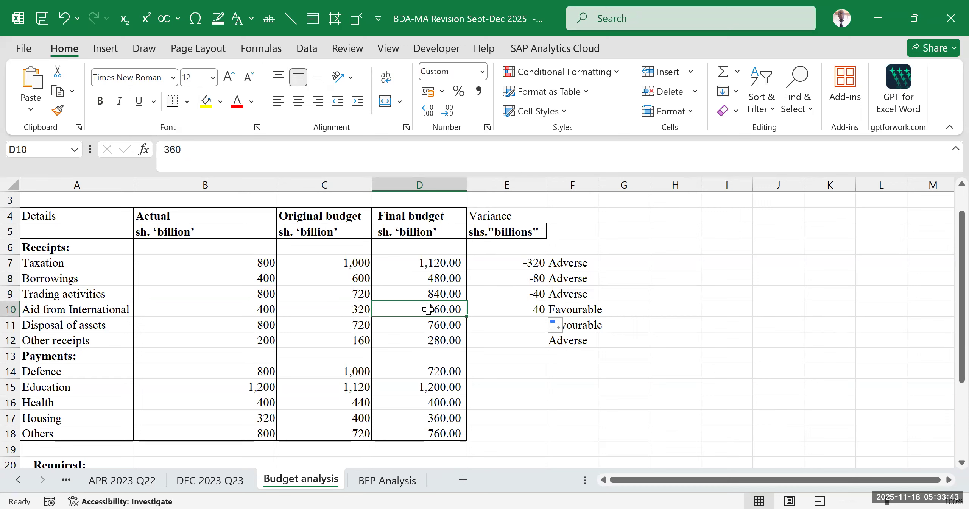
{"action": "left_click", "coordinate": [259, 309]}
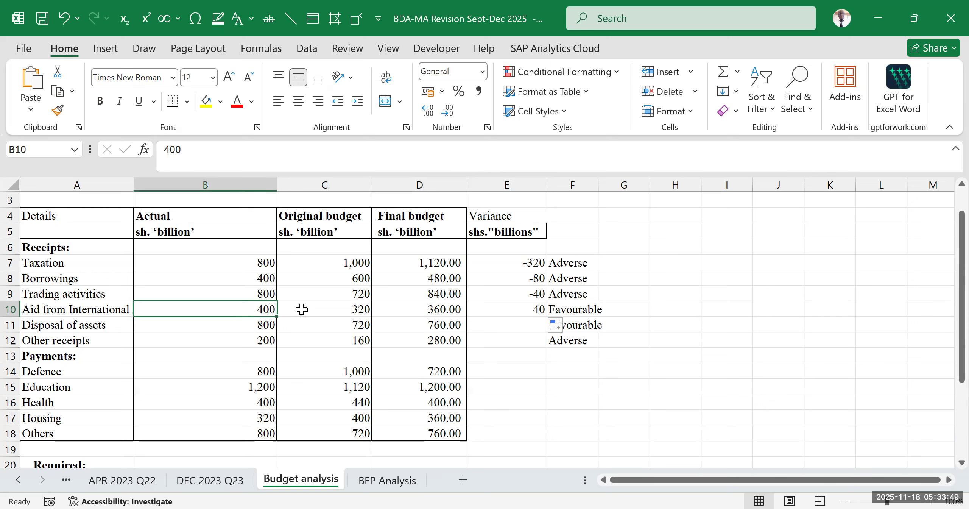
{"action": "left_click", "coordinate": [518, 310]}
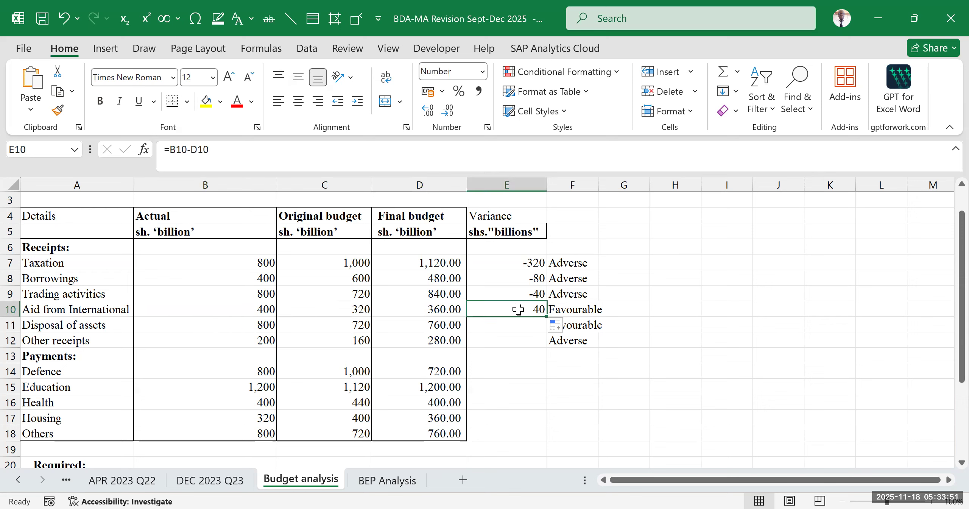
{"action": "left_click", "coordinate": [581, 310]}
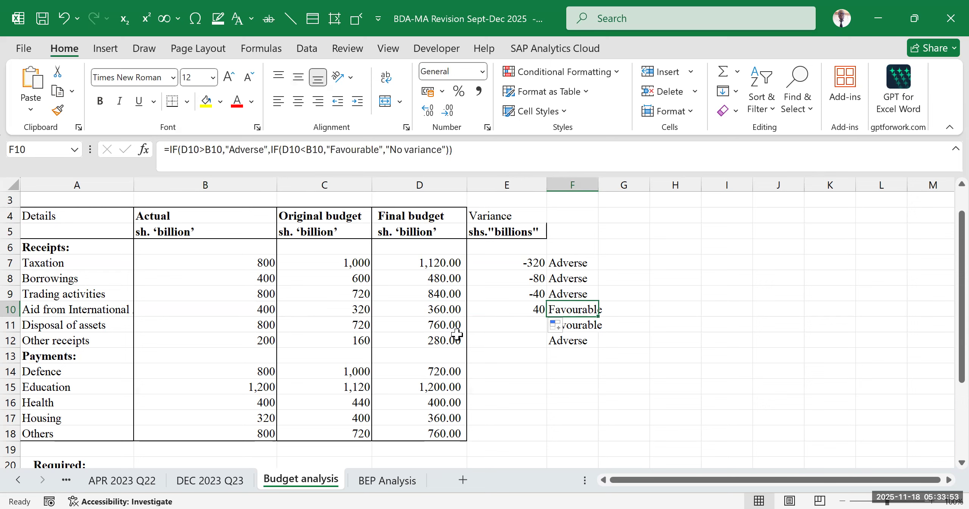
{"action": "left_click", "coordinate": [502, 309]}
{"action": "left_click_drag", "start_coordinate": [546, 317], "coordinate": [548, 327]}
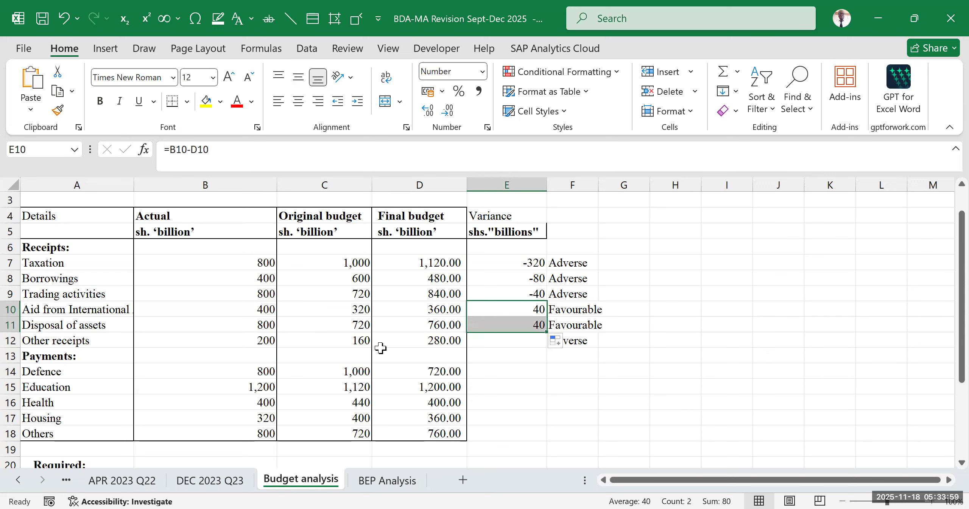
- Compare the Disposal of assets budget with its actual and copy the variance formula from E11 to E12 for Other receipts
{"action": "left_click", "coordinate": [439, 324]}
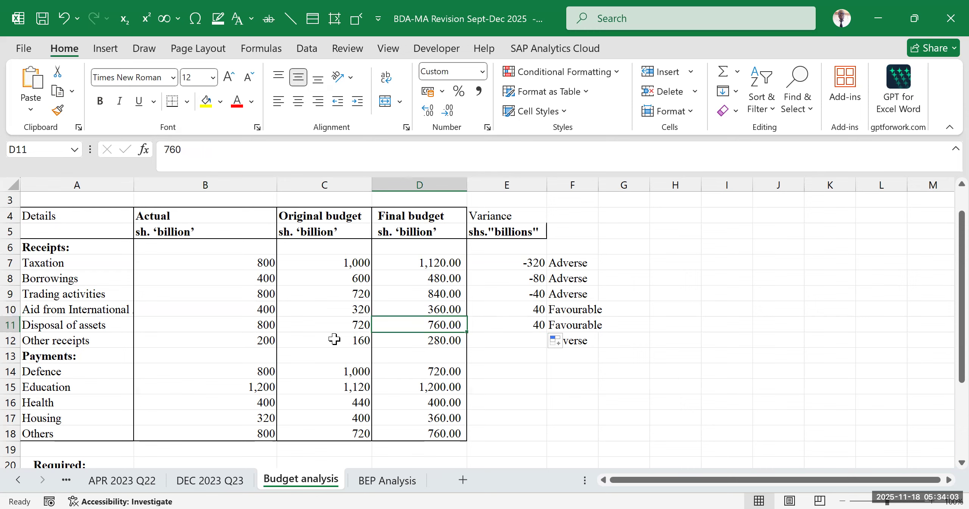
{"action": "left_click", "coordinate": [262, 324]}
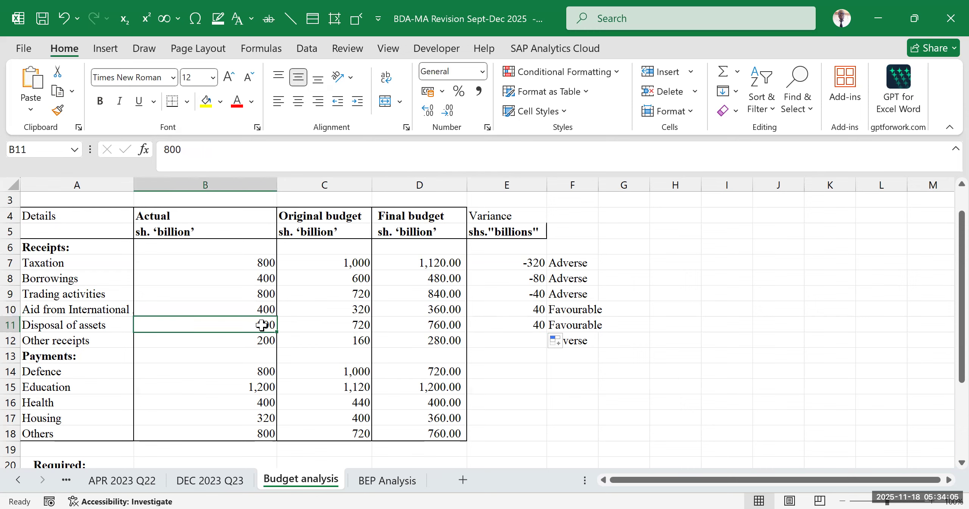
{"action": "left_click", "coordinate": [435, 324]}
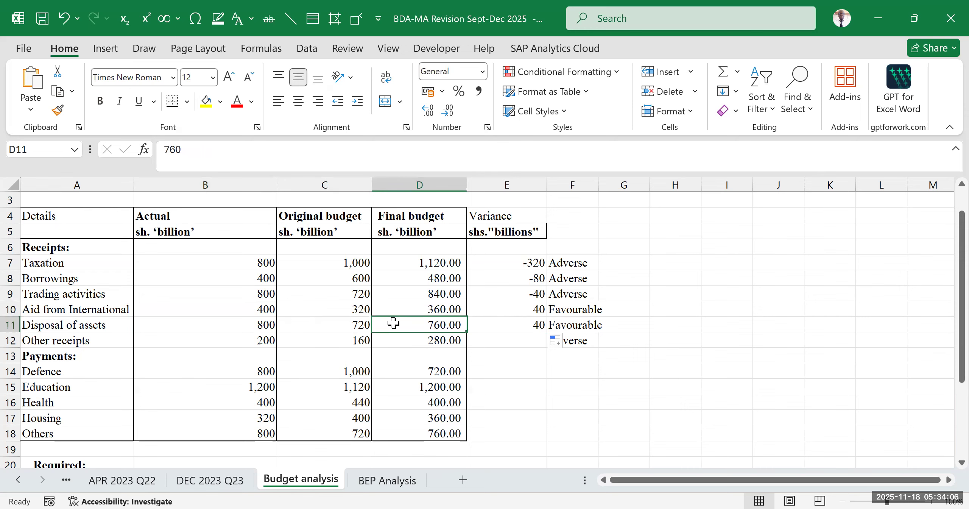
{"action": "left_click", "coordinate": [263, 325]}
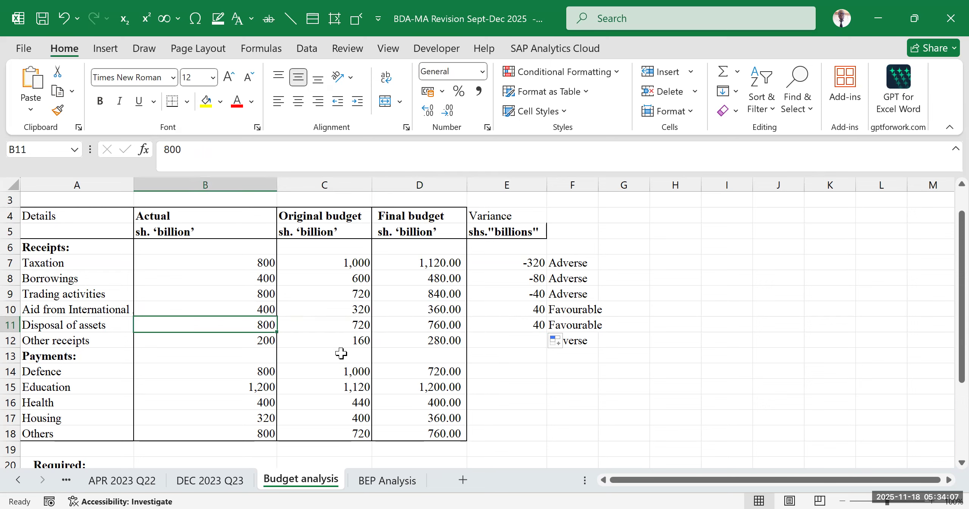
{"action": "left_click", "coordinate": [531, 320]}
{"action": "left_click", "coordinate": [557, 320], "text": "shift"}
{"action": "left_click", "coordinate": [688, 353]}
{"action": "left_click", "coordinate": [506, 326]}
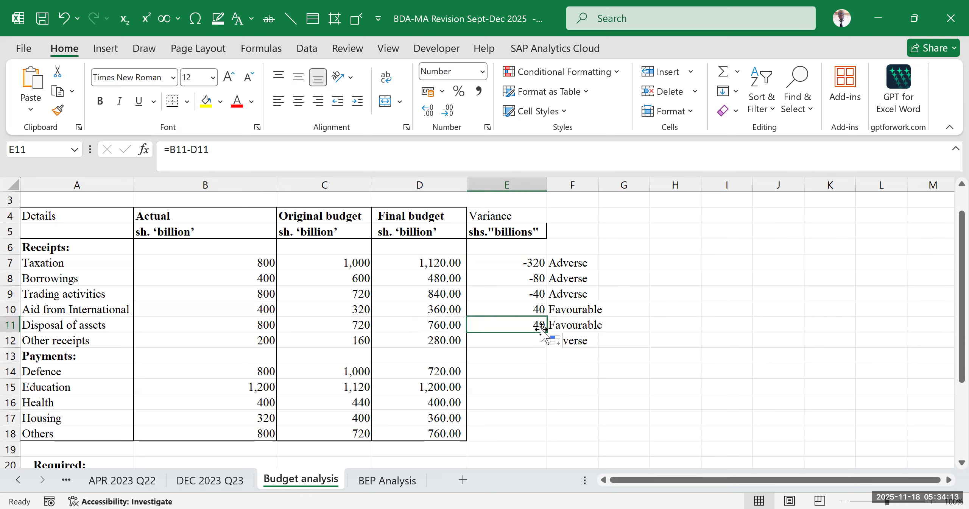
{"action": "left_click_drag", "start_coordinate": [550, 333], "coordinate": [544, 342]}
- Check the Other receipts variance and label in row 12 against its Final budget and Actual figures
{"action": "left_click", "coordinate": [432, 342]}
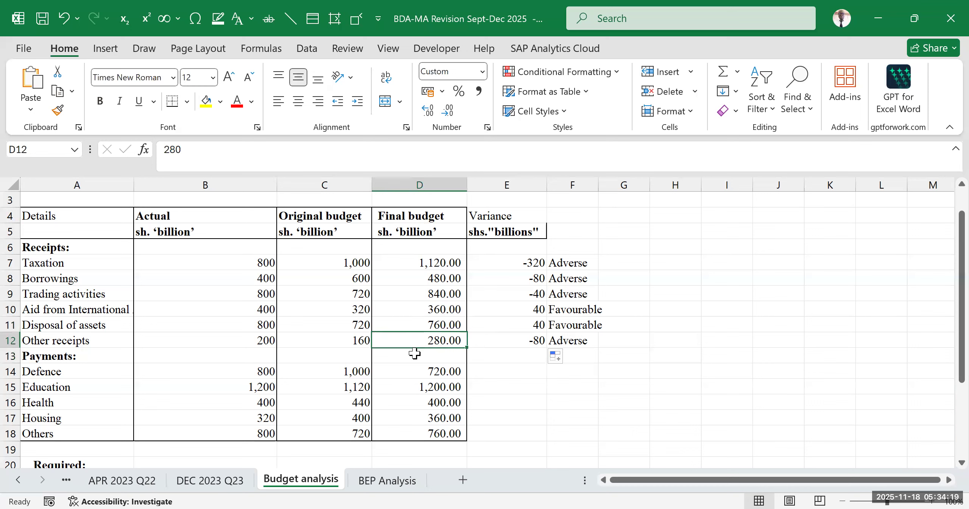
{"action": "left_click", "coordinate": [236, 341]}
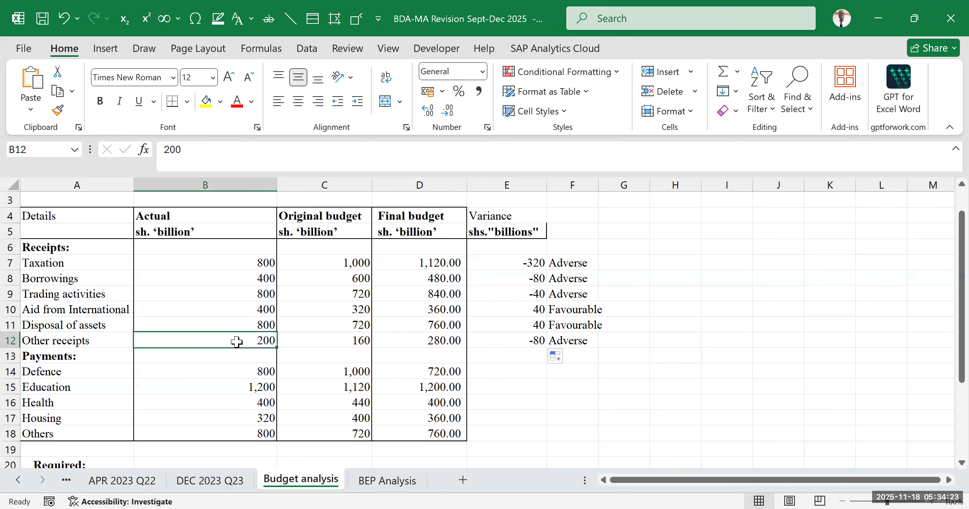
{"action": "left_click", "coordinate": [524, 338]}
{"action": "left_click", "coordinate": [585, 340]}
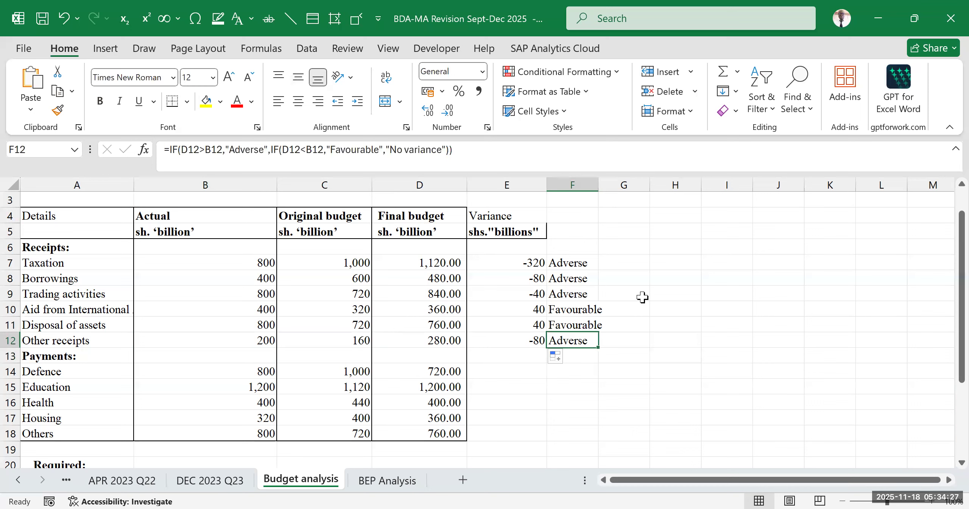
- Widen column F slightly so the Adverse and Favourable labels fit inside it
{"action": "left_click", "coordinate": [725, 262]}
{"action": "left_click_drag", "start_coordinate": [598, 185], "coordinate": [605, 198]}
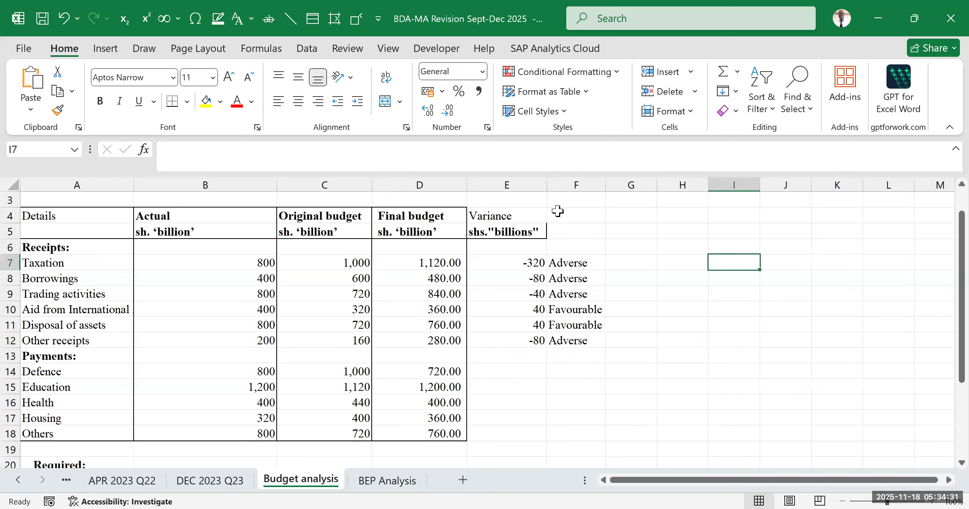
{"action": "left_click", "coordinate": [586, 231]}
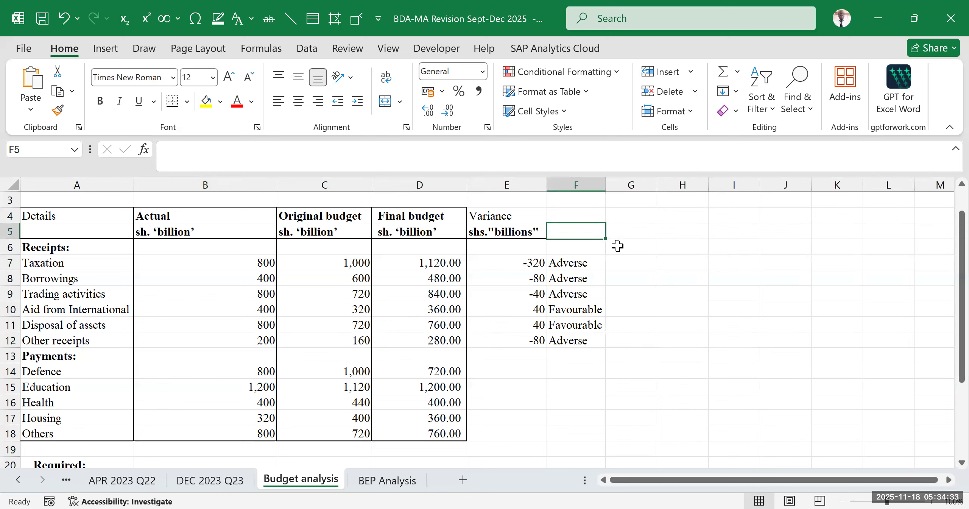
- Review the Receipts rows with their variances and labels, and read the requirements below the table
{"action": "left_click_drag", "start_coordinate": [104, 247], "coordinate": [607, 340]}
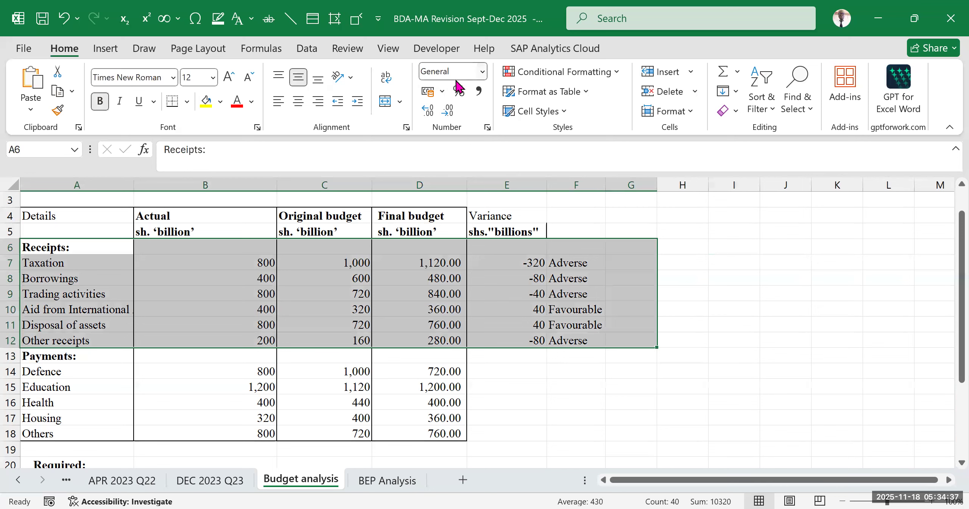
{"action": "left_click", "coordinate": [731, 262]}
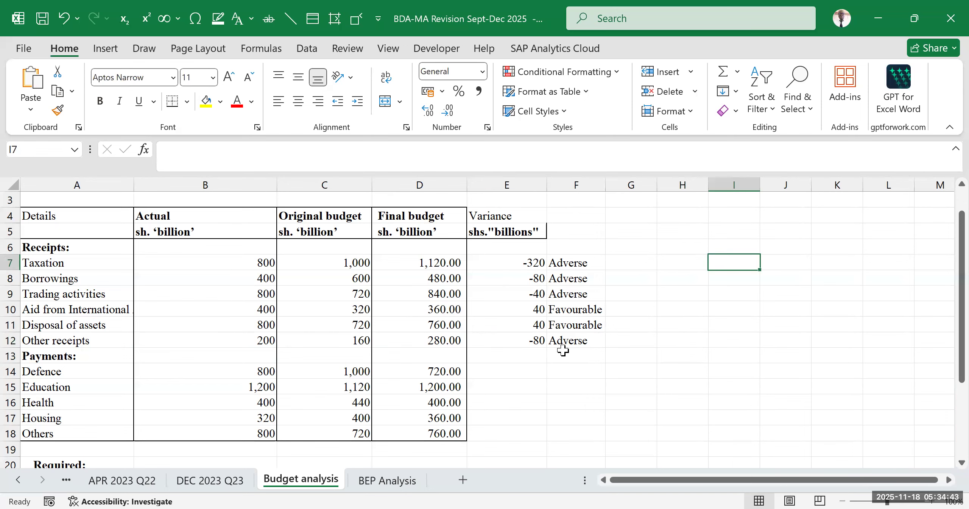
{"action": "scroll", "coordinate": [502, 318], "scroll_direction": "down", "scroll_amount": 3}
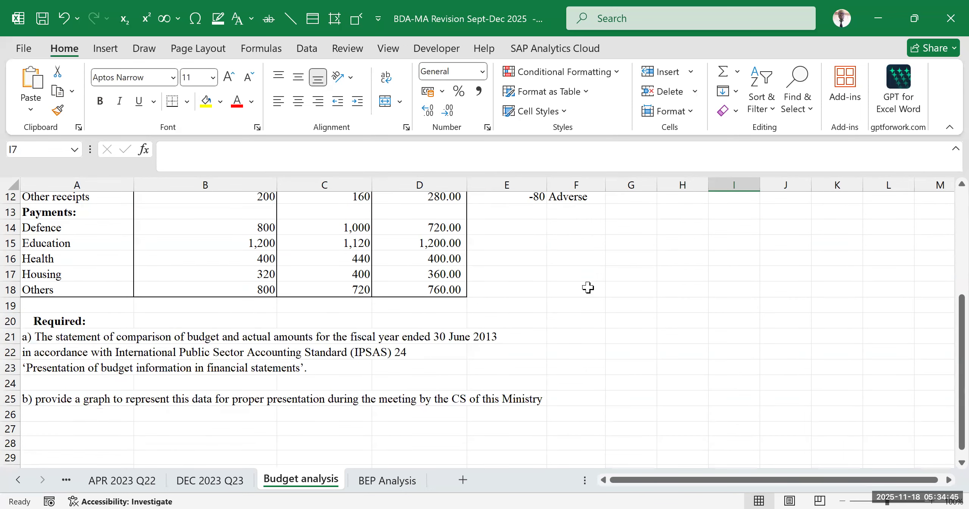
{"action": "scroll", "coordinate": [588, 287], "scroll_direction": "up", "scroll_amount": 3}
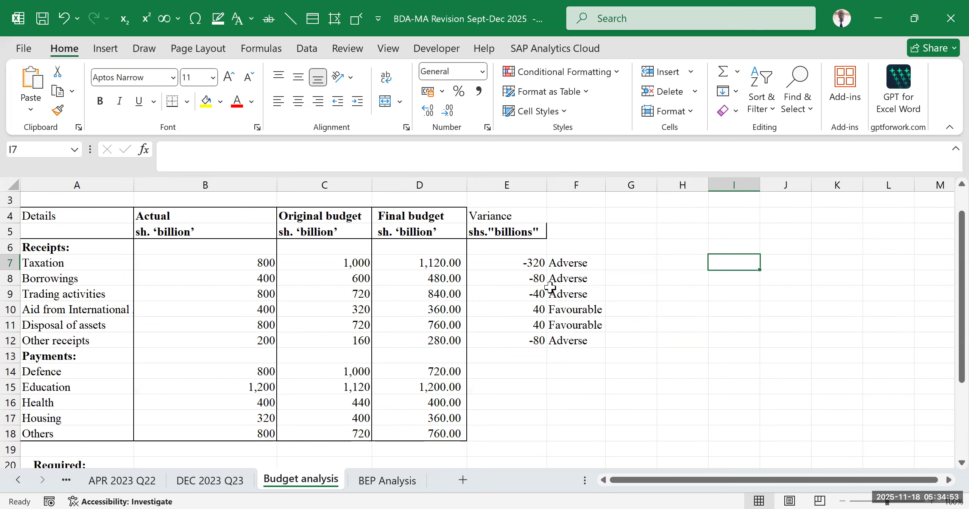
{"action": "scroll", "coordinate": [407, 267], "scroll_direction": "down", "scroll_amount": 2}
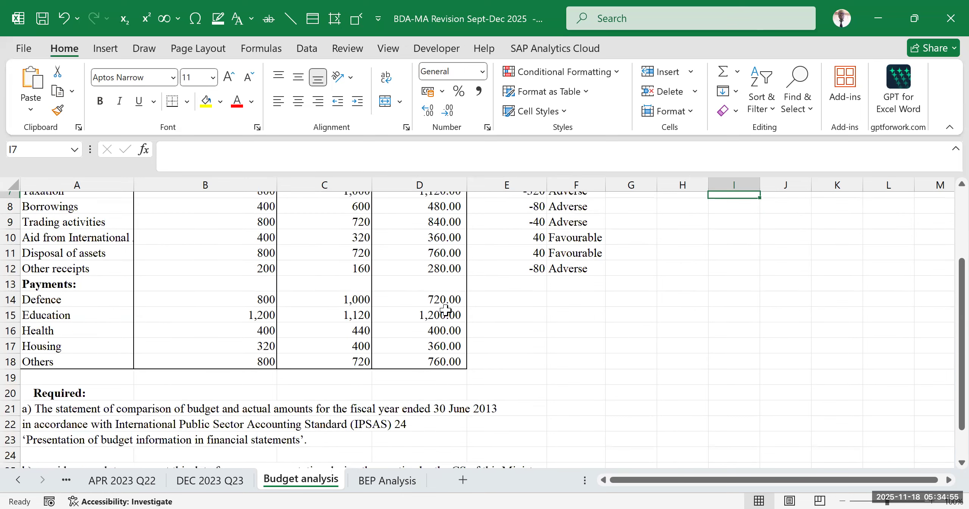
- Compare the Defence payment's Actual amount in B14 with its Final budget in D14
{"action": "left_click", "coordinate": [85, 299]}
{"action": "left_click_drag", "start_coordinate": [85, 299], "coordinate": [443, 299]}
{"action": "left_click", "coordinate": [398, 303]}
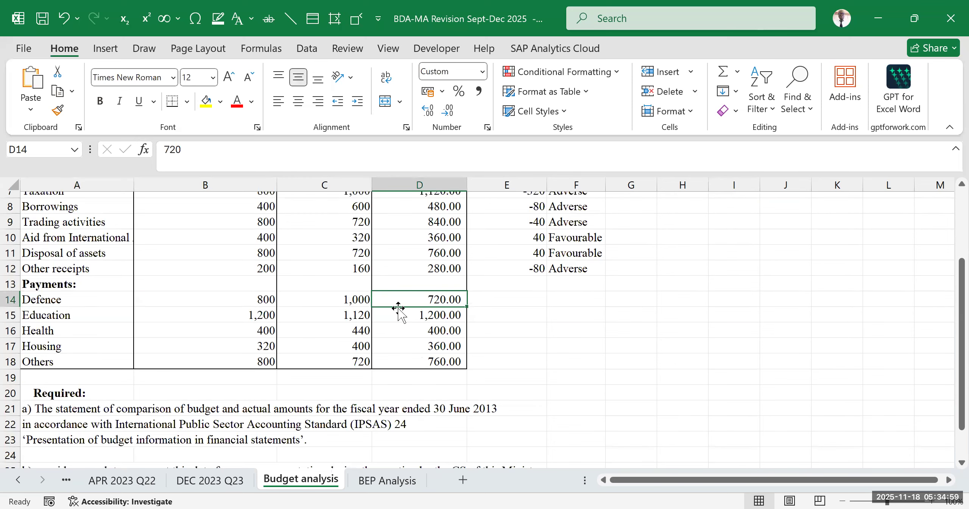
{"action": "scroll", "coordinate": [398, 307], "scroll_direction": "up", "scroll_amount": 2}
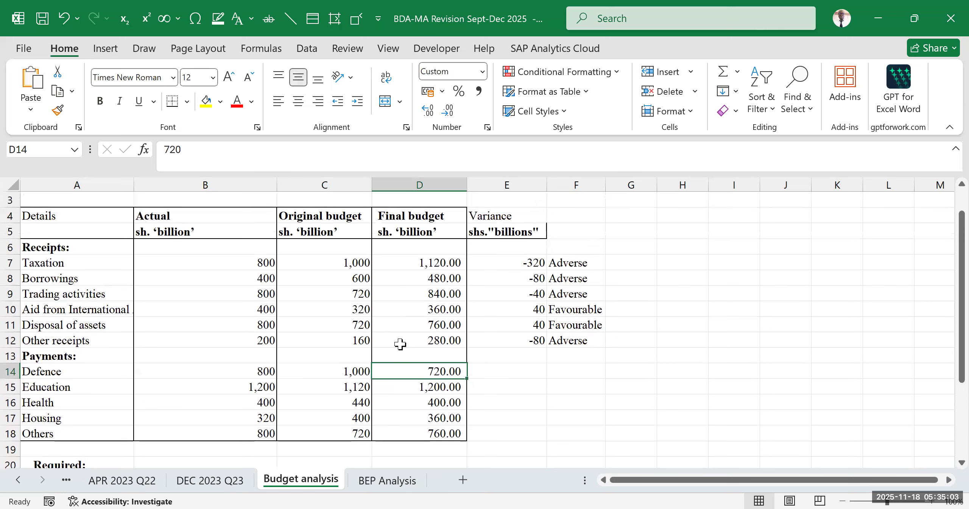
{"action": "left_click", "coordinate": [248, 372]}
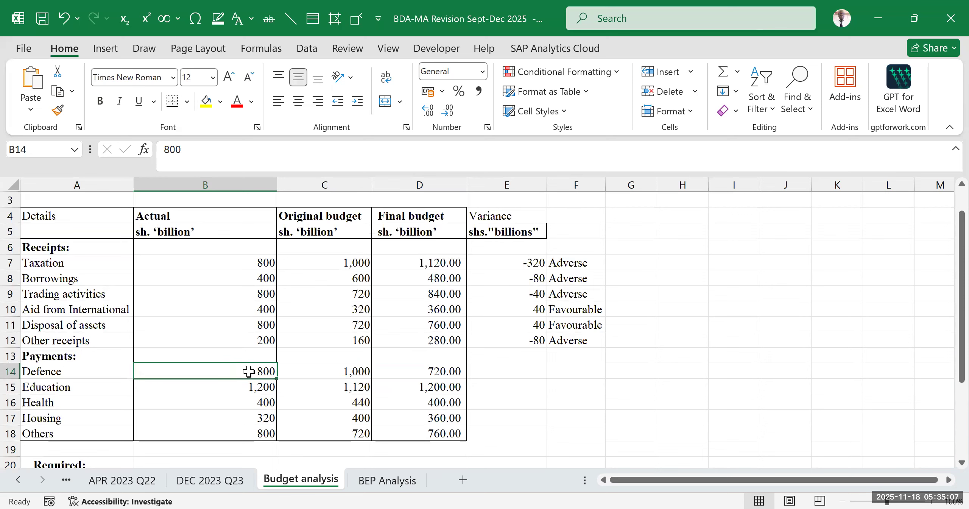
{"action": "left_click", "coordinate": [424, 373]}
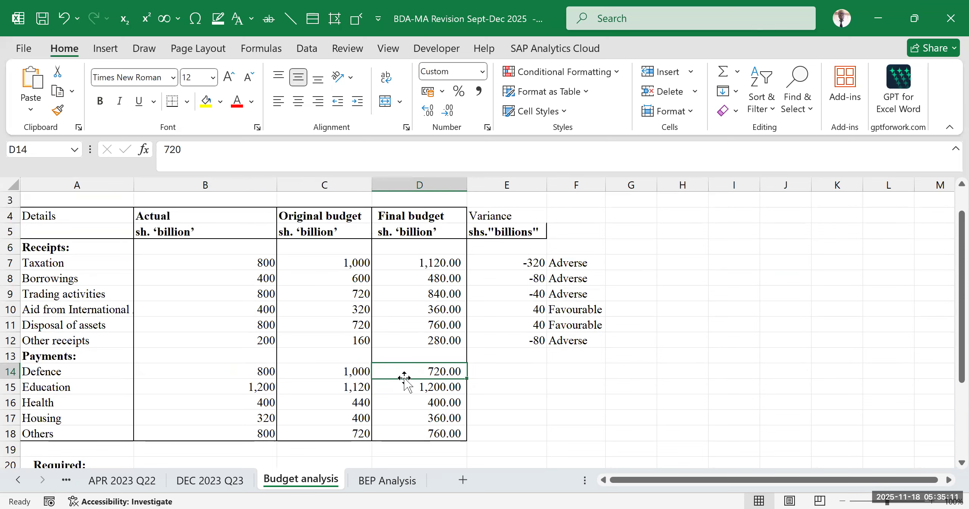
{"action": "left_click", "coordinate": [265, 371]}
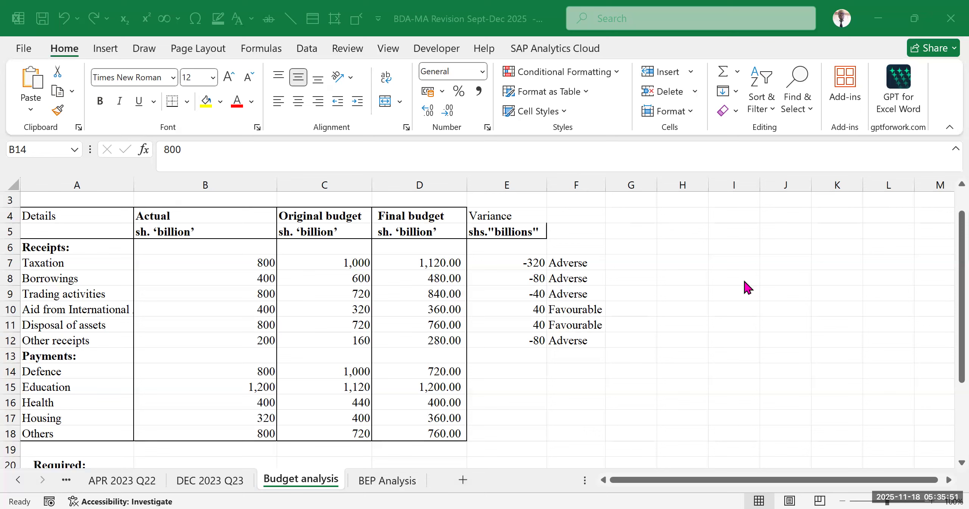
- Enter the example figure 1.5 in the empty cell J7 beside the table
{"action": "left_click", "coordinate": [790, 264]}
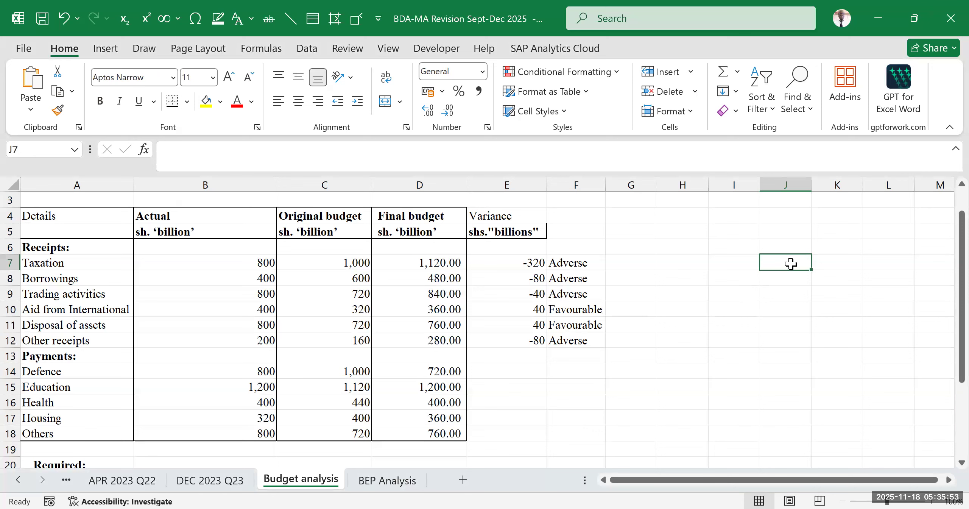
{"action": "type", "text": "1.5"}
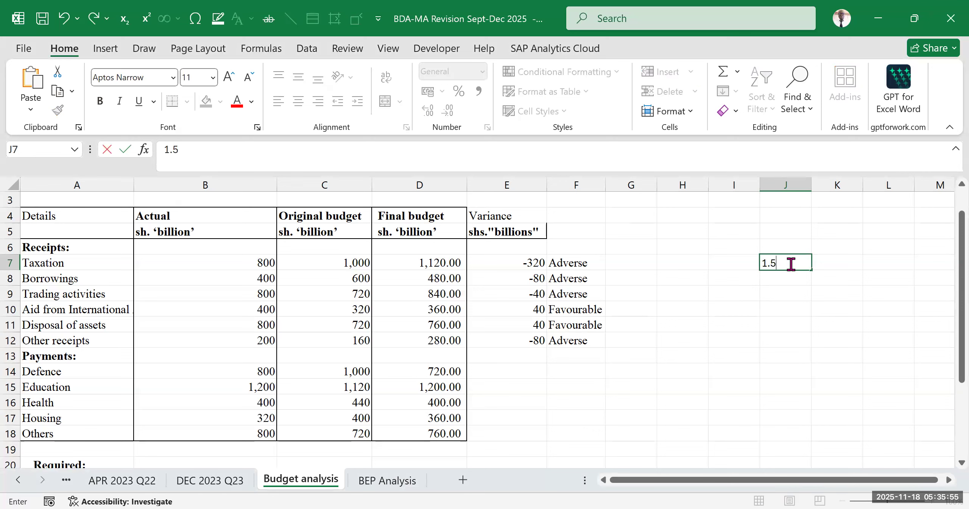
{"action": "left_click", "coordinate": [855, 278]}
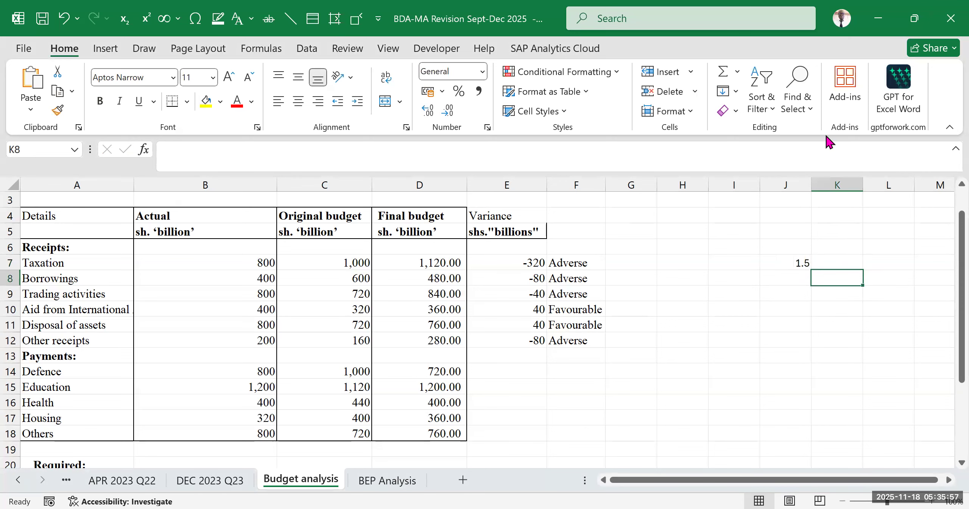
{"action": "left_click", "coordinate": [797, 261]}
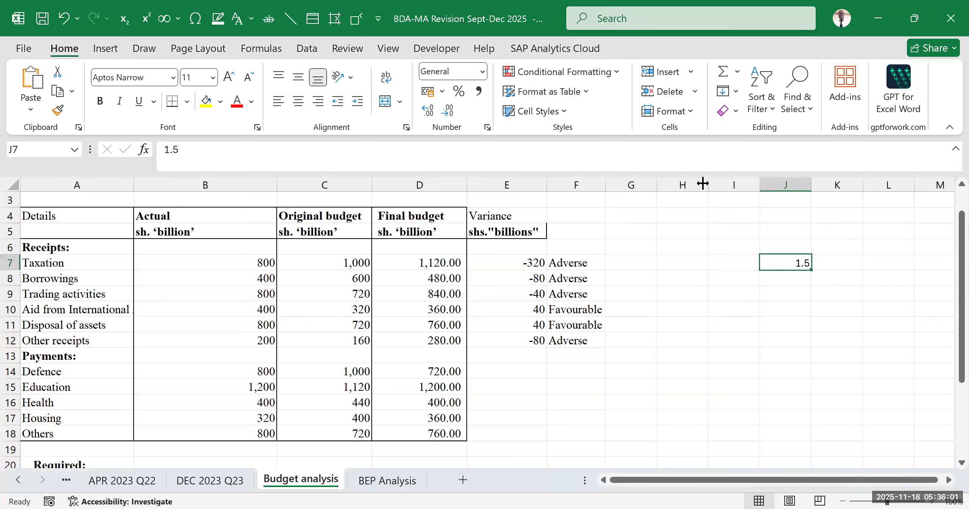
{"action": "left_click", "coordinate": [803, 292]}
{"action": "left_click", "coordinate": [804, 267]}
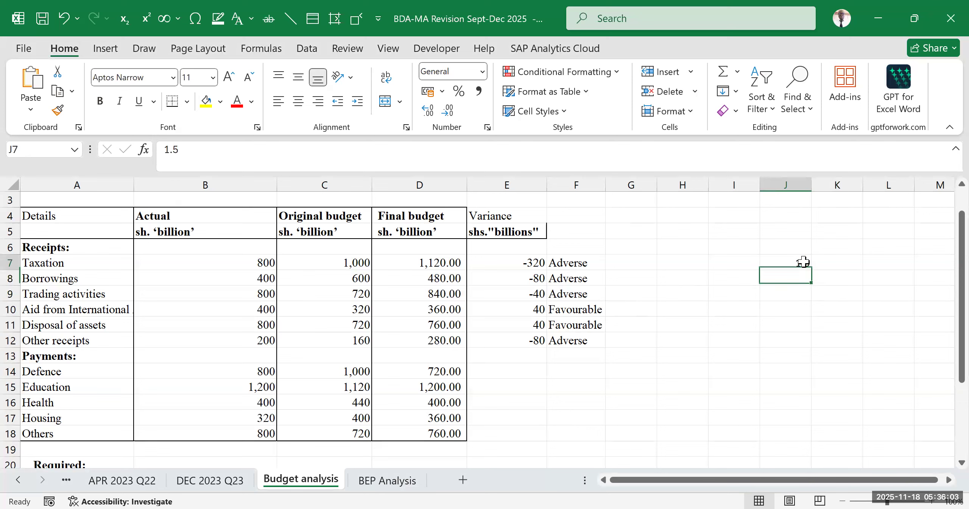
{"action": "left_click_drag", "start_coordinate": [783, 236], "coordinate": [783, 299]}
{"action": "left_click", "coordinate": [847, 249]}
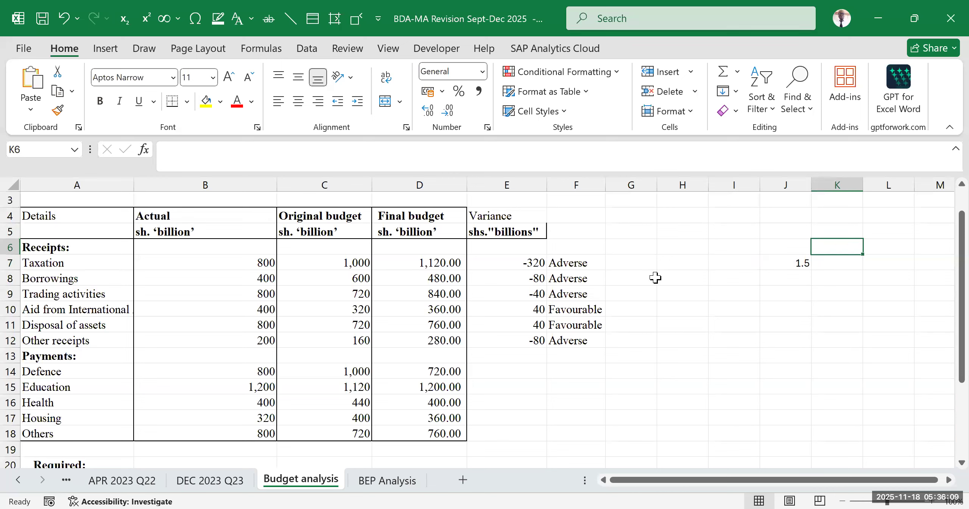
{"action": "left_click", "coordinate": [799, 266]}
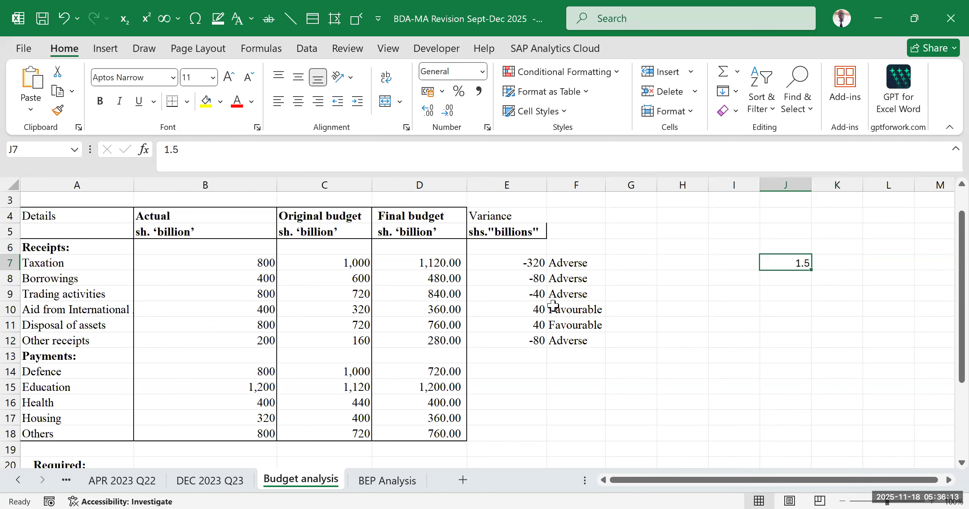
{"action": "left_click_drag", "start_coordinate": [803, 247], "coordinate": [802, 271]}
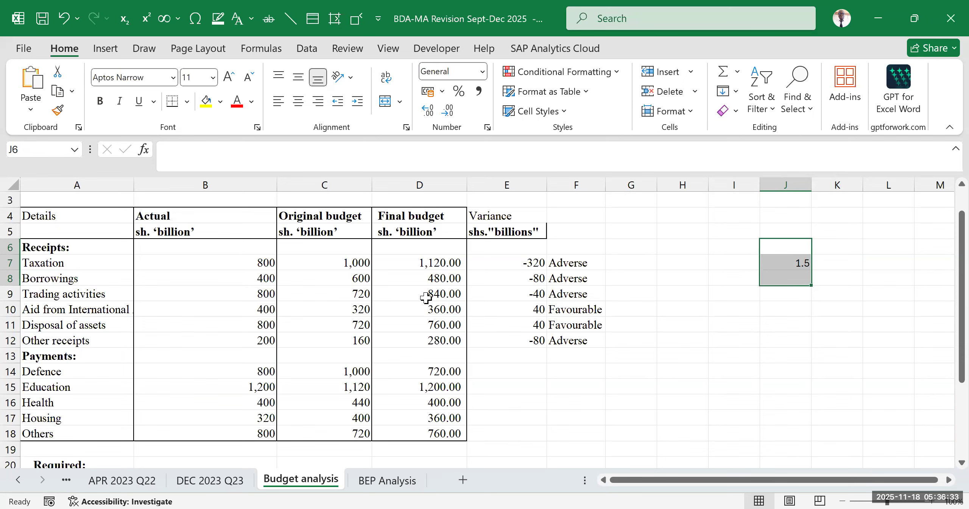
- Enter the second example figure 2.4 in K7 and compare it with the one in J7
{"action": "left_click", "coordinate": [840, 265]}
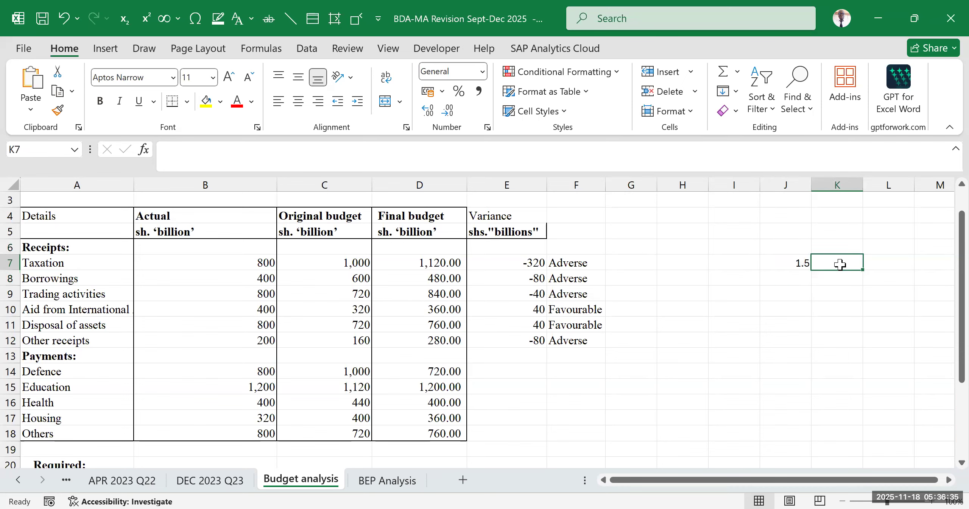
{"action": "type", "text": "2.4"}
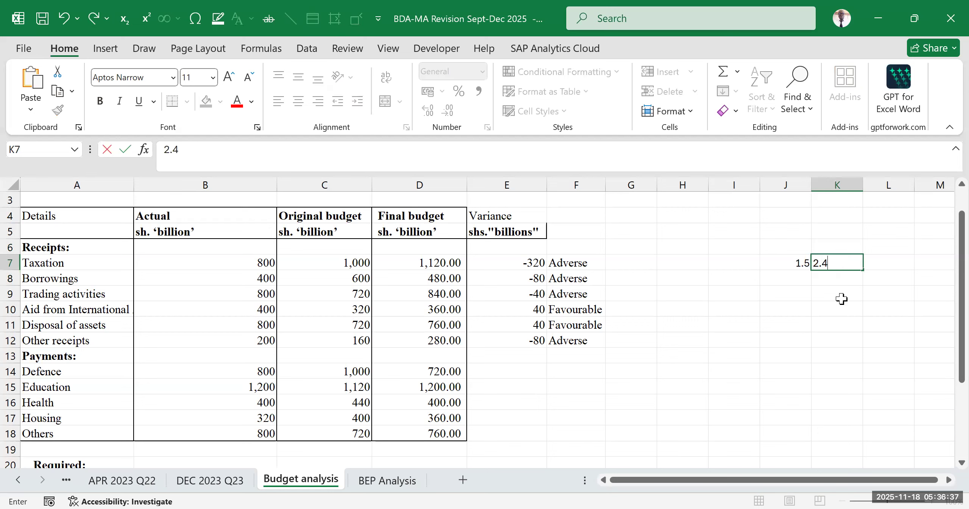
{"action": "left_click", "coordinate": [837, 299]}
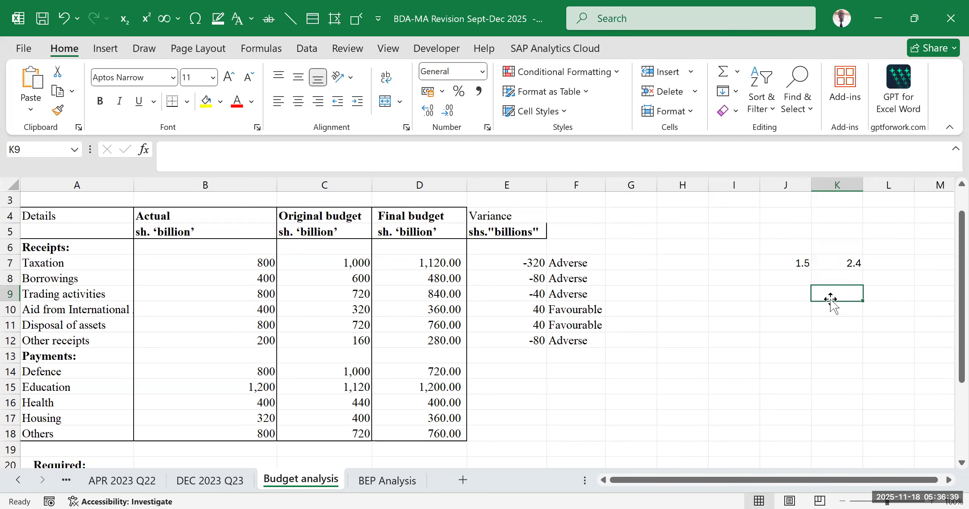
{"action": "left_click", "coordinate": [835, 264]}
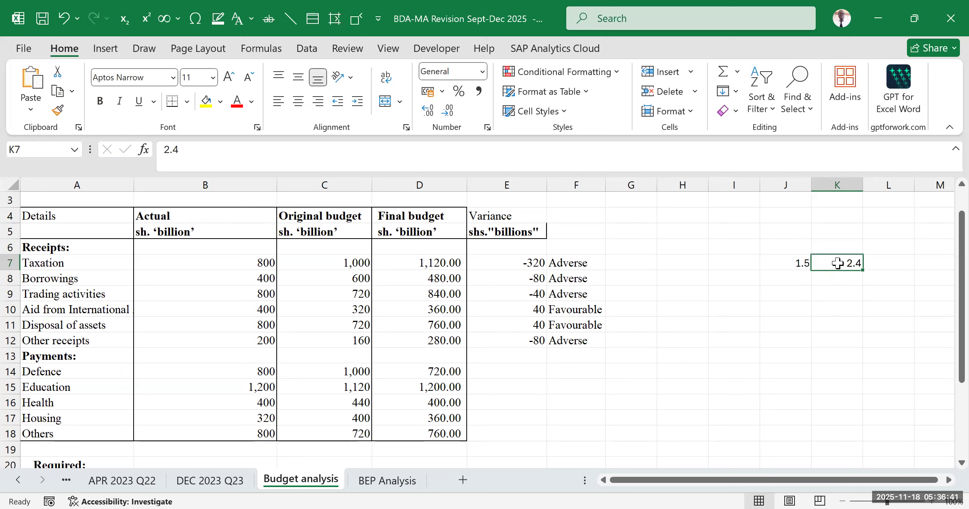
{"action": "left_click", "coordinate": [858, 324]}
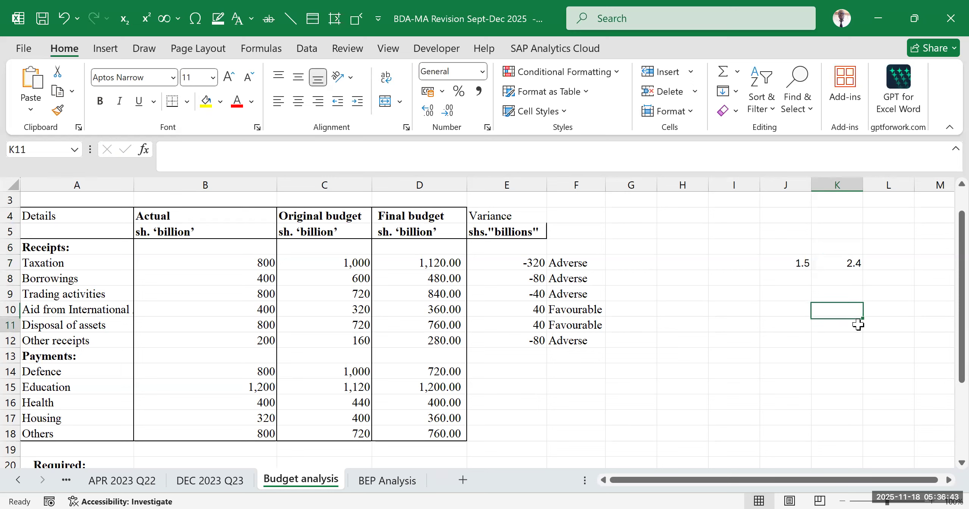
{"action": "left_click", "coordinate": [794, 266]}
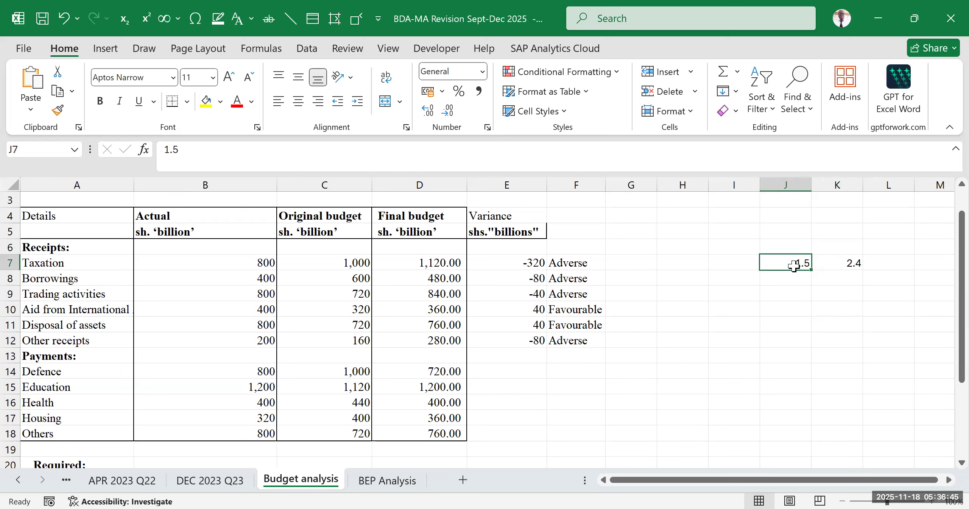
- Enter the third example figure 2.3 in L7 and compare it with the one in J7
{"action": "left_click", "coordinate": [889, 261]}
{"action": "type", "text": "2.3"}
{"action": "left_click", "coordinate": [893, 309]}
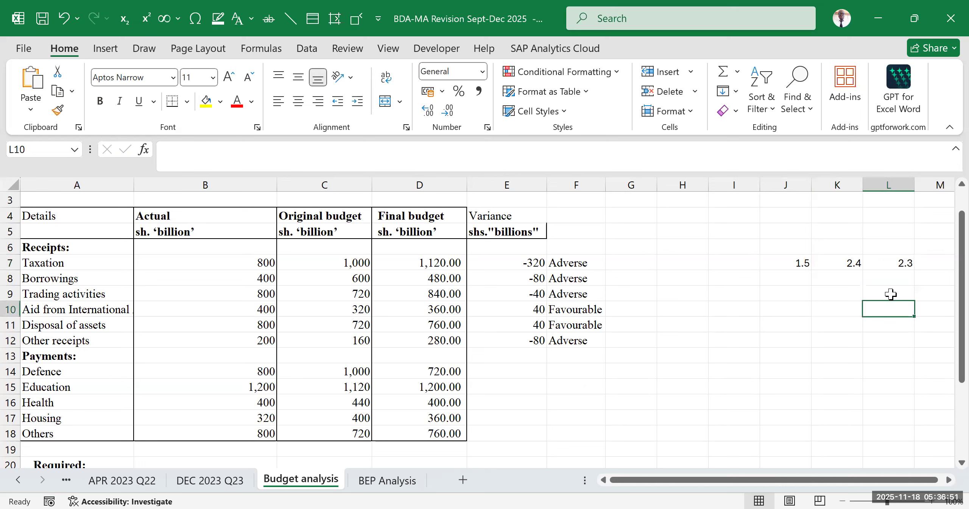
{"action": "left_click", "coordinate": [892, 265]}
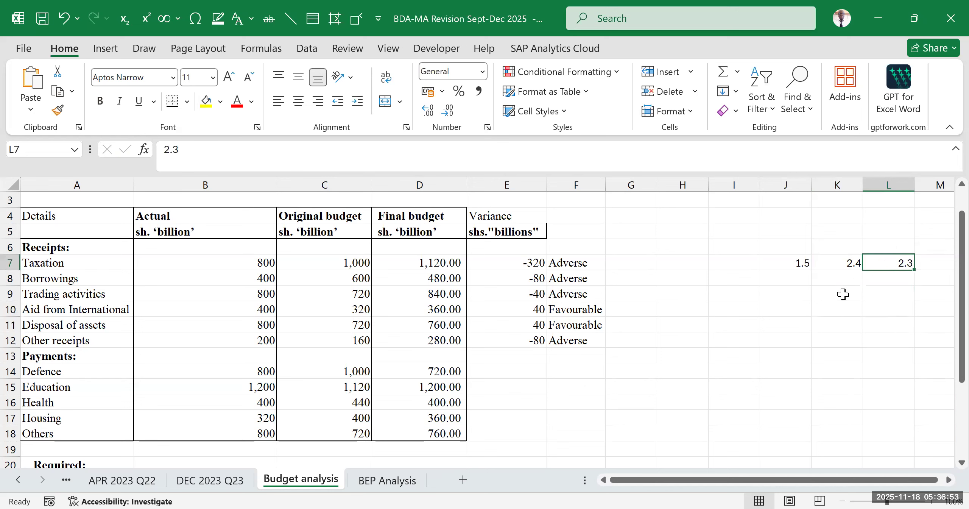
{"action": "left_click", "coordinate": [801, 262]}
{"action": "left_click", "coordinate": [897, 262]}
{"action": "left_click", "coordinate": [790, 263]}
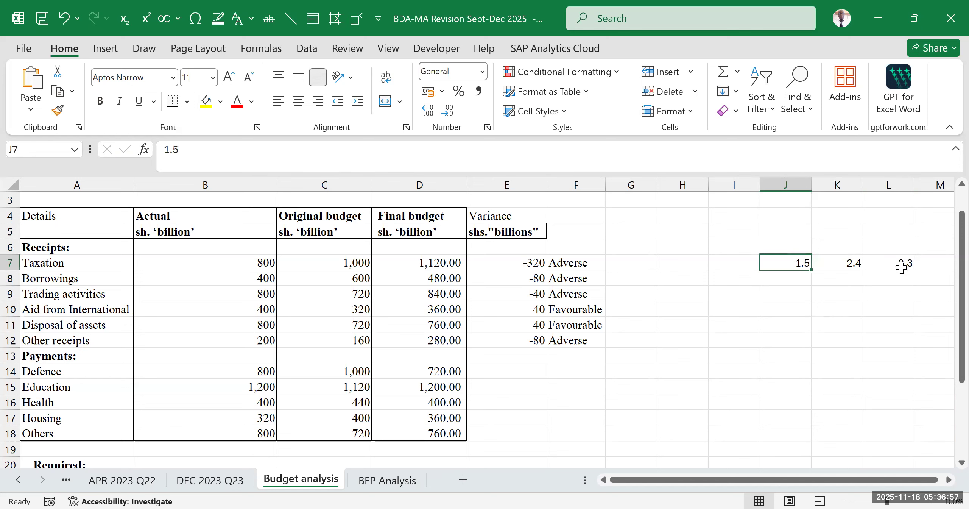
{"action": "left_click", "coordinate": [908, 258]}
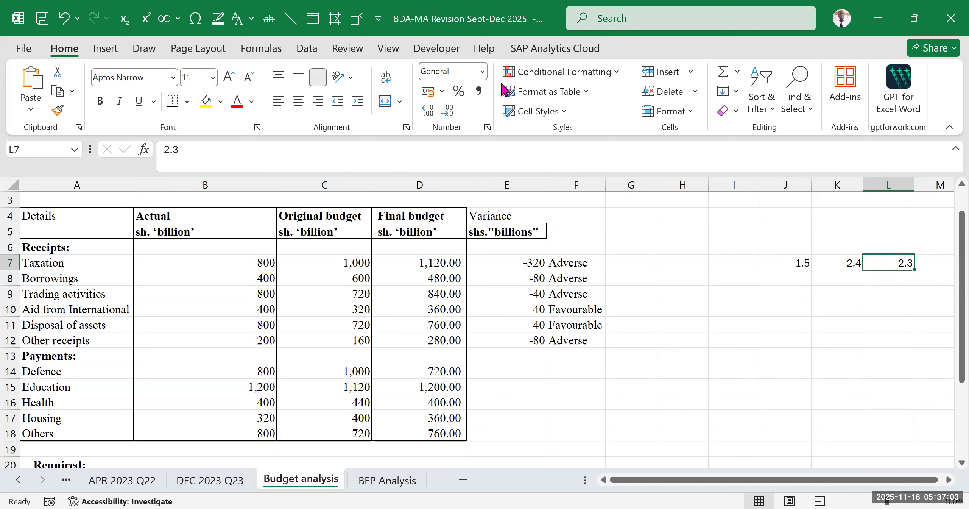
{"action": "left_click", "coordinate": [867, 309]}
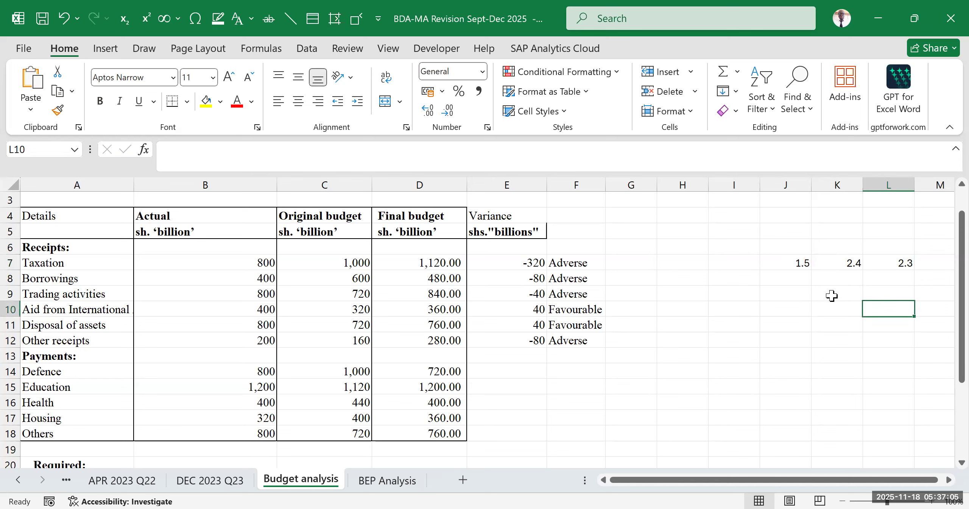
- Clear the three example figures from J7 to L7
{"action": "left_click", "coordinate": [785, 244]}
{"action": "left_click_drag", "start_coordinate": [819, 246], "coordinate": [905, 264]}
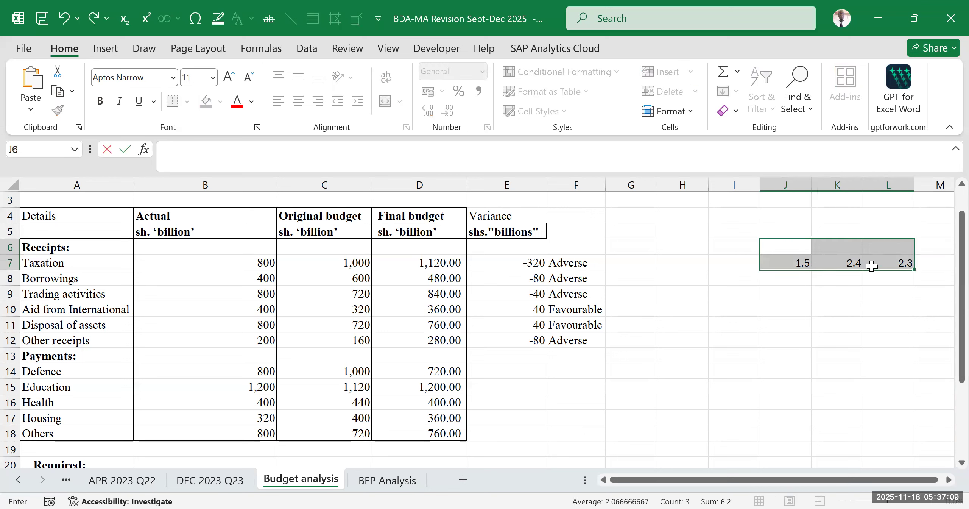
{"action": "left_click", "coordinate": [844, 288]}
{"action": "left_click_drag", "start_coordinate": [796, 262], "coordinate": [924, 262]}
{"action": "key", "text": "Delete"}
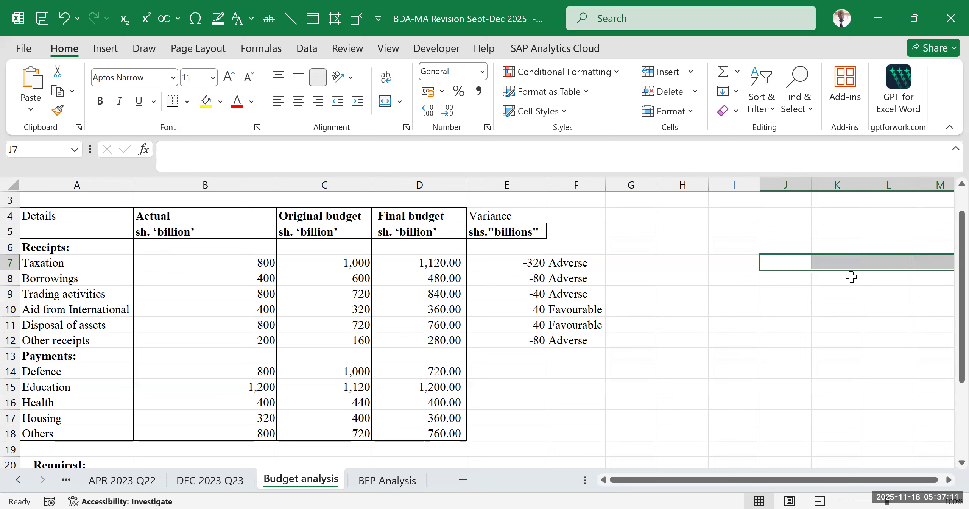
{"action": "left_click", "coordinate": [786, 292]}
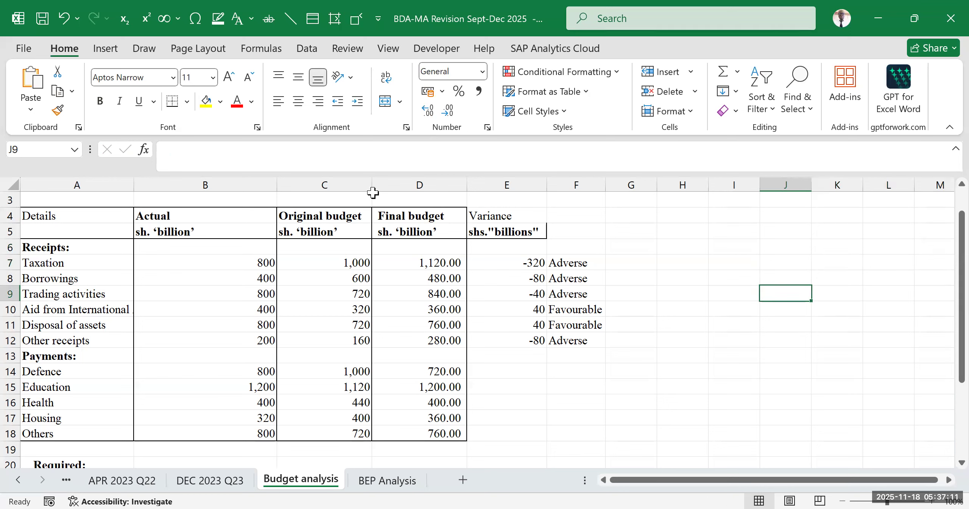
{"action": "left_click", "coordinate": [219, 71]}
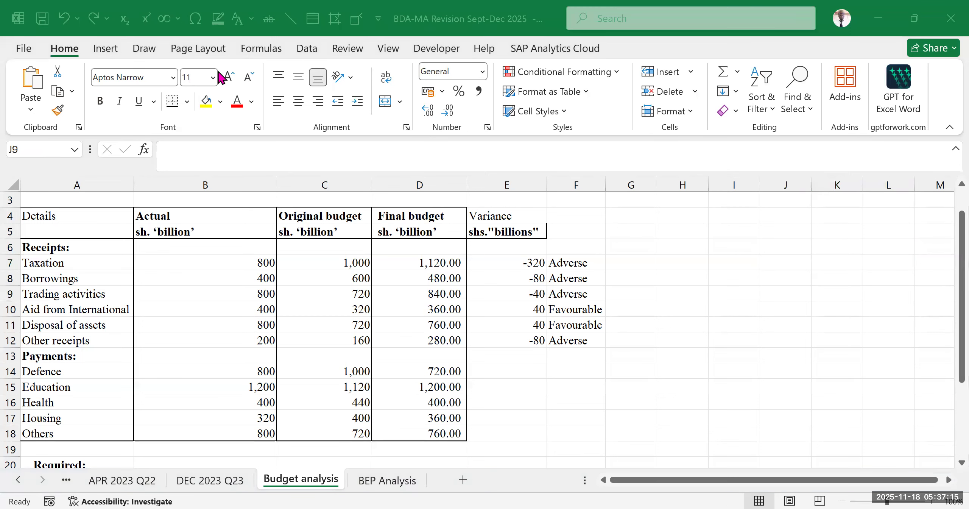
{"action": "left_click", "coordinate": [719, 310]}
{"action": "left_click", "coordinate": [689, 386]}
{"action": "left_click", "coordinate": [721, 303]}
- Calculate the Defence payment variance in E14 as final budget minus actual with =D14-B14
{"action": "scroll", "coordinate": [640, 329], "scroll_direction": "down", "scroll_amount": 3}
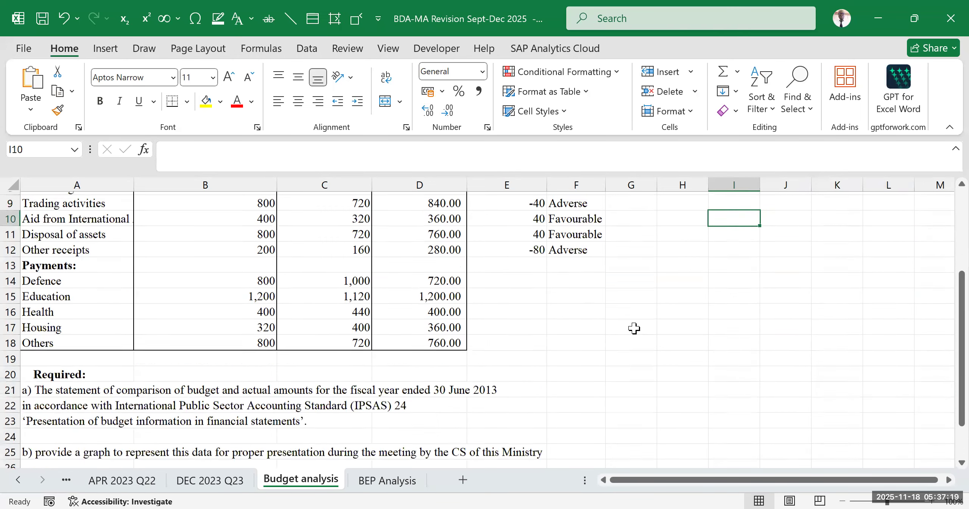
{"action": "scroll", "coordinate": [540, 287], "scroll_direction": "up", "scroll_amount": 2}
{"action": "left_click", "coordinate": [522, 300]}
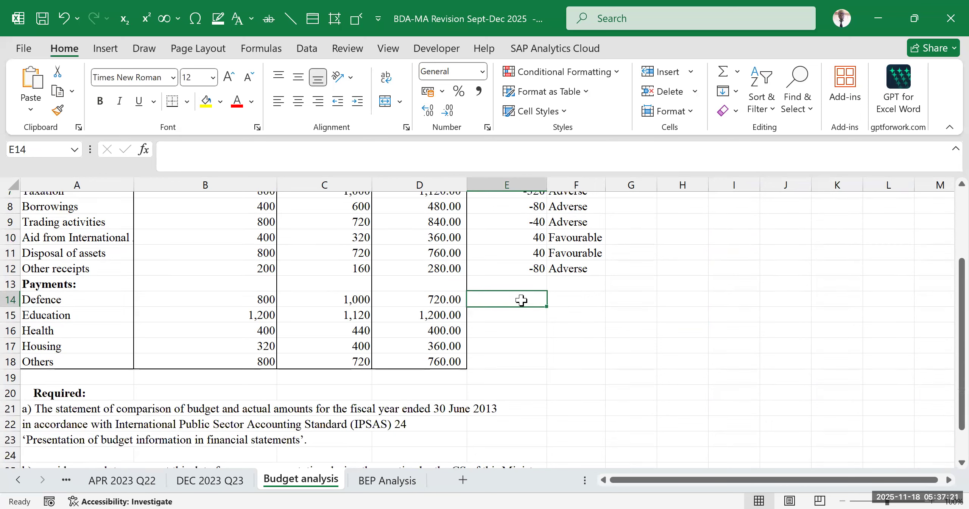
{"action": "type", "text": "="}
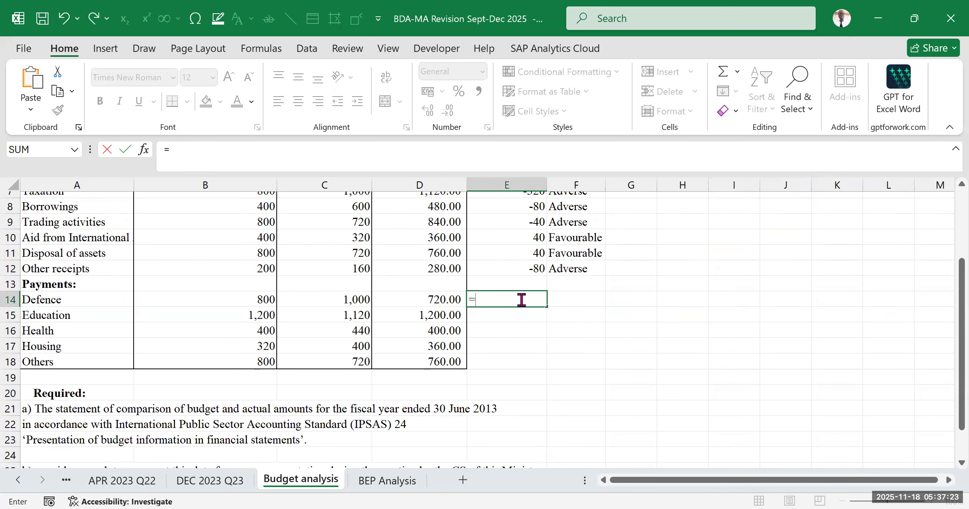
{"action": "scroll", "coordinate": [521, 300], "scroll_direction": "up", "scroll_amount": 2}
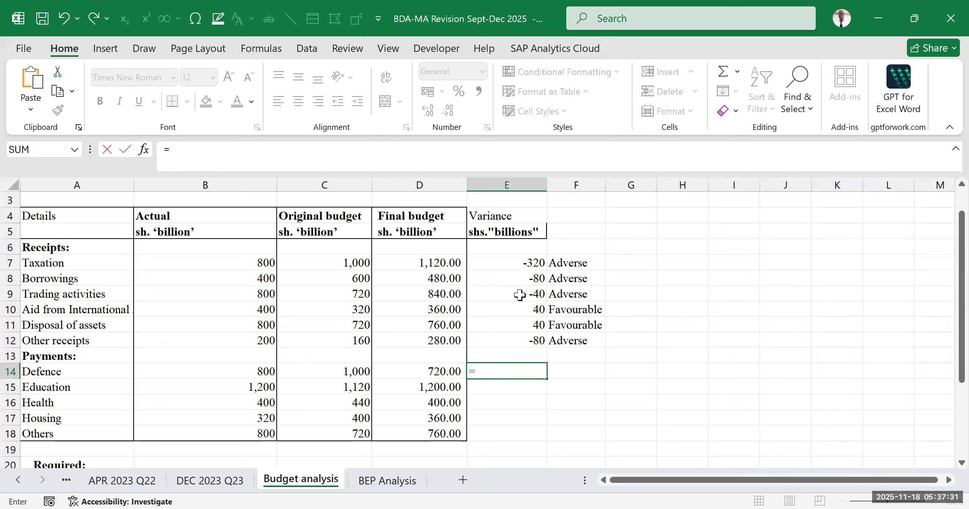
{"action": "left_click", "coordinate": [414, 369]}
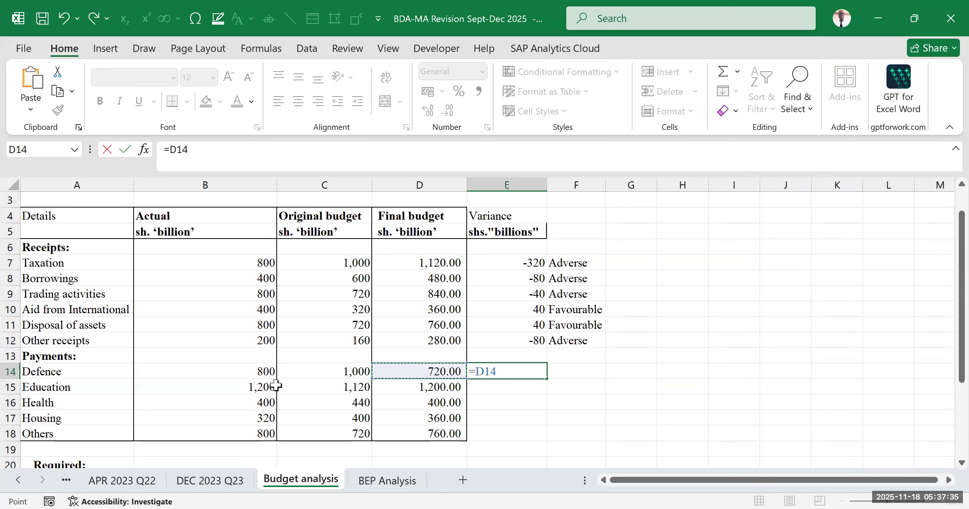
{"action": "type", "text": "-"}
{"action": "left_click", "coordinate": [234, 373]}
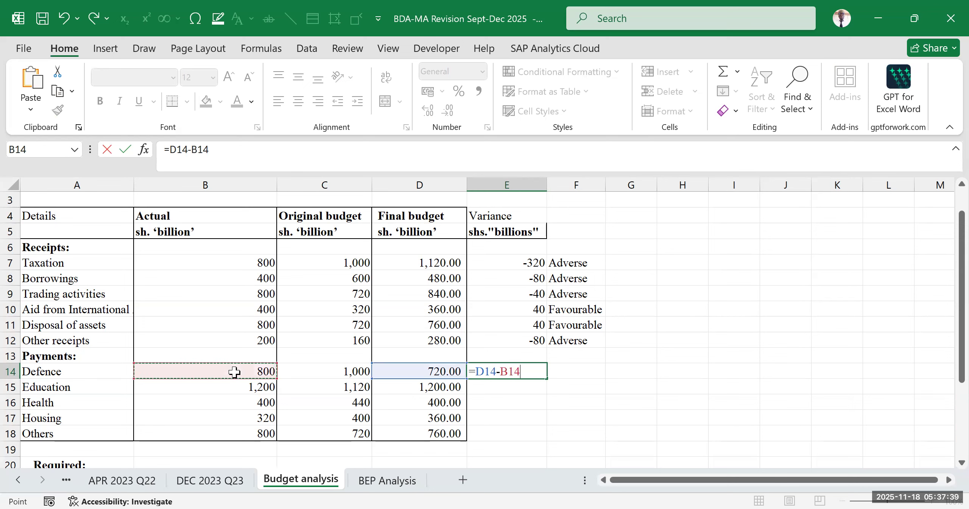
{"action": "key", "text": "Return"}
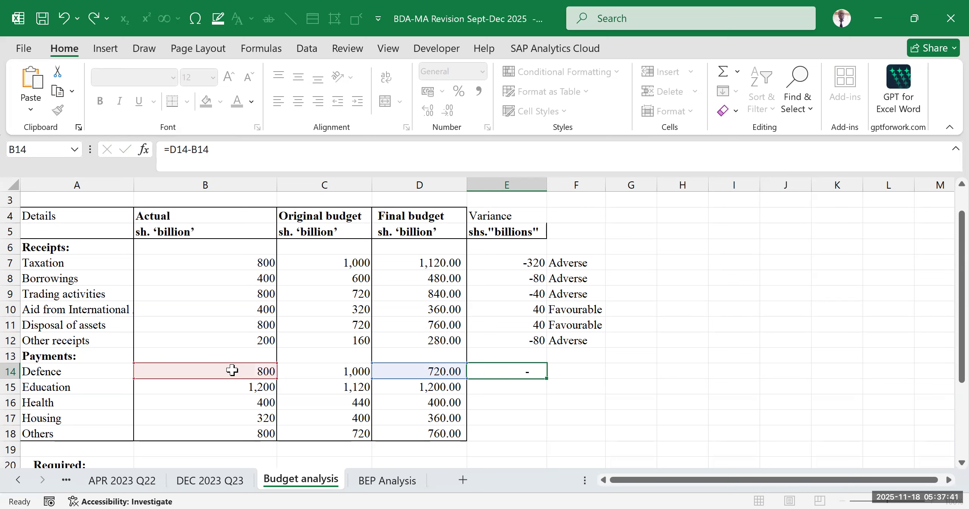
{"action": "left_click", "coordinate": [678, 383]}
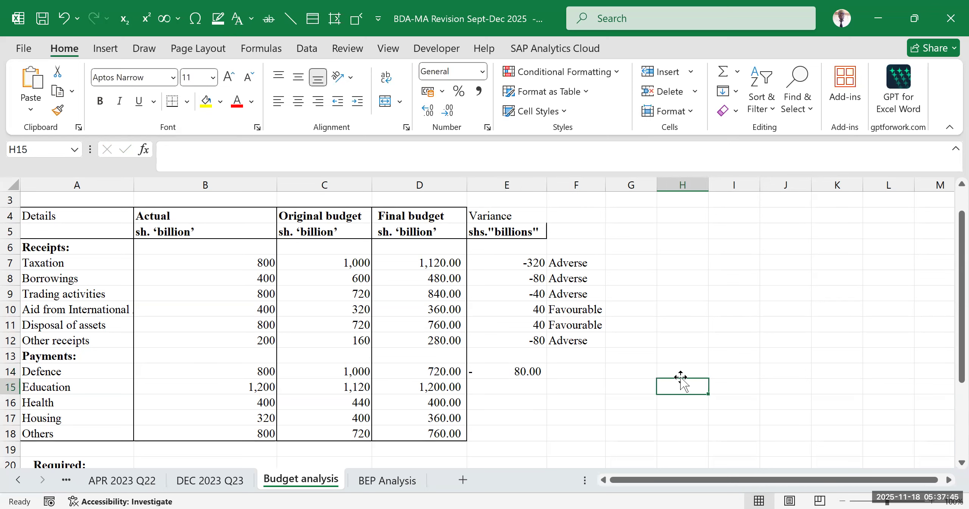
{"action": "left_click", "coordinate": [581, 372]}
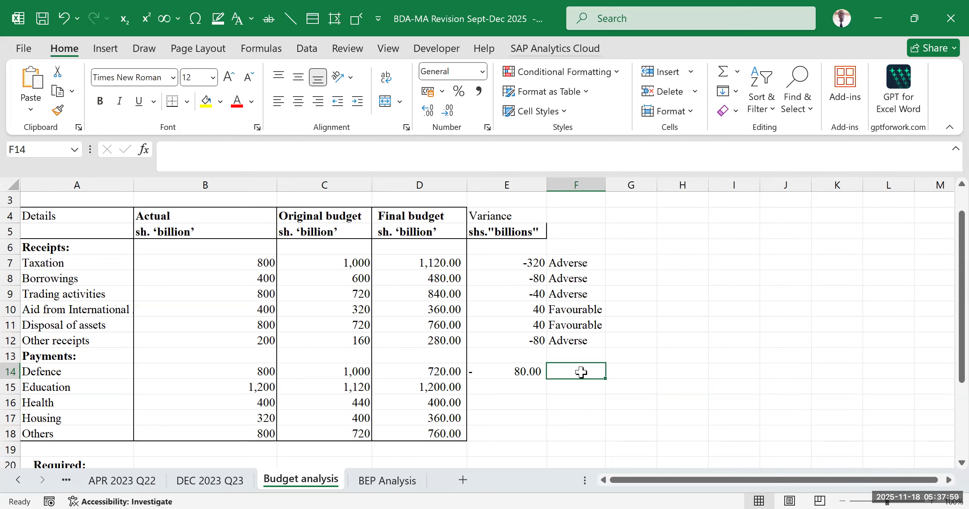
{"action": "left_click", "coordinate": [680, 325]}
{"action": "left_click", "coordinate": [721, 276]}
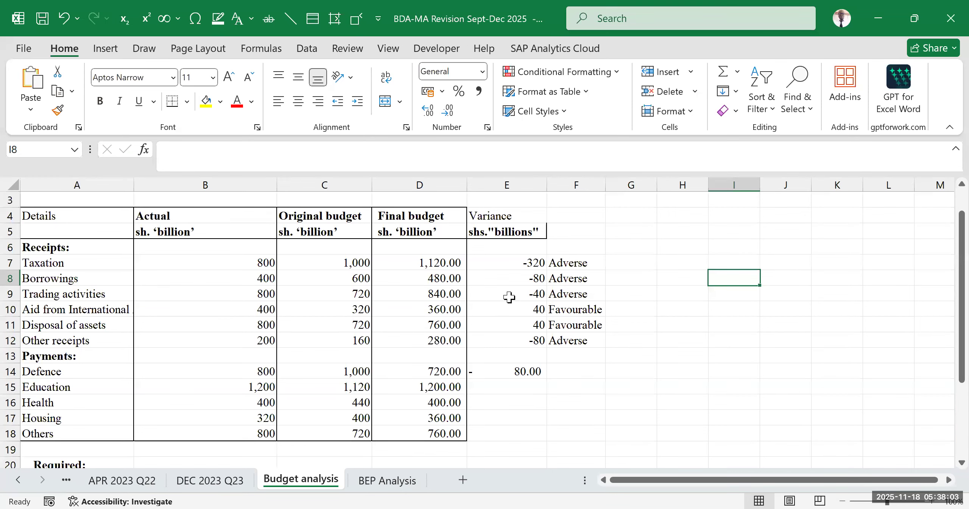
{"action": "scroll", "coordinate": [298, 361], "scroll_direction": "down", "scroll_amount": 3}
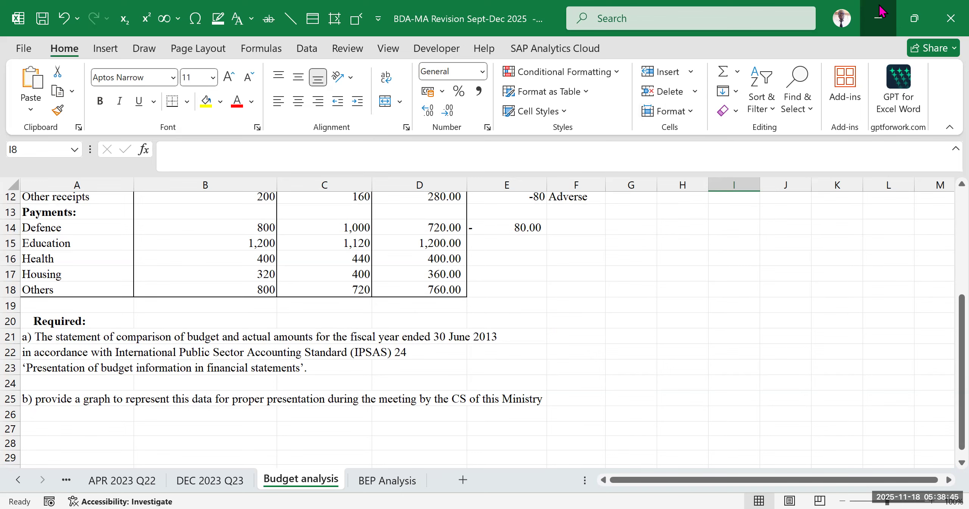
{"action": "left_click", "coordinate": [591, 337]}
{"action": "scroll", "coordinate": [599, 244], "scroll_direction": "up", "scroll_amount": 4}
{"action": "scroll", "coordinate": [542, 304], "scroll_direction": "down", "scroll_amount": 2}
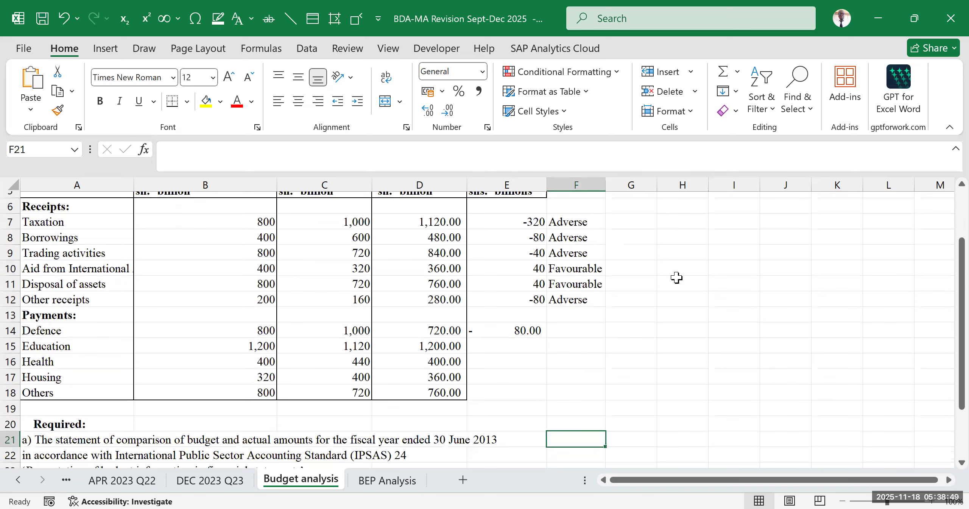
{"action": "left_click", "coordinate": [712, 282]}
{"action": "left_click", "coordinate": [686, 314]}
{"action": "left_click", "coordinate": [713, 235]}
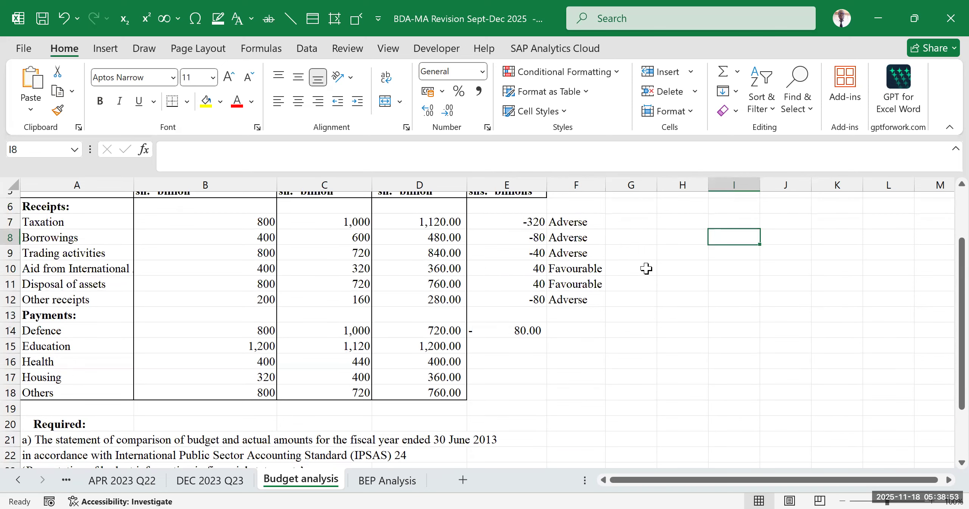
- Review the receipts variances and the nested IF formula behind the Taxation label in F7
{"action": "left_click_drag", "start_coordinate": [515, 210], "coordinate": [521, 302]}
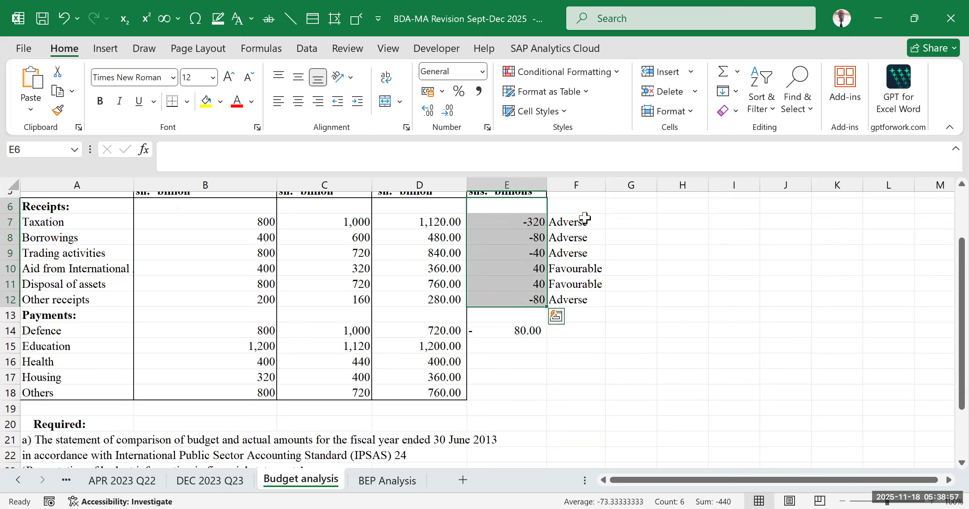
{"action": "left_click", "coordinate": [579, 219]}
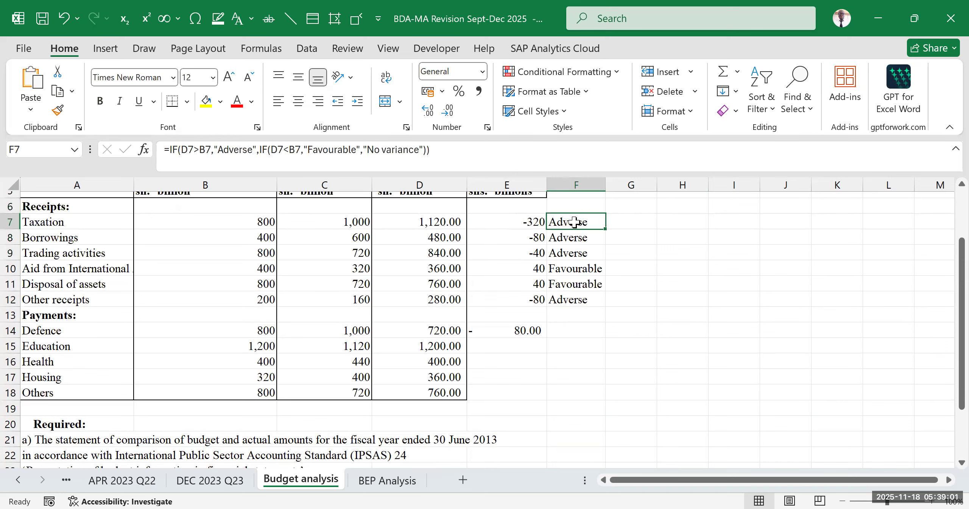
{"action": "double_click", "coordinate": [564, 222]}
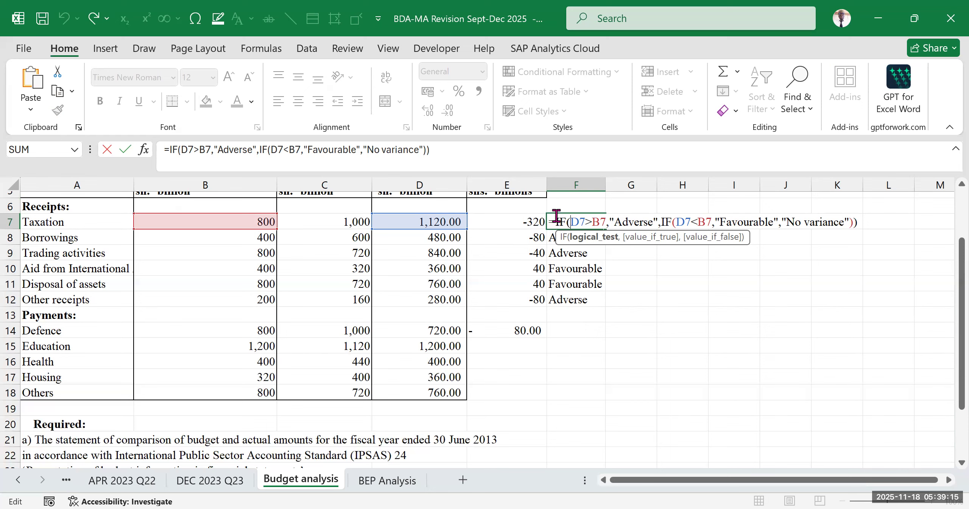
{"action": "key", "text": "Return"}
- Start the Defence variance label formula in F14 with the comparison D14>B14
{"action": "left_click", "coordinate": [558, 327]}
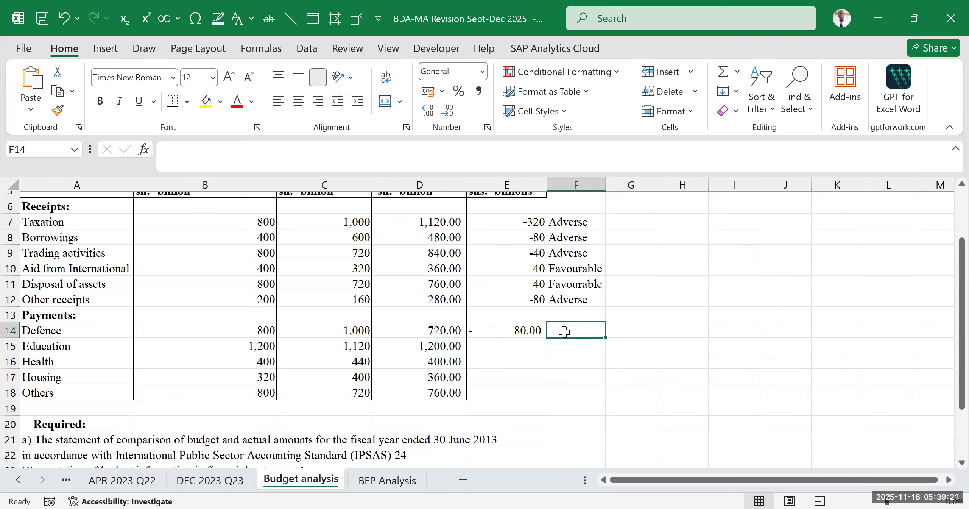
{"action": "type", "text": "="}
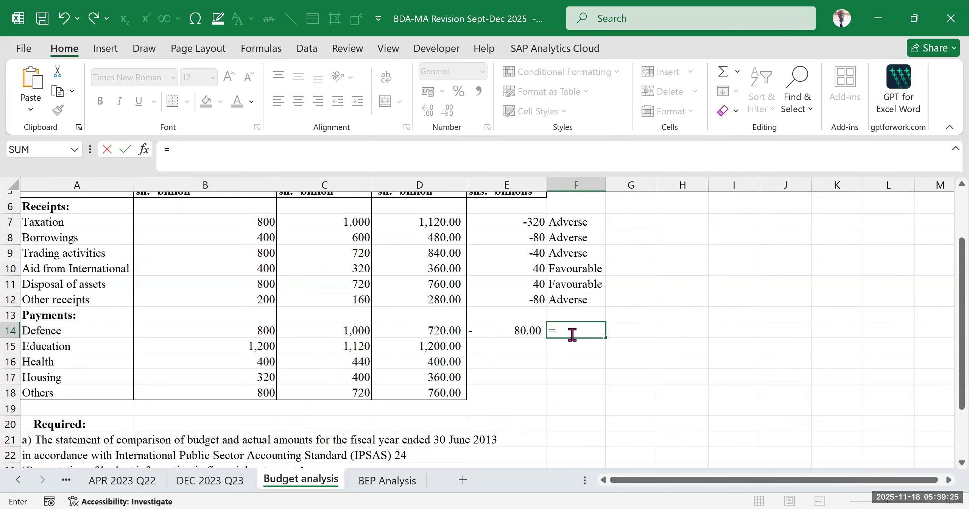
{"action": "scroll", "coordinate": [563, 342], "scroll_direction": "up", "scroll_amount": 2}
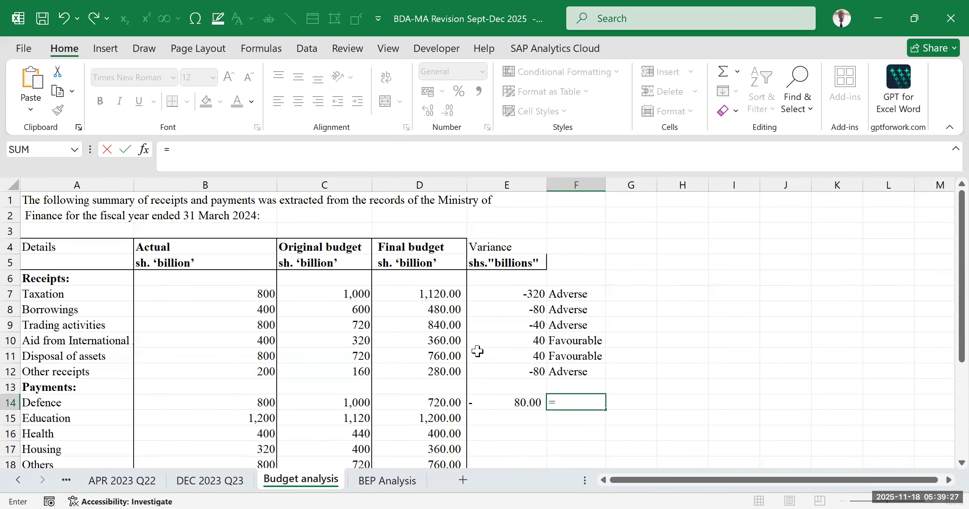
{"action": "scroll", "coordinate": [478, 351], "scroll_direction": "down", "scroll_amount": 2}
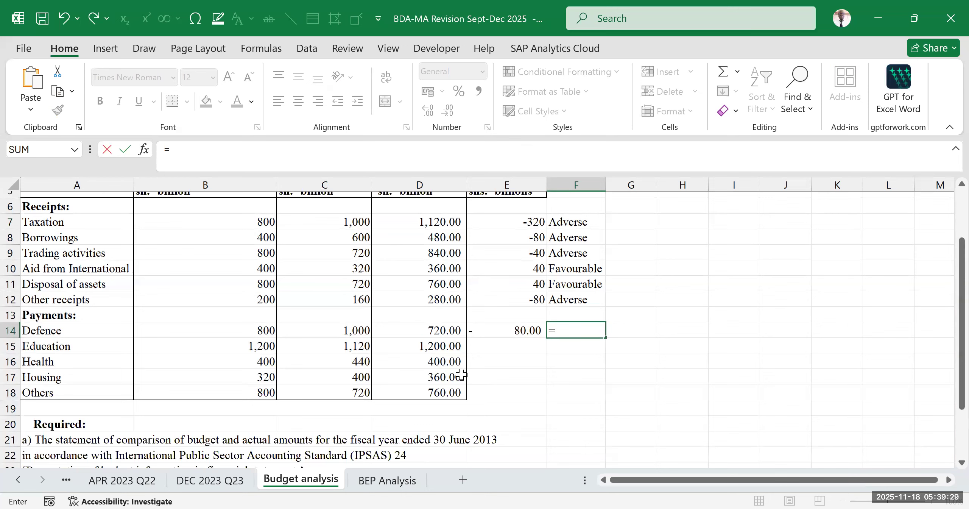
{"action": "left_click", "coordinate": [431, 331]}
{"action": "scroll", "coordinate": [432, 332], "scroll_direction": "up", "scroll_amount": 2}
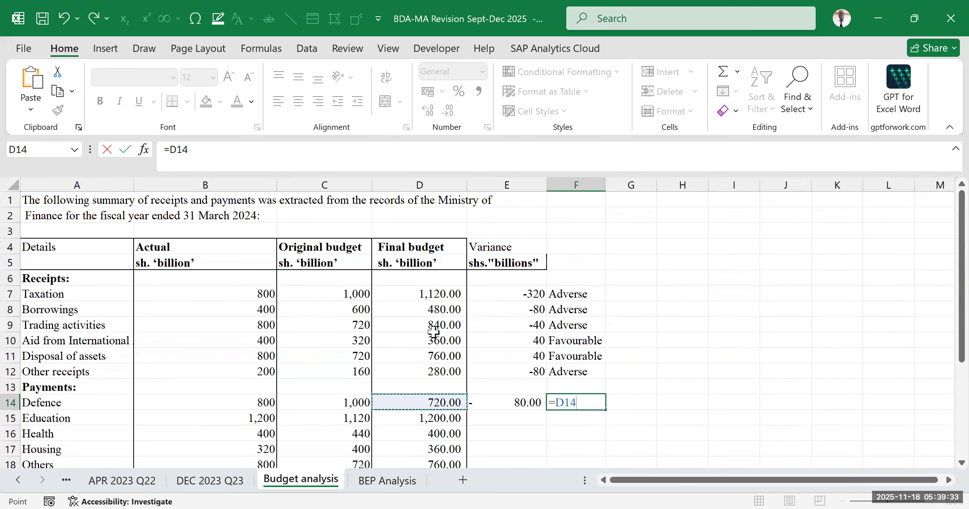
{"action": "scroll", "coordinate": [420, 339], "scroll_direction": "down", "scroll_amount": 2}
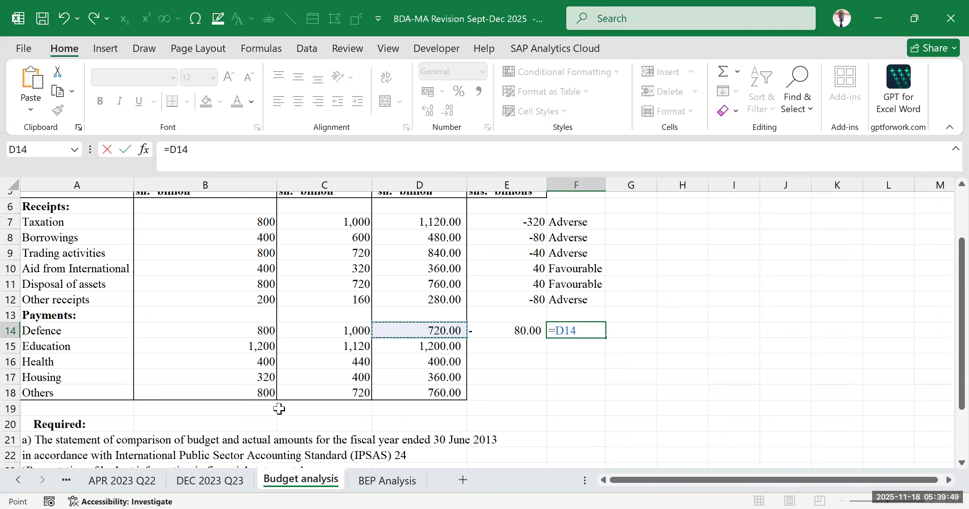
{"action": "scroll", "coordinate": [443, 350], "scroll_direction": "up", "scroll_amount": 2}
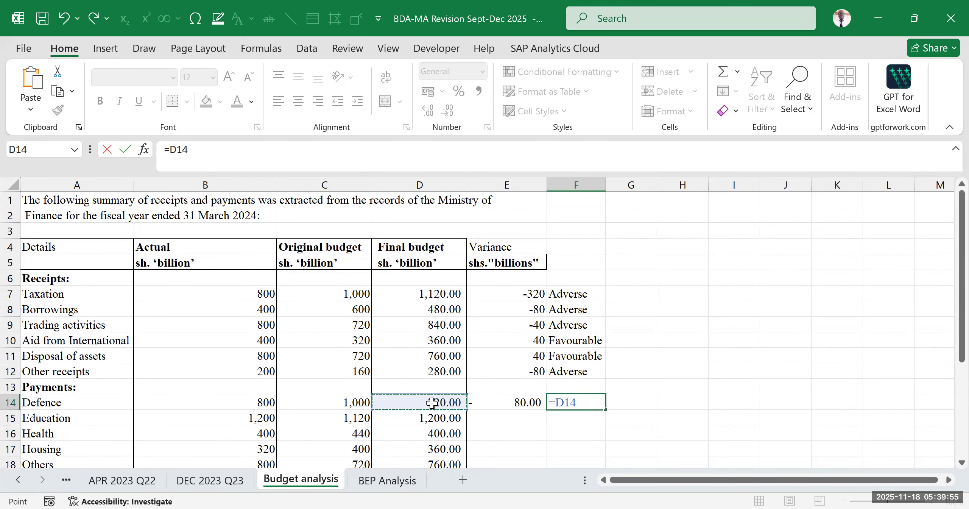
{"action": "type", "text": ">"}
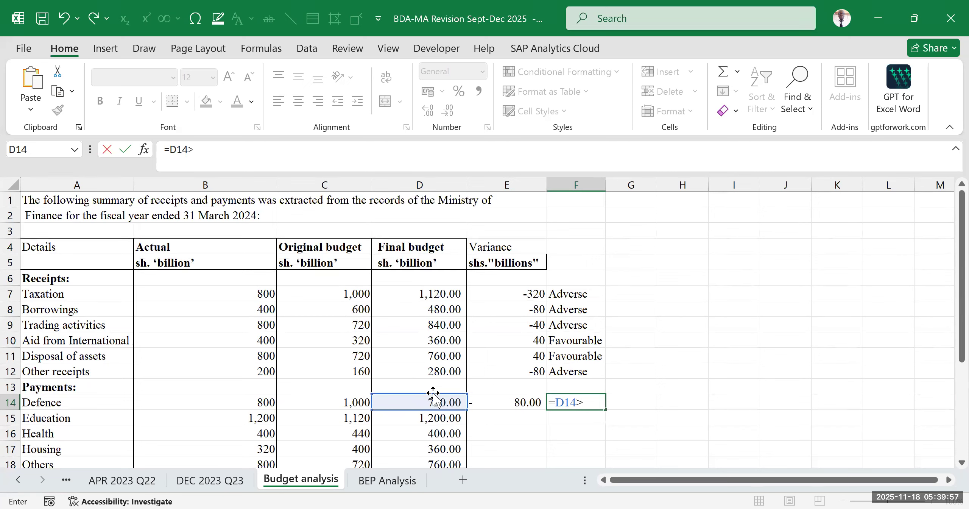
{"action": "left_click", "coordinate": [251, 402]}
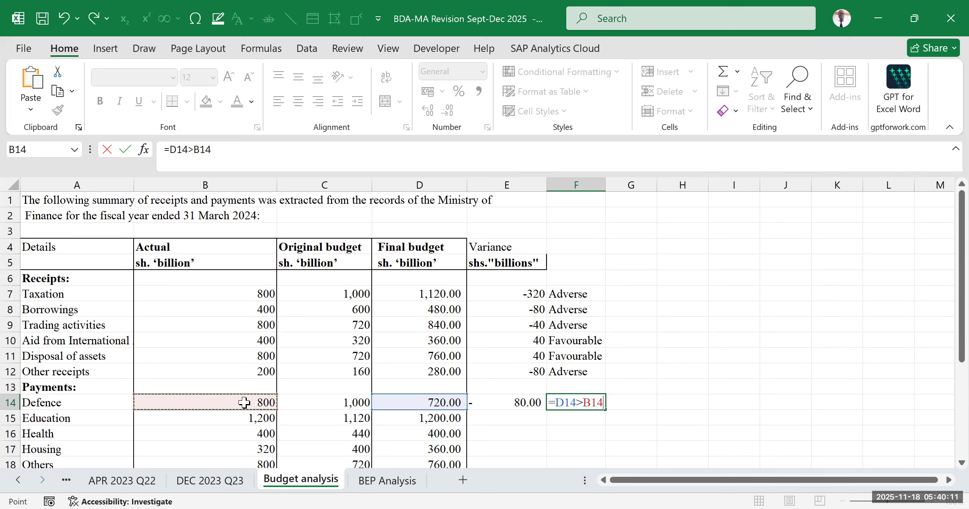
- Add "Favourable" in quotation marks as the result for D14>B14 in the F14 formula, followed by a comma
{"action": "type", "text": ",Favourable"}
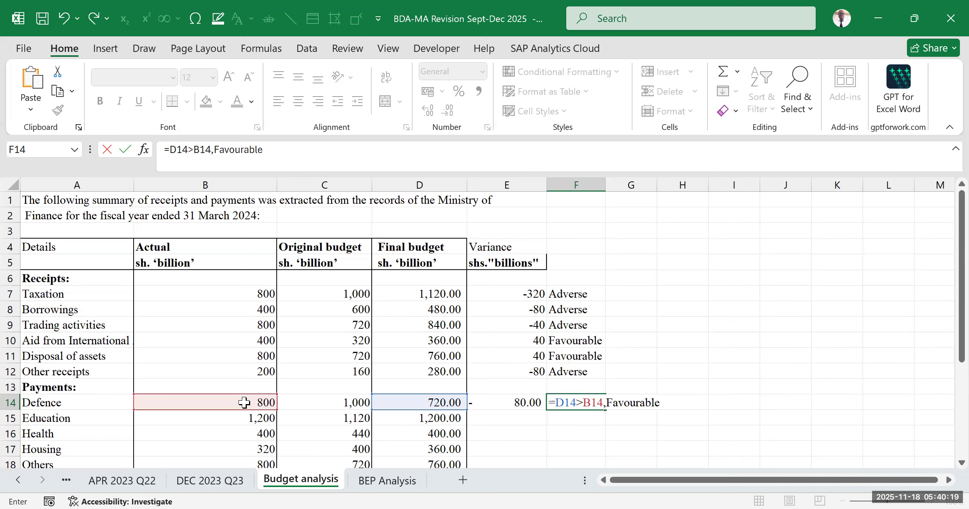
{"action": "type", "text": "\""}
{"action": "left_click", "coordinate": [214, 151]}
{"action": "type", "text": "\""}
{"action": "left_click", "coordinate": [333, 153]}
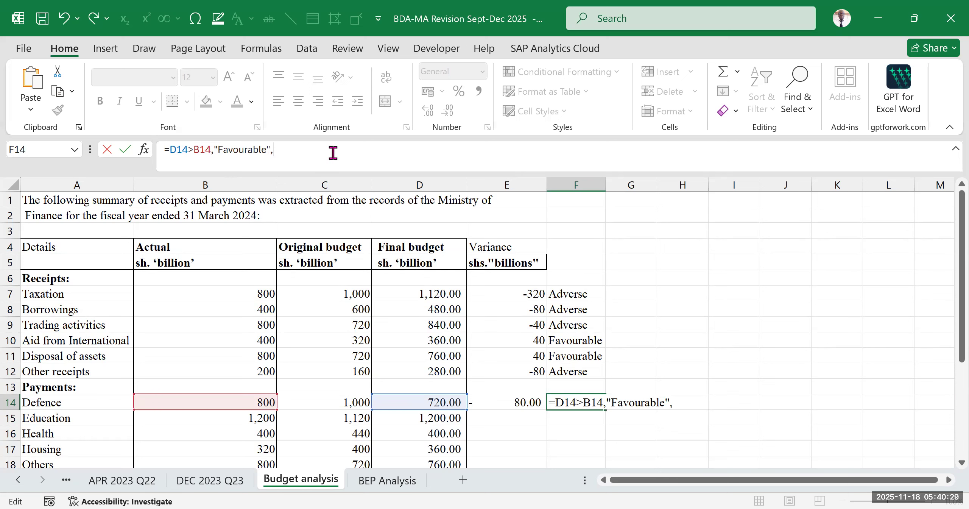
- Nest an IF function in the F14 formula that tests D14<B14 and returns "Adverse"
{"action": "type", "text": "if"}
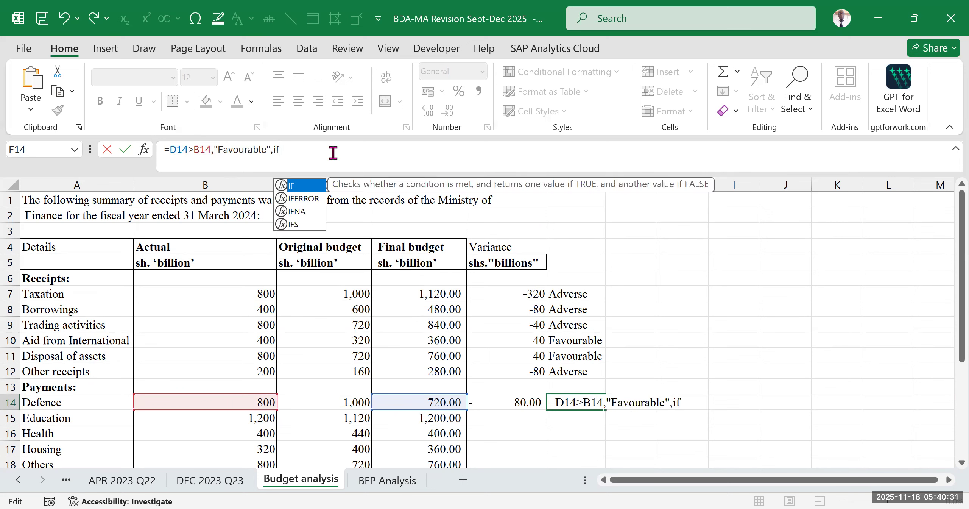
{"action": "key", "text": "Tab"}
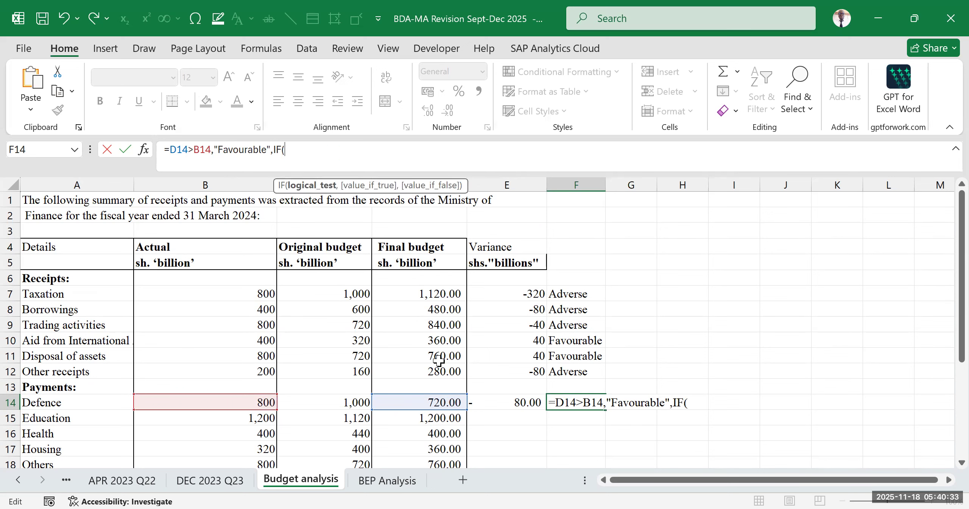
{"action": "left_click", "coordinate": [425, 402]}
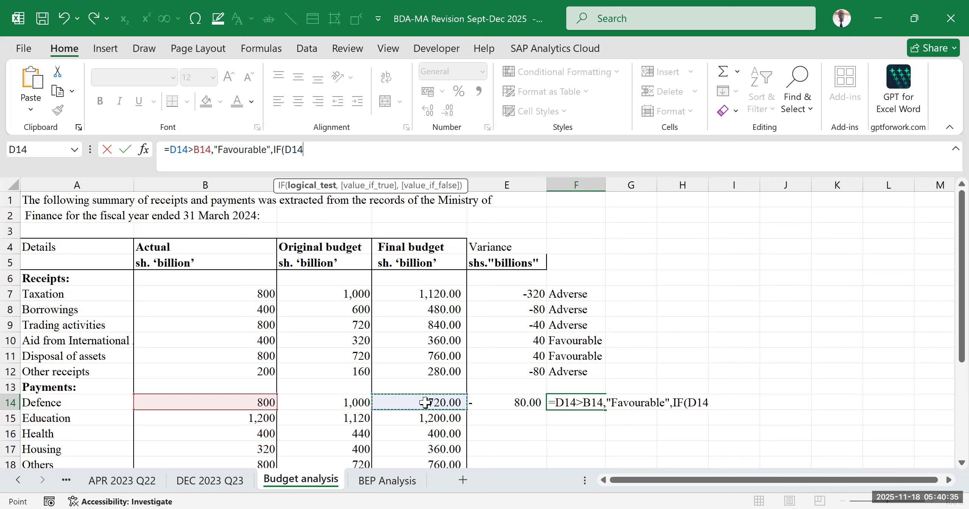
{"action": "type", "text": "<"}
{"action": "left_click", "coordinate": [240, 401]}
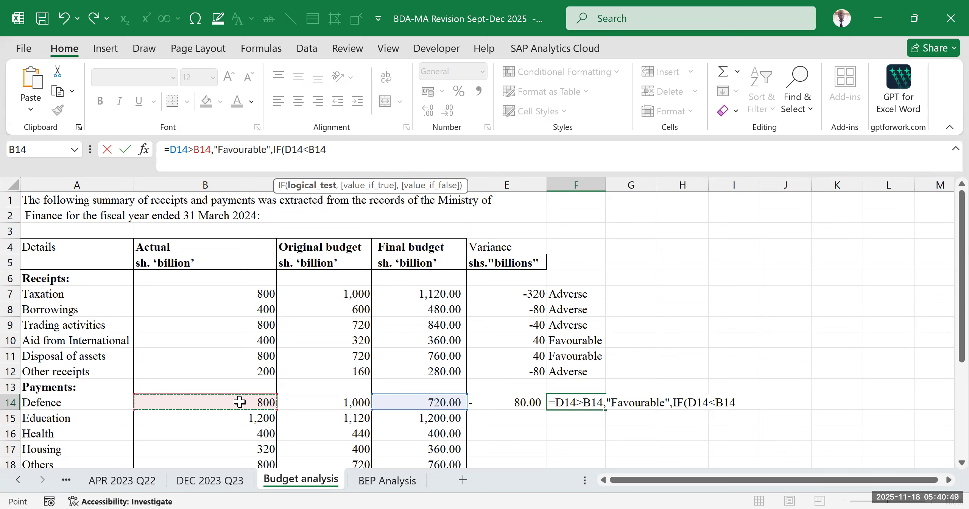
{"action": "type", "text": ","}
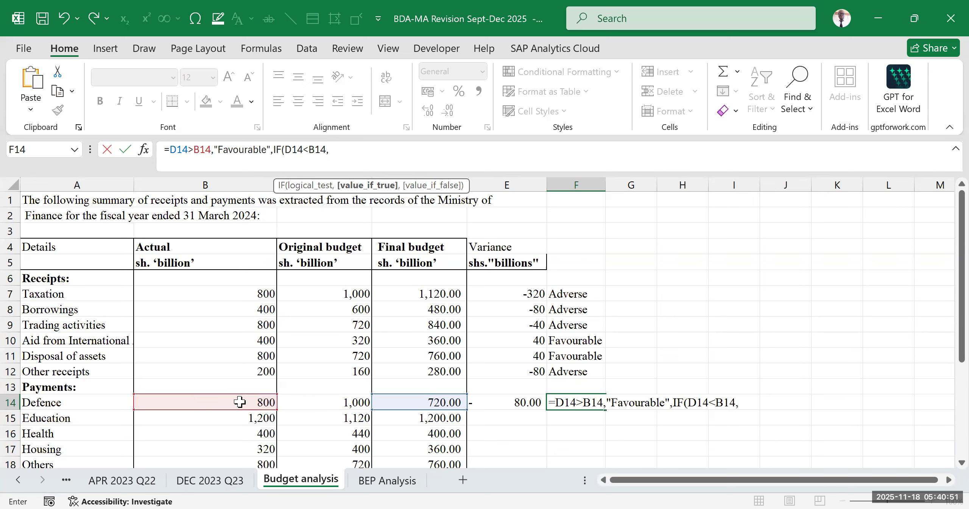
{"action": "type", "text": "\"Adverse\""}
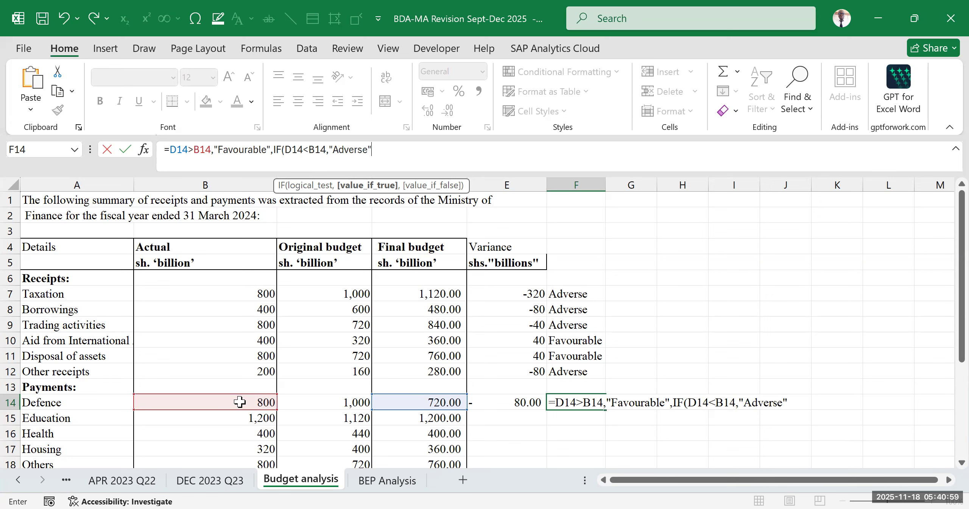
{"action": "type", "text": ","}
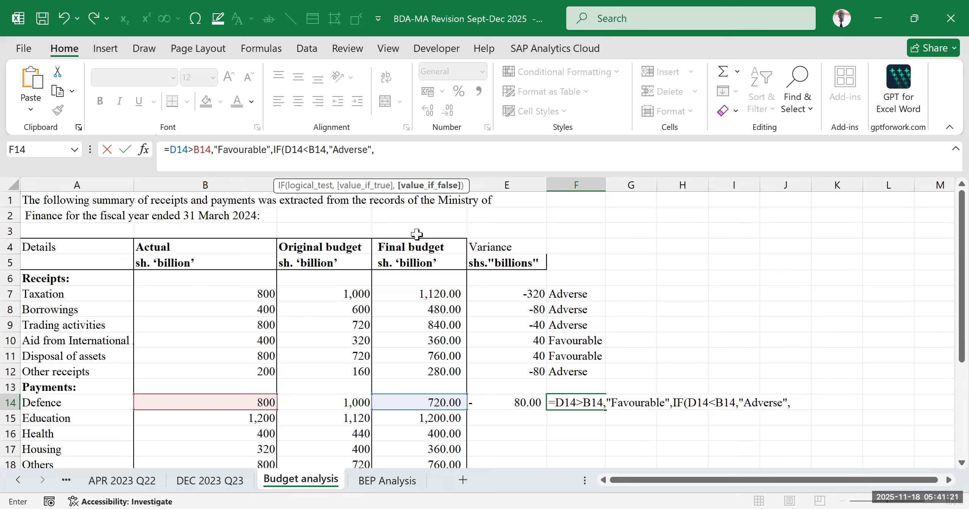
- Try to complete the F14 formula with "No variance" as the final result, and discard the entry
{"action": "type", "text": "\"No variance"}
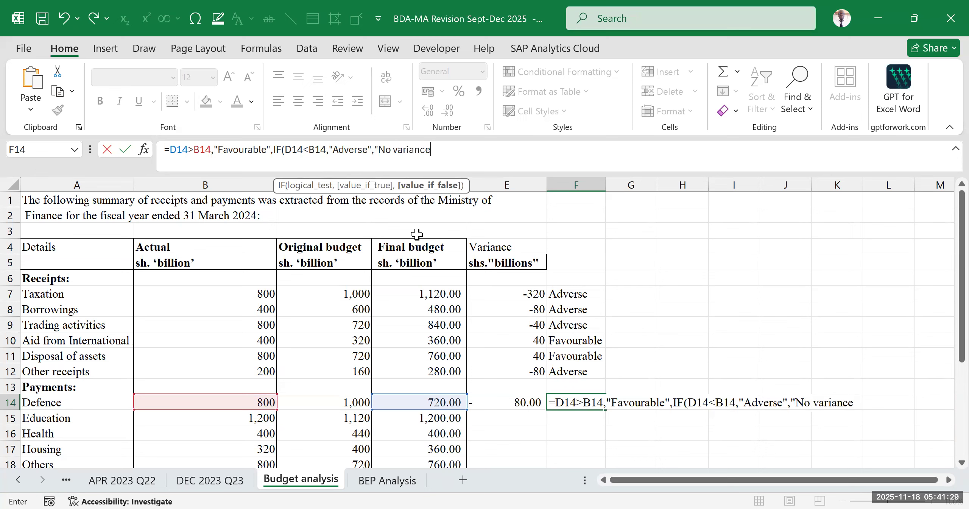
{"action": "type", "text": "\""}
{"action": "key", "text": "Return"}
{"action": "key", "text": "Return"}
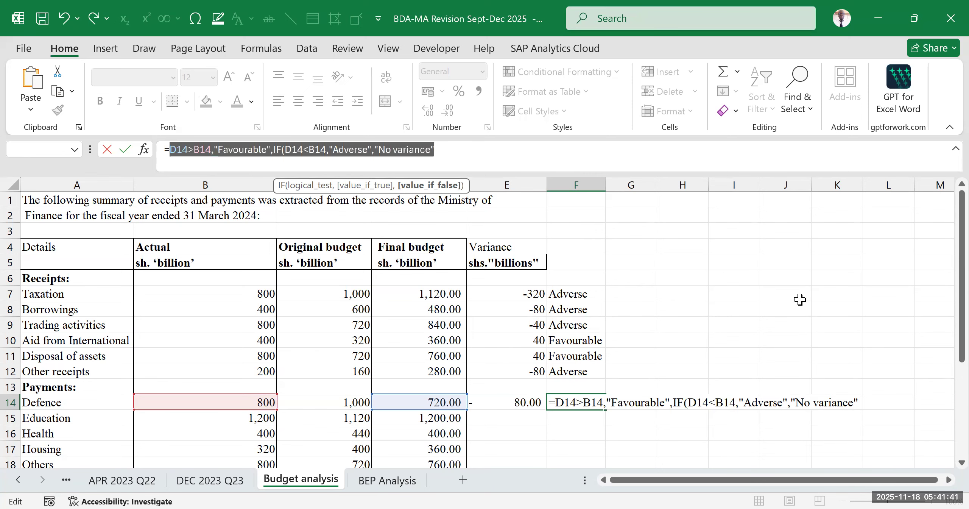
{"action": "left_click", "coordinate": [833, 339]}
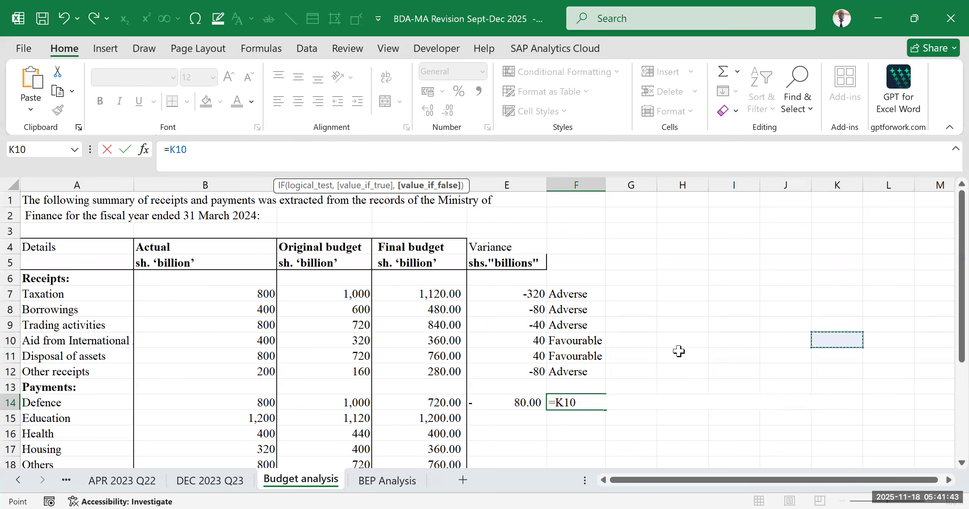
{"action": "key", "text": "Escape"}
{"action": "scroll", "coordinate": [583, 310], "scroll_direction": "down", "scroll_amount": 3}
{"action": "left_click", "coordinate": [770, 265]}
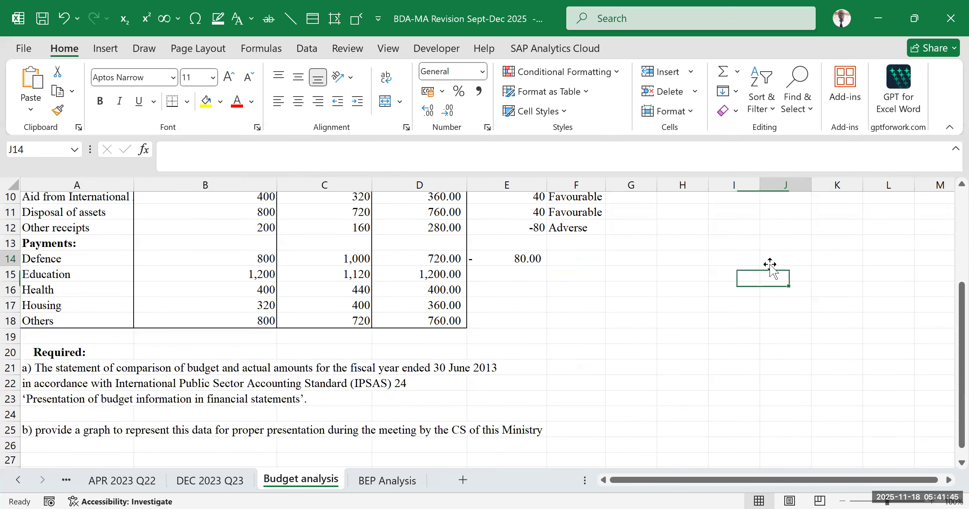
{"action": "scroll", "coordinate": [567, 278], "scroll_direction": "up", "scroll_amount": 3}
{"action": "scroll", "coordinate": [569, 318], "scroll_direction": "down", "scroll_amount": 2}
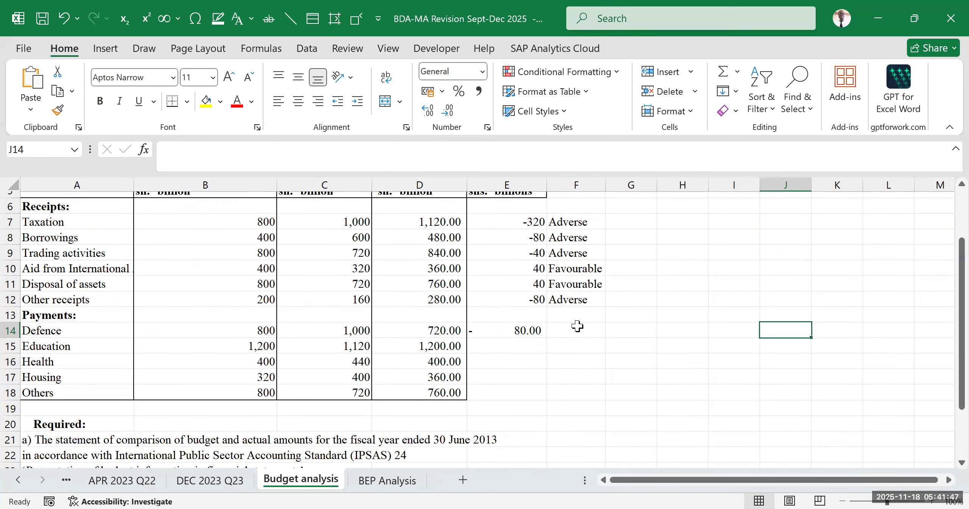
- Restart the Defence label formula in F14 with an IF function that tests D14>B14
{"action": "left_click", "coordinate": [576, 327]}
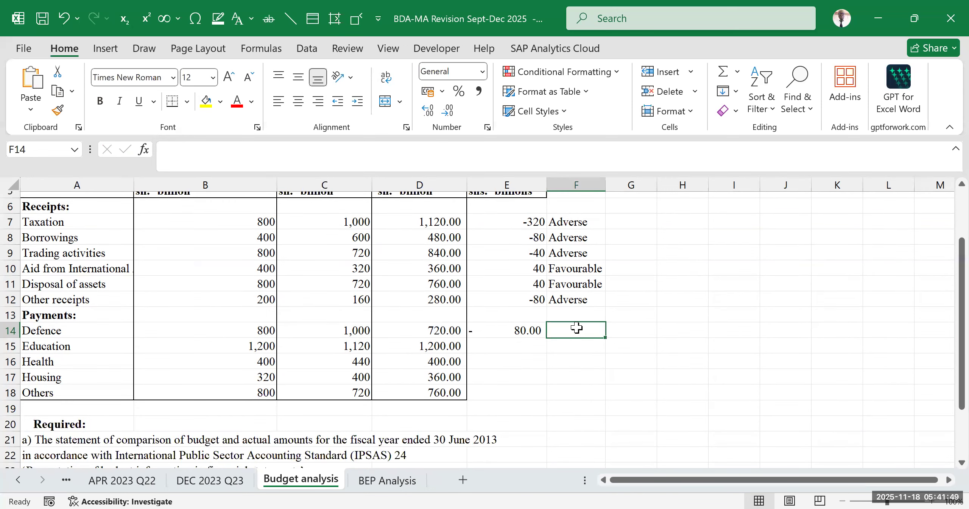
{"action": "scroll", "coordinate": [578, 328], "scroll_direction": "down", "scroll_amount": 3}
{"action": "scroll", "coordinate": [578, 327], "scroll_direction": "up", "scroll_amount": 2}
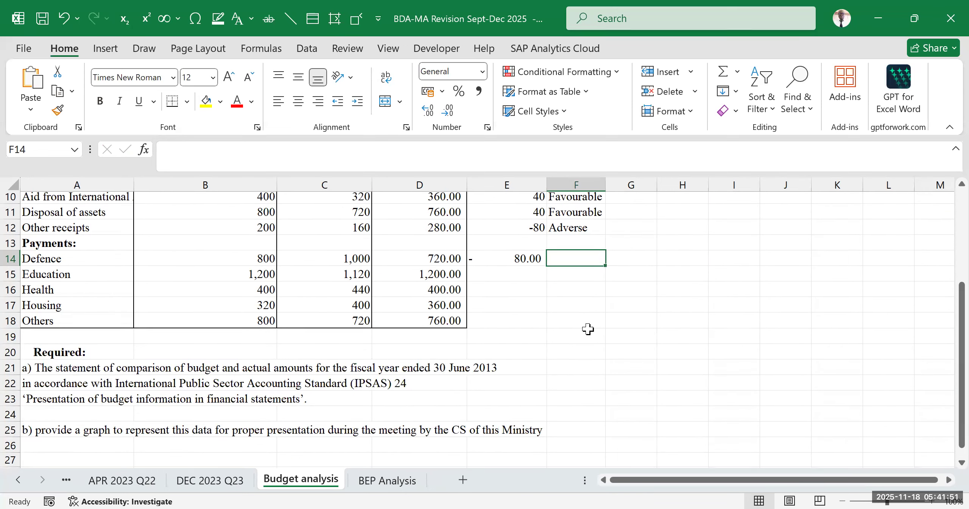
{"action": "scroll", "coordinate": [588, 328], "scroll_direction": "up", "scroll_amount": 2}
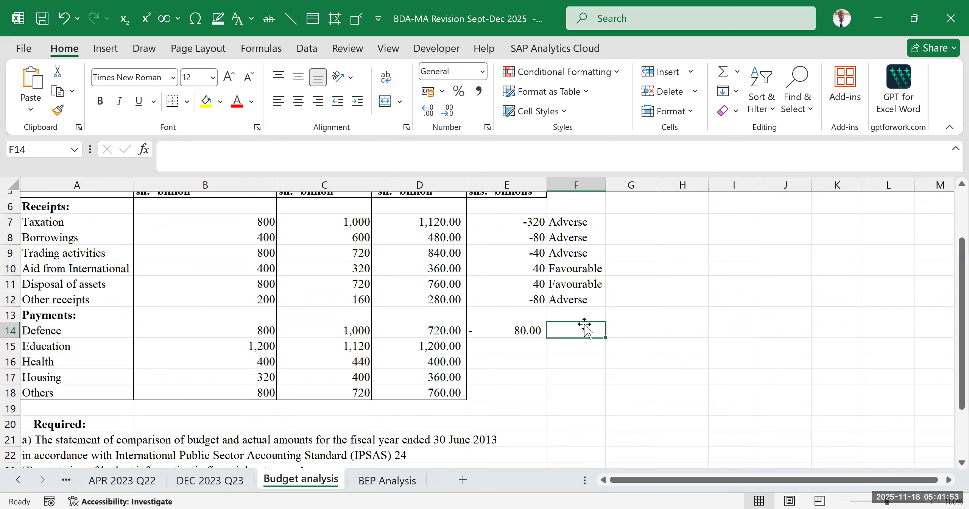
{"action": "type", "text": "="}
{"action": "scroll", "coordinate": [583, 324], "scroll_direction": "down", "scroll_amount": 2}
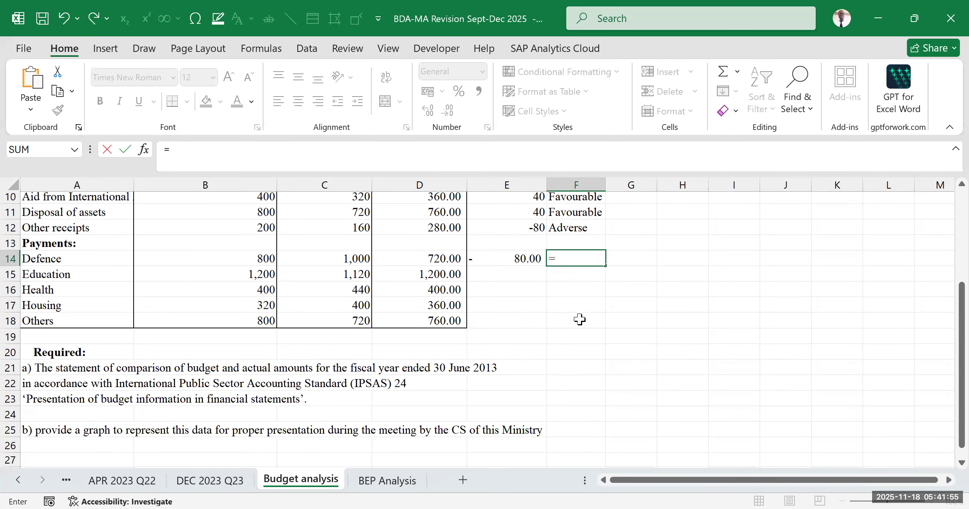
{"action": "type", "text": "if"}
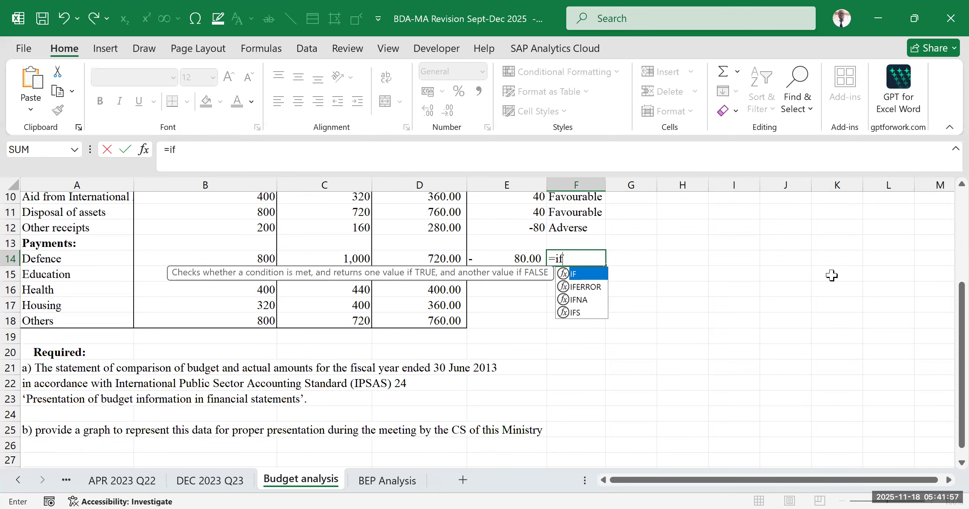
{"action": "key", "text": "Tab"}
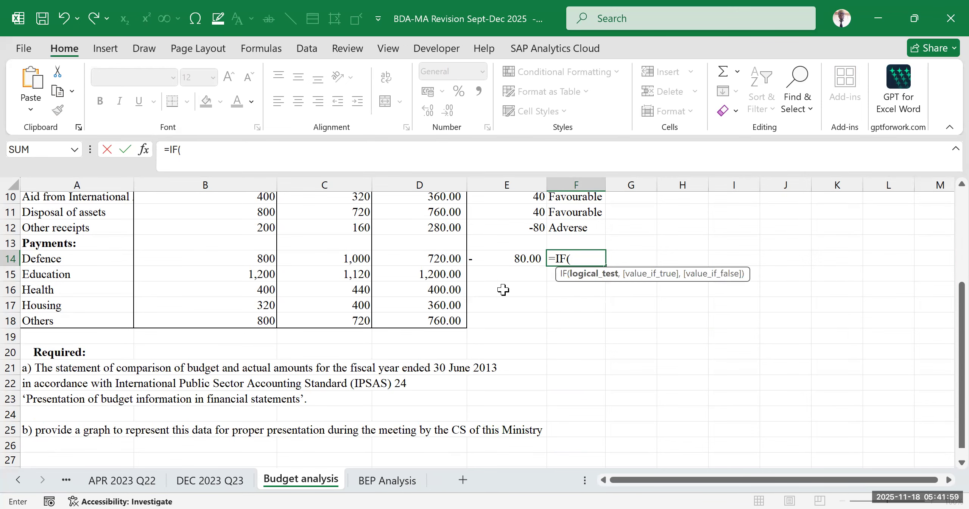
{"action": "scroll", "coordinate": [504, 290], "scroll_direction": "up", "scroll_amount": 2}
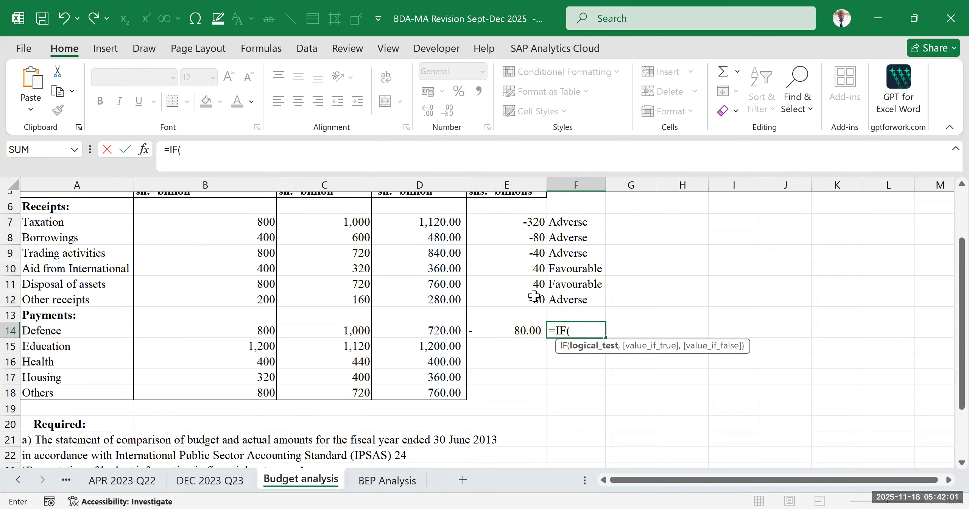
{"action": "left_click", "coordinate": [425, 332]}
{"action": "type", "text": ">"}
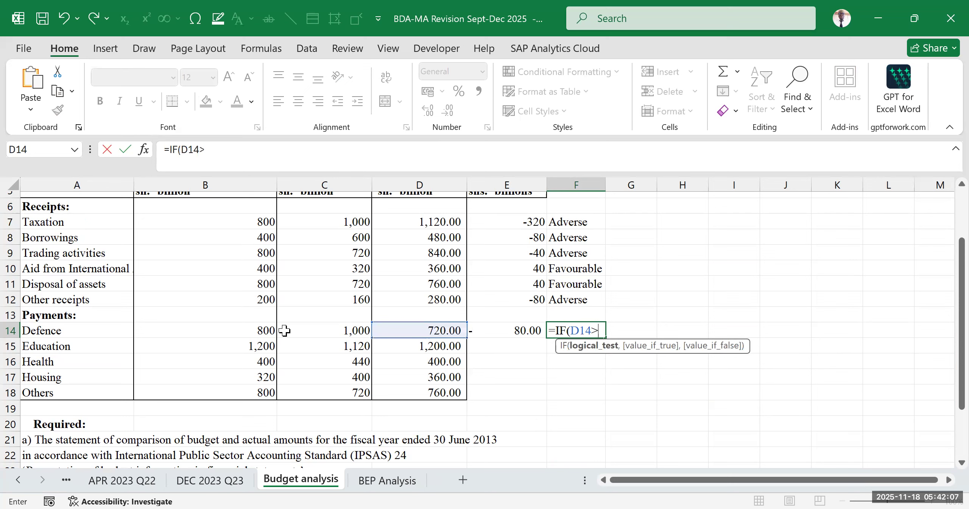
{"action": "left_click", "coordinate": [248, 330]}
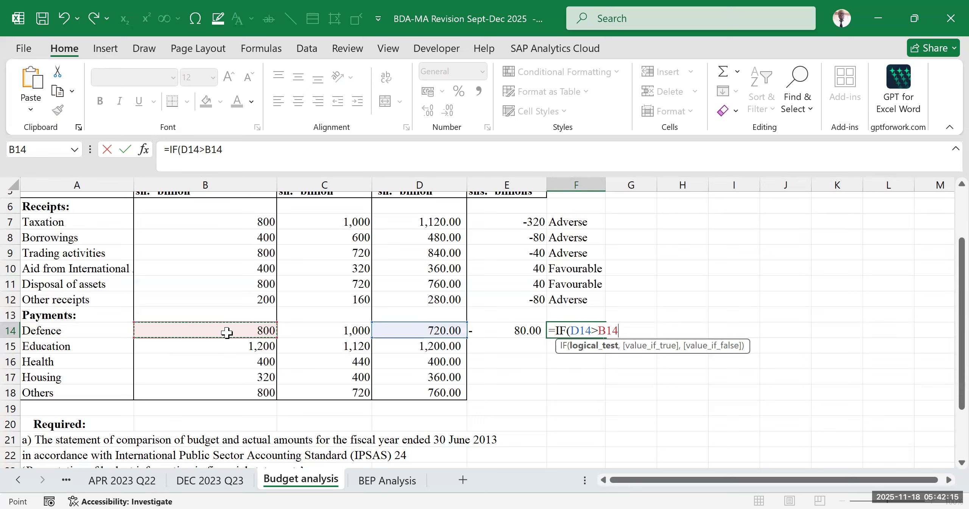
- Add "Favourable" as the value if true in the F14 IF formula, followed by a comma
{"action": "type", "text": ",\""}
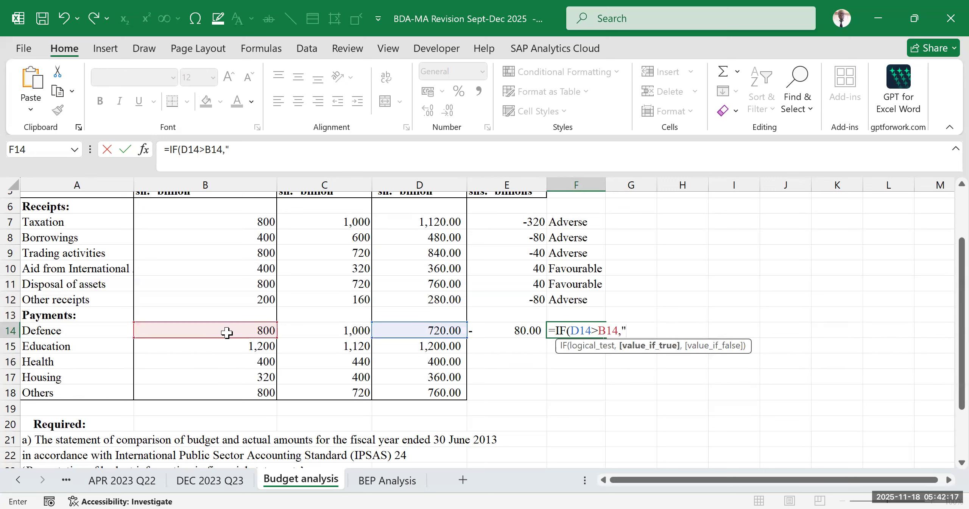
{"action": "type", "text": "Favourable"}
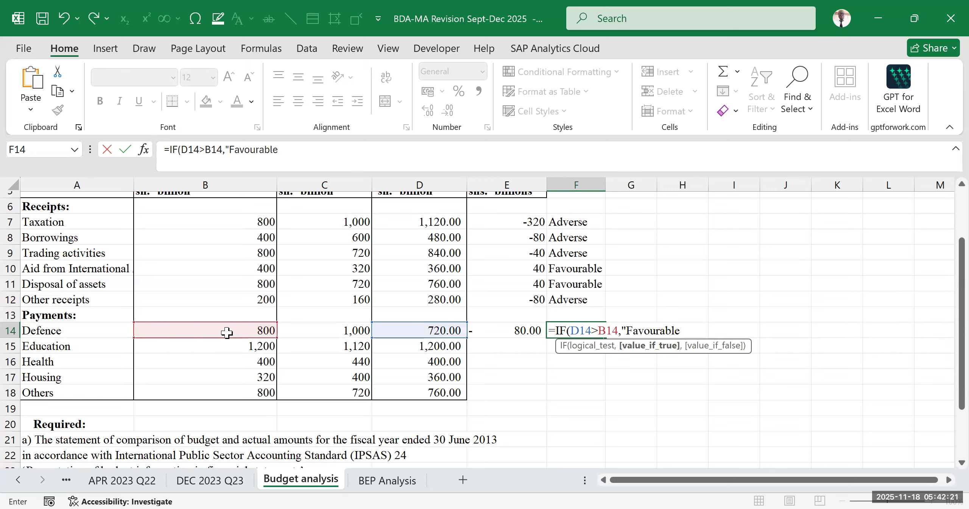
{"action": "type", "text": "\","}
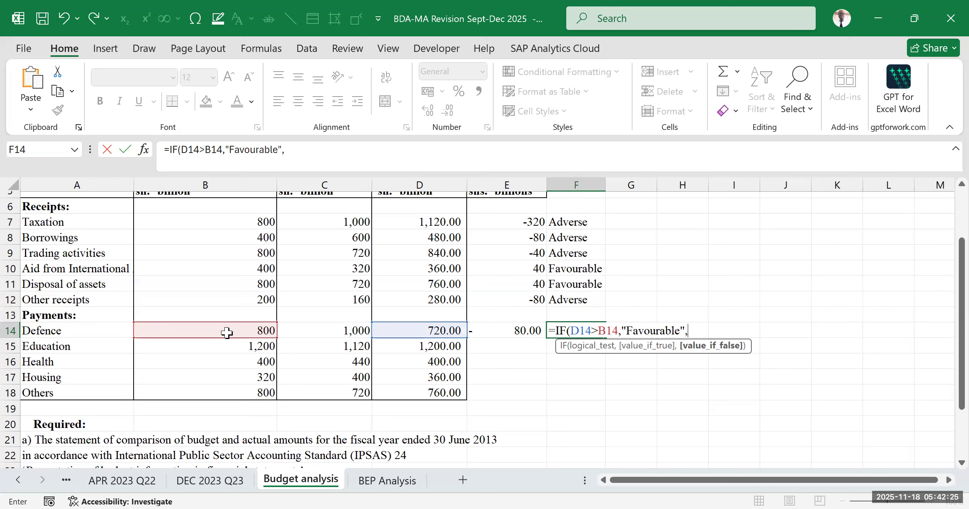
{"action": "type", "text": "if"}
- Nest a second IF in the F14 formula that returns "Adverse" when D14<B14
{"action": "key", "text": "Tab"}
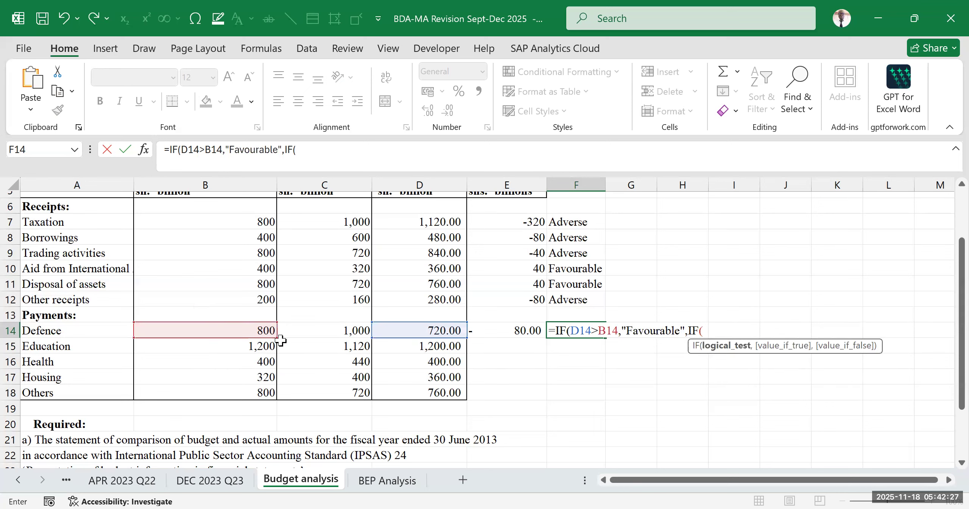
{"action": "left_click", "coordinate": [427, 329]}
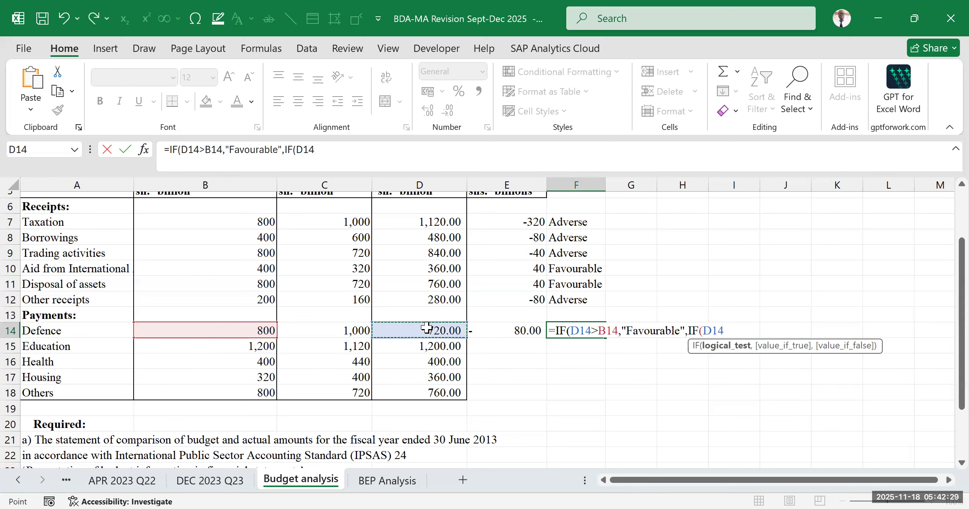
{"action": "type", "text": "<"}
{"action": "left_click", "coordinate": [243, 329]}
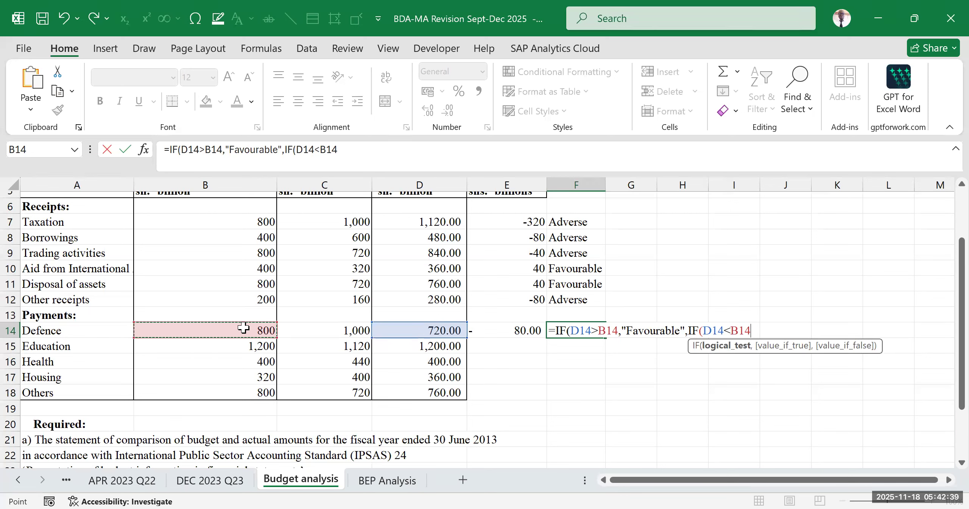
{"action": "type", "text": ",\""}
{"action": "type", "text": "Advers"}
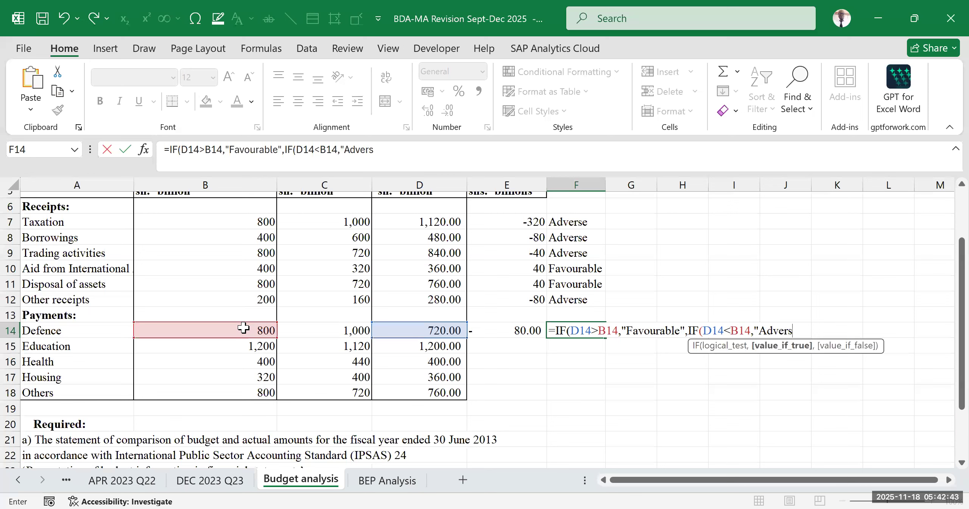
{"action": "type", "text": "e\""}
- Add "No variance" as the nested IF's value if false and enter the completed formula in F14
{"action": "type", "text": ","}
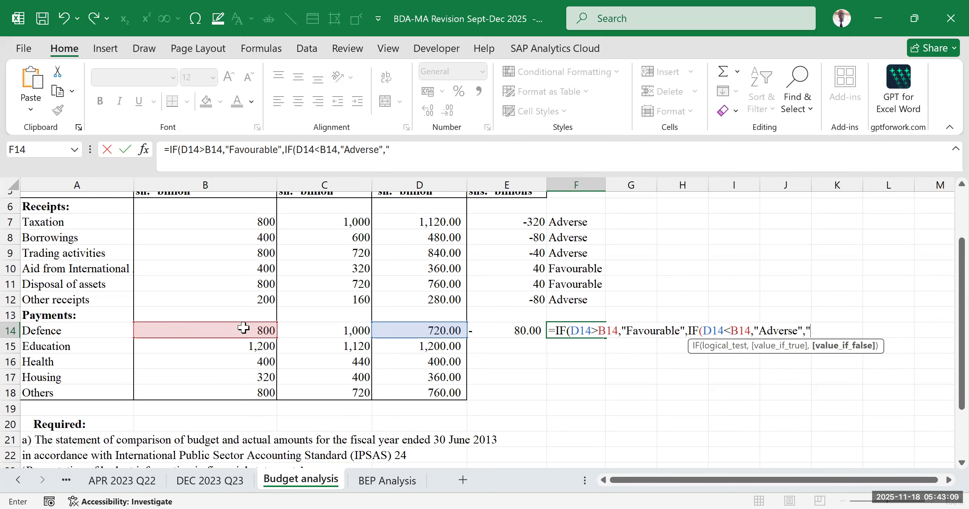
{"action": "type", "text": "No variance"}
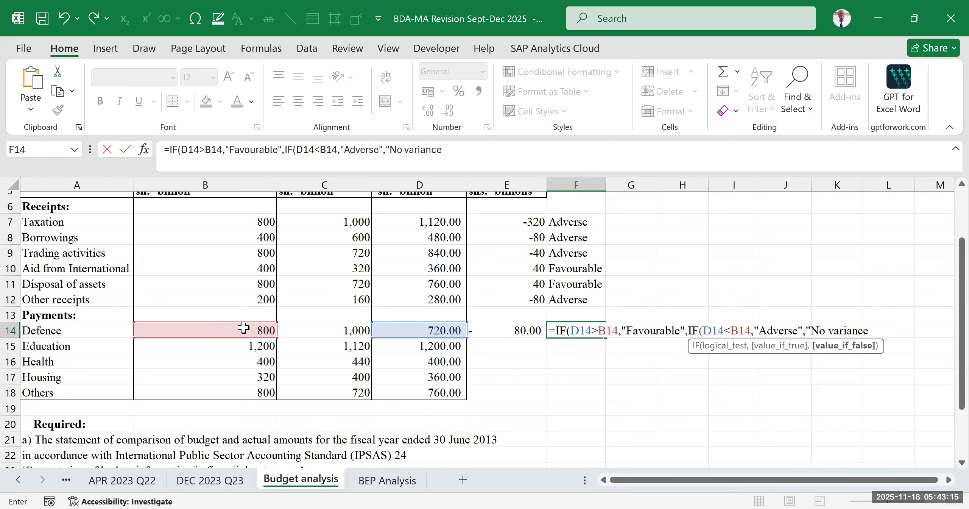
{"action": "type", "text": "\""}
{"action": "key", "text": "Return"}
{"action": "key", "text": "Return"}
{"action": "left_click", "coordinate": [686, 361]}
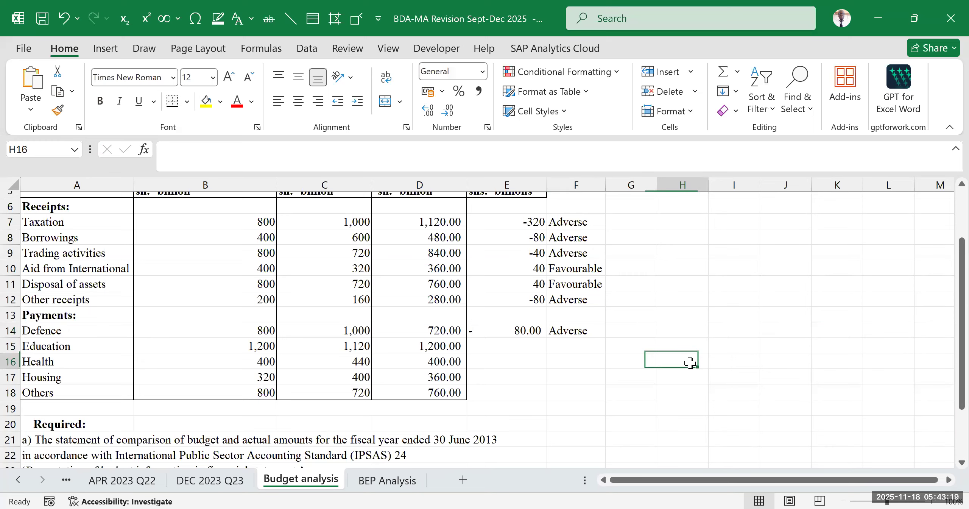
- Check the Defence amounts in row 14 and fill the F14 label formula down to F18 for the remaining payments
{"action": "scroll", "coordinate": [704, 296], "scroll_direction": "down", "scroll_amount": 2}
{"action": "left_click", "coordinate": [622, 317]}
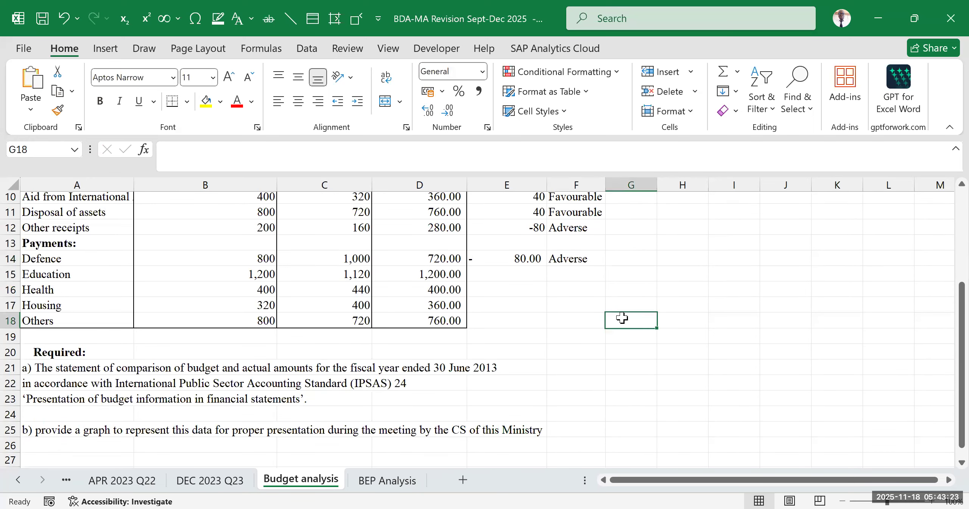
{"action": "left_click_drag", "start_coordinate": [53, 261], "coordinate": [411, 264]}
{"action": "left_click", "coordinate": [420, 257]}
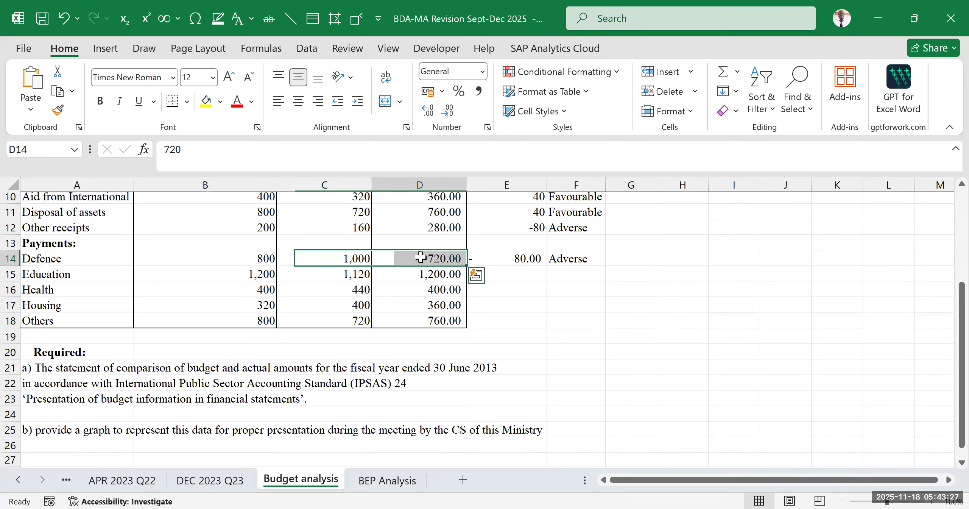
{"action": "left_click_drag", "start_coordinate": [261, 257], "coordinate": [256, 259]}
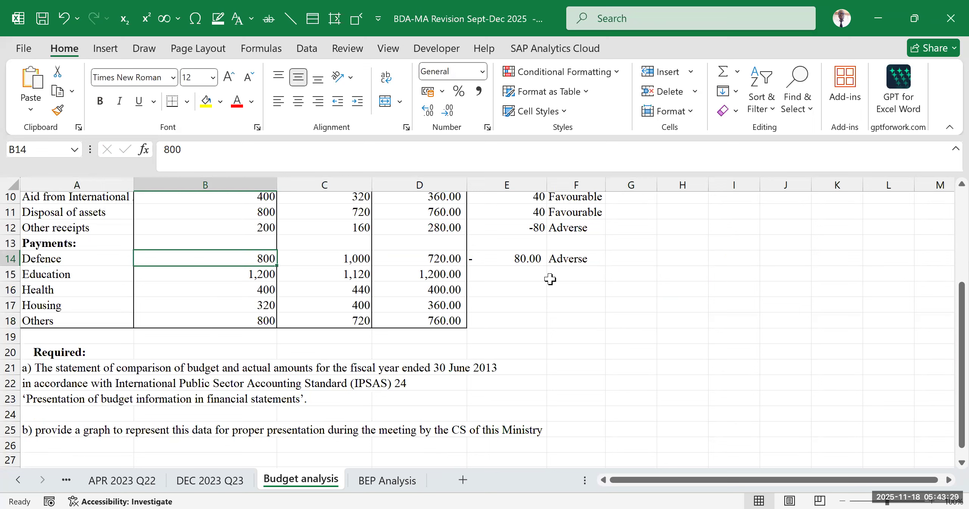
{"action": "left_click", "coordinate": [526, 259]}
{"action": "left_click_drag", "start_coordinate": [574, 267], "coordinate": [597, 328]}
{"action": "left_click", "coordinate": [585, 258]}
{"action": "left_click", "coordinate": [715, 285]}
- Compare the Education label with its final budget and actual amounts, and copy the E14 variance formula into E15
{"action": "left_click", "coordinate": [574, 279]}
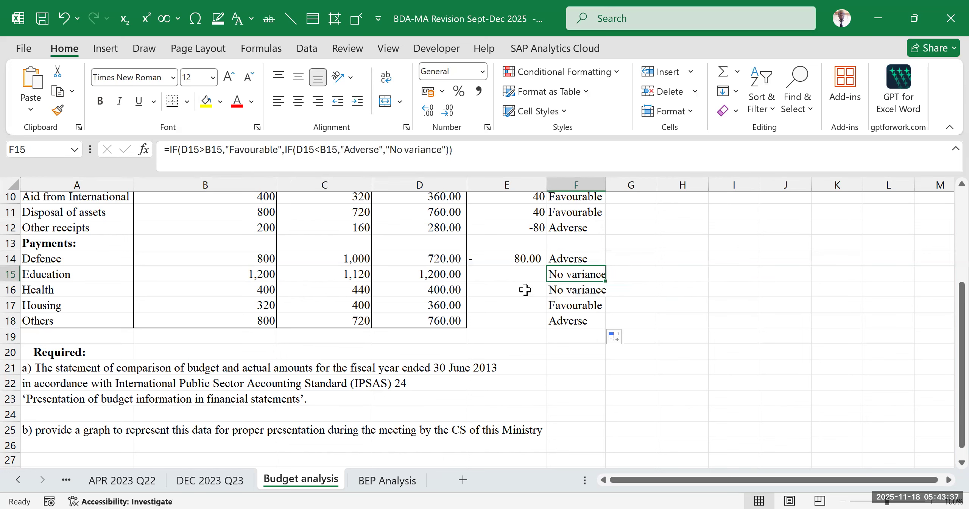
{"action": "left_click", "coordinate": [93, 271]}
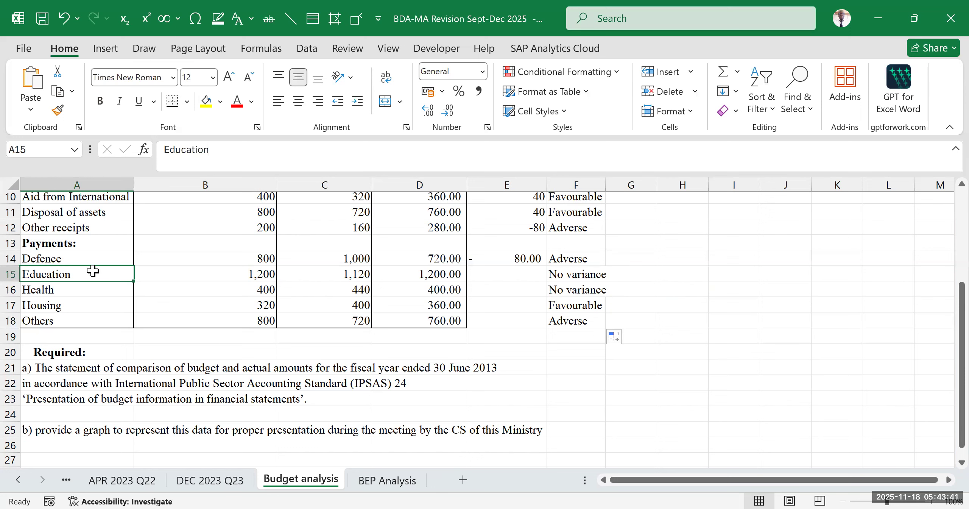
{"action": "left_click", "coordinate": [430, 274]}
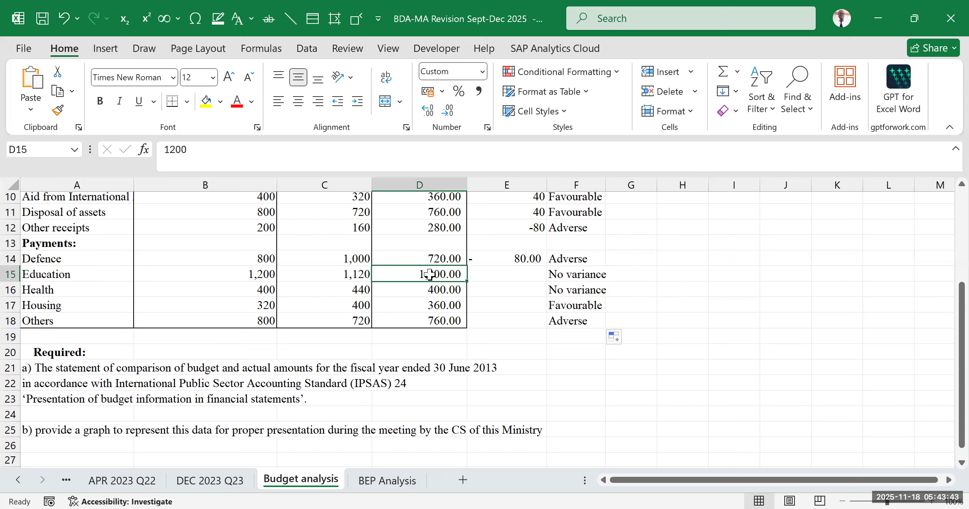
{"action": "left_click", "coordinate": [246, 277]}
{"action": "left_click", "coordinate": [577, 276]}
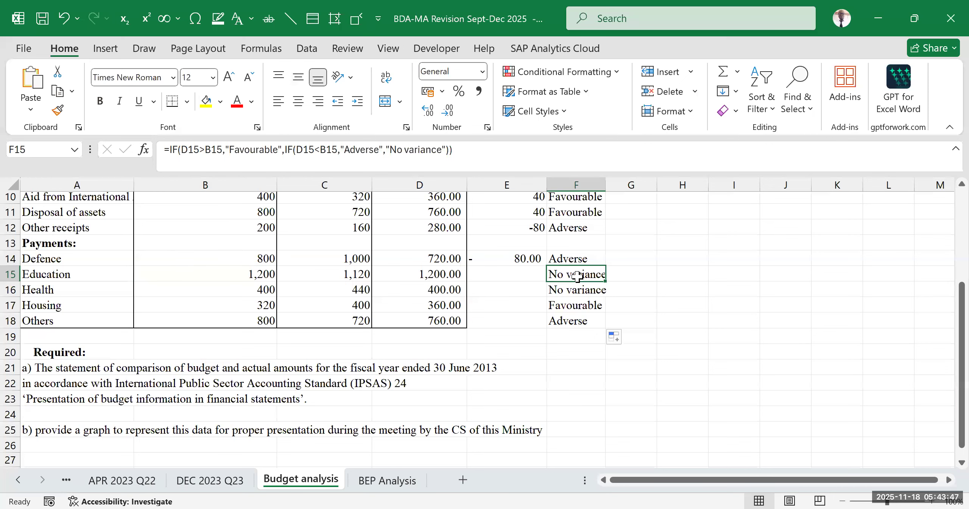
{"action": "left_click", "coordinate": [493, 255]}
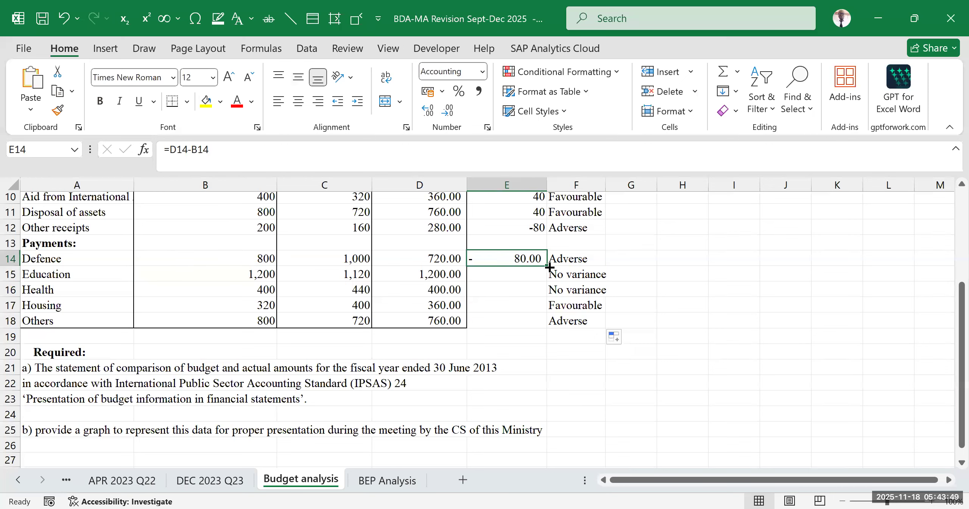
{"action": "left_click_drag", "start_coordinate": [544, 276], "coordinate": [530, 276]}
{"action": "left_click", "coordinate": [530, 276]}
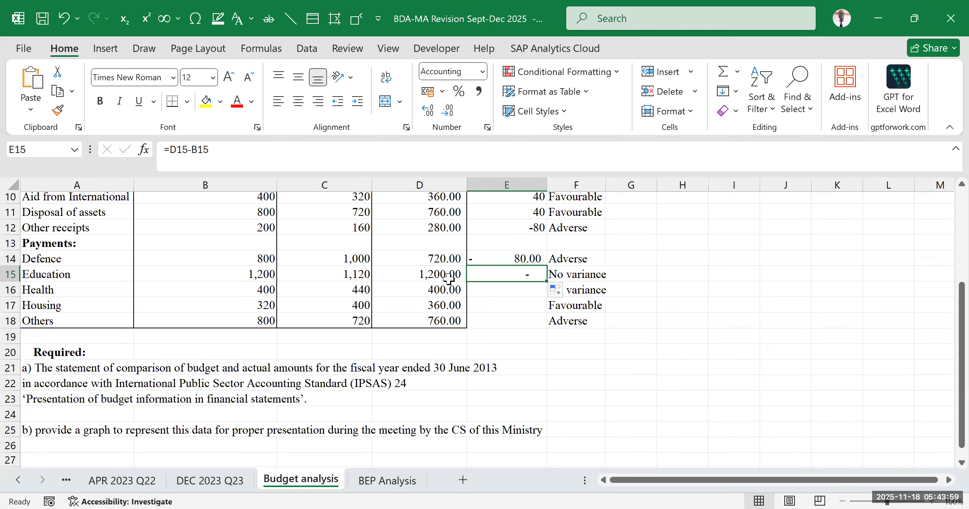
{"action": "left_click", "coordinate": [575, 258]}
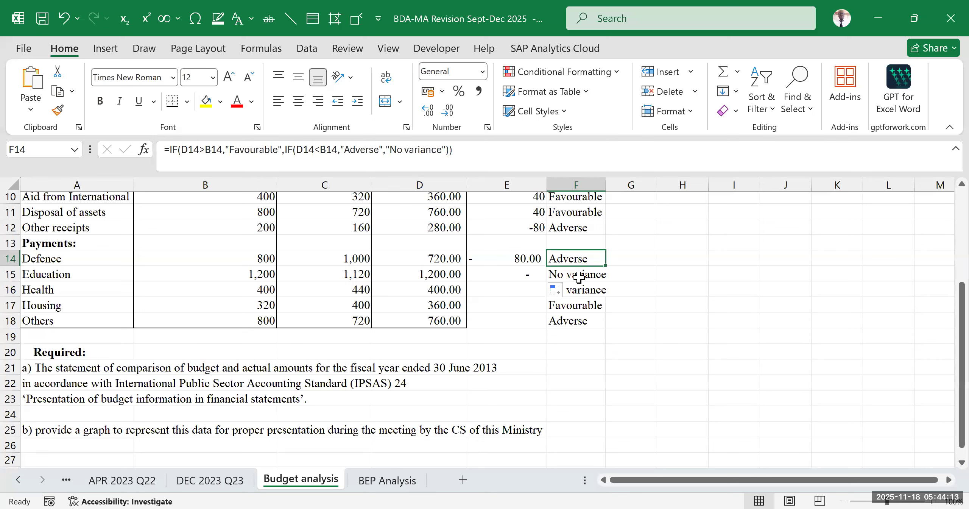
- Review the variance labels of the payments in column F and the IF formula behind the Defence label
{"action": "left_click", "coordinate": [723, 286]}
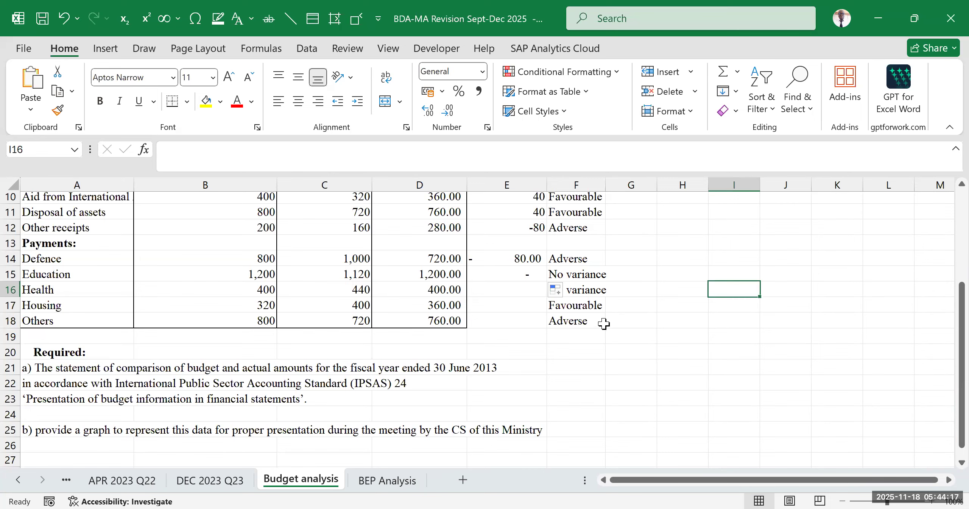
{"action": "left_click", "coordinate": [684, 339]}
{"action": "left_click", "coordinate": [703, 212]}
{"action": "scroll", "coordinate": [700, 301], "scroll_direction": "down", "scroll_amount": 2}
{"action": "scroll", "coordinate": [679, 287], "scroll_direction": "up", "scroll_amount": 2}
{"action": "left_click", "coordinate": [561, 257]}
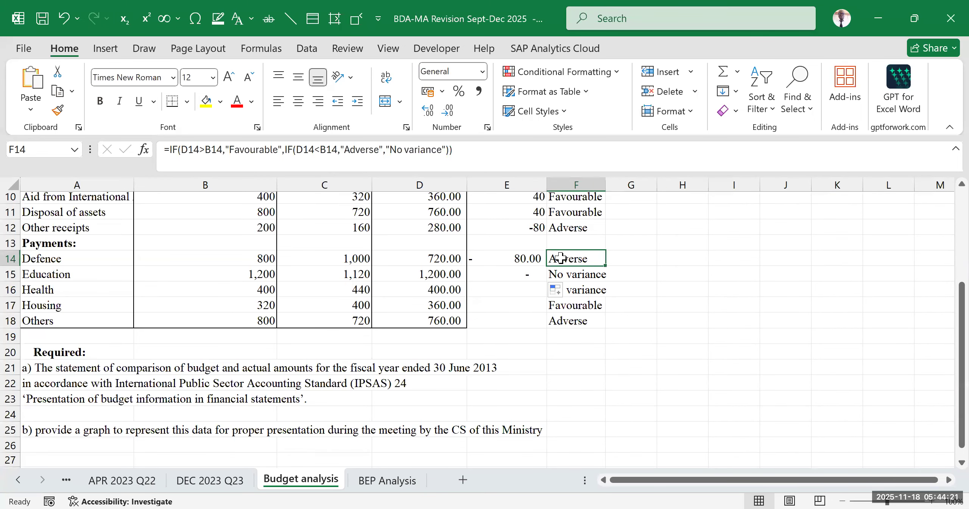
{"action": "left_click", "coordinate": [697, 272]}
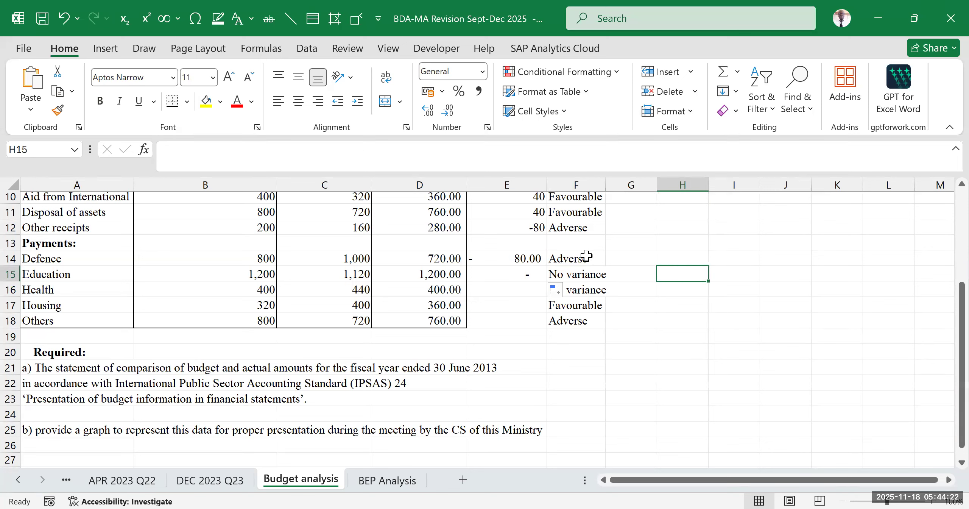
{"action": "left_click", "coordinate": [564, 254]}
{"action": "left_click", "coordinate": [700, 288]}
- Clear the variance labels in F14:F18 for all payments
{"action": "left_click_drag", "start_coordinate": [569, 261], "coordinate": [584, 314]}
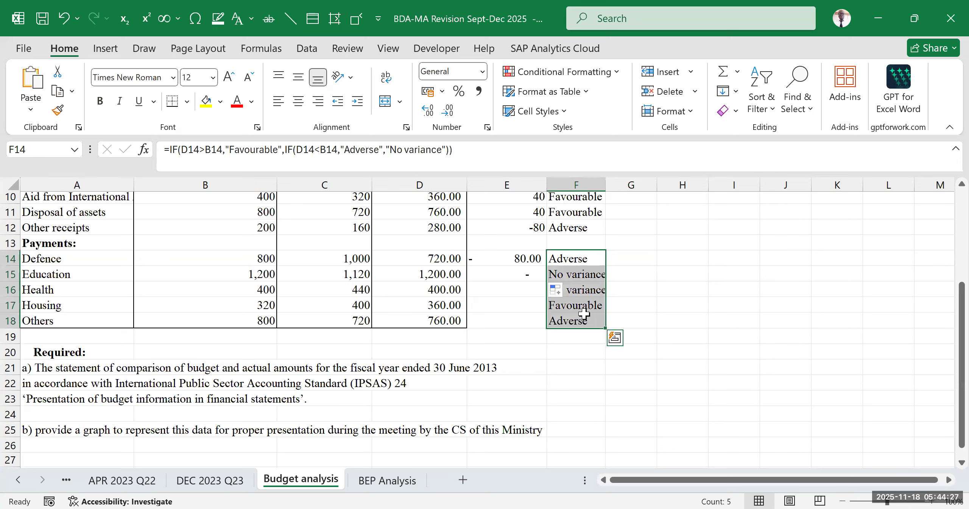
{"action": "key", "text": "Delete"}
{"action": "left_click", "coordinate": [698, 307]}
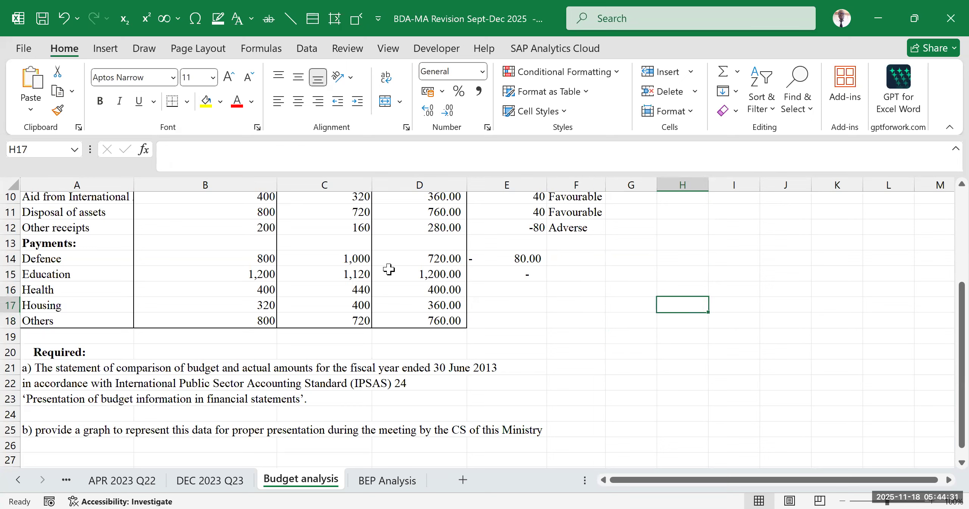
- Start a new IF formula in F14 for Defence with the logical test D14>B14
{"action": "left_click", "coordinate": [586, 256]}
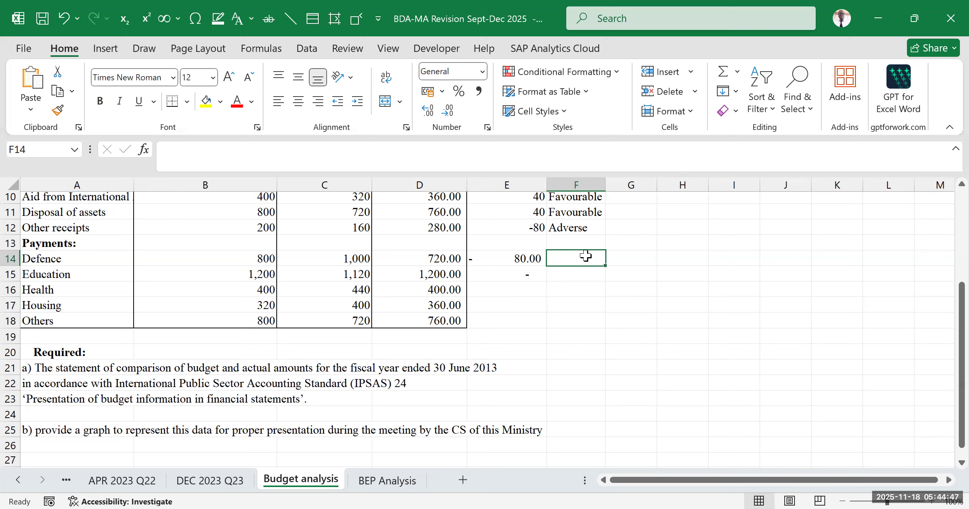
{"action": "type", "text": "="}
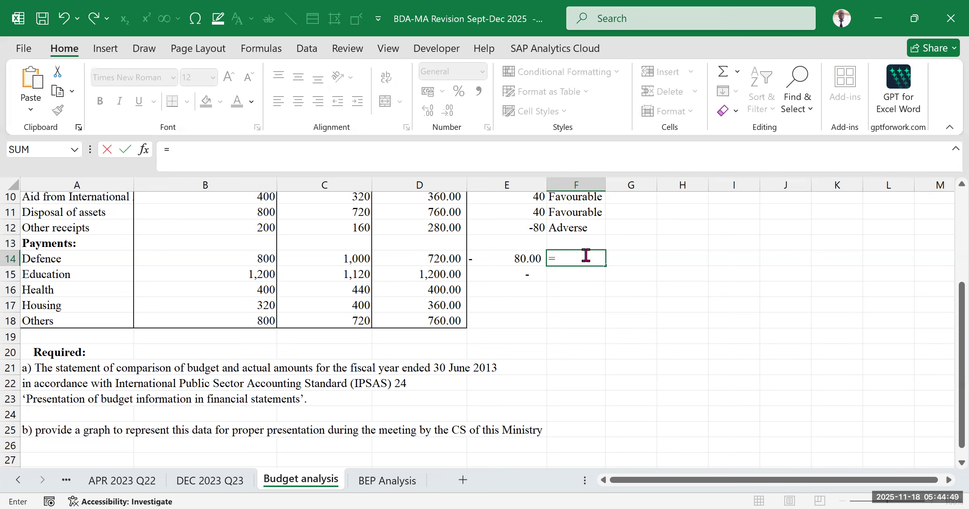
{"action": "type", "text": "if"}
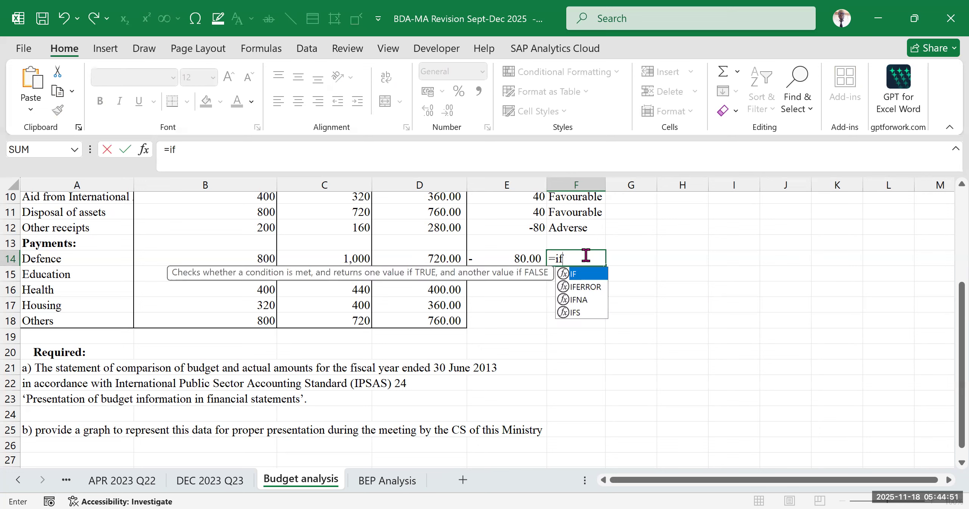
{"action": "key", "text": "Tab"}
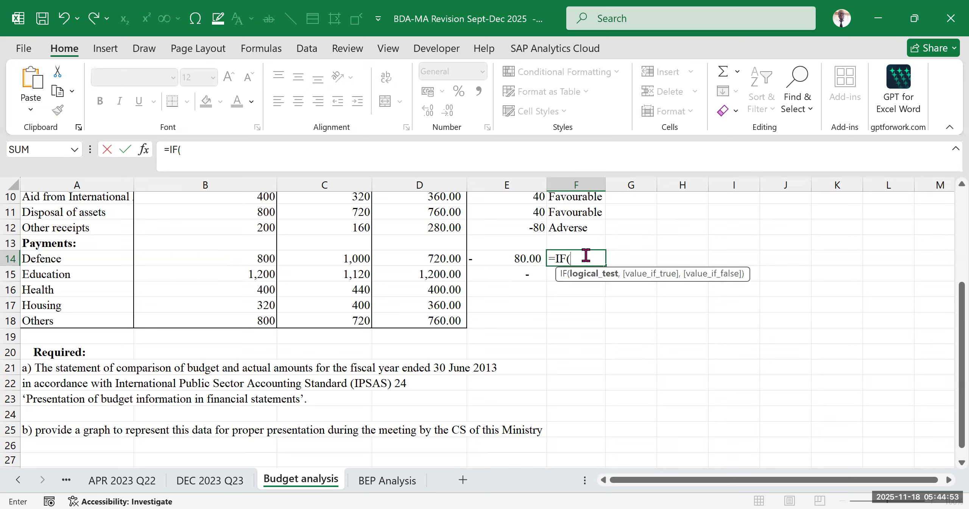
{"action": "left_click", "coordinate": [422, 258]}
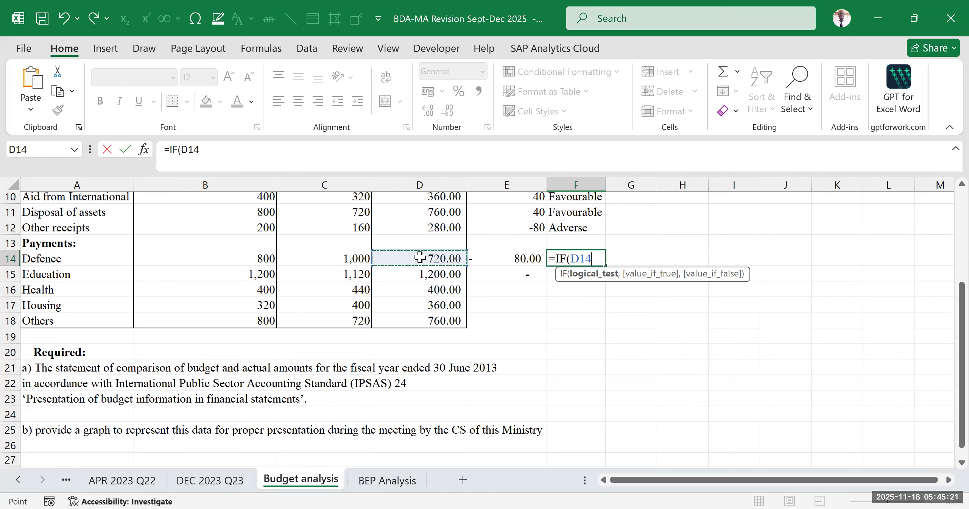
{"action": "type", "text": ">"}
{"action": "left_click", "coordinate": [250, 259]}
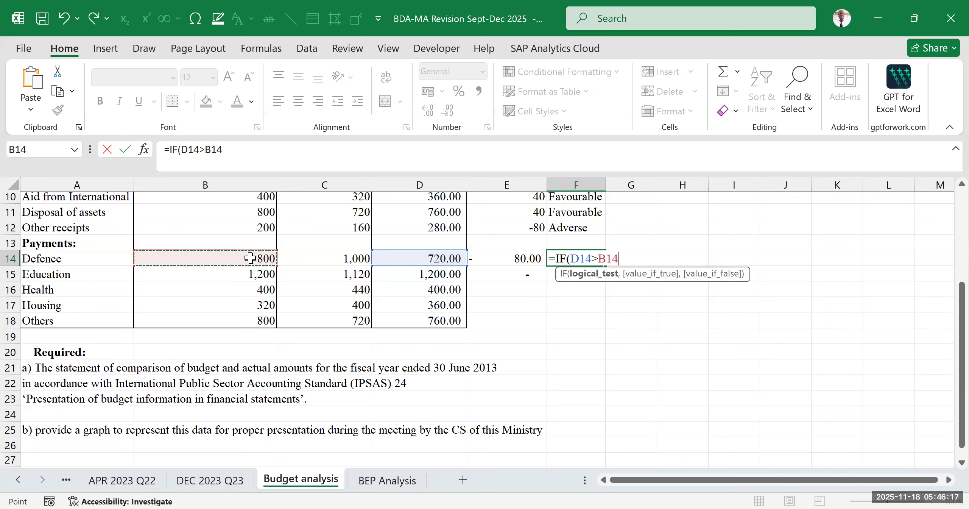
- In the Defence formula, return "Favourable" when the test is true and nest a second IF testing D14<B14
{"action": "type", "text": ",\"Fa"}
{"action": "type", "text": "urable\""}
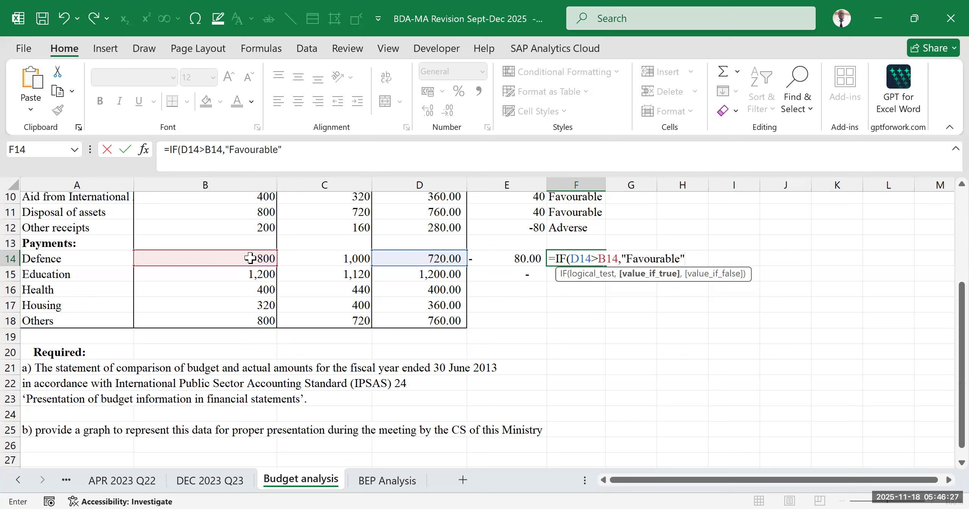
{"action": "type", "text": ",if"}
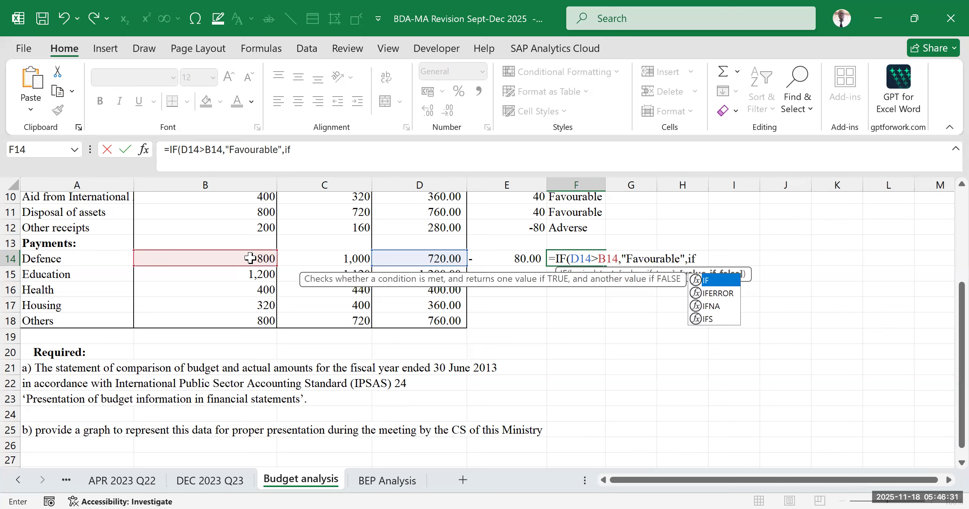
{"action": "key", "text": "Tab"}
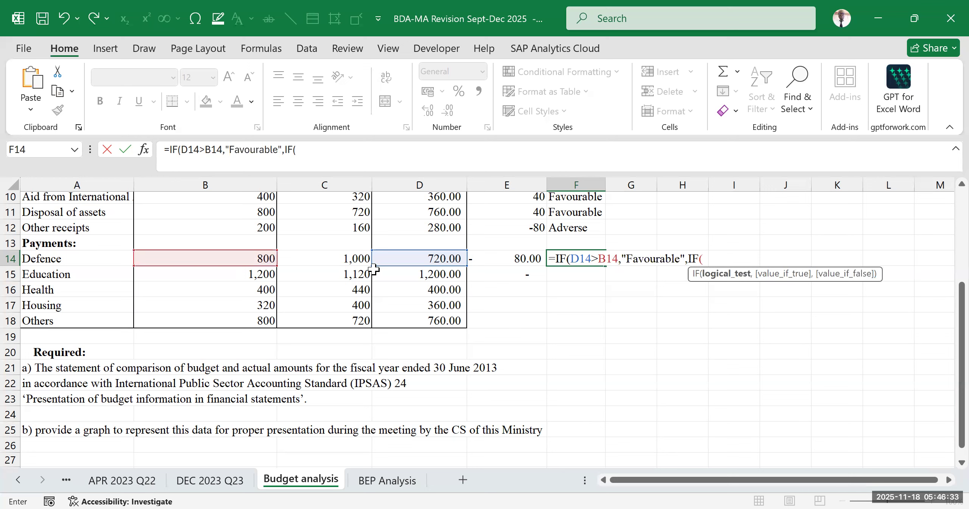
{"action": "left_click", "coordinate": [428, 258]}
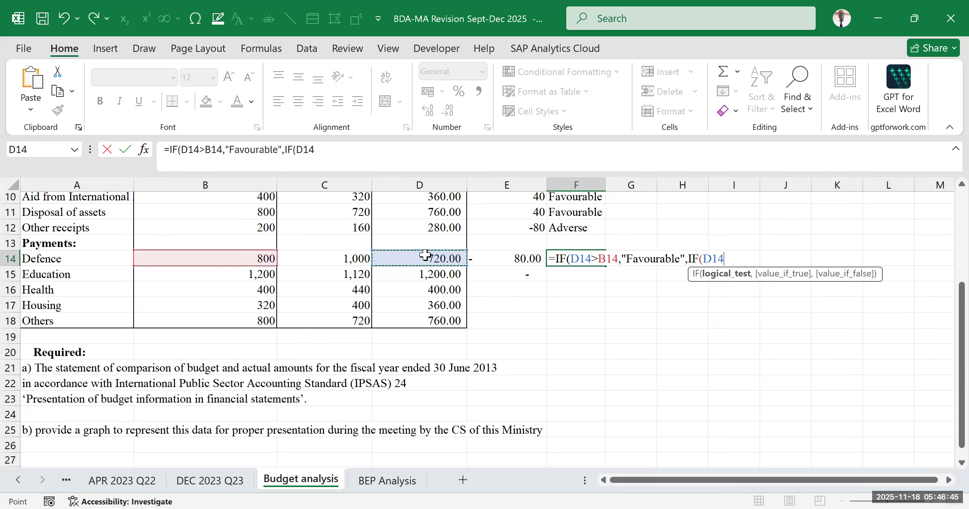
{"action": "type", "text": "<"}
{"action": "left_click", "coordinate": [244, 258]}
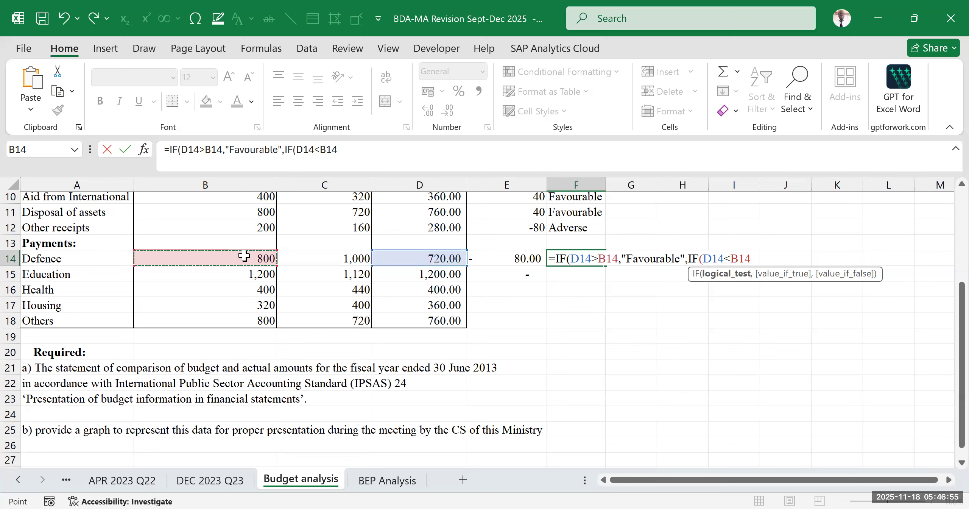
- Complete the nested IF in F14 with "Adverse" if true and "No variance" if false, and enter the formula
{"action": "type", "text": ","}
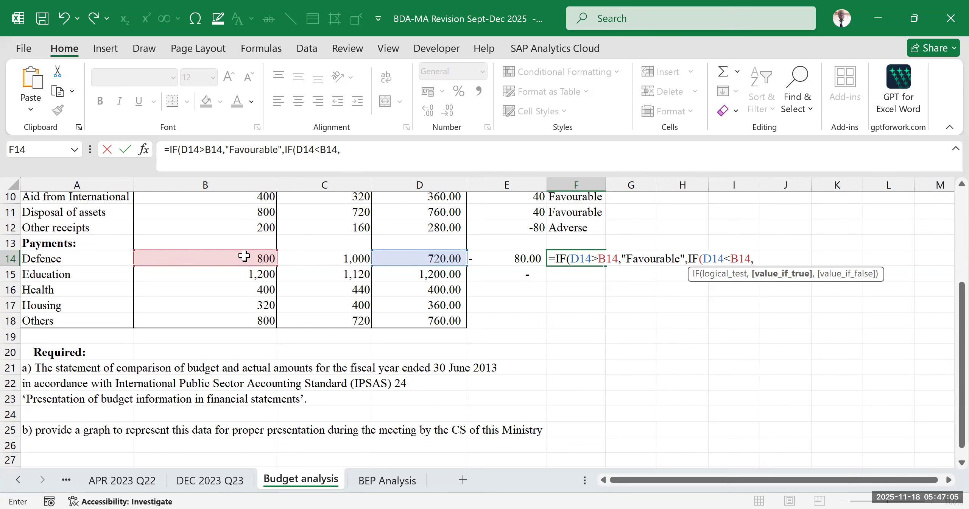
{"action": "type", "text": "\"Adverse\""}
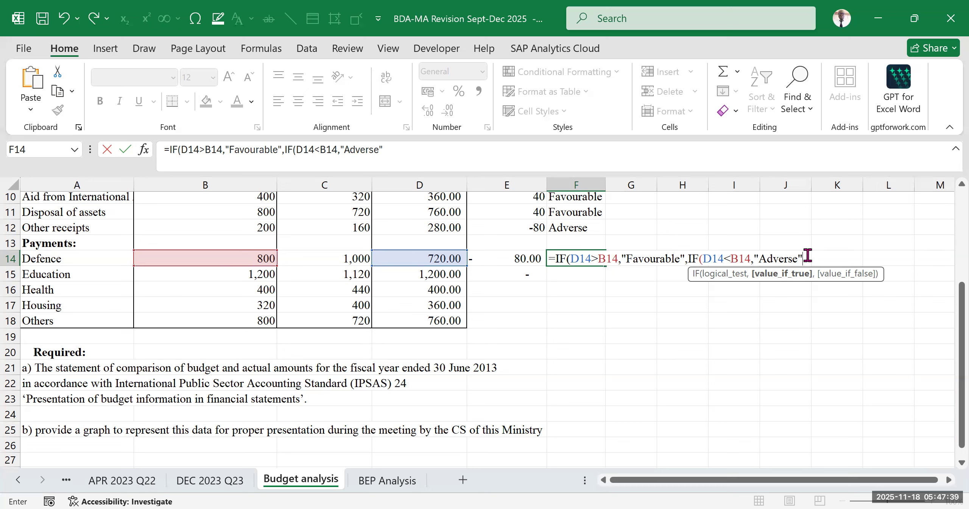
{"action": "type", "text": ","}
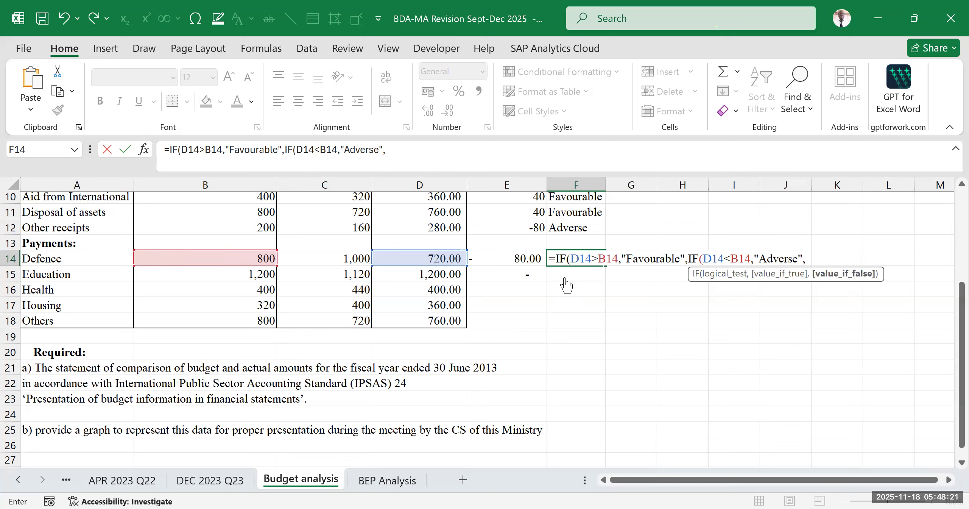
{"action": "left_click", "coordinate": [576, 258]}
{"action": "left_click", "coordinate": [809, 259]}
{"action": "scroll", "coordinate": [456, 270], "scroll_direction": "up", "scroll_amount": 2}
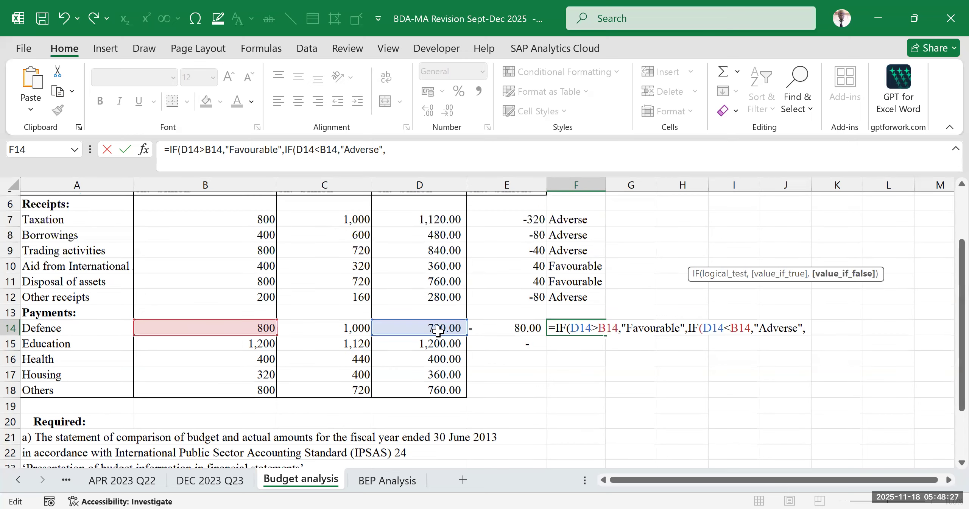
{"action": "scroll", "coordinate": [438, 330], "scroll_direction": "down", "scroll_amount": 2}
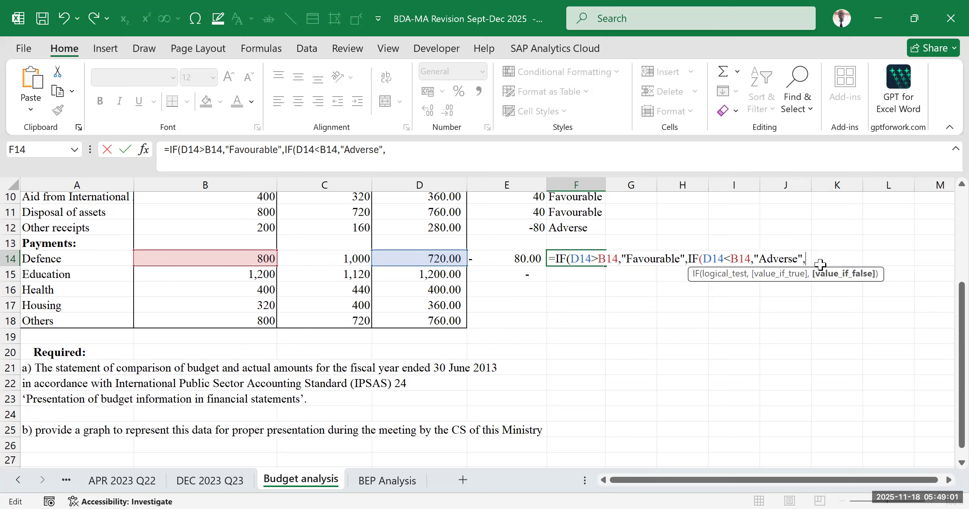
{"action": "type", "text": "\"No variance"}
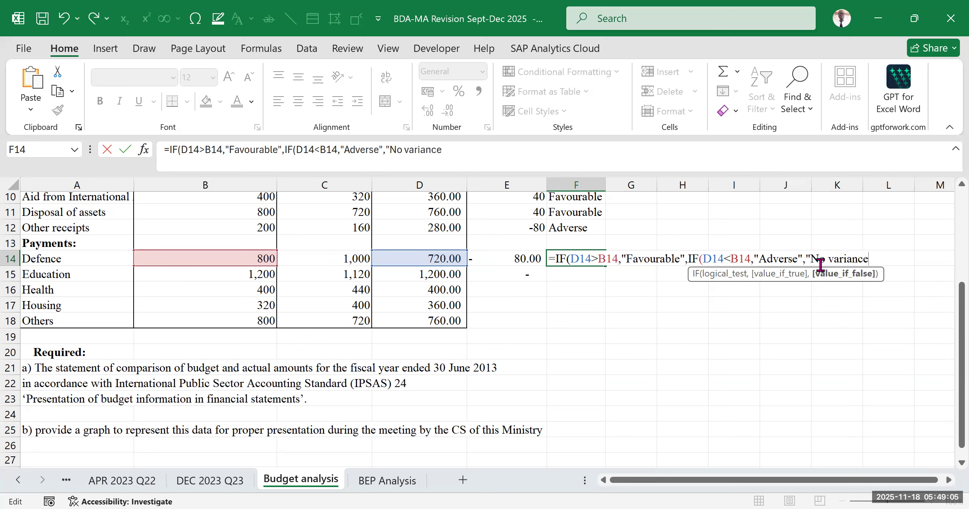
{"action": "type", "text": "\")"}
{"action": "key", "text": "Return"}
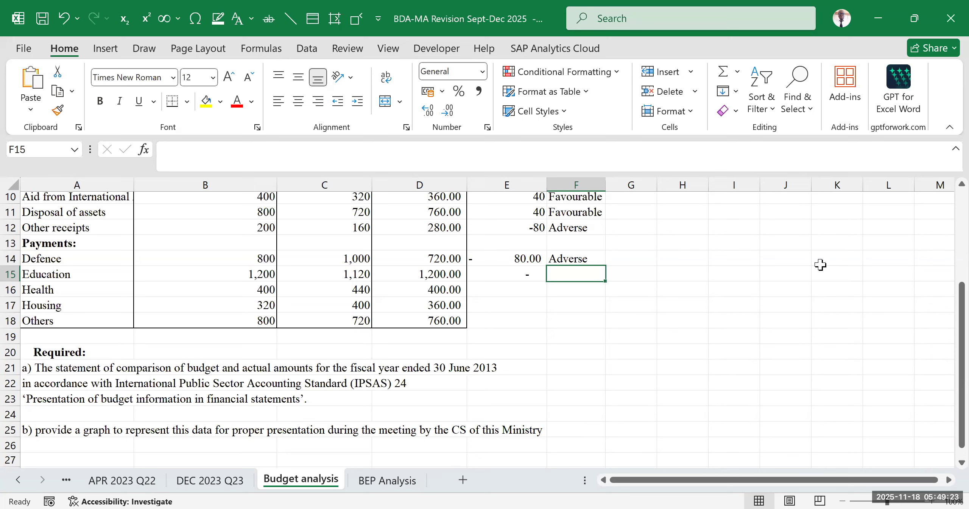
- Copy the F14 label formula down to F18 for the remaining payments
{"action": "left_click", "coordinate": [938, 34]}
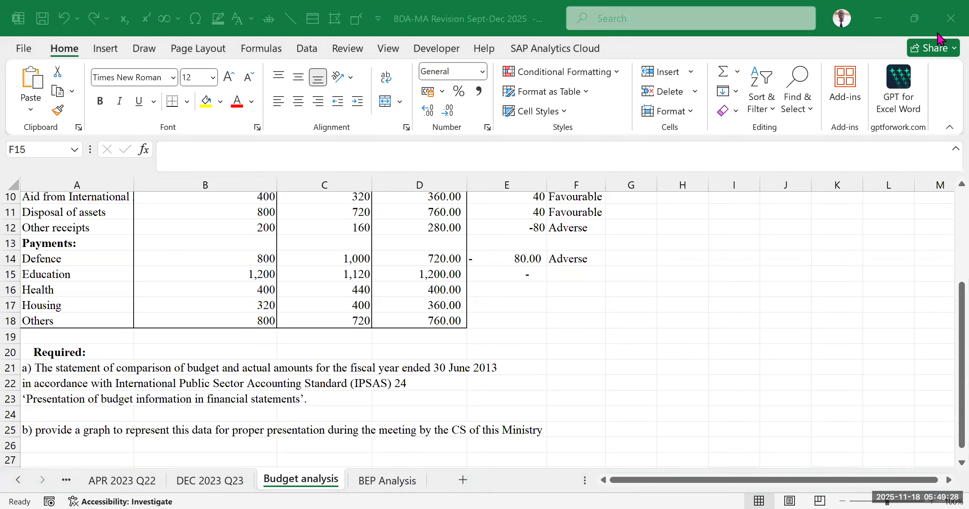
{"action": "left_click", "coordinate": [588, 264]}
{"action": "left_click_drag", "start_coordinate": [604, 266], "coordinate": [603, 329]}
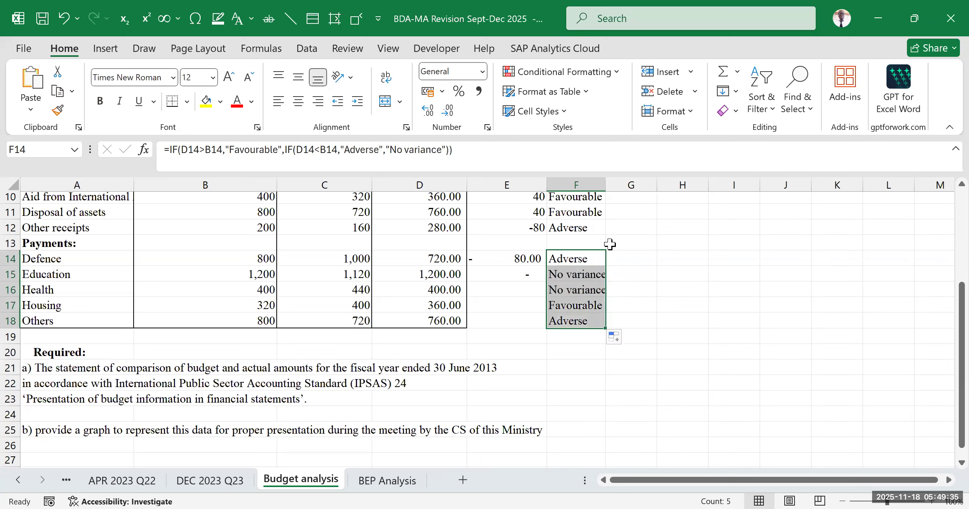
{"action": "left_click", "coordinate": [495, 213]}
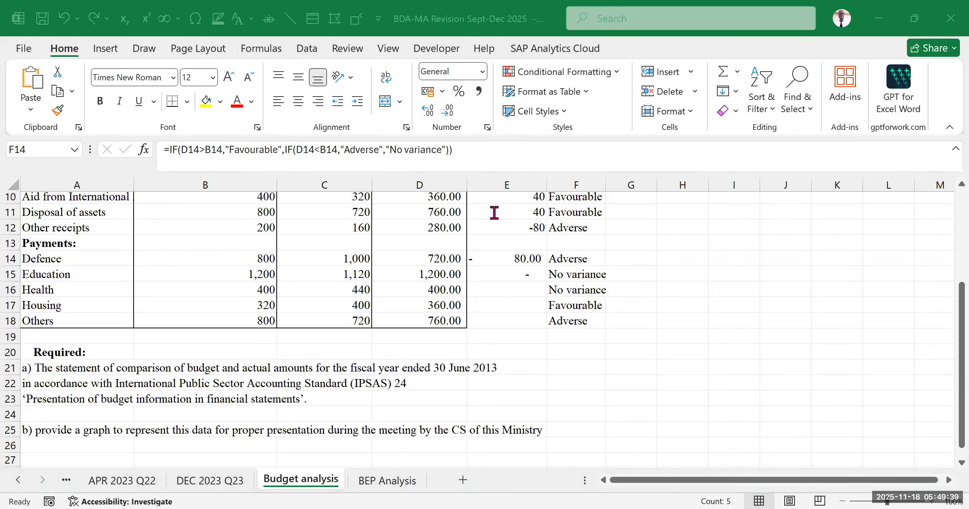
- Check the Education variance formula in E15 and copy it down to E18
{"action": "left_click", "coordinate": [521, 276]}
{"action": "double_click", "coordinate": [520, 273]}
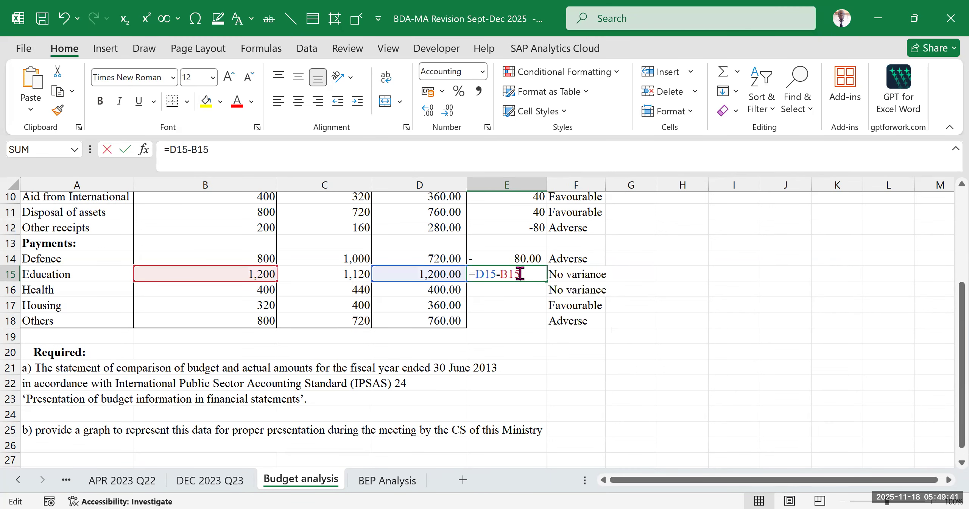
{"action": "key", "text": "Return"}
{"action": "left_click", "coordinate": [519, 277]}
{"action": "left_click_drag", "start_coordinate": [546, 281], "coordinate": [547, 326]}
{"action": "left_click", "coordinate": [705, 303]}
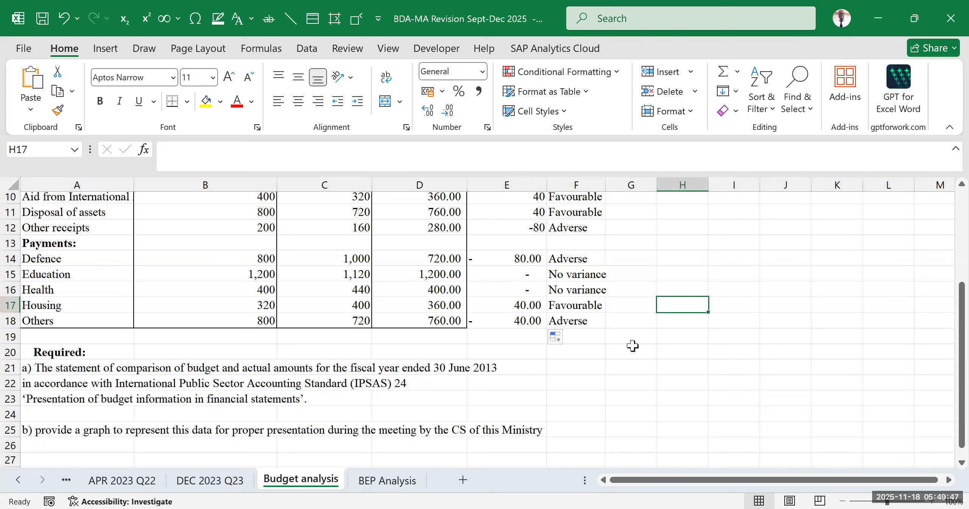
- Compare the Education and Health variances and labels with their final budget and actual amounts
{"action": "left_click_drag", "start_coordinate": [525, 274], "coordinate": [571, 289]}
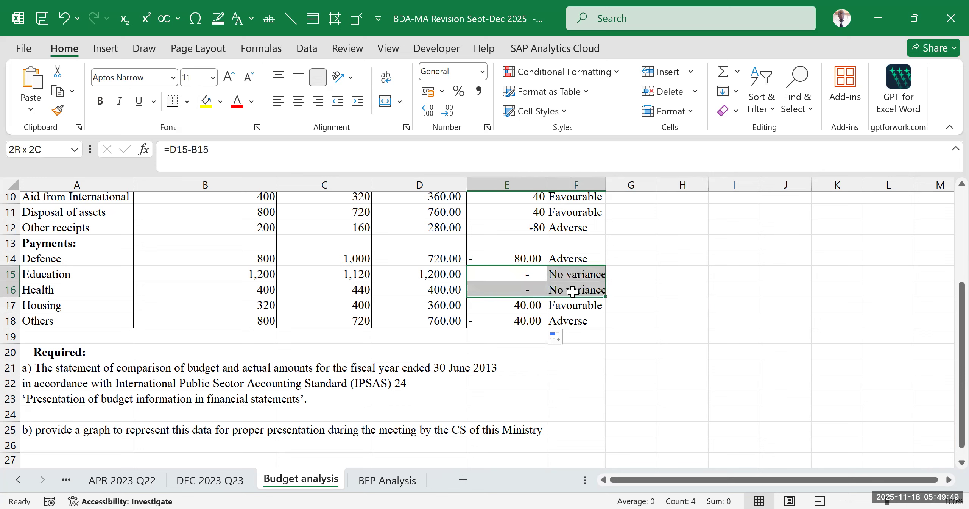
{"action": "left_click", "coordinate": [434, 280]}
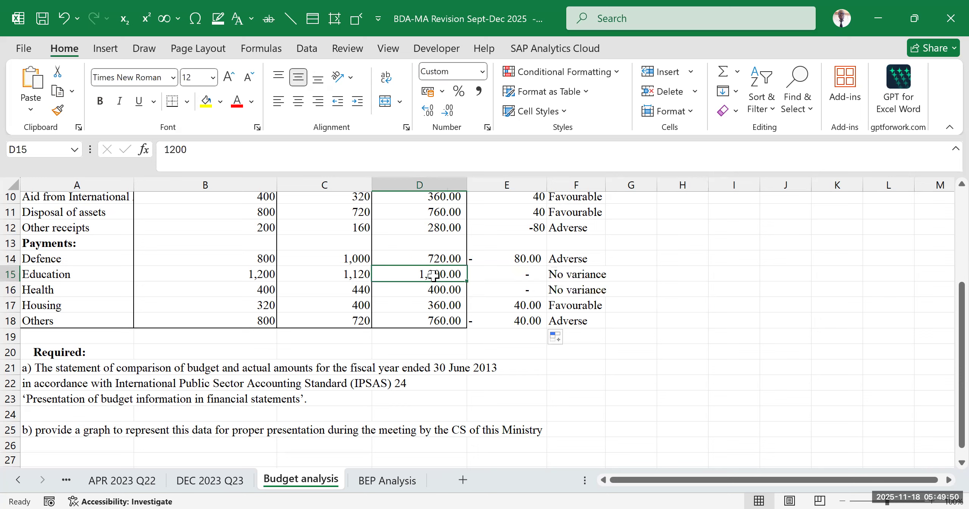
{"action": "left_click", "coordinate": [263, 274]}
{"action": "left_click", "coordinate": [417, 293]}
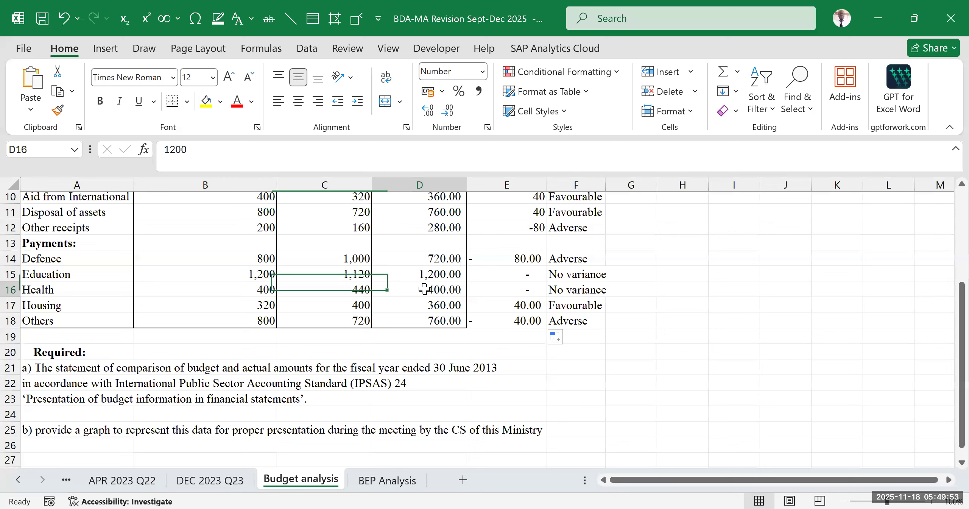
{"action": "left_click", "coordinate": [252, 292]}
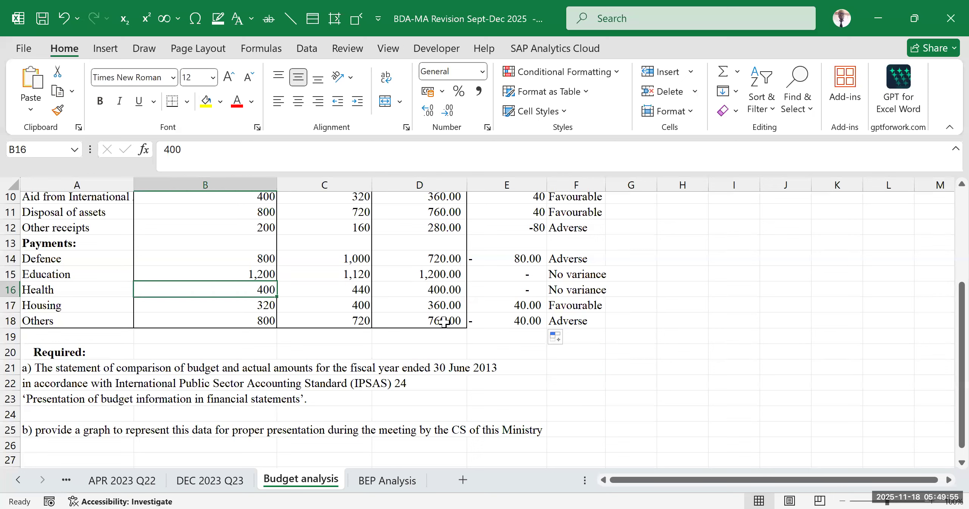
- Compare the Housing and Others variances and labels with their final budget and actual amounts
{"action": "left_click", "coordinate": [537, 305]}
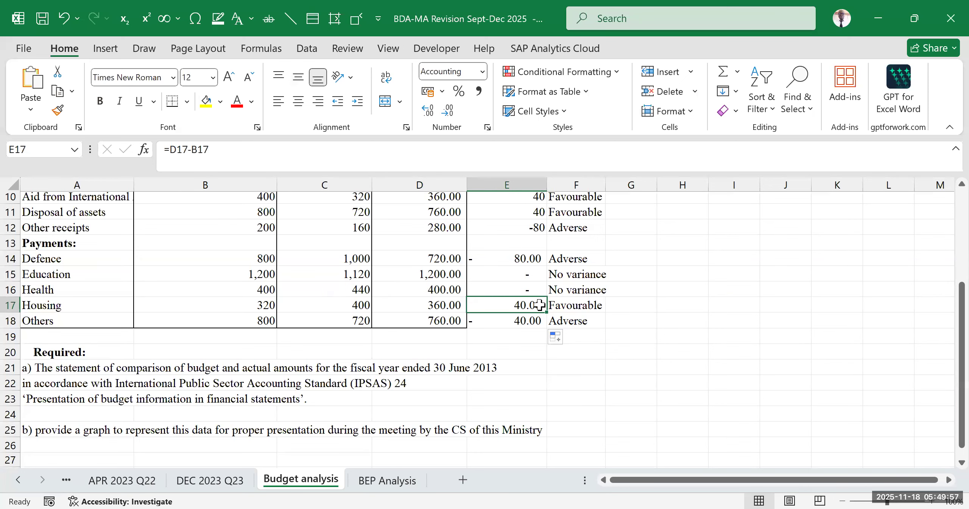
{"action": "left_click", "coordinate": [438, 305]}
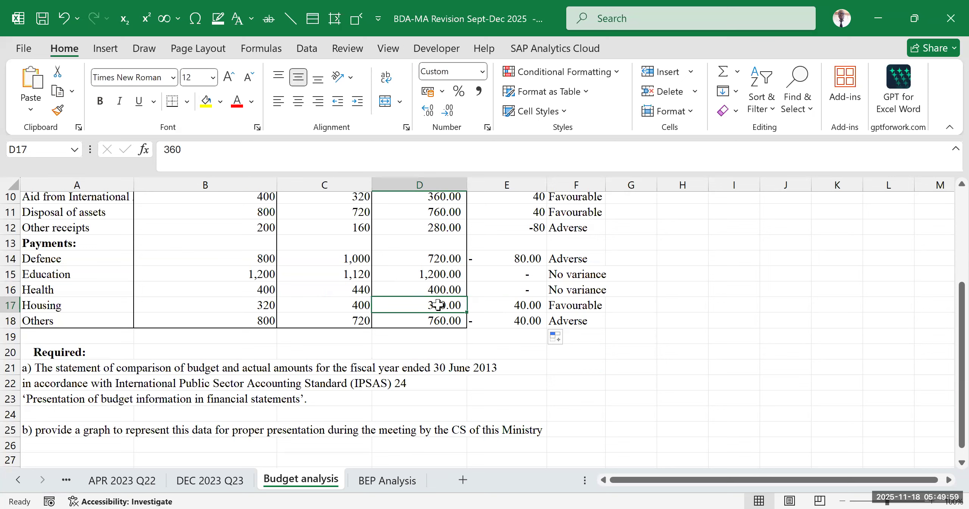
{"action": "left_click", "coordinate": [253, 304]}
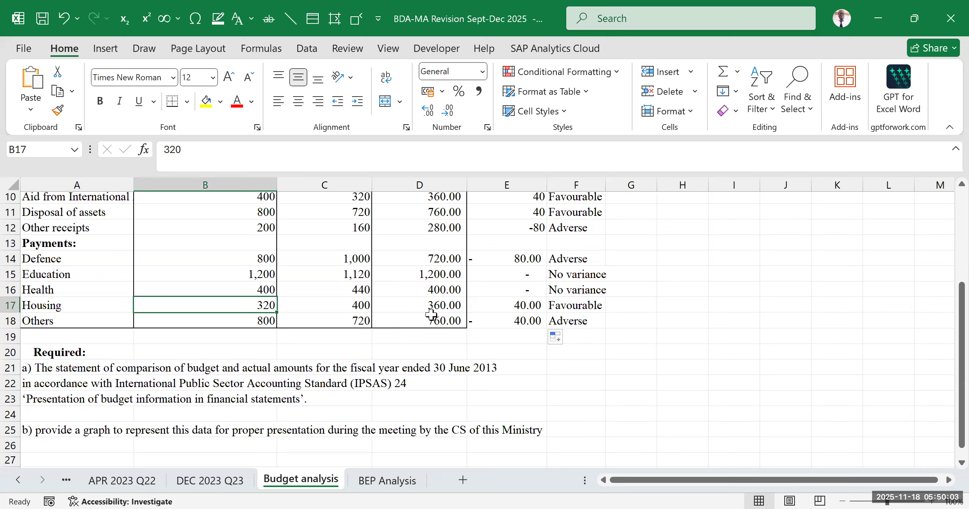
{"action": "left_click", "coordinate": [591, 320]}
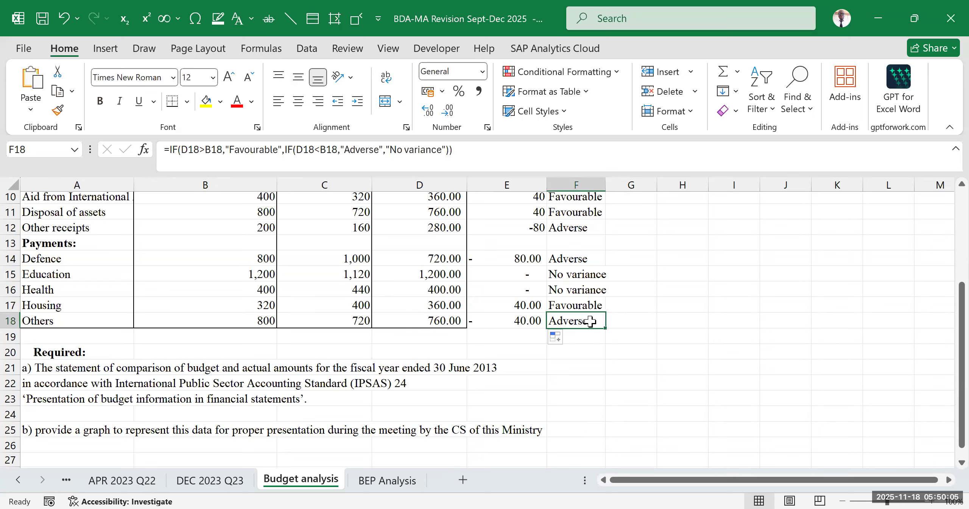
{"action": "left_click", "coordinate": [421, 322]}
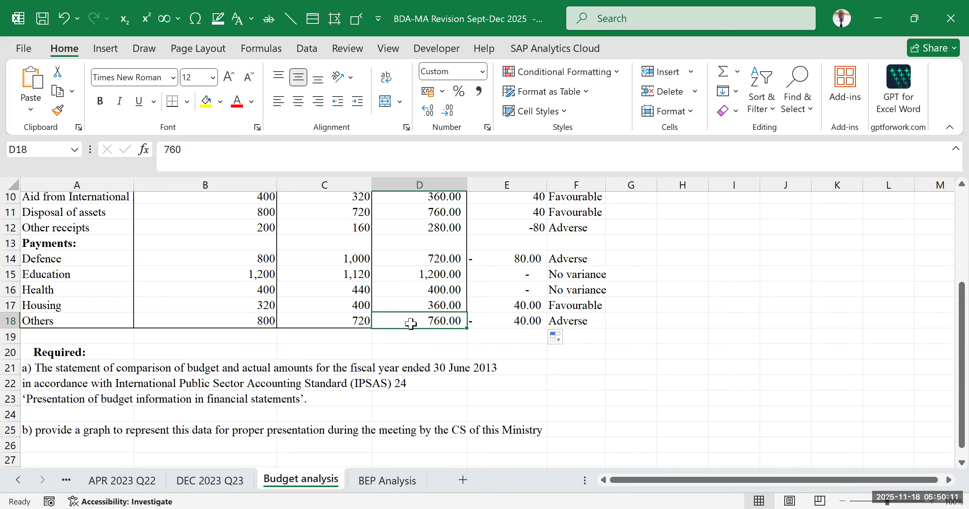
{"action": "left_click", "coordinate": [248, 315]}
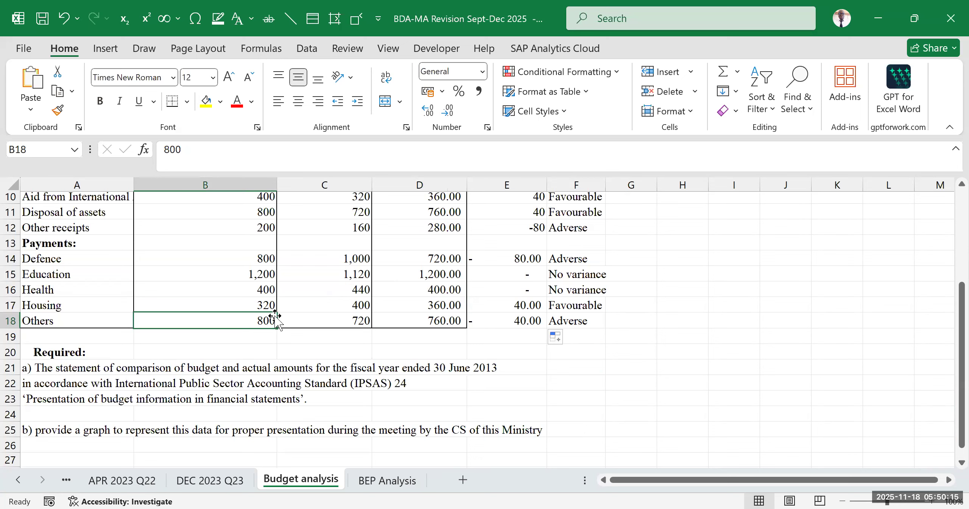
{"action": "left_click", "coordinate": [511, 321]}
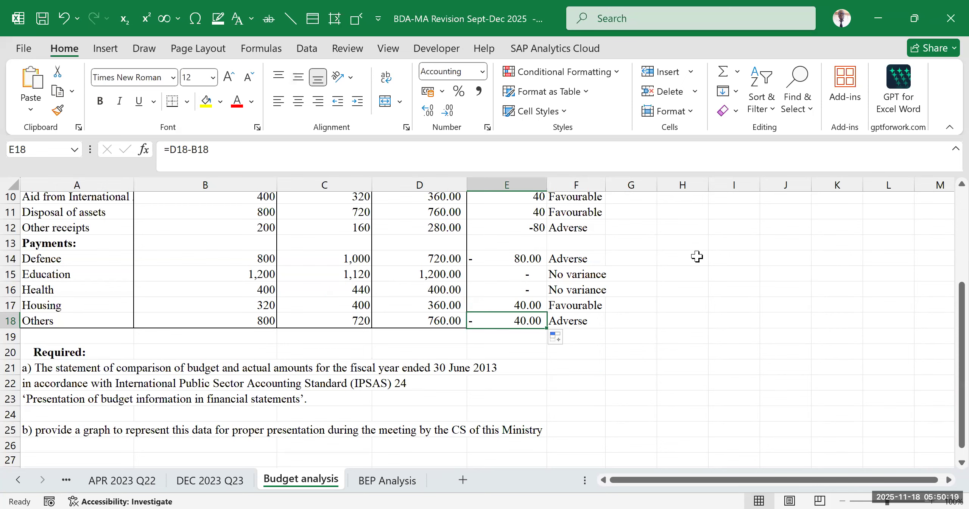
- Read requirements a) and b) below the table and review the variances across all receipts and payments
{"action": "scroll", "coordinate": [124, 342], "scroll_direction": "down", "scroll_amount": 2}
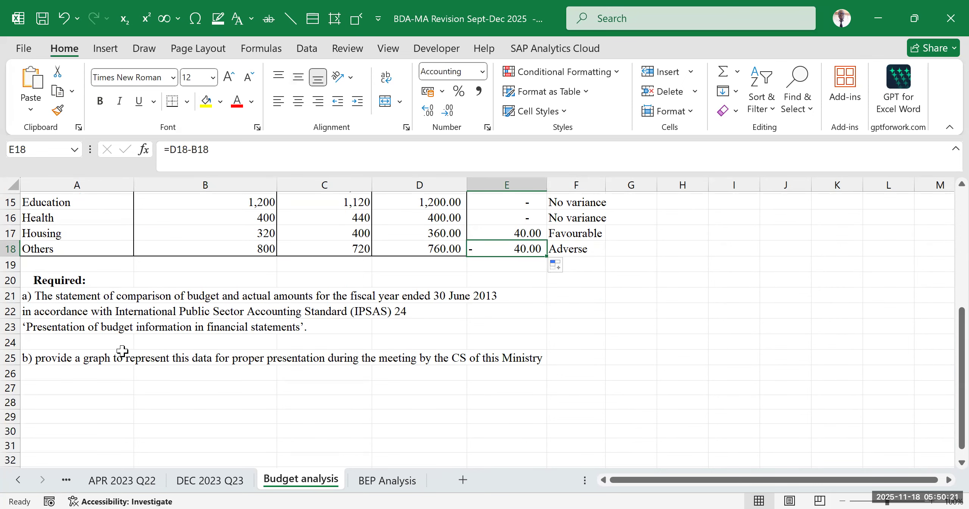
{"action": "left_click", "coordinate": [628, 342]}
{"action": "left_click", "coordinate": [703, 293]}
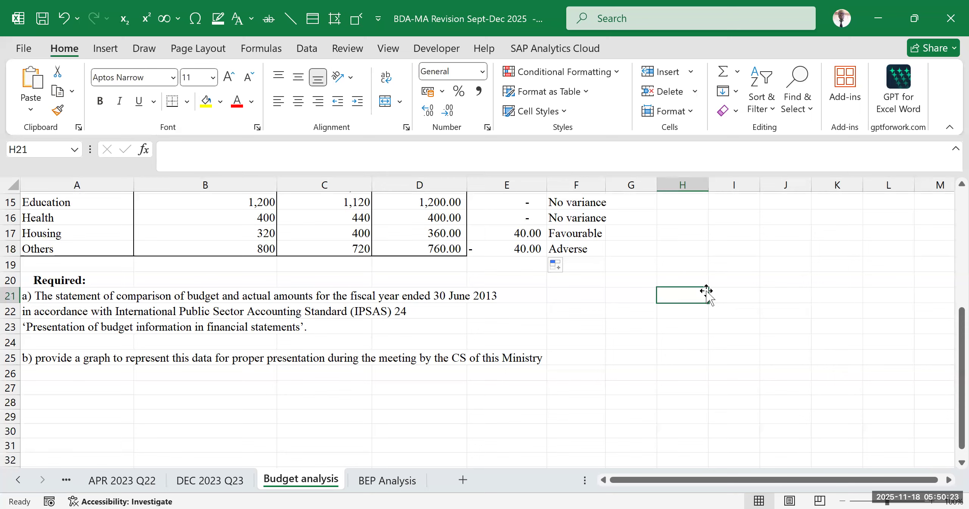
{"action": "scroll", "coordinate": [457, 303], "scroll_direction": "up", "scroll_amount": 2}
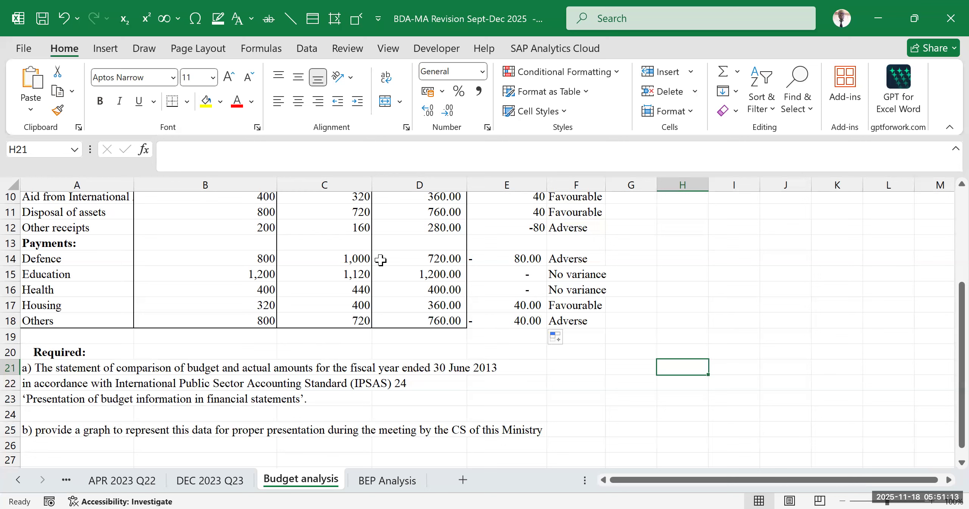
{"action": "scroll", "coordinate": [348, 295], "scroll_direction": "up", "scroll_amount": 2}
{"action": "scroll", "coordinate": [378, 347], "scroll_direction": "down", "scroll_amount": 2}
{"action": "scroll", "coordinate": [493, 354], "scroll_direction": "up", "scroll_amount": 2}
{"action": "left_click_drag", "start_coordinate": [664, 481], "coordinate": [659, 485]}
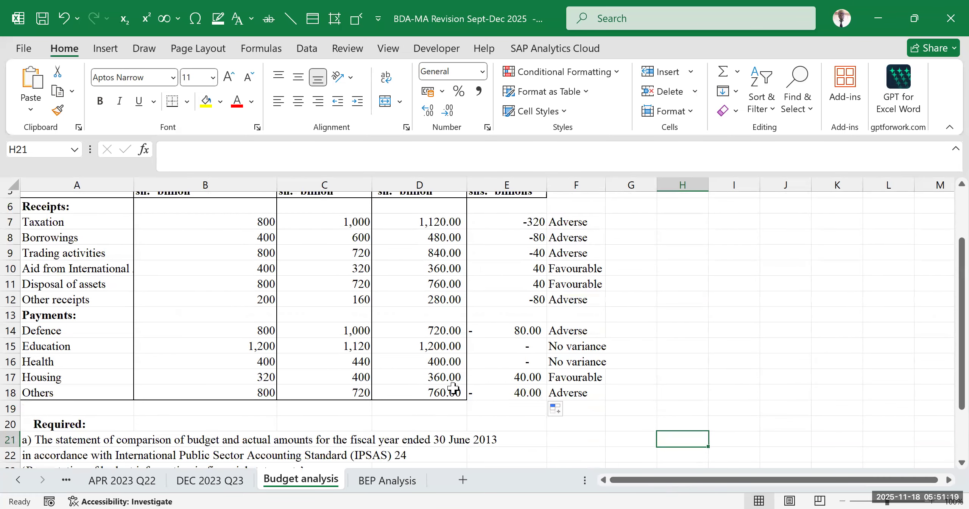
{"action": "left_click", "coordinate": [188, 255]}
{"action": "scroll", "coordinate": [180, 272], "scroll_direction": "up", "scroll_amount": 2}
{"action": "scroll", "coordinate": [182, 277], "scroll_direction": "down", "scroll_amount": 2}
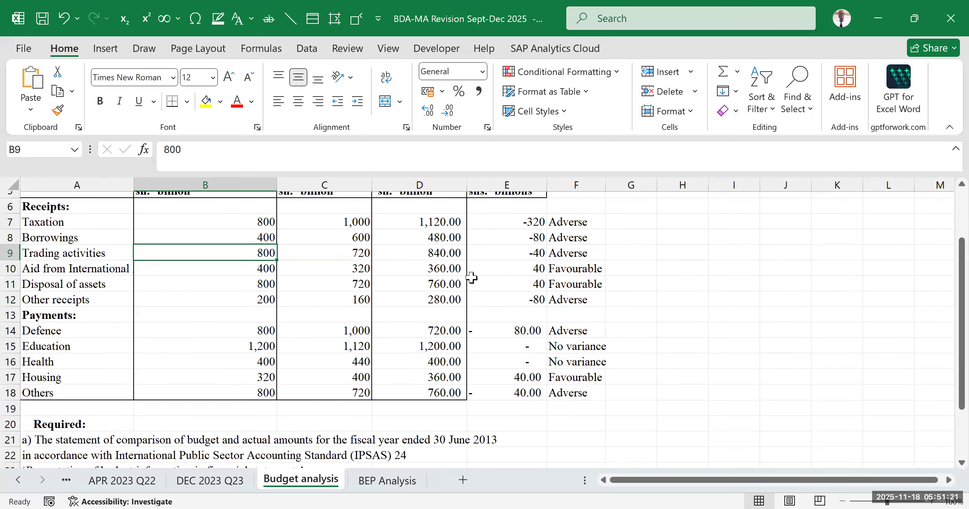
- Fill the variance columns, cells E3:G18, with yellow
{"action": "scroll", "coordinate": [524, 252], "scroll_direction": "up", "scroll_amount": 2}
{"action": "left_click_drag", "start_coordinate": [504, 232], "coordinate": [622, 439]}
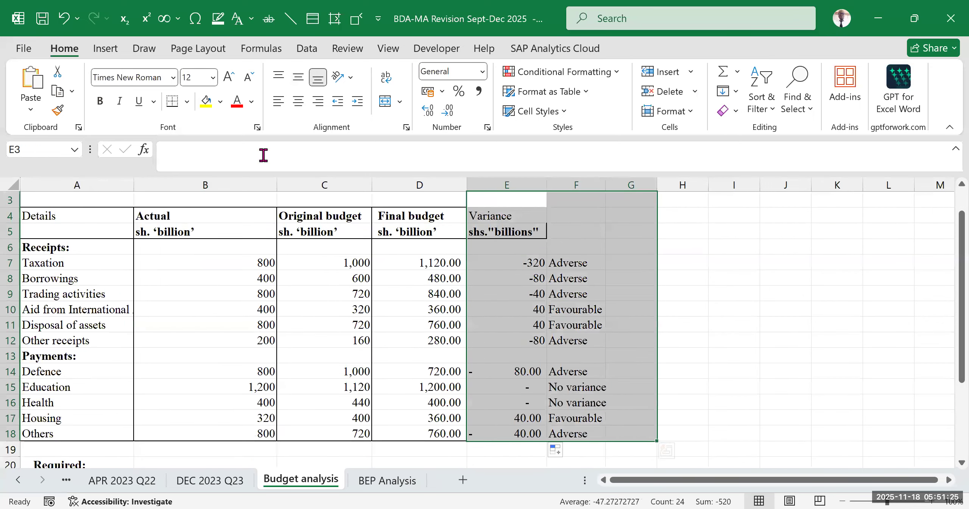
{"action": "left_click", "coordinate": [206, 101]}
{"action": "left_click", "coordinate": [750, 278]}
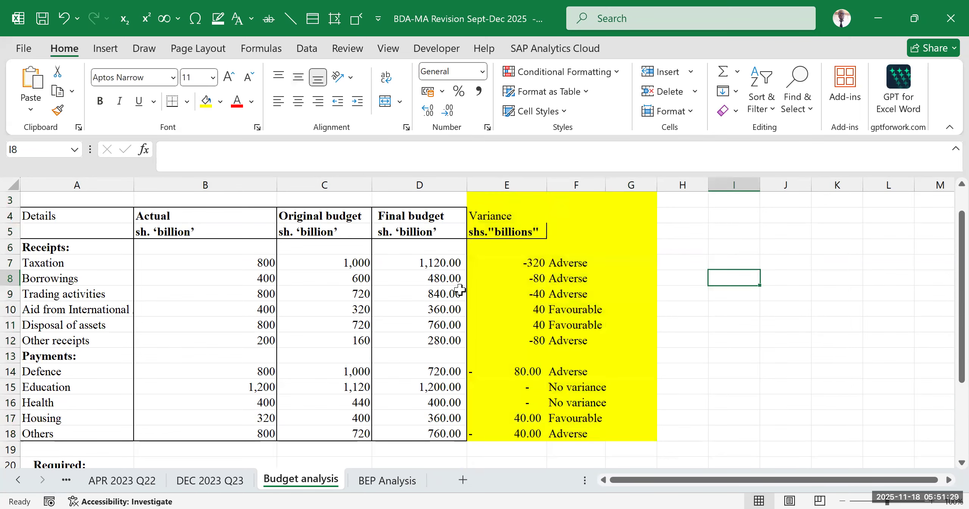
{"action": "scroll", "coordinate": [416, 300], "scroll_direction": "down", "scroll_amount": 3}
{"action": "scroll", "coordinate": [277, 308], "scroll_direction": "up", "scroll_amount": 4}
{"action": "scroll", "coordinate": [277, 307], "scroll_direction": "down", "scroll_amount": 2}
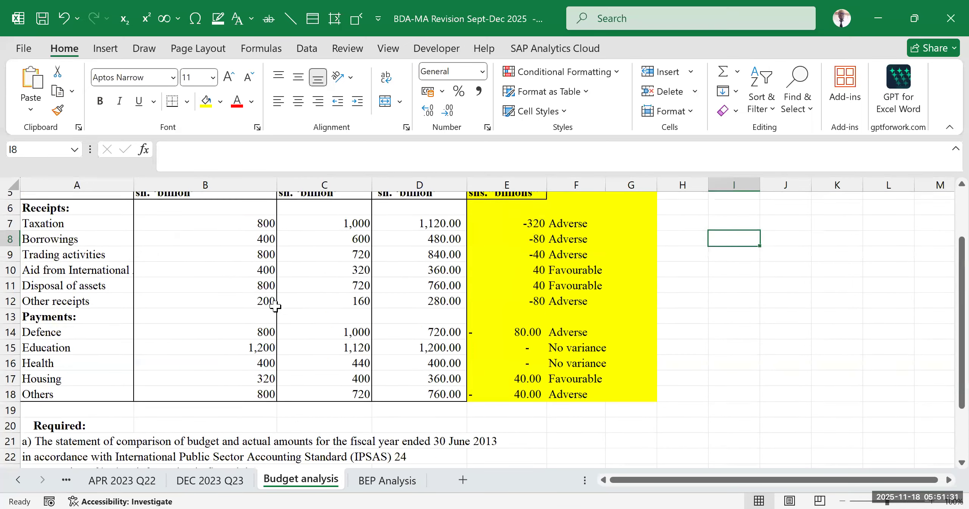
{"action": "scroll", "coordinate": [521, 247], "scroll_direction": "up", "scroll_amount": 2}
{"action": "scroll", "coordinate": [530, 320], "scroll_direction": "down", "scroll_amount": 2}
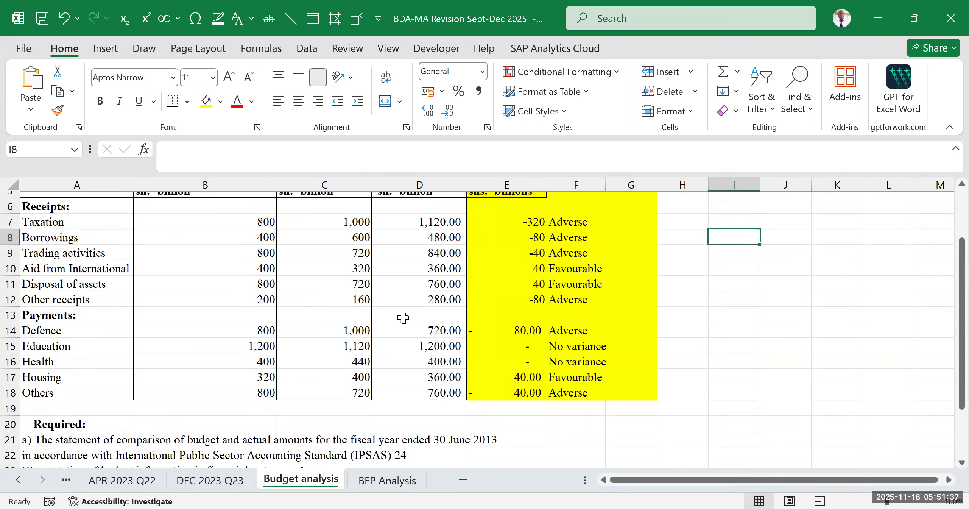
{"action": "scroll", "coordinate": [402, 318], "scroll_direction": "up", "scroll_amount": 2}
{"action": "scroll", "coordinate": [114, 337], "scroll_direction": "down", "scroll_amount": 1}
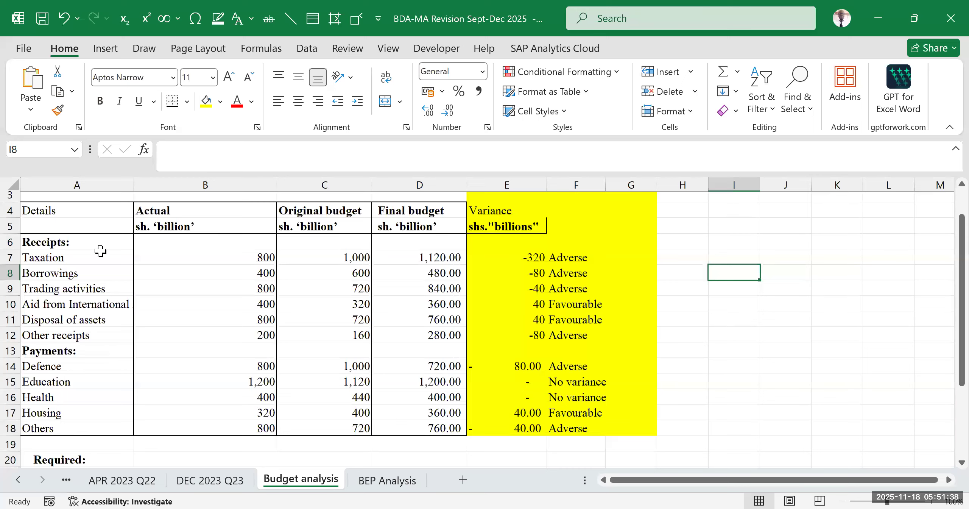
- Insert a blank row directly above the Payments heading, after Other receipts
{"action": "scroll", "coordinate": [89, 202], "scroll_direction": "down", "scroll_amount": 1}
{"action": "left_click", "coordinate": [89, 207]}
{"action": "left_click", "coordinate": [64, 265]}
{"action": "left_click", "coordinate": [60, 319]}
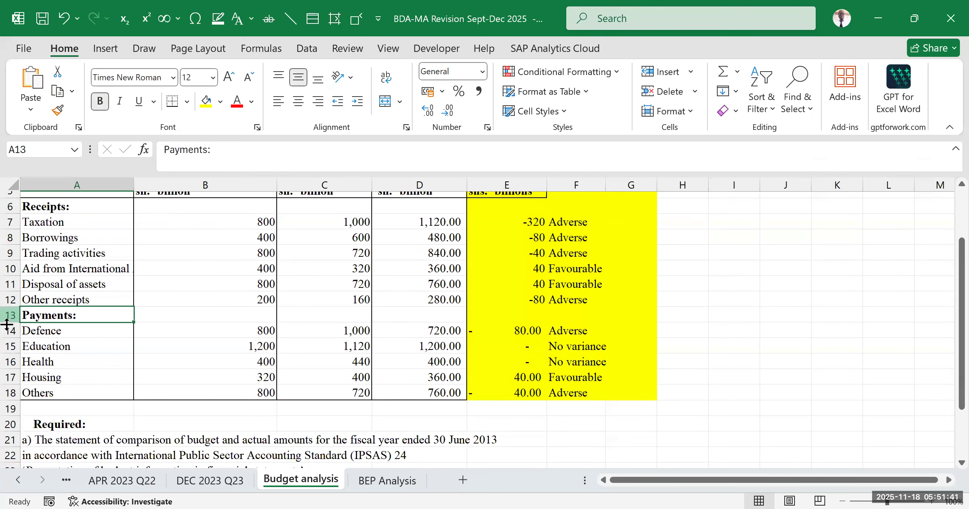
{"action": "left_click", "coordinate": [10, 314]}
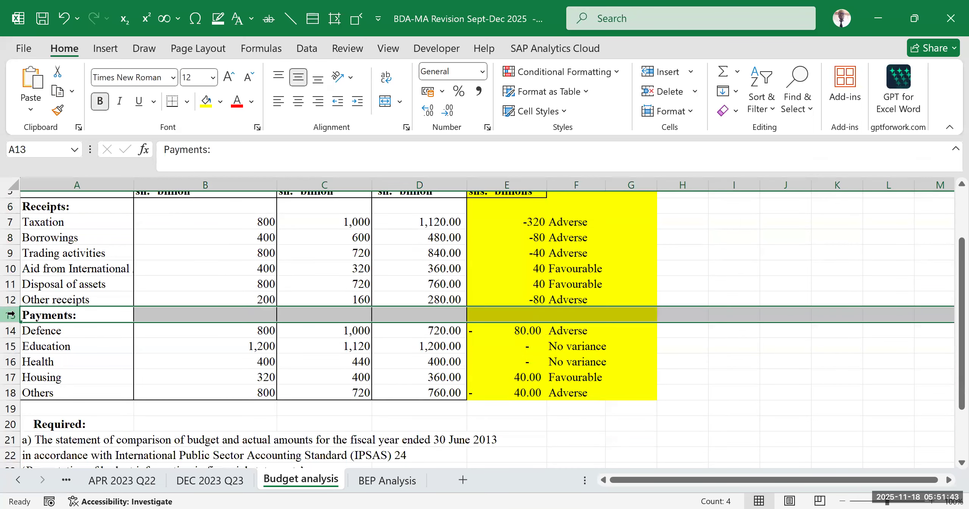
{"action": "key", "text": "ctrl+shift+plus"}
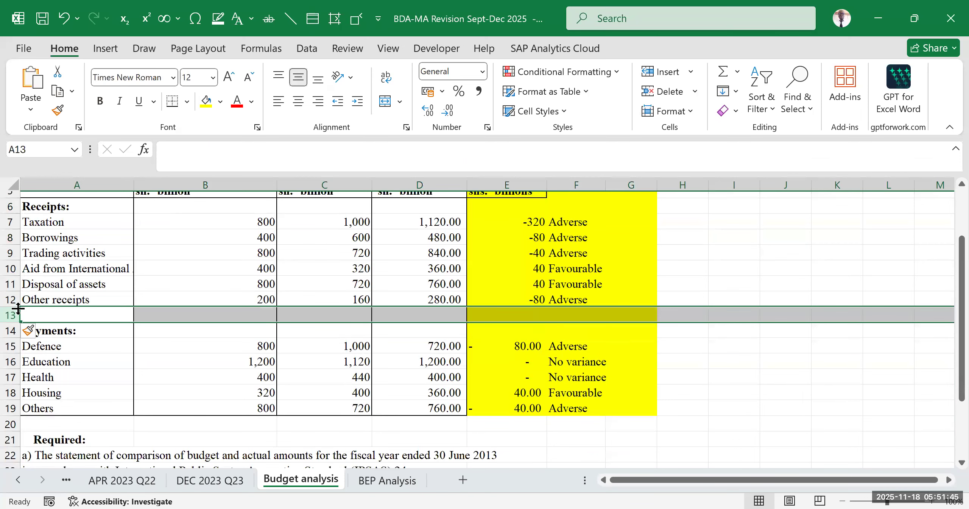
{"action": "left_click", "coordinate": [757, 375]}
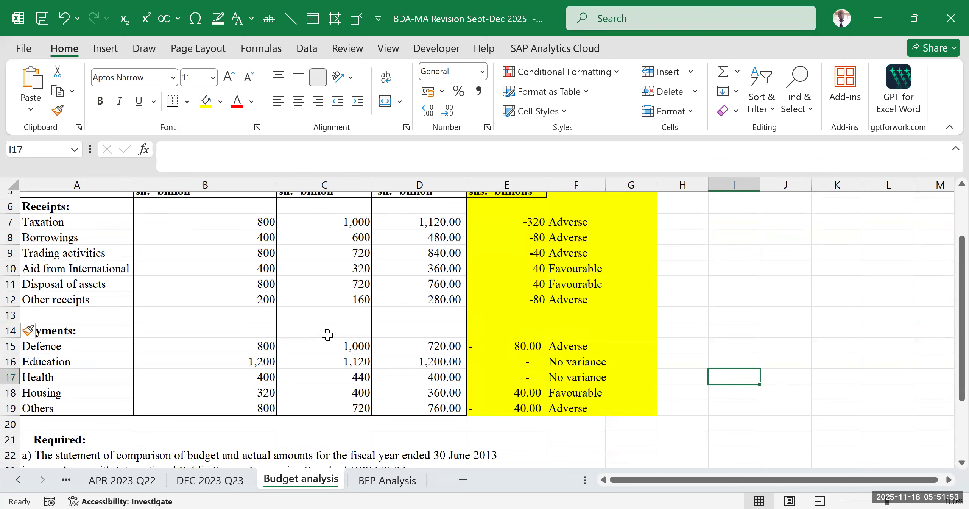
{"action": "left_click", "coordinate": [252, 315]}
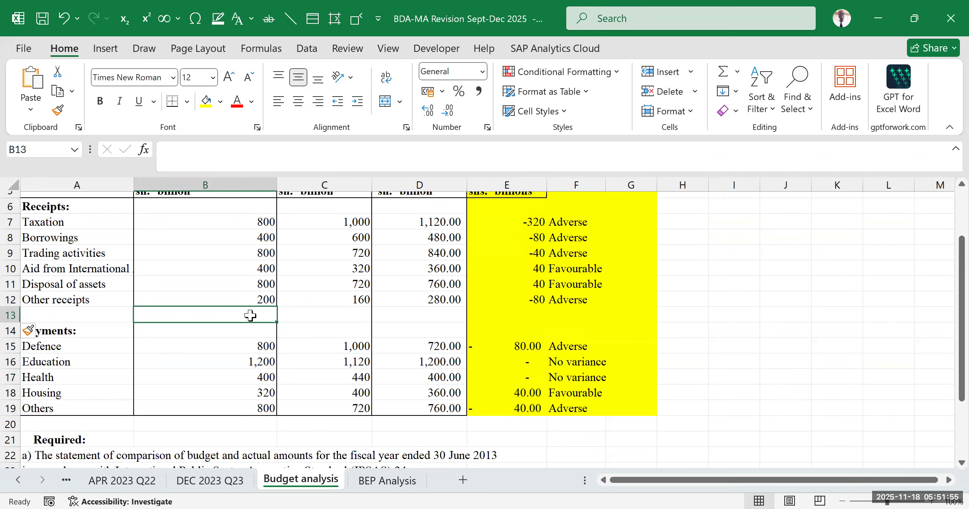
{"action": "right_click", "coordinate": [252, 315]}
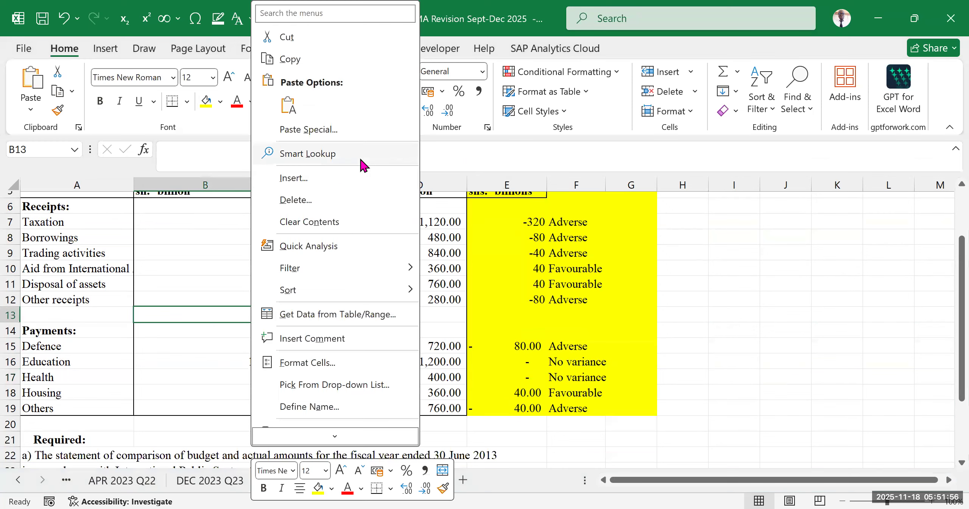
{"action": "left_click", "coordinate": [704, 252]}
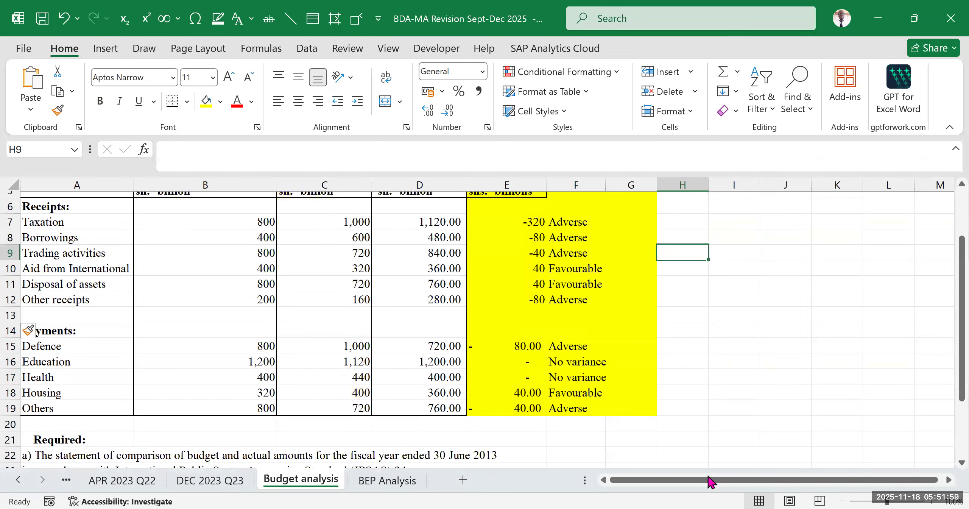
- Label cell A13 "Total receipts" and make cells A13:F13 bold
{"action": "scroll", "coordinate": [514, 329], "scroll_direction": "down", "scroll_amount": 2}
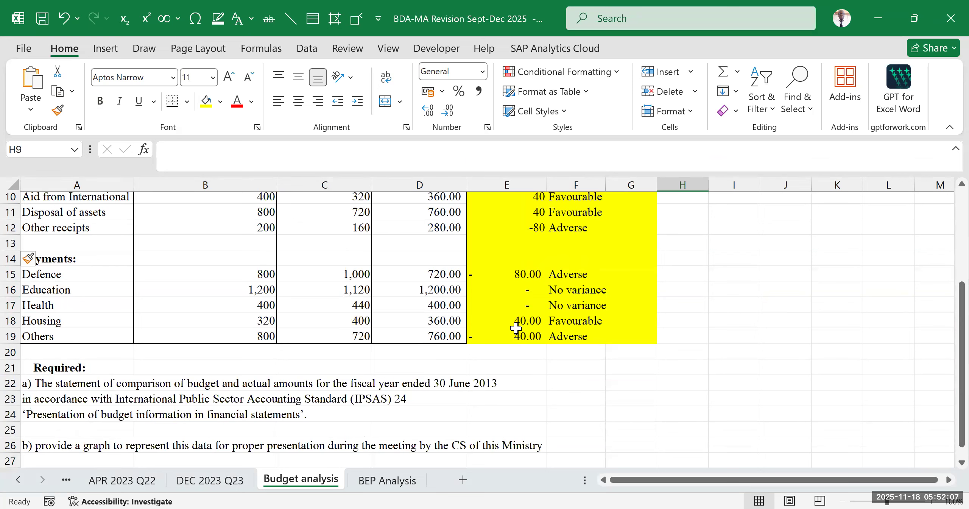
{"action": "scroll", "coordinate": [144, 311], "scroll_direction": "up", "scroll_amount": 2}
{"action": "left_click", "coordinate": [81, 314]}
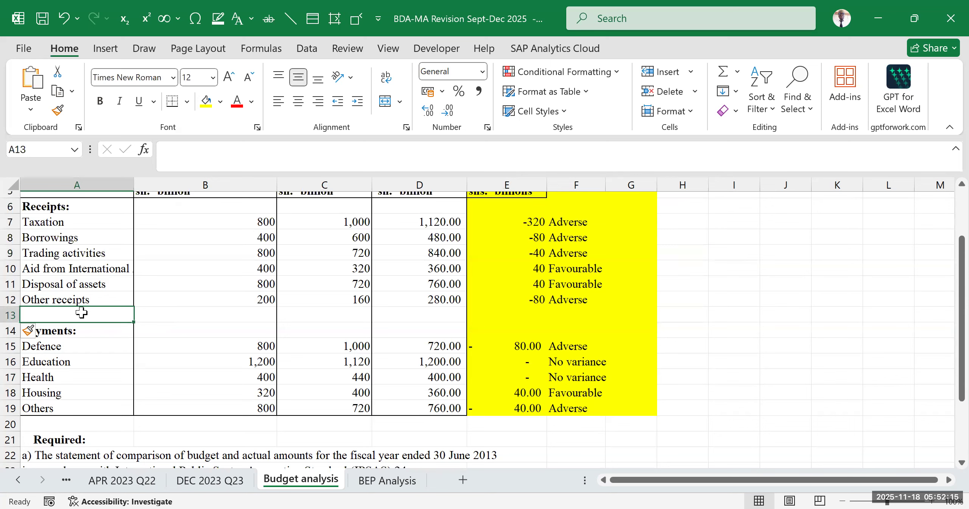
{"action": "type", "text": "Total receipts"}
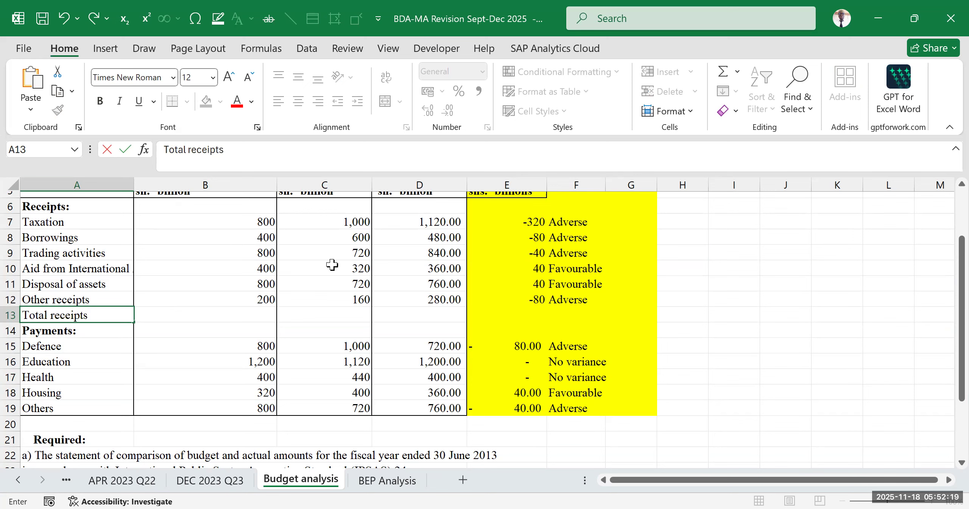
{"action": "left_click", "coordinate": [336, 319]}
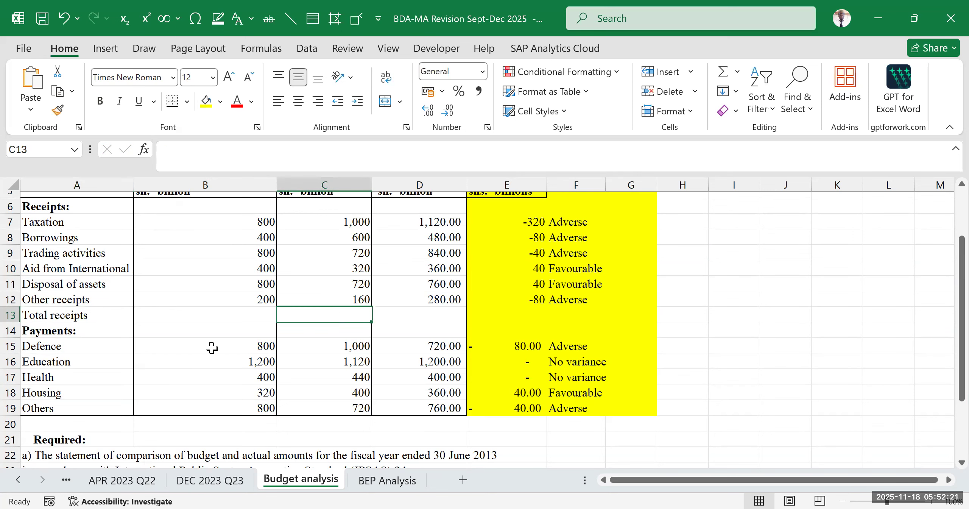
{"action": "left_click_drag", "start_coordinate": [65, 316], "coordinate": [599, 318]}
{"action": "left_click", "coordinate": [100, 103]}
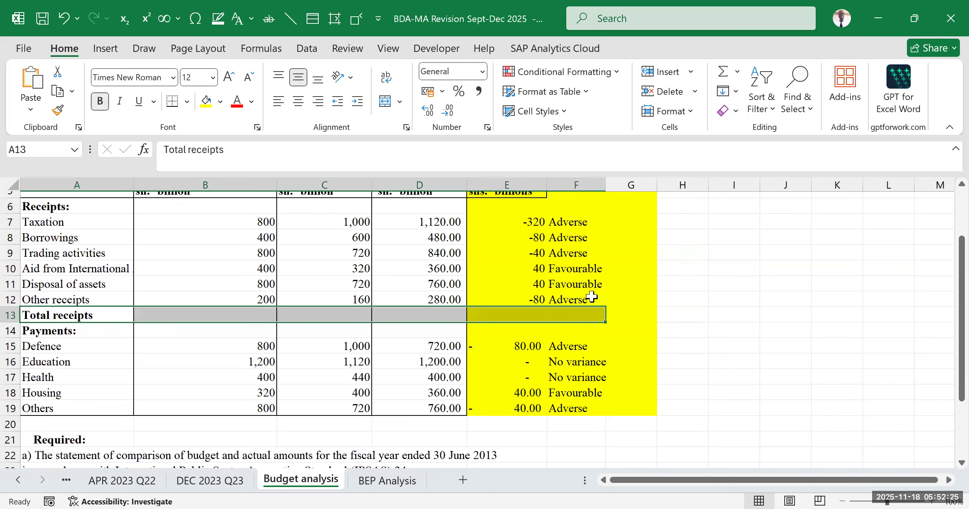
{"action": "left_click", "coordinate": [728, 298]}
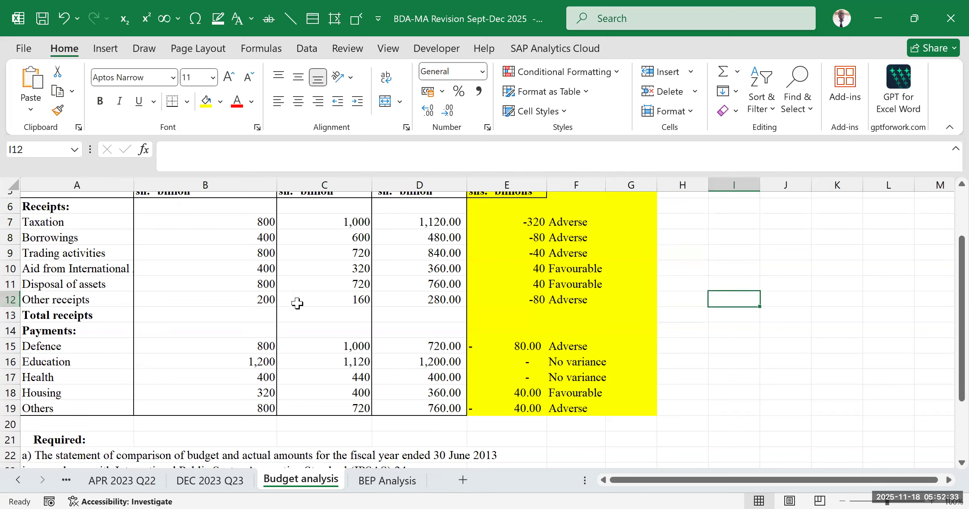
- Total the actual receipts in B13 with the formula =SUM(B7:B12)
{"action": "left_click", "coordinate": [239, 310]}
{"action": "double_click", "coordinate": [238, 309]}
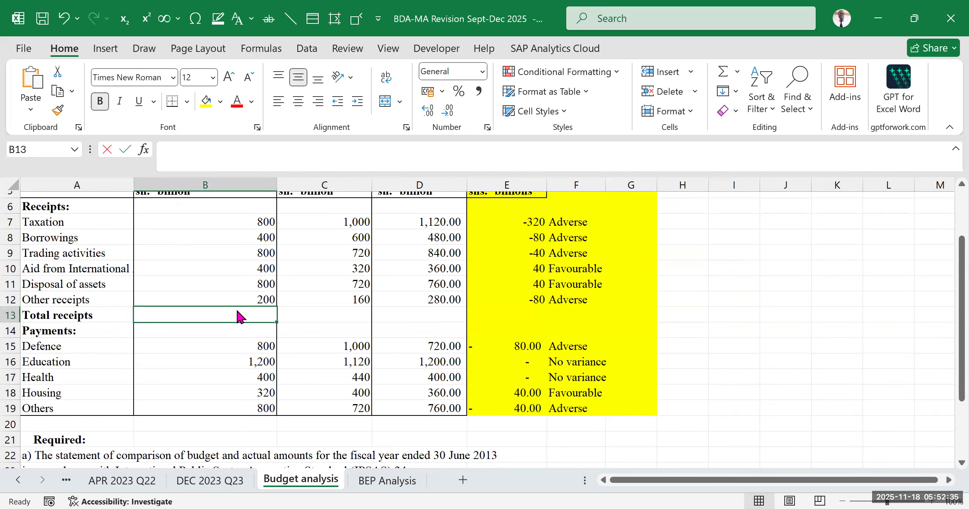
{"action": "type", "text": "3400"}
{"action": "key", "text": "Return"}
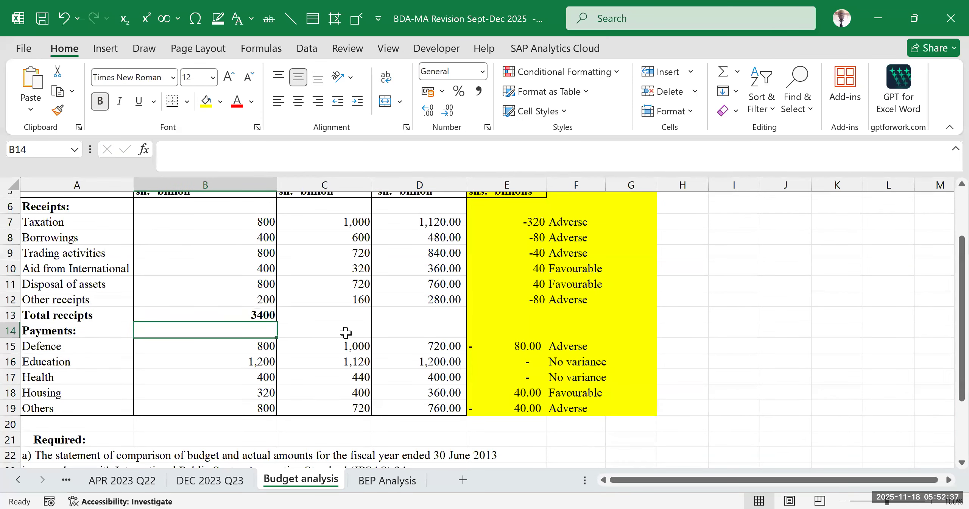
- Copy the total receipts formula from B13 across to the original and final budget columns, C13:D13
{"action": "scroll", "coordinate": [346, 330], "scroll_direction": "up", "scroll_amount": 2}
{"action": "left_click_drag", "start_coordinate": [210, 243], "coordinate": [208, 297]}
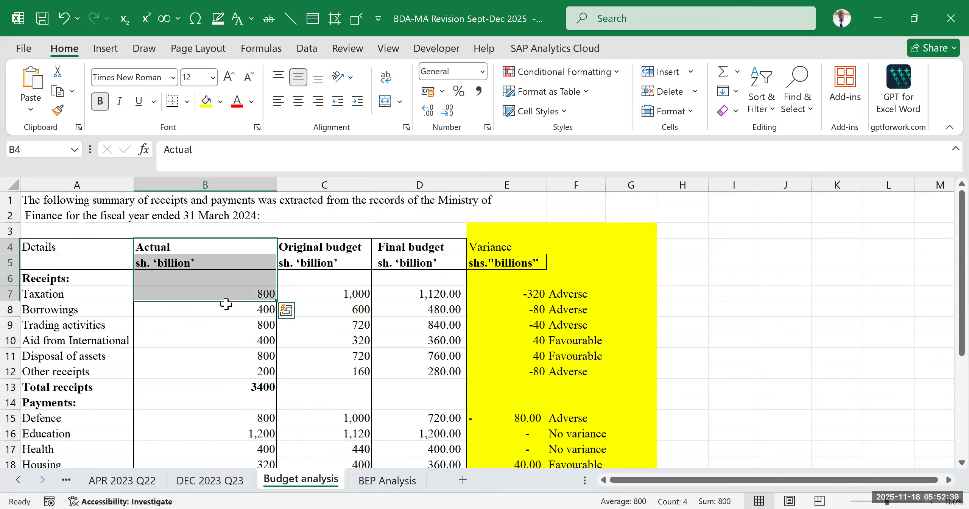
{"action": "scroll", "coordinate": [215, 309], "scroll_direction": "down", "scroll_amount": 2}
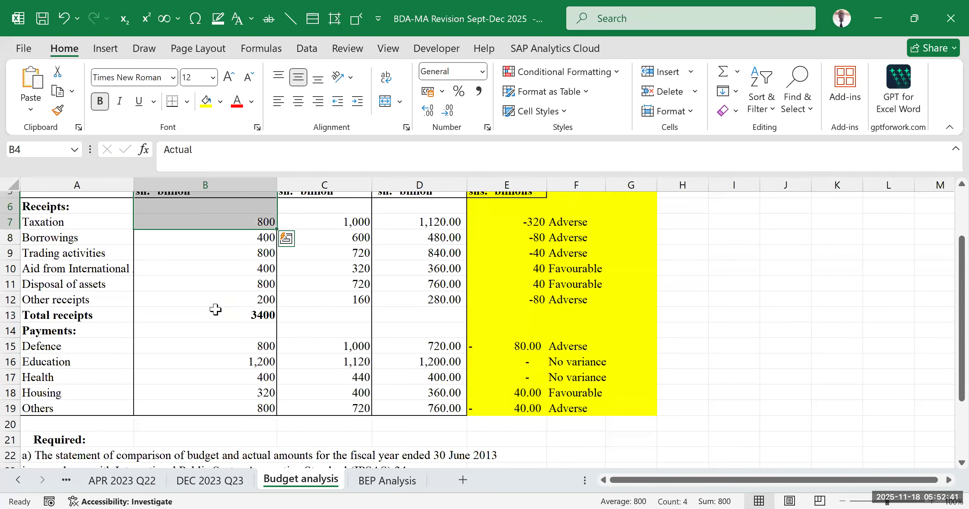
{"action": "left_click", "coordinate": [244, 316]}
{"action": "left_click_drag", "start_coordinate": [276, 321], "coordinate": [464, 322]}
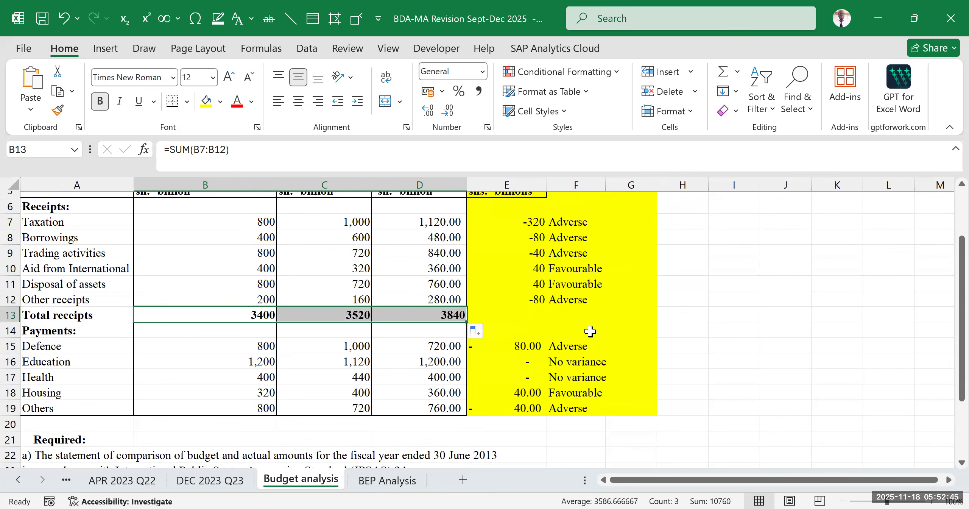
- Fill the Total receipts row, cells A13:D13, with yellow
{"action": "scroll", "coordinate": [590, 331], "scroll_direction": "up", "scroll_amount": 2}
{"action": "left_click", "coordinate": [355, 251]}
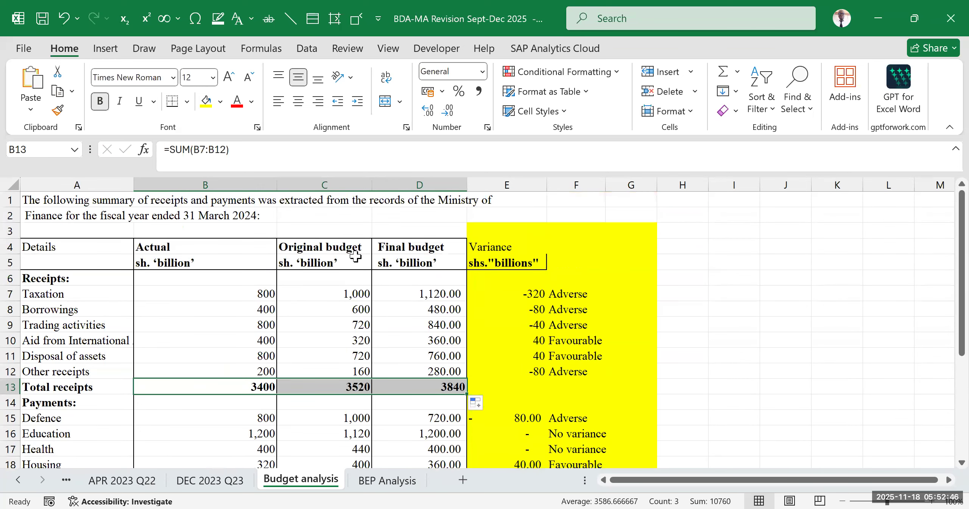
{"action": "left_click", "coordinate": [420, 246]}
{"action": "scroll", "coordinate": [193, 314], "scroll_direction": "down", "scroll_amount": 2}
{"action": "left_click", "coordinate": [76, 314]}
{"action": "left_click_drag", "start_coordinate": [293, 324], "coordinate": [436, 313]}
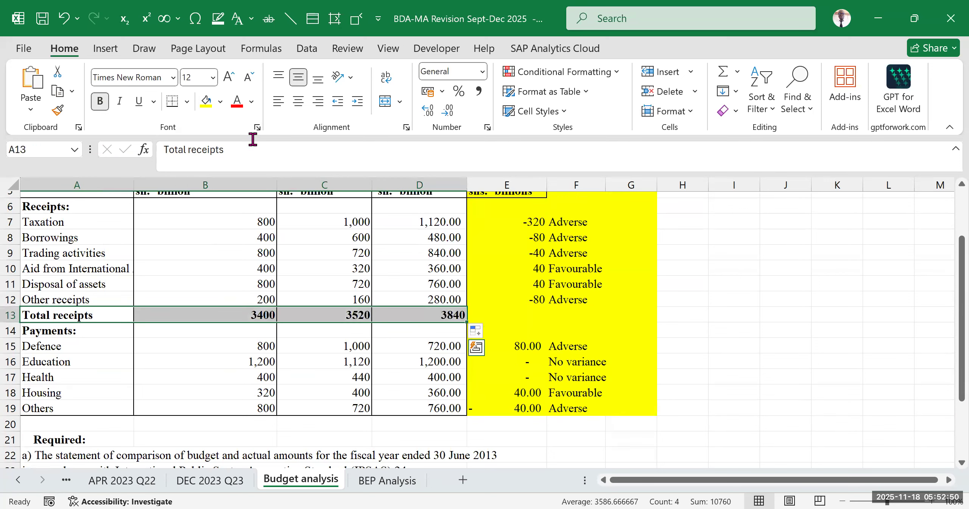
{"action": "left_click", "coordinate": [206, 101]}
{"action": "left_click", "coordinate": [836, 329]}
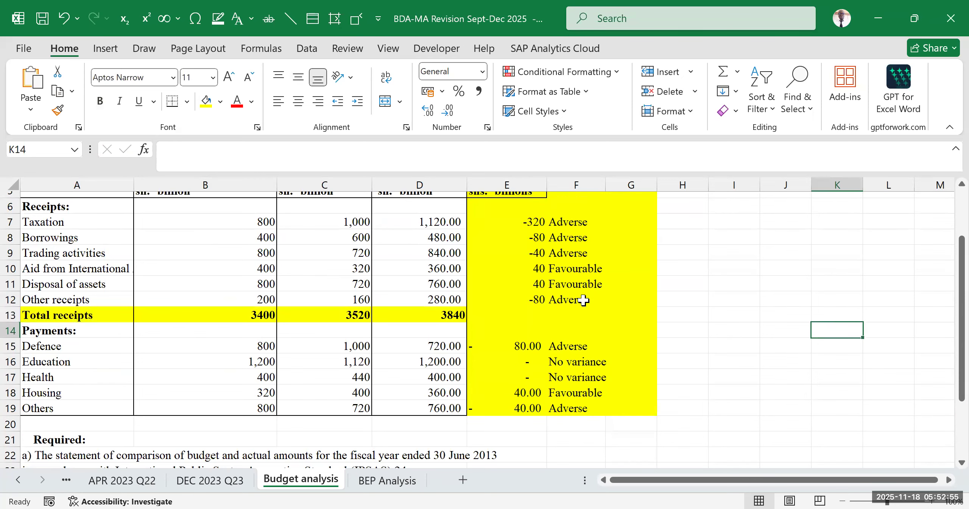
- Insert an extra blank row at row 20, between the Others payments line and the Required heading
{"action": "scroll", "coordinate": [362, 365], "scroll_direction": "down", "scroll_amount": 2}
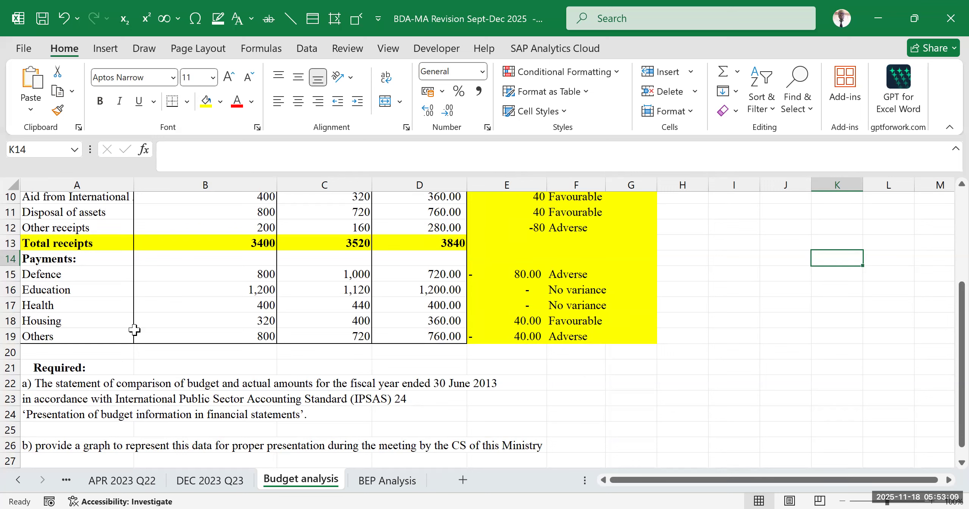
{"action": "left_click", "coordinate": [65, 352]}
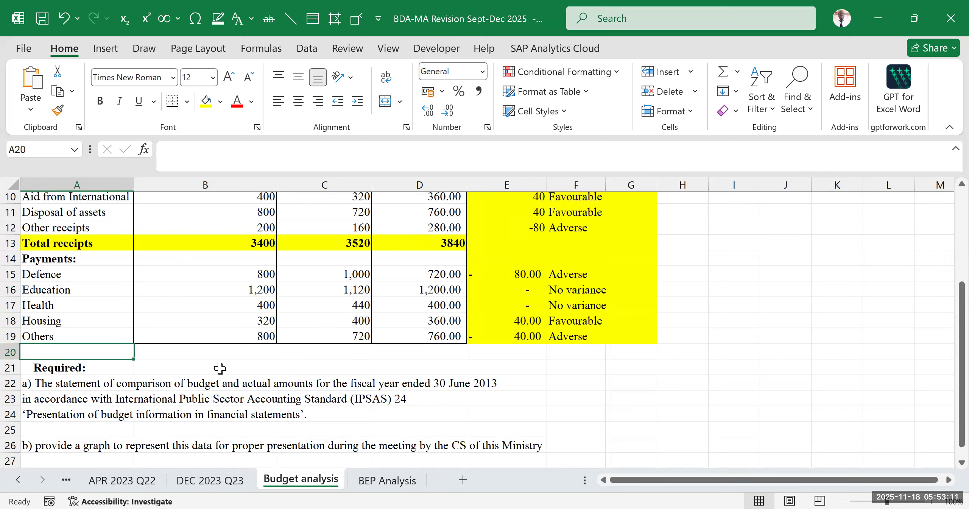
{"action": "left_click", "coordinate": [11, 352]}
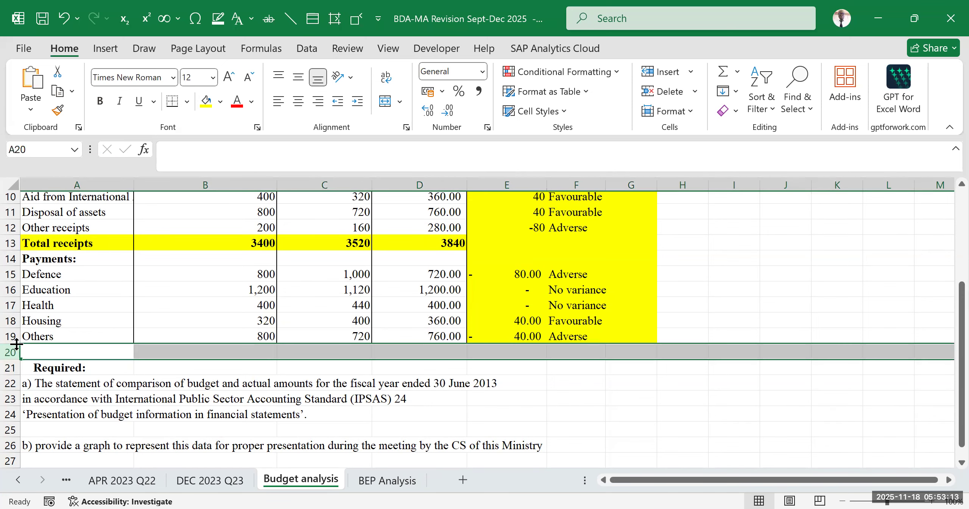
{"action": "key", "text": "ctrl+shift+plus"}
{"action": "left_click", "coordinate": [177, 394]}
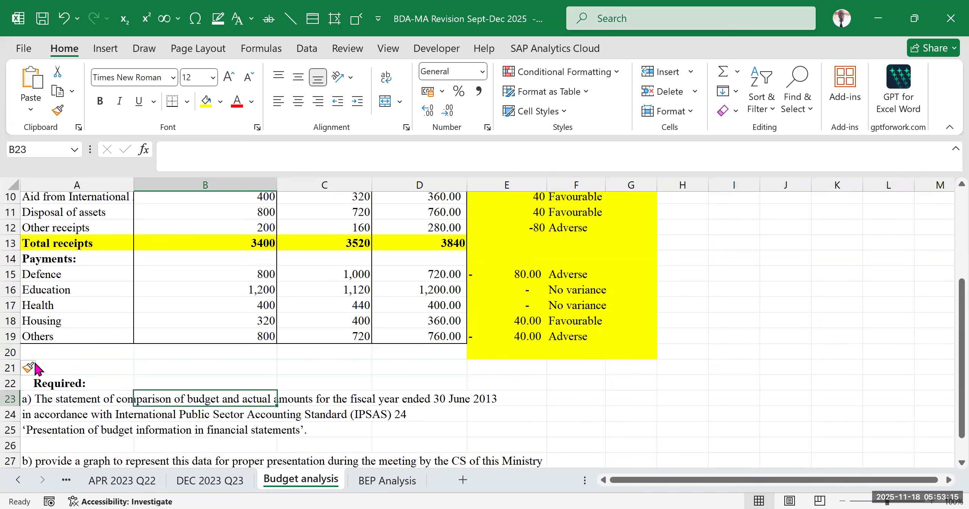
- Enter the label "Total payments" in cell A20, below Others
{"action": "left_click", "coordinate": [53, 349]}
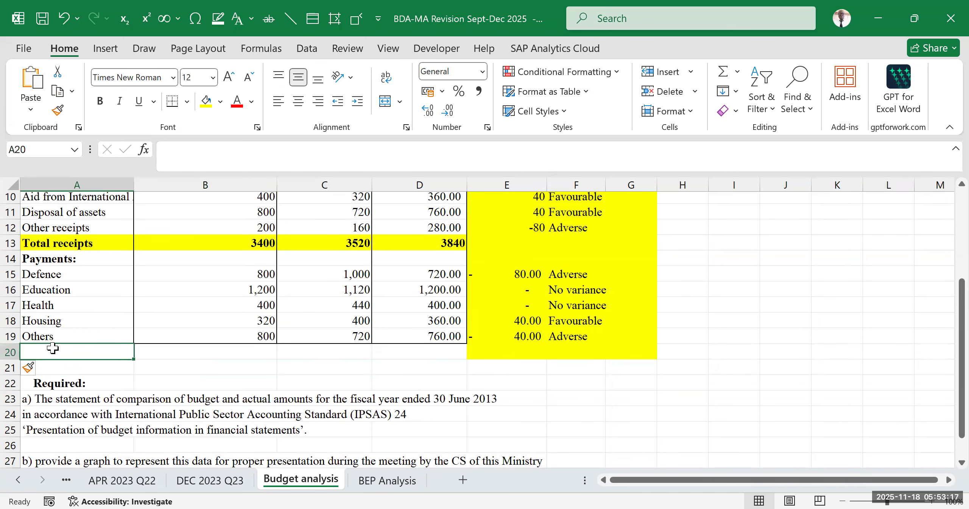
{"action": "type", "text": "Total payment"}
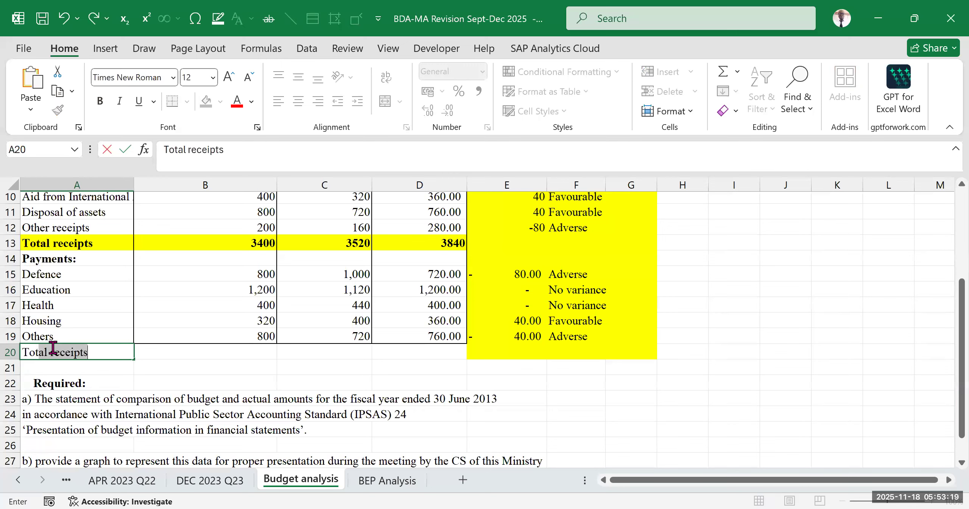
{"action": "type", "text": "s"}
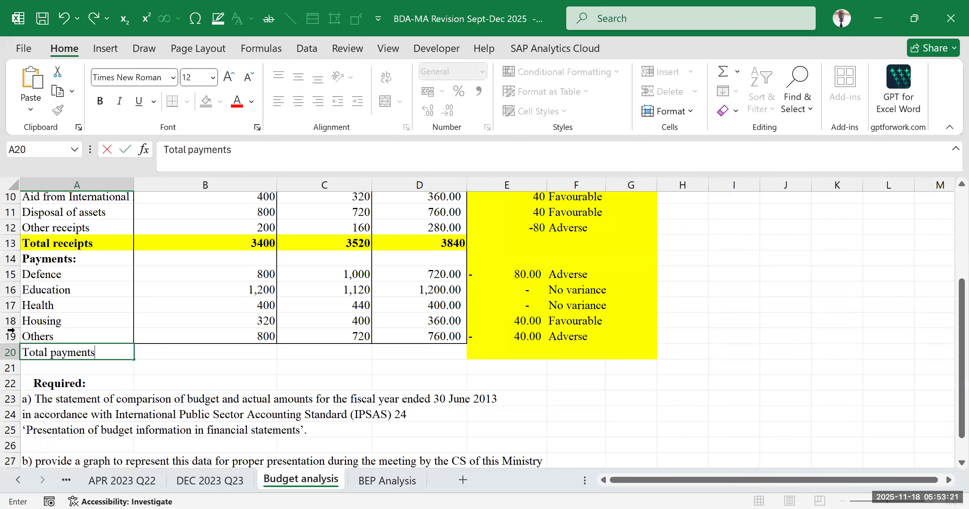
{"action": "left_click", "coordinate": [151, 383]}
- Make the Total payments row, cells A20:D20, bold and fill it with yellow
{"action": "left_click_drag", "start_coordinate": [114, 351], "coordinate": [422, 349]}
{"action": "left_click", "coordinate": [99, 102]}
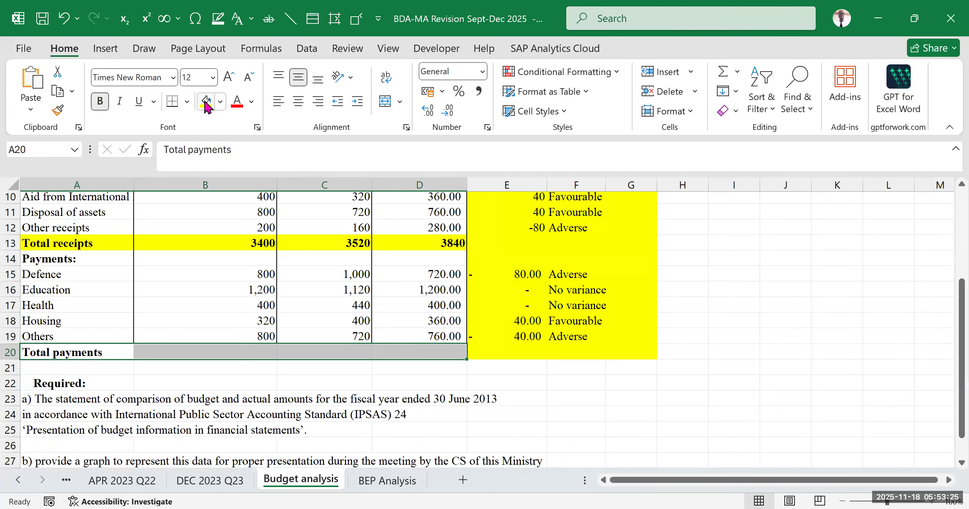
{"action": "left_click", "coordinate": [206, 101]}
{"action": "left_click", "coordinate": [802, 306]}
- Total the actual payments from Defence to Others in cell B20 with AutoSum
{"action": "scroll", "coordinate": [318, 365], "scroll_direction": "up", "scroll_amount": 2}
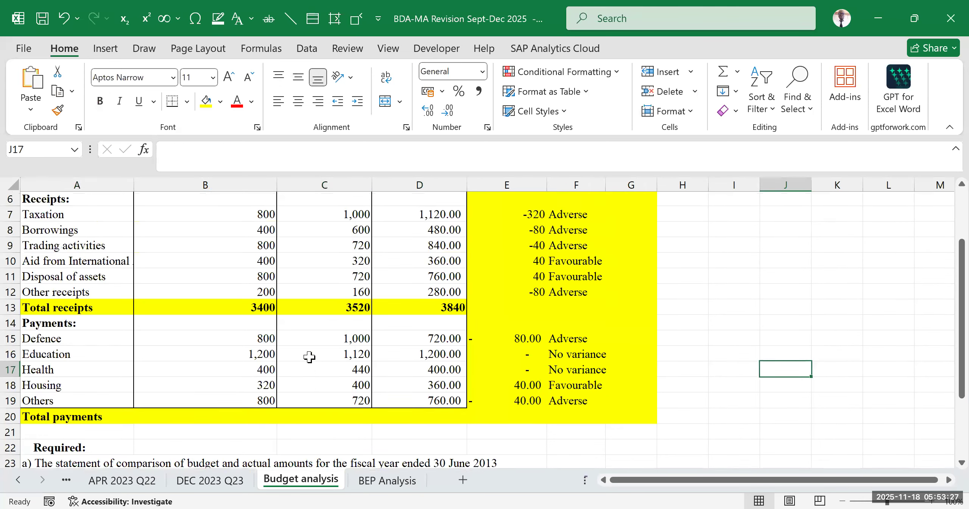
{"action": "left_click", "coordinate": [242, 424]}
{"action": "double_click", "coordinate": [243, 425]}
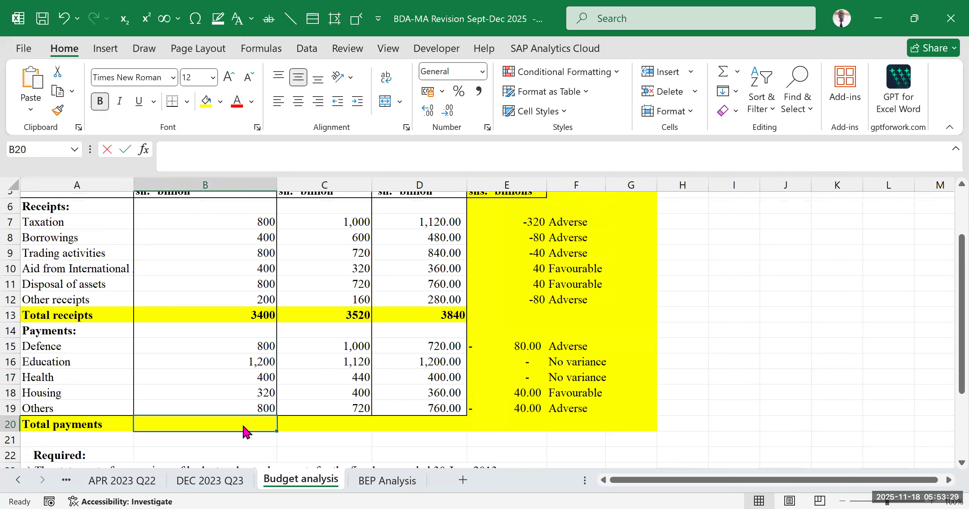
{"action": "key", "text": "alt+equal"}
{"action": "key", "text": "Return"}
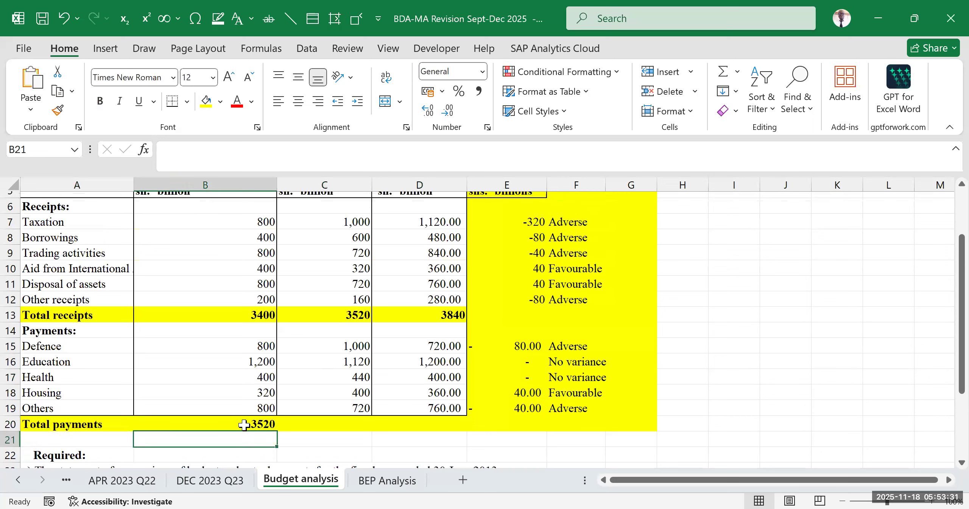
- Copy the actual payments total in B20 across to the original and final budget columns, C20:D20
{"action": "left_click", "coordinate": [248, 425]}
{"action": "left_click_drag", "start_coordinate": [277, 430], "coordinate": [464, 424]}
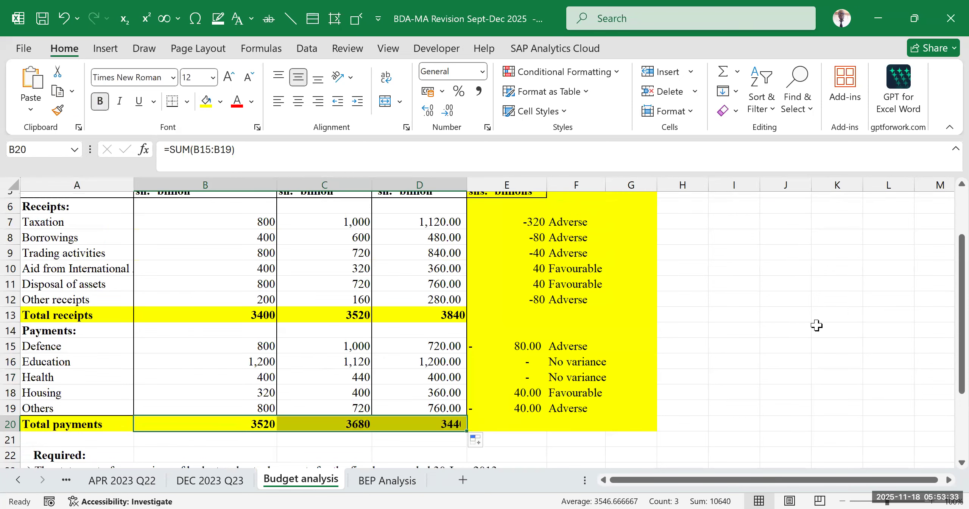
{"action": "left_click", "coordinate": [797, 325]}
- Review the variances and their labels, along with the Actual, Original budget and Final budget columns and their totals
{"action": "scroll", "coordinate": [450, 320], "scroll_direction": "down", "scroll_amount": 2}
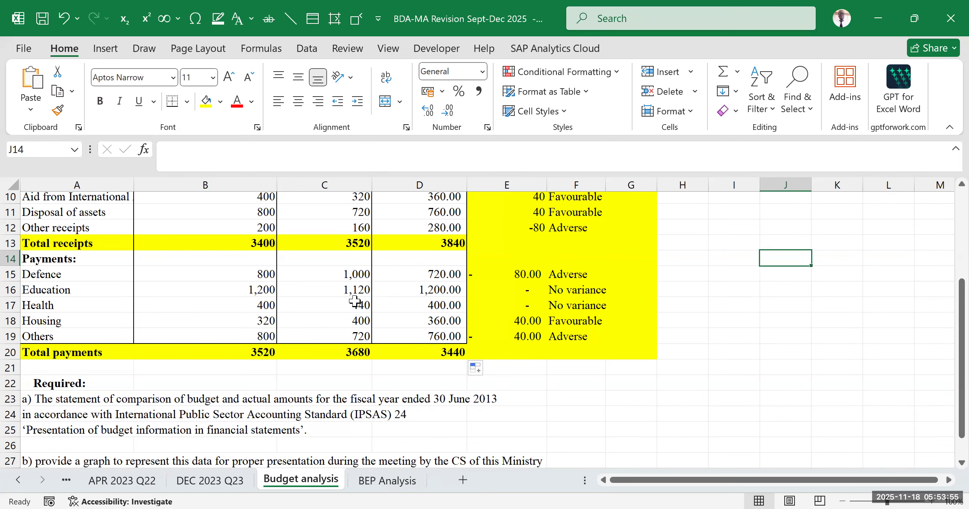
{"action": "scroll", "coordinate": [385, 280], "scroll_direction": "up", "scroll_amount": 3}
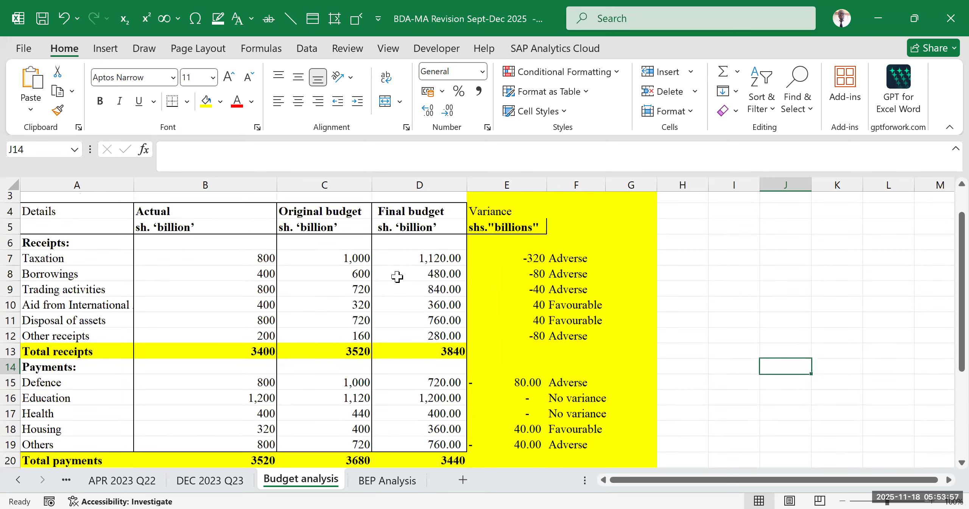
{"action": "scroll", "coordinate": [199, 284], "scroll_direction": "down", "scroll_amount": 2}
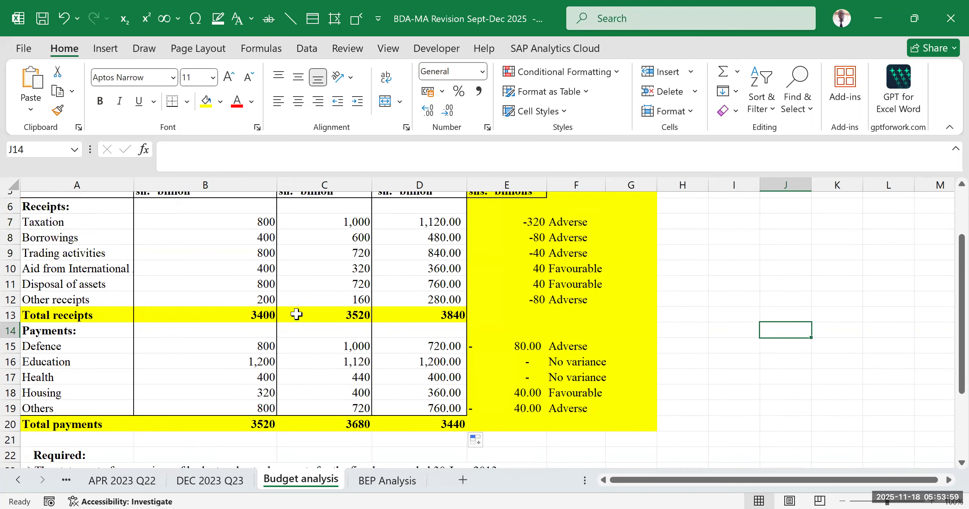
{"action": "scroll", "coordinate": [295, 307], "scroll_direction": "up", "scroll_amount": 2}
{"action": "left_click_drag", "start_coordinate": [515, 252], "coordinate": [591, 470]}
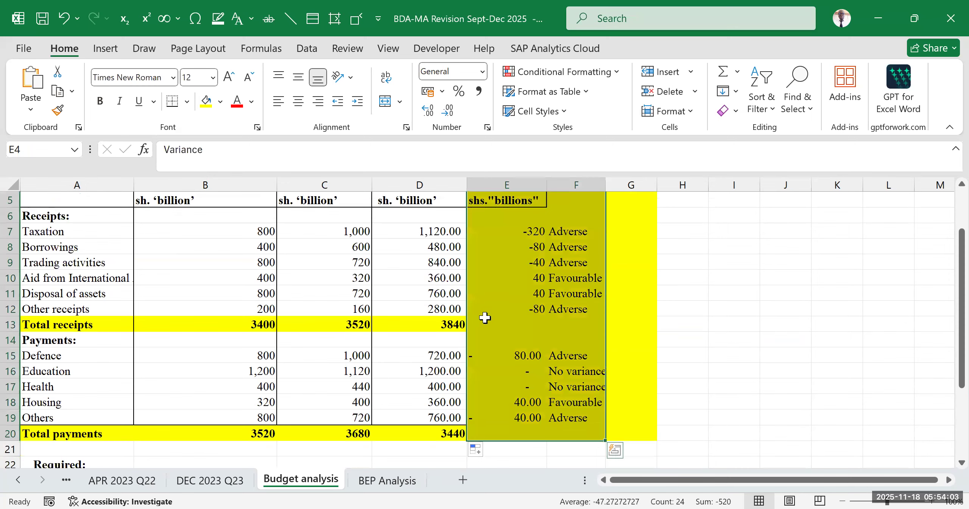
{"action": "left_click", "coordinate": [670, 307]}
{"action": "scroll", "coordinate": [426, 341], "scroll_direction": "up", "scroll_amount": 2}
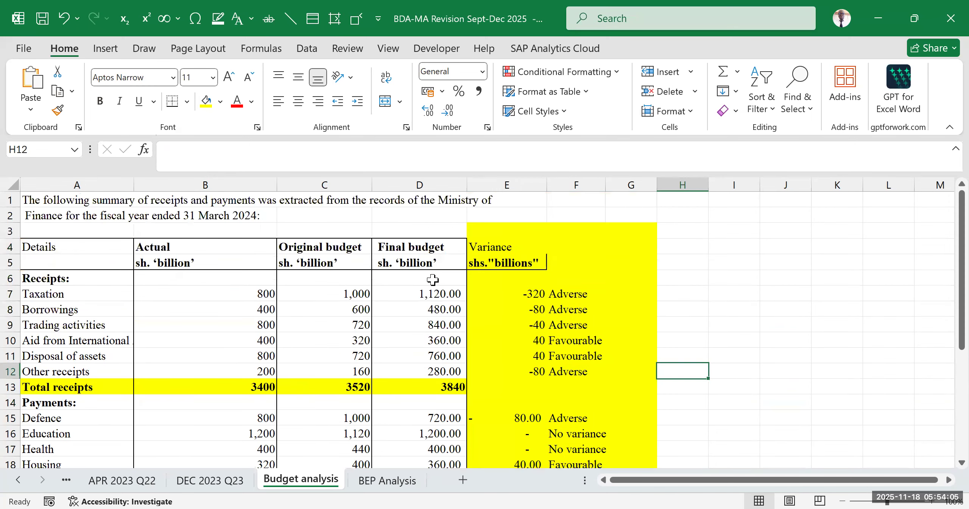
{"action": "left_click", "coordinate": [423, 244]}
{"action": "left_click", "coordinate": [175, 247]}
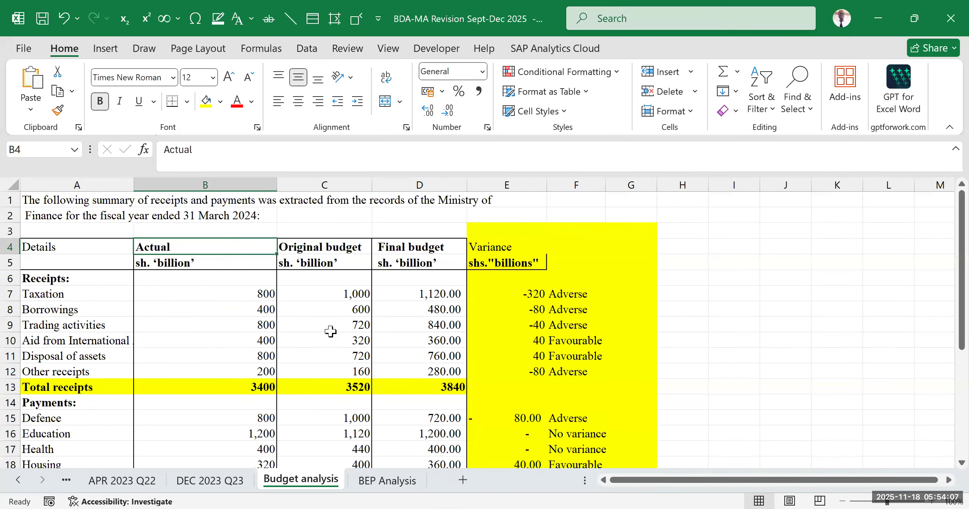
{"action": "scroll", "coordinate": [197, 285], "scroll_direction": "down", "scroll_amount": 2}
{"action": "left_click_drag", "start_coordinate": [196, 253], "coordinate": [197, 322]}
{"action": "left_click_drag", "start_coordinate": [340, 251], "coordinate": [333, 320]}
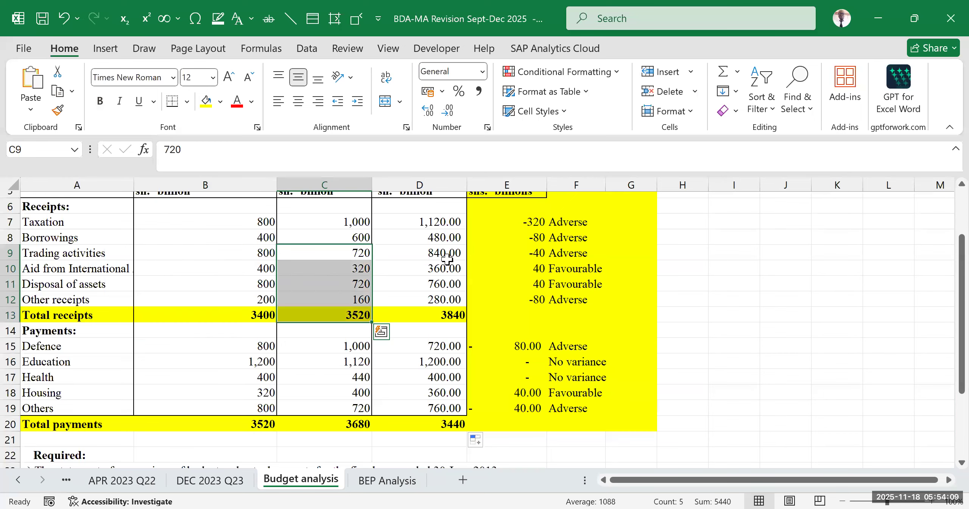
{"action": "left_click_drag", "start_coordinate": [435, 253], "coordinate": [451, 318]}
{"action": "scroll", "coordinate": [237, 331], "scroll_direction": "down", "scroll_amount": 2}
{"action": "scroll", "coordinate": [201, 338], "scroll_direction": "up", "scroll_amount": 2}
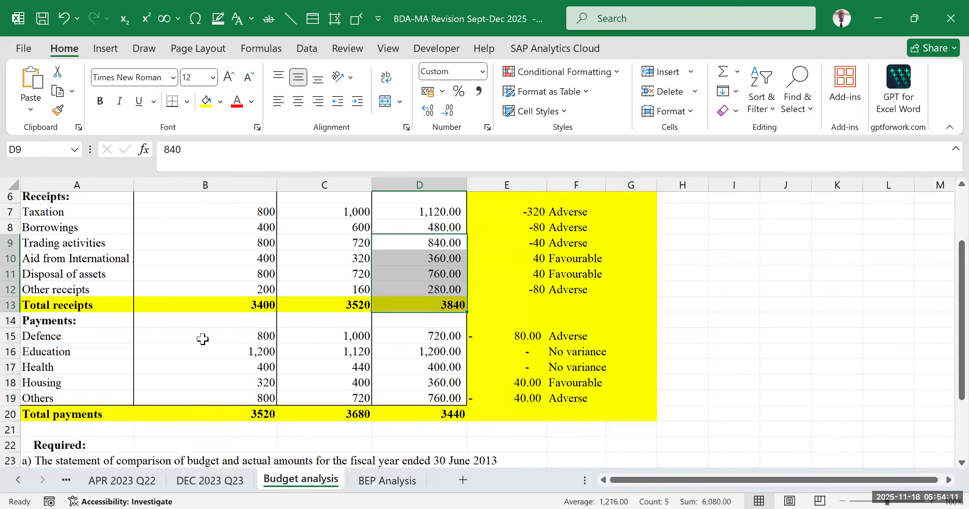
- Compare the actual receipts with the actual payments, including the Total receipts and Total payments in column B
{"action": "scroll", "coordinate": [201, 338], "scroll_direction": "up", "scroll_amount": 2}
{"action": "left_click", "coordinate": [201, 339]}
{"action": "left_click_drag", "start_coordinate": [204, 246], "coordinate": [220, 358]}
{"action": "scroll", "coordinate": [220, 357], "scroll_direction": "down", "scroll_amount": 2}
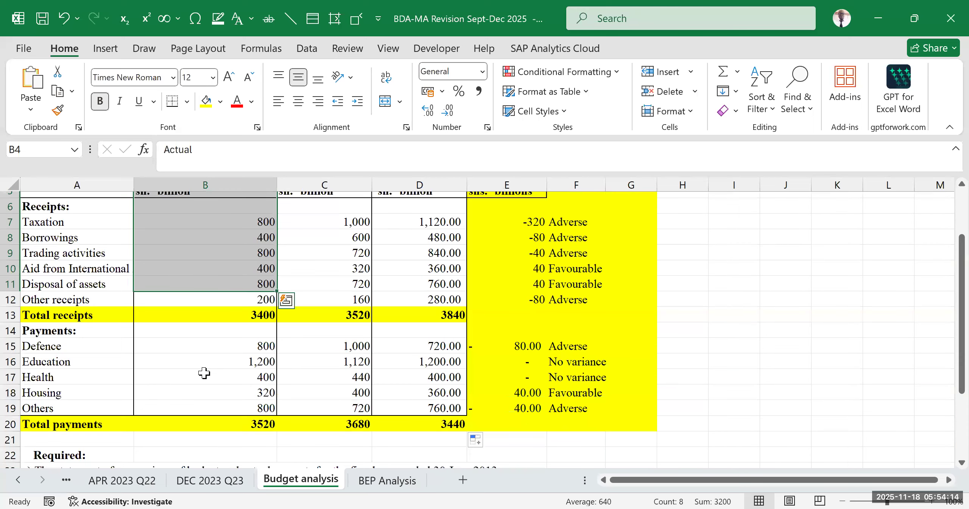
{"action": "left_click", "coordinate": [199, 310]}
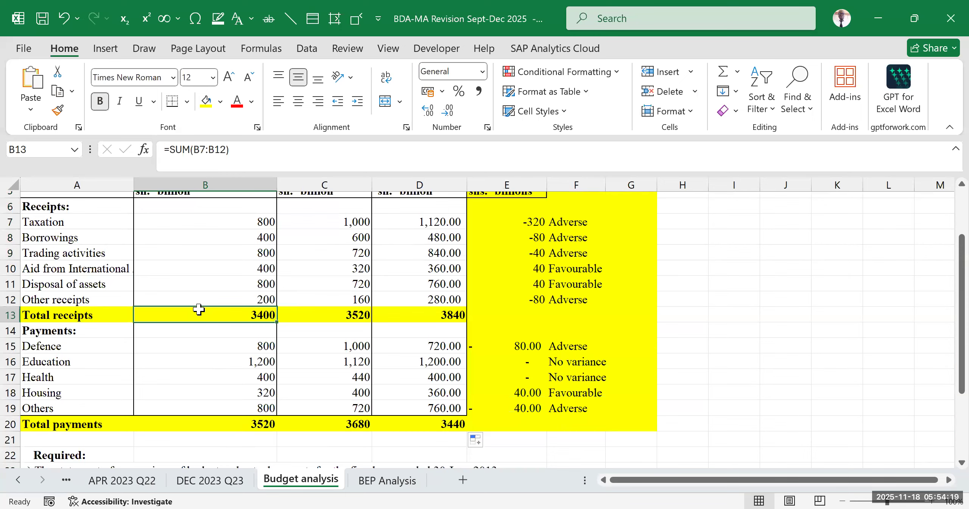
{"action": "scroll", "coordinate": [201, 305], "scroll_direction": "up", "scroll_amount": 2}
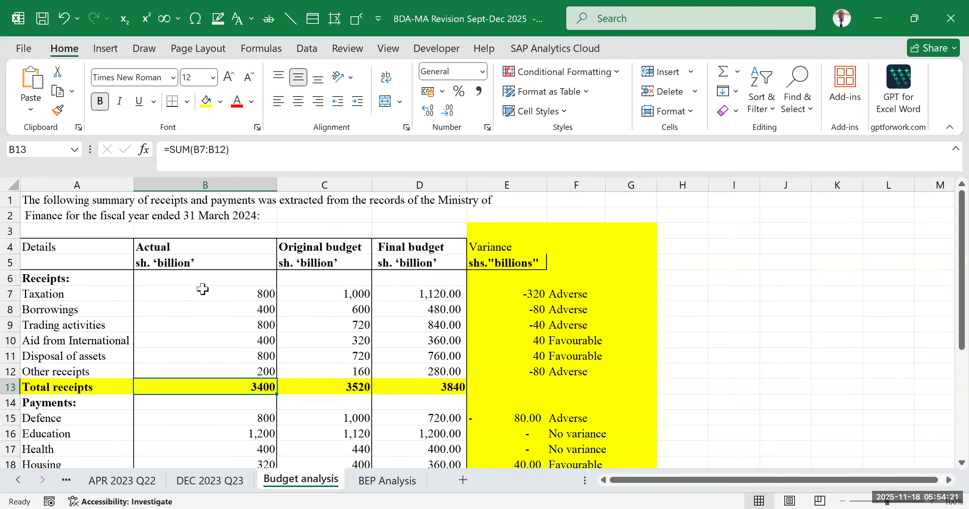
{"action": "scroll", "coordinate": [201, 280], "scroll_direction": "down", "scroll_amount": 3}
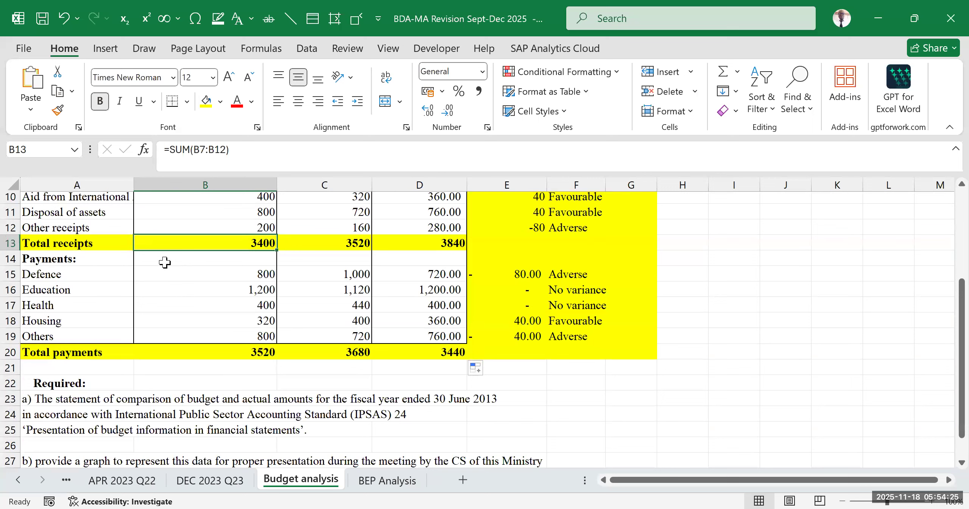
{"action": "left_click", "coordinate": [250, 352]}
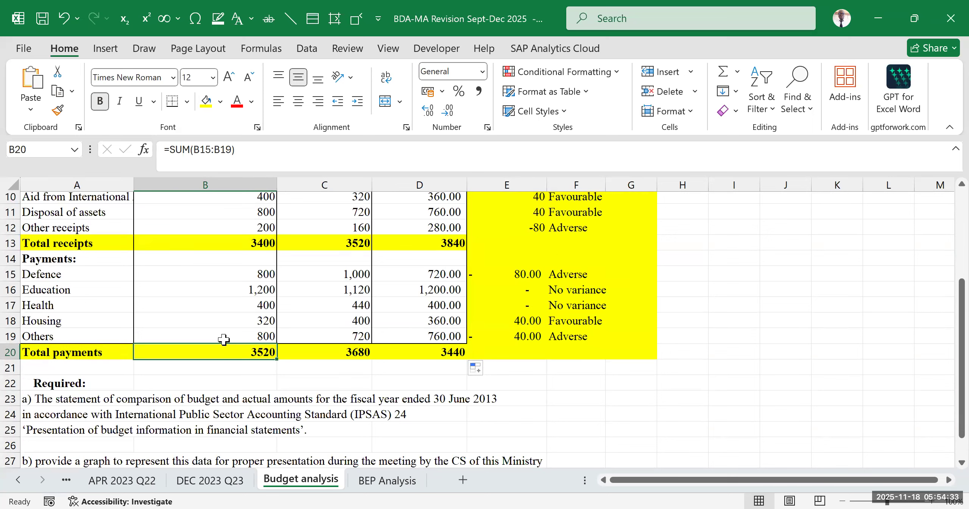
{"action": "scroll", "coordinate": [208, 326], "scroll_direction": "up", "scroll_amount": 3}
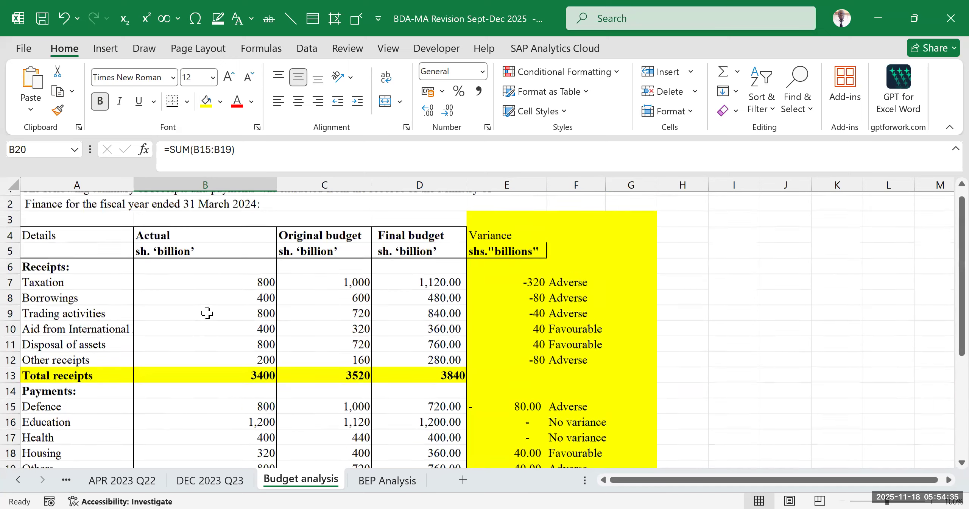
{"action": "scroll", "coordinate": [210, 287], "scroll_direction": "down", "scroll_amount": 2}
{"action": "left_click_drag", "start_coordinate": [203, 233], "coordinate": [280, 374]}
{"action": "left_click", "coordinate": [208, 232]}
{"action": "left_click", "coordinate": [202, 211]}
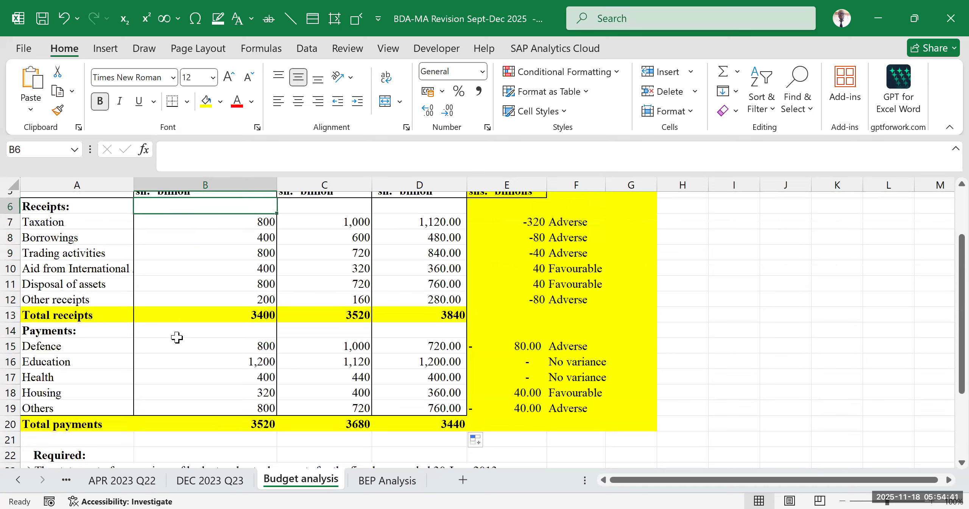
{"action": "left_click", "coordinate": [165, 363]}
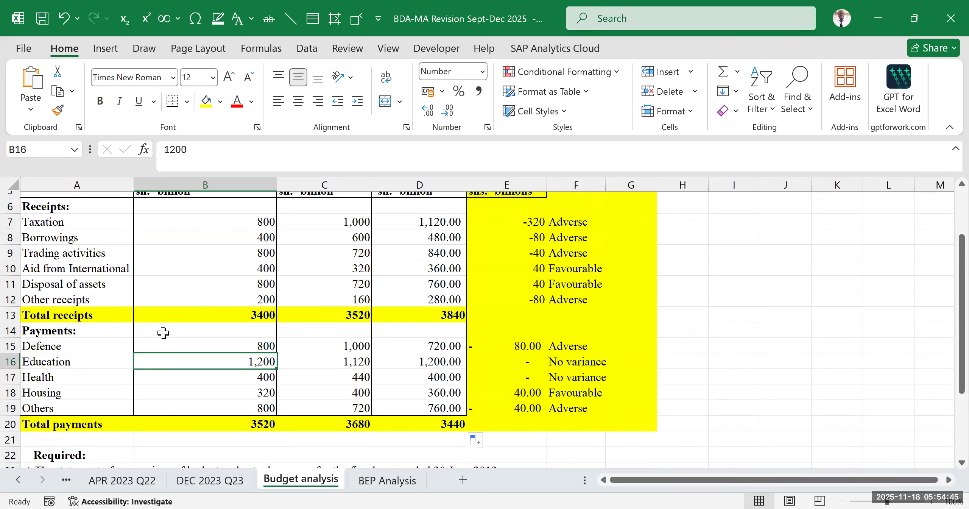
{"action": "left_click", "coordinate": [184, 237]}
{"action": "left_click", "coordinate": [191, 363]}
{"action": "scroll", "coordinate": [9, 439], "scroll_direction": "down", "scroll_amount": 2}
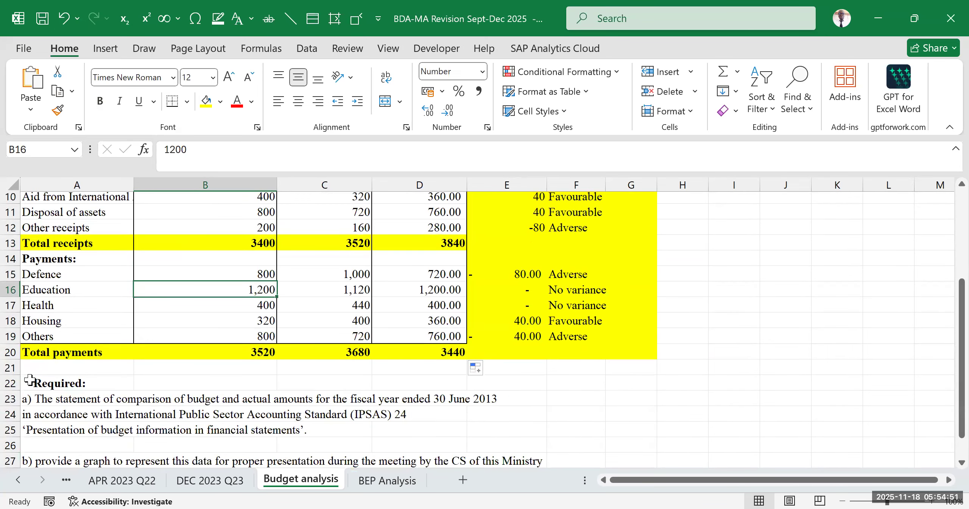
- Insert a blank row at row 21, directly below the Total payments row
{"action": "left_click", "coordinate": [10, 367]}
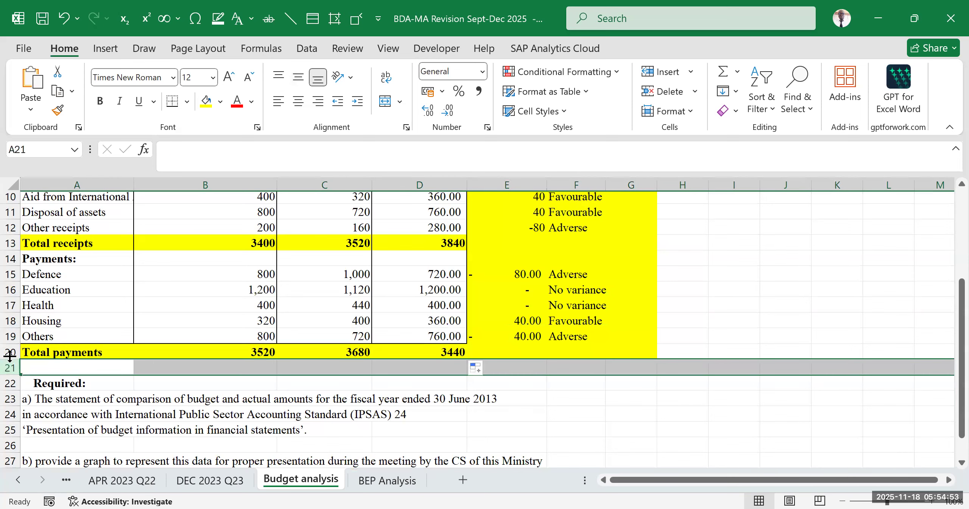
{"action": "key", "text": "ctrl+shift+plus"}
{"action": "left_click", "coordinate": [303, 382]}
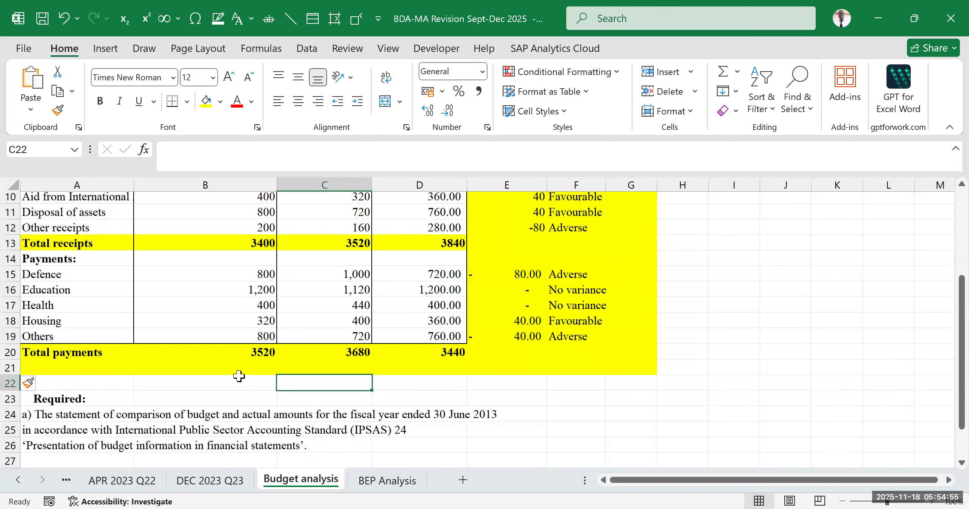
- Enter the label "Surplus/Deficit" in cell A21, below Total payments
{"action": "left_click", "coordinate": [88, 364]}
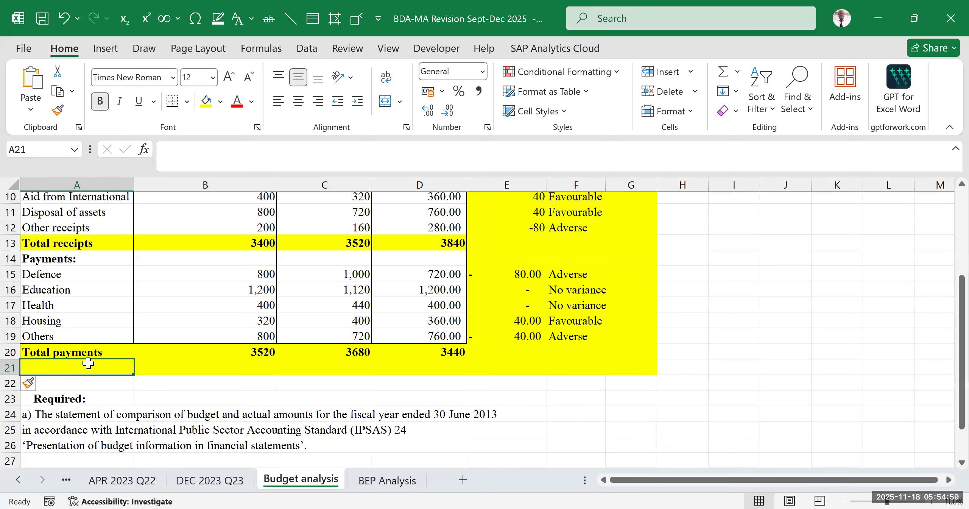
{"action": "type", "text": "Surplus/Deficit"}
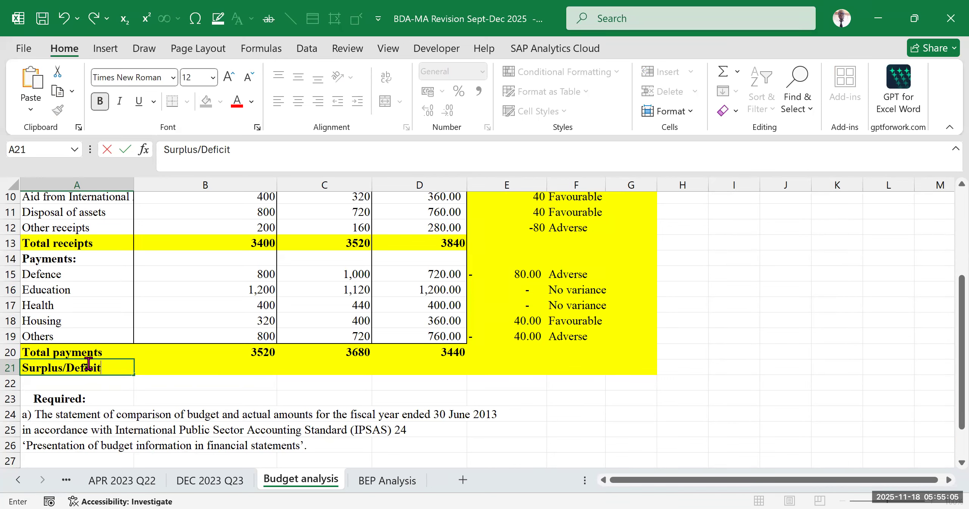
{"action": "left_click_drag", "start_coordinate": [484, 380], "coordinate": [478, 370]}
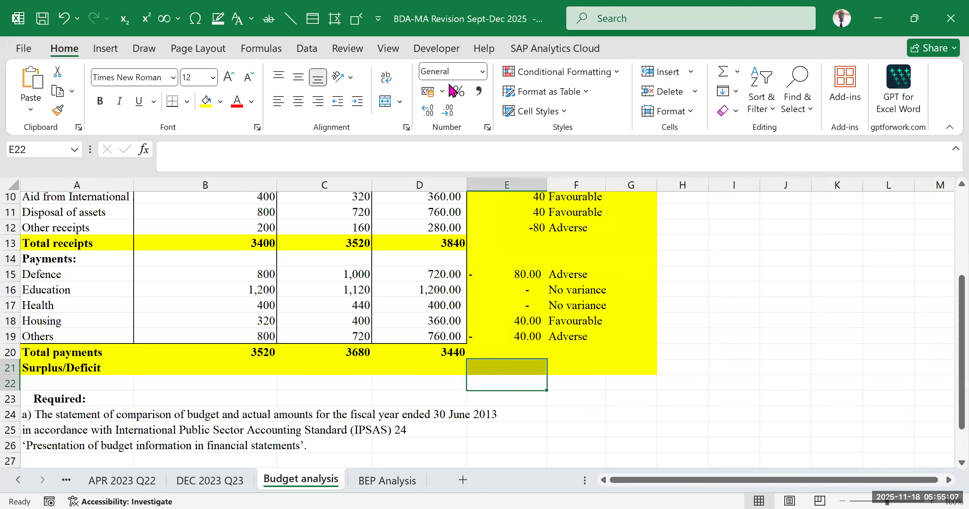
{"action": "left_click", "coordinate": [235, 368]}
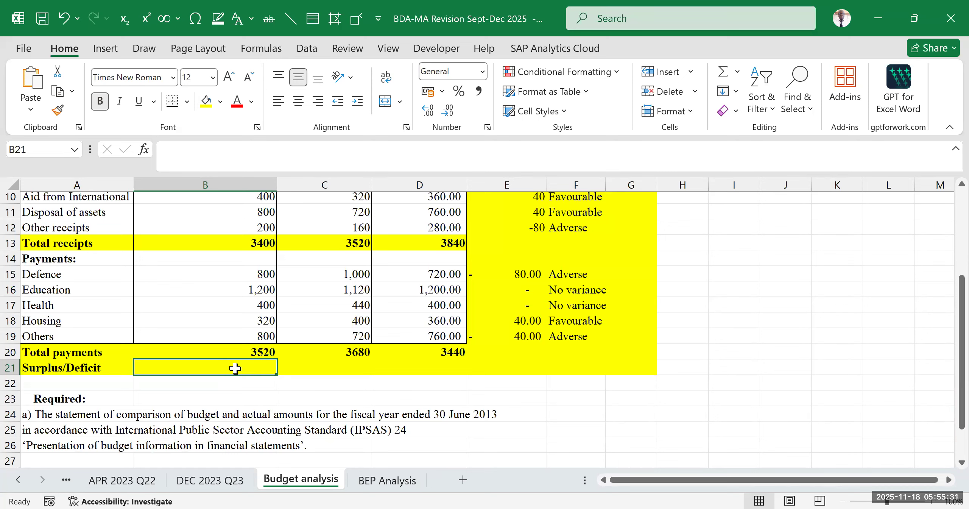
- Enter the example amount 30000 in cell J15, in the blank area beside the table
{"action": "left_click", "coordinate": [844, 329]}
{"action": "left_click", "coordinate": [802, 269]}
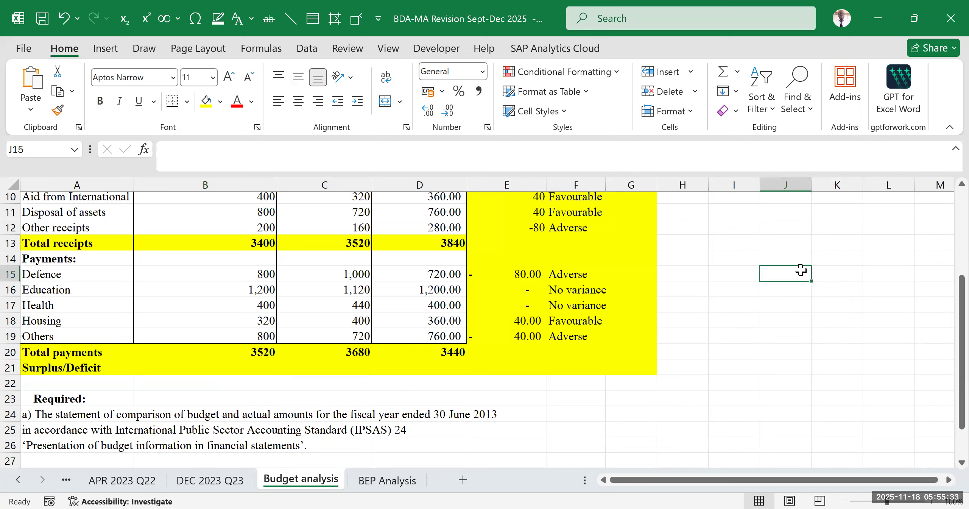
{"action": "type", "text": "30000"}
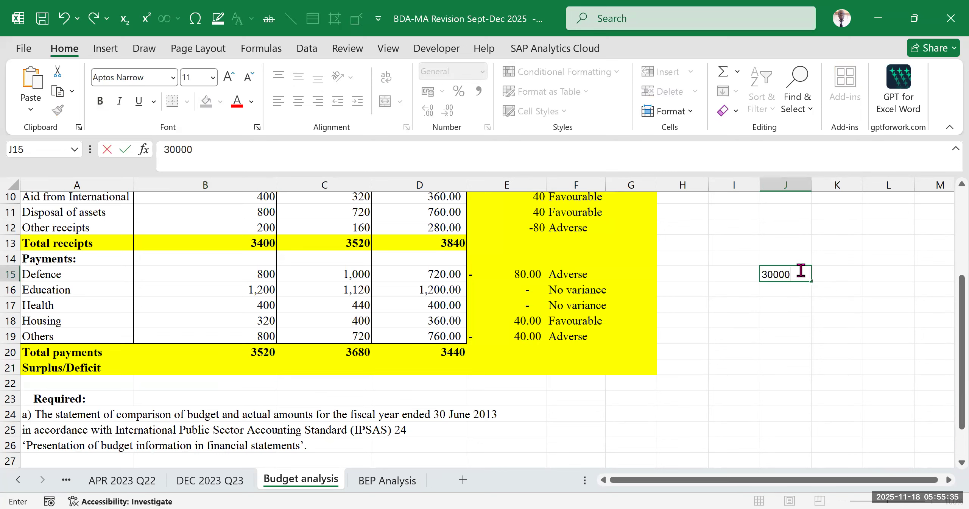
{"action": "left_click", "coordinate": [843, 325]}
{"action": "left_click", "coordinate": [796, 273]}
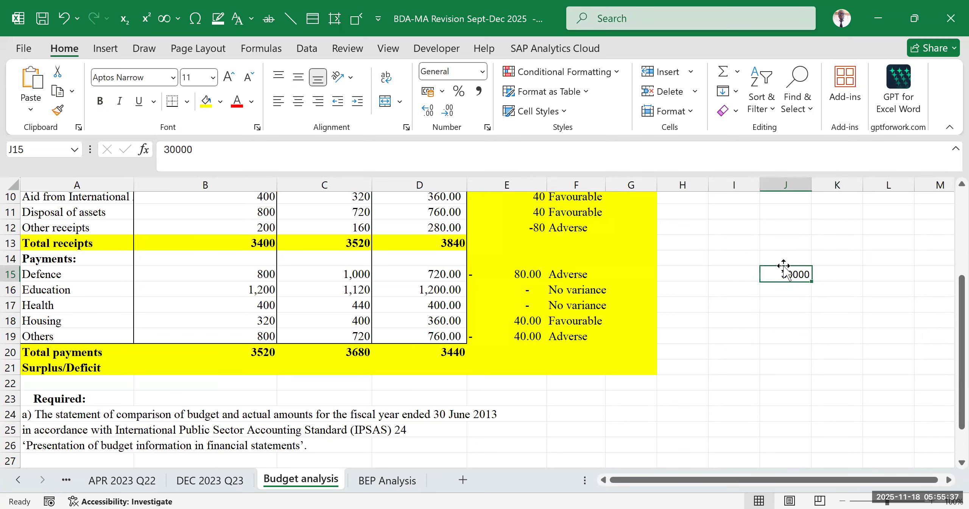
{"action": "left_click", "coordinate": [833, 337]}
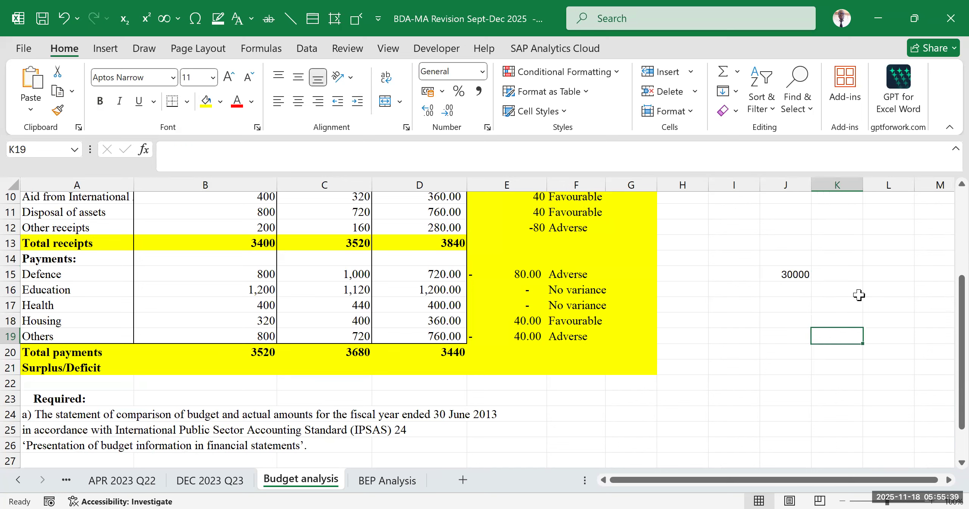
- Enter the second example amount 65000 in cell K15, beside the first one
{"action": "left_click", "coordinate": [855, 271]}
{"action": "type", "text": "65000"}
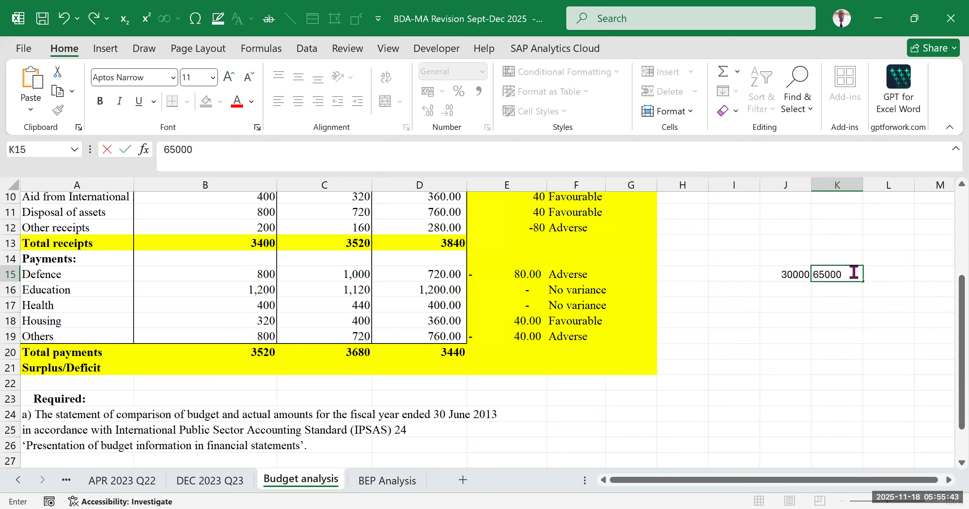
{"action": "left_click", "coordinate": [897, 309]}
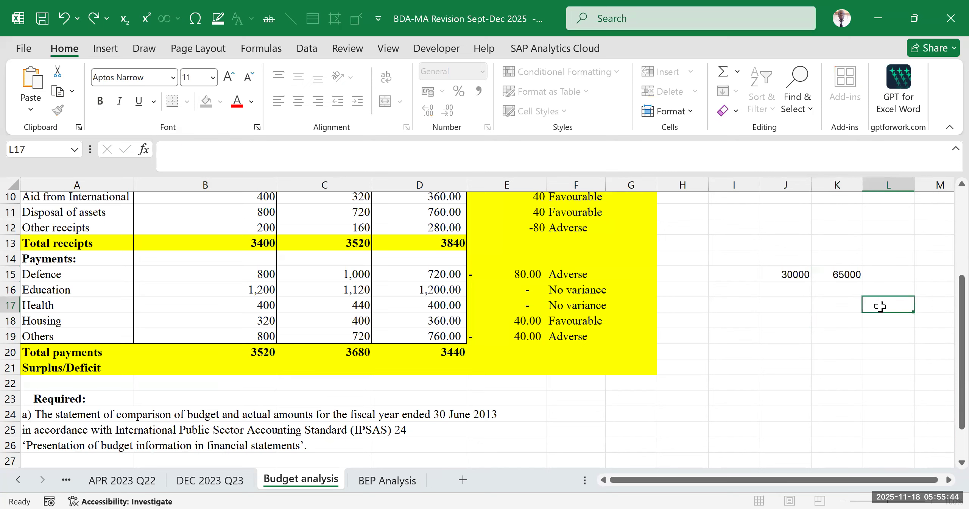
{"action": "left_click", "coordinate": [861, 276]}
{"action": "left_click", "coordinate": [786, 274]}
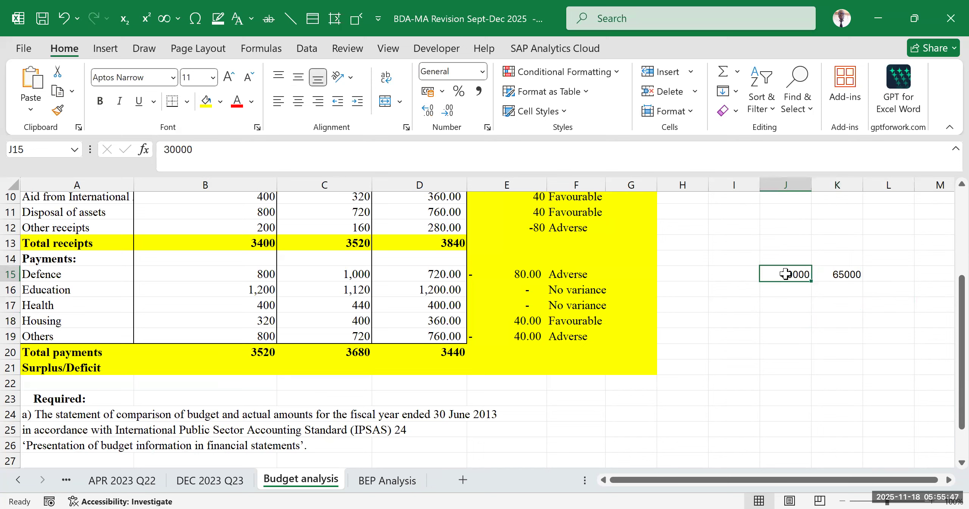
{"action": "left_click", "coordinate": [838, 307]}
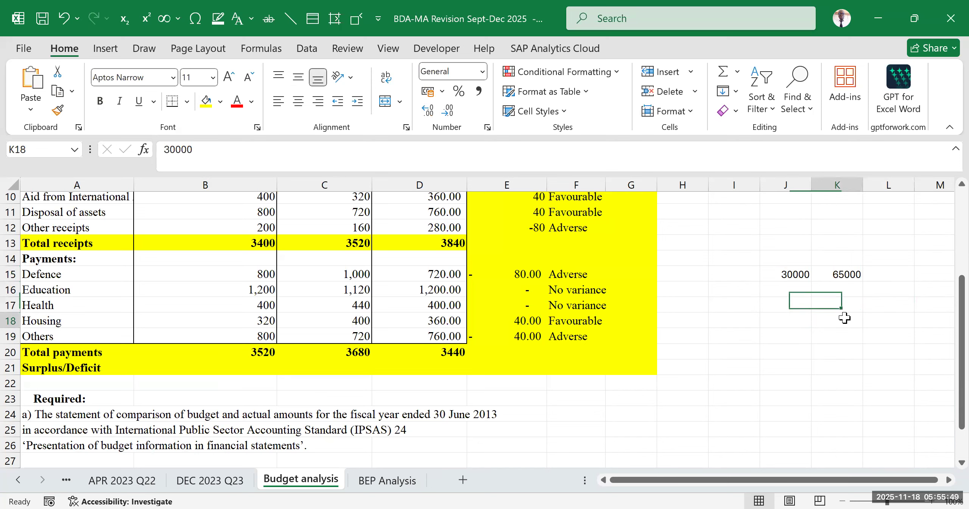
{"action": "left_click_drag", "start_coordinate": [791, 275], "coordinate": [849, 276]}
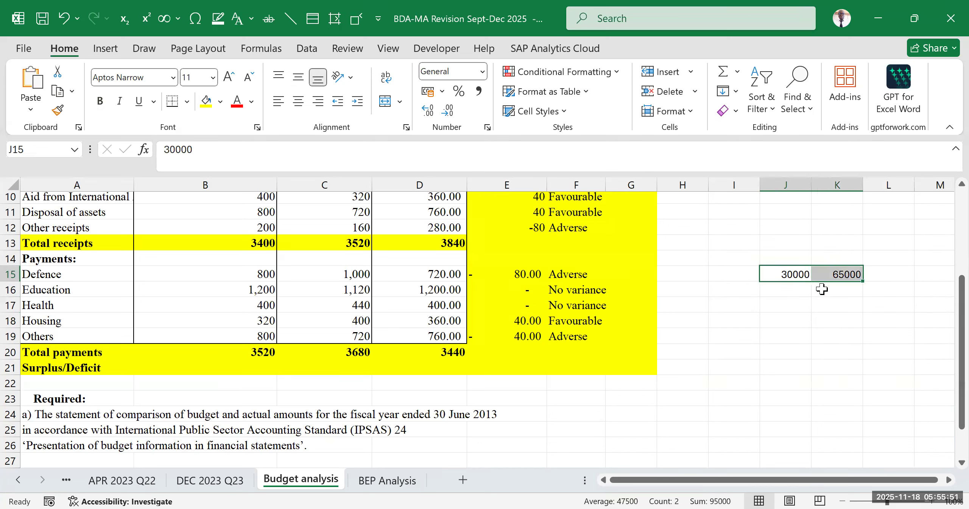
- Enter the label "mshwari" in cell J16, below the 30000 amount
{"action": "left_click", "coordinate": [784, 291]}
{"action": "type", "text": "mshwari"}
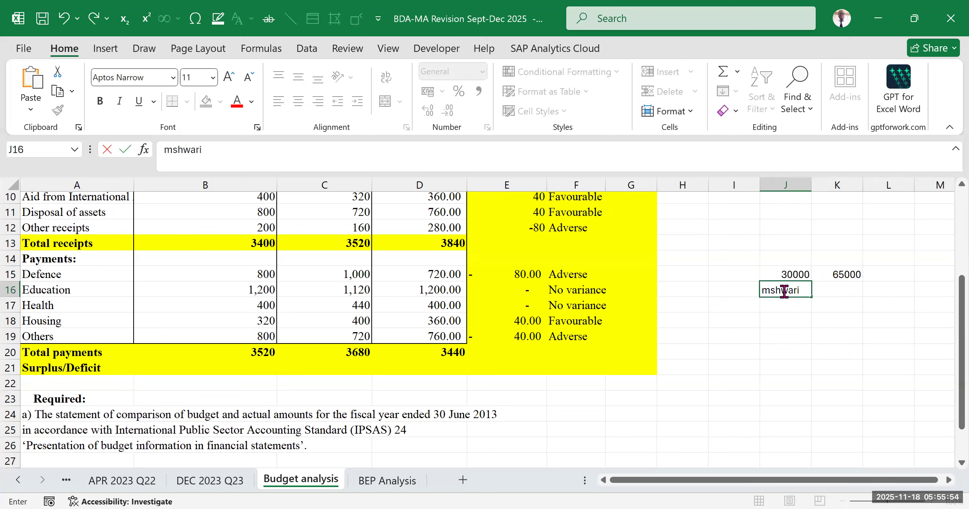
{"action": "key", "text": "Return"}
- Enter the labels "fuliza", "tala", "okash" and "KCB Mpesa" in cells J17 to J20, below "mshwari"
{"action": "type", "text": "fuliza"}
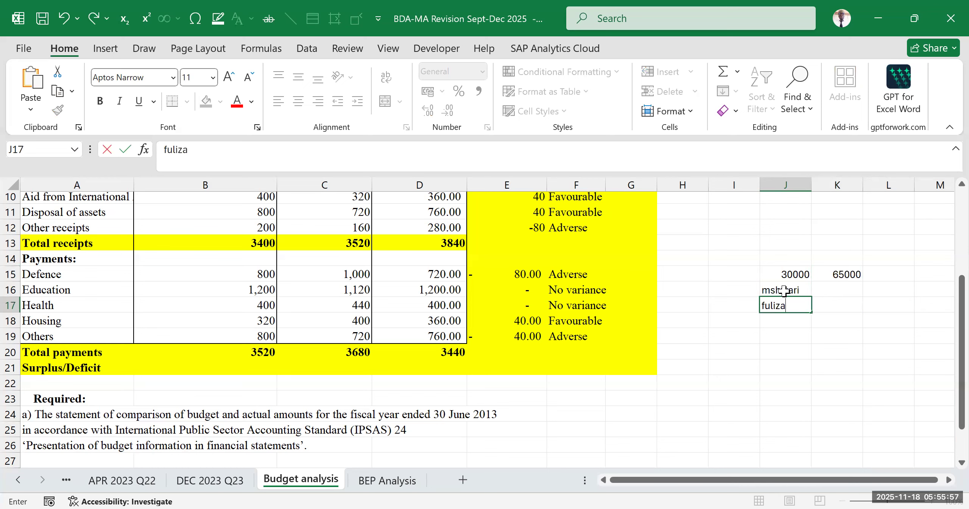
{"action": "key", "text": "Return"}
{"action": "type", "text": "tala"}
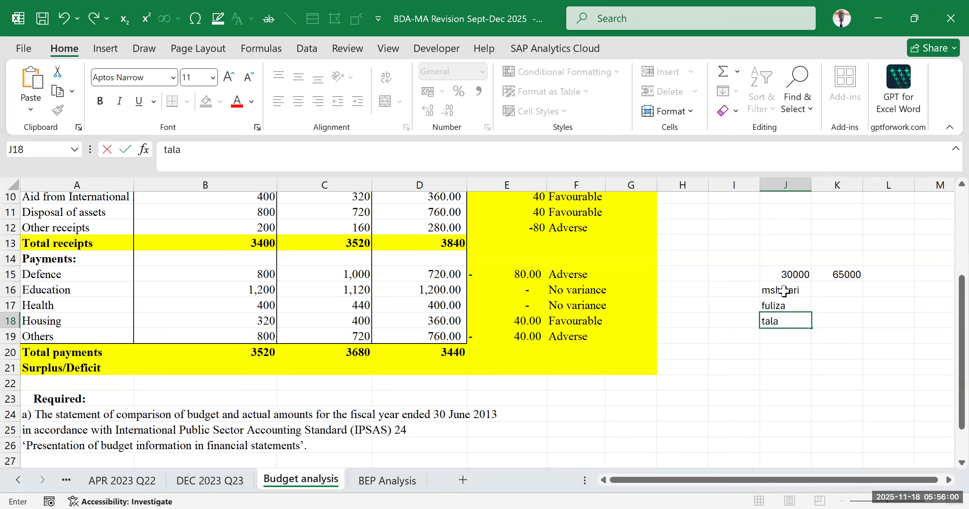
{"action": "key", "text": "Return"}
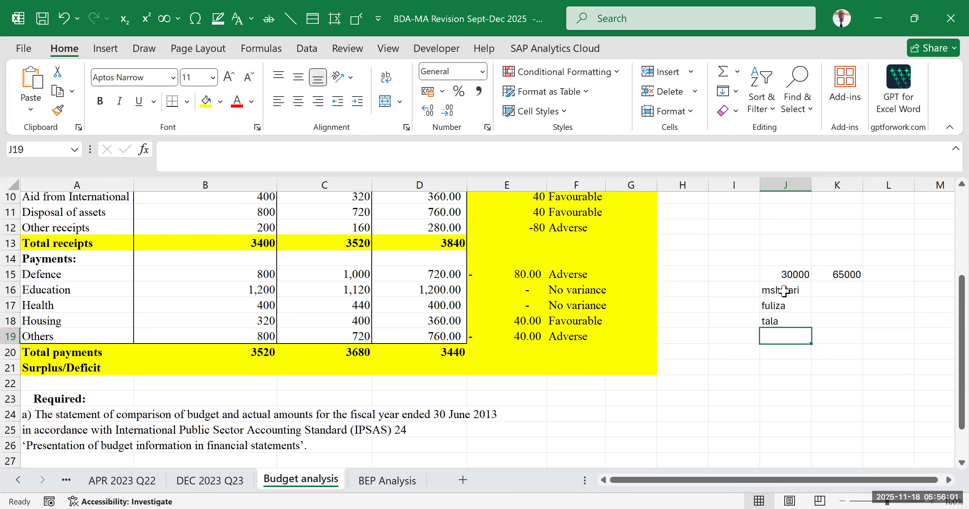
{"action": "type", "text": "okash"}
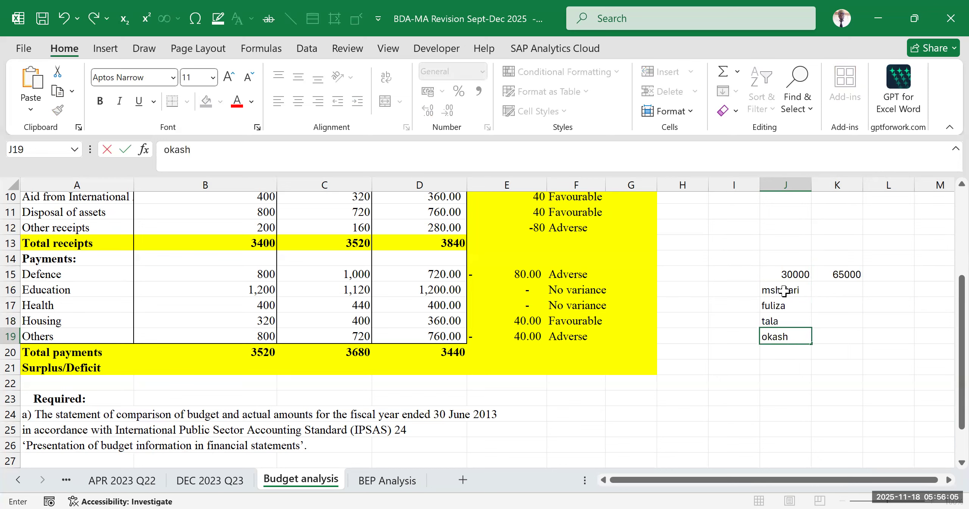
{"action": "key", "text": "Return"}
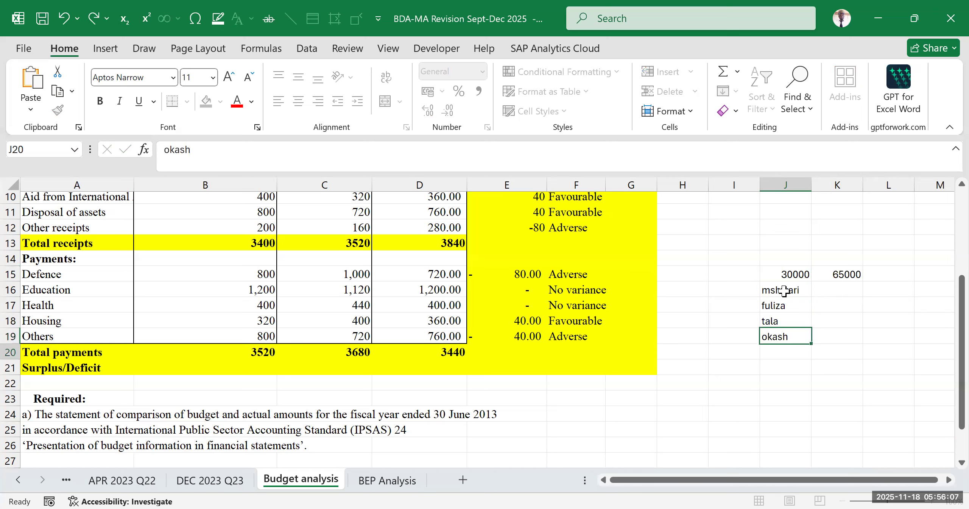
{"action": "type", "text": "KC"}
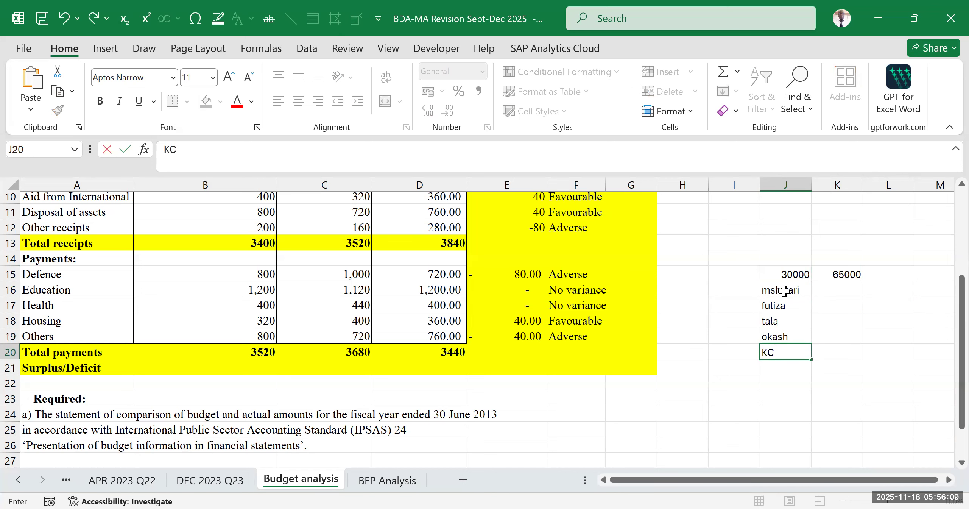
{"action": "type", "text": "B Mpesa"}
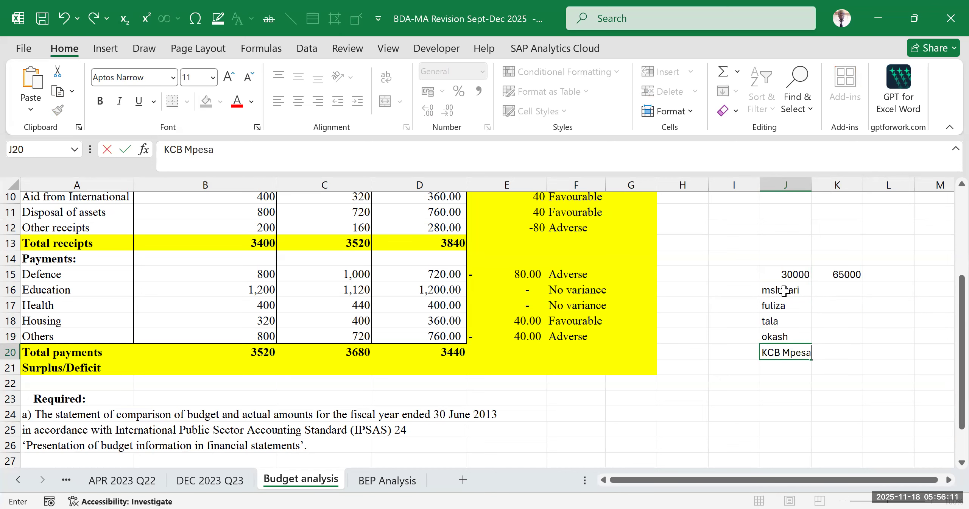
{"action": "left_click", "coordinate": [833, 395]}
{"action": "left_click_drag", "start_coordinate": [789, 290], "coordinate": [837, 369]}
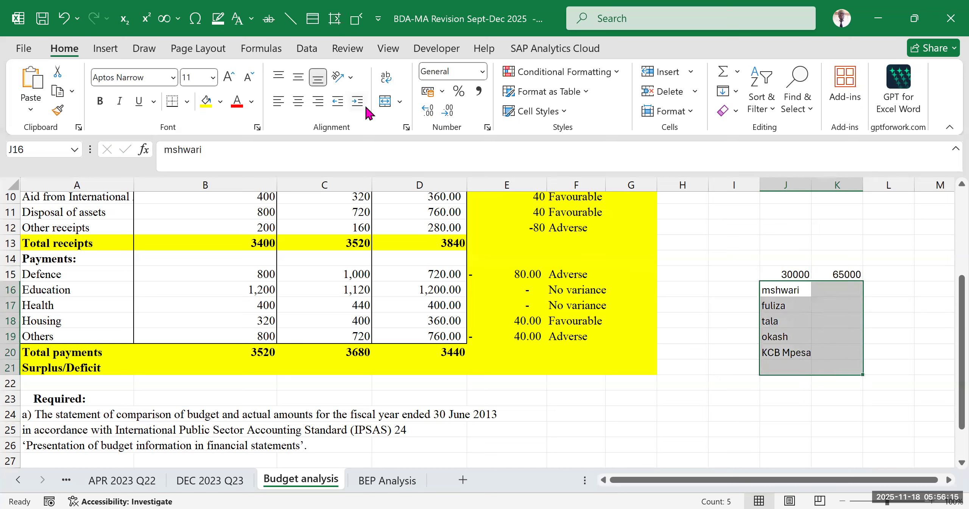
{"action": "left_click_drag", "start_coordinate": [787, 261], "coordinate": [828, 352]}
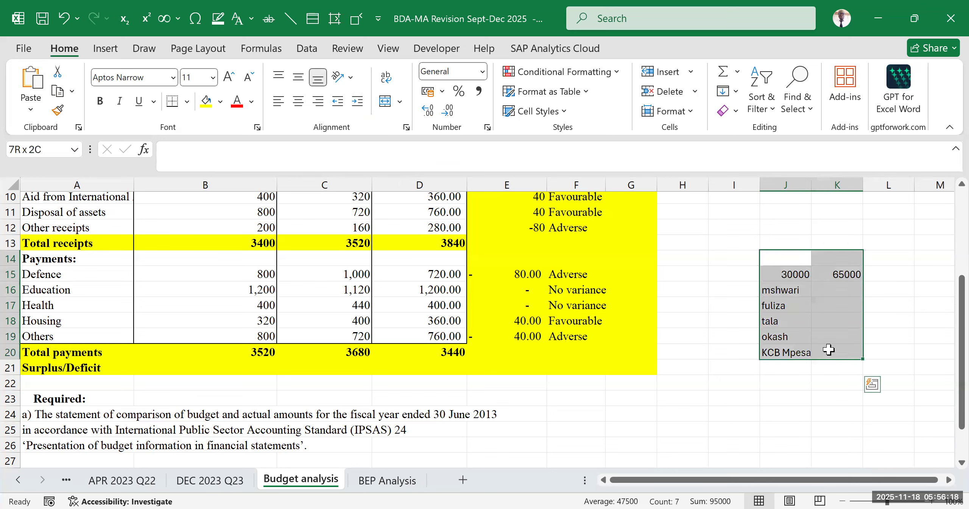
{"action": "left_click", "coordinate": [458, 70]}
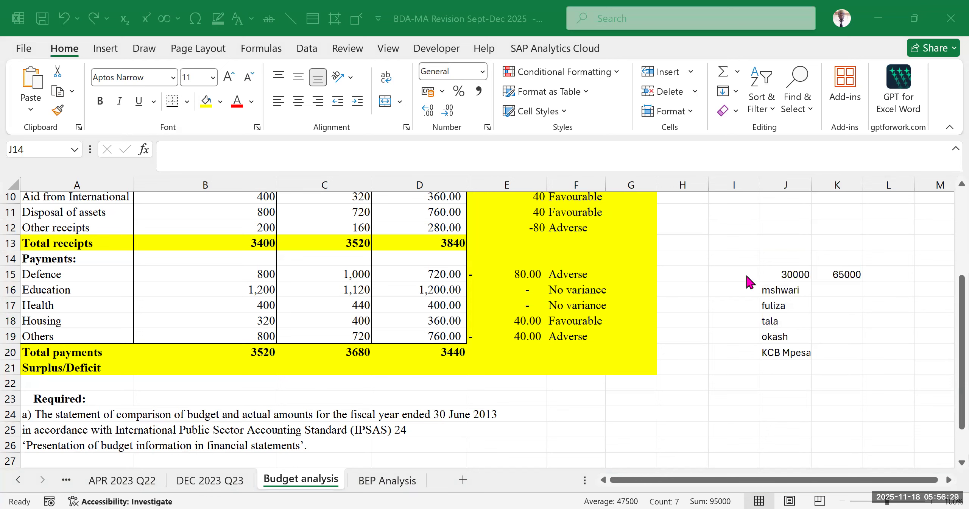
{"action": "left_click", "coordinate": [837, 292]}
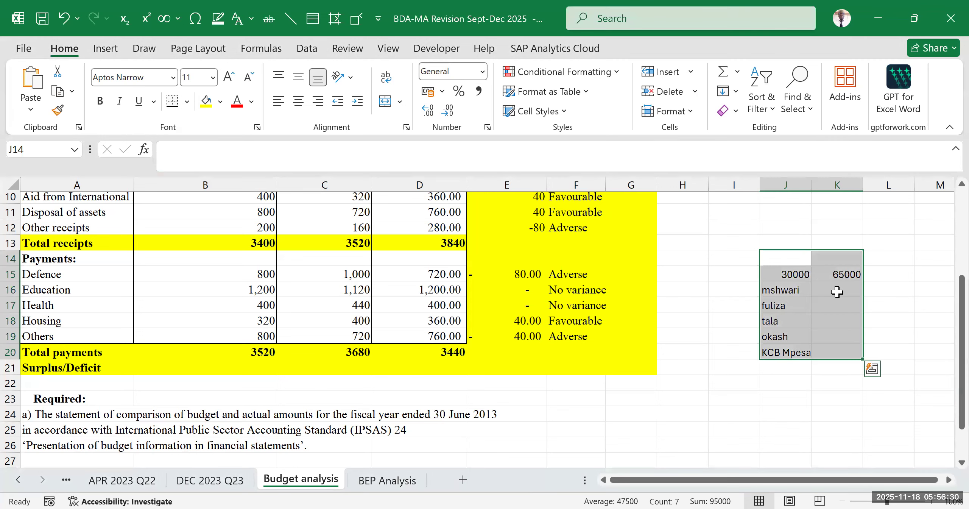
{"action": "left_click", "coordinate": [800, 318]}
{"action": "left_click_drag", "start_coordinate": [776, 259], "coordinate": [843, 366]}
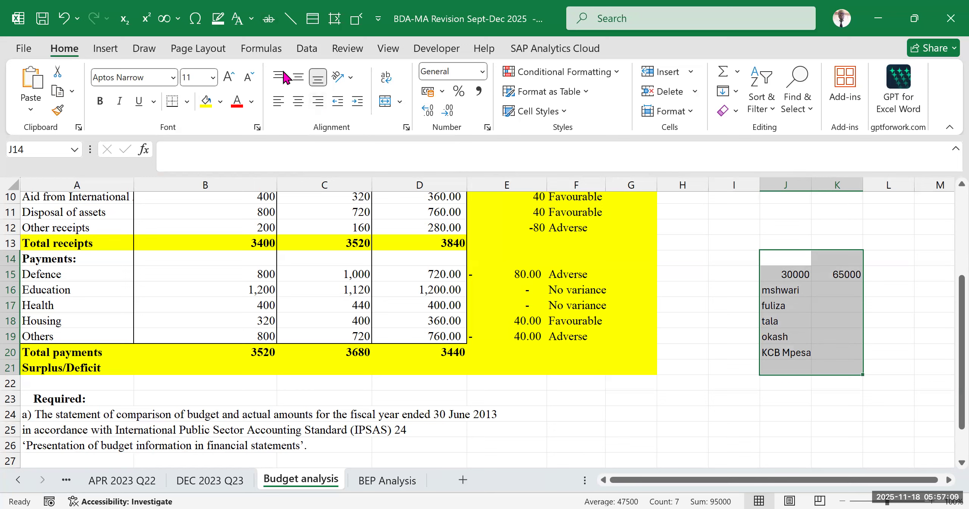
- Clear the example amounts and loan labels from cells J14:K20 beside the table
{"action": "left_click", "coordinate": [793, 306]}
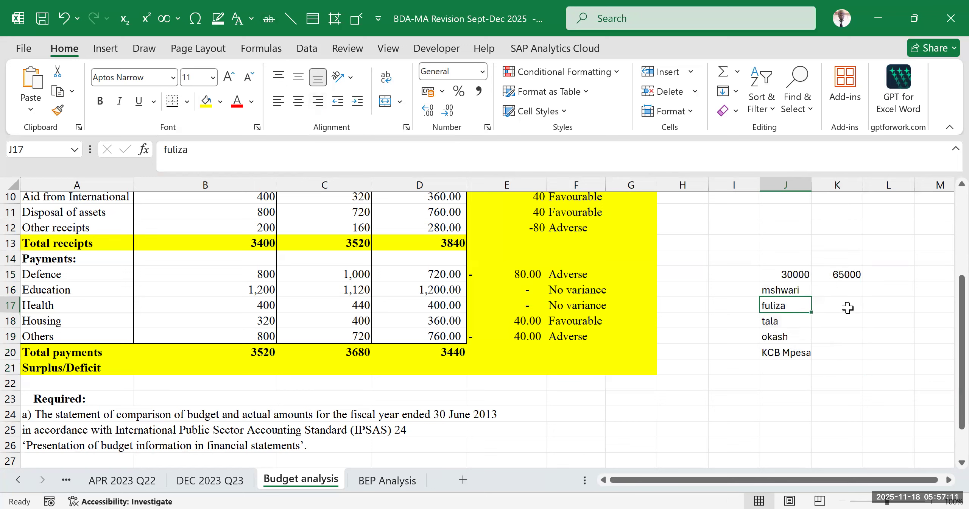
{"action": "key", "text": "ctrl+Down"}
{"action": "left_click_drag", "start_coordinate": [784, 261], "coordinate": [823, 352]}
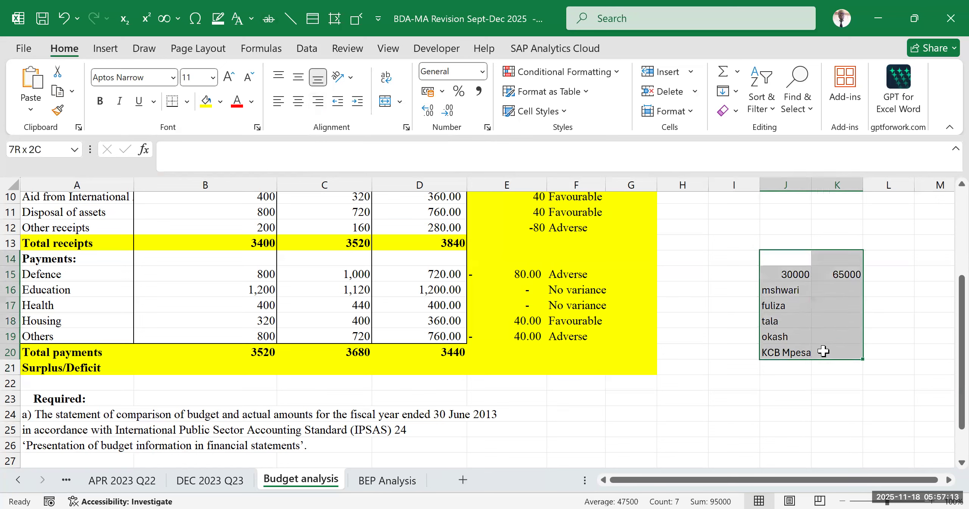
{"action": "key", "text": "Delete"}
{"action": "left_click", "coordinate": [847, 378]}
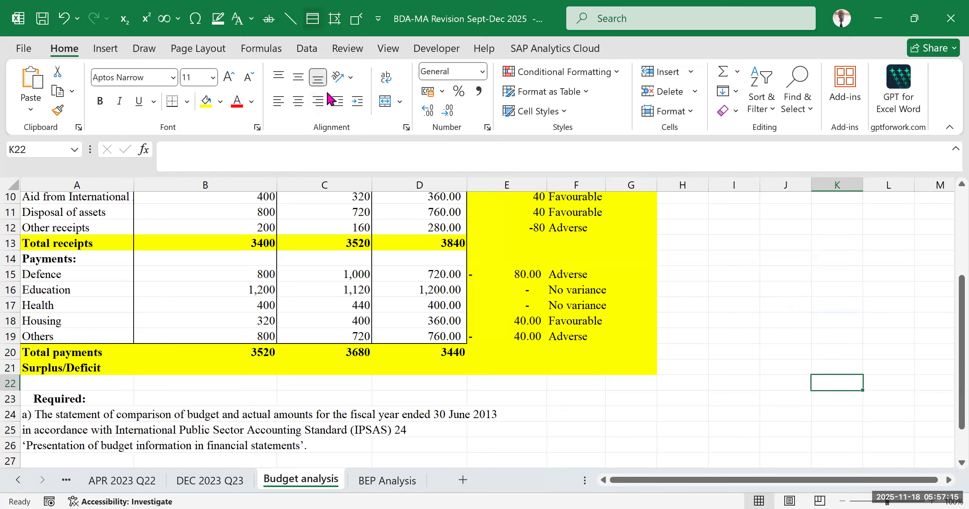
{"action": "left_click", "coordinate": [537, 371]}
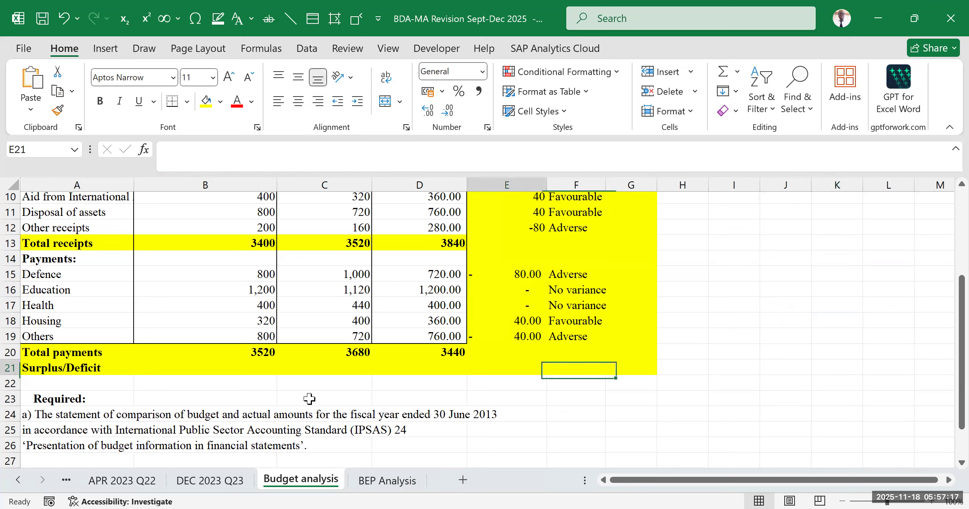
{"action": "left_click", "coordinate": [707, 341]}
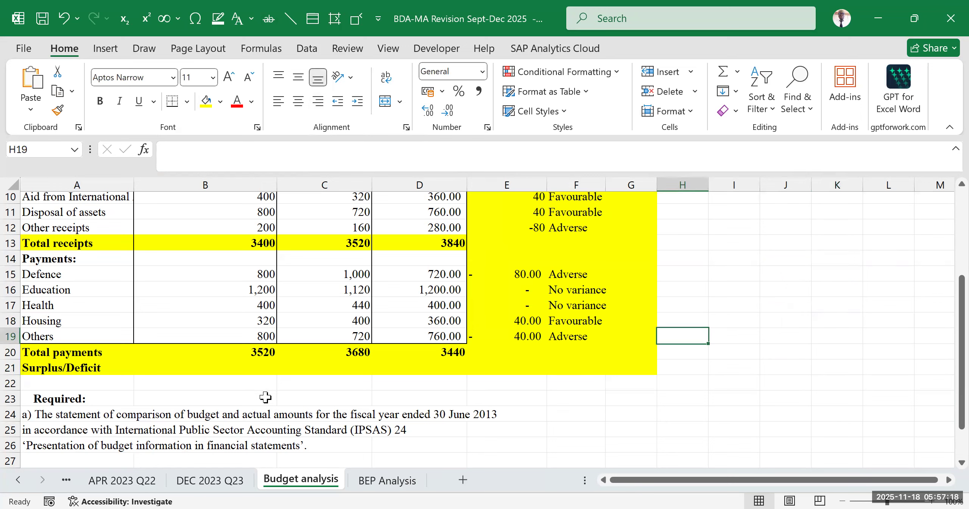
{"action": "left_click", "coordinate": [247, 366]}
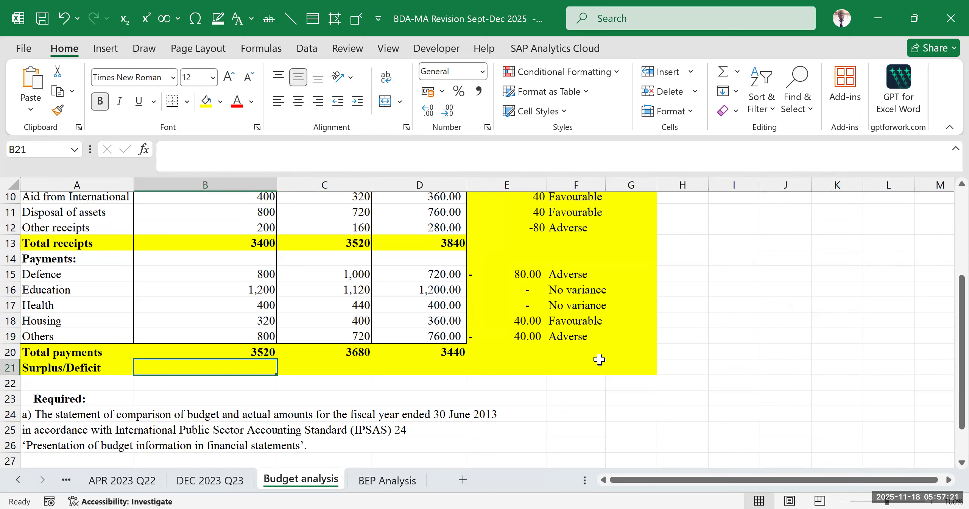
{"action": "scroll", "coordinate": [441, 373], "scroll_direction": "up", "scroll_amount": 2}
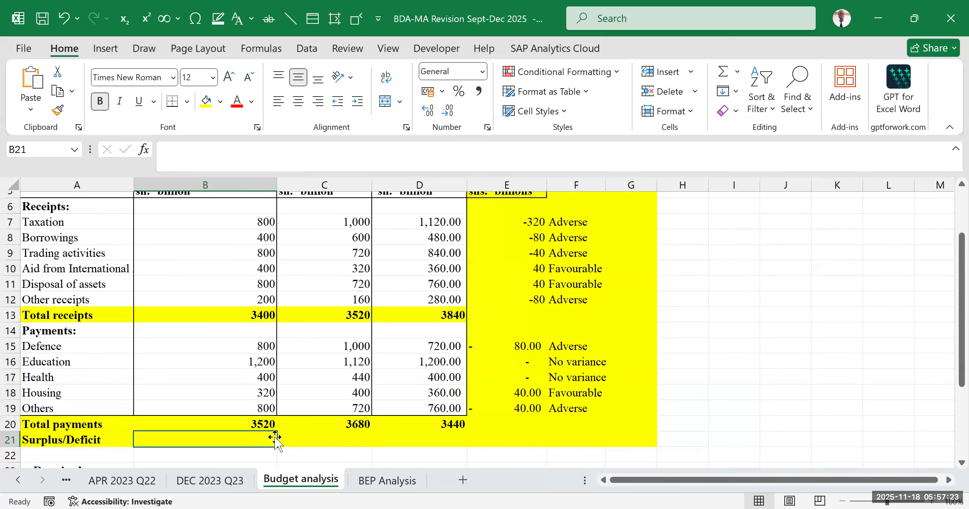
{"action": "type", "text": "="}
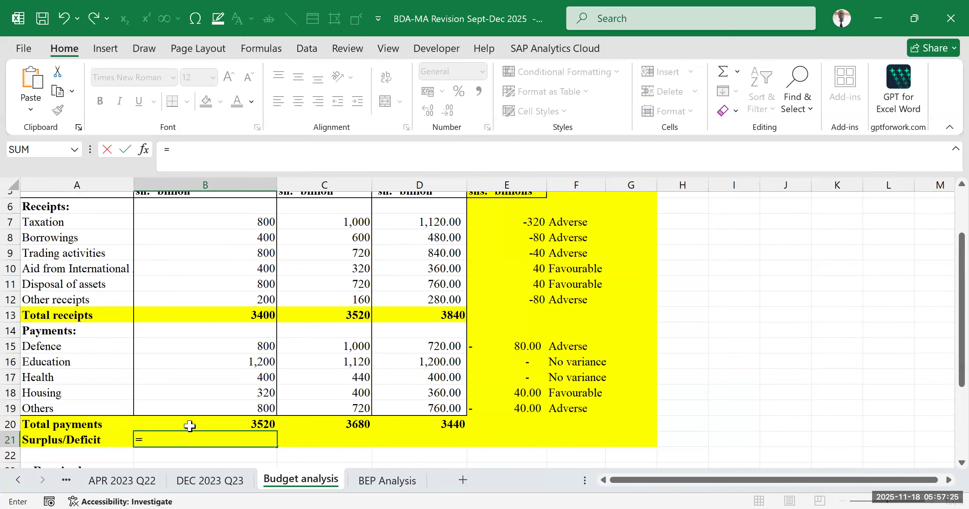
{"action": "left_click", "coordinate": [230, 313]}
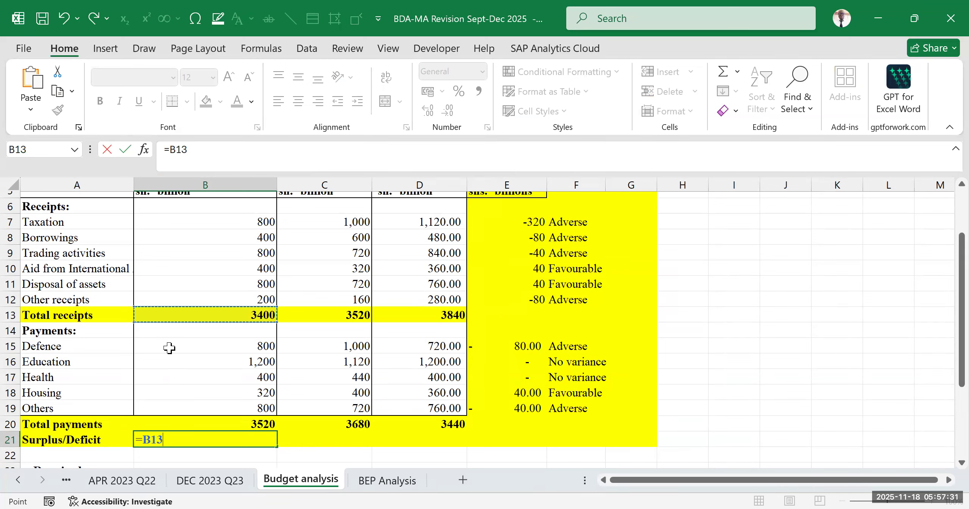
{"action": "key", "text": "BackSpace"}
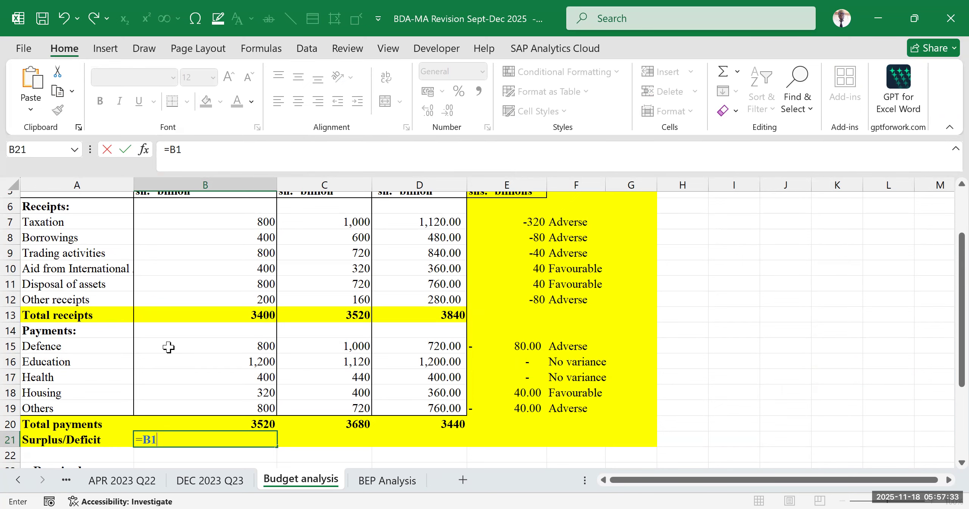
{"action": "key", "text": "BackSpace"}
{"action": "key", "text": "BackSpace"}
{"action": "key", "text": "BackSpace"}
{"action": "type", "text": "="}
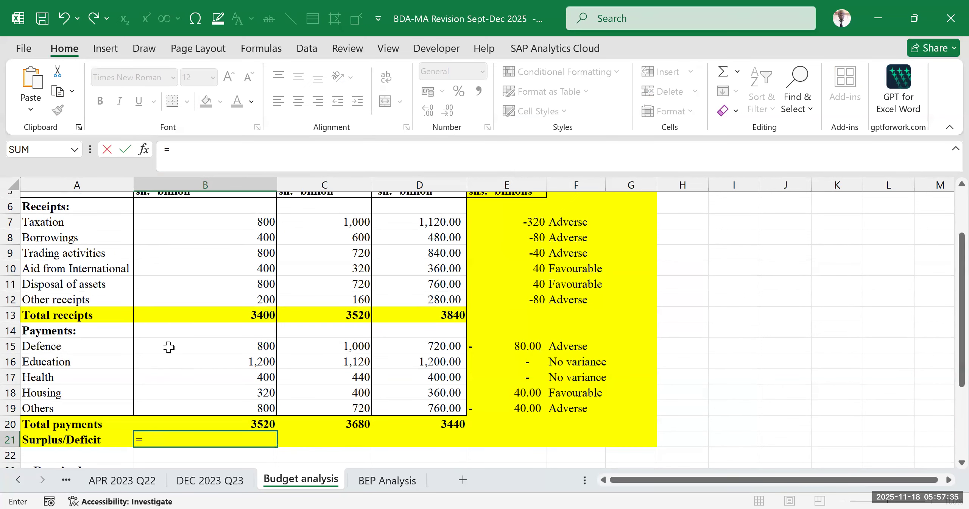
{"action": "type", "text": "if"}
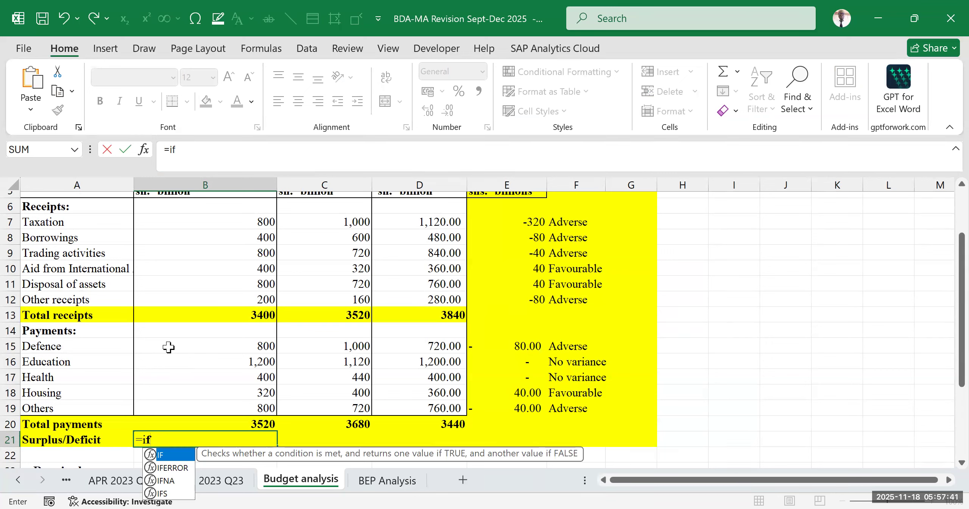
{"action": "key", "text": "Escape"}
- Calculate the surplus/deficit in cell B21 as total receipts minus total payments, using =B13-B20
{"action": "type", "text": "="}
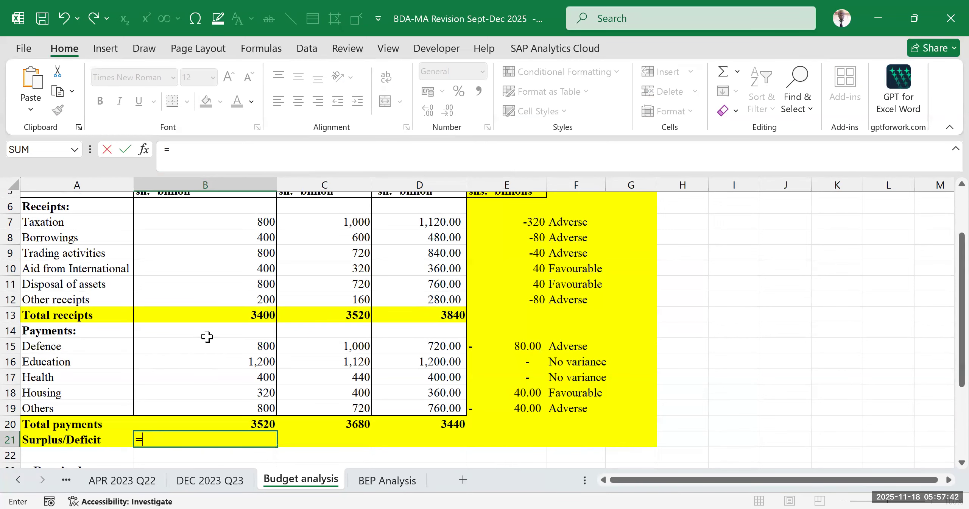
{"action": "left_click", "coordinate": [220, 313]}
{"action": "type", "text": "-"}
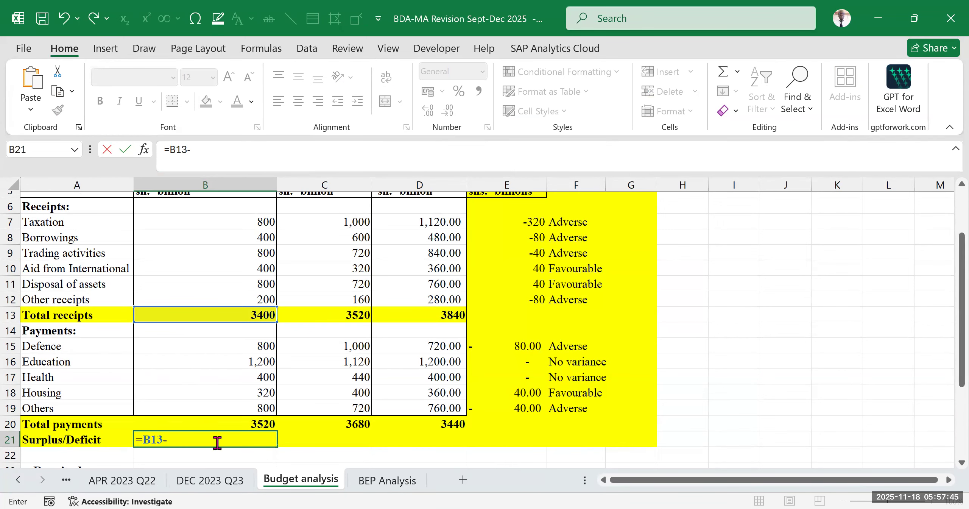
{"action": "left_click", "coordinate": [223, 423]}
{"action": "key", "text": "Return"}
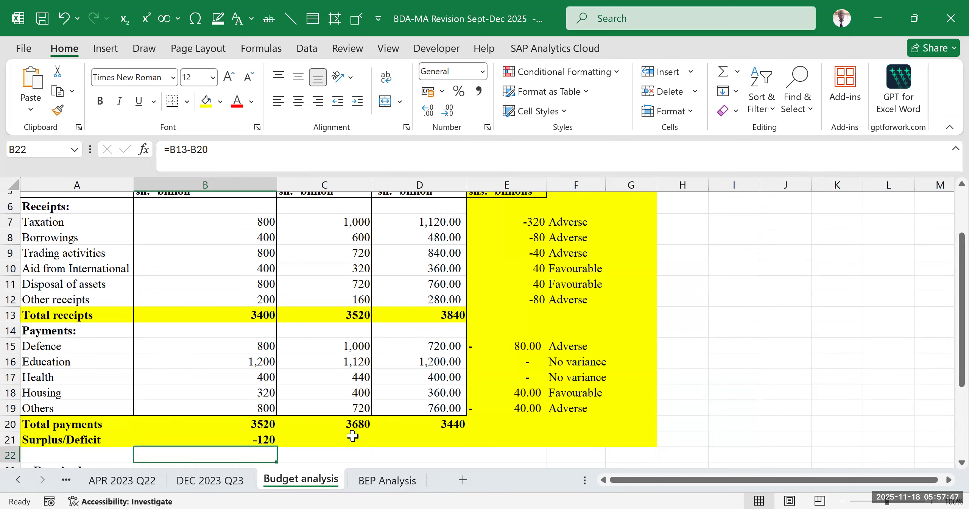
- Examine the Surplus/Deficit, Total receipts and Total payments cells in column B and their formulas
{"action": "left_click", "coordinate": [672, 401]}
{"action": "left_click", "coordinate": [72, 437]}
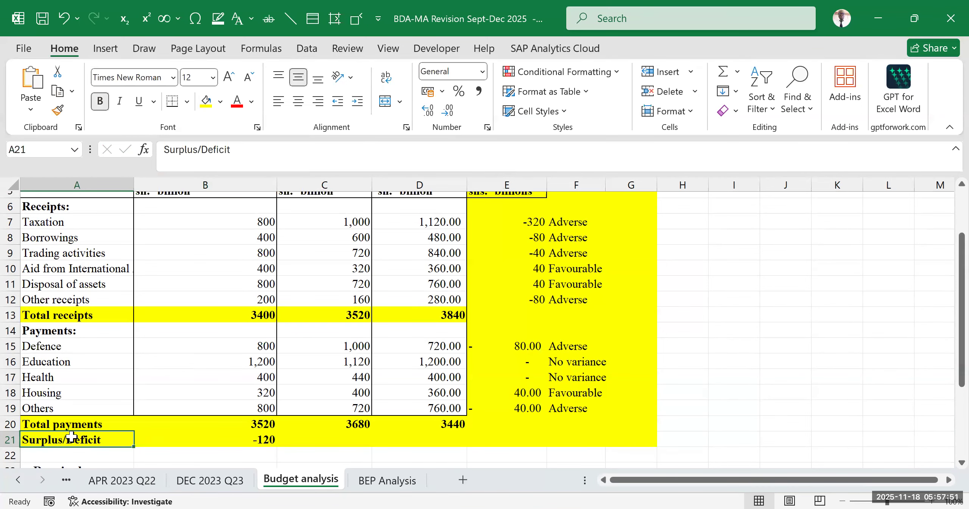
{"action": "left_click", "coordinate": [252, 440]}
{"action": "left_click", "coordinate": [243, 315]}
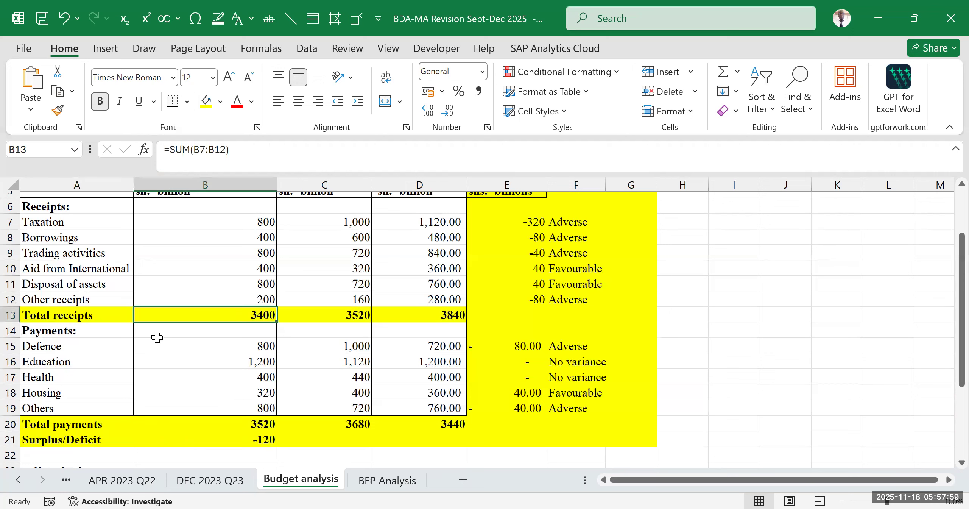
{"action": "left_click", "coordinate": [227, 330]}
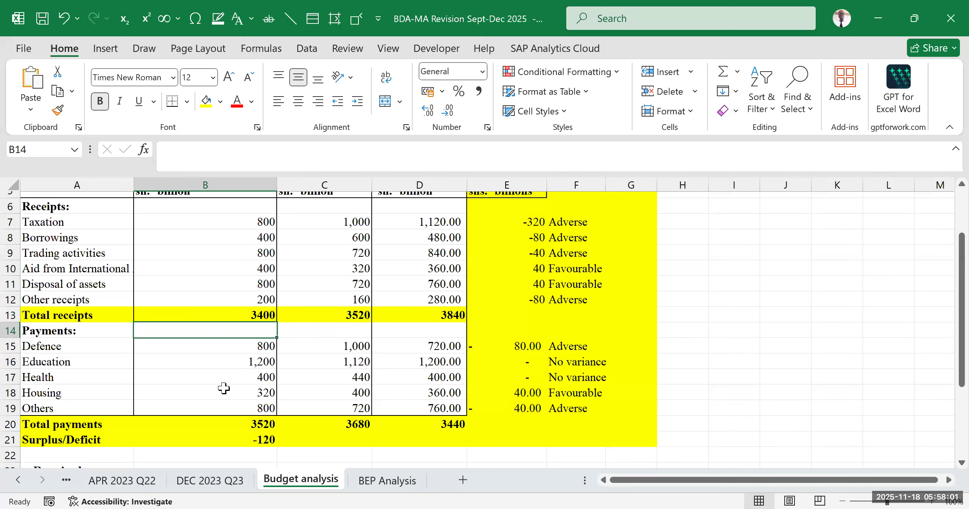
{"action": "left_click", "coordinate": [233, 420]}
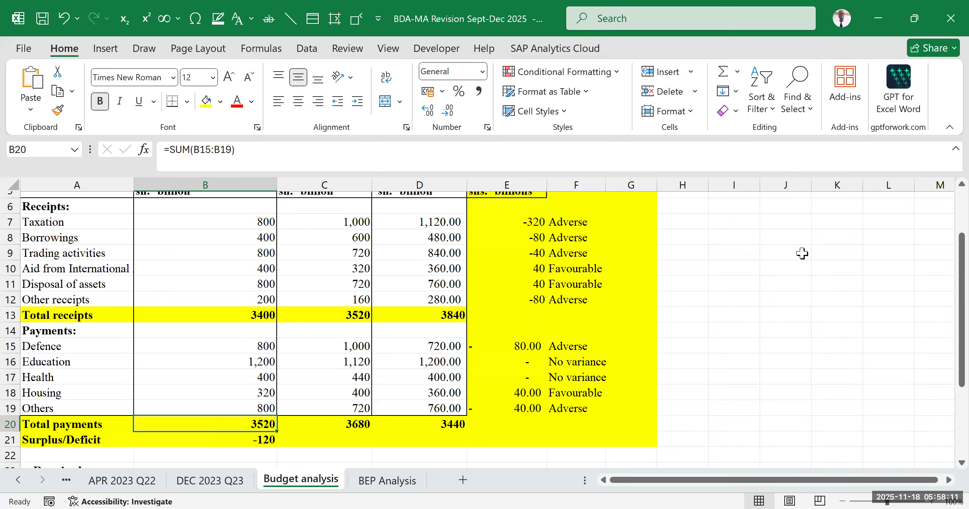
{"action": "left_click", "coordinate": [714, 301]}
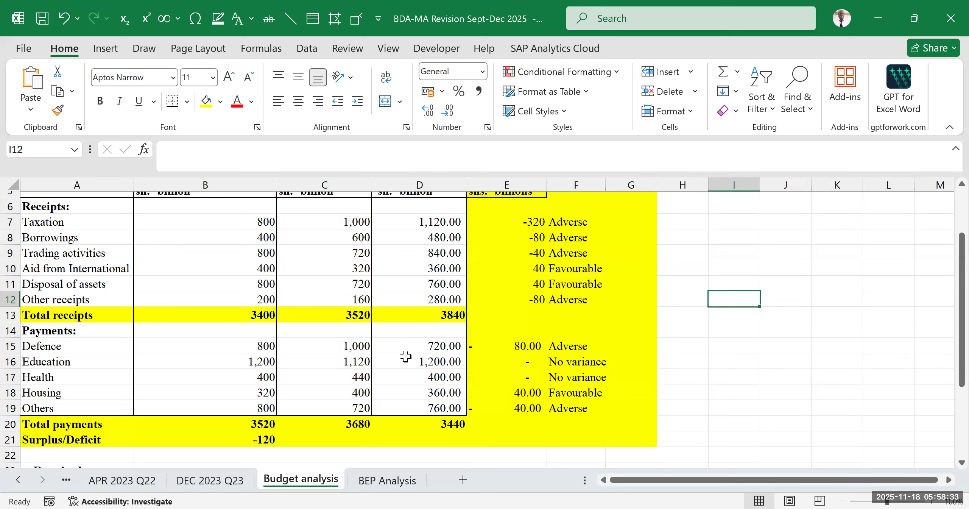
{"action": "left_click", "coordinate": [668, 360]}
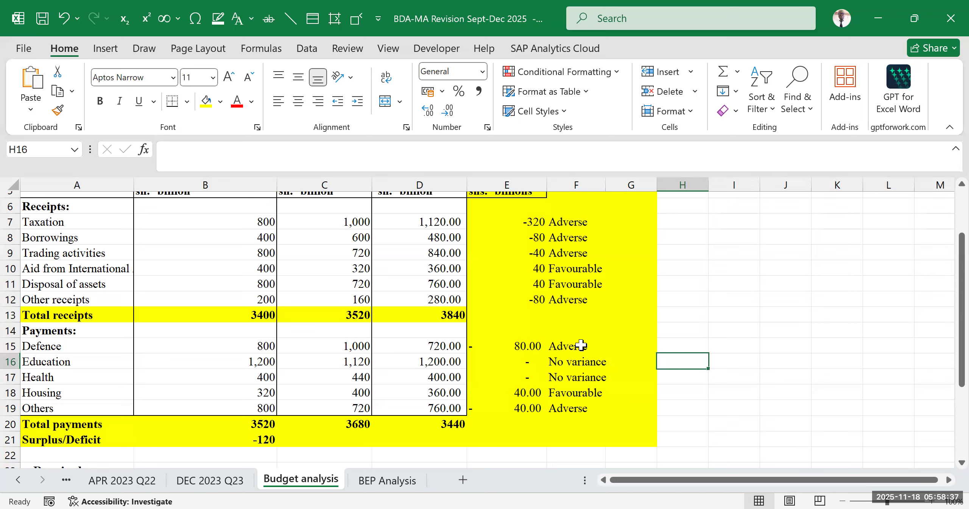
- Copy the surplus/deficit formula from B21 across to C21 and D21
{"action": "left_click", "coordinate": [255, 440]}
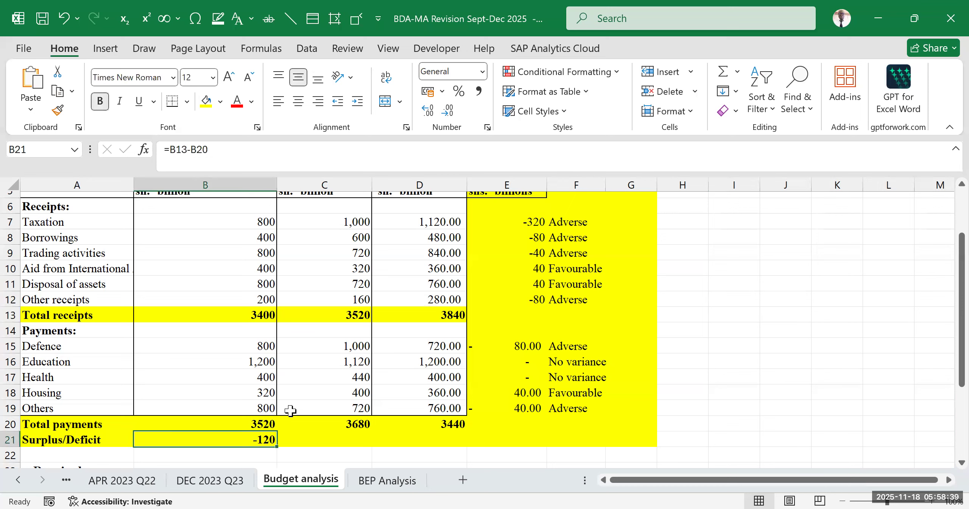
{"action": "left_click_drag", "start_coordinate": [277, 447], "coordinate": [445, 445]}
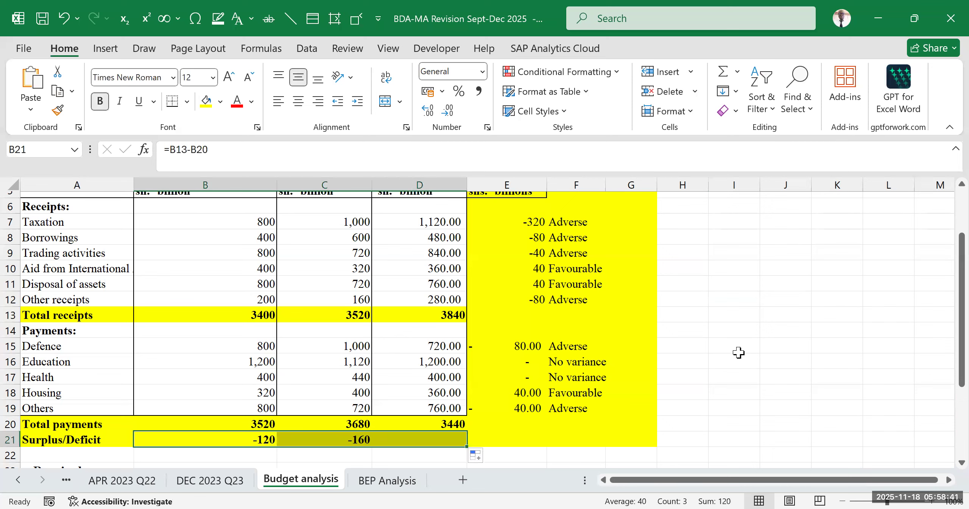
- Examine the surplus/deficit formulas in B21 and C21 and the total receipts and payments of the Original budget column
{"action": "left_click", "coordinate": [730, 356]}
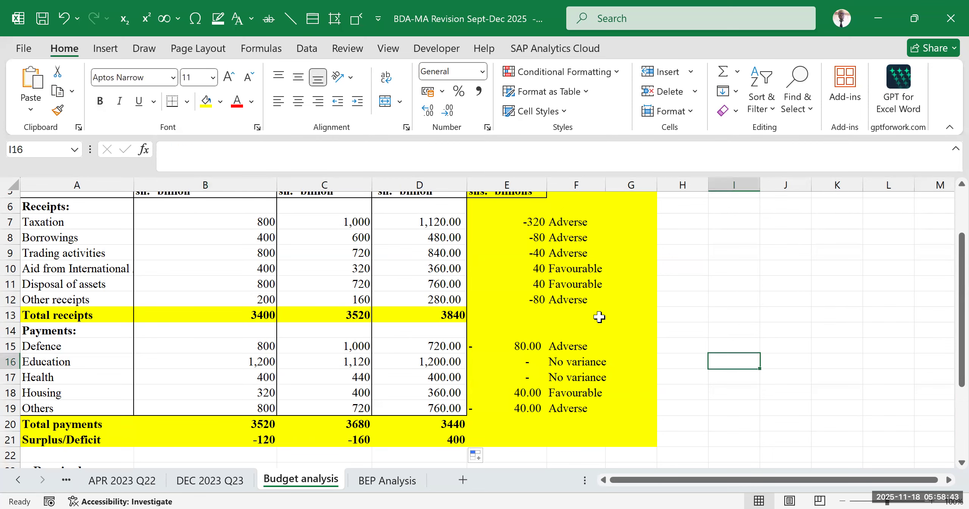
{"action": "left_click", "coordinate": [266, 439]}
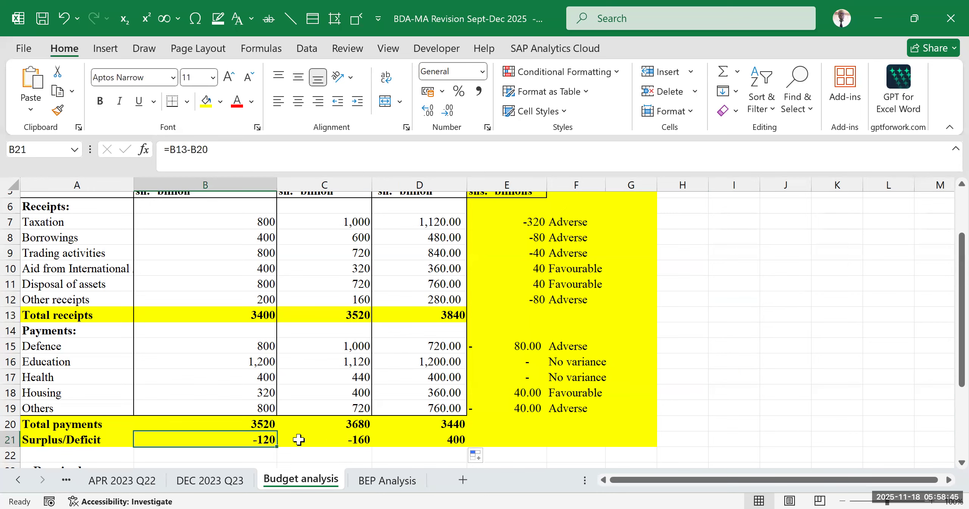
{"action": "left_click", "coordinate": [340, 439]}
{"action": "scroll", "coordinate": [362, 424], "scroll_direction": "up", "scroll_amount": 2}
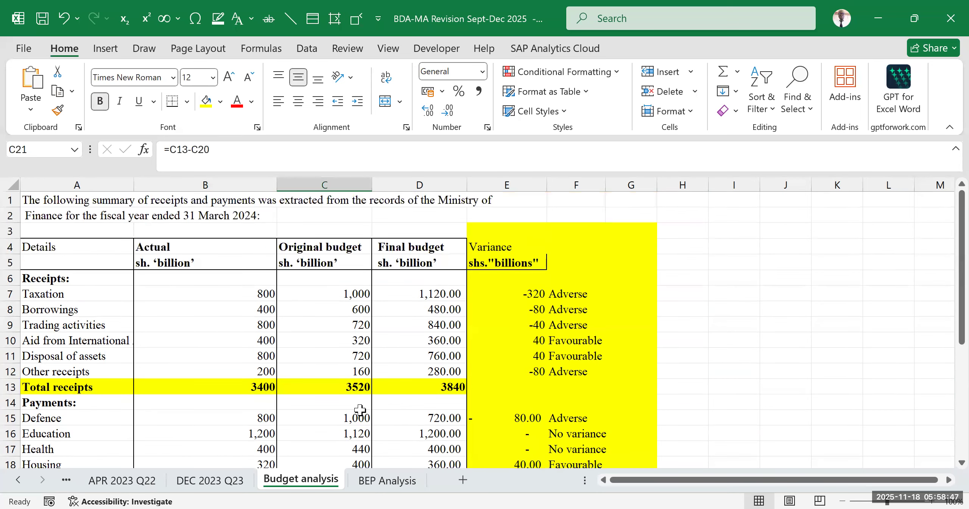
{"action": "left_click", "coordinate": [348, 252]}
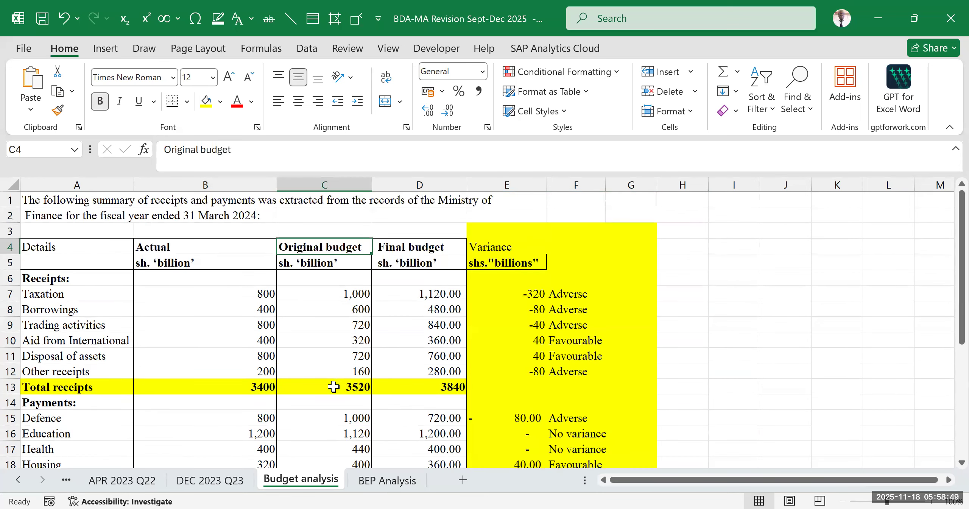
{"action": "scroll", "coordinate": [335, 384], "scroll_direction": "down", "scroll_amount": 2}
{"action": "left_click", "coordinate": [350, 315]}
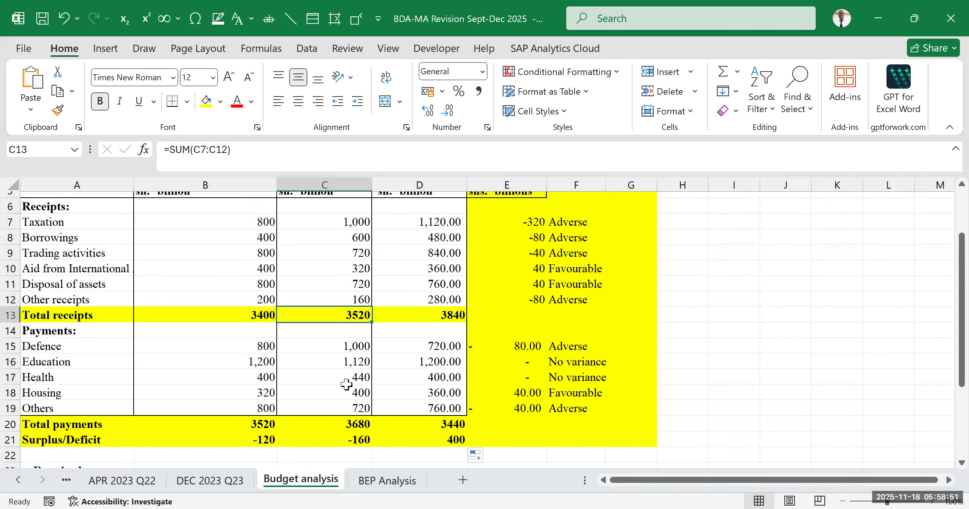
{"action": "left_click", "coordinate": [355, 423]}
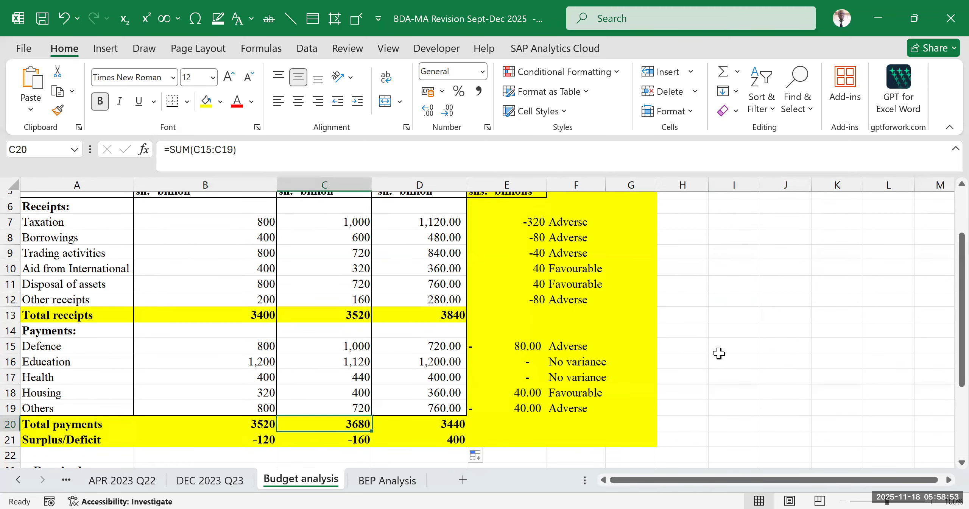
{"action": "scroll", "coordinate": [423, 419], "scroll_direction": "up", "scroll_amount": 2}
{"action": "left_click", "coordinate": [328, 251]}
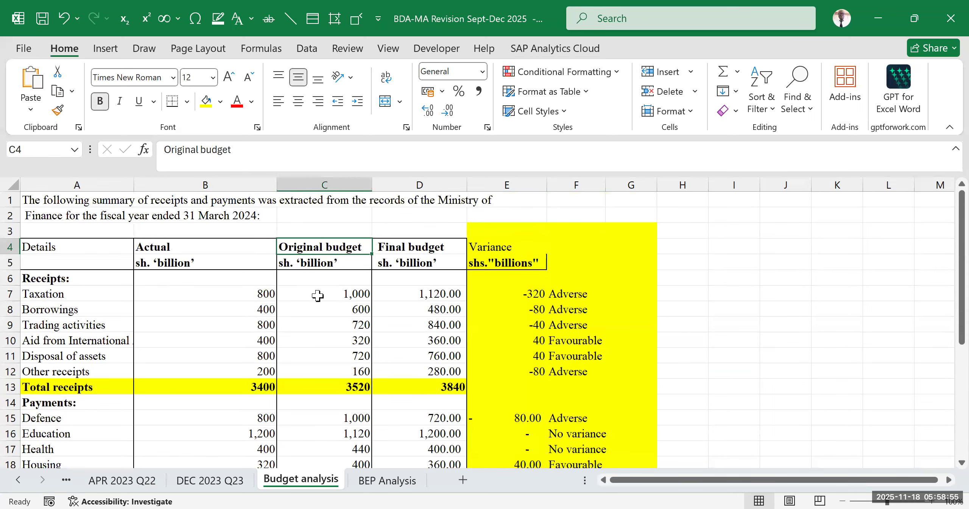
{"action": "scroll", "coordinate": [310, 345], "scroll_direction": "down", "scroll_amount": 2}
{"action": "left_click", "coordinate": [340, 316]}
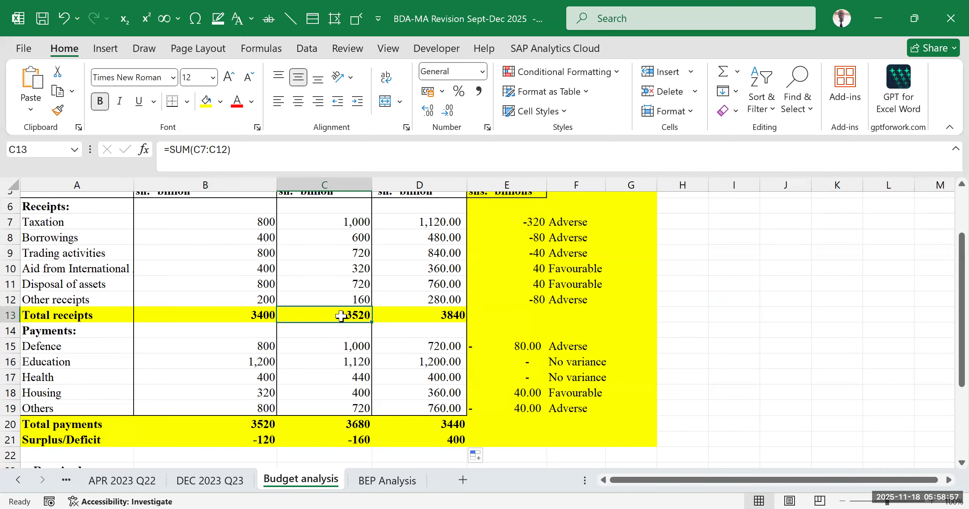
- Compare the Original budget's total receipts in C13 with the payment items and total payments in C15:C20
{"action": "scroll", "coordinate": [342, 317], "scroll_direction": "down", "scroll_amount": 2}
{"action": "left_click", "coordinate": [355, 320]}
{"action": "left_click", "coordinate": [324, 240]}
{"action": "left_click_drag", "start_coordinate": [318, 272], "coordinate": [335, 335]}
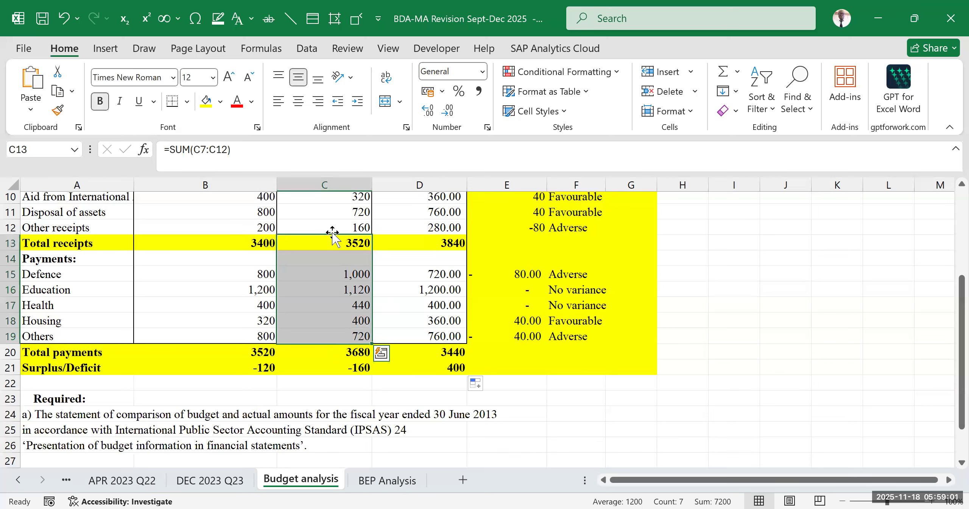
{"action": "scroll", "coordinate": [374, 321], "scroll_direction": "up", "scroll_amount": 2}
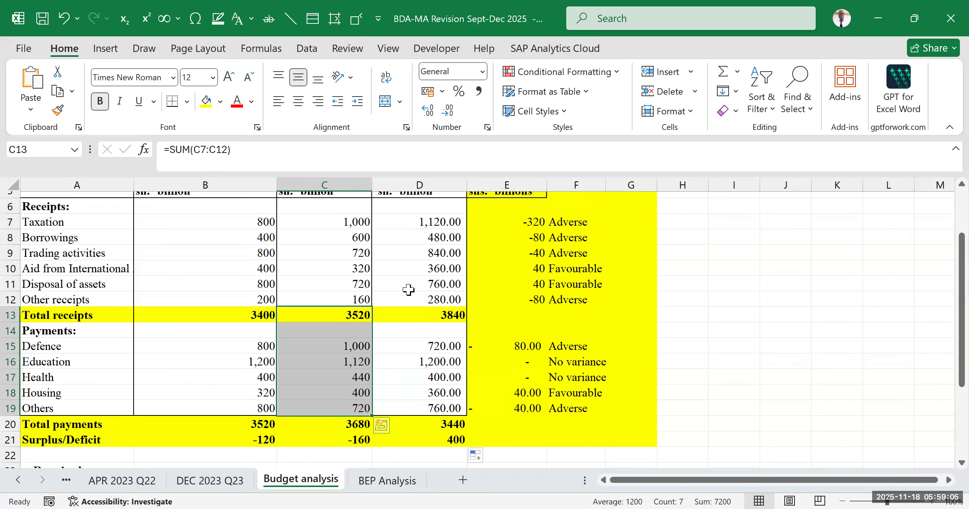
{"action": "left_click", "coordinate": [354, 424]}
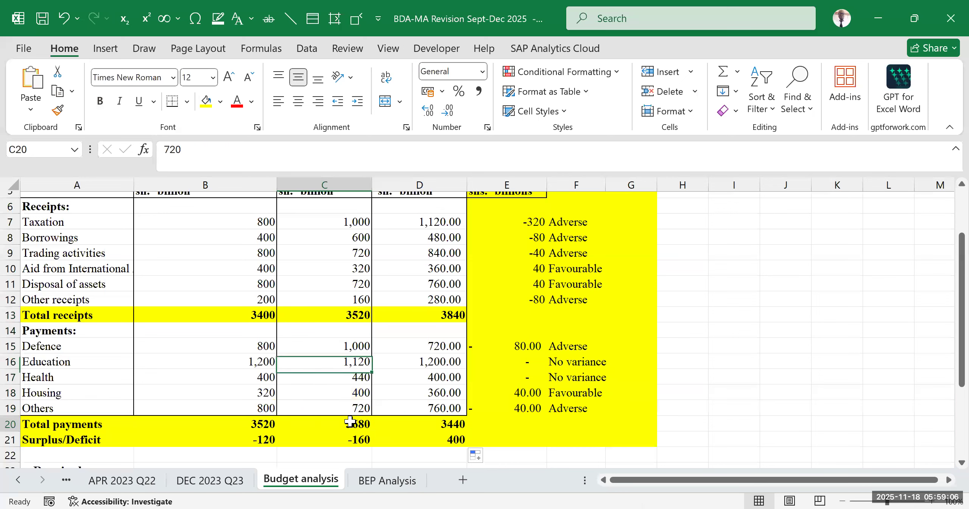
{"action": "left_click", "coordinate": [352, 316]}
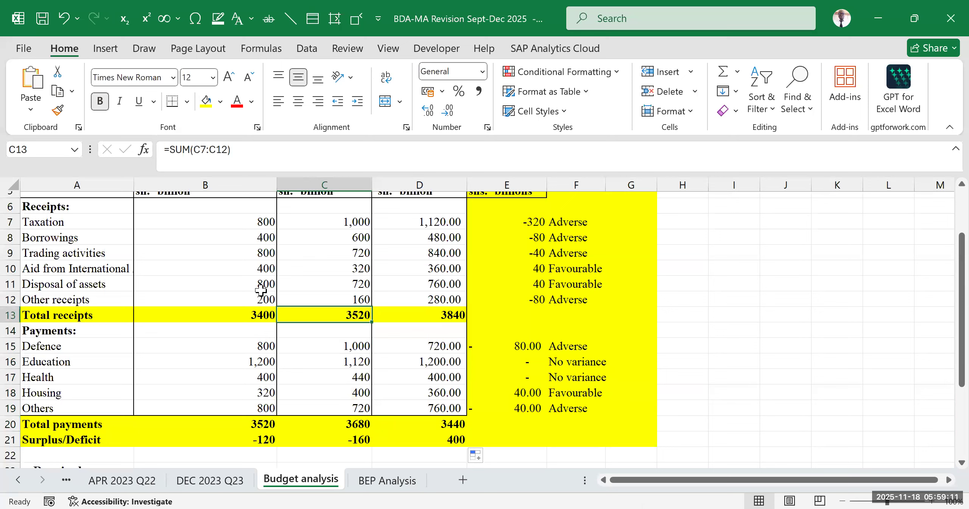
{"action": "key", "text": "alt+Tab"}
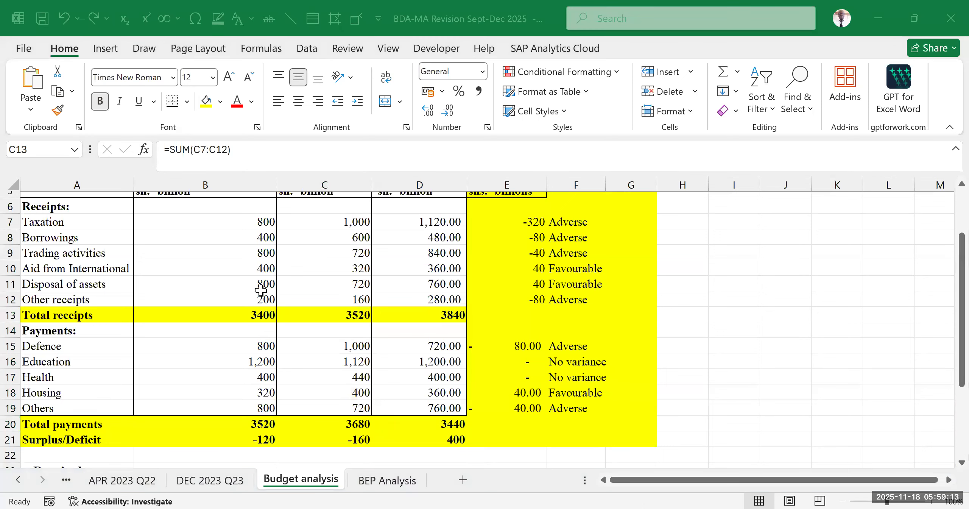
{"action": "key", "text": "alt+Tab"}
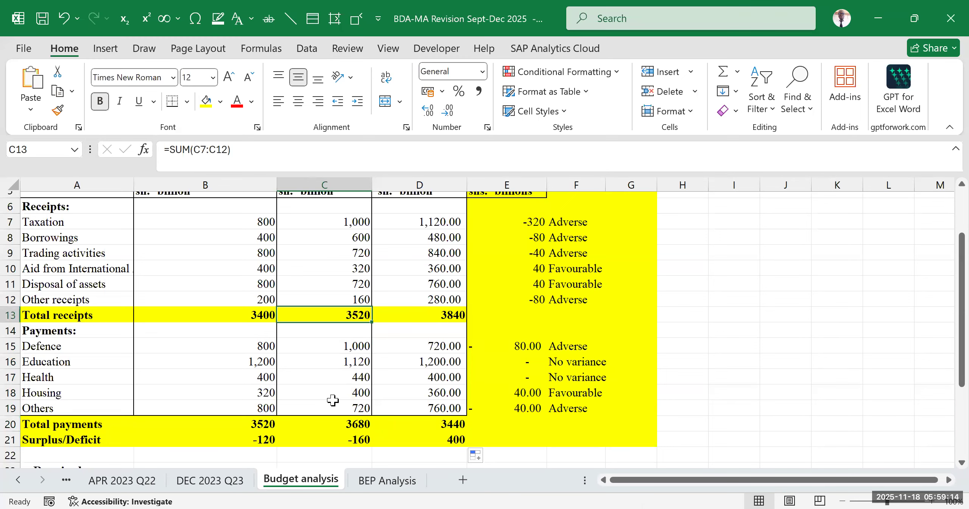
{"action": "left_click", "coordinate": [343, 423]}
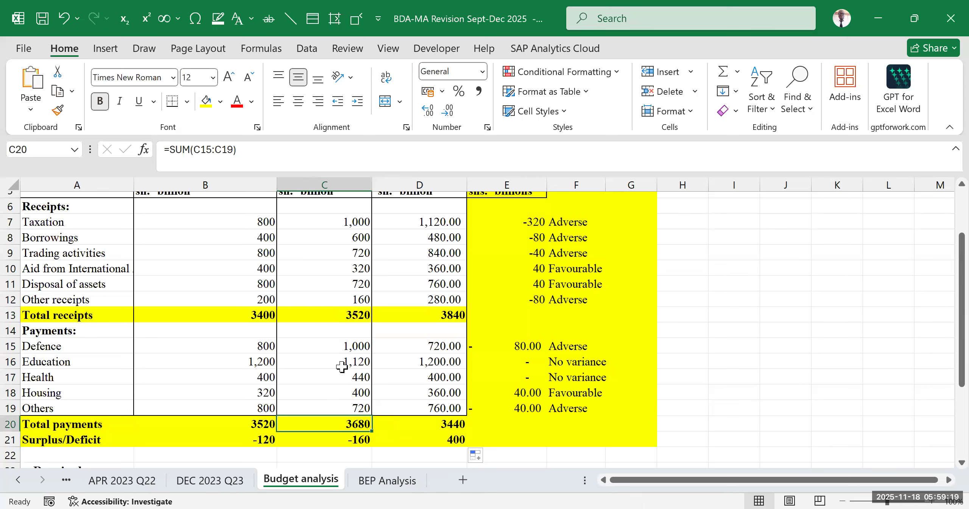
{"action": "left_click_drag", "start_coordinate": [352, 314], "coordinate": [330, 417]}
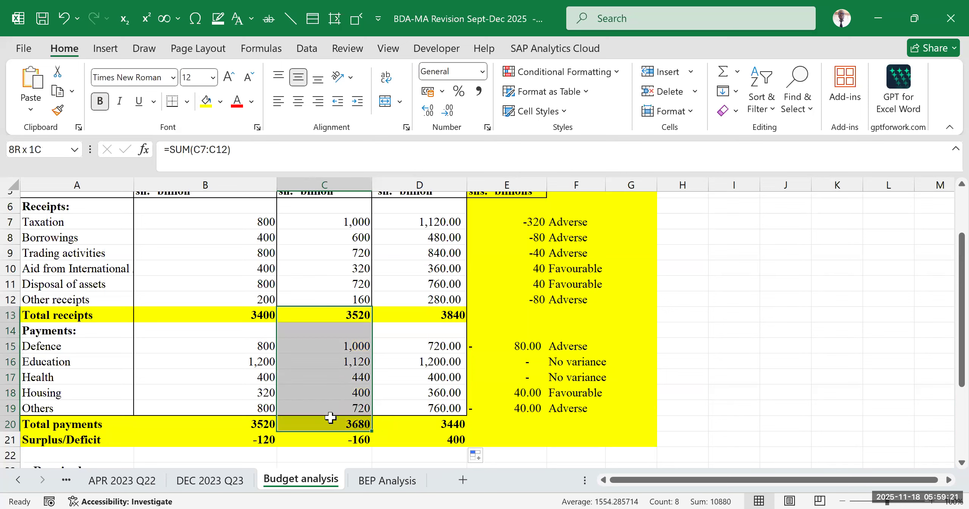
- Review the Final budget totals against the Original budget column and read the reporting requirements beneath the table
{"action": "left_click", "coordinate": [439, 311]}
{"action": "left_click", "coordinate": [440, 424]}
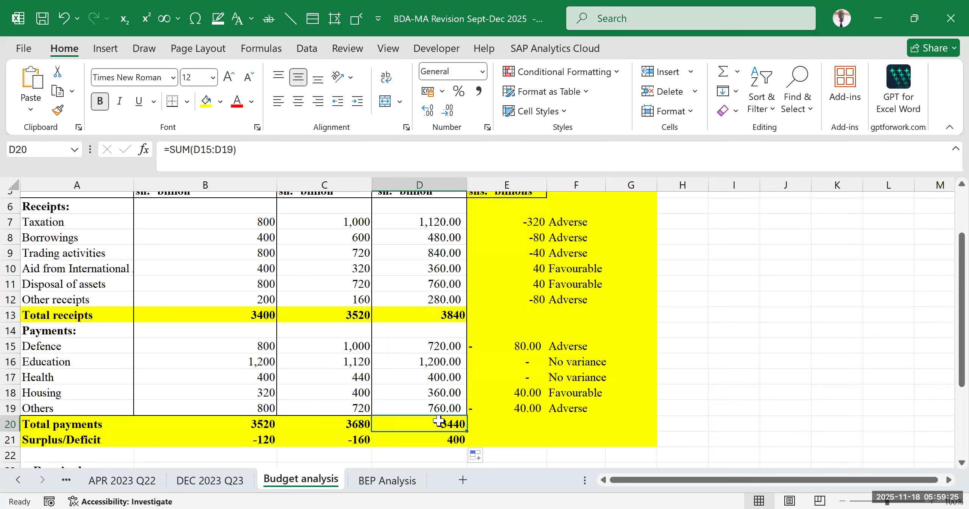
{"action": "scroll", "coordinate": [407, 303], "scroll_direction": "up", "scroll_amount": 2}
{"action": "left_click", "coordinate": [347, 283]}
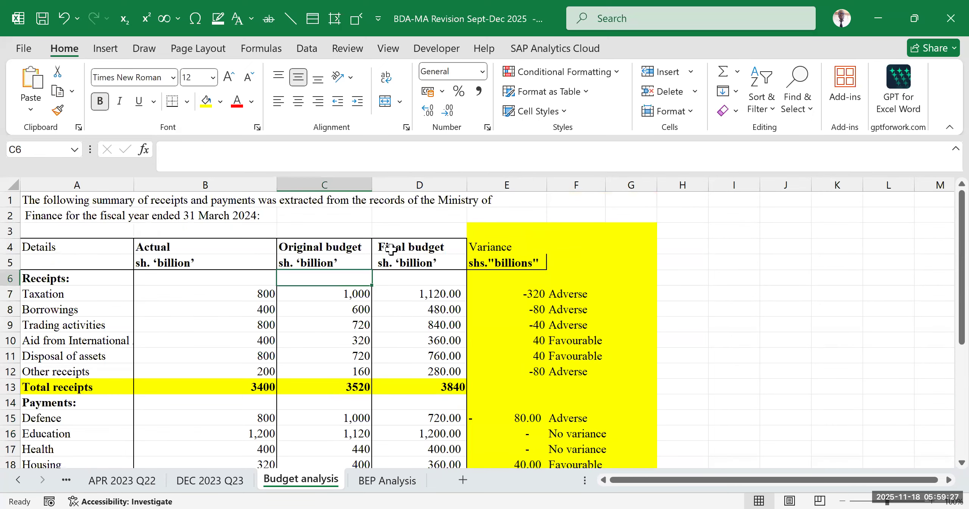
{"action": "left_click_drag", "start_coordinate": [408, 255], "coordinate": [403, 450]}
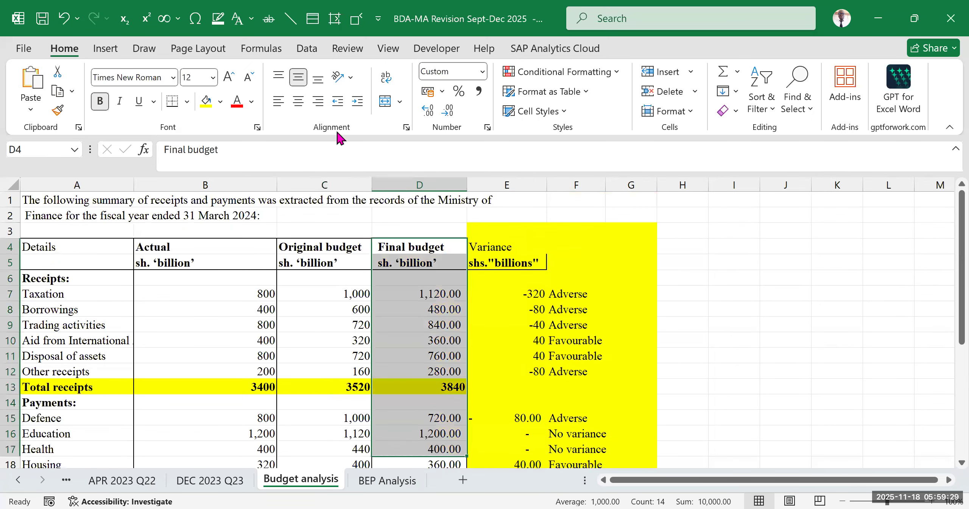
{"action": "left_click_drag", "start_coordinate": [289, 248], "coordinate": [289, 373]}
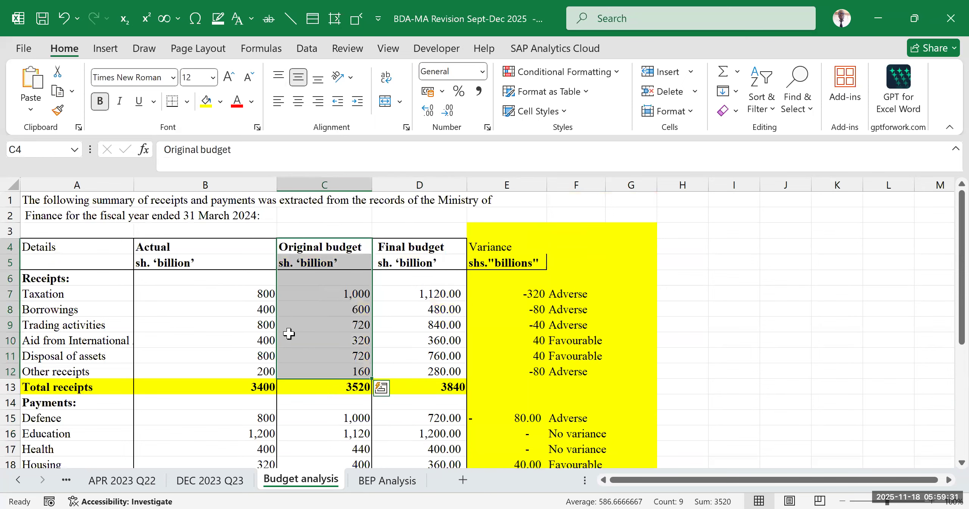
{"action": "left_click", "coordinate": [406, 256]}
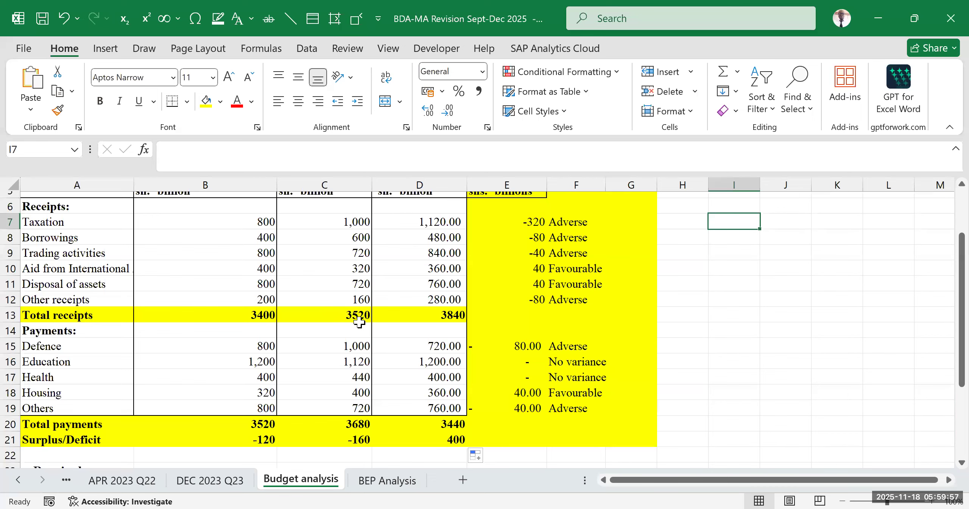
{"action": "scroll", "coordinate": [418, 311], "scroll_direction": "down", "scroll_amount": 5}
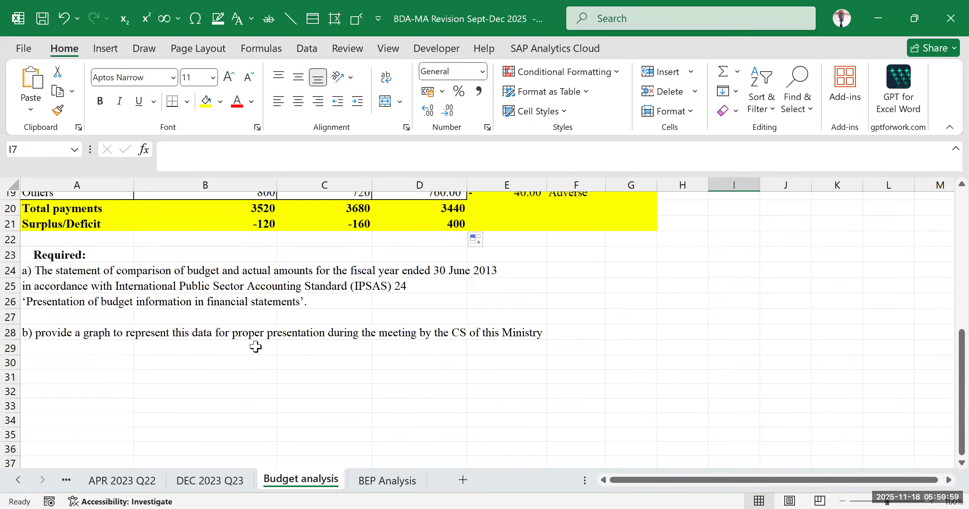
{"action": "left_click", "coordinate": [66, 305]}
{"action": "scroll", "coordinate": [589, 322], "scroll_direction": "up", "scroll_amount": 2}
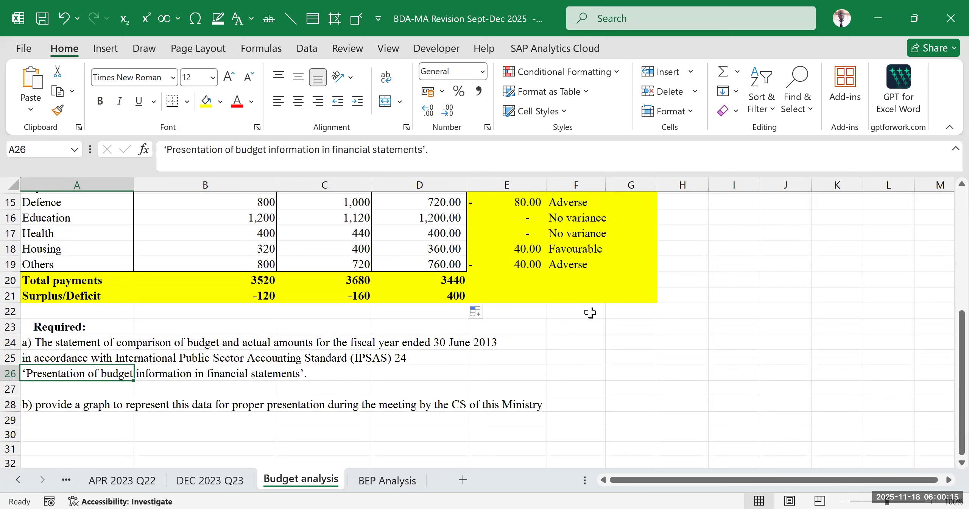
- Add the bold heading "Reconciliation statement" in cell K3, beside the variance table
{"action": "left_click", "coordinate": [633, 339]}
{"action": "left_click_drag", "start_coordinate": [691, 481], "coordinate": [799, 469]}
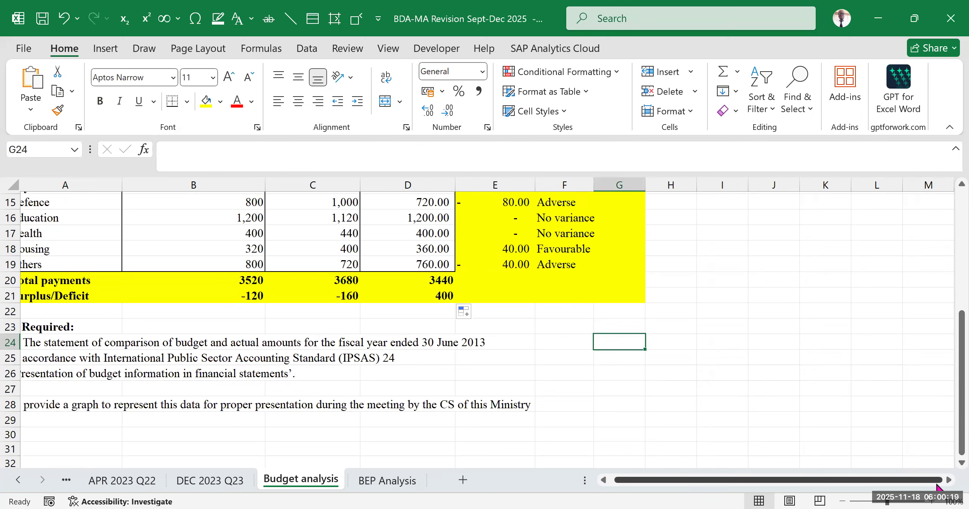
{"action": "left_click", "coordinate": [946, 480]}
{"action": "left_click", "coordinate": [946, 480]}
{"action": "left_click", "coordinate": [946, 480]}
{"action": "left_click", "coordinate": [946, 480]}
{"action": "scroll", "coordinate": [515, 435], "scroll_direction": "up", "scroll_amount": 5}
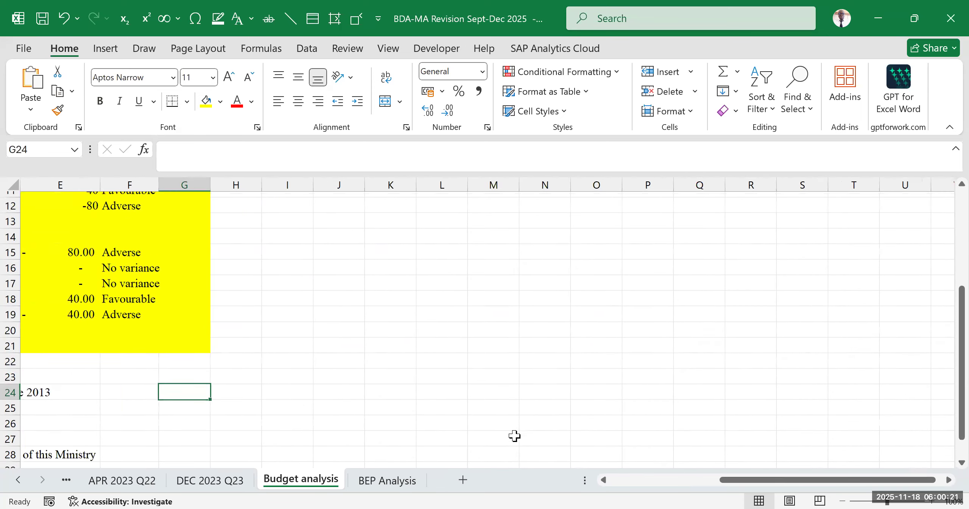
{"action": "left_click", "coordinate": [407, 231]}
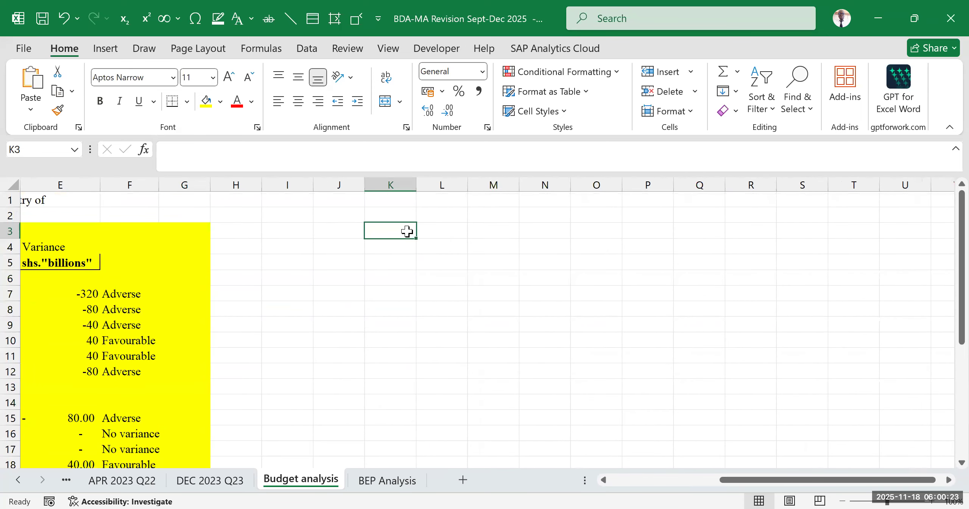
{"action": "type", "text": "R"}
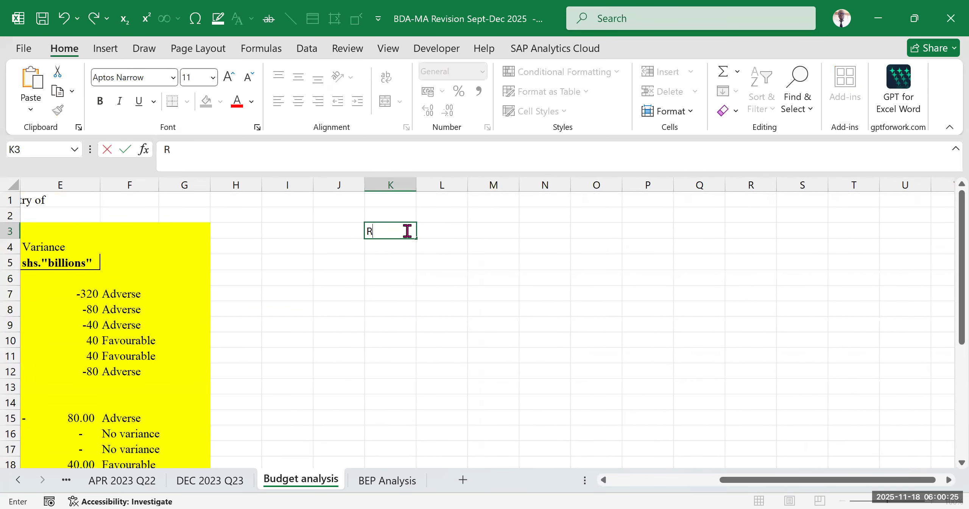
{"action": "type", "text": "econciliation statement"}
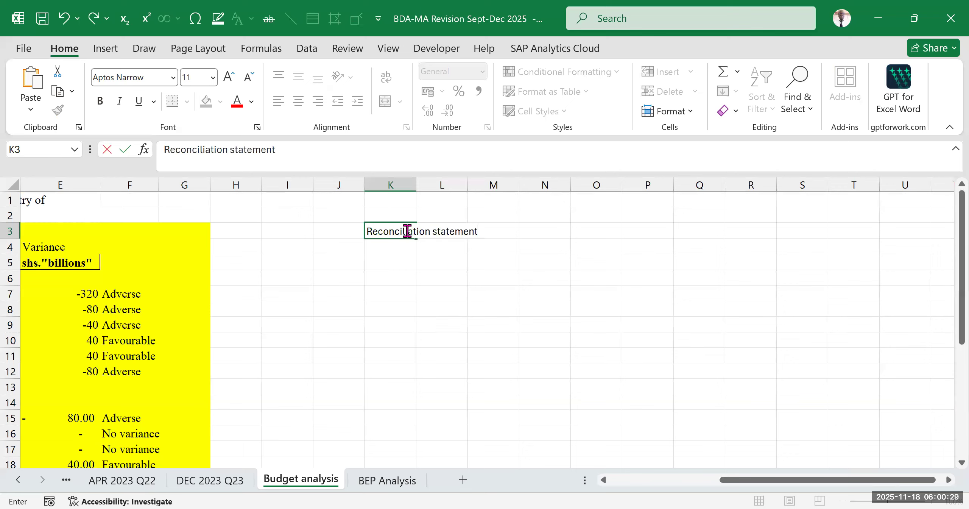
{"action": "left_click", "coordinate": [527, 286]}
{"action": "left_click", "coordinate": [385, 233]}
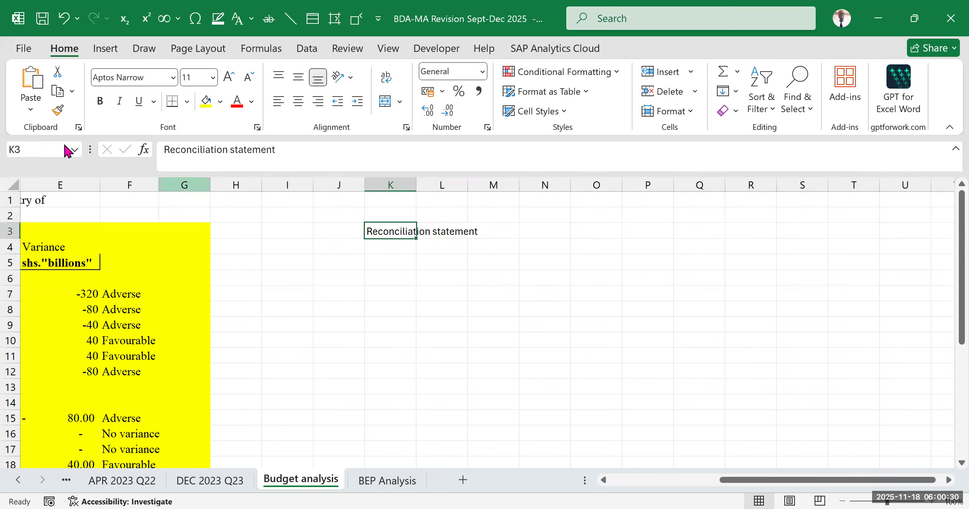
{"action": "left_click", "coordinate": [100, 101]}
{"action": "left_click_drag", "start_coordinate": [416, 296], "coordinate": [419, 296]}
- Enter the unit label shs."billions" in L4, beneath the Reconciliation statement heading
{"action": "left_click_drag", "start_coordinate": [745, 481], "coordinate": [640, 488]}
{"action": "scroll", "coordinate": [612, 361], "scroll_direction": "down", "scroll_amount": 3}
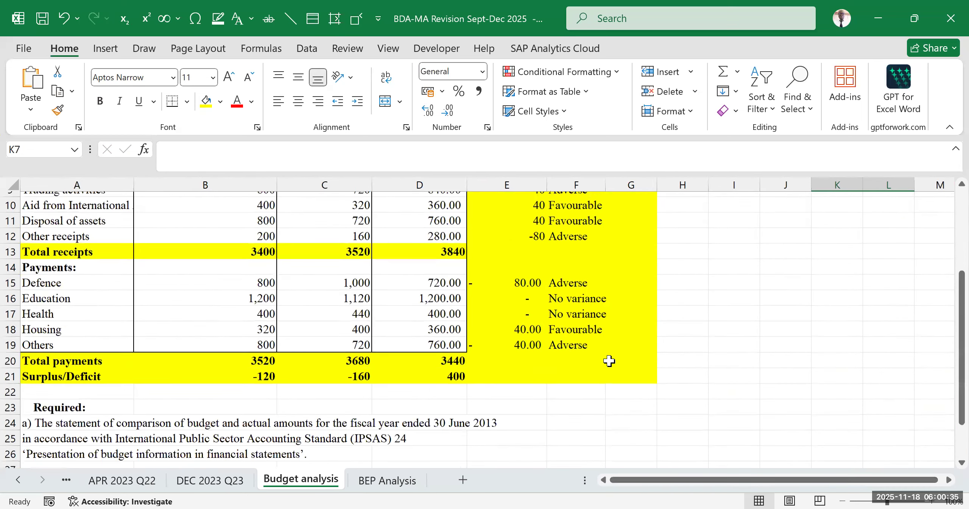
{"action": "left_click_drag", "start_coordinate": [737, 482], "coordinate": [829, 453]}
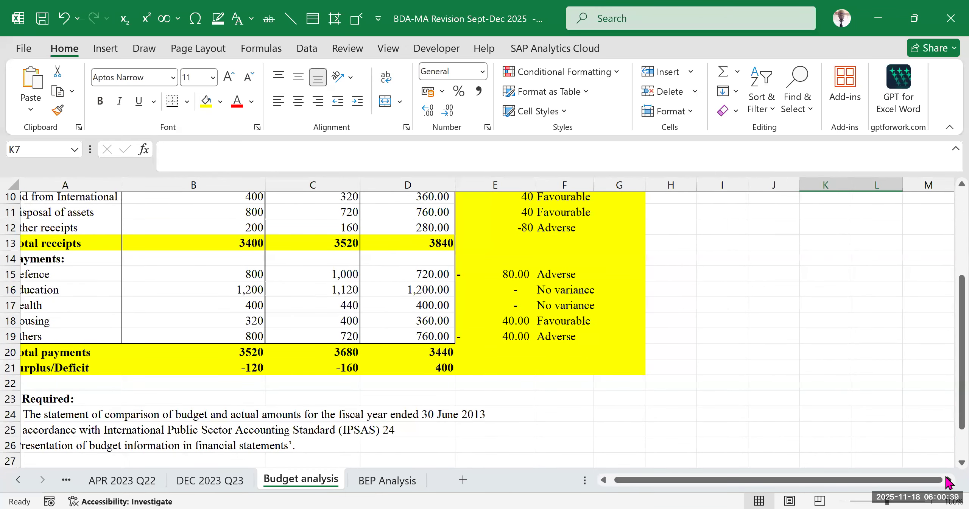
{"action": "left_click", "coordinate": [948, 480]}
{"action": "scroll", "coordinate": [643, 393], "scroll_direction": "up", "scroll_amount": 3}
{"action": "left_click", "coordinate": [661, 313]}
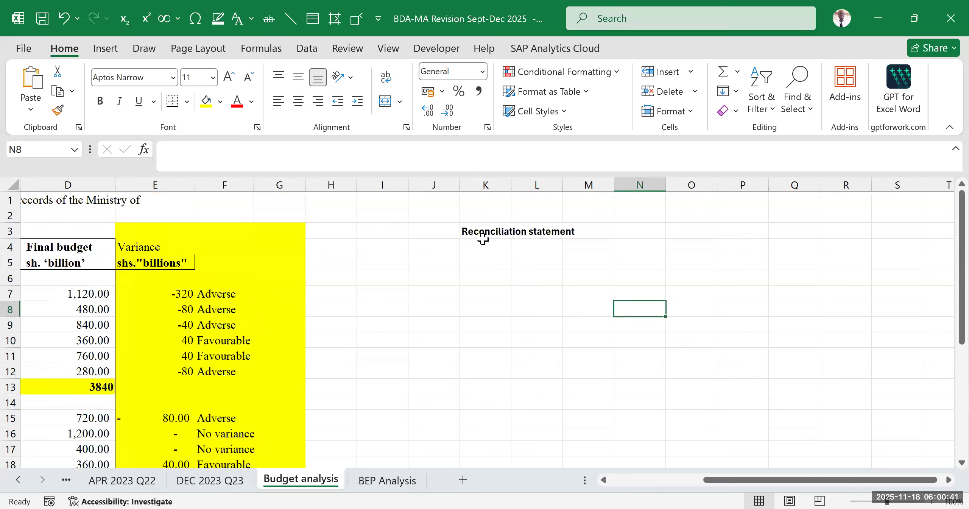
{"action": "left_click", "coordinate": [509, 314]}
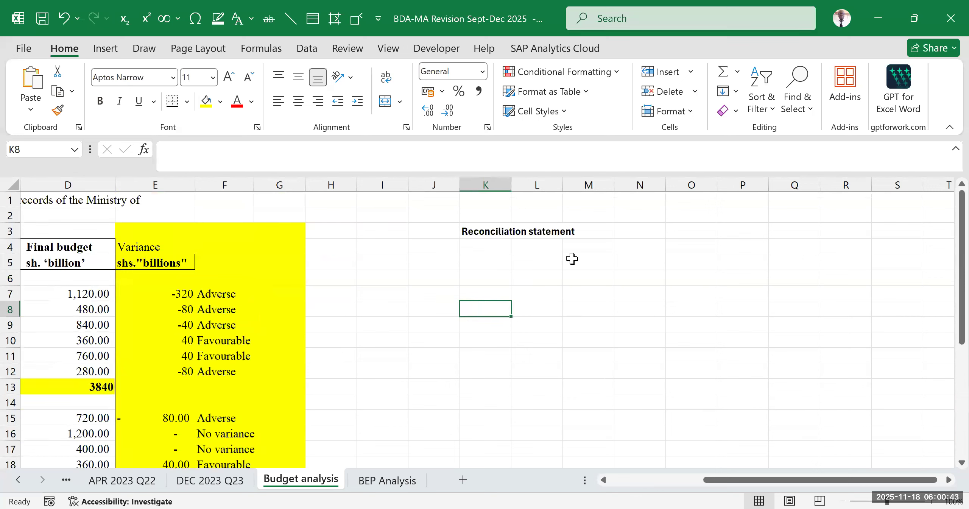
{"action": "left_click", "coordinate": [554, 247]}
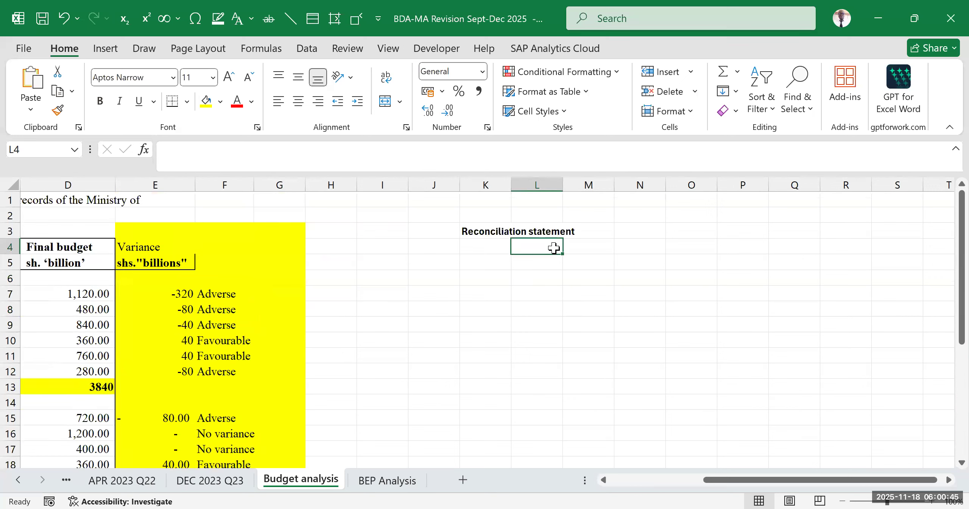
{"action": "type", "text": "shs"}
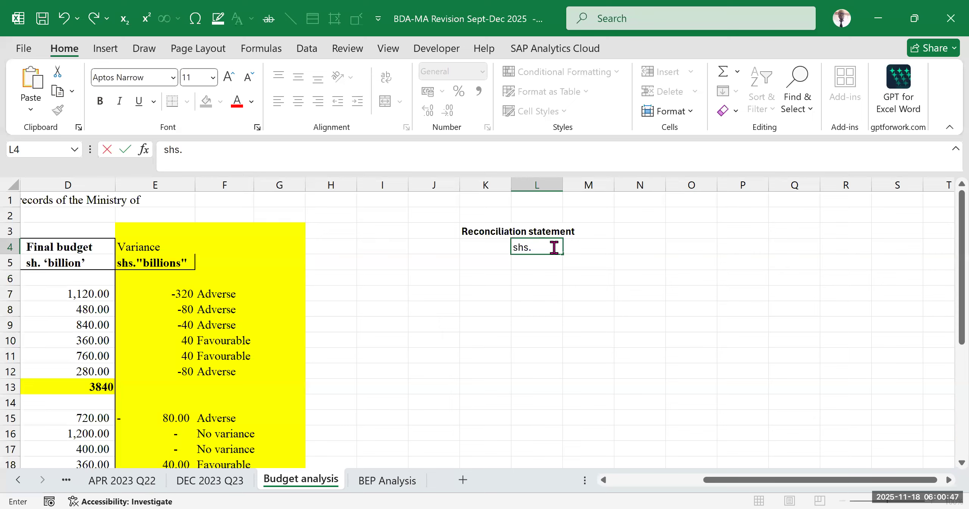
{"action": "type", "text": ".\"billions\""}
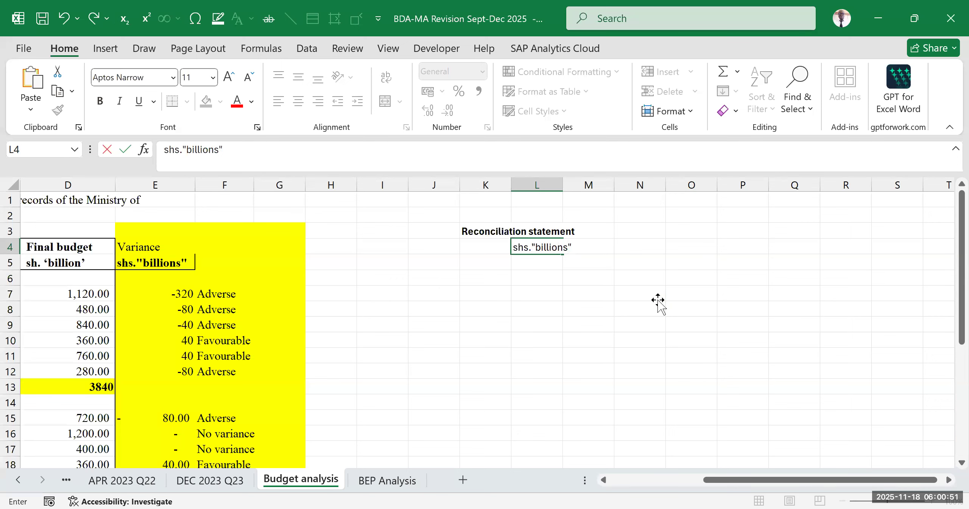
{"action": "left_click", "coordinate": [654, 299]}
- Widen column L to fit the shs."billions" label
{"action": "left_click", "coordinate": [515, 295]}
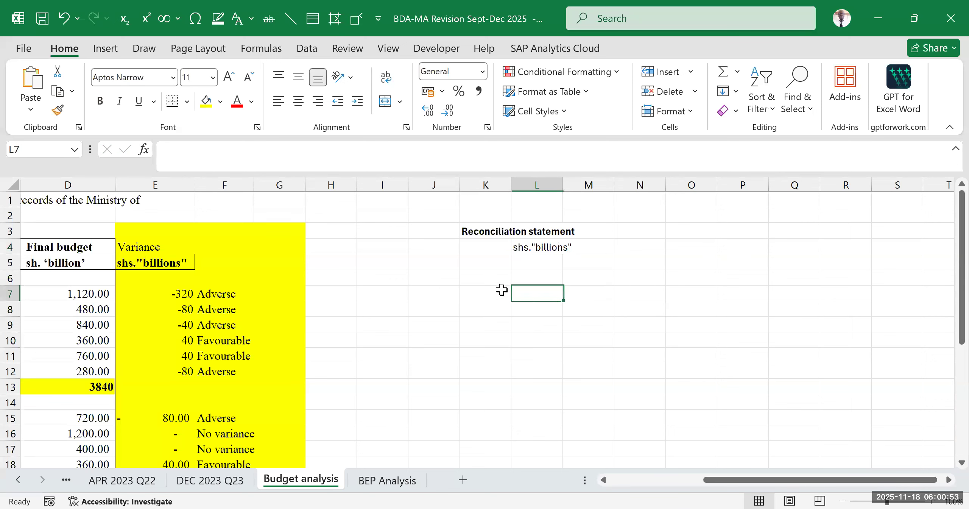
{"action": "left_click", "coordinate": [462, 265]}
{"action": "left_click", "coordinate": [481, 244]}
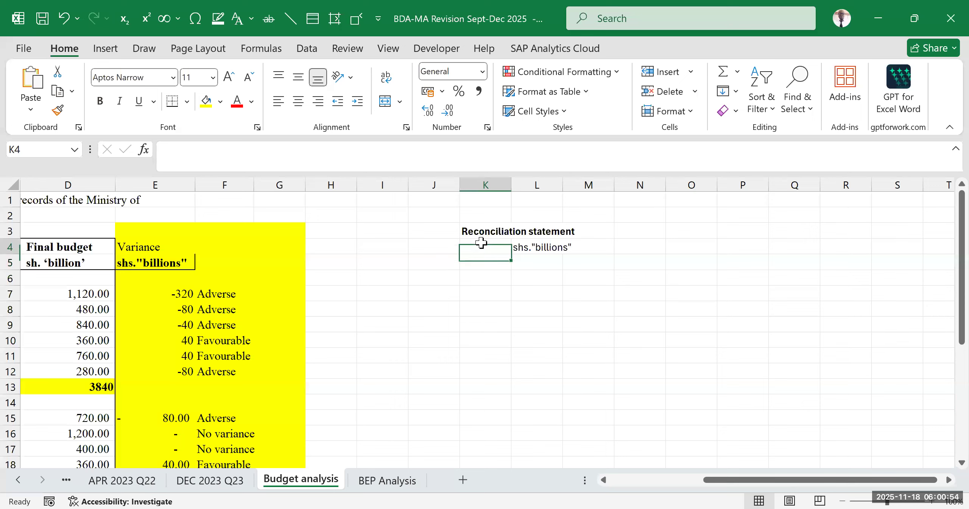
{"action": "left_click", "coordinate": [656, 282]}
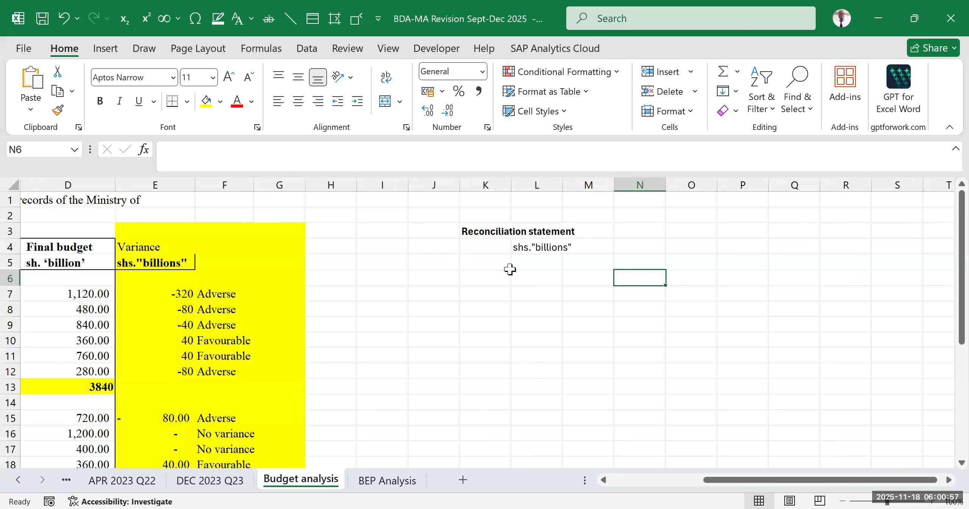
{"action": "left_click", "coordinate": [482, 247]}
{"action": "left_click_drag", "start_coordinate": [493, 303], "coordinate": [505, 295]}
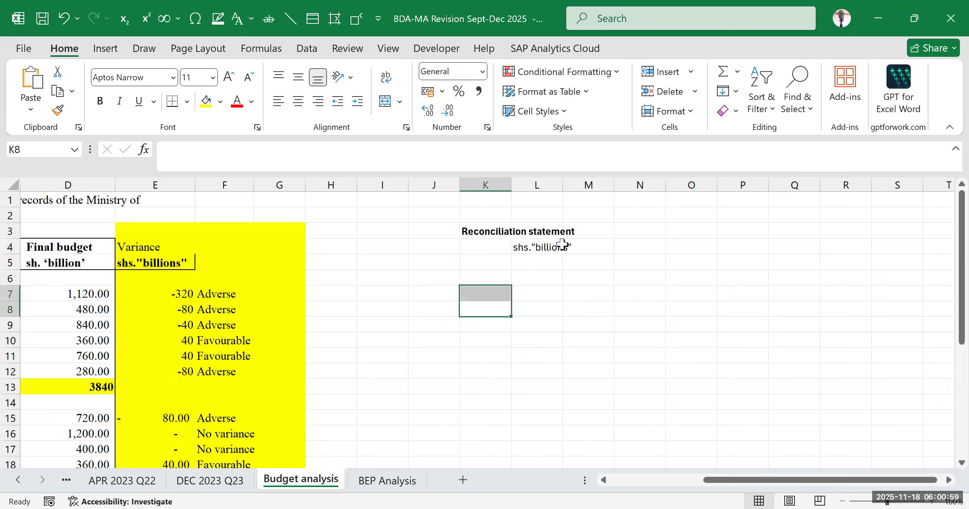
{"action": "double_click", "coordinate": [563, 184]}
{"action": "left_click", "coordinate": [681, 297]}
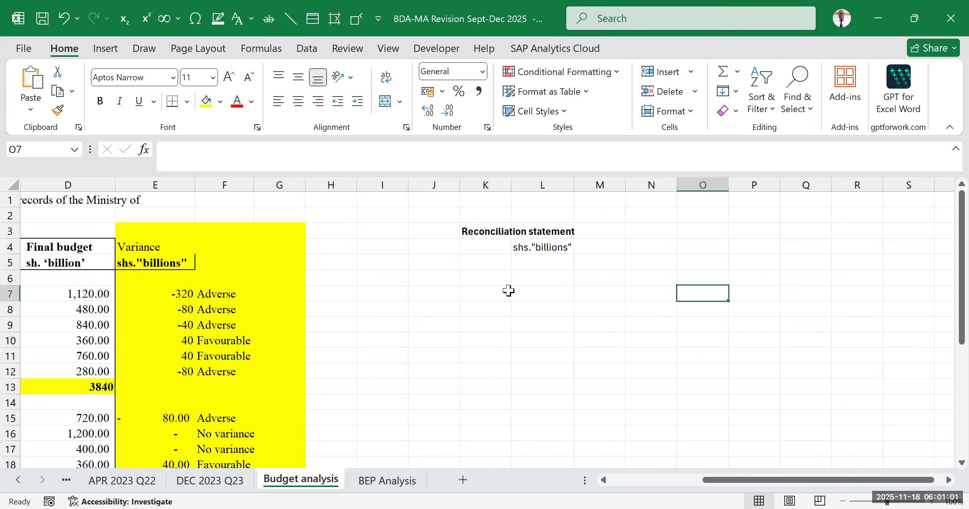
{"action": "left_click", "coordinate": [487, 263]}
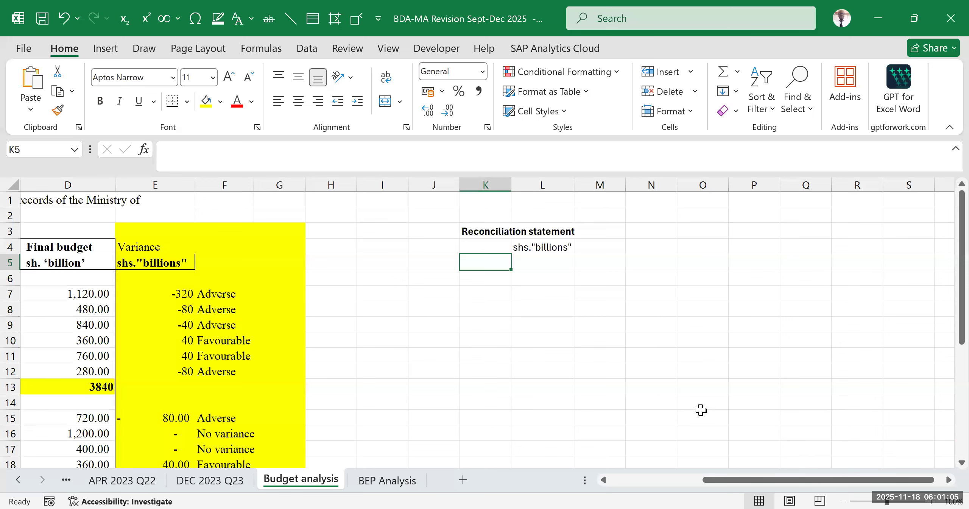
{"action": "type", "text": "="}
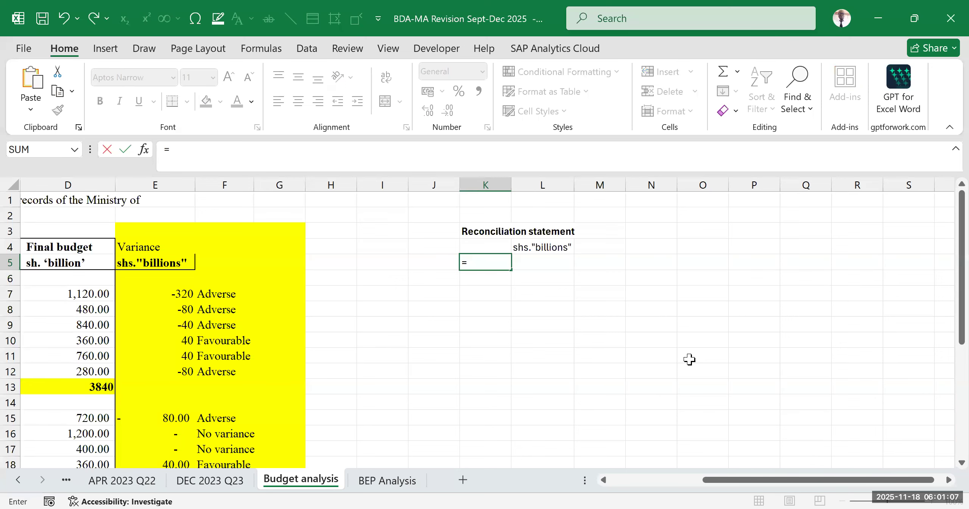
{"action": "left_click_drag", "start_coordinate": [735, 486], "coordinate": [621, 489]}
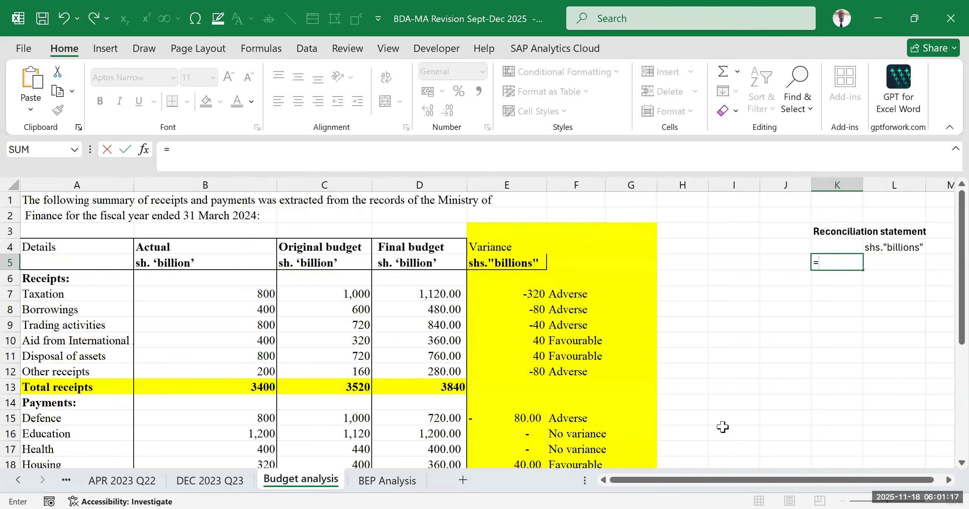
{"action": "key", "text": "BackSpace"}
{"action": "scroll", "coordinate": [559, 427], "scroll_direction": "down", "scroll_amount": 3}
{"action": "left_click", "coordinate": [576, 411]}
{"action": "left_click", "coordinate": [753, 331]}
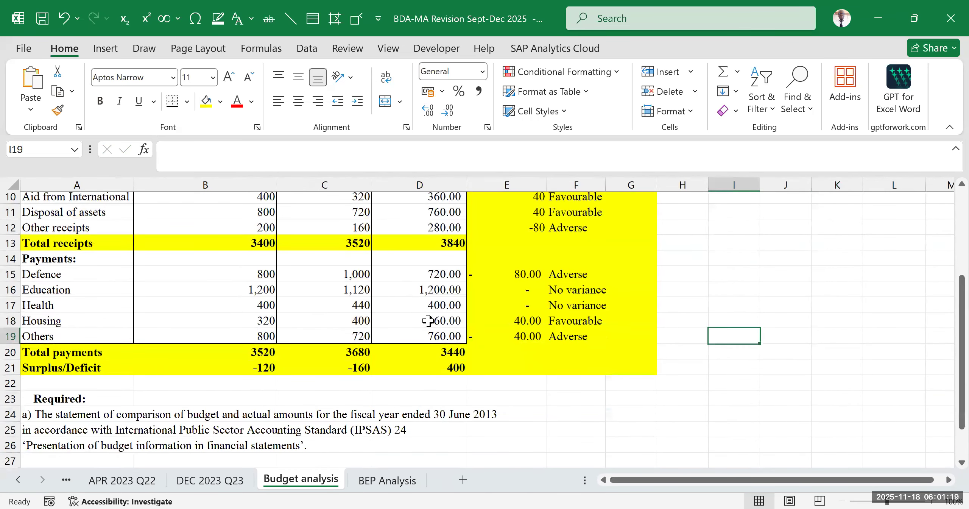
- Review the Actual column from its heading in B4 down through total receipts, payments and the surplus/deficit row
{"action": "scroll", "coordinate": [427, 321], "scroll_direction": "up", "scroll_amount": 3}
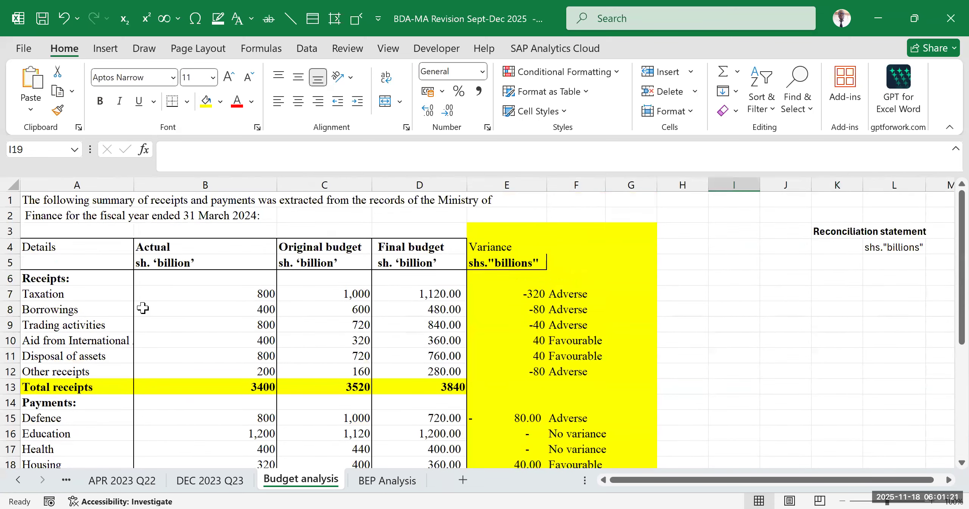
{"action": "scroll", "coordinate": [184, 285], "scroll_direction": "down", "scroll_amount": 2}
{"action": "scroll", "coordinate": [190, 274], "scroll_direction": "up", "scroll_amount": 2}
{"action": "scroll", "coordinate": [187, 265], "scroll_direction": "up", "scroll_amount": 1}
{"action": "left_click", "coordinate": [181, 246]}
{"action": "scroll", "coordinate": [227, 299], "scroll_direction": "down", "scroll_amount": 3}
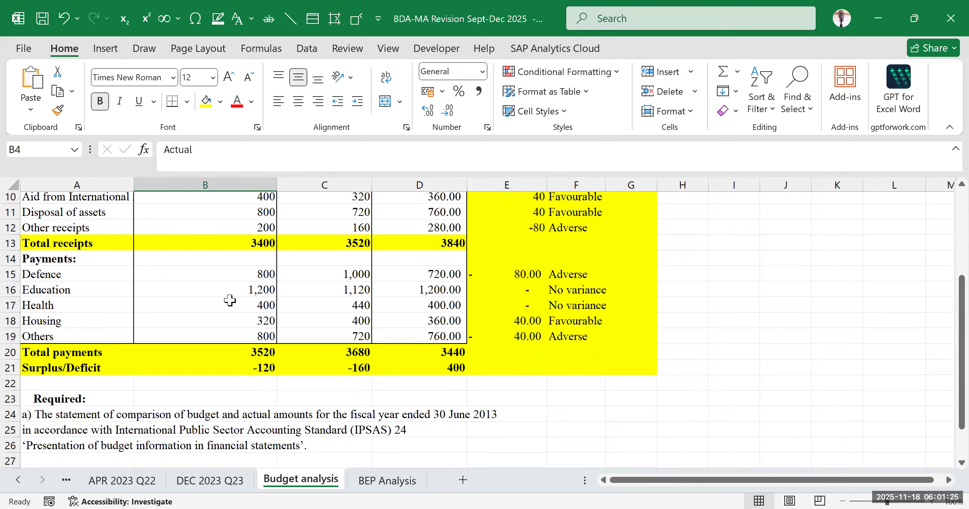
{"action": "scroll", "coordinate": [231, 300], "scroll_direction": "up", "scroll_amount": 3}
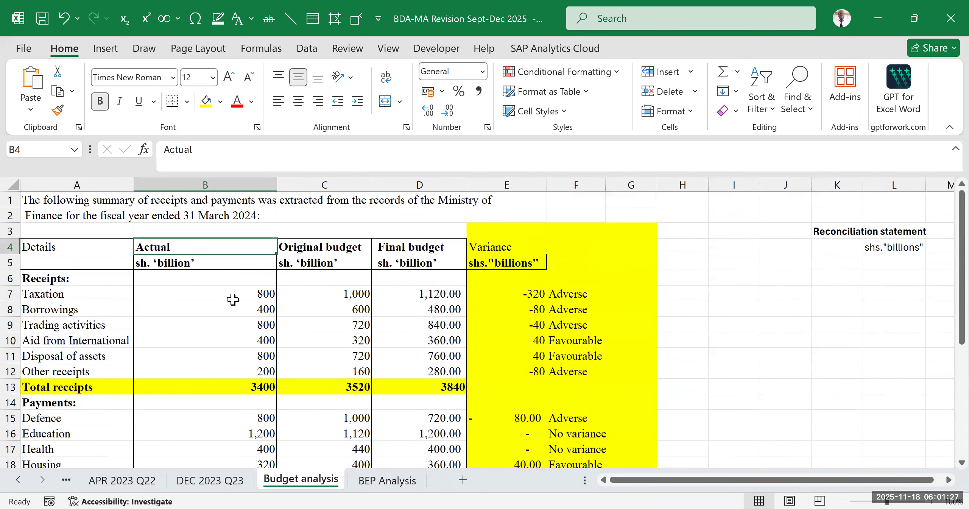
{"action": "scroll", "coordinate": [233, 300], "scroll_direction": "down", "scroll_amount": 3}
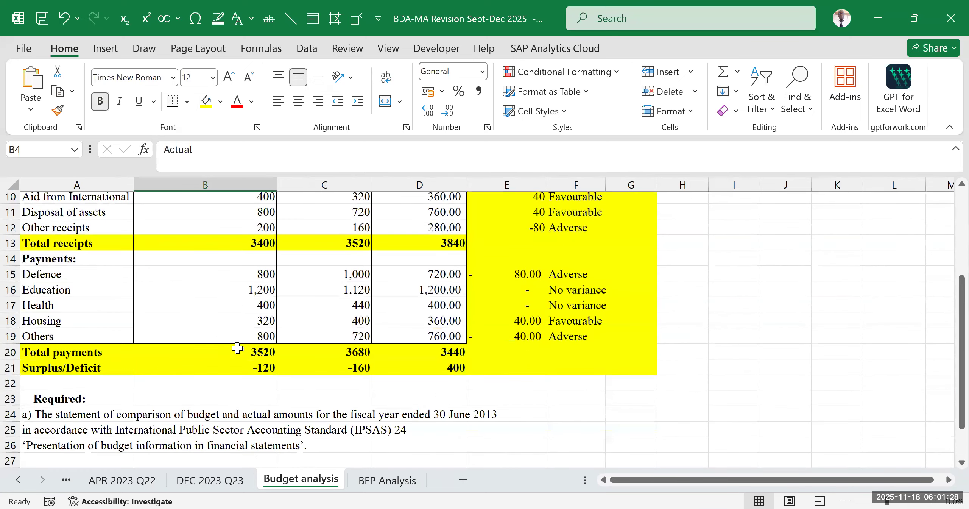
- Highlight the Actual column's surplus/deficit in B21 with a red fill
{"action": "left_click", "coordinate": [205, 370]}
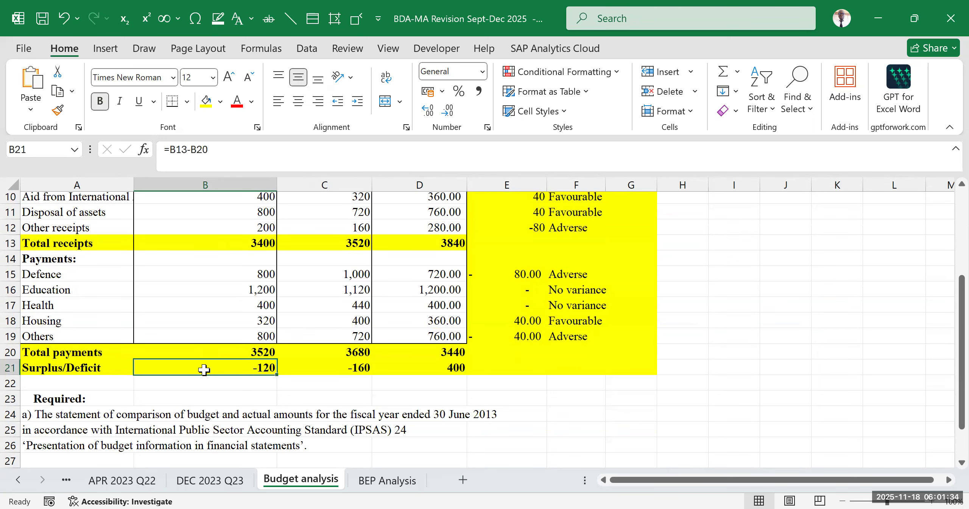
{"action": "left_click", "coordinate": [219, 101]}
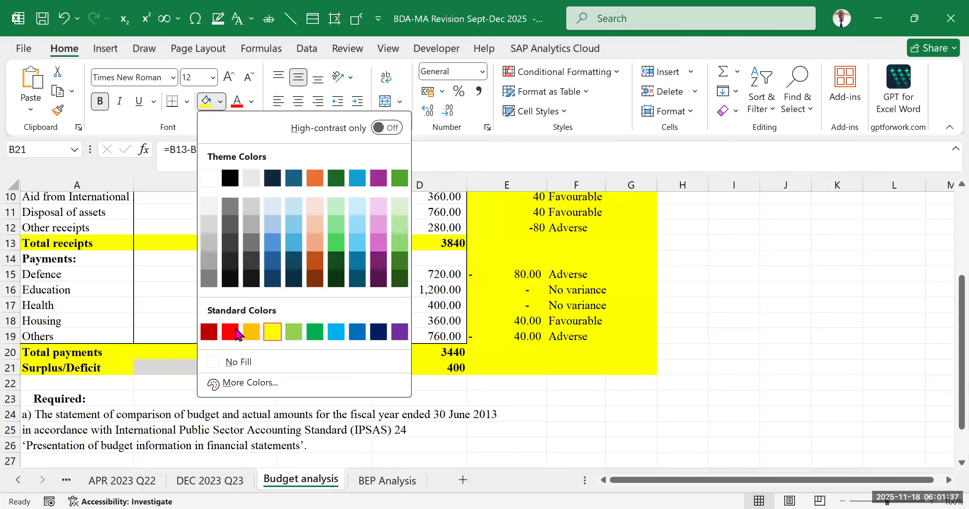
{"action": "left_click", "coordinate": [230, 331]}
{"action": "left_click", "coordinate": [785, 352]}
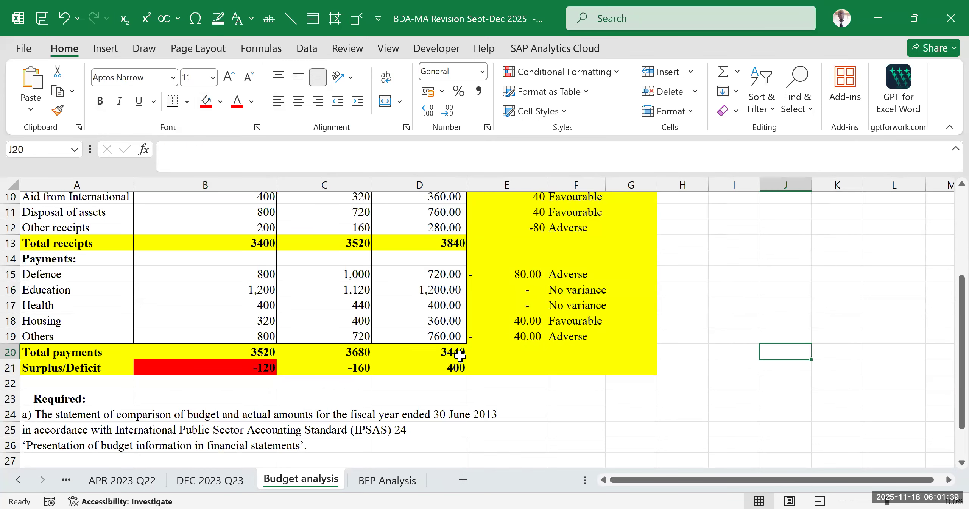
- Examine the surplus/deficit formula in B21 alongside the empty reconciliation statement area in K5:L16 and the written requirements
{"action": "left_click", "coordinate": [236, 362]}
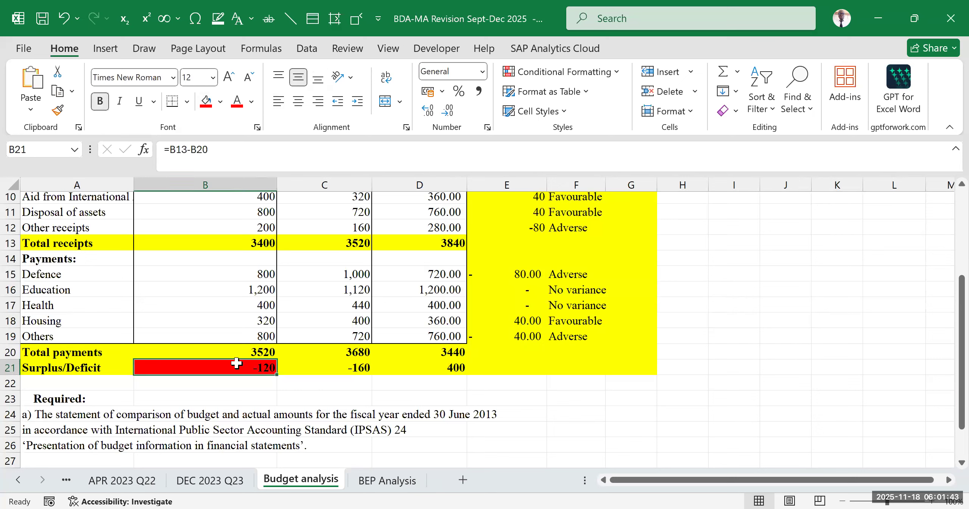
{"action": "left_click", "coordinate": [216, 394]}
{"action": "left_click", "coordinate": [231, 368]}
{"action": "left_click", "coordinate": [738, 354]}
{"action": "scroll", "coordinate": [725, 303], "scroll_direction": "up", "scroll_amount": 3}
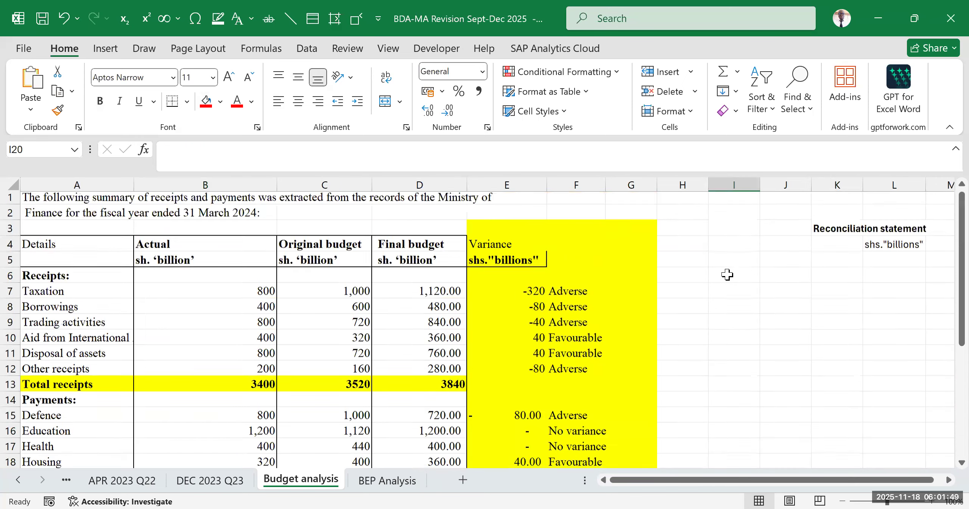
{"action": "left_click_drag", "start_coordinate": [842, 260], "coordinate": [870, 427]}
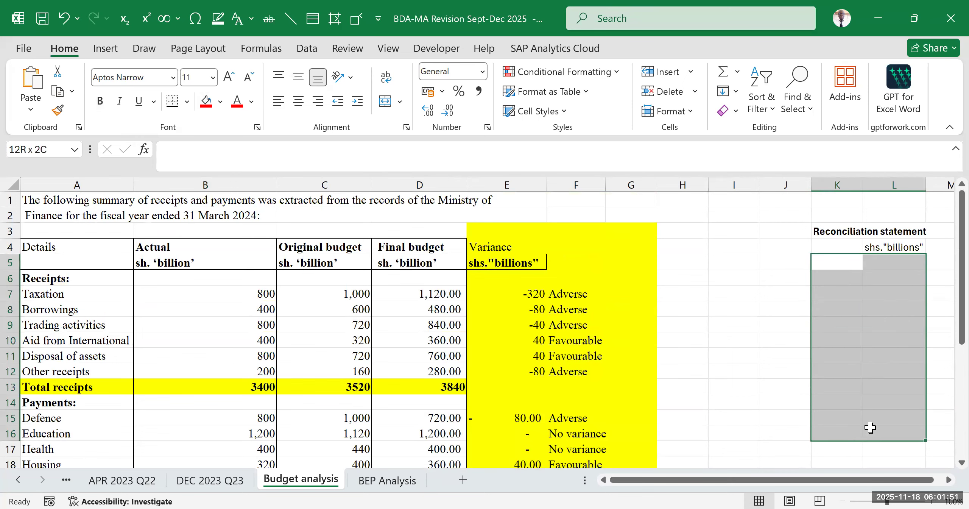
{"action": "scroll", "coordinate": [639, 351], "scroll_direction": "down", "scroll_amount": 5}
{"action": "left_click", "coordinate": [243, 294]}
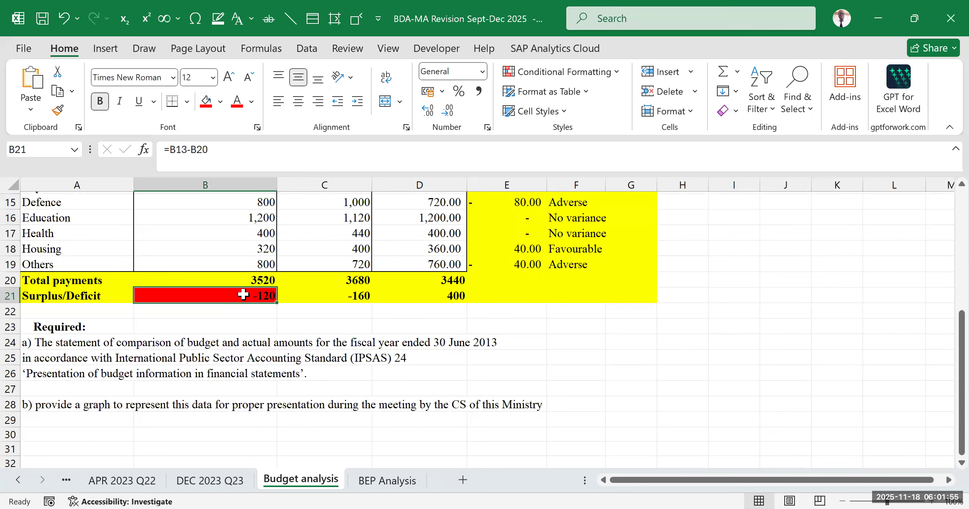
{"action": "scroll", "coordinate": [397, 332], "scroll_direction": "up", "scroll_amount": 5}
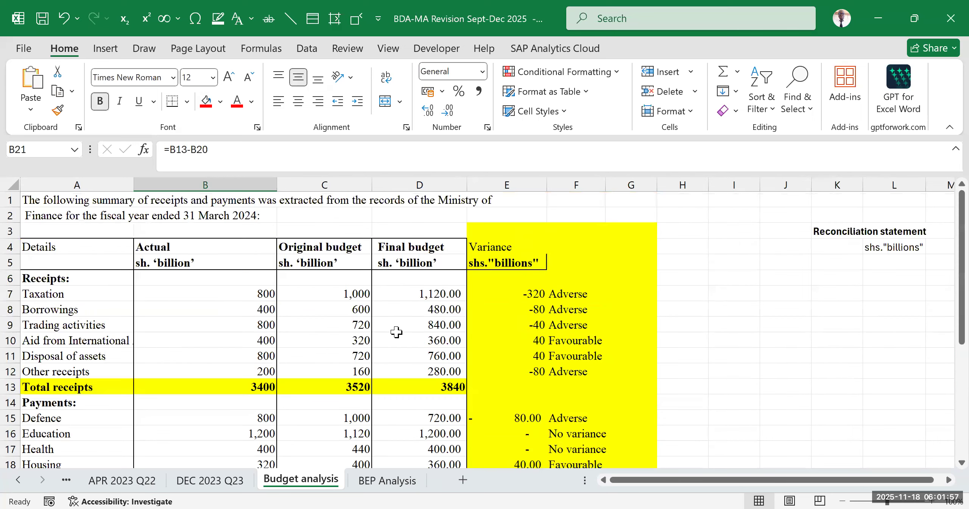
{"action": "scroll", "coordinate": [439, 382], "scroll_direction": "down", "scroll_amount": 5}
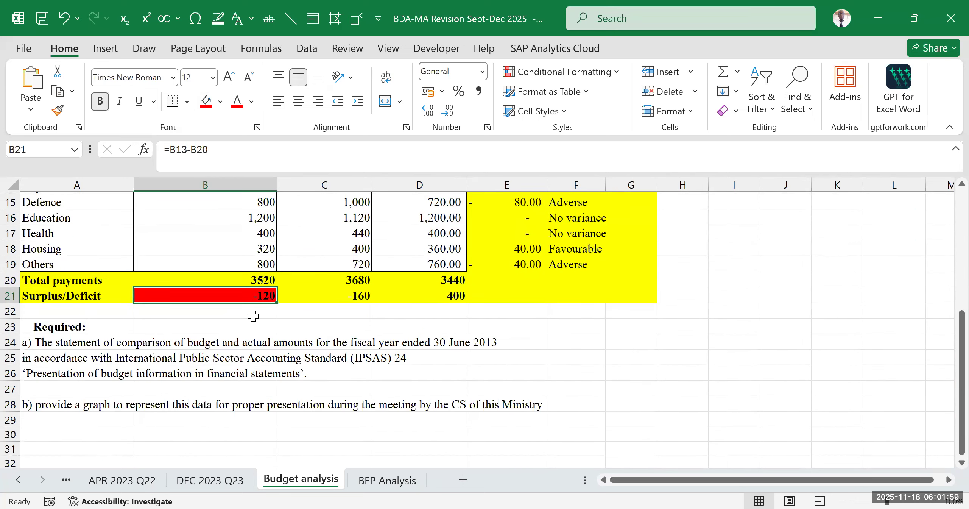
{"action": "left_click", "coordinate": [254, 316]}
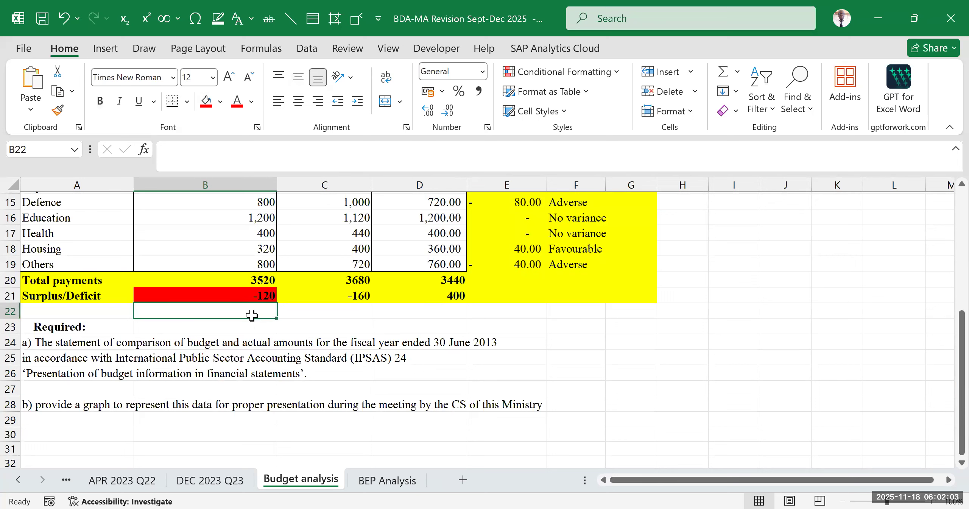
{"action": "left_click", "coordinate": [246, 296]}
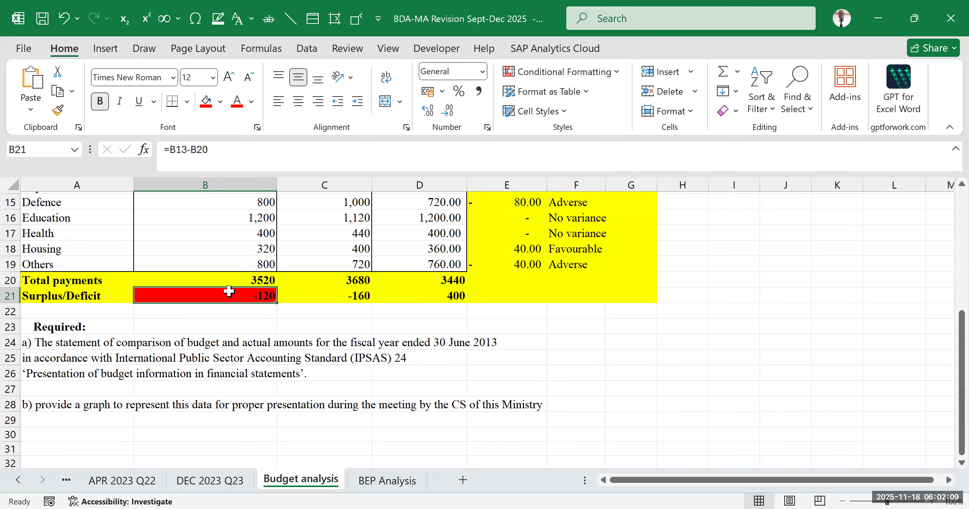
- Compare the Actual column's receipts and payments with its surplus/deficit in B21 as the figure to reconcile
{"action": "scroll", "coordinate": [229, 290], "scroll_direction": "up", "scroll_amount": 5}
{"action": "left_click_drag", "start_coordinate": [203, 254], "coordinate": [189, 306]}
{"action": "scroll", "coordinate": [192, 333], "scroll_direction": "down", "scroll_amount": 5}
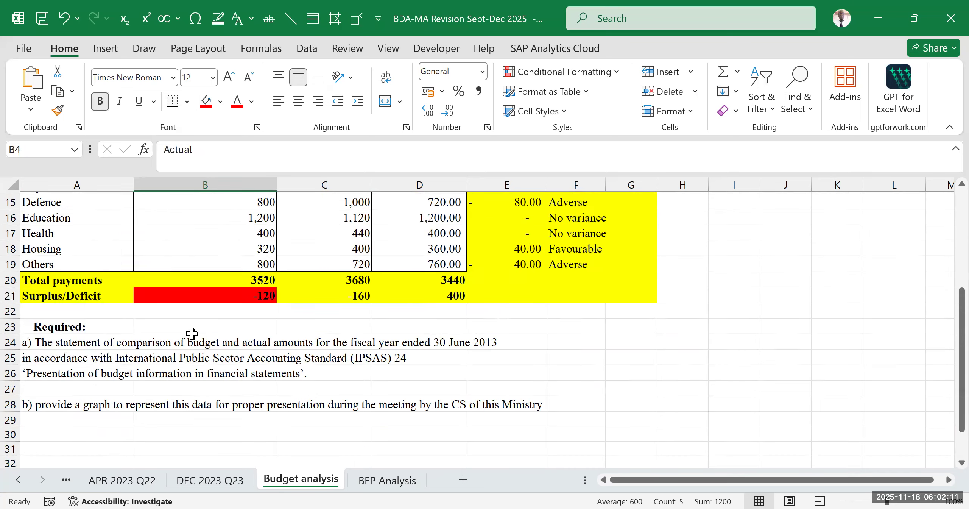
{"action": "scroll", "coordinate": [192, 333], "scroll_direction": "down", "scroll_amount": 2}
{"action": "left_click", "coordinate": [233, 223]}
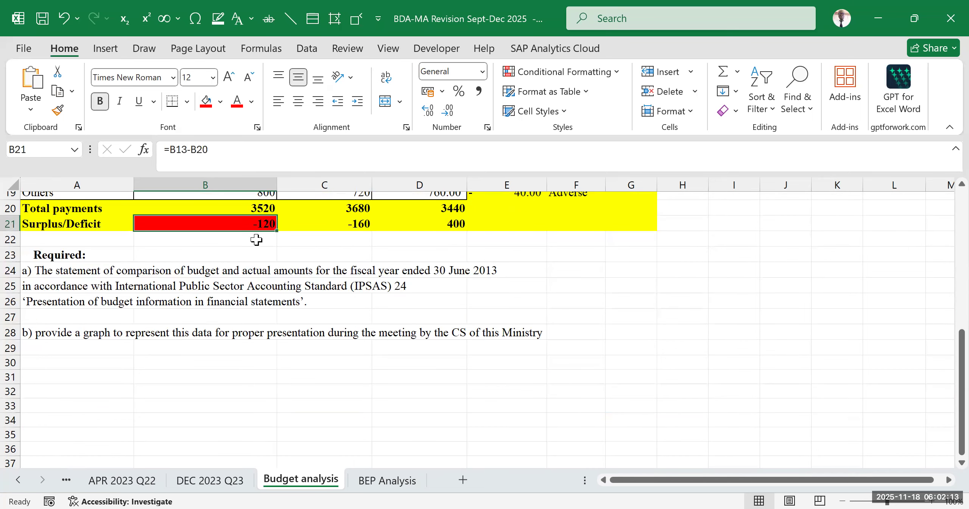
{"action": "scroll", "coordinate": [537, 311], "scroll_direction": "up", "scroll_amount": 5}
{"action": "left_click_drag", "start_coordinate": [832, 284], "coordinate": [855, 272]}
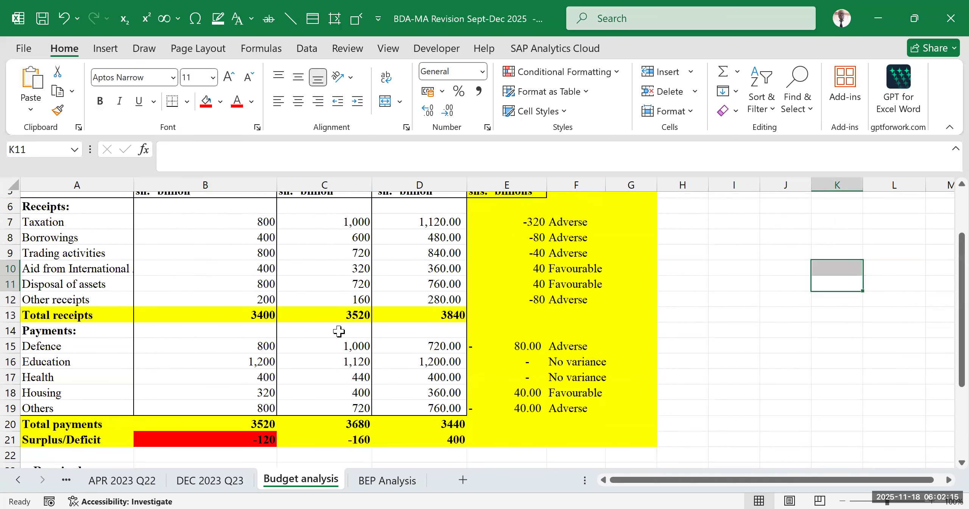
{"action": "left_click", "coordinate": [222, 434]}
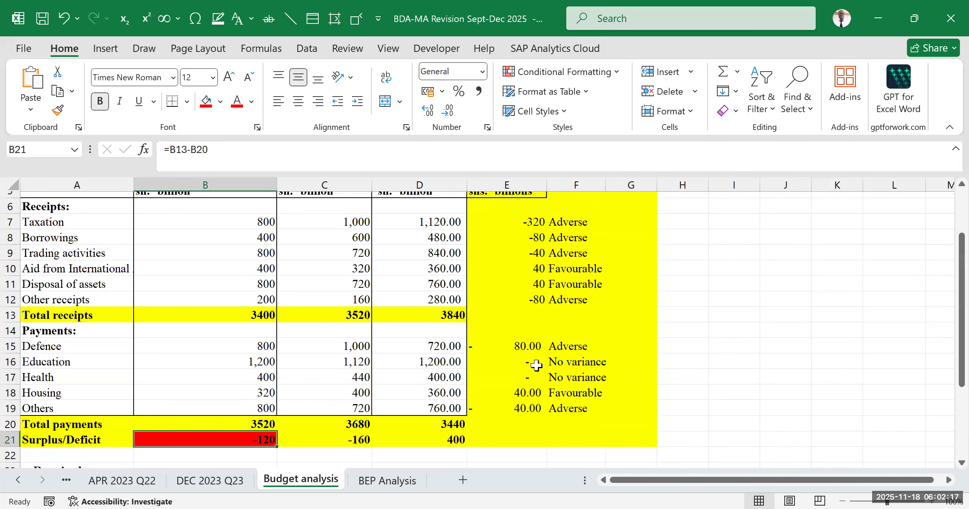
- Review the receipts and payments table in A6:E19 against the Actual column's surplus/deficit formula in B21
{"action": "left_click_drag", "start_coordinate": [127, 212], "coordinate": [536, 411]}
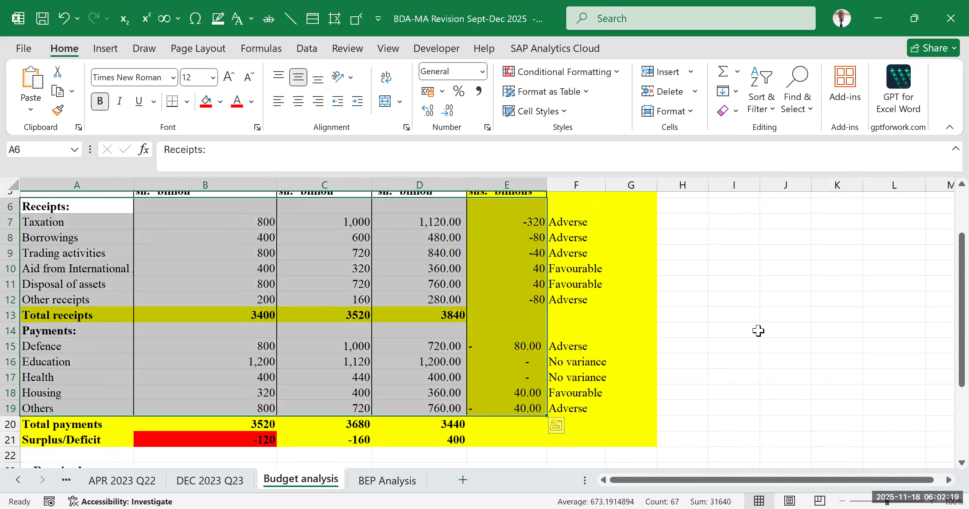
{"action": "left_click", "coordinate": [758, 329]}
{"action": "scroll", "coordinate": [303, 370], "scroll_direction": "down", "scroll_amount": 2}
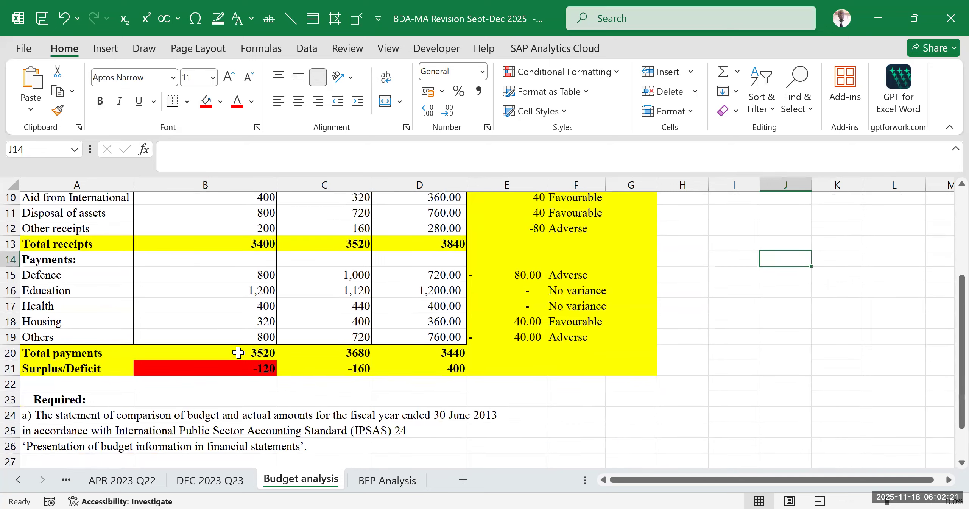
{"action": "left_click", "coordinate": [218, 365]}
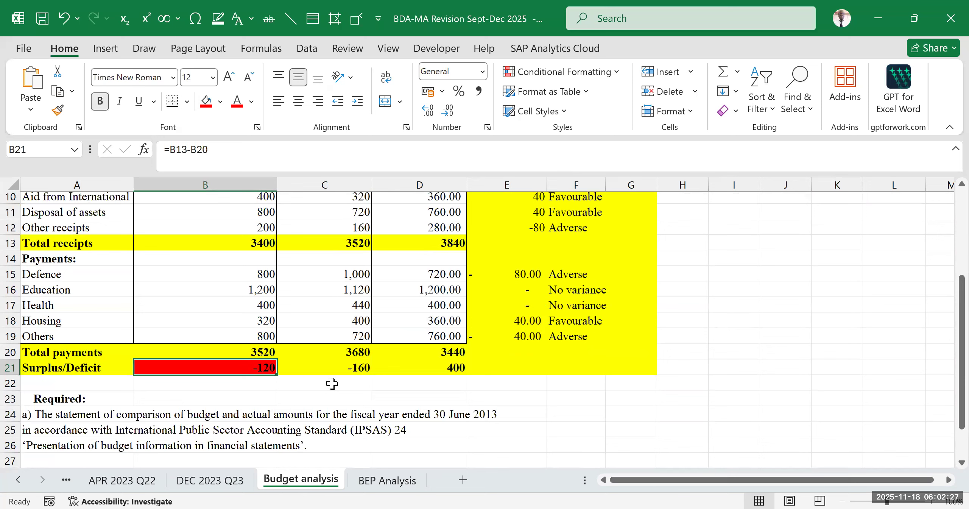
{"action": "left_click", "coordinate": [752, 306]}
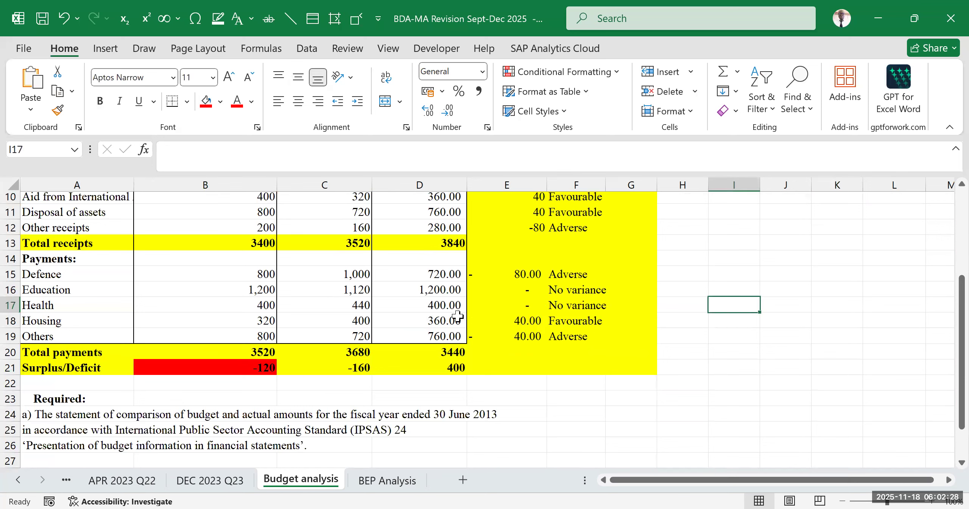
{"action": "left_click", "coordinate": [257, 369]}
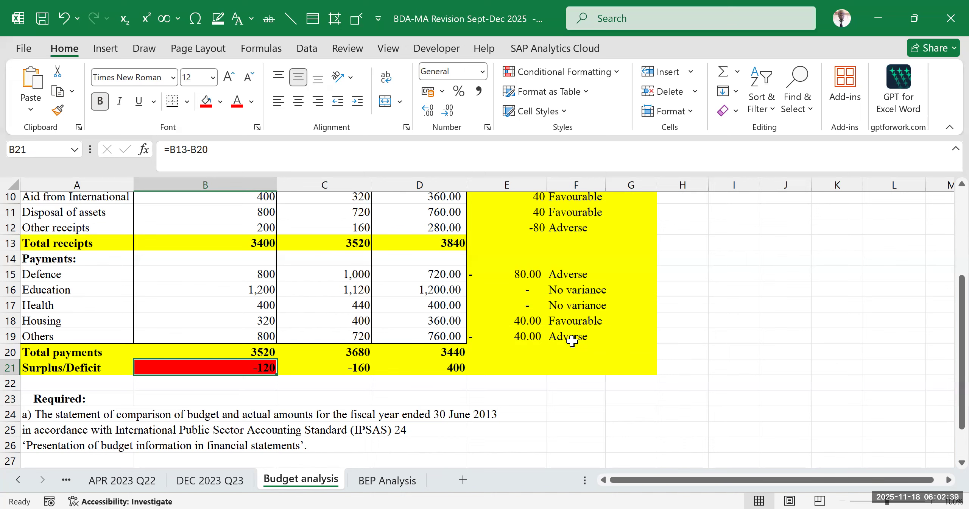
- Highlight the Final budget column's surplus/deficit in D21 with a green fill
{"action": "scroll", "coordinate": [523, 322], "scroll_direction": "up", "scroll_amount": 3}
{"action": "scroll", "coordinate": [474, 311], "scroll_direction": "down", "scroll_amount": 5}
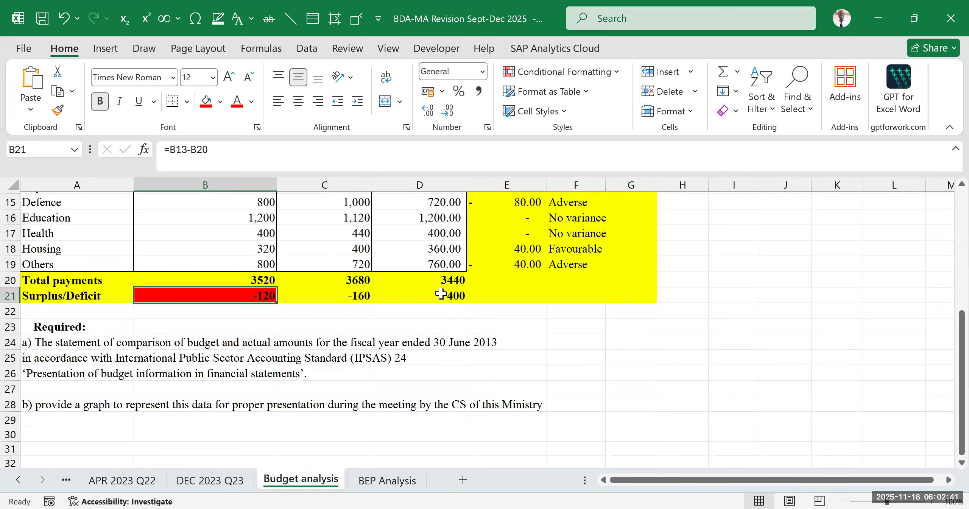
{"action": "left_click", "coordinate": [386, 295]}
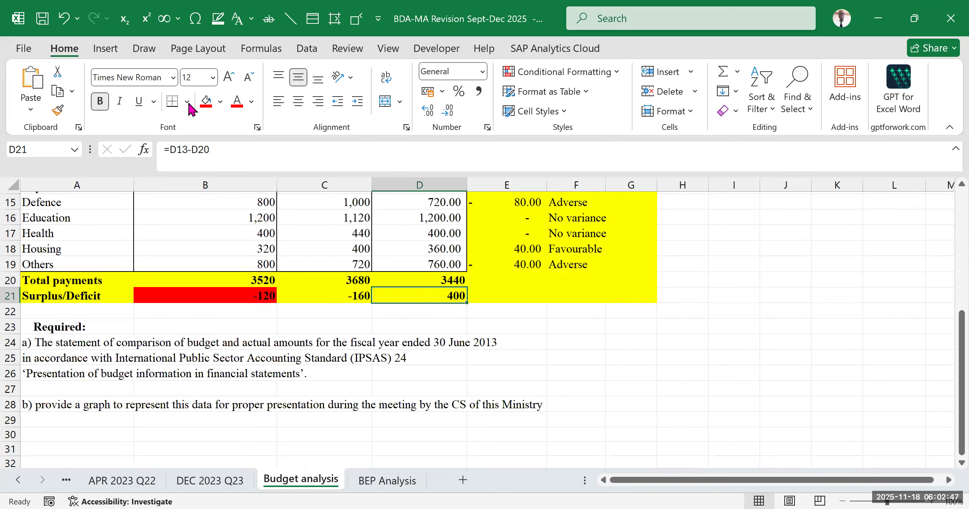
{"action": "left_click", "coordinate": [221, 101]}
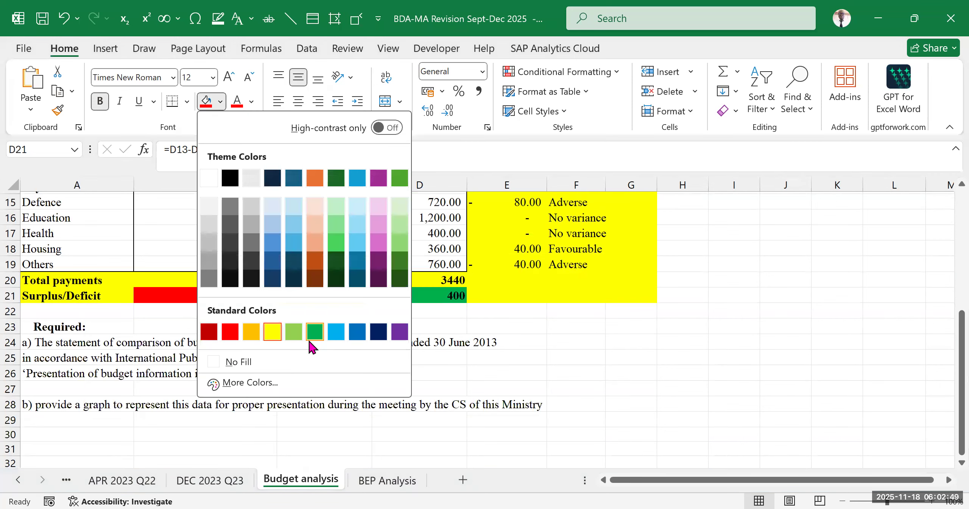
{"action": "left_click", "coordinate": [316, 331]}
{"action": "left_click", "coordinate": [681, 343]}
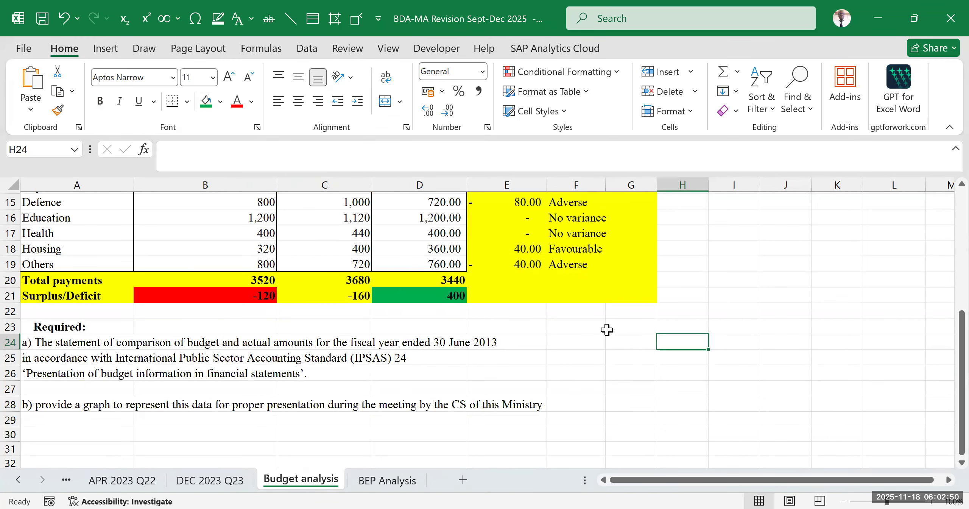
- Compare the surplus/deficit cells D21 and B21 with the Variance columns in E4:F21 and the written requirements
{"action": "left_click", "coordinate": [402, 292]}
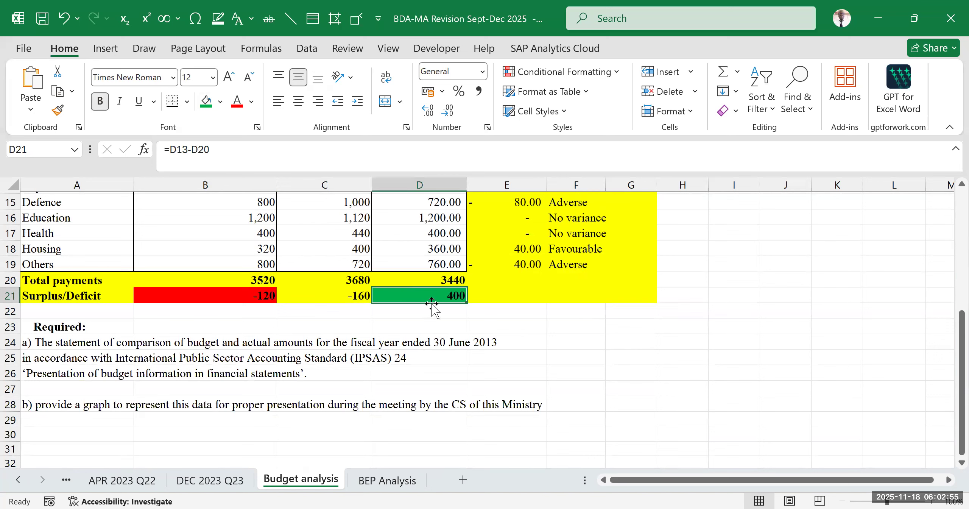
{"action": "left_click", "coordinate": [488, 311]}
{"action": "left_click", "coordinate": [441, 299]}
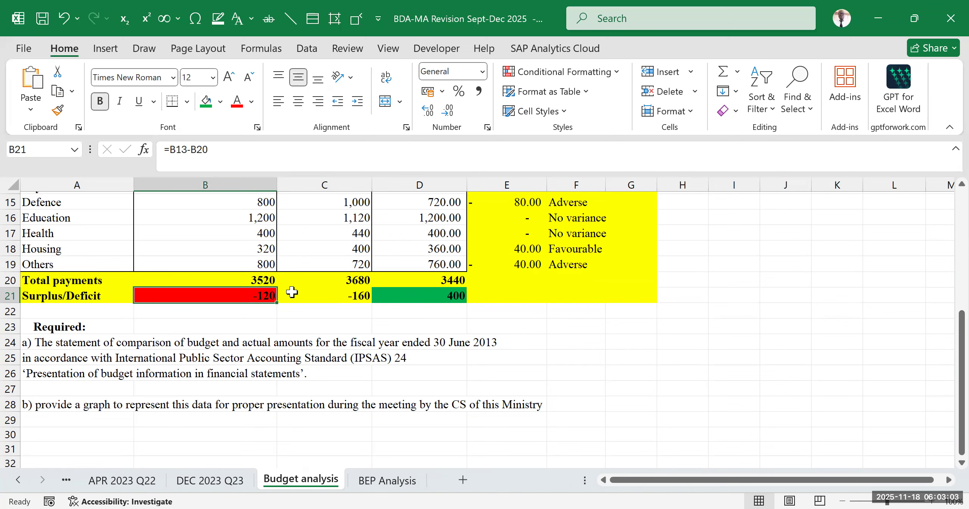
{"action": "left_click", "coordinate": [601, 308]}
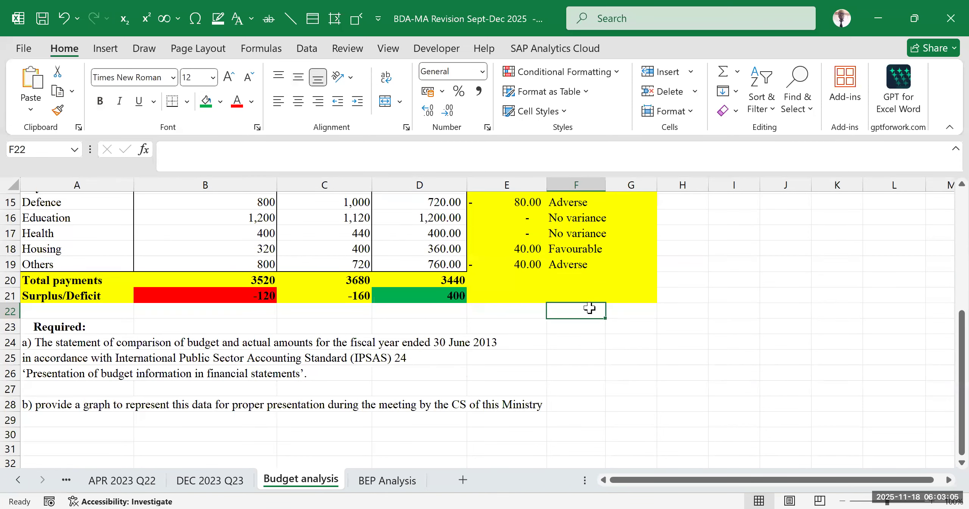
{"action": "scroll", "coordinate": [500, 291], "scroll_direction": "up", "scroll_amount": 3}
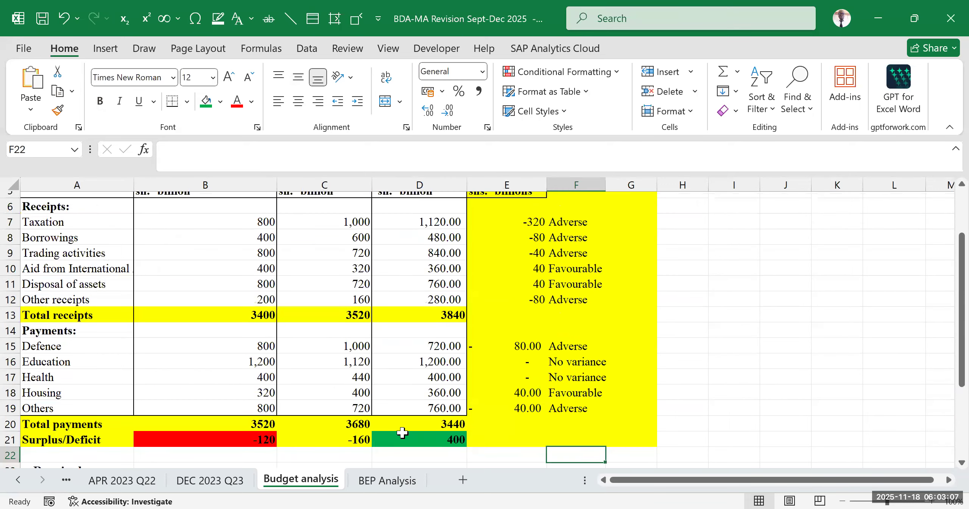
{"action": "left_click", "coordinate": [412, 435]}
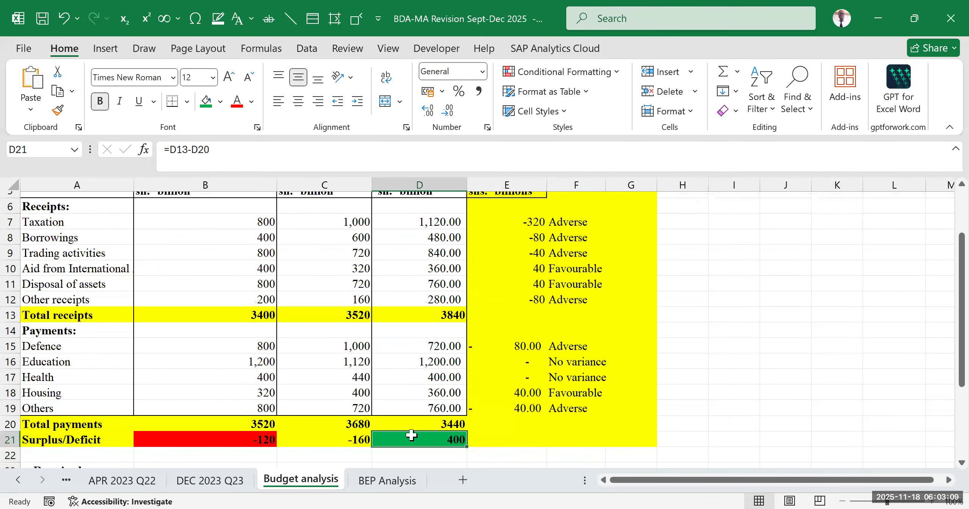
{"action": "left_click", "coordinate": [355, 250]}
{"action": "scroll", "coordinate": [504, 260], "scroll_direction": "up", "scroll_amount": 2}
{"action": "left_click_drag", "start_coordinate": [486, 248], "coordinate": [568, 369]}
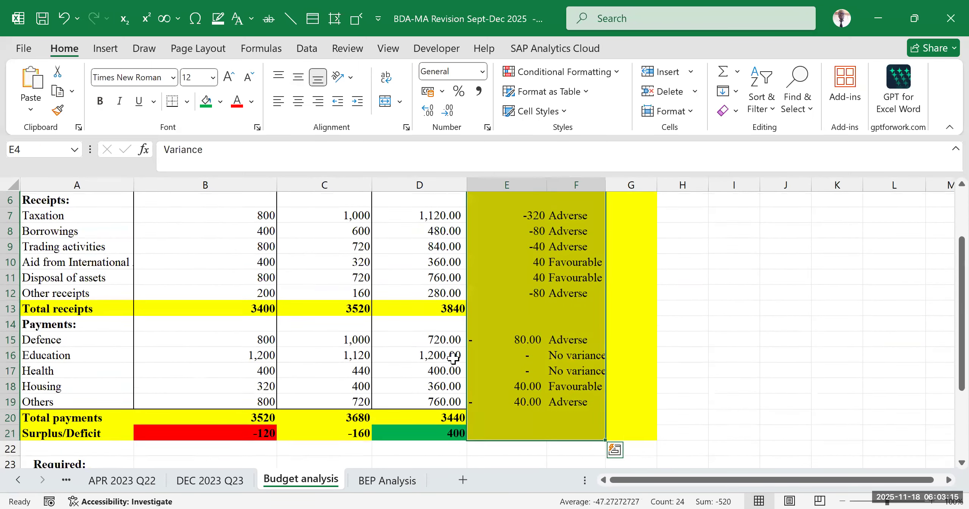
{"action": "left_click", "coordinate": [198, 359]}
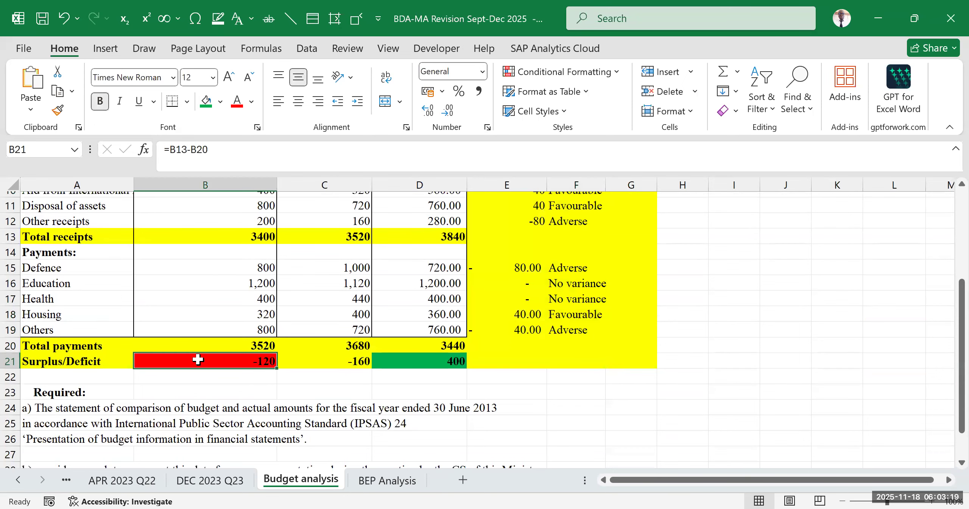
{"action": "scroll", "coordinate": [357, 366], "scroll_direction": "down", "scroll_amount": 3}
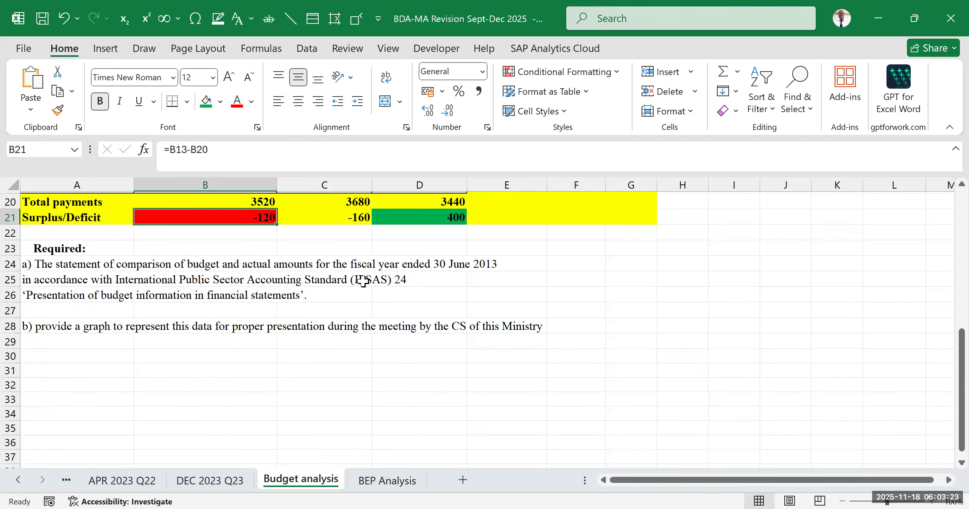
{"action": "scroll", "coordinate": [362, 281], "scroll_direction": "up", "scroll_amount": 2}
{"action": "scroll", "coordinate": [363, 280], "scroll_direction": "up", "scroll_amount": 2}
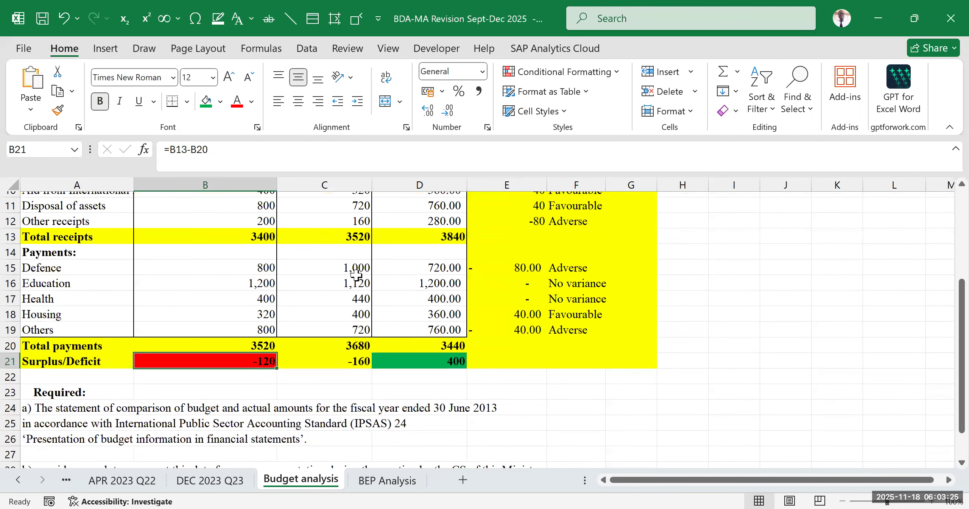
- Trace the Final budget column from its heading in D4 to D21 and compare its surplus/deficit with B21
{"action": "left_click", "coordinate": [423, 357]}
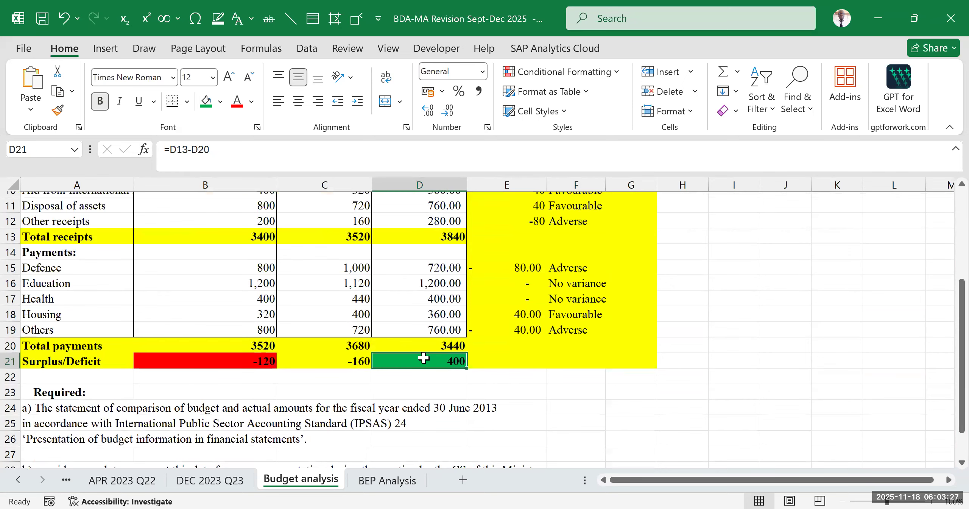
{"action": "scroll", "coordinate": [433, 260], "scroll_direction": "up", "scroll_amount": 3}
{"action": "left_click", "coordinate": [417, 243]}
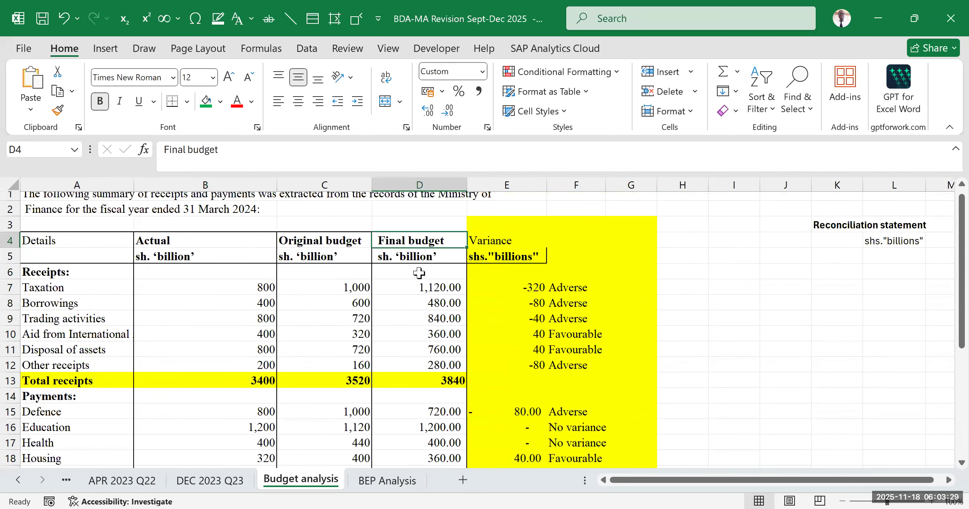
{"action": "scroll", "coordinate": [399, 265], "scroll_direction": "down", "scroll_amount": 5}
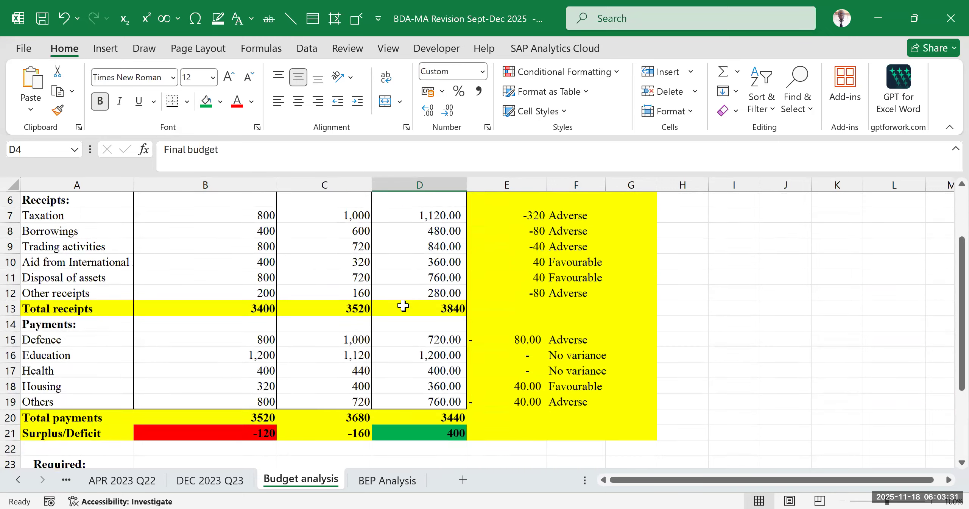
{"action": "left_click", "coordinate": [418, 290]}
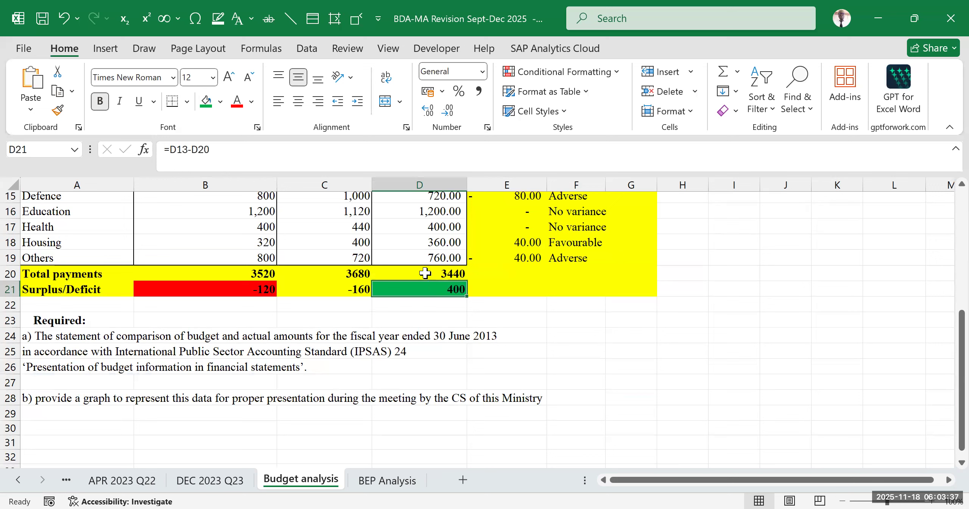
{"action": "left_click", "coordinate": [516, 303]}
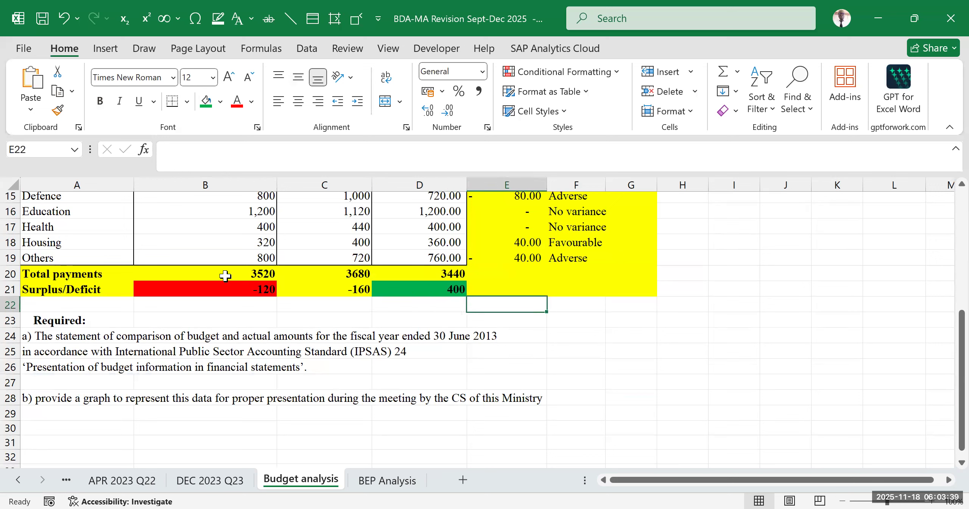
{"action": "left_click", "coordinate": [218, 286]}
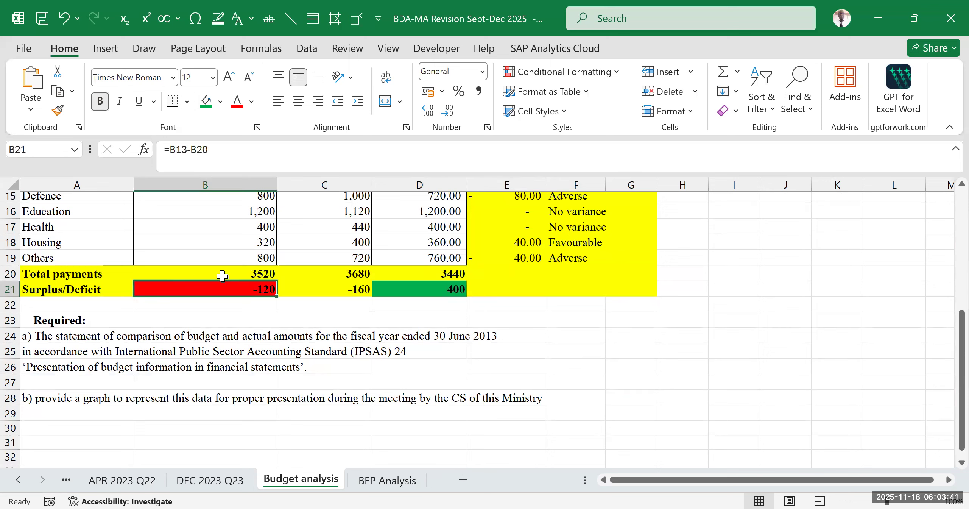
{"action": "left_click", "coordinate": [411, 244]}
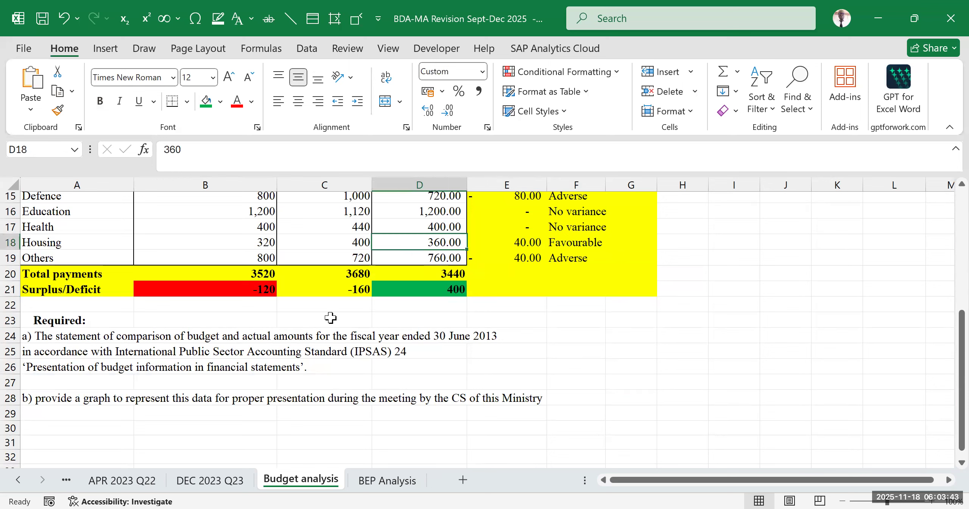
{"action": "left_click", "coordinate": [222, 290]}
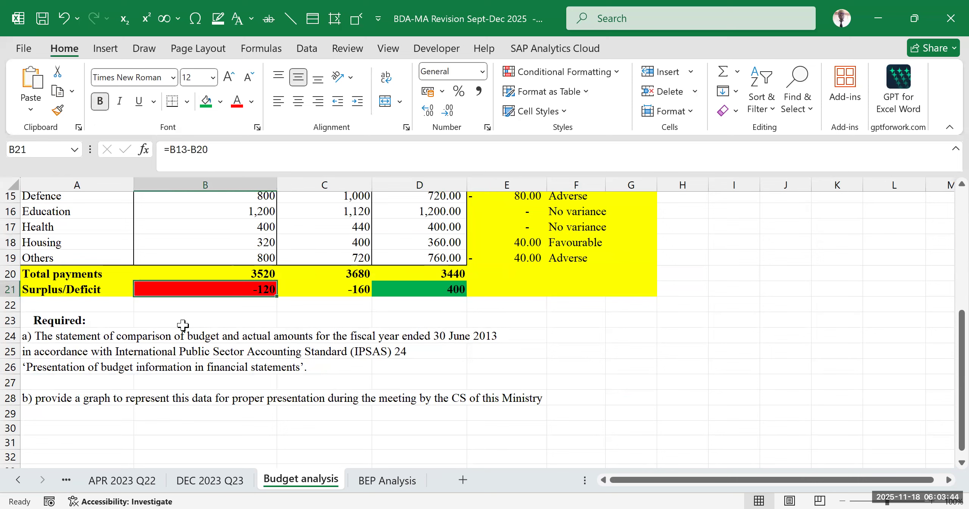
{"action": "left_click", "coordinate": [447, 292]}
{"action": "left_click", "coordinate": [201, 288]}
- Enter the label "Surplus" in K5 as the first line of the reconciliation statement
{"action": "left_click_drag", "start_coordinate": [778, 481], "coordinate": [787, 481]}
{"action": "scroll", "coordinate": [852, 378], "scroll_direction": "up", "scroll_amount": 5}
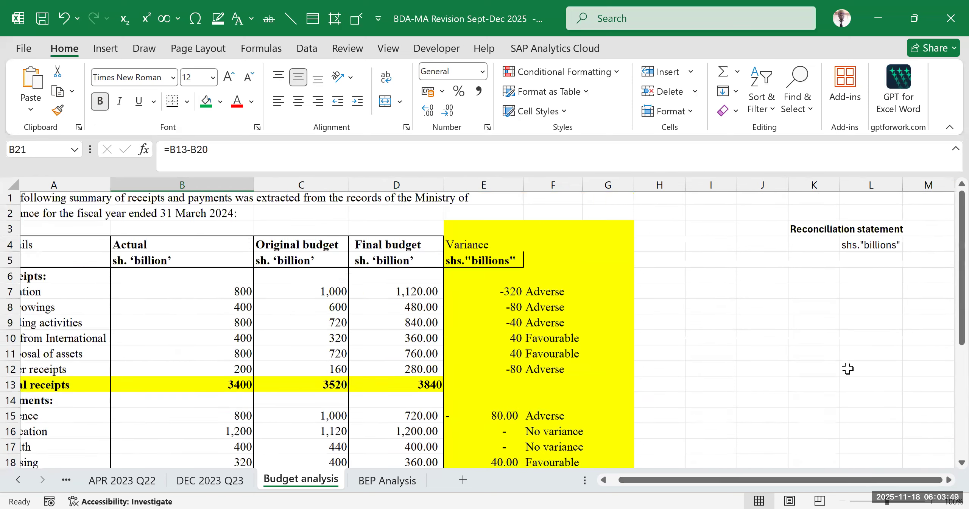
{"action": "left_click", "coordinate": [827, 261]}
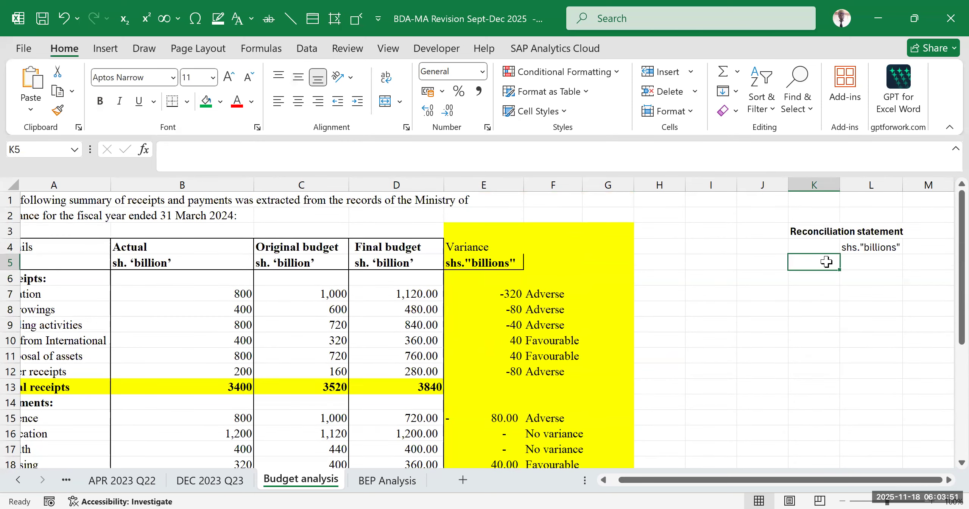
{"action": "type", "text": "Sur"}
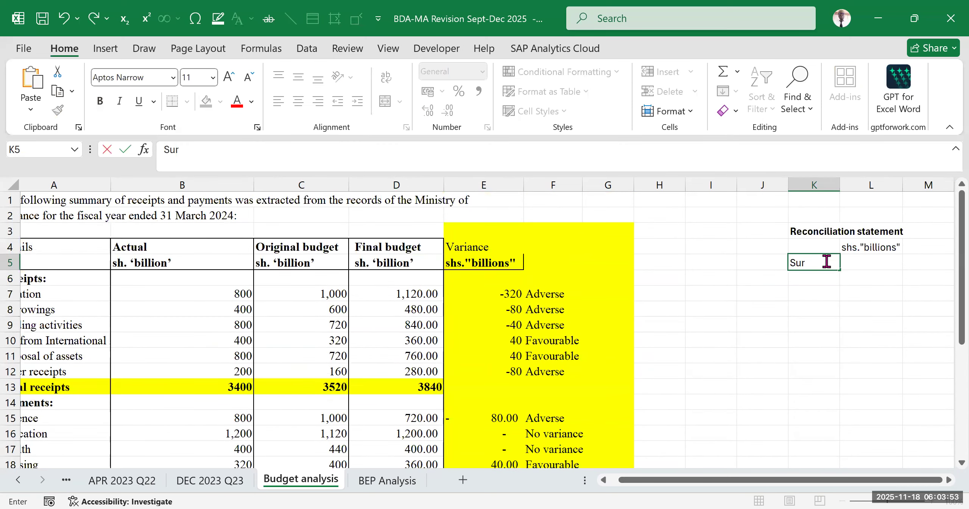
{"action": "scroll", "coordinate": [569, 271], "scroll_direction": "down", "scroll_amount": 5}
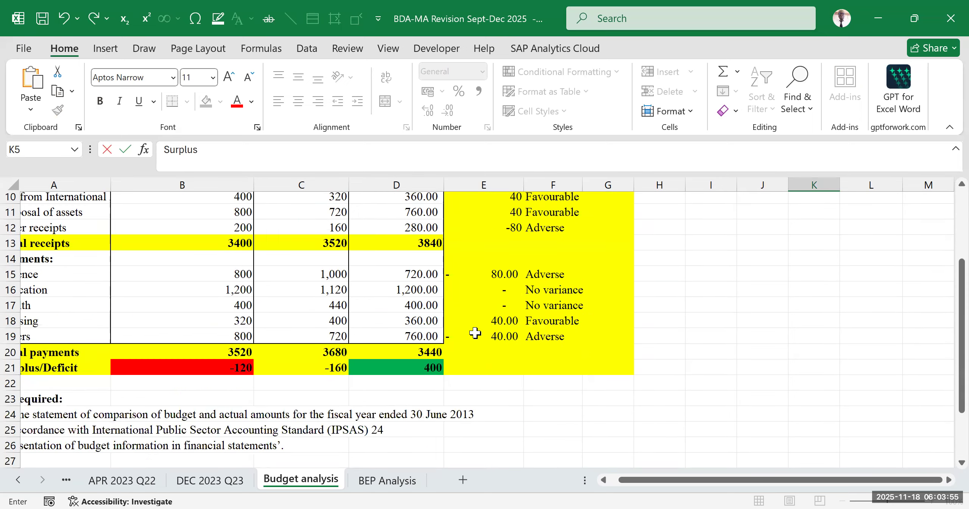
{"action": "left_click", "coordinate": [530, 354]}
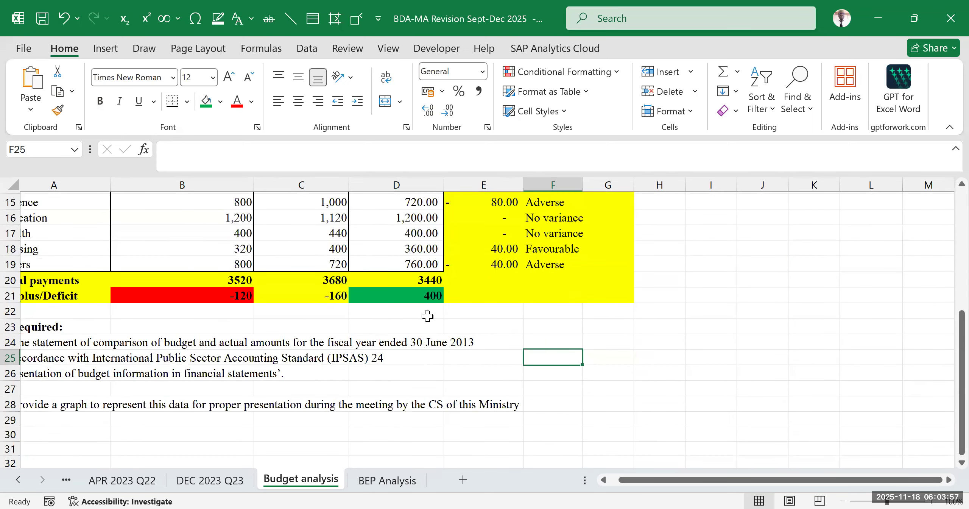
- Examine the Final budget's total receipts in D13, total payments in D20 and surplus formula in D21
{"action": "scroll", "coordinate": [435, 364], "scroll_direction": "up", "scroll_amount": 3}
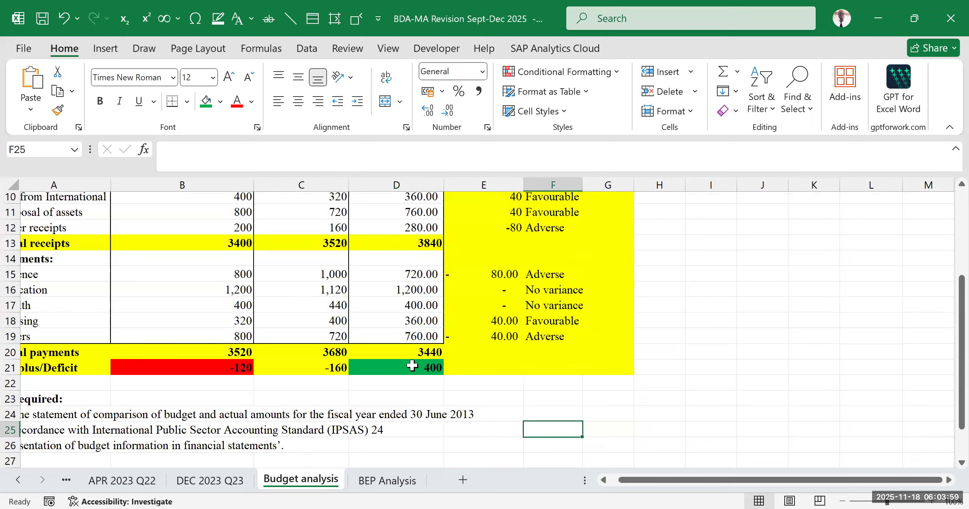
{"action": "scroll", "coordinate": [447, 334], "scroll_direction": "up", "scroll_amount": 2}
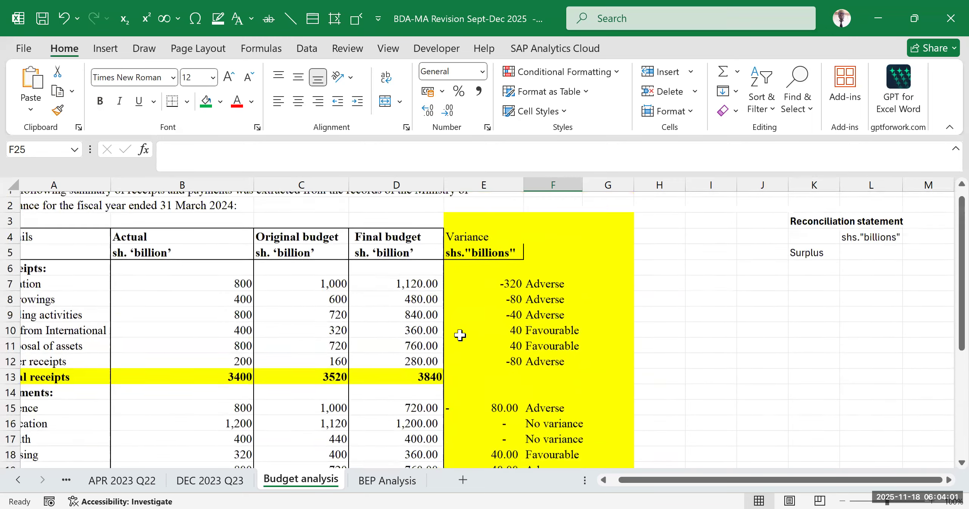
{"action": "scroll", "coordinate": [454, 325], "scroll_direction": "down", "scroll_amount": 2}
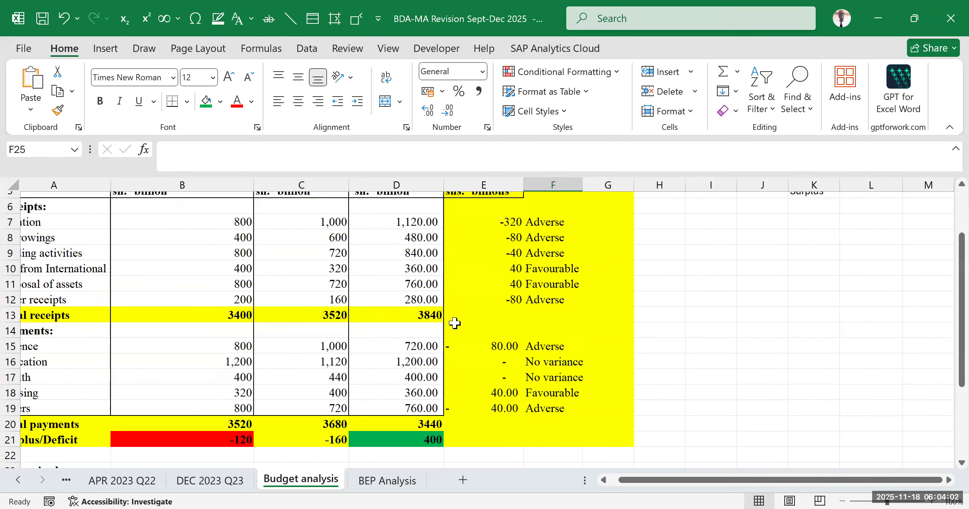
{"action": "left_click", "coordinate": [388, 319]}
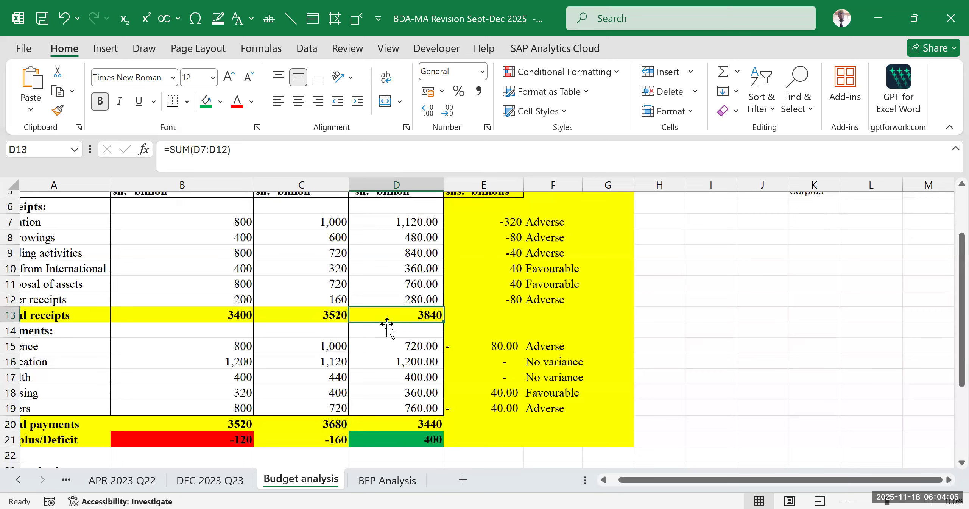
{"action": "scroll", "coordinate": [386, 323], "scroll_direction": "down", "scroll_amount": 3}
{"action": "left_click", "coordinate": [418, 276]}
{"action": "scroll", "coordinate": [557, 287], "scroll_direction": "up", "scroll_amount": 3}
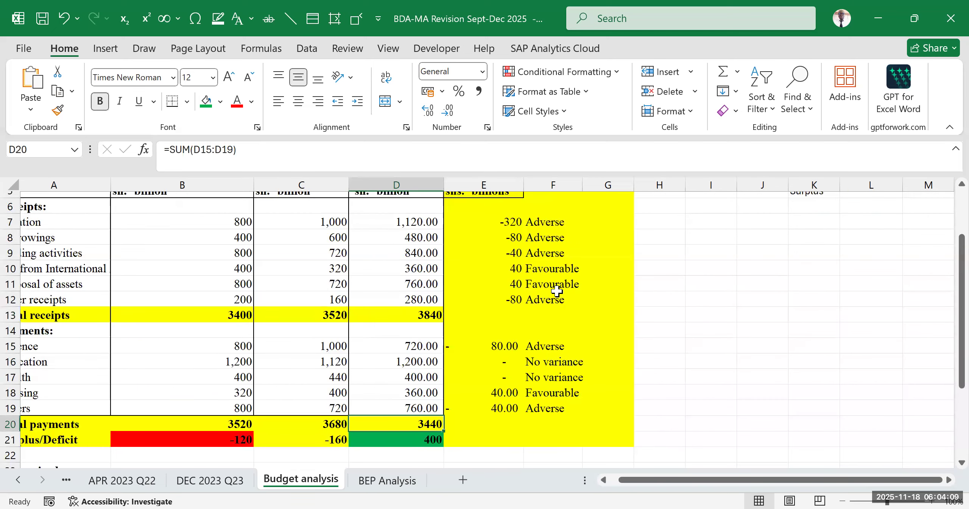
{"action": "scroll", "coordinate": [556, 285], "scroll_direction": "down", "scroll_amount": 3}
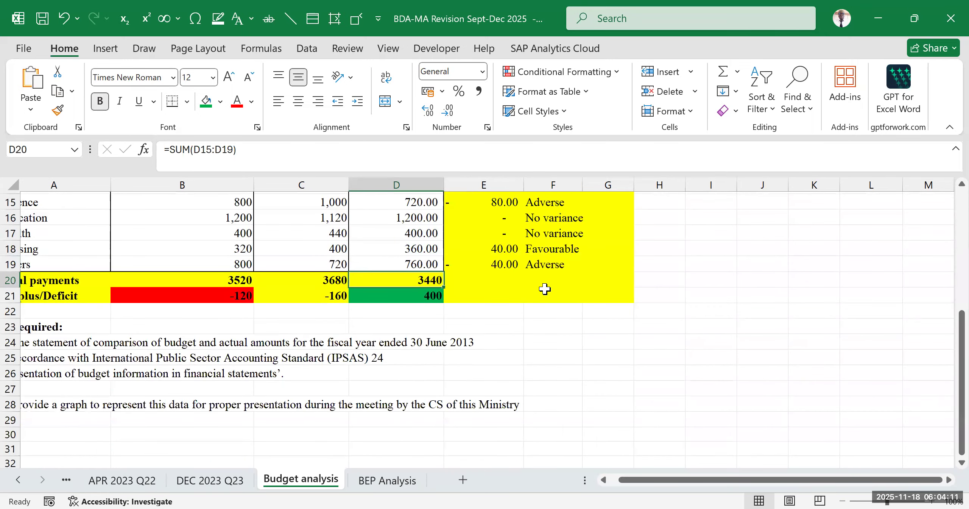
{"action": "left_click", "coordinate": [550, 295]}
{"action": "left_click", "coordinate": [428, 299]}
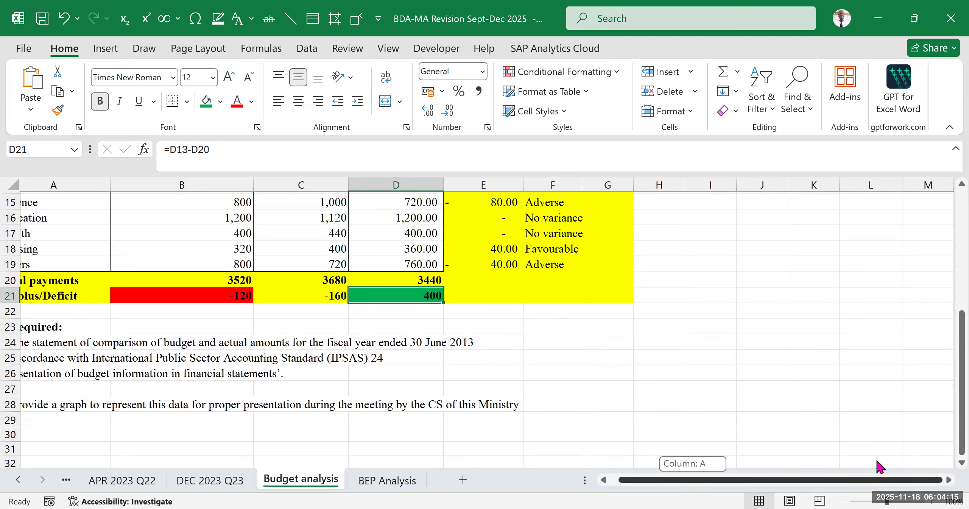
- Select L5 beside the Surplus label in the reconciliation statement as the cell for its amount
{"action": "scroll", "coordinate": [884, 368], "scroll_direction": "up", "scroll_amount": 5}
{"action": "left_click", "coordinate": [883, 263]}
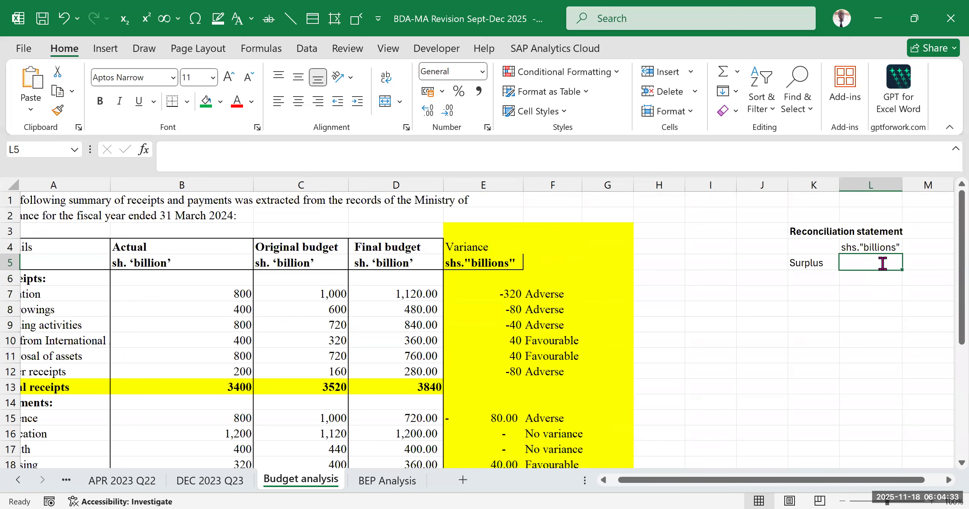
- Link L5 beside the Surplus label to the Final budget surplus in D21
{"action": "type", "text": "="}
{"action": "scroll", "coordinate": [455, 320], "scroll_direction": "down", "scroll_amount": 3}
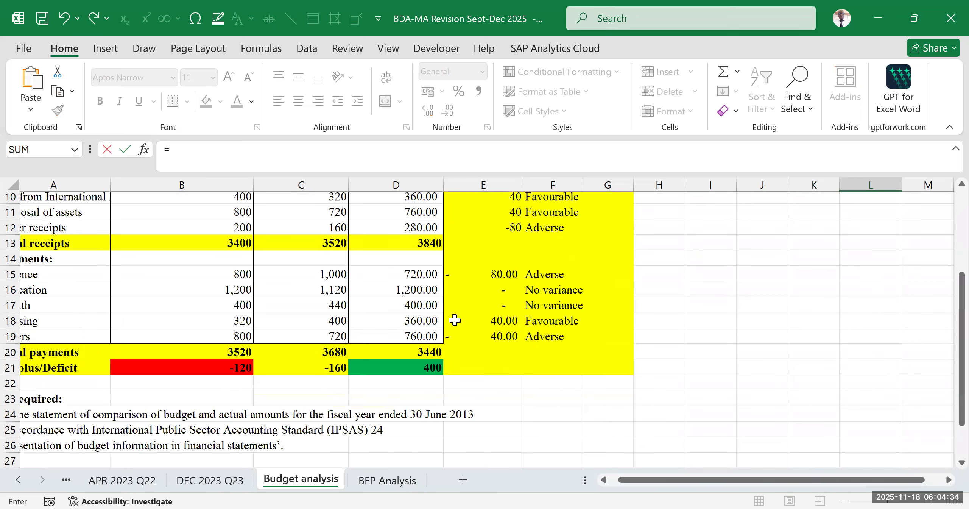
{"action": "left_click", "coordinate": [421, 366]}
{"action": "key", "text": "Return"}
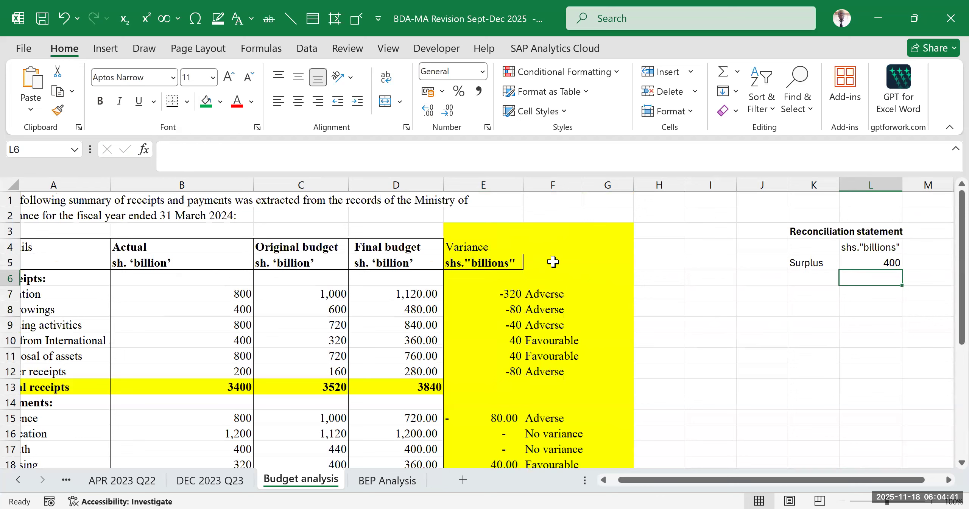
- Link K6 under the Surplus label to the Taxation label in A7
{"action": "left_click_drag", "start_coordinate": [494, 297], "coordinate": [496, 404]}
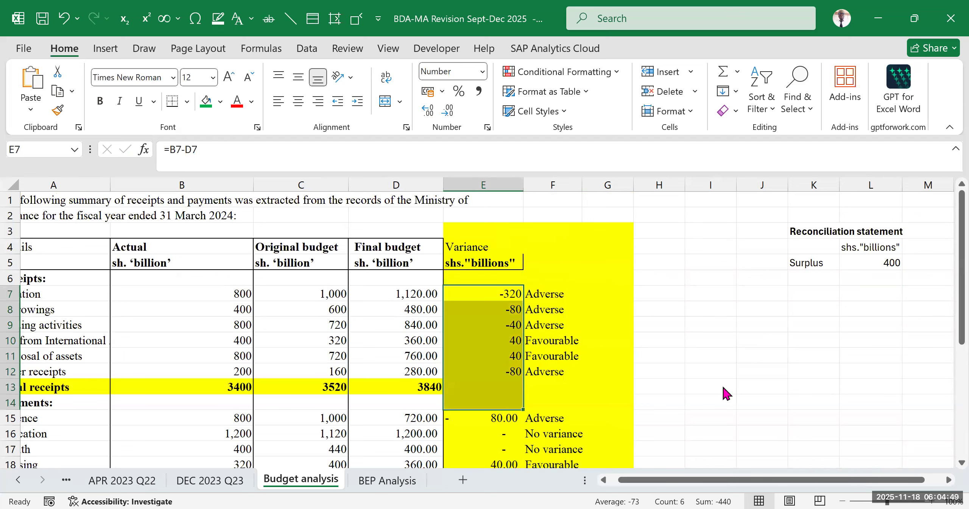
{"action": "left_click", "coordinate": [753, 371]}
{"action": "left_click", "coordinate": [810, 278]}
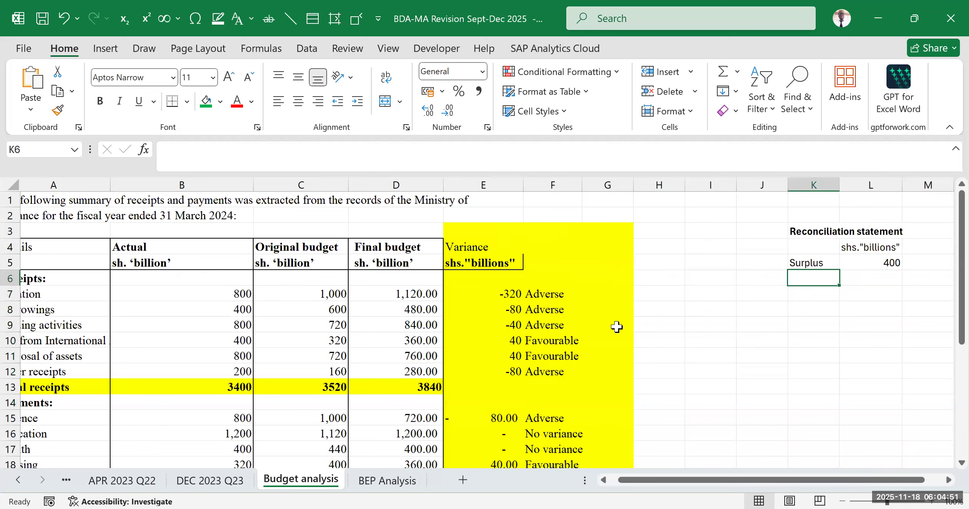
{"action": "left_click_drag", "start_coordinate": [685, 481], "coordinate": [617, 481]}
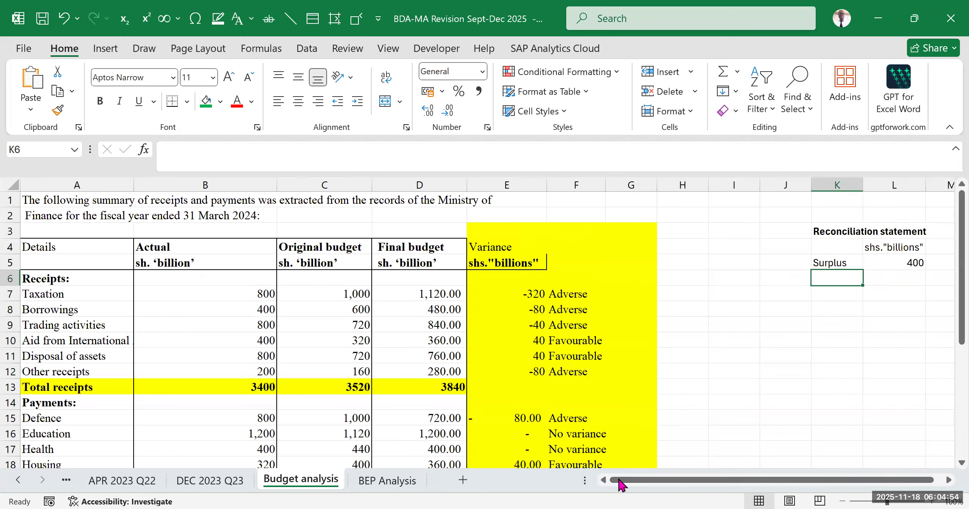
{"action": "left_click", "coordinate": [420, 294]}
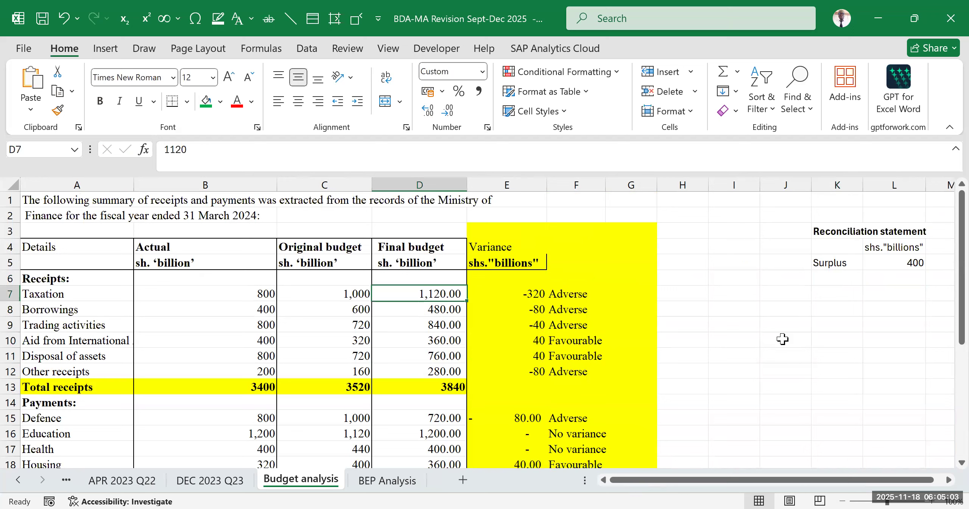
{"action": "left_click", "coordinate": [832, 279]}
{"action": "type", "text": "="}
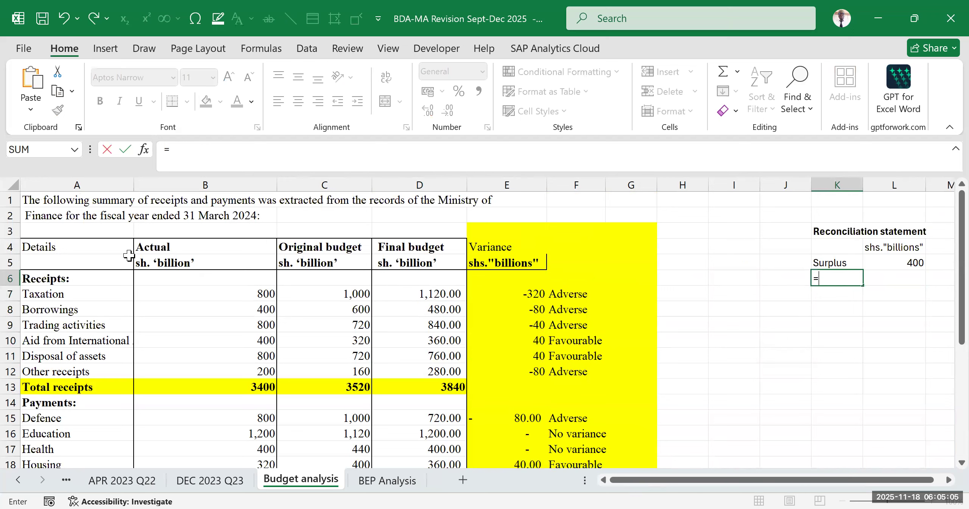
{"action": "left_click", "coordinate": [53, 295]}
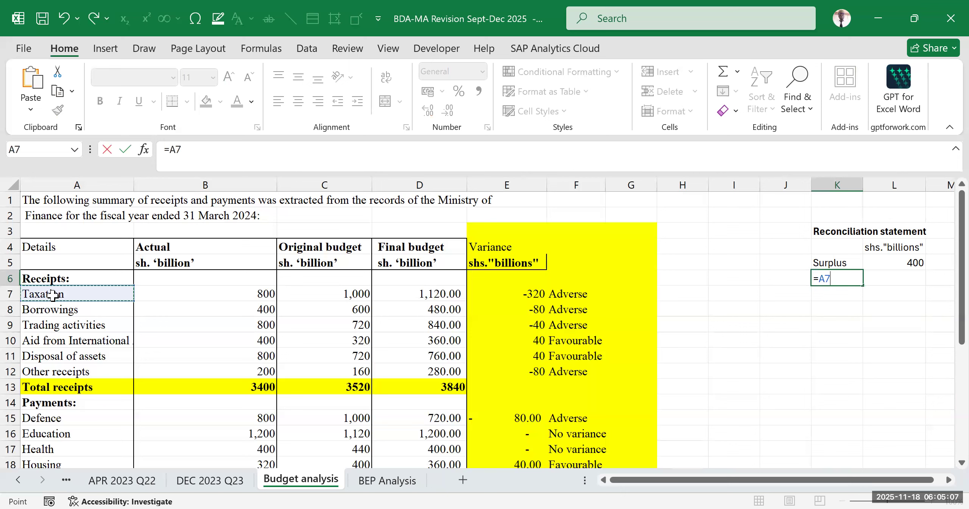
{"action": "key", "text": "Return"}
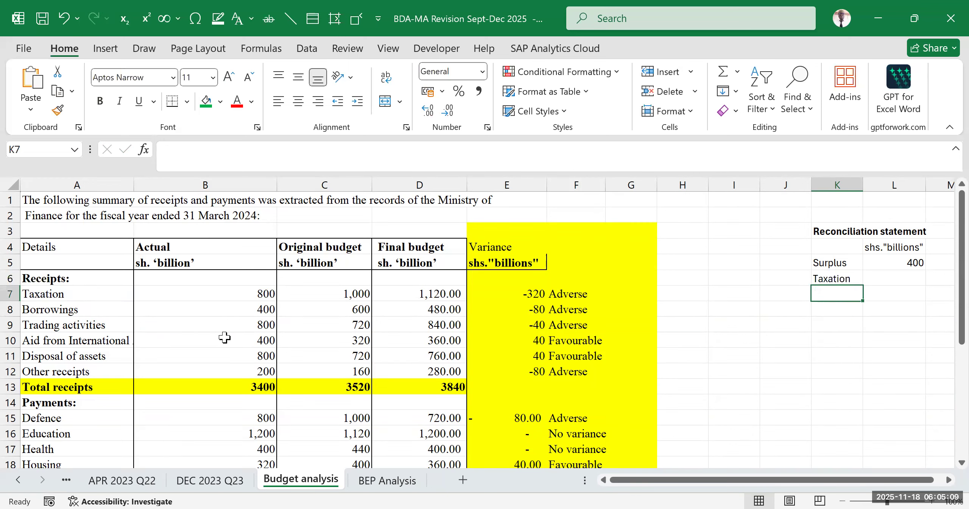
- Fill the receipt labels from K6 down to K11 and widen column K to fit them
{"action": "left_click", "coordinate": [848, 279]}
{"action": "left_click_drag", "start_coordinate": [863, 286], "coordinate": [872, 360]}
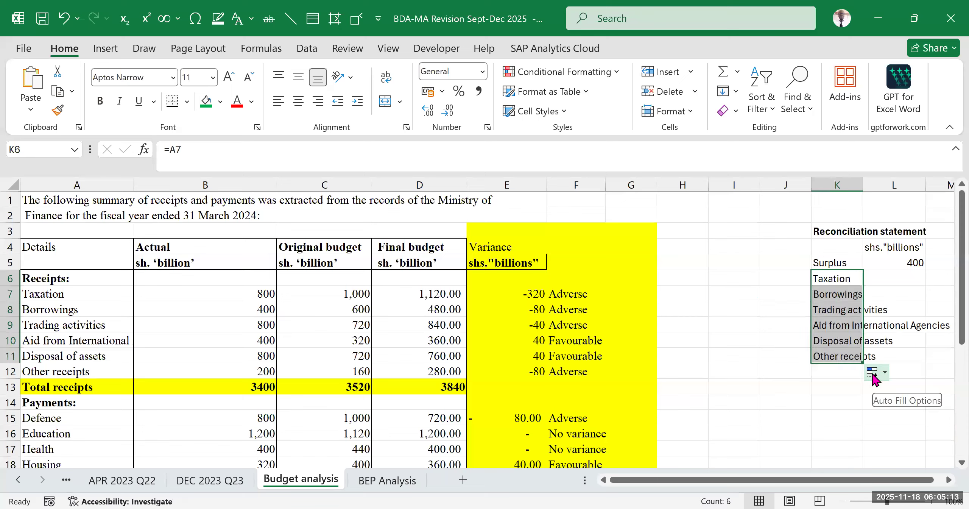
{"action": "left_click", "coordinate": [75, 375]}
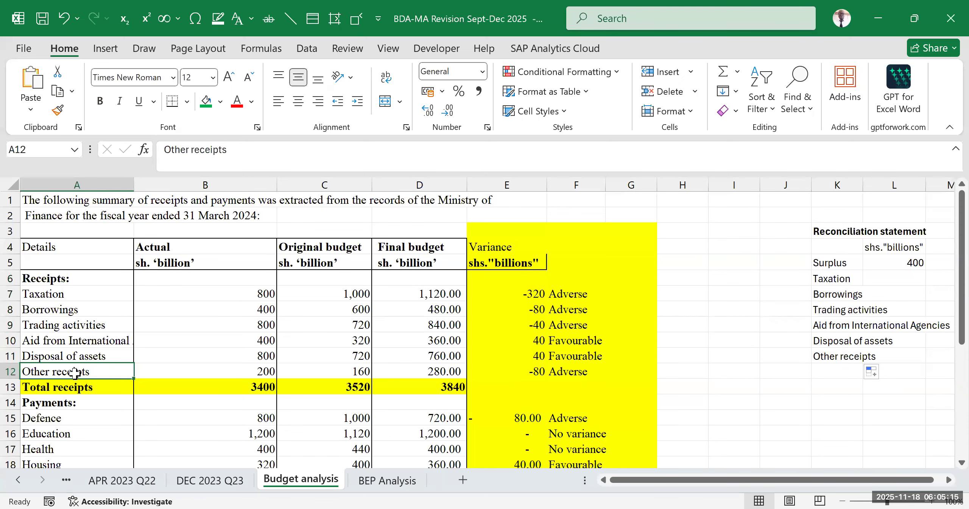
{"action": "left_click_drag", "start_coordinate": [868, 482], "coordinate": [875, 481]}
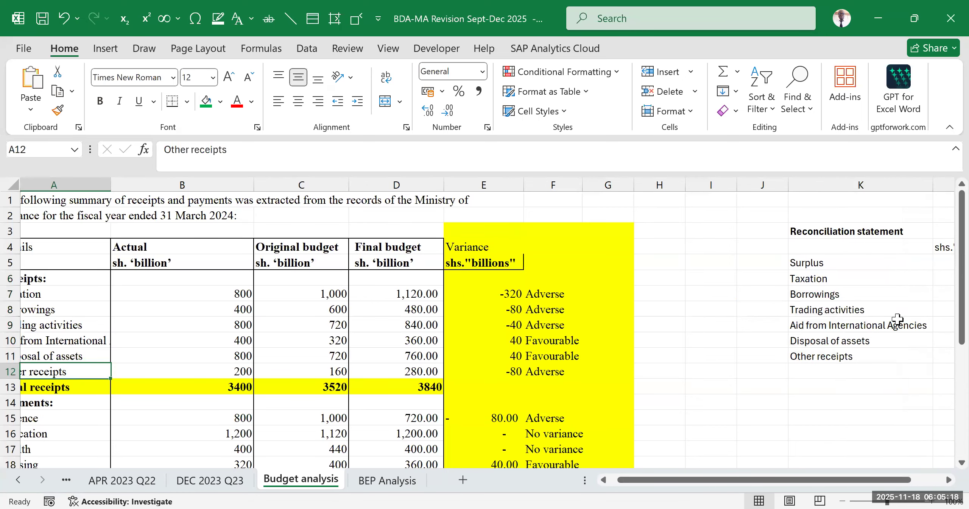
- Link L6 to the Taxation variance in E7 and fill the formula down to Other receipts in L11
{"action": "left_click", "coordinate": [948, 480]}
{"action": "left_click", "coordinate": [684, 361]}
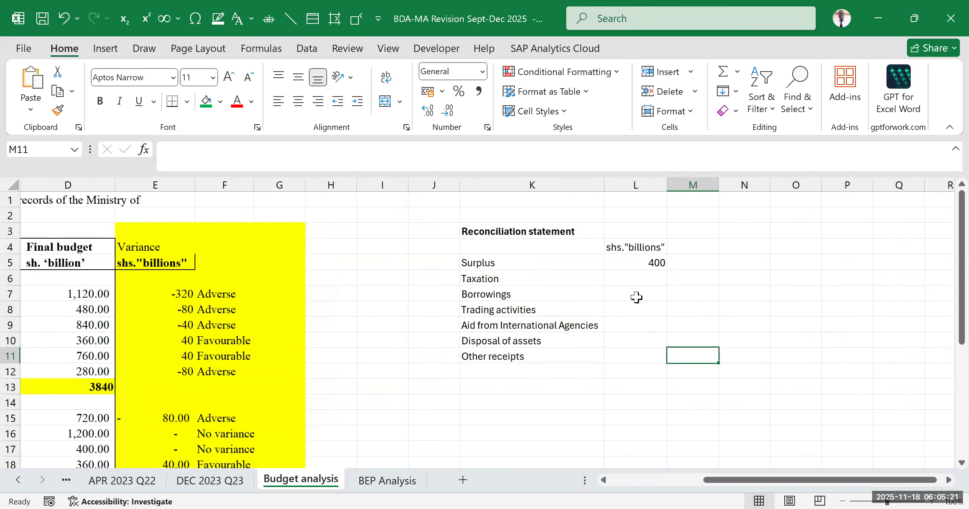
{"action": "left_click", "coordinate": [632, 262]}
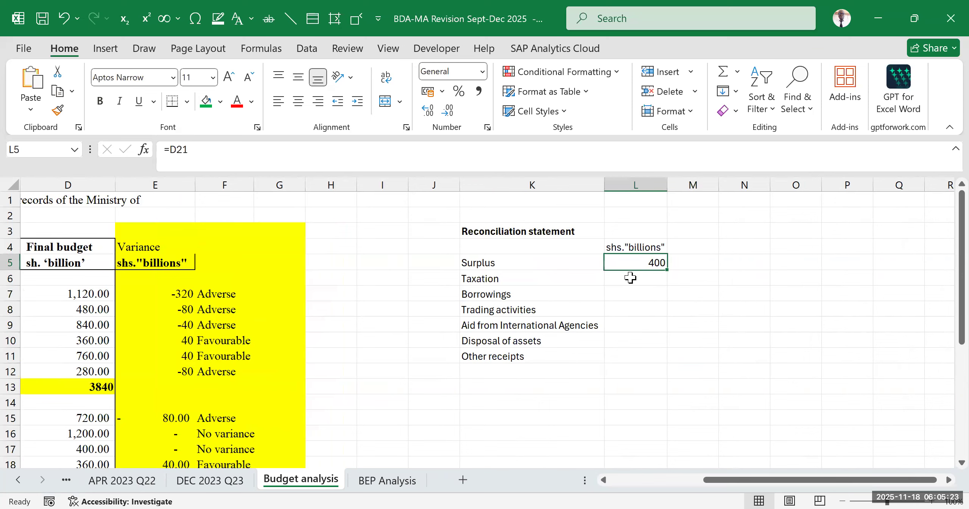
{"action": "left_click", "coordinate": [630, 278]}
{"action": "type", "text": "="}
{"action": "left_click_drag", "start_coordinate": [732, 485], "coordinate": [692, 489]}
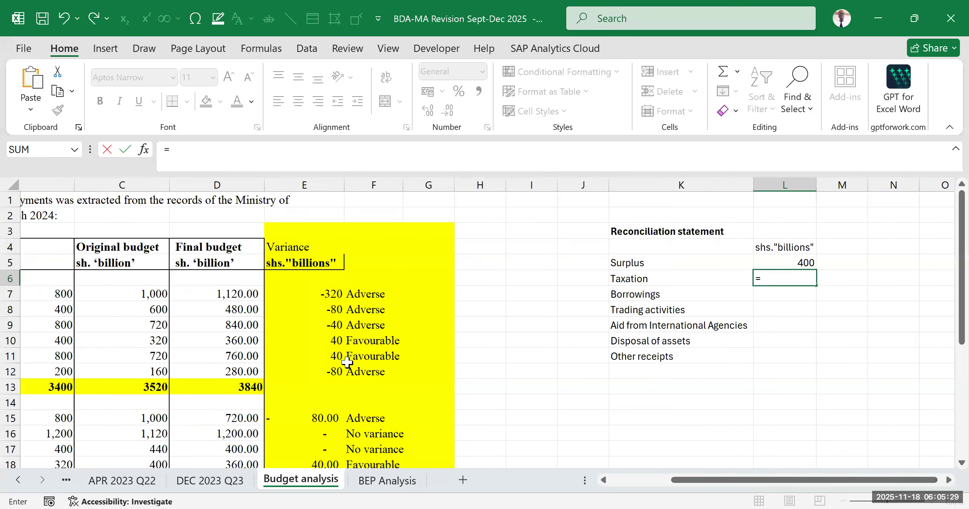
{"action": "left_click", "coordinate": [314, 294]}
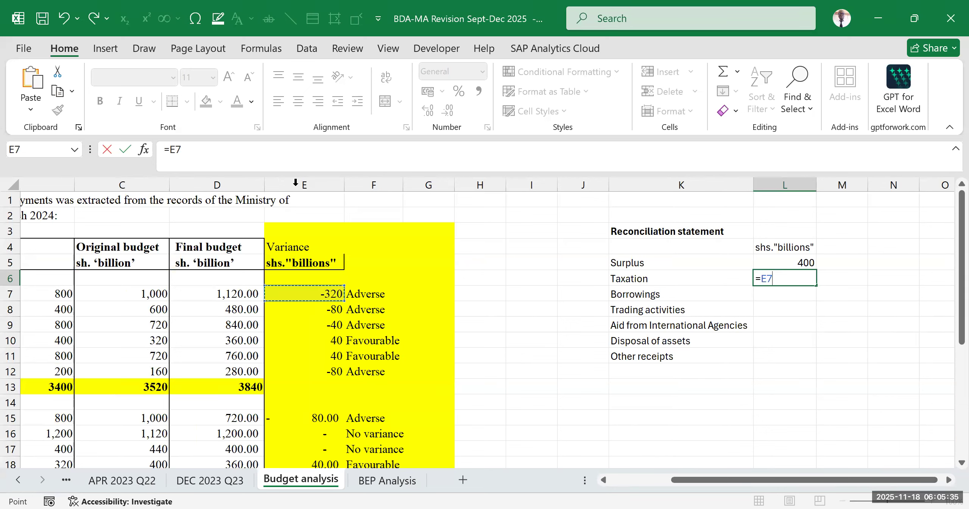
{"action": "key", "text": "Return"}
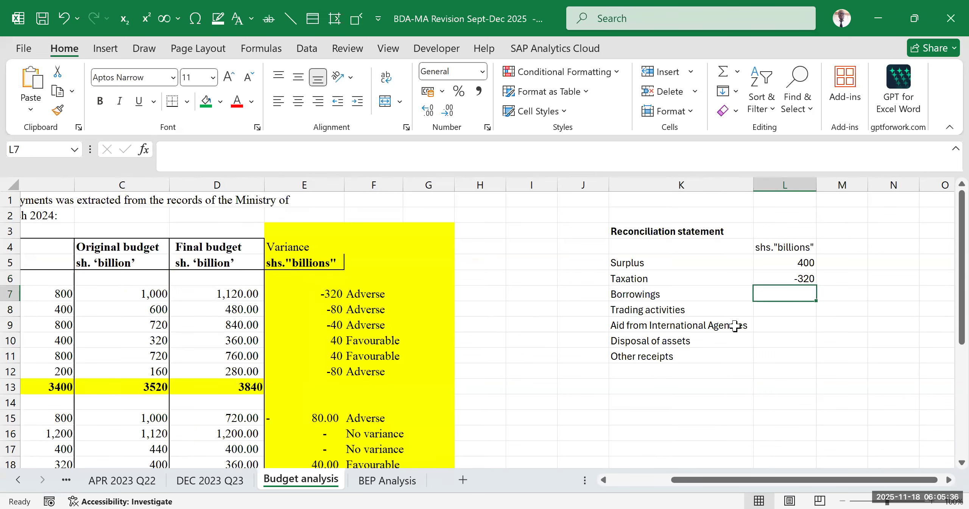
{"action": "left_click", "coordinate": [810, 279]}
{"action": "left_click_drag", "start_coordinate": [816, 285], "coordinate": [837, 350]}
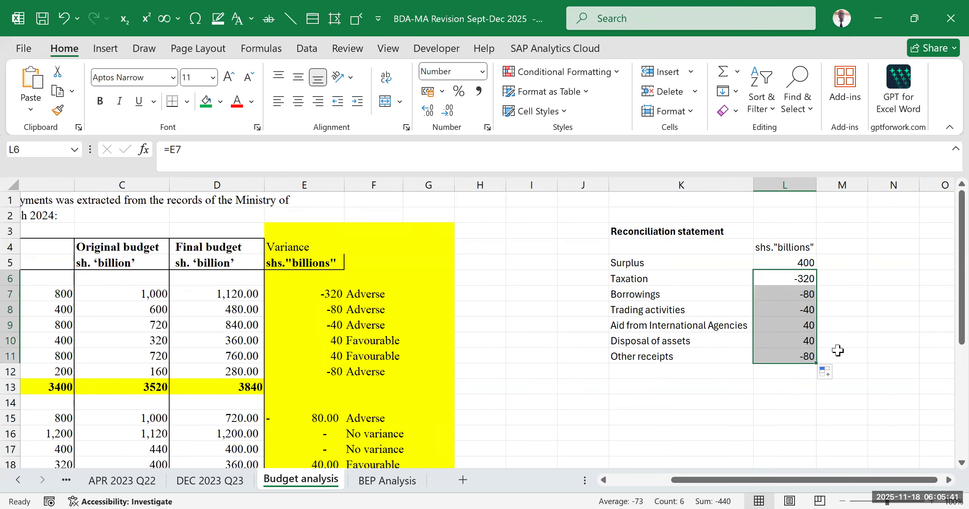
{"action": "left_click", "coordinate": [892, 314]}
- Examine the surplus in L5 and the receipt variances in L6:L11 against the actual deficit in B21
{"action": "left_click_drag", "start_coordinate": [783, 274], "coordinate": [794, 355]}
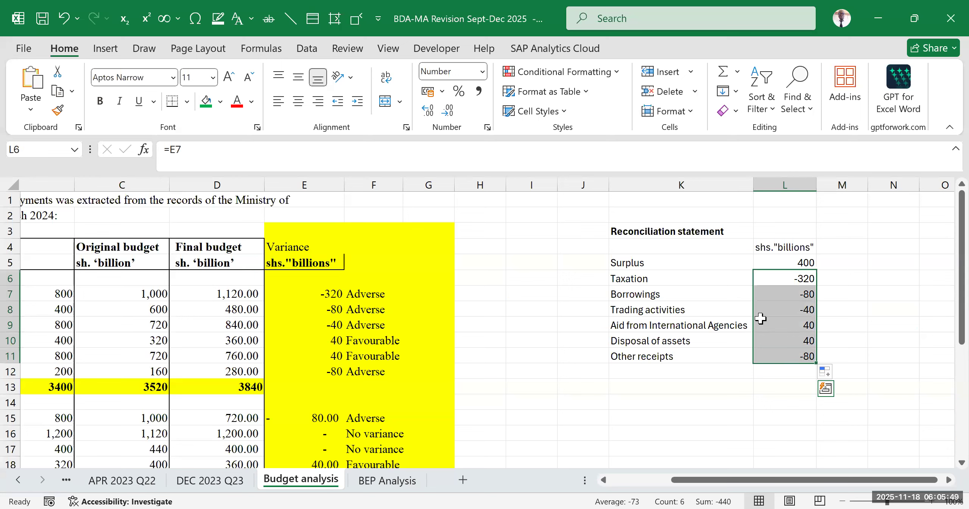
{"action": "left_click", "coordinate": [780, 261]}
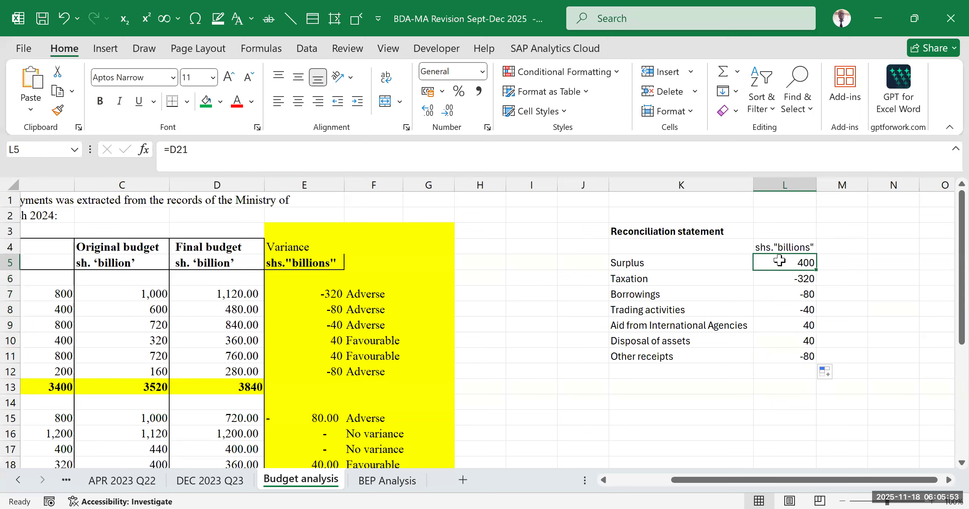
{"action": "left_click_drag", "start_coordinate": [783, 282], "coordinate": [787, 359]}
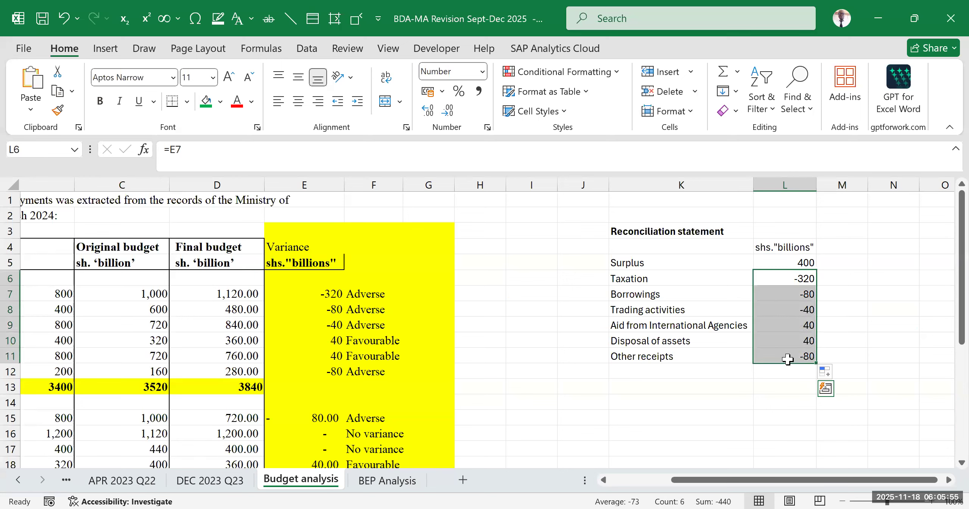
{"action": "left_click", "coordinate": [801, 261]}
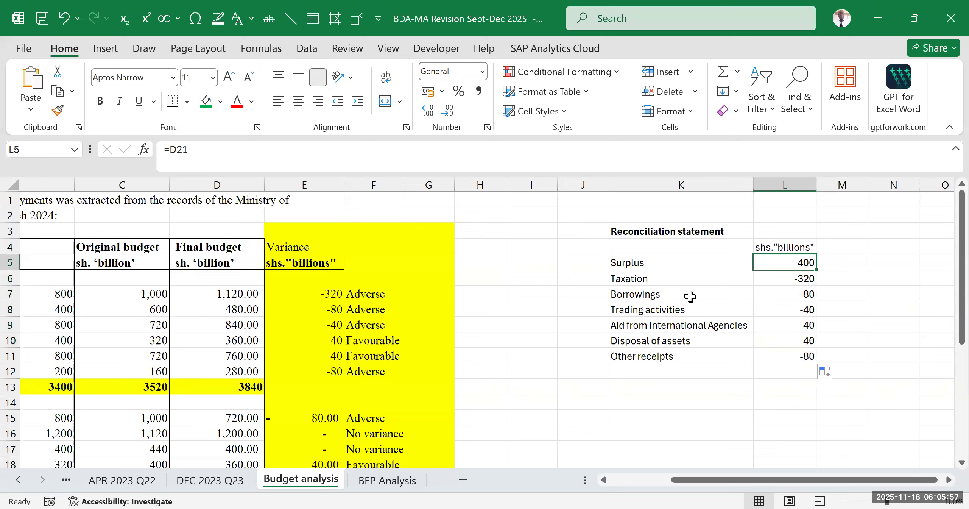
{"action": "left_click_drag", "start_coordinate": [800, 278], "coordinate": [804, 353]}
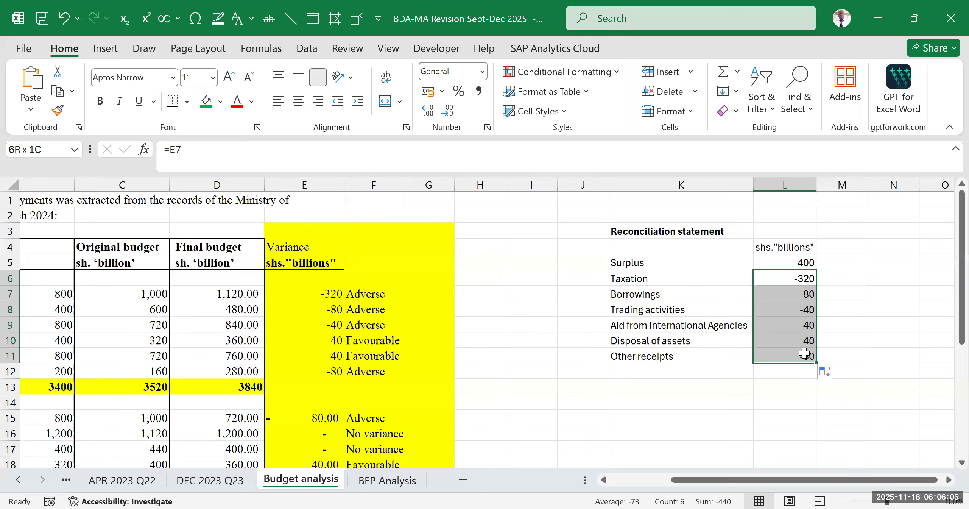
{"action": "left_click_drag", "start_coordinate": [805, 353], "coordinate": [805, 353]}
{"action": "left_click_drag", "start_coordinate": [739, 479], "coordinate": [598, 492]}
{"action": "scroll", "coordinate": [231, 403], "scroll_direction": "down", "scroll_amount": 6}
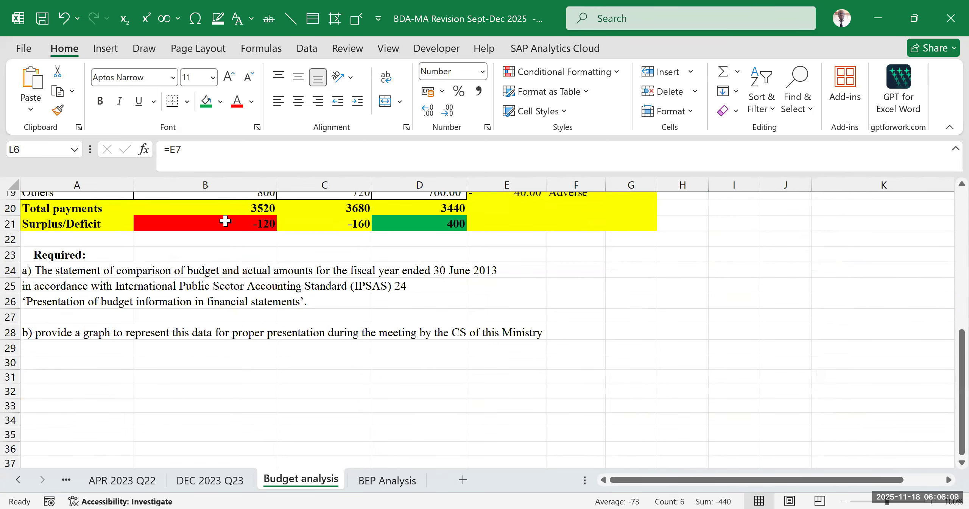
{"action": "left_click", "coordinate": [210, 225]}
{"action": "scroll", "coordinate": [568, 322], "scroll_direction": "up", "scroll_amount": 6}
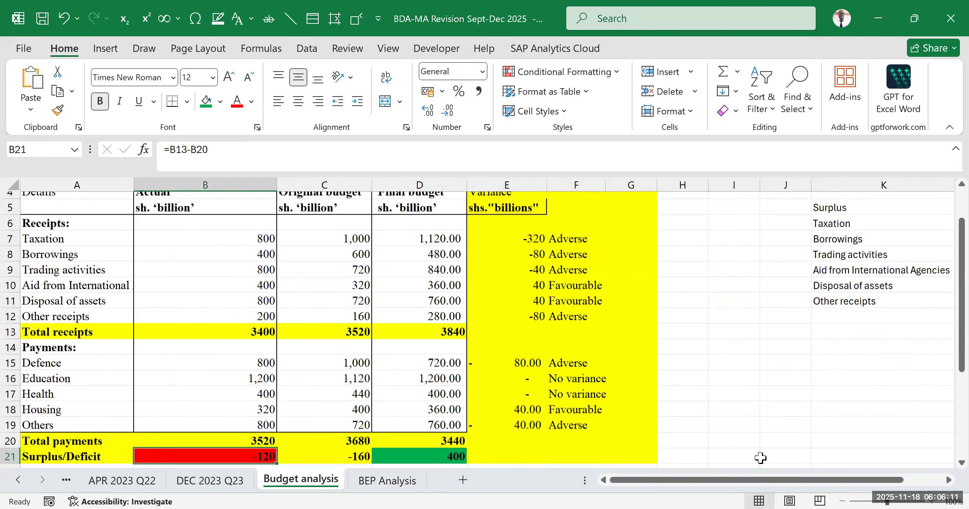
- Link K13 to the Defence label in A15 and fill the payment labels down to Others in K17
{"action": "left_click_drag", "start_coordinate": [762, 485], "coordinate": [850, 374]}
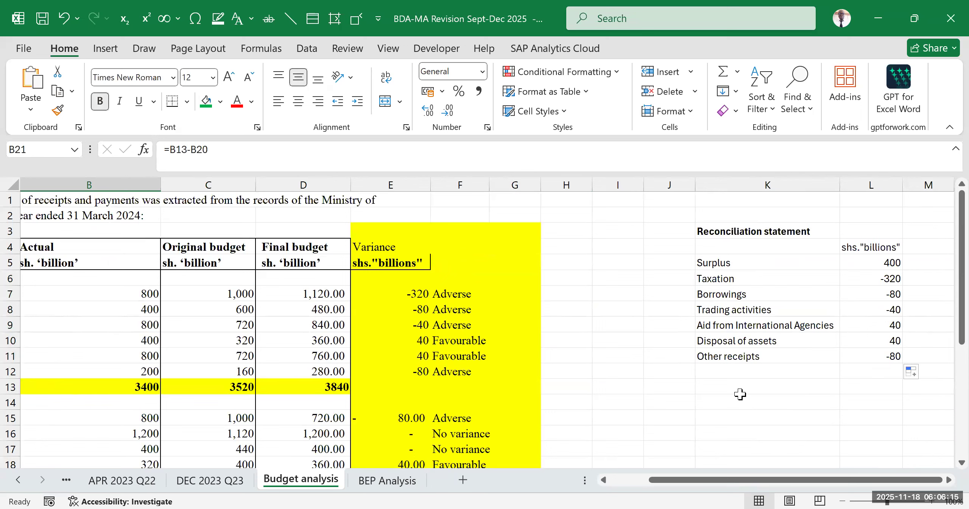
{"action": "left_click", "coordinate": [743, 370]}
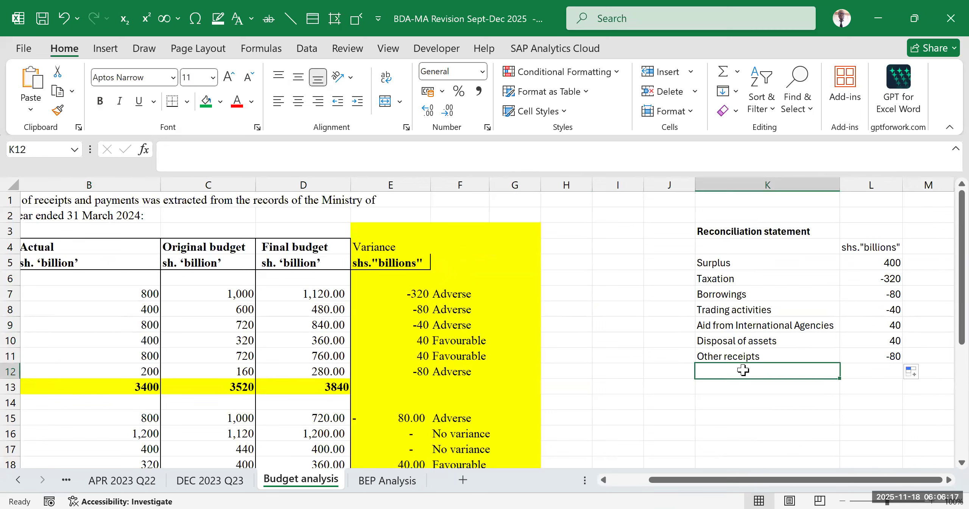
{"action": "left_click", "coordinate": [717, 382]}
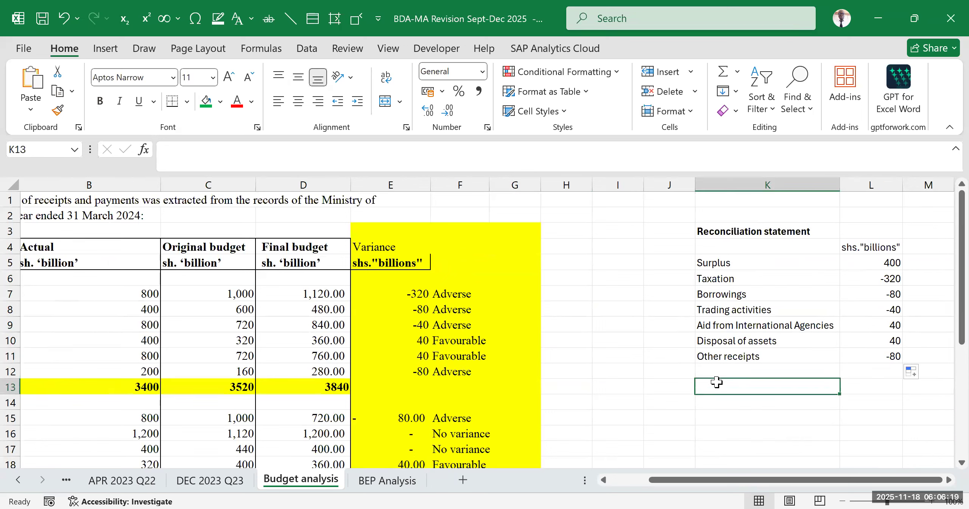
{"action": "type", "text": "="}
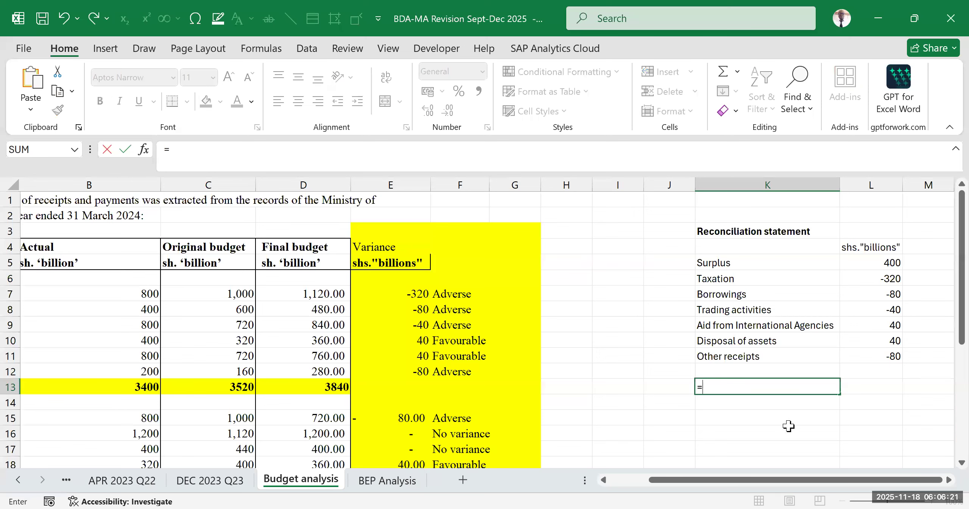
{"action": "left_click_drag", "start_coordinate": [772, 485], "coordinate": [675, 491]}
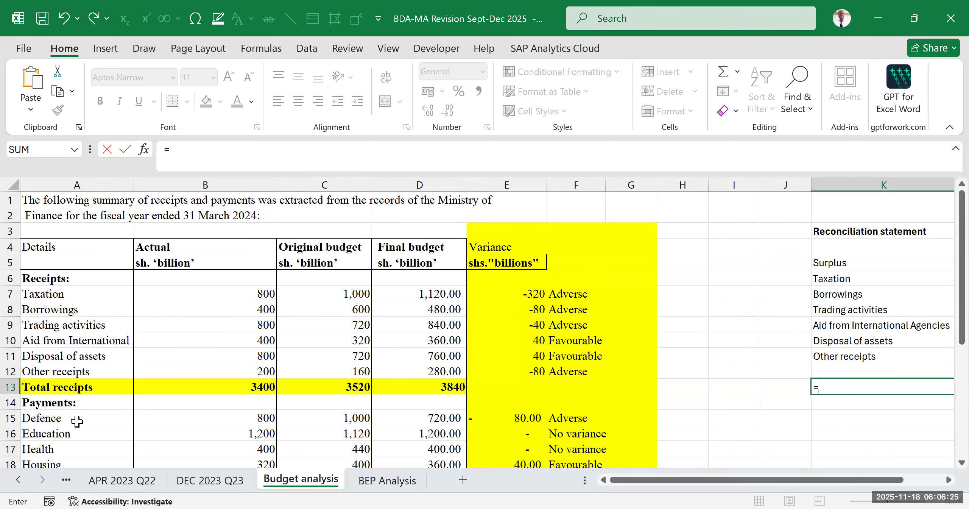
{"action": "scroll", "coordinate": [191, 379], "scroll_direction": "down", "scroll_amount": 2}
{"action": "scroll", "coordinate": [191, 380], "scroll_direction": "down", "scroll_amount": 1}
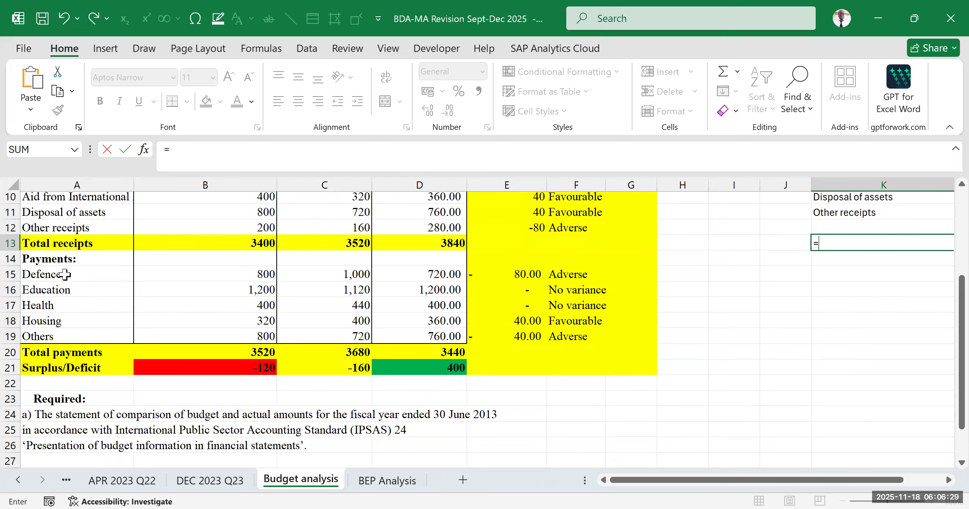
{"action": "left_click", "coordinate": [109, 279]}
{"action": "key", "text": "Return"}
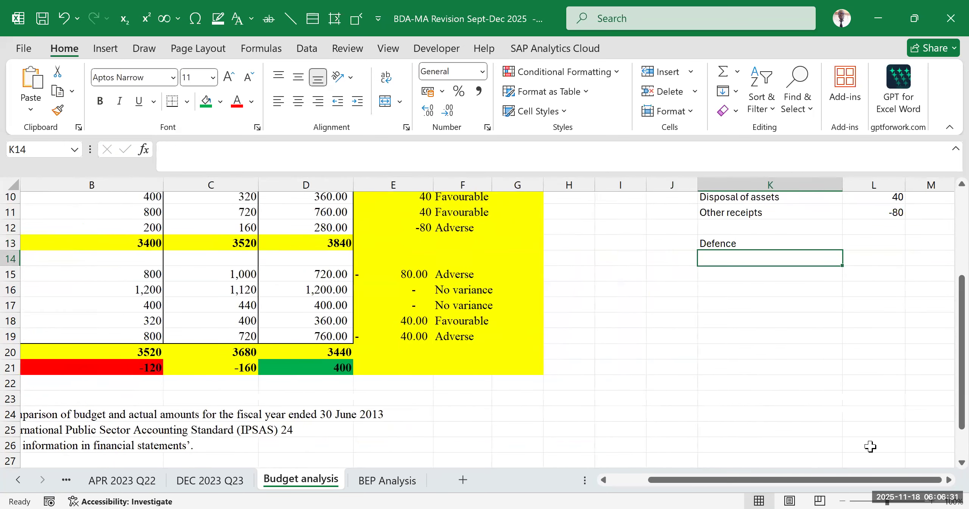
{"action": "left_click_drag", "start_coordinate": [842, 250], "coordinate": [840, 314]}
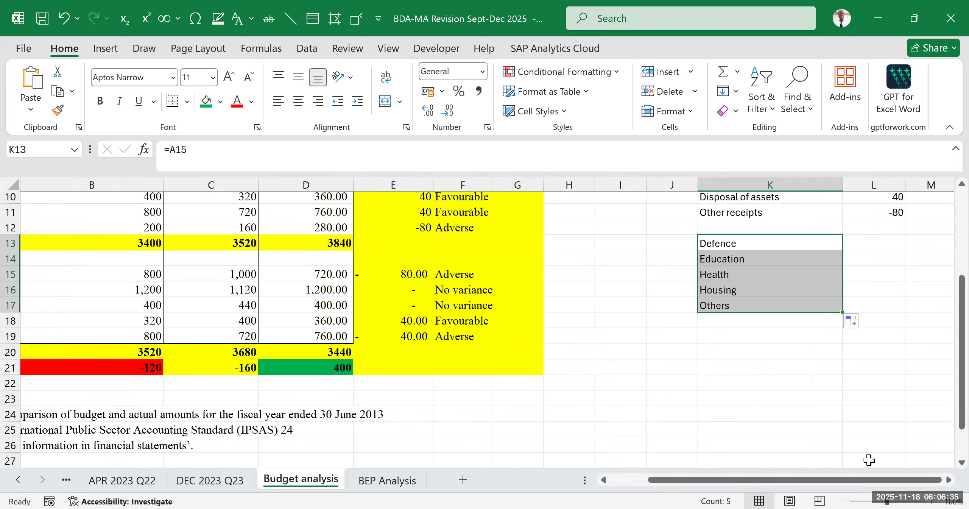
{"action": "left_click_drag", "start_coordinate": [844, 480], "coordinate": [802, 465]}
- Link L13 to the Defence variance in E15 and fill the formula down to Others in L17
{"action": "left_click", "coordinate": [862, 357]}
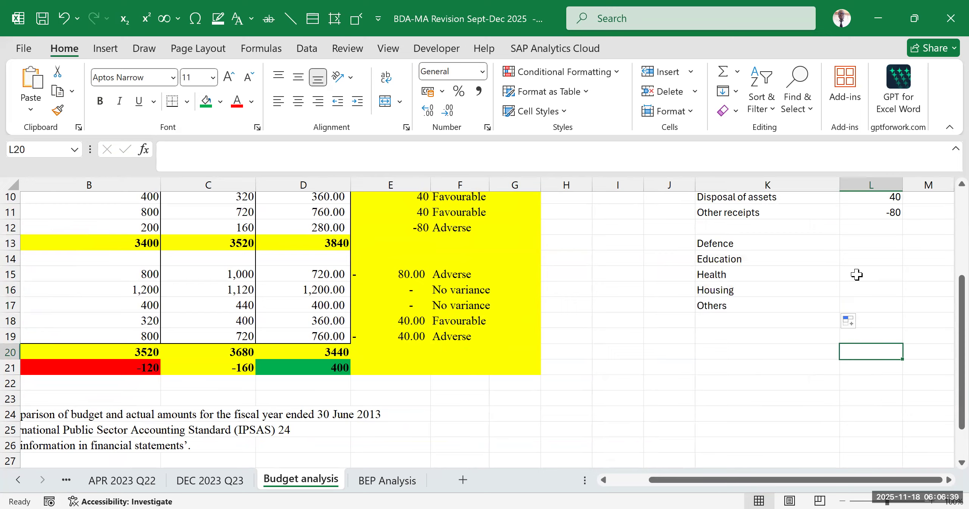
{"action": "scroll", "coordinate": [860, 275], "scroll_direction": "up", "scroll_amount": 2}
{"action": "left_click", "coordinate": [880, 314]}
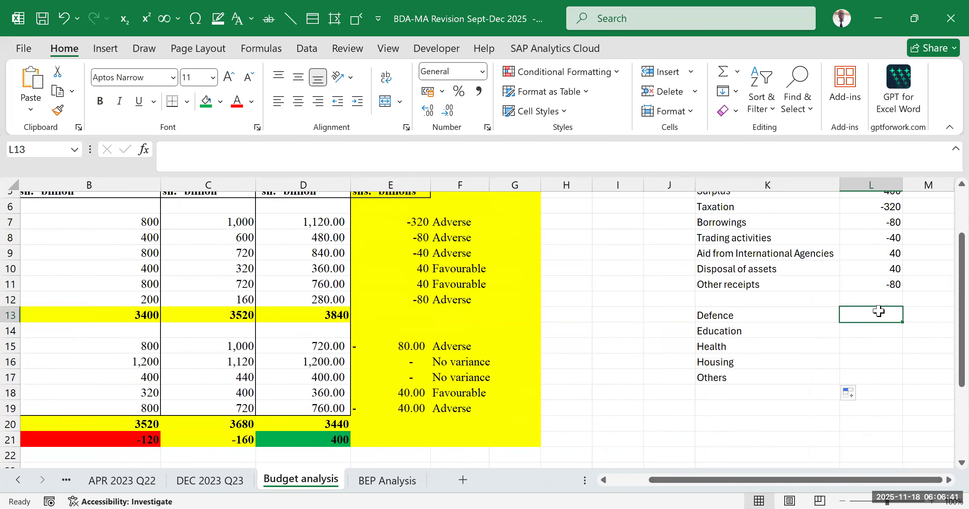
{"action": "type", "text": "="}
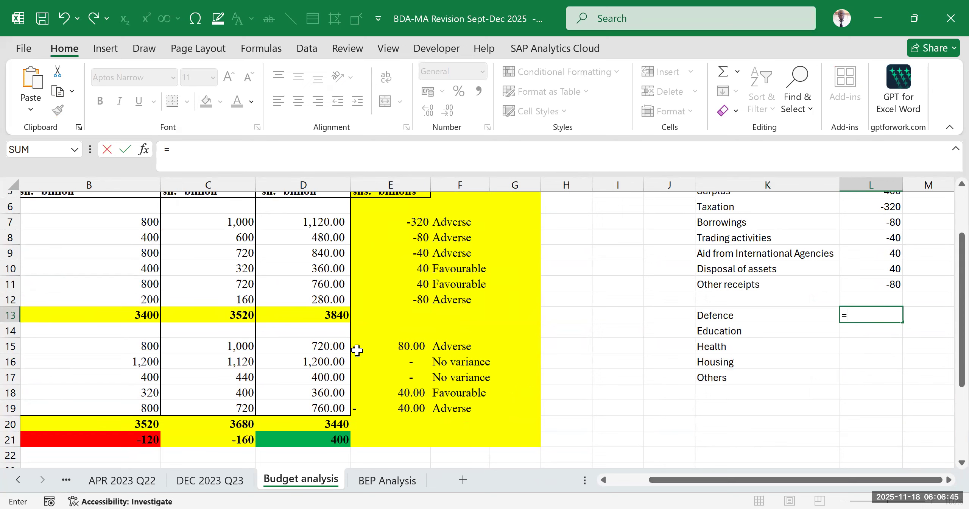
{"action": "left_click", "coordinate": [386, 345]}
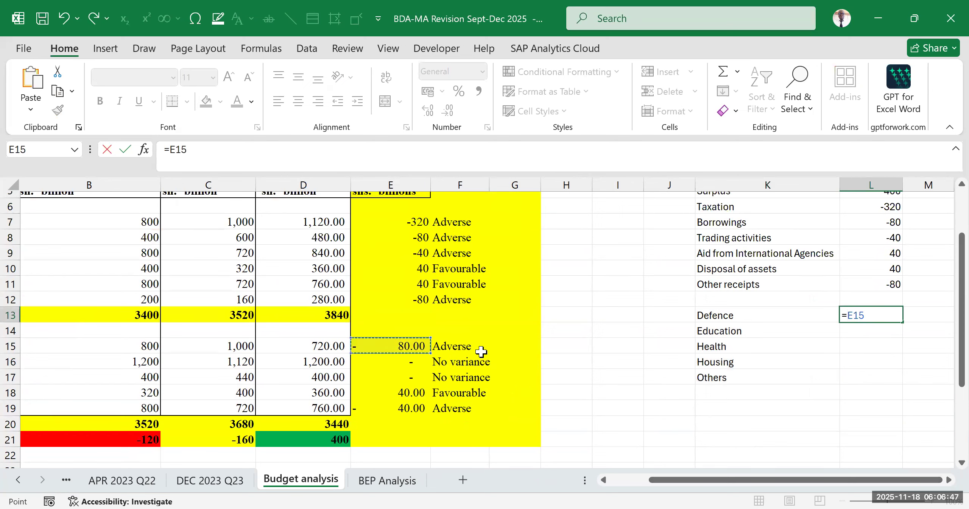
{"action": "key", "text": "Return"}
{"action": "left_click", "coordinate": [864, 316]}
{"action": "left_click_drag", "start_coordinate": [902, 324], "coordinate": [900, 390]}
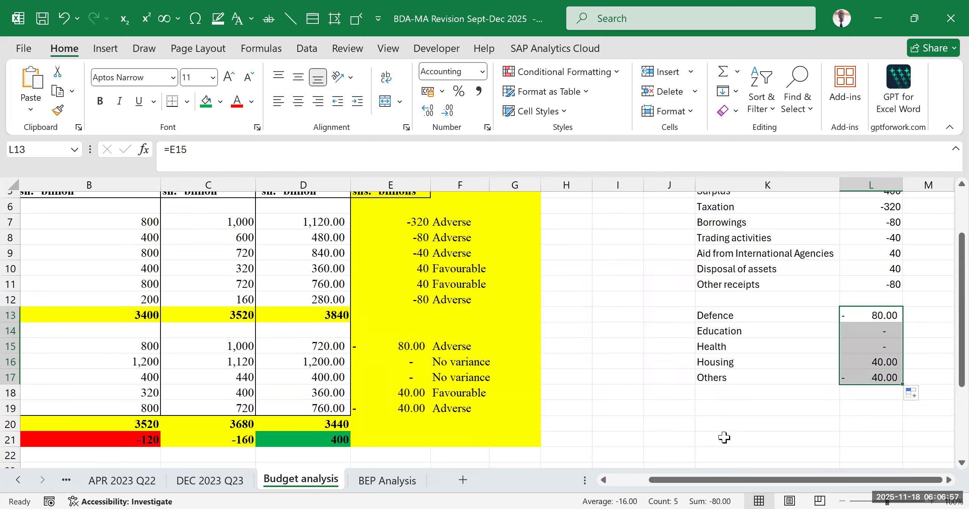
- Check the actual deficit in B21 as the figure the reconciliation has to reach
{"action": "left_click", "coordinate": [779, 439]}
{"action": "left_click_drag", "start_coordinate": [845, 480], "coordinate": [575, 483]}
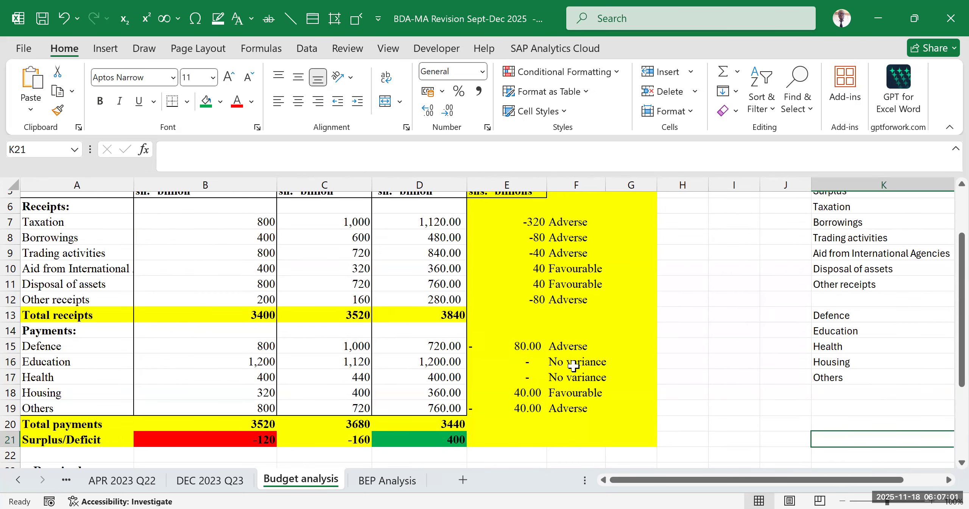
{"action": "scroll", "coordinate": [574, 367], "scroll_direction": "down", "scroll_amount": 3}
{"action": "left_click", "coordinate": [196, 293]}
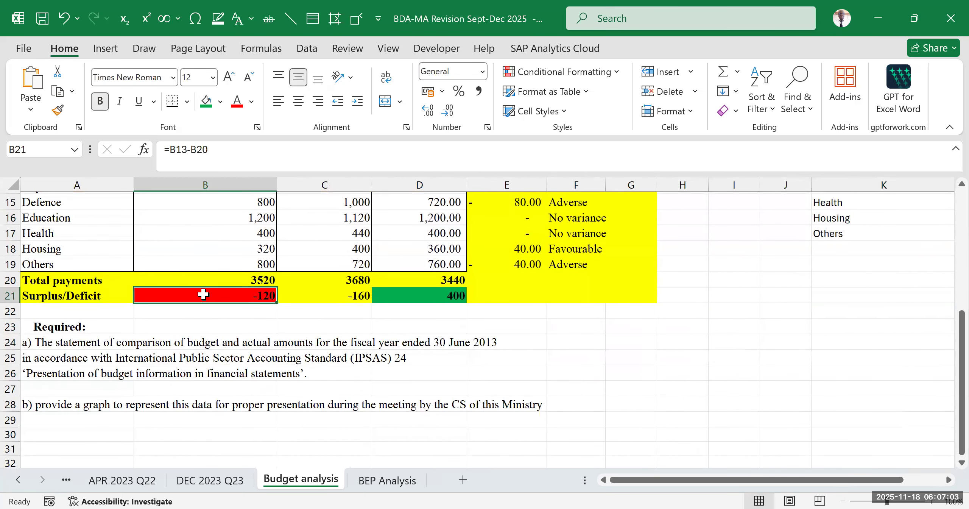
{"action": "left_click_drag", "start_coordinate": [657, 487], "coordinate": [686, 484]}
{"action": "left_click", "coordinate": [308, 342]}
{"action": "scroll", "coordinate": [889, 357], "scroll_direction": "up", "scroll_amount": 3}
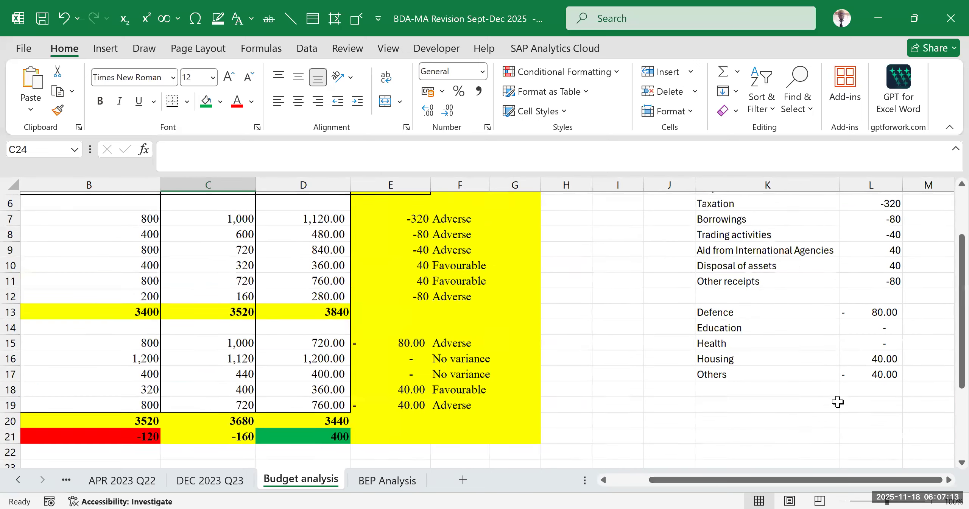
- Apply a top and double bottom border and bold formatting to K18:L18 below the payment variances
{"action": "left_click_drag", "start_coordinate": [829, 390], "coordinate": [852, 390]}
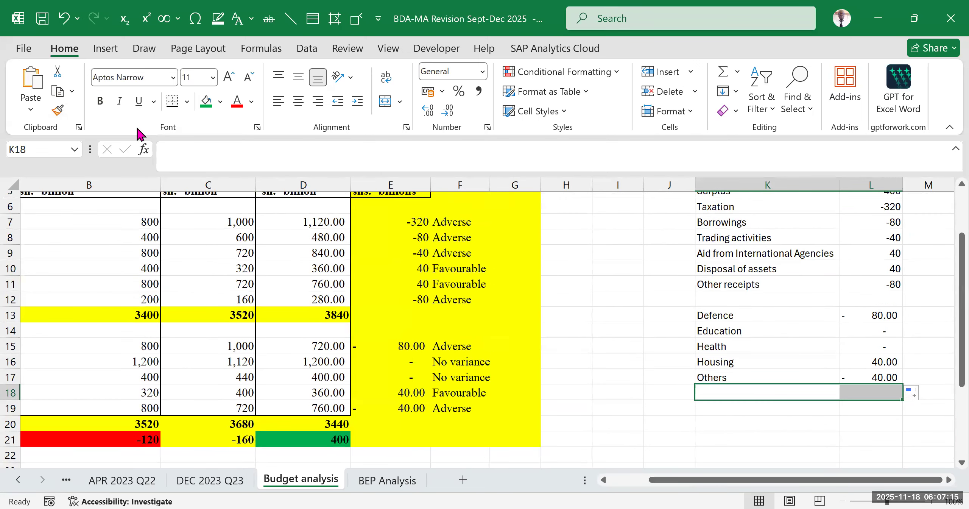
{"action": "left_click", "coordinate": [186, 101]}
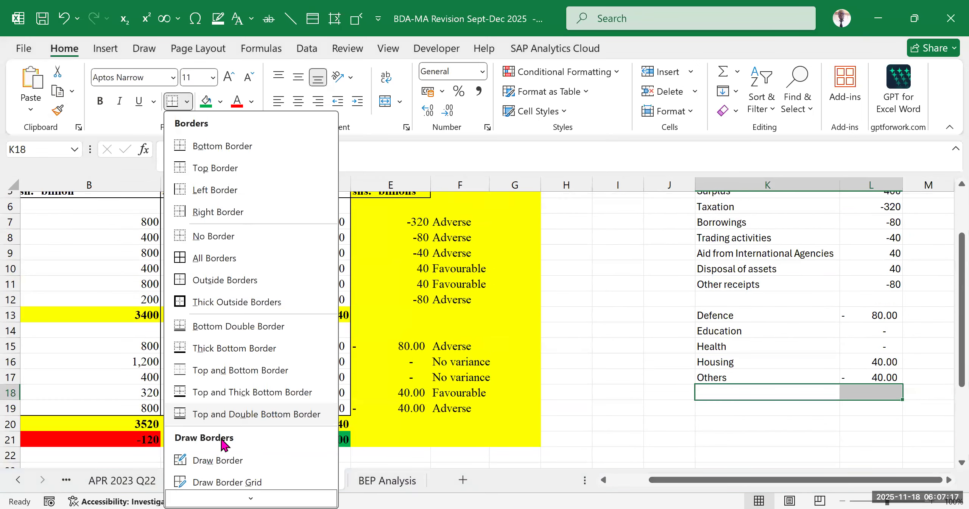
{"action": "left_click", "coordinate": [221, 416]}
{"action": "left_click", "coordinate": [100, 101]}
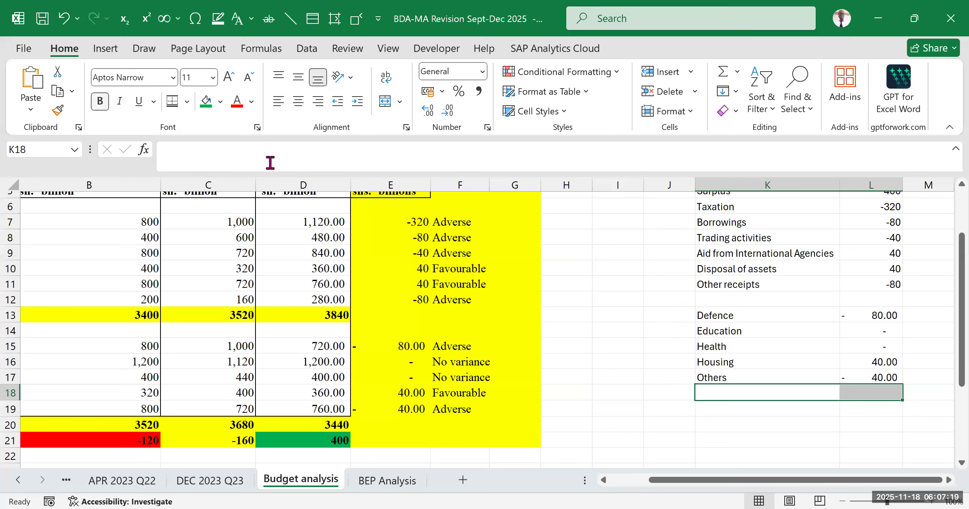
- Enter the label Deficit in K18 below Others
{"action": "left_click", "coordinate": [715, 454]}
{"action": "left_click", "coordinate": [746, 391]}
{"action": "left_click_drag", "start_coordinate": [772, 485], "coordinate": [864, 428]}
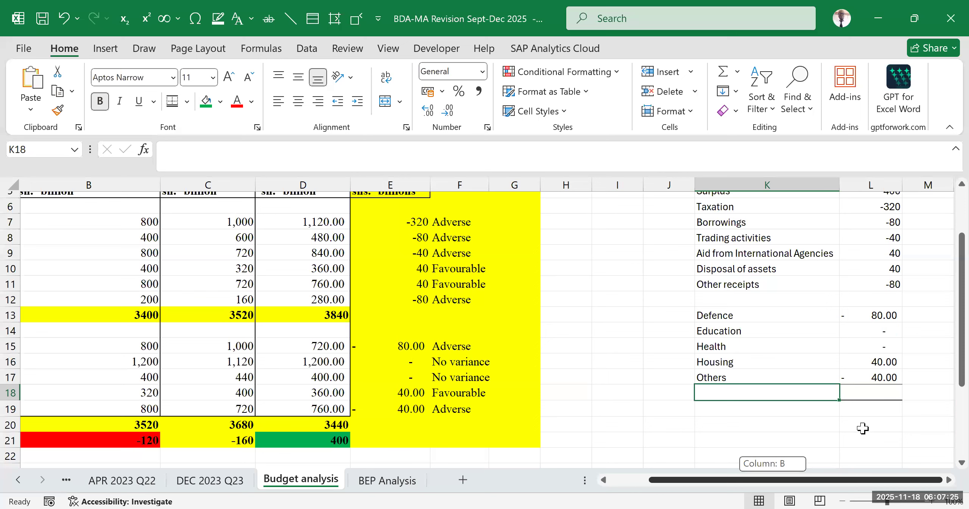
{"action": "left_click", "coordinate": [867, 426]}
{"action": "left_click", "coordinate": [776, 394]}
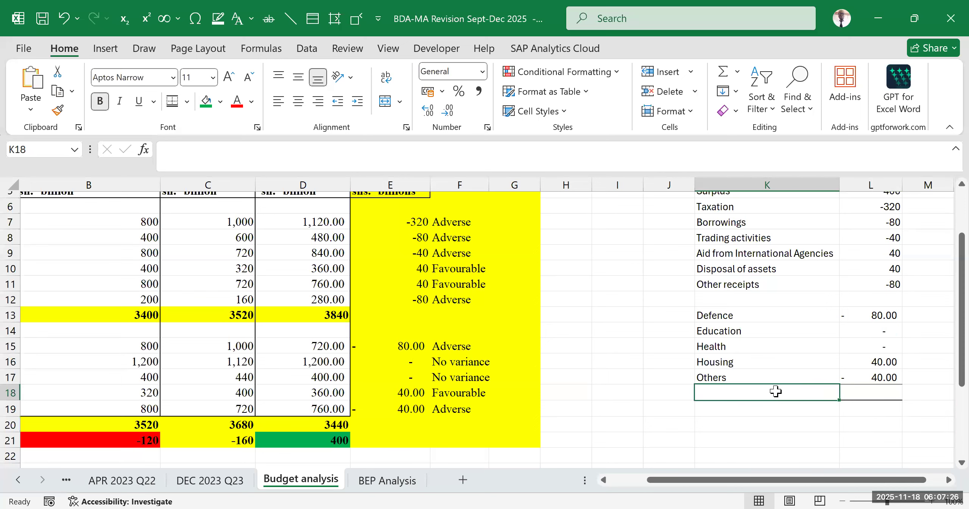
{"action": "left_click", "coordinate": [860, 429]}
{"action": "left_click", "coordinate": [767, 388]}
{"action": "type", "text": "Defici"}
{"action": "key", "text": "Return"}
{"action": "left_click", "coordinate": [795, 441]}
- Calculate the deficit in L18 with =SUM(L5:L17), covering the surplus and all receipt and payment variances
{"action": "scroll", "coordinate": [865, 402], "scroll_direction": "up", "scroll_amount": 2}
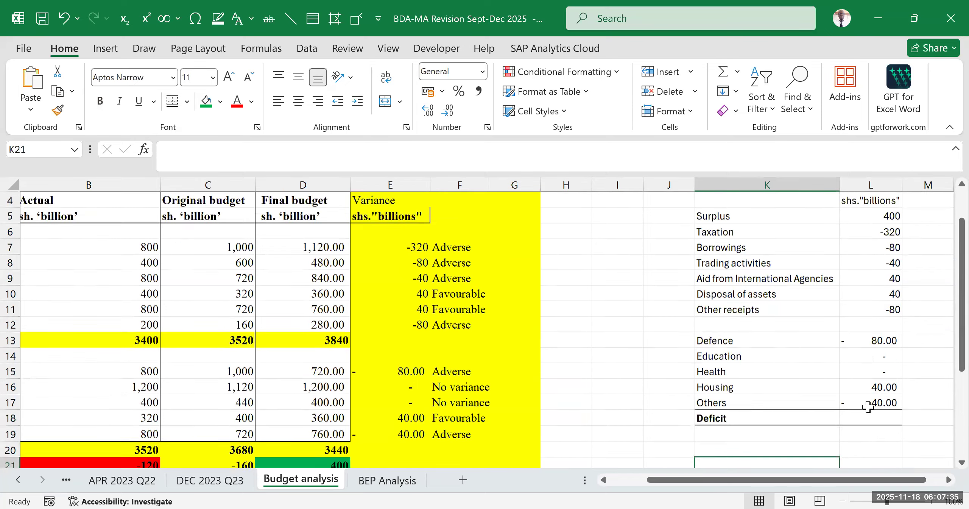
{"action": "scroll", "coordinate": [865, 403], "scroll_direction": "down", "scroll_amount": 2}
{"action": "scroll", "coordinate": [867, 398], "scroll_direction": "up", "scroll_amount": 2}
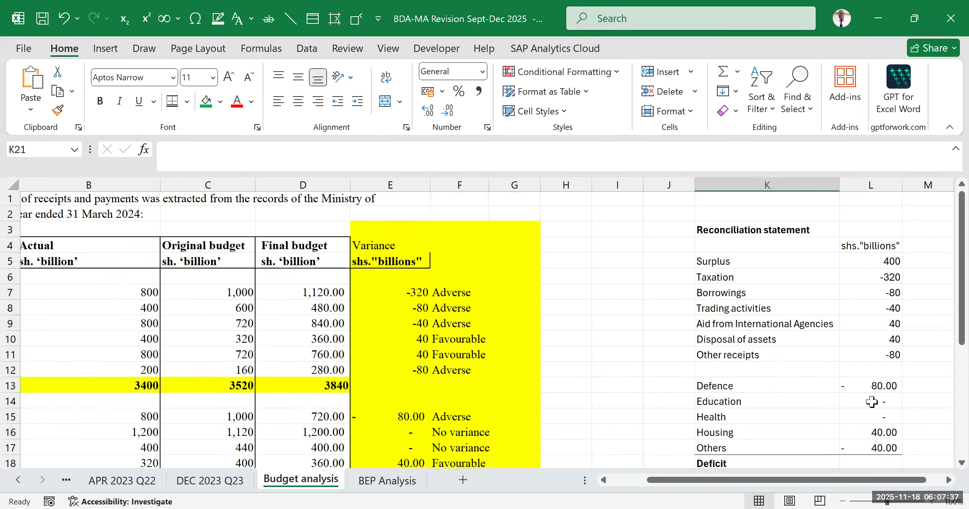
{"action": "scroll", "coordinate": [897, 456], "scroll_direction": "down", "scroll_amount": 2}
{"action": "left_click", "coordinate": [886, 391]}
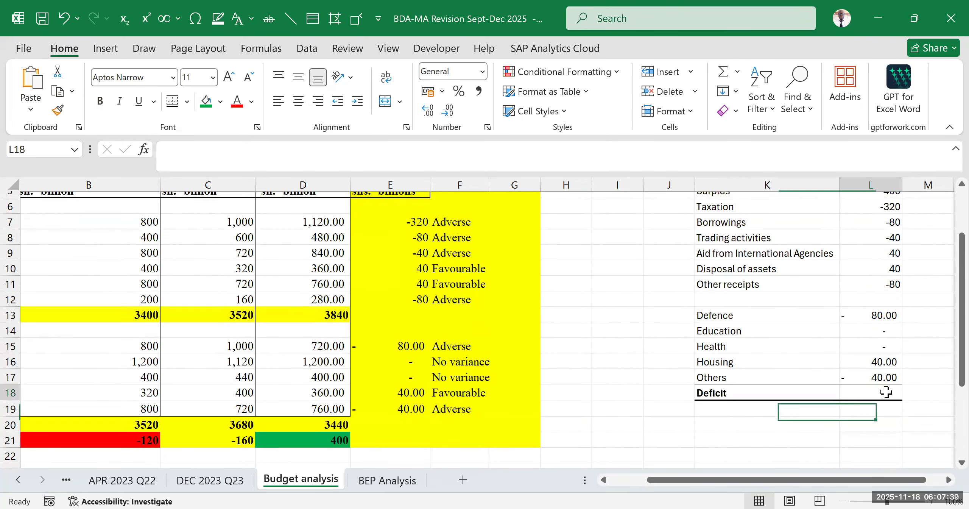
{"action": "scroll", "coordinate": [872, 250], "scroll_direction": "up", "scroll_amount": 2}
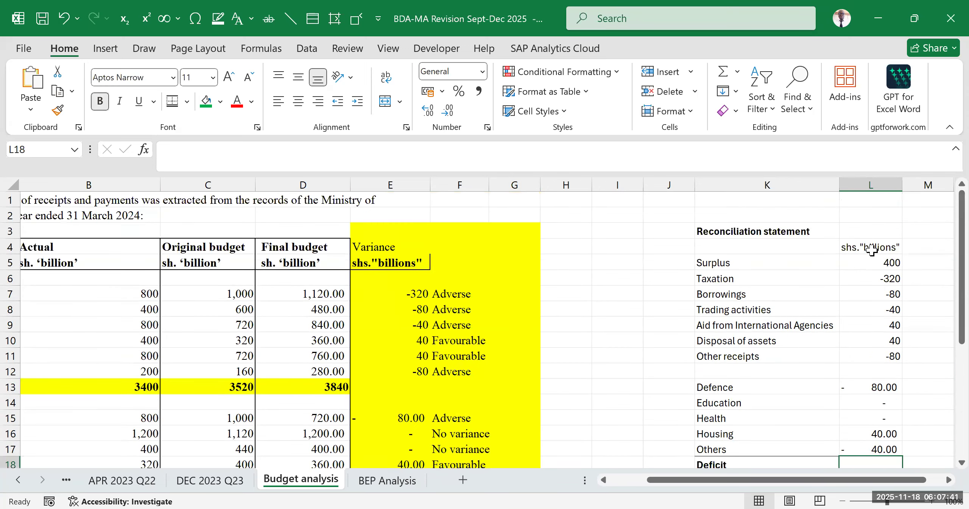
{"action": "left_click_drag", "start_coordinate": [869, 278], "coordinate": [866, 420]}
{"action": "scroll", "coordinate": [865, 418], "scroll_direction": "down", "scroll_amount": 2}
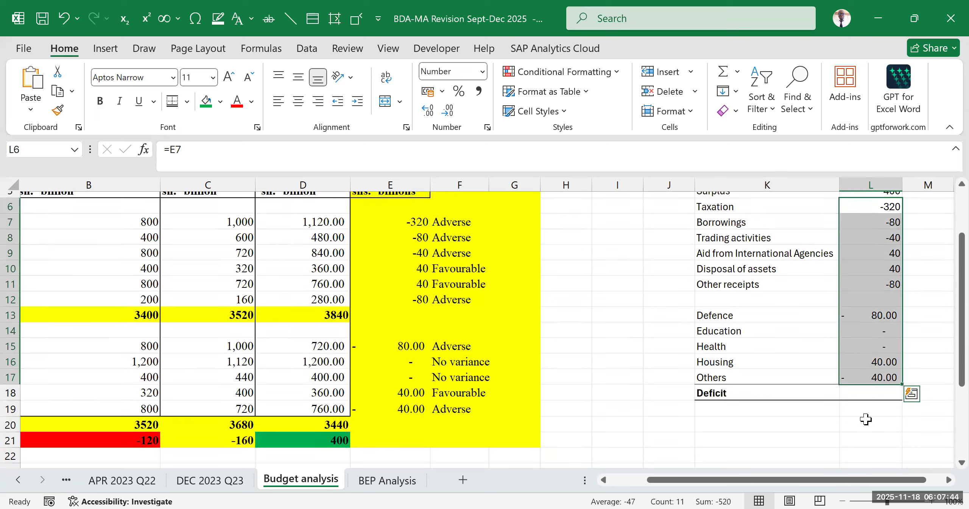
{"action": "left_click", "coordinate": [864, 397]}
{"action": "scroll", "coordinate": [871, 281], "scroll_direction": "up", "scroll_amount": 2}
{"action": "scroll", "coordinate": [889, 288], "scroll_direction": "down", "scroll_amount": 3}
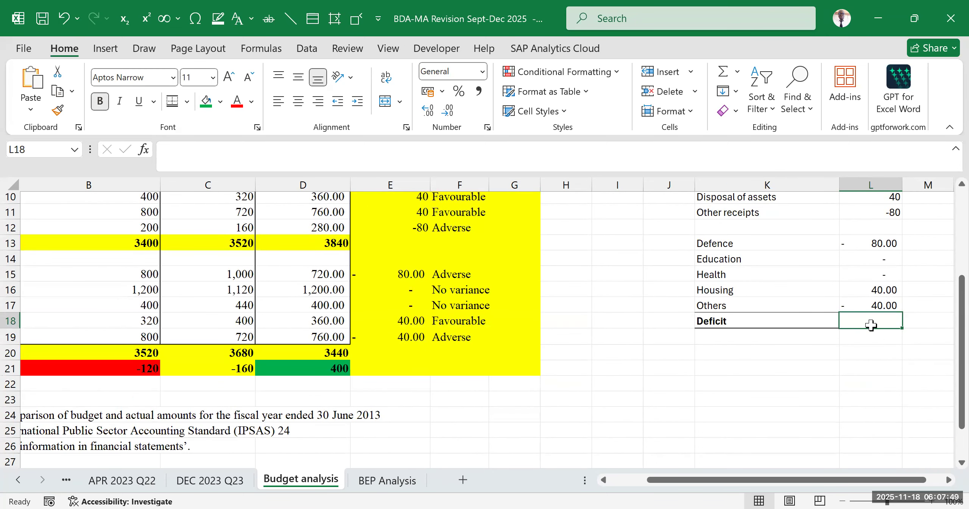
{"action": "key", "text": "alt+equal"}
{"action": "scroll", "coordinate": [899, 267], "scroll_direction": "up", "scroll_amount": 2}
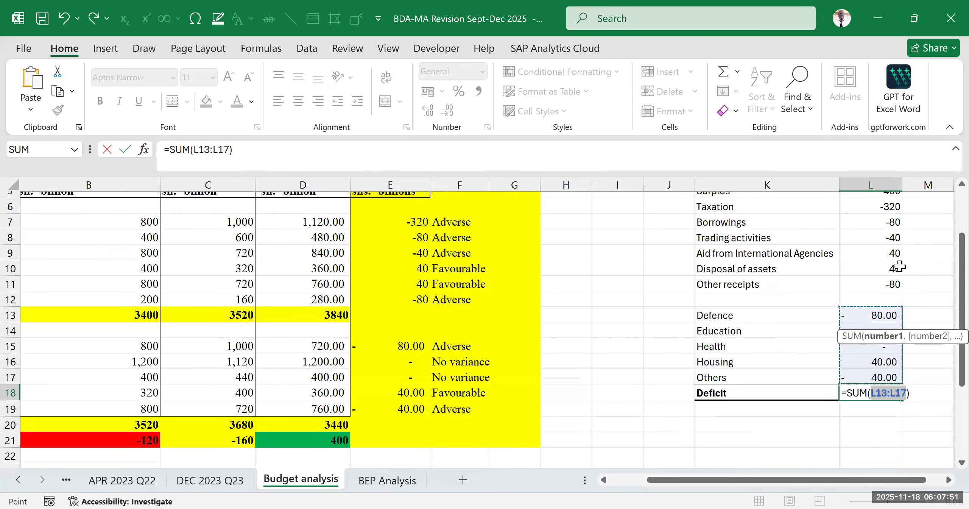
{"action": "scroll", "coordinate": [890, 224], "scroll_direction": "up", "scroll_amount": 2}
{"action": "left_click", "coordinate": [872, 264]}
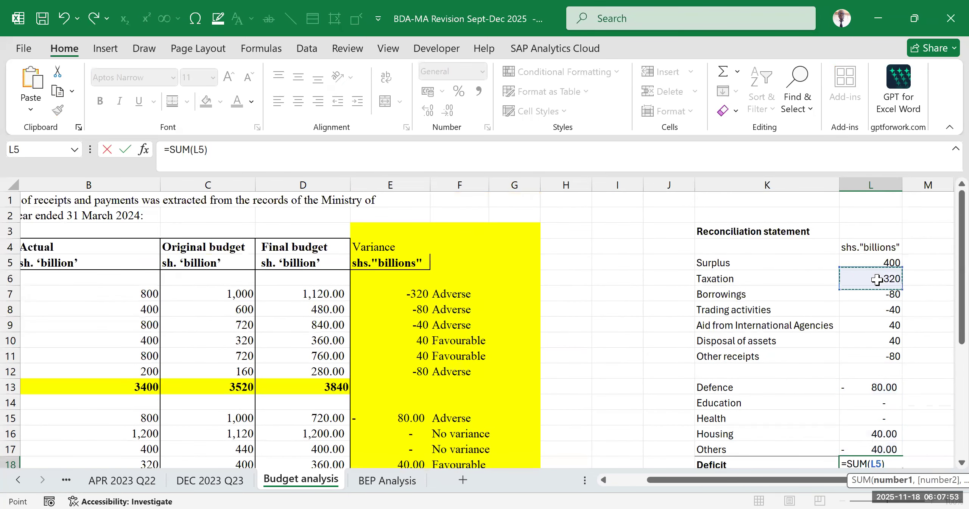
{"action": "left_click", "coordinate": [872, 447], "text": "shift"}
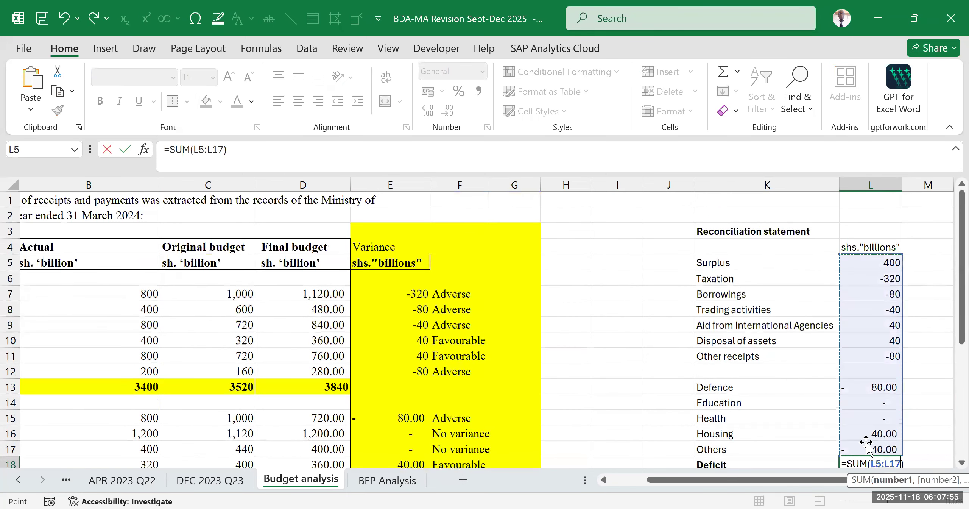
{"action": "key", "text": "Return"}
- Compare the reconciled deficit in L18 with the actual deficit in B21
{"action": "left_click", "coordinate": [918, 357]}
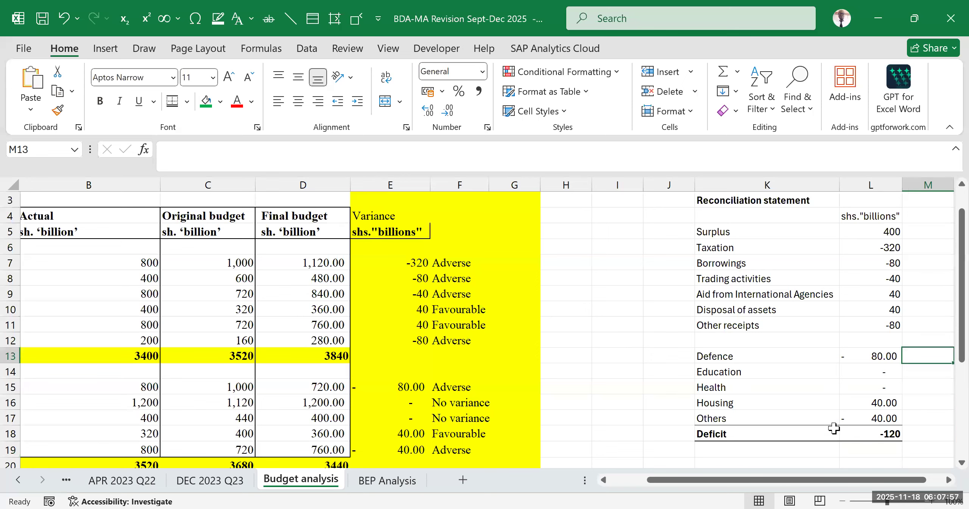
{"action": "scroll", "coordinate": [640, 394], "scroll_direction": "down", "scroll_amount": 2}
{"action": "left_click_drag", "start_coordinate": [767, 487], "coordinate": [640, 489]}
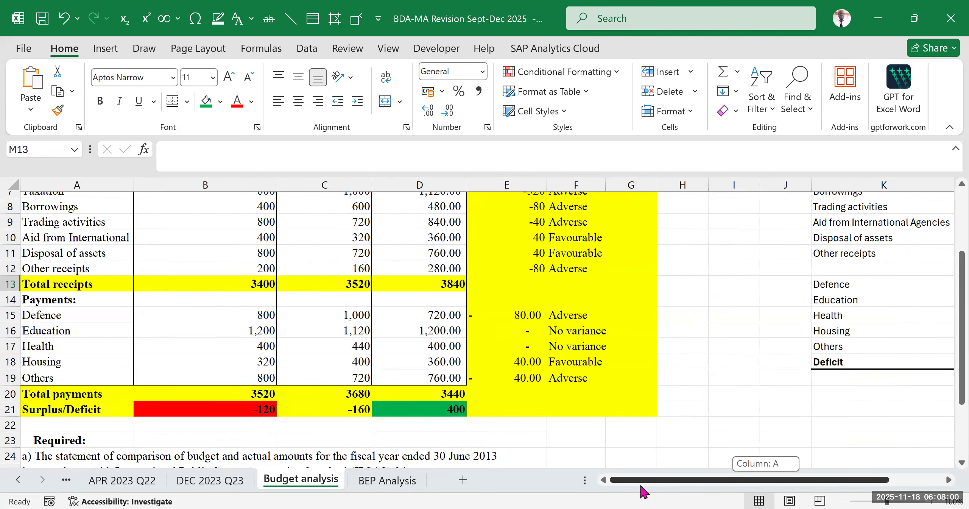
{"action": "left_click", "coordinate": [225, 407]}
{"action": "left_click_drag", "start_coordinate": [700, 482], "coordinate": [744, 481]}
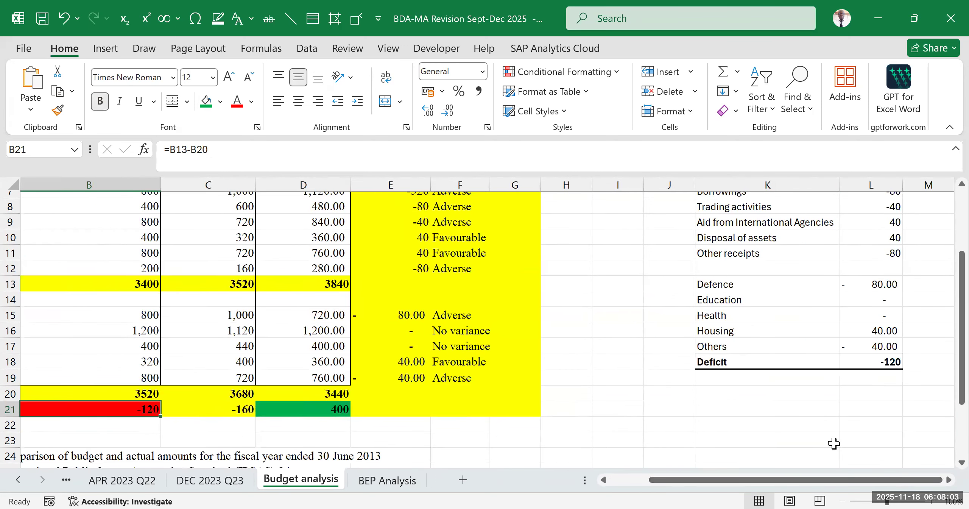
{"action": "left_click", "coordinate": [834, 443]}
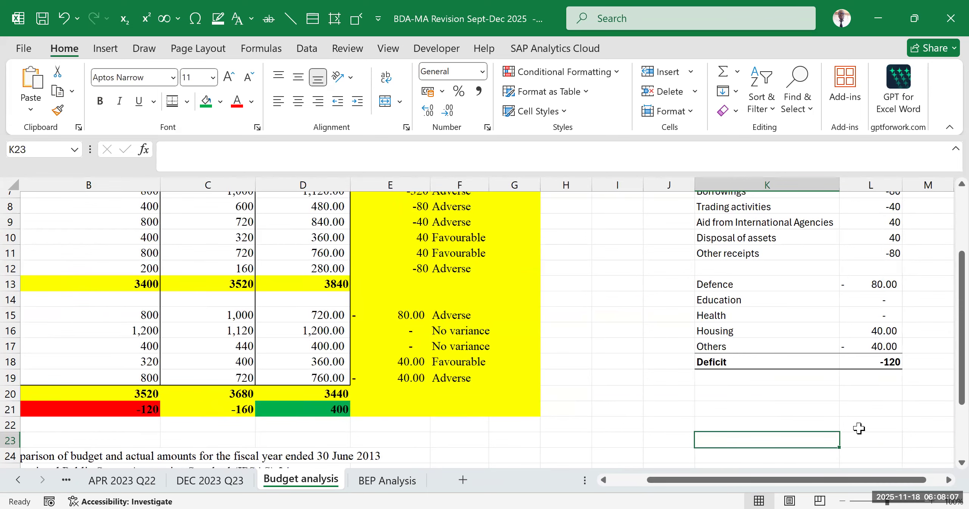
{"action": "left_click", "coordinate": [856, 409]}
- Review the reconciliation statement and read the requirements in rows 23 to 28, including the graph in part b
{"action": "scroll", "coordinate": [771, 413], "scroll_direction": "up", "scroll_amount": 2}
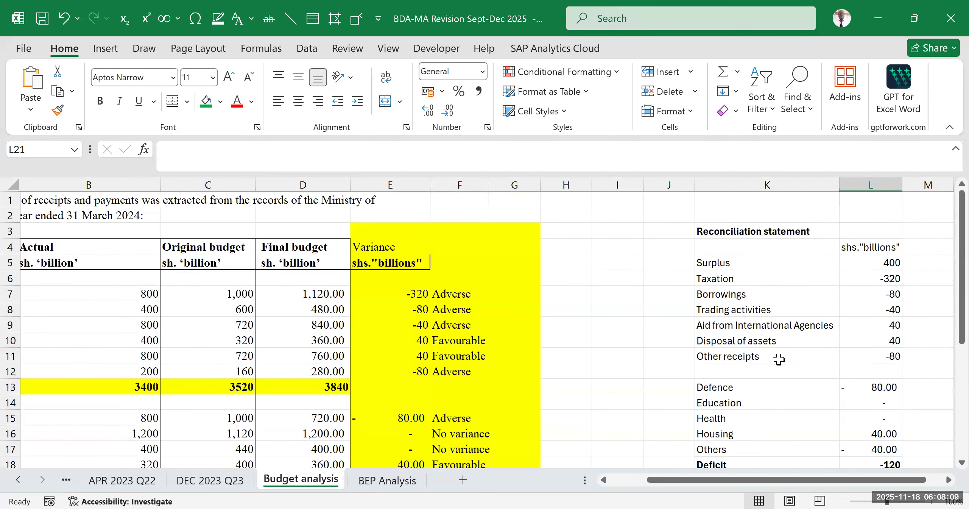
{"action": "left_click_drag", "start_coordinate": [782, 480], "coordinate": [657, 484]}
{"action": "scroll", "coordinate": [260, 353], "scroll_direction": "down", "scroll_amount": 5}
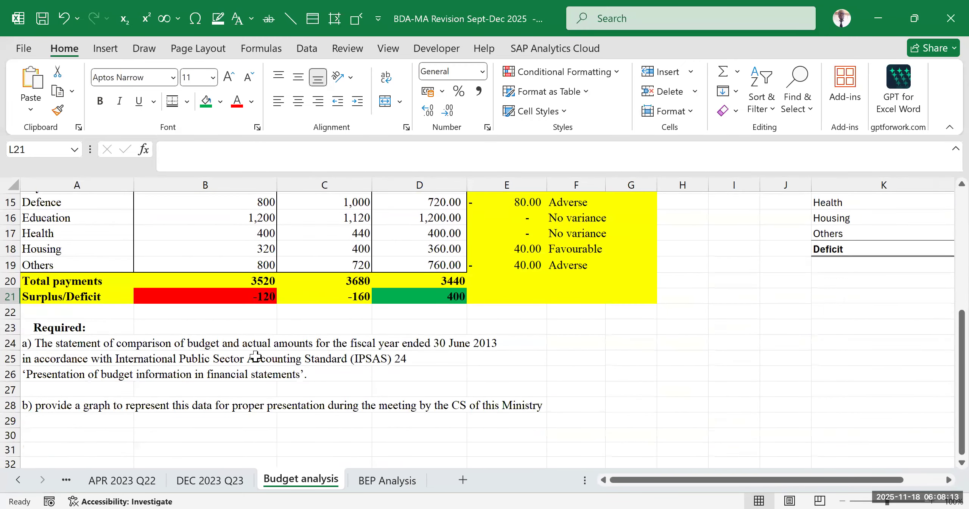
{"action": "scroll", "coordinate": [170, 426], "scroll_direction": "down", "scroll_amount": 2}
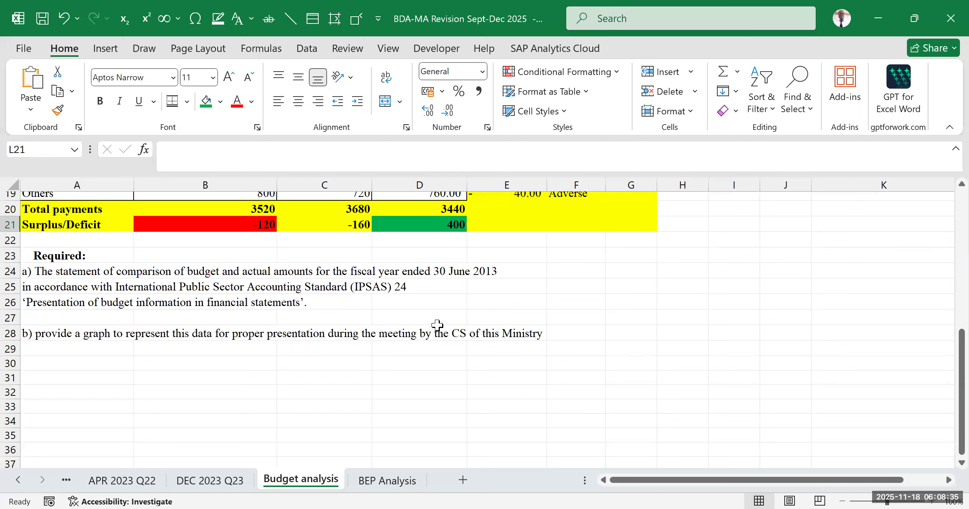
{"action": "key", "text": "alt+Tab"}
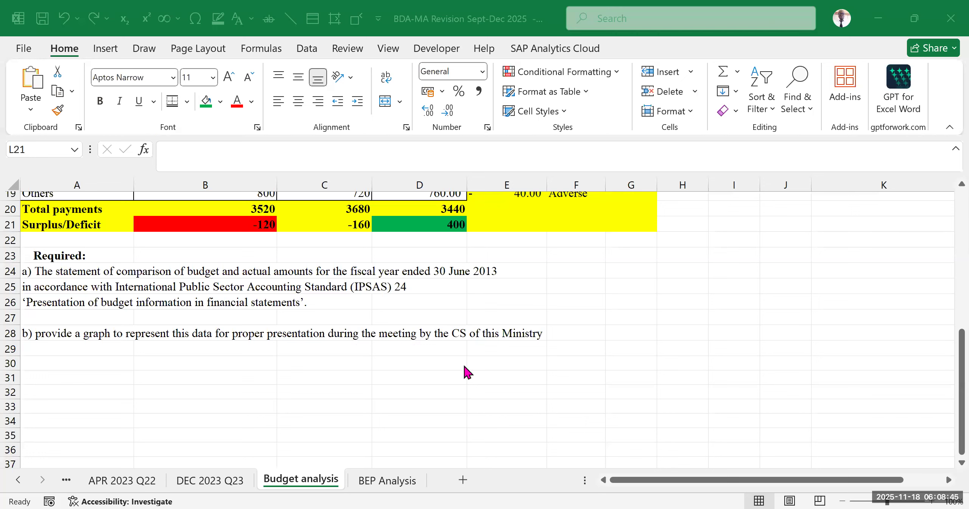
{"action": "left_click", "coordinate": [444, 391]}
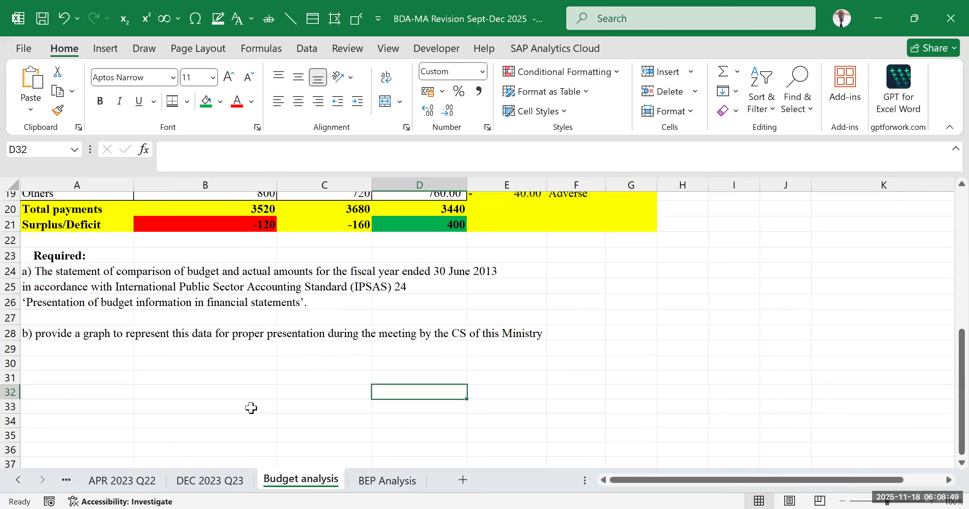
{"action": "left_click", "coordinate": [576, 363]}
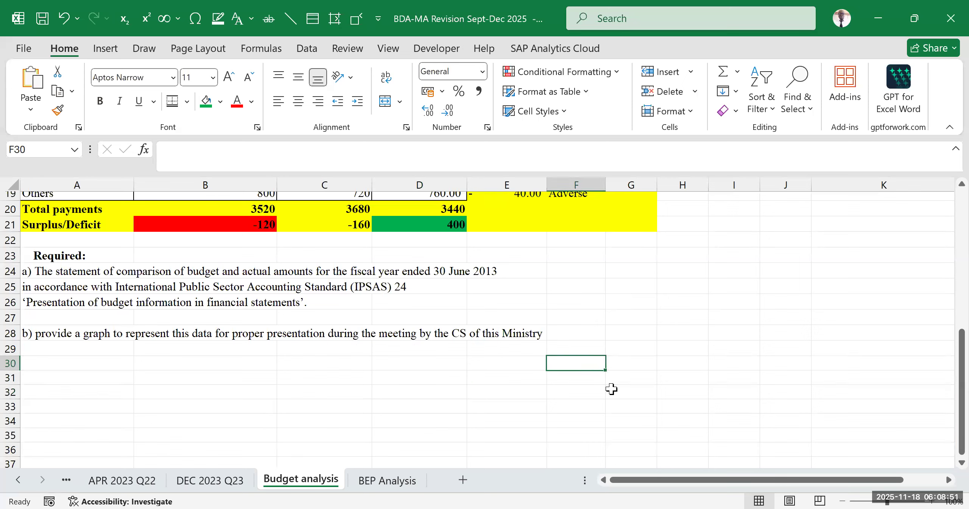
{"action": "left_click", "coordinate": [685, 316]}
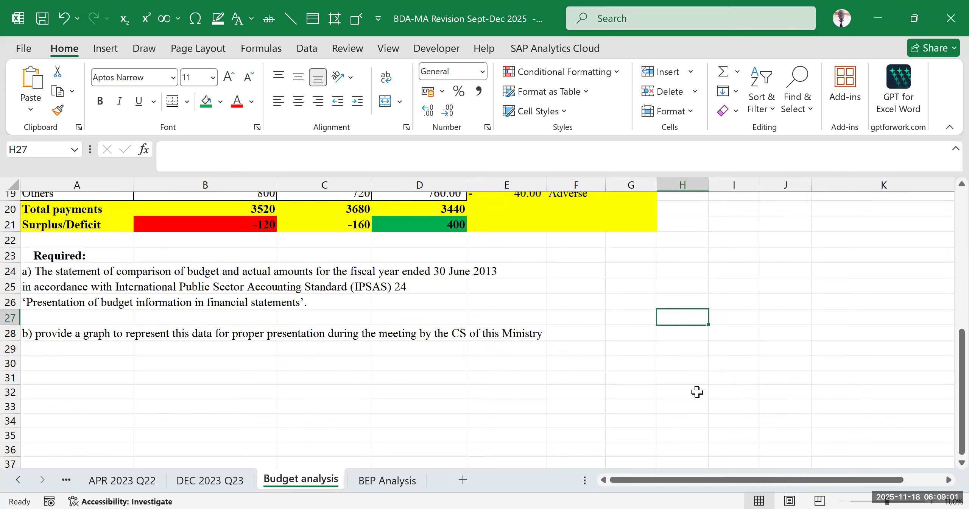
{"action": "left_click", "coordinate": [625, 406]}
{"action": "left_click", "coordinate": [624, 434]}
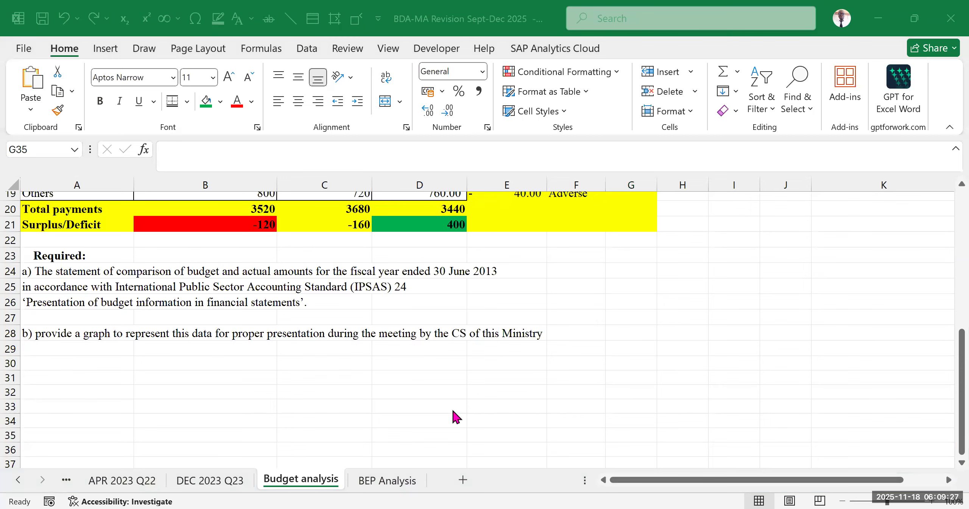
{"action": "left_click", "coordinate": [376, 378]}
{"action": "scroll", "coordinate": [519, 385], "scroll_direction": "up", "scroll_amount": 2}
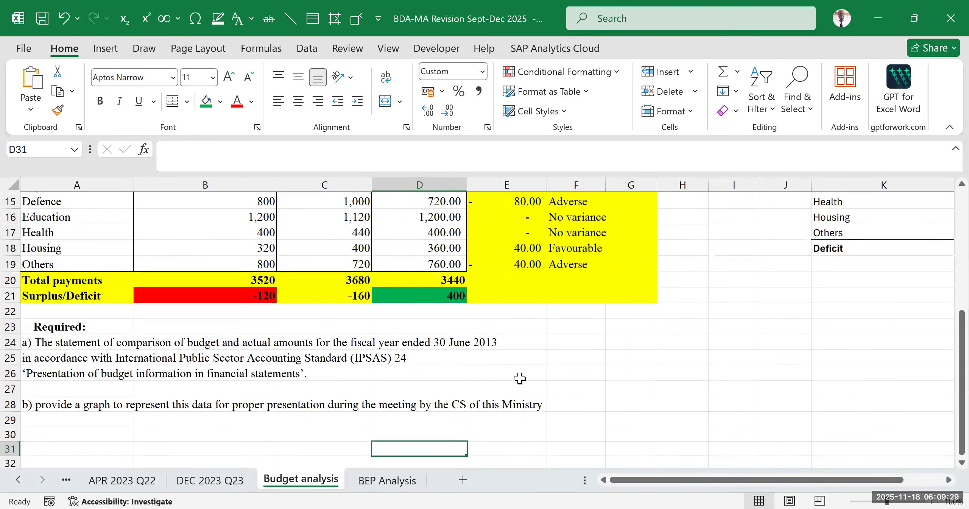
- Copy the Details, Actual, Original budget and Final budget data in A4:D19, ending at the Others row
{"action": "scroll", "coordinate": [485, 377], "scroll_direction": "up", "scroll_amount": 5}
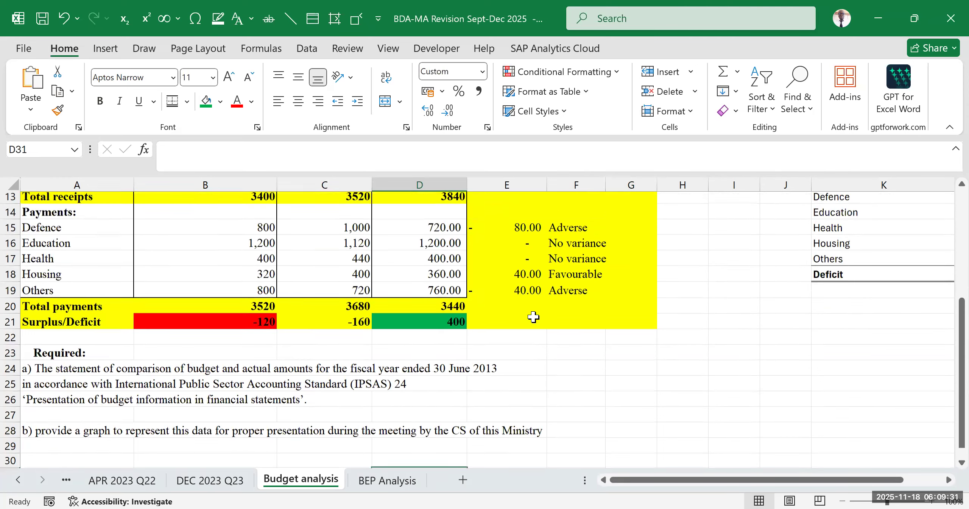
{"action": "scroll", "coordinate": [171, 337], "scroll_direction": "down", "scroll_amount": 2}
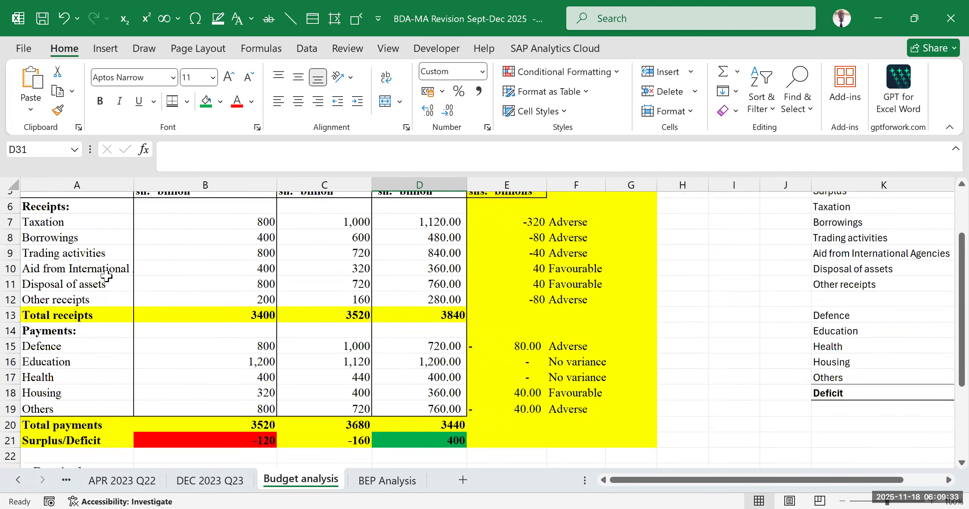
{"action": "scroll", "coordinate": [102, 278], "scroll_direction": "up", "scroll_amount": 2}
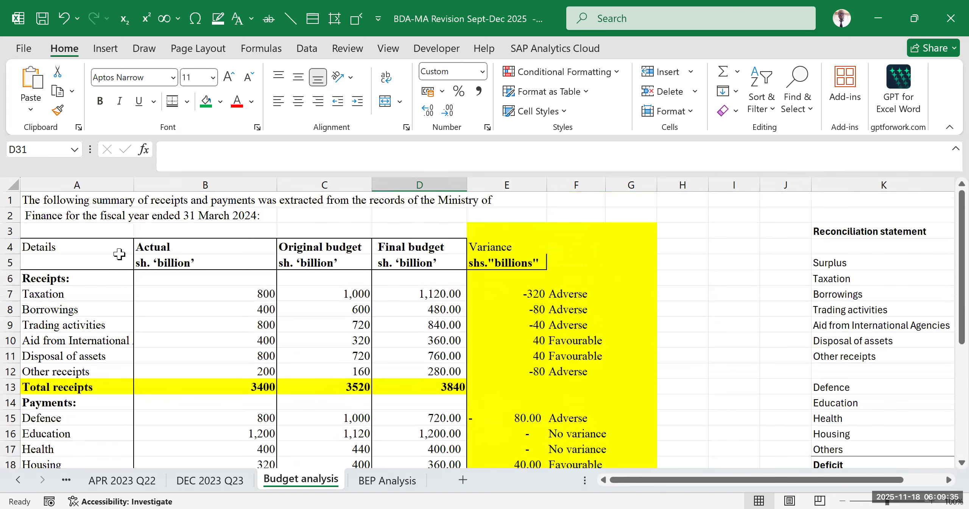
{"action": "scroll", "coordinate": [120, 254], "scroll_direction": "down", "scroll_amount": 2}
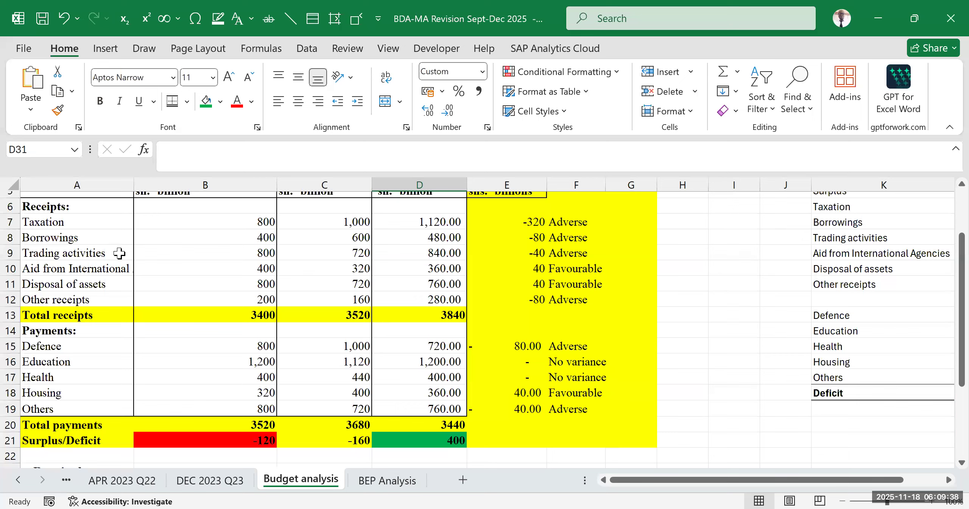
{"action": "left_click", "coordinate": [92, 315]}
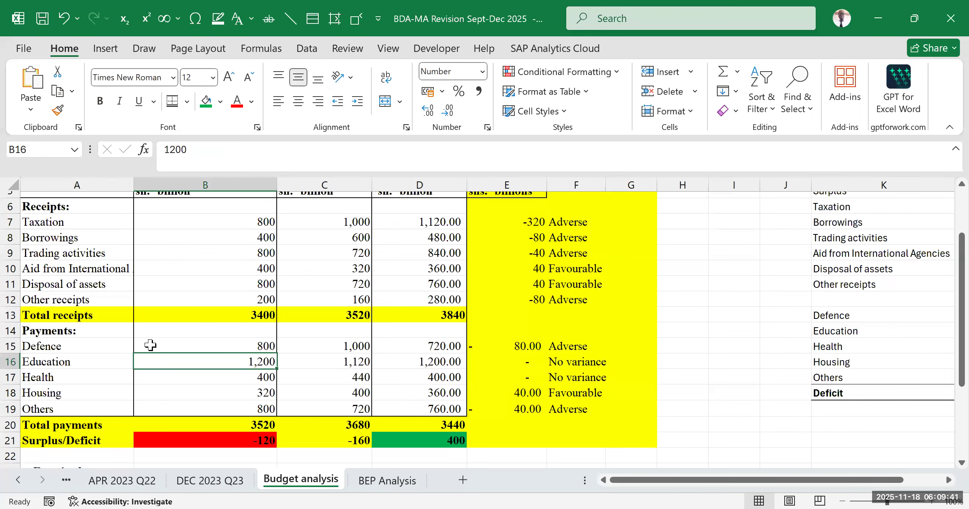
{"action": "scroll", "coordinate": [182, 310], "scroll_direction": "up", "scroll_amount": 2}
{"action": "left_click_drag", "start_coordinate": [63, 252], "coordinate": [439, 400]}
{"action": "scroll", "coordinate": [439, 400], "scroll_direction": "down", "scroll_amount": 1}
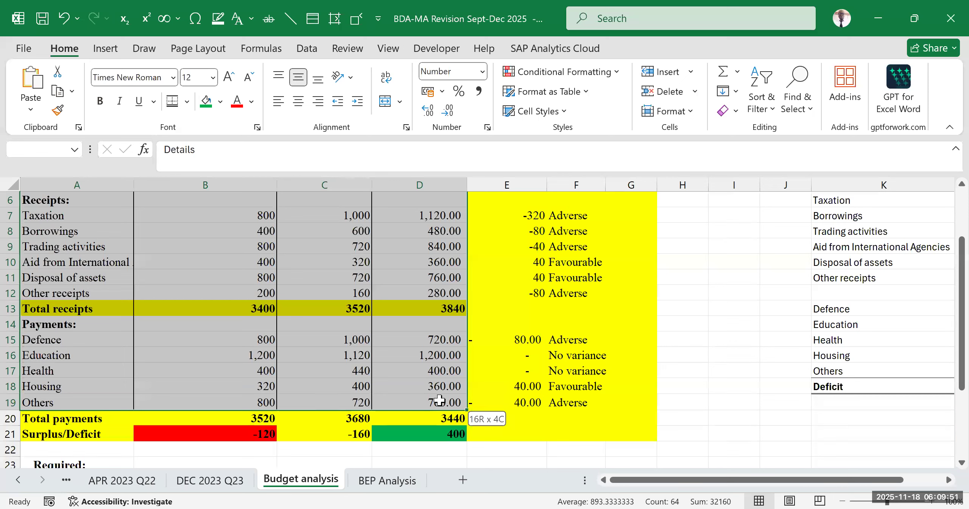
{"action": "left_click_drag", "start_coordinate": [439, 400], "coordinate": [439, 400]}
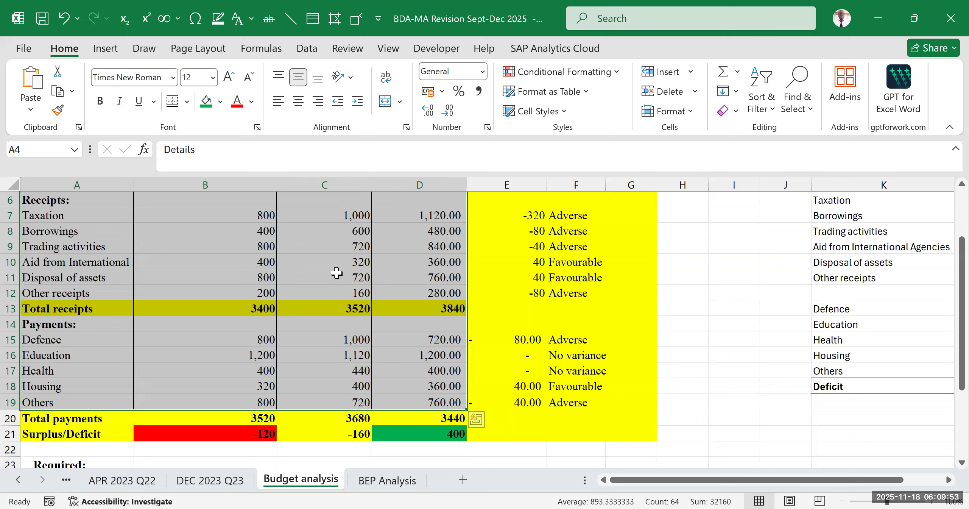
{"action": "key", "text": "ctrl+c"}
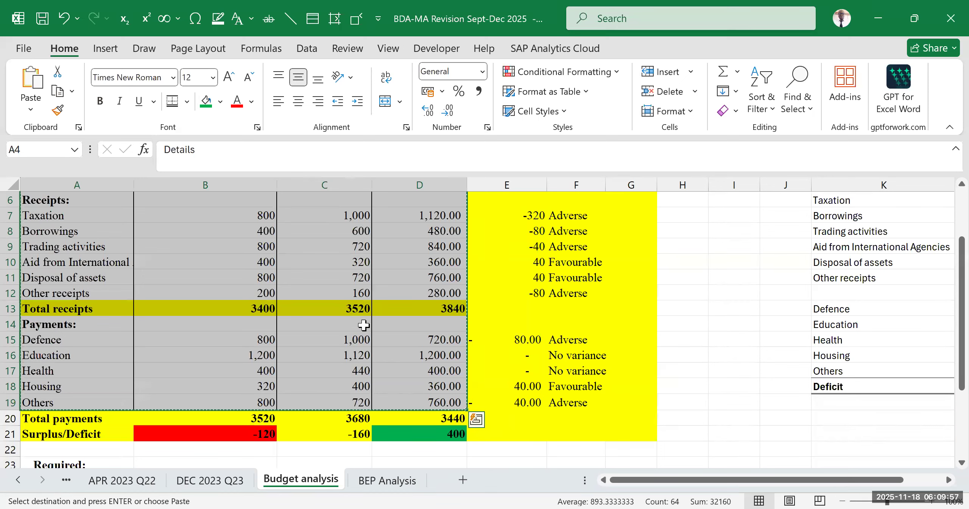
- Paste the copied data as values only at A30, below the graph requirement
{"action": "scroll", "coordinate": [124, 309], "scroll_direction": "down", "scroll_amount": 6}
{"action": "left_click", "coordinate": [108, 284]}
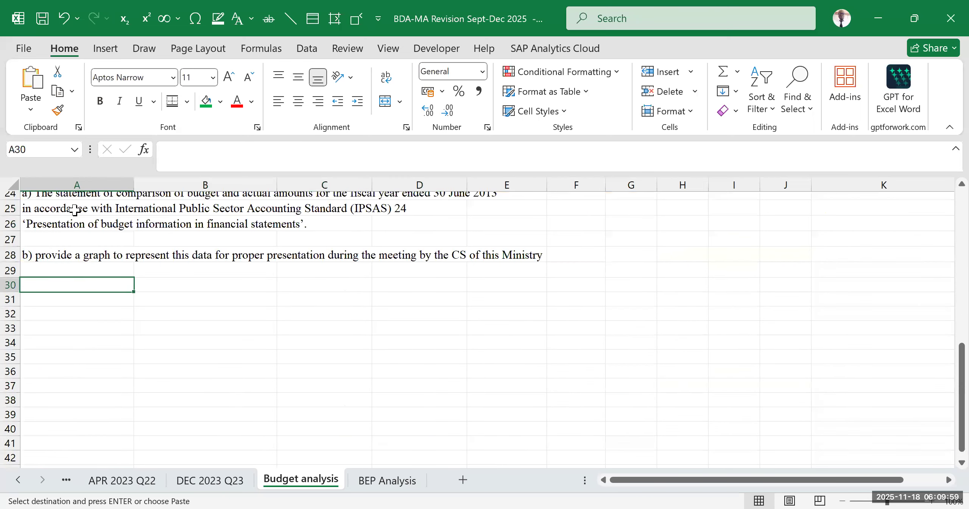
{"action": "left_click", "coordinate": [40, 111]}
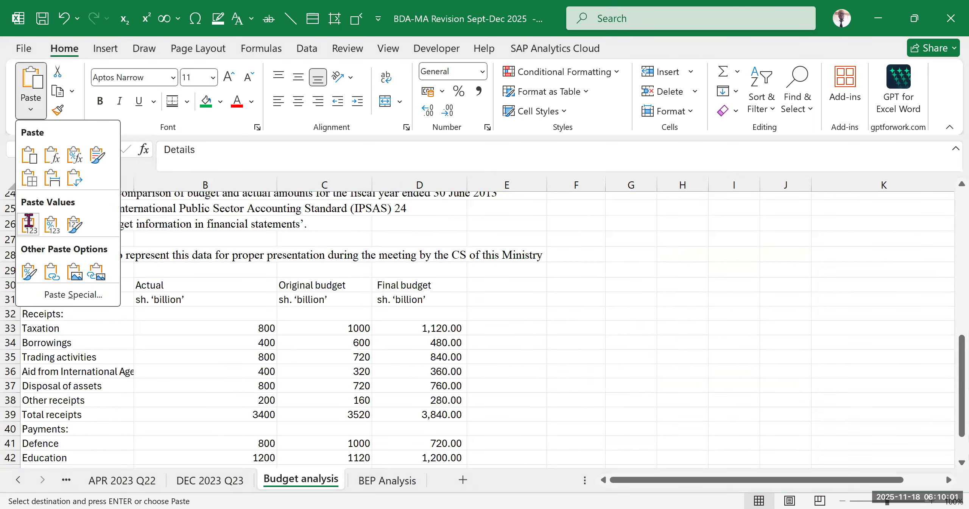
{"action": "left_click", "coordinate": [28, 221]}
{"action": "scroll", "coordinate": [248, 320], "scroll_direction": "down", "scroll_amount": 2}
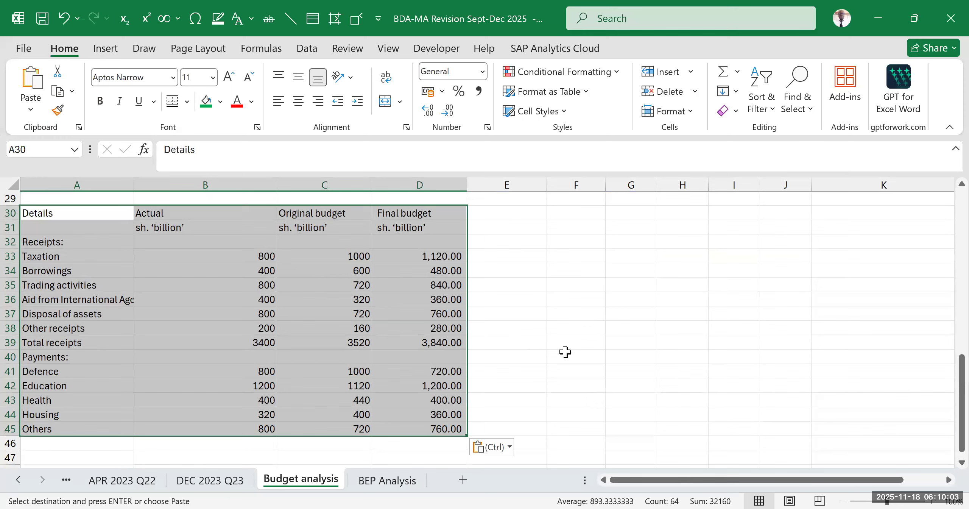
{"action": "left_click", "coordinate": [612, 335]}
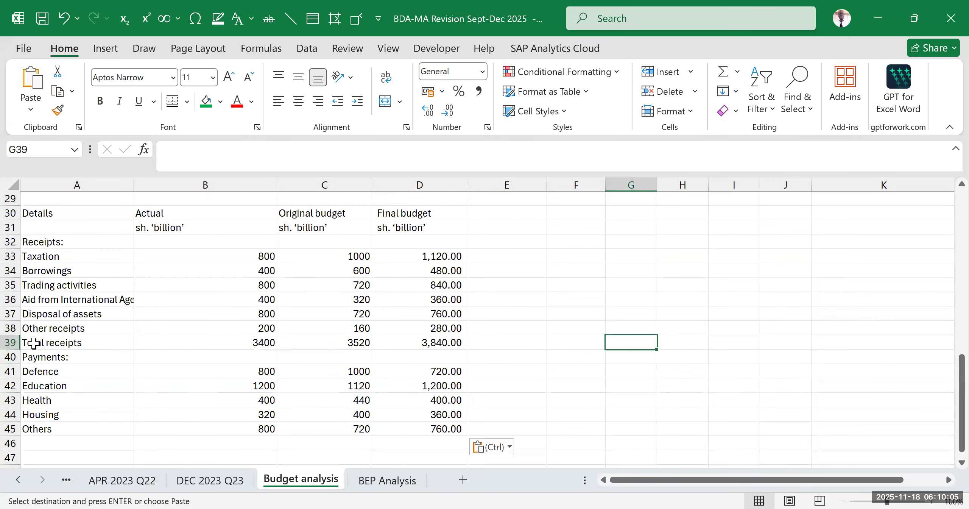
- Delete the entire Total receipts row, row 39, from the pasted data
{"action": "left_click", "coordinate": [10, 342]}
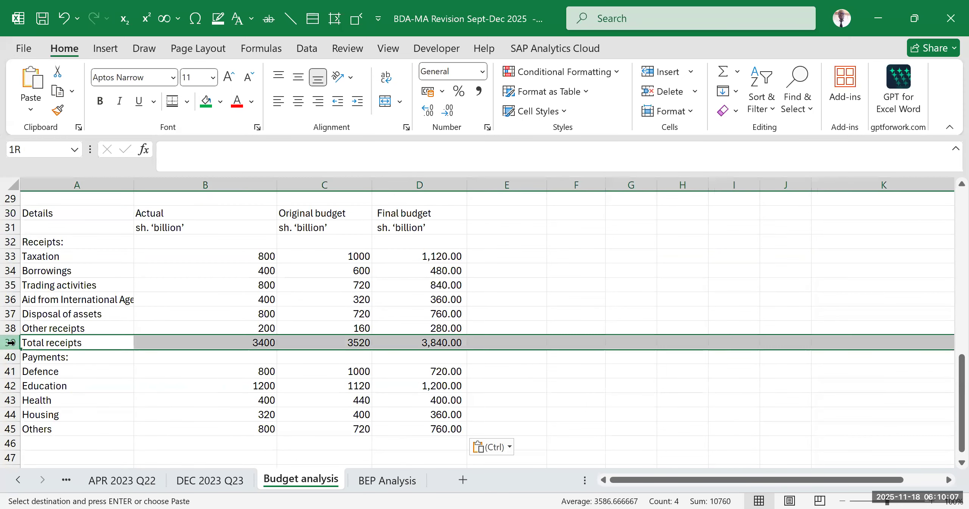
{"action": "key", "text": "ctrl+minus"}
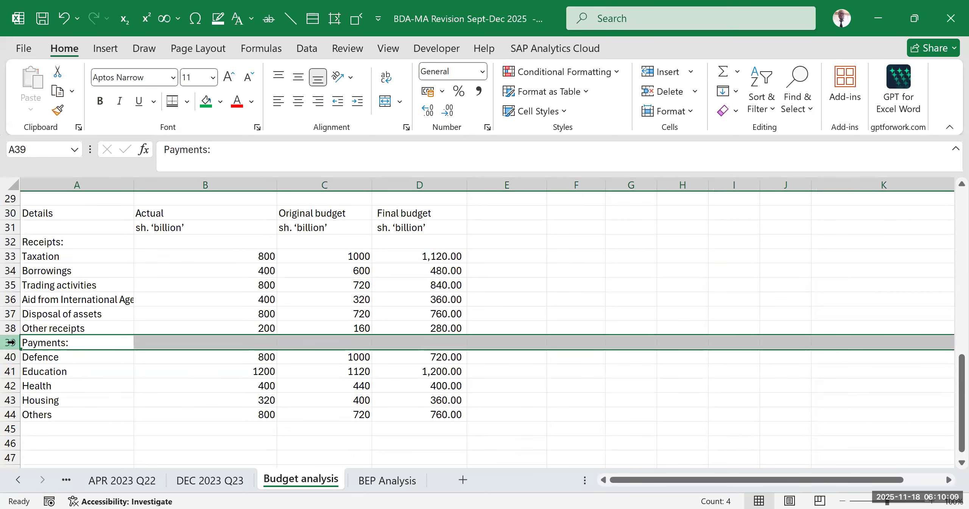
{"action": "left_click", "coordinate": [395, 386]}
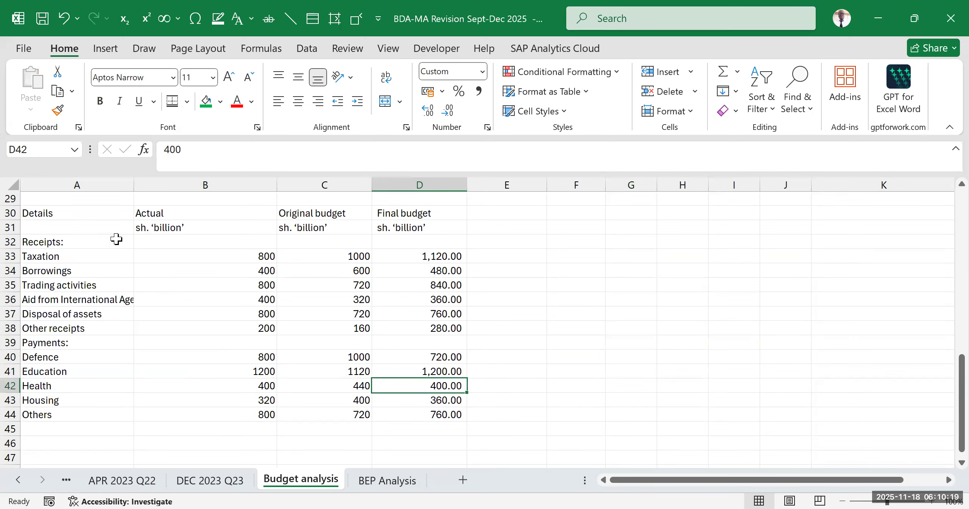
- Delete row 31, which holds the sh. ‘billion’ unit labels beneath the pasted headers
{"action": "left_click_drag", "start_coordinate": [62, 213], "coordinate": [450, 212]}
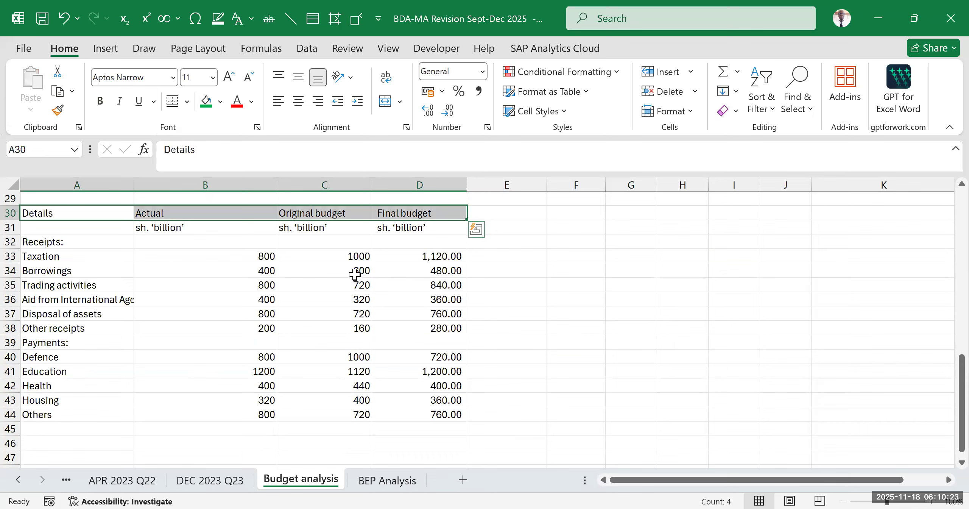
{"action": "left_click_drag", "start_coordinate": [181, 226], "coordinate": [416, 225]}
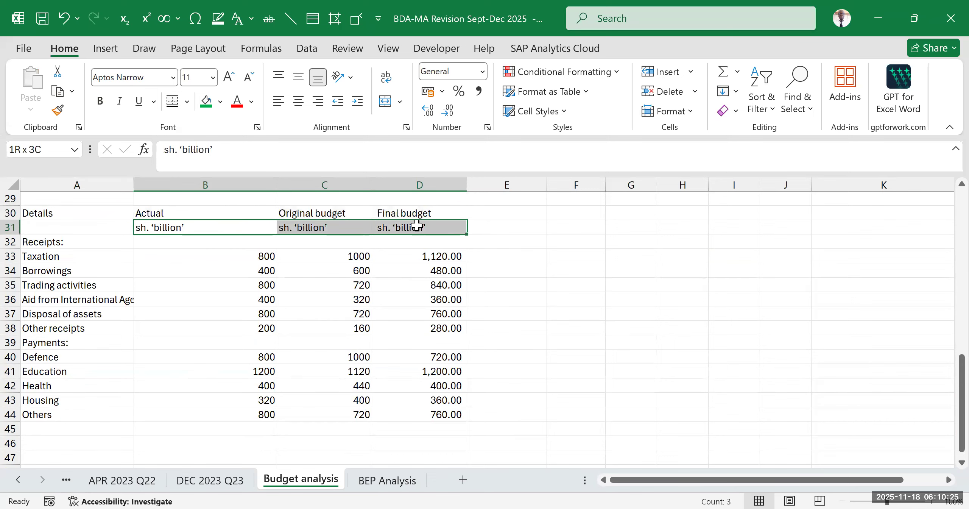
{"action": "left_click", "coordinate": [10, 227]}
{"action": "key", "text": "ctrl+minus"}
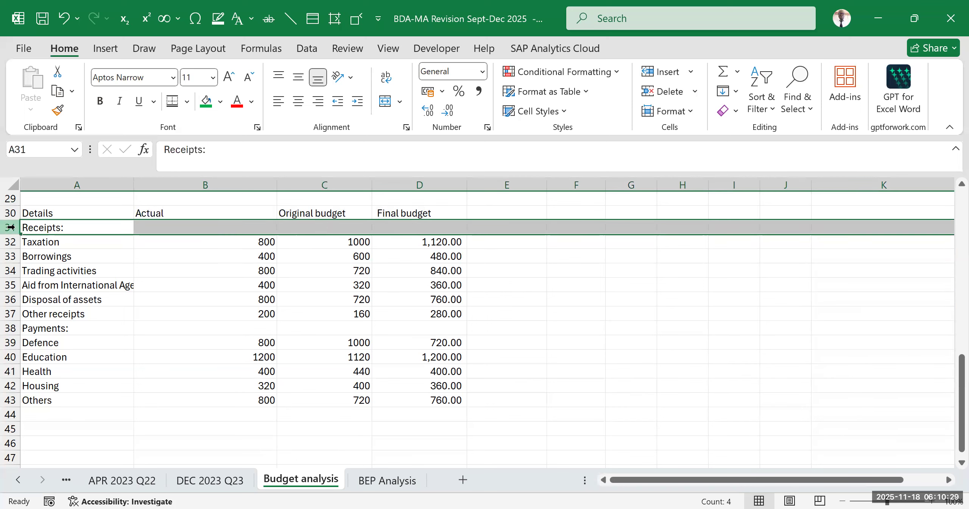
{"action": "left_click", "coordinate": [421, 400]}
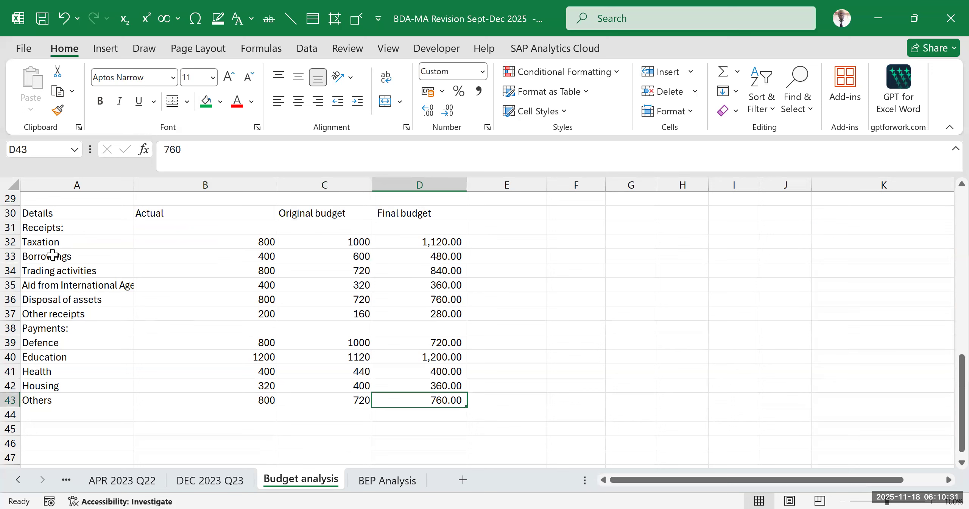
- Make the pasted header row A30:D30 bold, from Details to Final budget
{"action": "left_click_drag", "start_coordinate": [38, 212], "coordinate": [425, 206]}
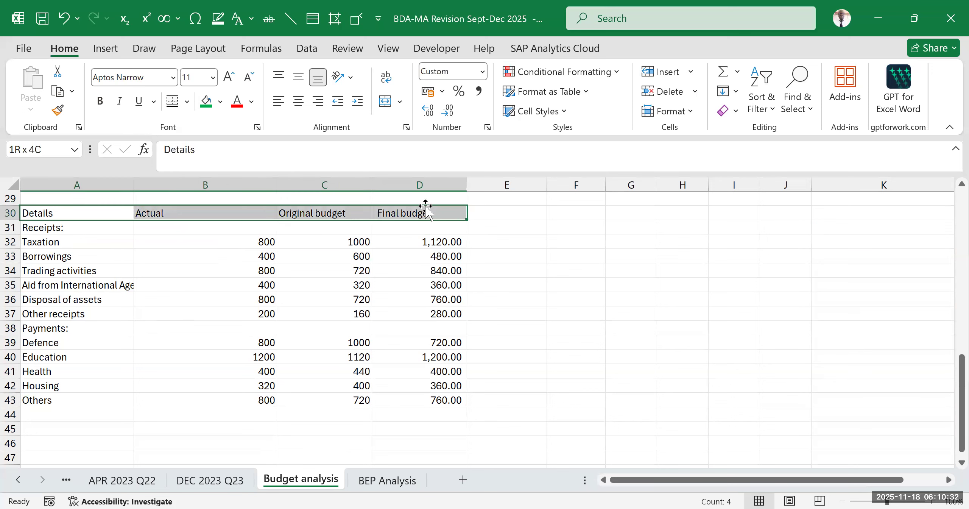
{"action": "left_click", "coordinate": [100, 100]}
{"action": "left_click", "coordinate": [639, 313]}
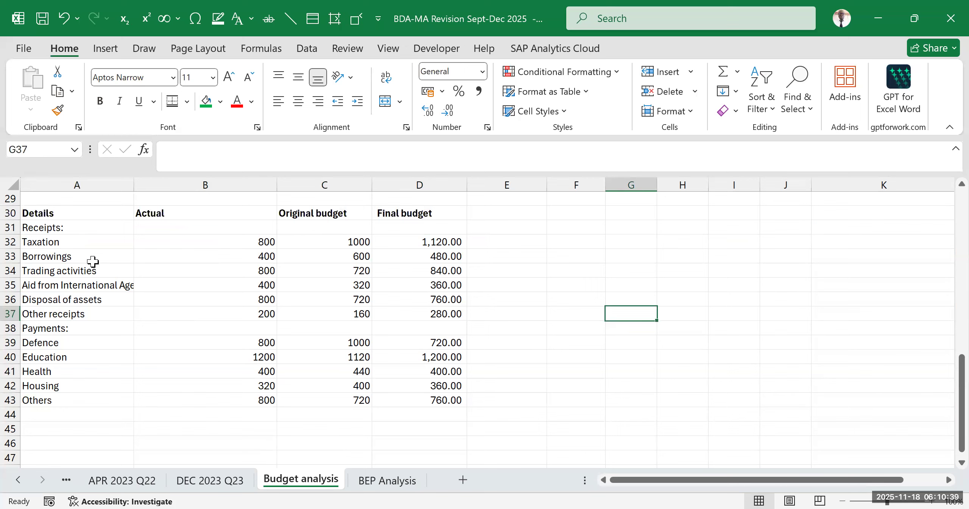
- Delete the Receipts: heading row, row 31, so the data starts directly below the headers
{"action": "left_click", "coordinate": [11, 226]}
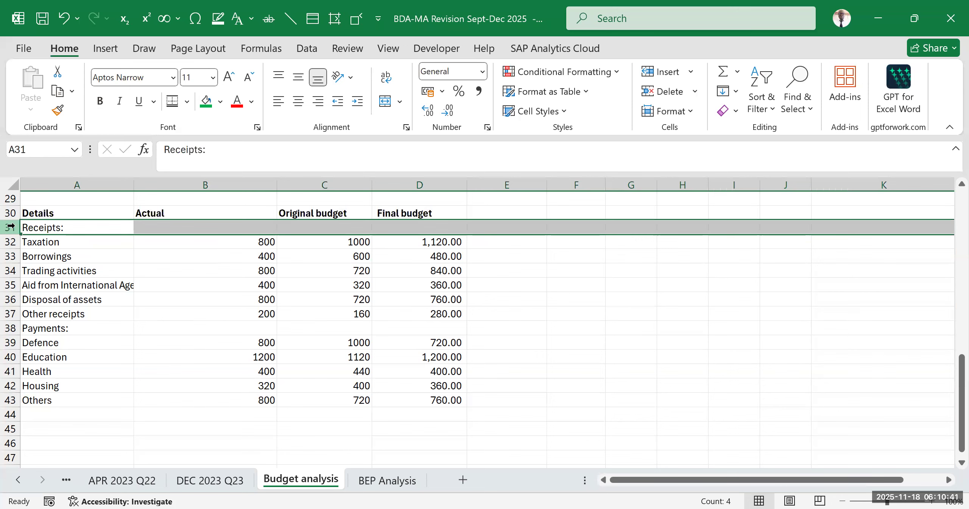
{"action": "key", "text": "ctrl+minus"}
{"action": "left_click", "coordinate": [611, 338]}
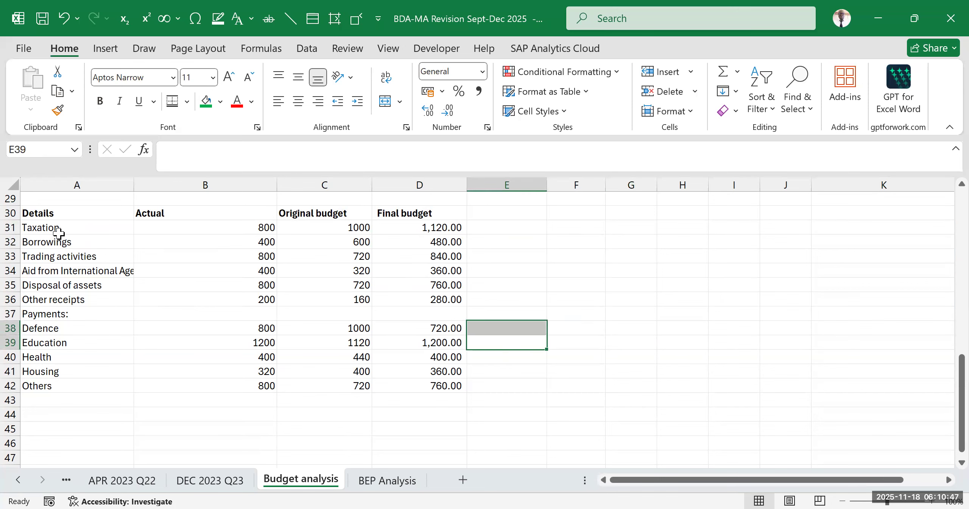
- Convert the range A30:D42 into a table, using its first row as headers
{"action": "left_click", "coordinate": [85, 216]}
{"action": "left_click_drag", "start_coordinate": [85, 217], "coordinate": [402, 374]}
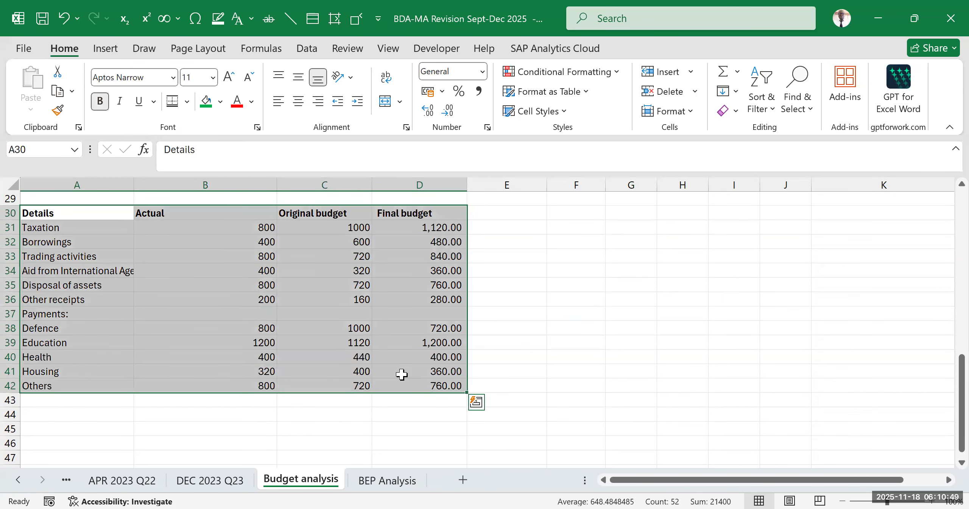
{"action": "key", "text": "ctrl+t"}
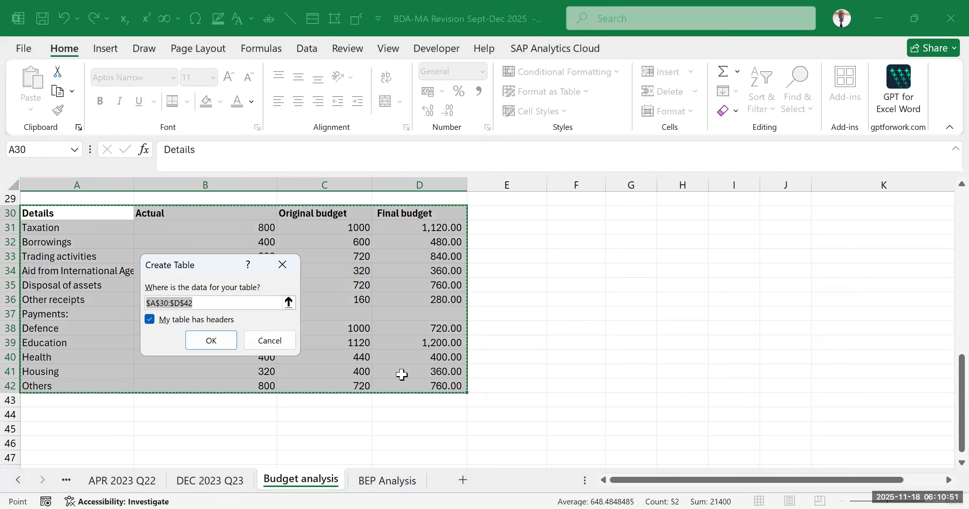
{"action": "key", "text": "Return"}
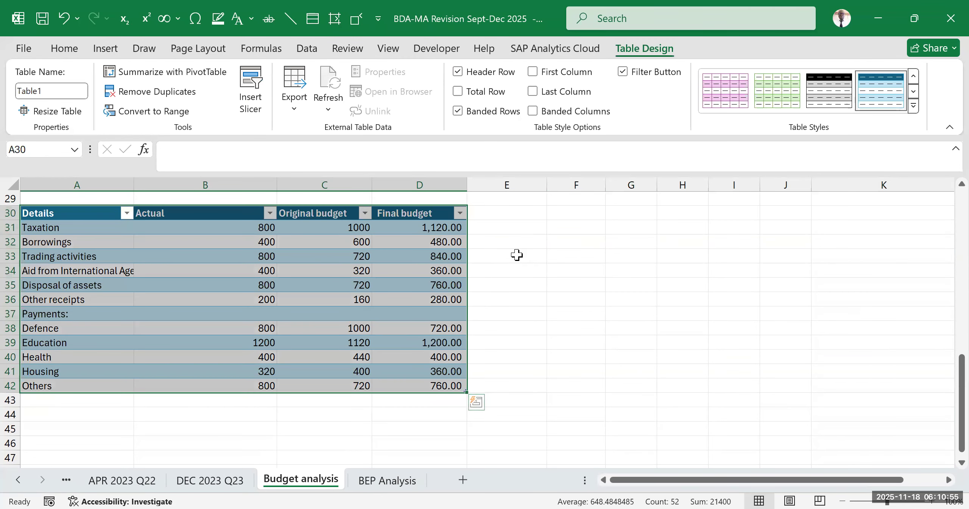
{"action": "left_click", "coordinate": [646, 298]}
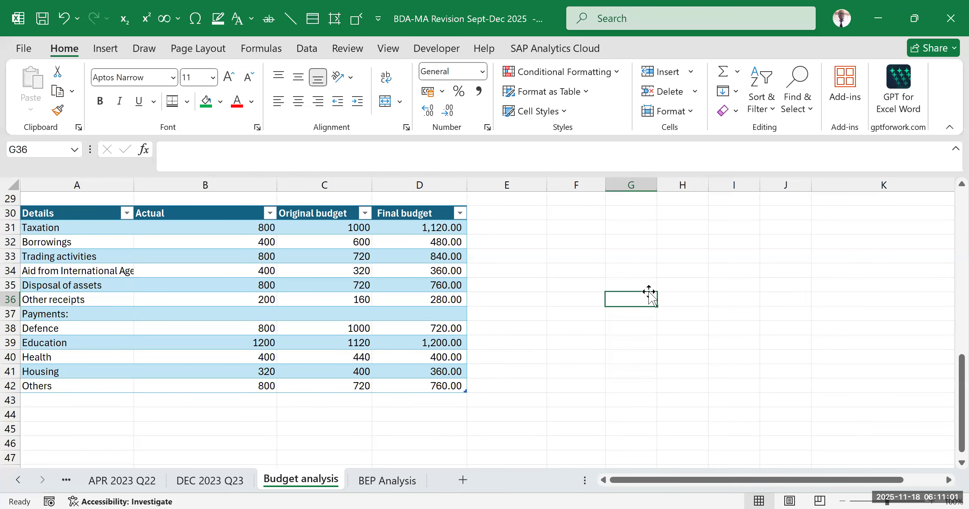
- Delete the Payments: heading row, row 37, from the new table
{"action": "left_click", "coordinate": [558, 253]}
{"action": "scroll", "coordinate": [479, 246], "scroll_direction": "up", "scroll_amount": 2}
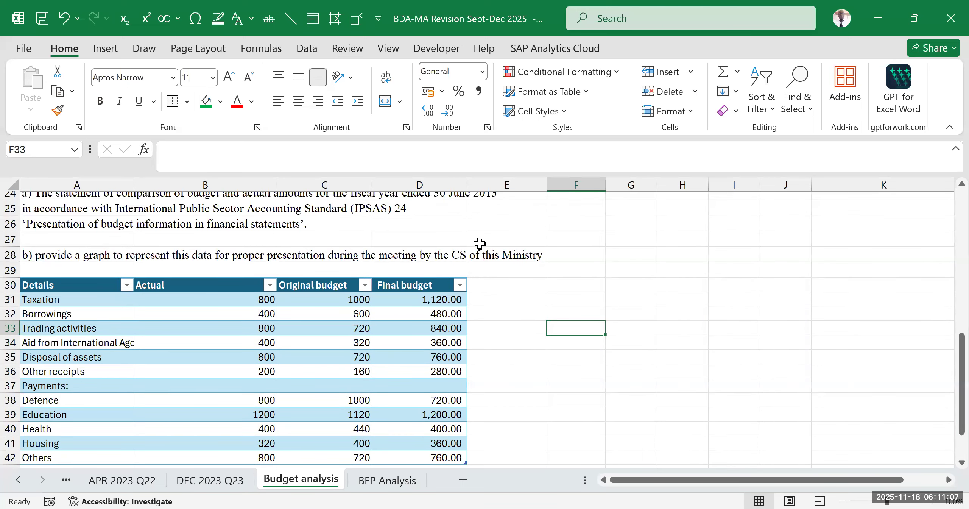
{"action": "scroll", "coordinate": [479, 243], "scroll_direction": "down", "scroll_amount": 2}
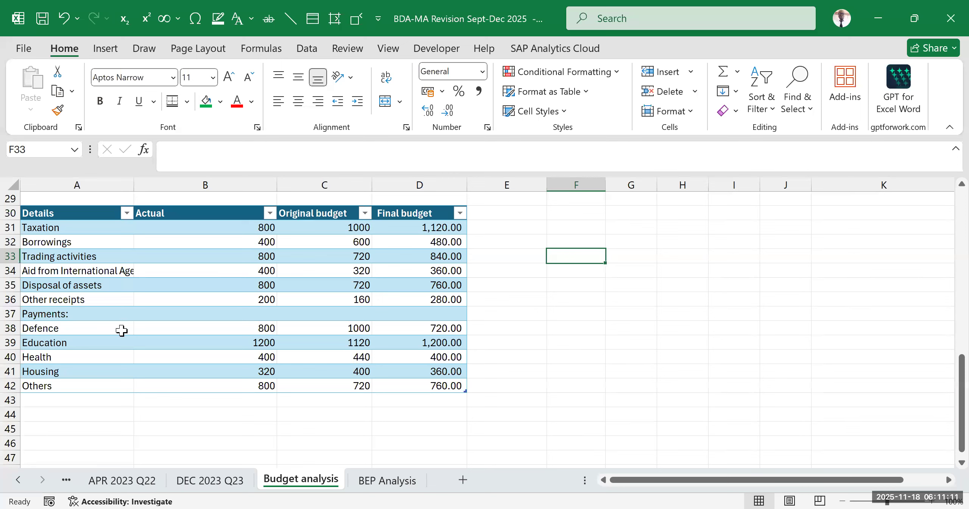
{"action": "left_click", "coordinate": [11, 313]}
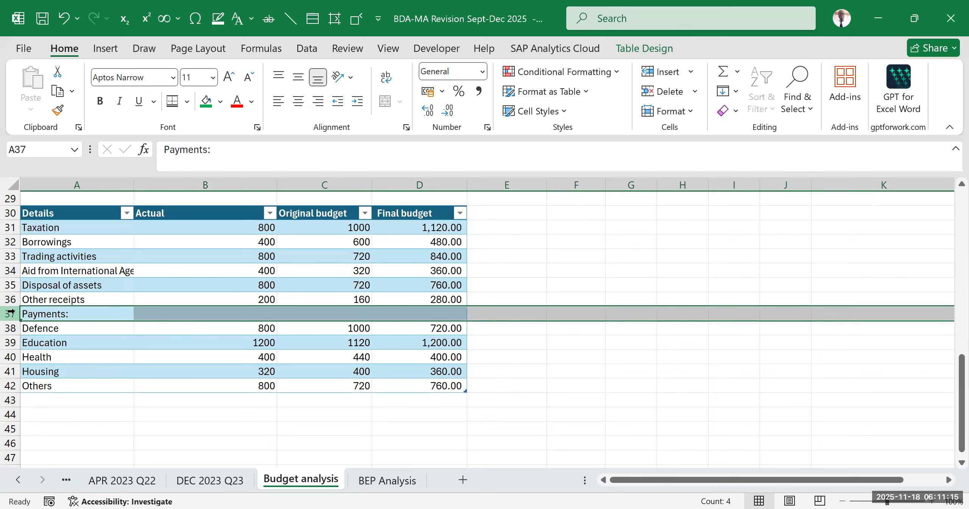
{"action": "key", "text": "ctrl+minus"}
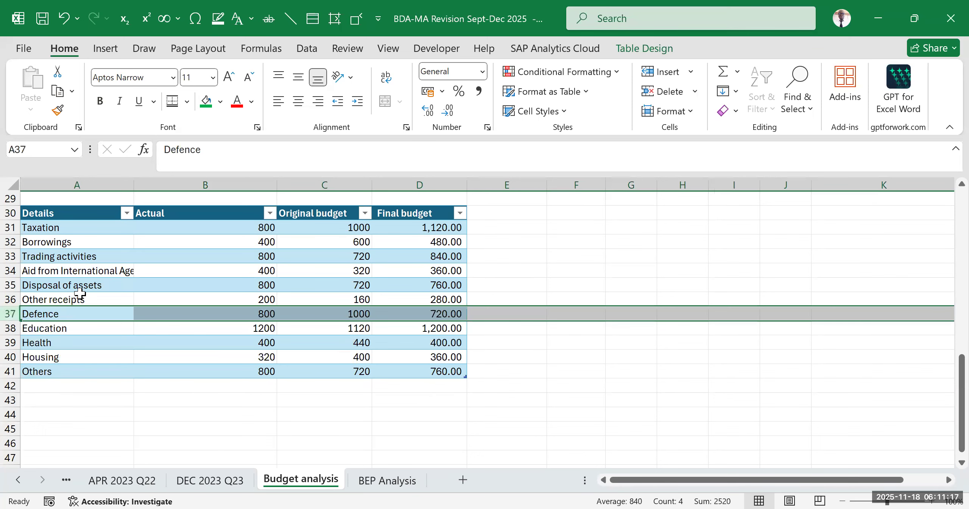
{"action": "left_click", "coordinate": [702, 385]}
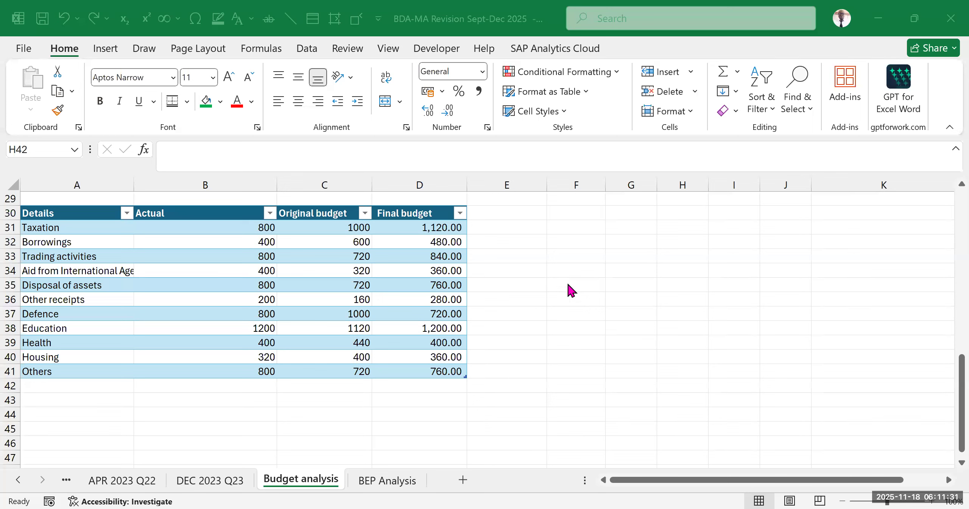
{"action": "left_click", "coordinate": [571, 290]}
{"action": "left_click", "coordinate": [549, 342]}
{"action": "left_click", "coordinate": [556, 240]}
{"action": "left_click", "coordinate": [585, 251]}
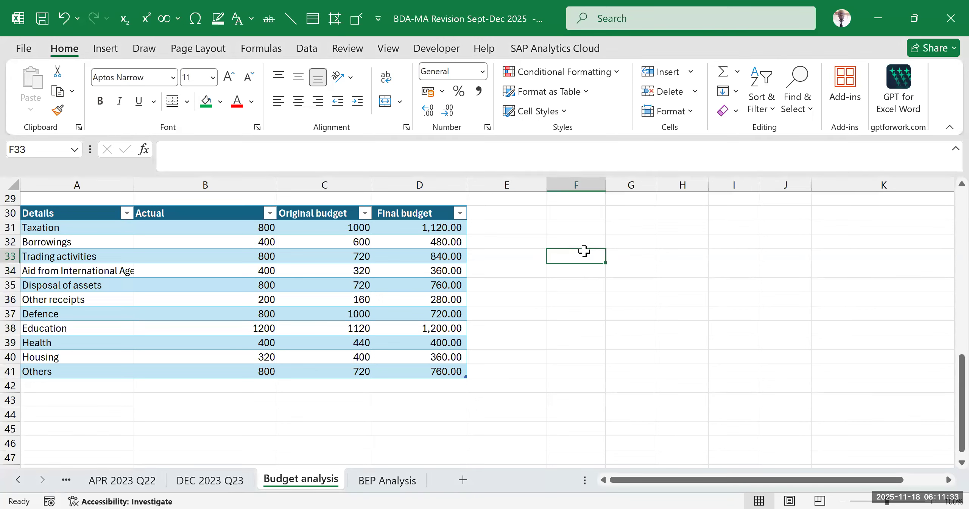
{"action": "left_click", "coordinate": [573, 285]}
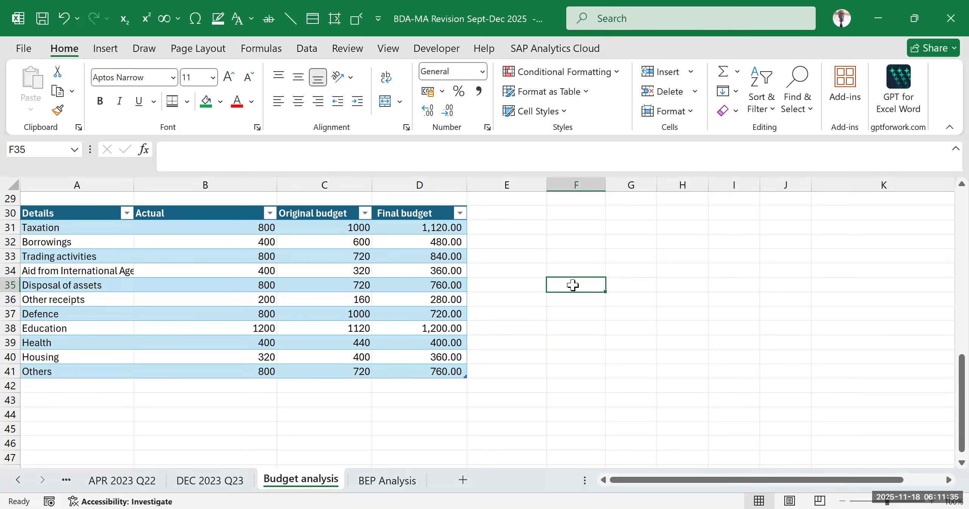
{"action": "scroll", "coordinate": [543, 332], "scroll_direction": "up", "scroll_amount": 7}
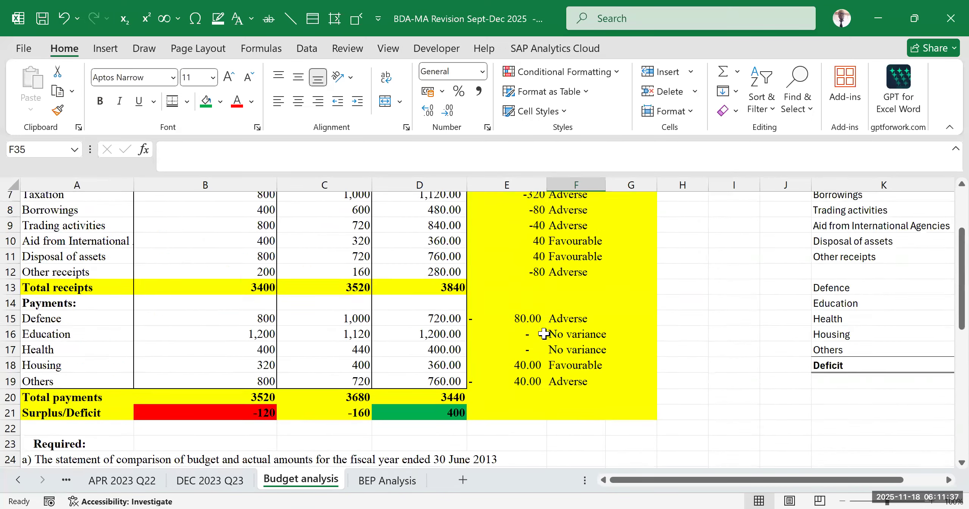
- Review the new table in rows 30 to 41 against the original statement data in A4:D19
{"action": "scroll", "coordinate": [542, 333], "scroll_direction": "down", "scroll_amount": 6}
{"action": "scroll", "coordinate": [542, 333], "scroll_direction": "up", "scroll_amount": 1}
{"action": "scroll", "coordinate": [539, 325], "scroll_direction": "down", "scroll_amount": 4}
{"action": "scroll", "coordinate": [538, 325], "scroll_direction": "up", "scroll_amount": 3}
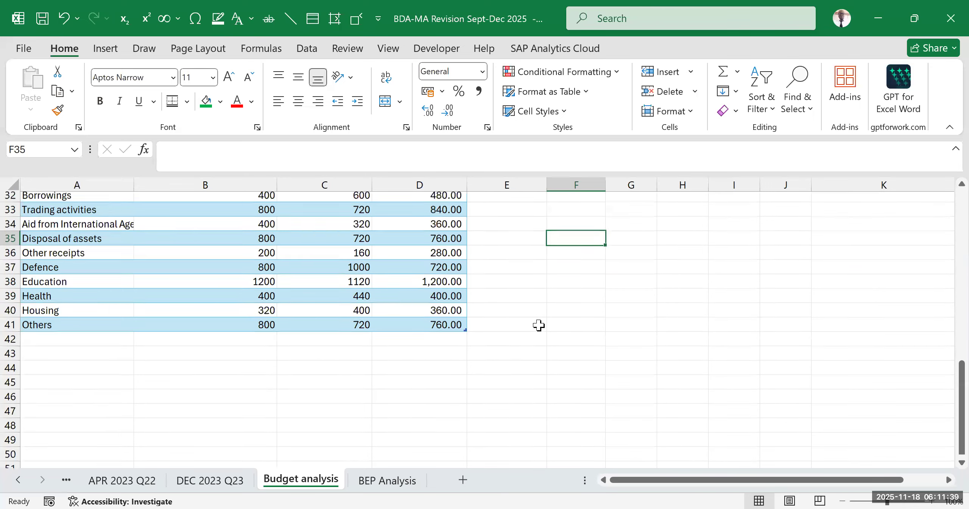
{"action": "left_click", "coordinate": [562, 282]}
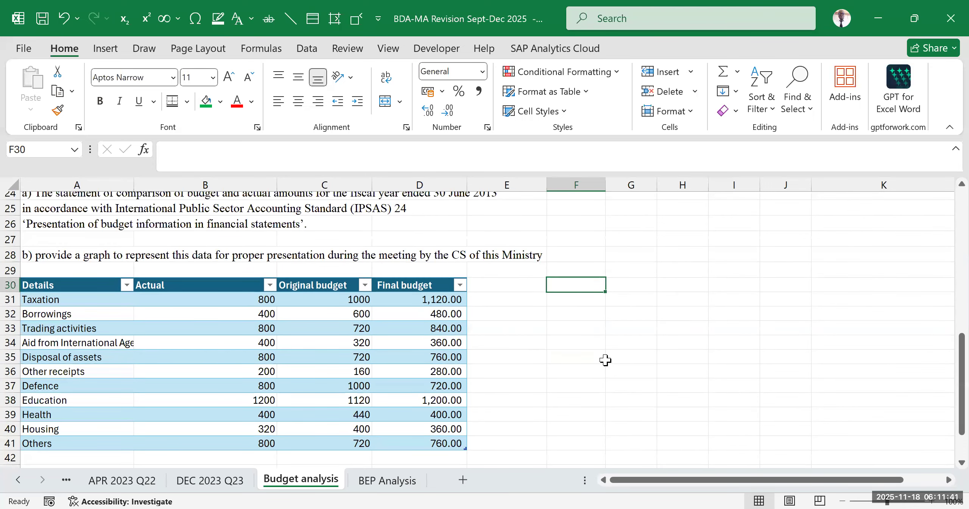
{"action": "left_click_drag", "start_coordinate": [603, 358], "coordinate": [620, 356]}
{"action": "left_click", "coordinate": [624, 314]}
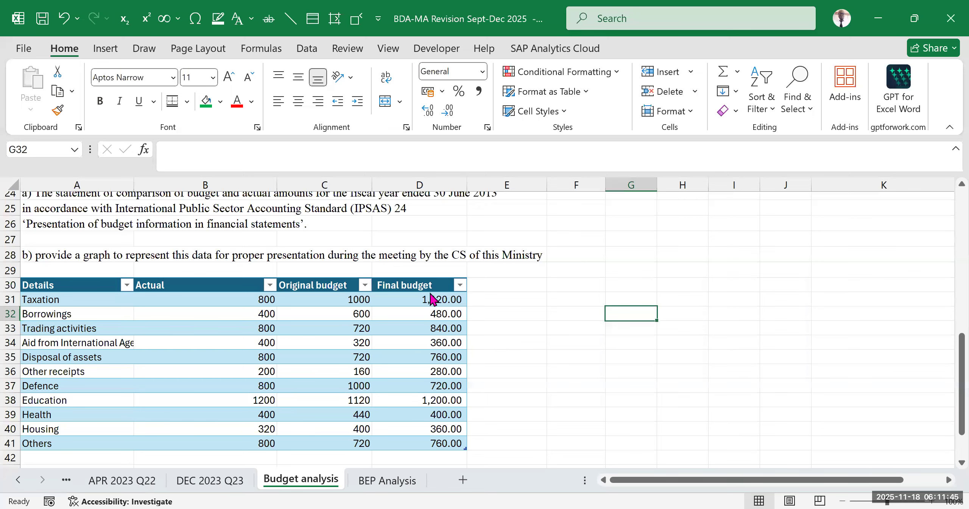
{"action": "scroll", "coordinate": [341, 253], "scroll_direction": "up", "scroll_amount": 8}
{"action": "left_click_drag", "start_coordinate": [90, 240], "coordinate": [417, 415]}
{"action": "scroll", "coordinate": [333, 357], "scroll_direction": "down", "scroll_amount": 1}
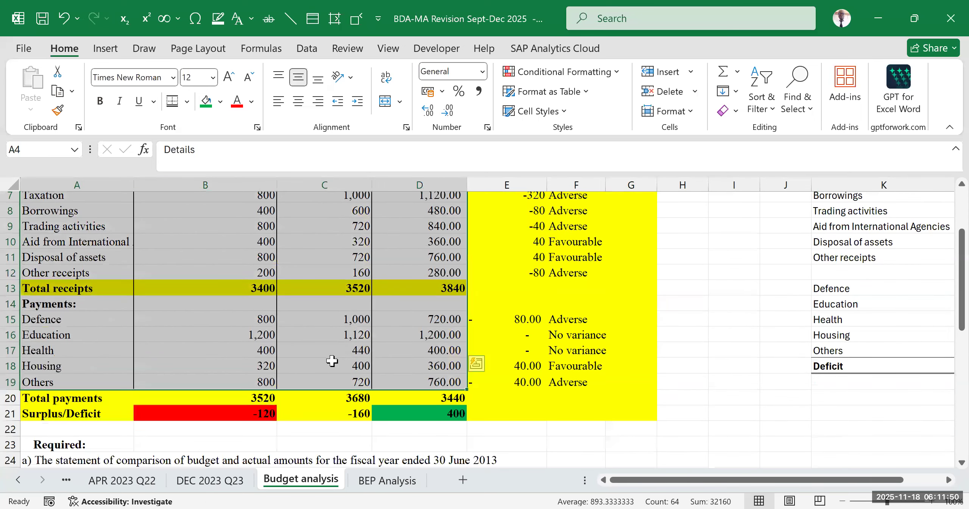
{"action": "scroll", "coordinate": [391, 399], "scroll_direction": "down", "scroll_amount": 7}
{"action": "left_click", "coordinate": [390, 398]}
{"action": "left_click", "coordinate": [208, 333]}
{"action": "left_click", "coordinate": [143, 246]}
{"action": "left_click", "coordinate": [215, 324]}
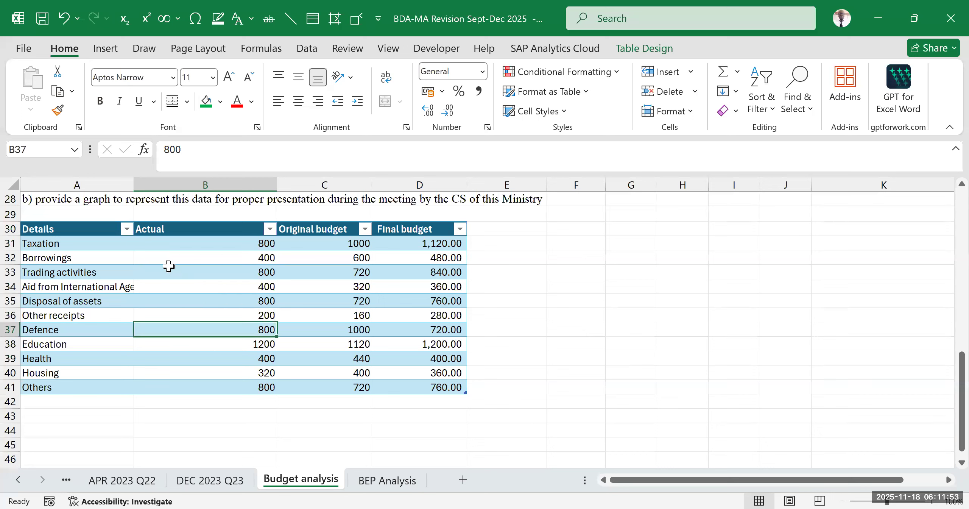
{"action": "left_click", "coordinate": [95, 230]}
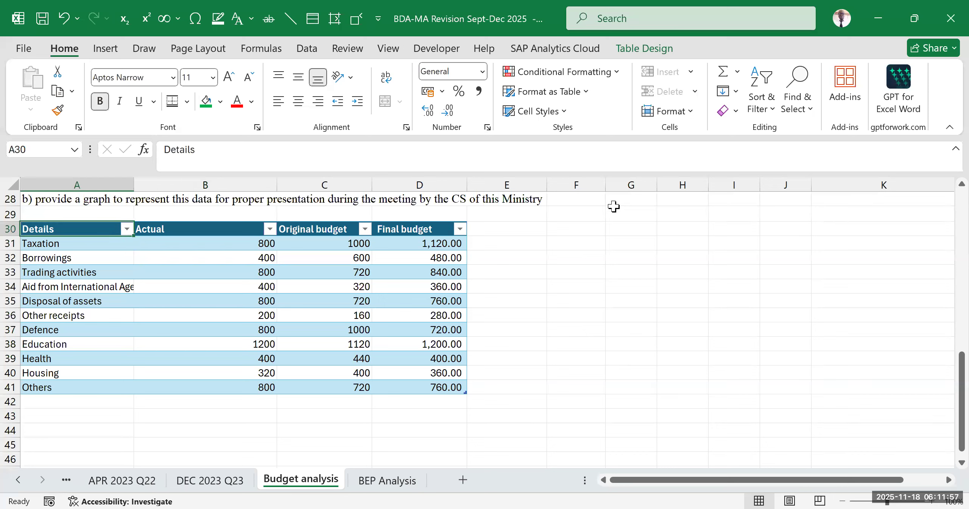
{"action": "left_click", "coordinate": [769, 112]}
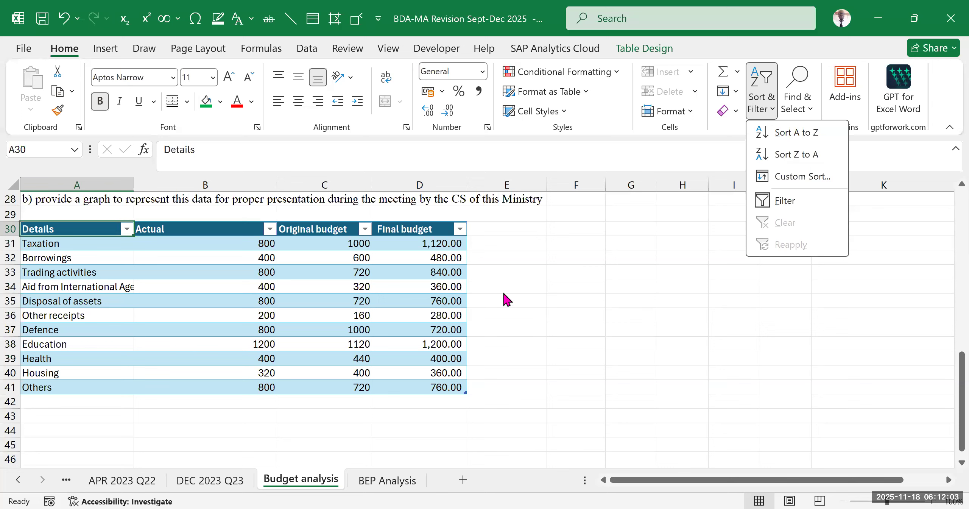
{"action": "left_click", "coordinate": [295, 271]}
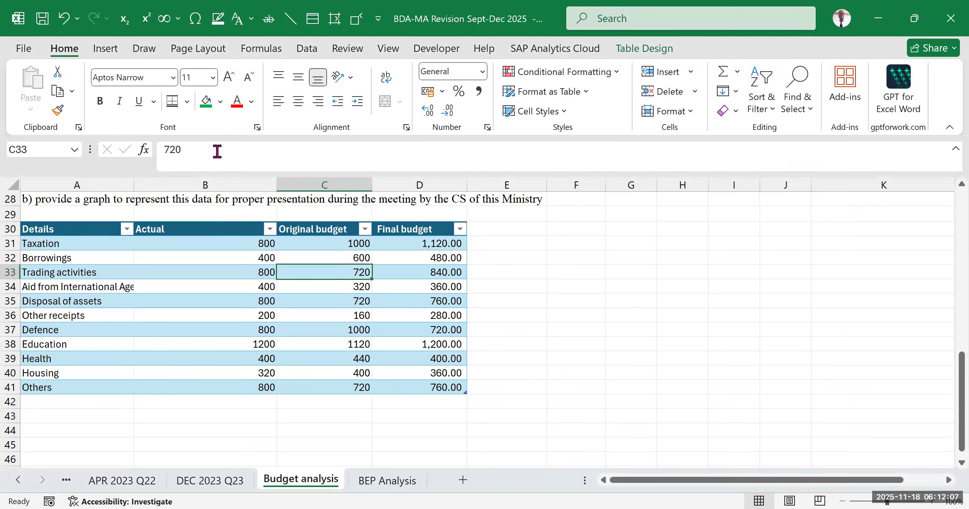
{"action": "key", "text": "alt+Tab"}
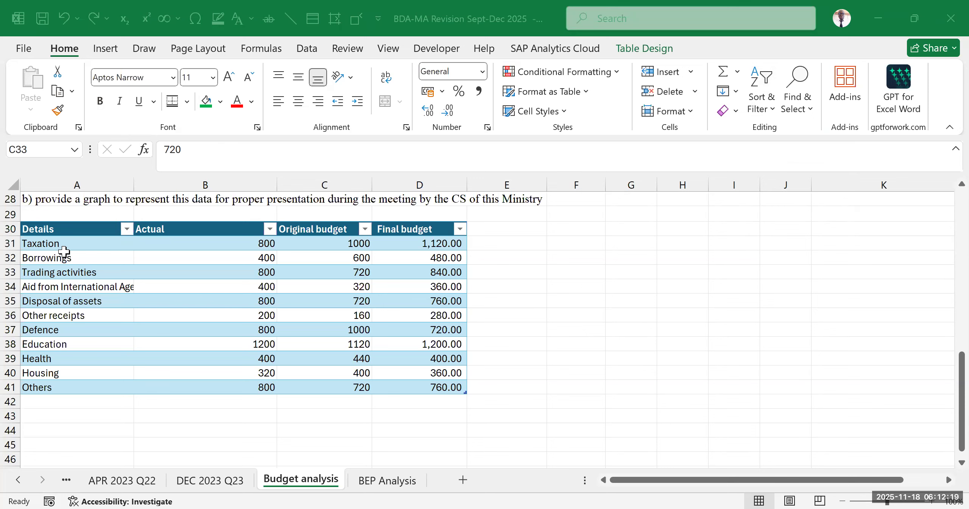
{"action": "key", "text": "Left"}
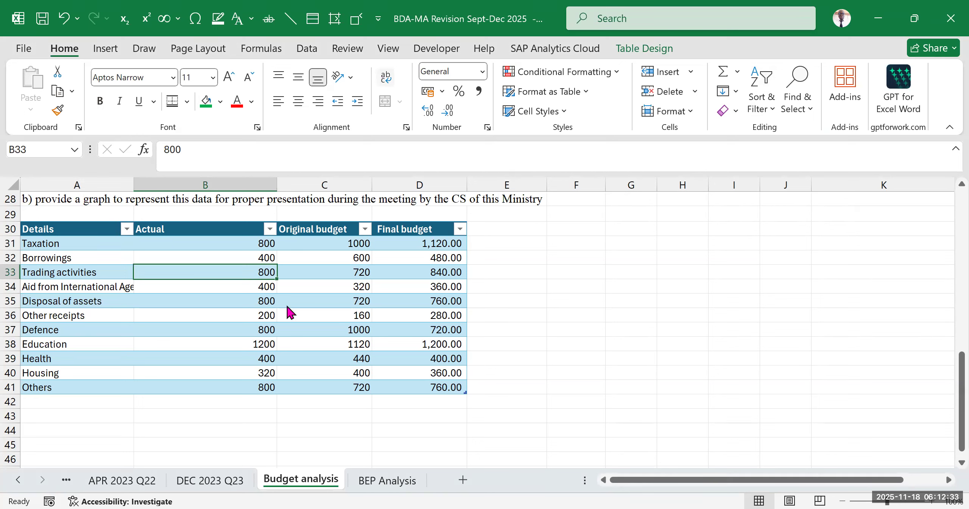
{"action": "left_click", "coordinate": [41, 229]}
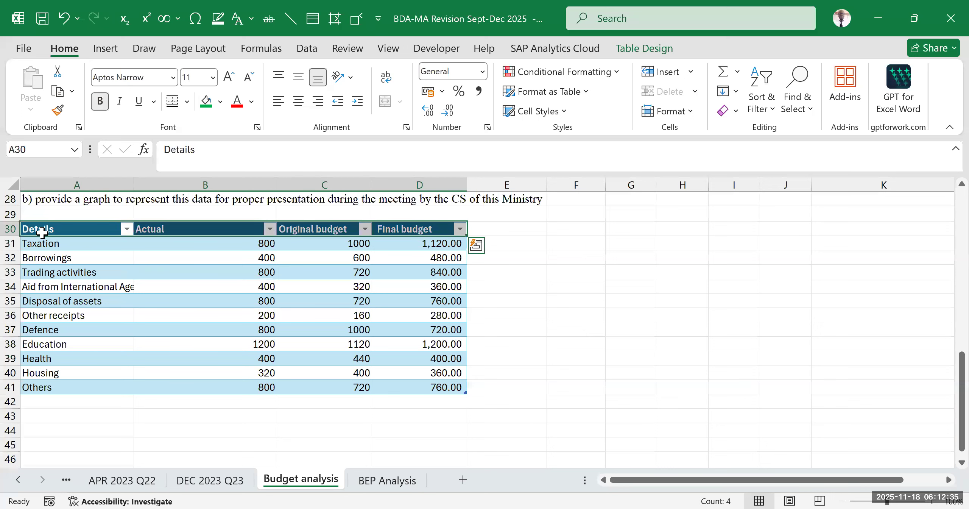
{"action": "left_click", "coordinate": [147, 316]}
- Turn off the banded rows and filter buttons of the table A30:D41, keeping its header row
{"action": "left_click_drag", "start_coordinate": [68, 229], "coordinate": [426, 387]}
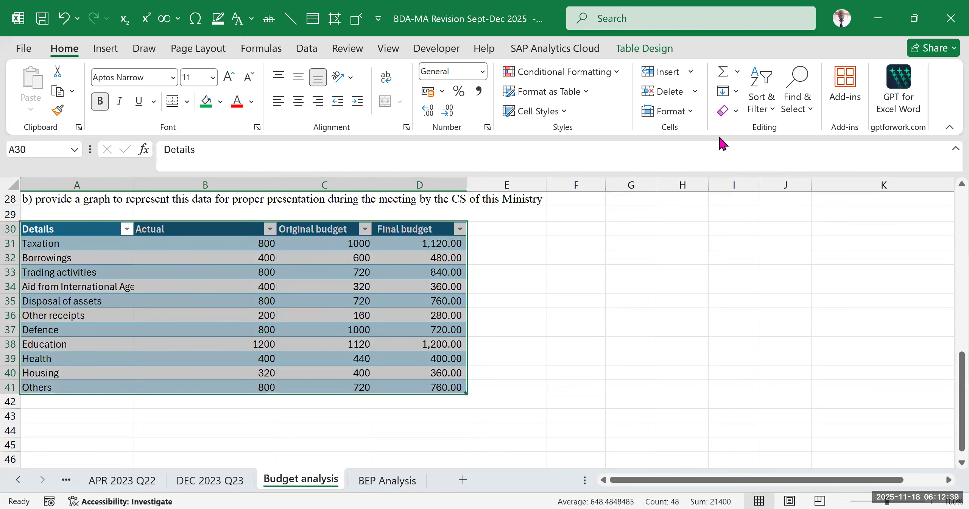
{"action": "left_click", "coordinate": [644, 48]}
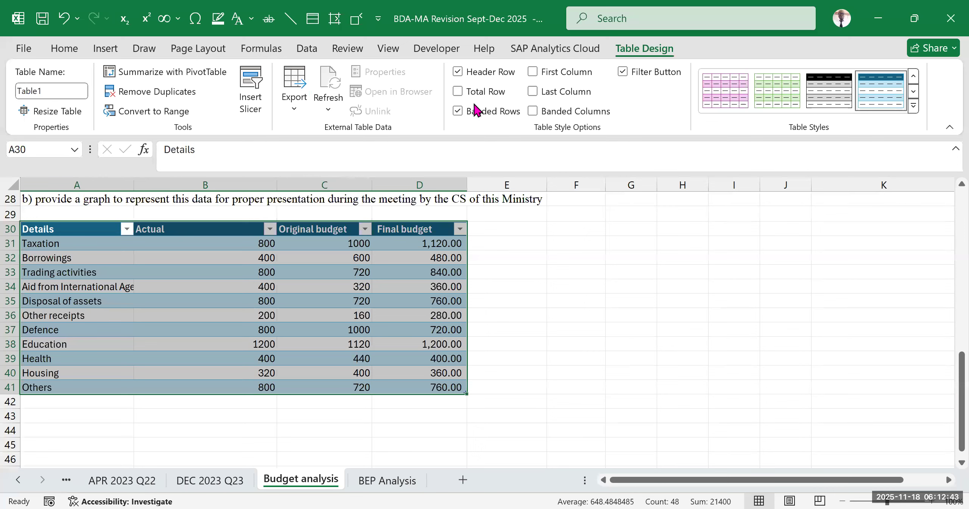
{"action": "left_click", "coordinate": [458, 72]}
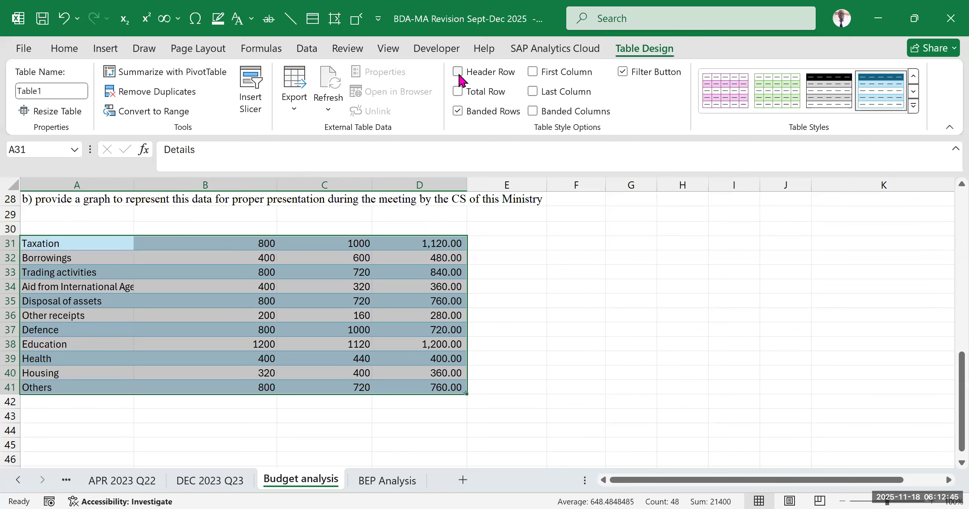
{"action": "left_click", "coordinate": [458, 71]}
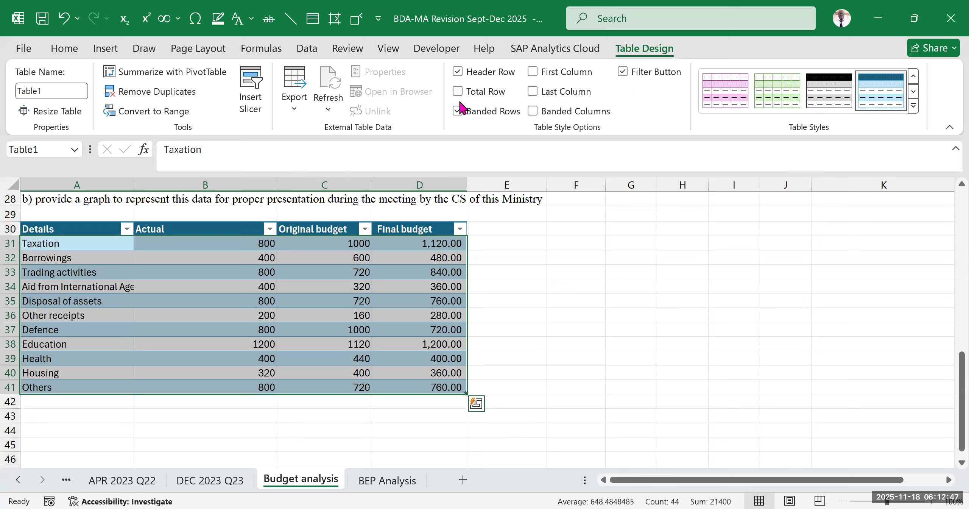
{"action": "left_click", "coordinate": [458, 111]}
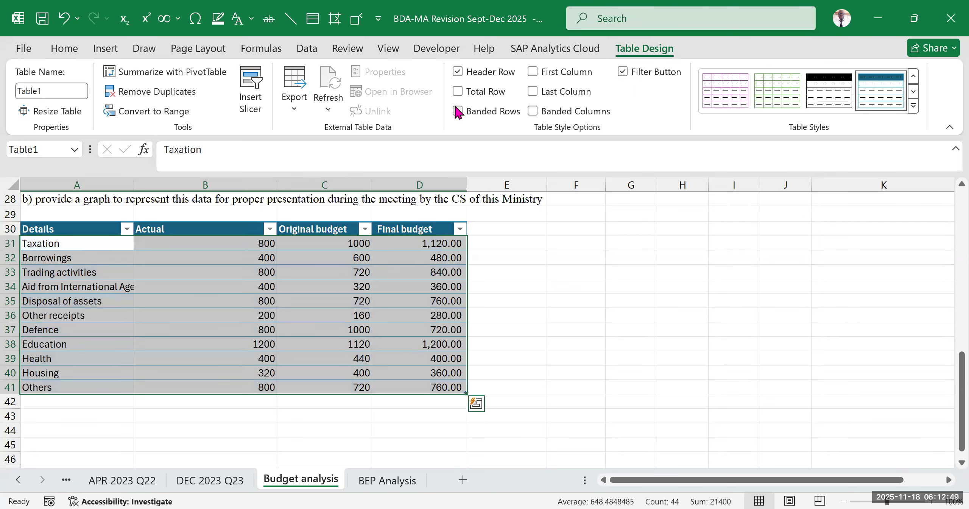
{"action": "left_click", "coordinate": [623, 72]}
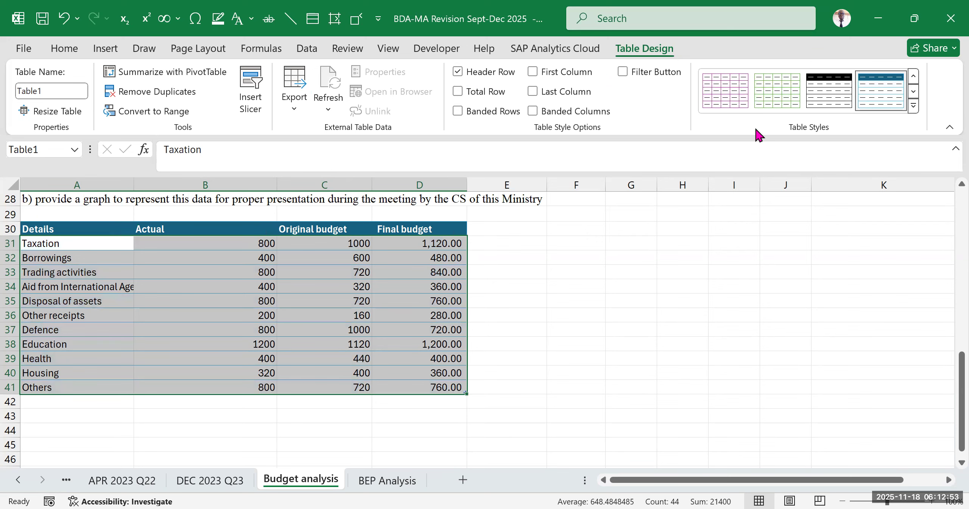
- Apply the plain black grid style from the Light table styles to the data table
{"action": "left_click", "coordinate": [914, 112]}
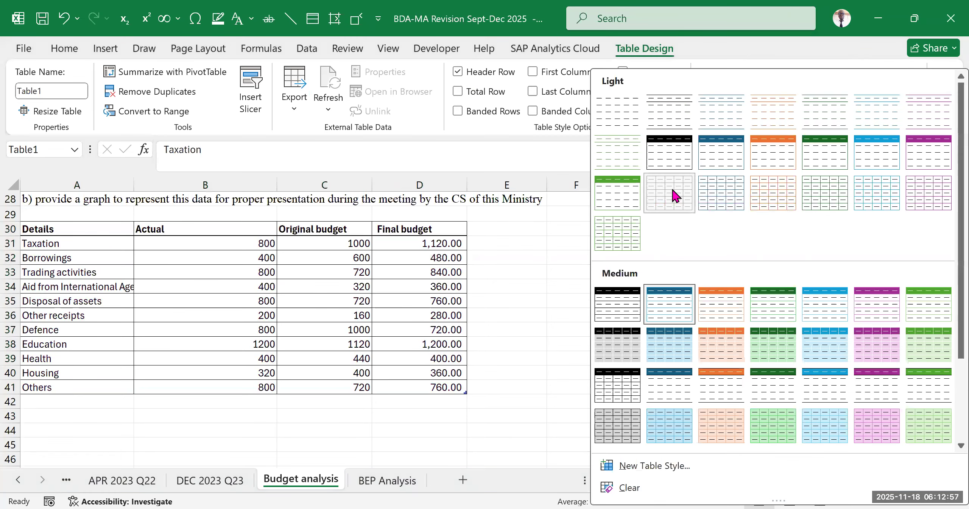
{"action": "left_click", "coordinate": [671, 186]}
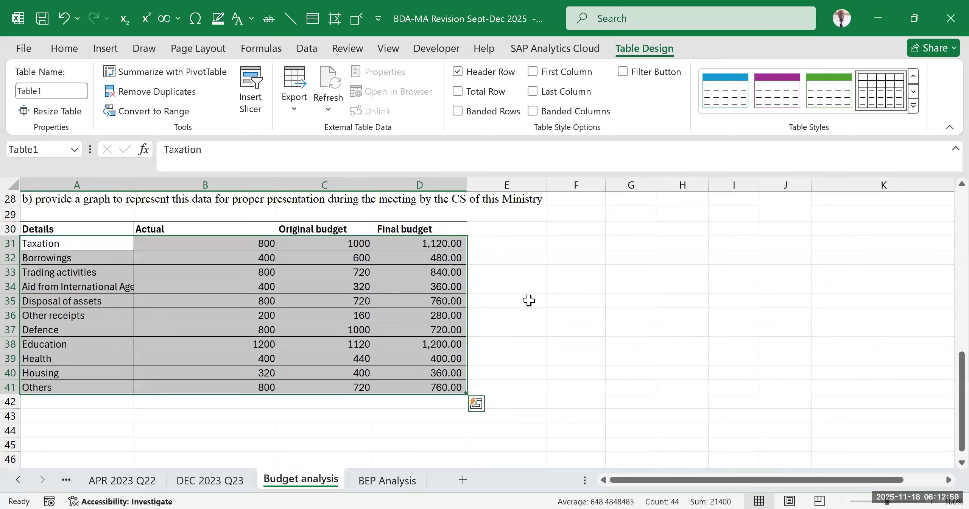
{"action": "left_click", "coordinate": [550, 305]}
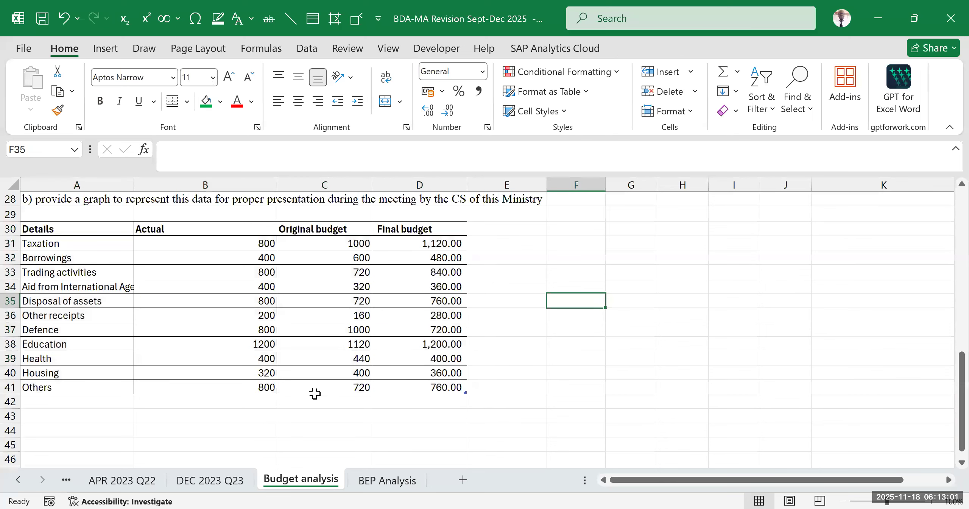
- Widen column A until the full label Aid from International Agencies fits in its cell
{"action": "left_click_drag", "start_coordinate": [134, 186], "coordinate": [169, 187]}
{"action": "left_click", "coordinate": [135, 344]}
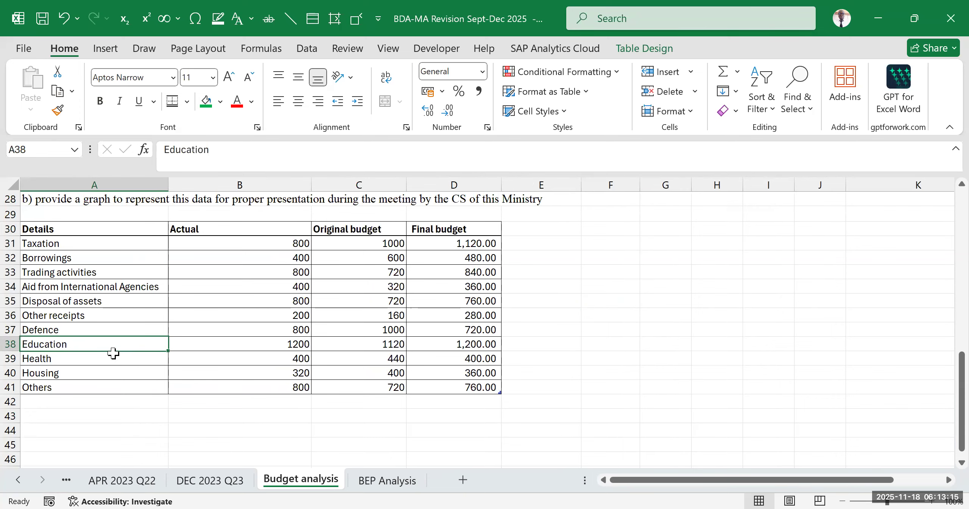
- Examine the table's category labels in A31:A41 and the Actual, Original budget and Final budget columns in B30:D41
{"action": "scroll", "coordinate": [216, 339], "scroll_direction": "up", "scroll_amount": 9}
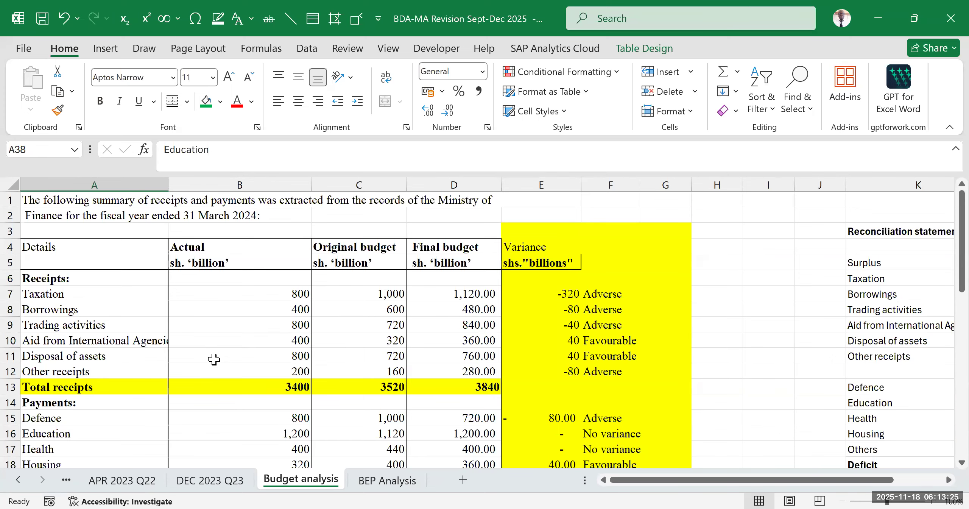
{"action": "scroll", "coordinate": [214, 359], "scroll_direction": "down", "scroll_amount": 8}
{"action": "left_click", "coordinate": [114, 348]}
{"action": "left_click_drag", "start_coordinate": [74, 298], "coordinate": [440, 442]}
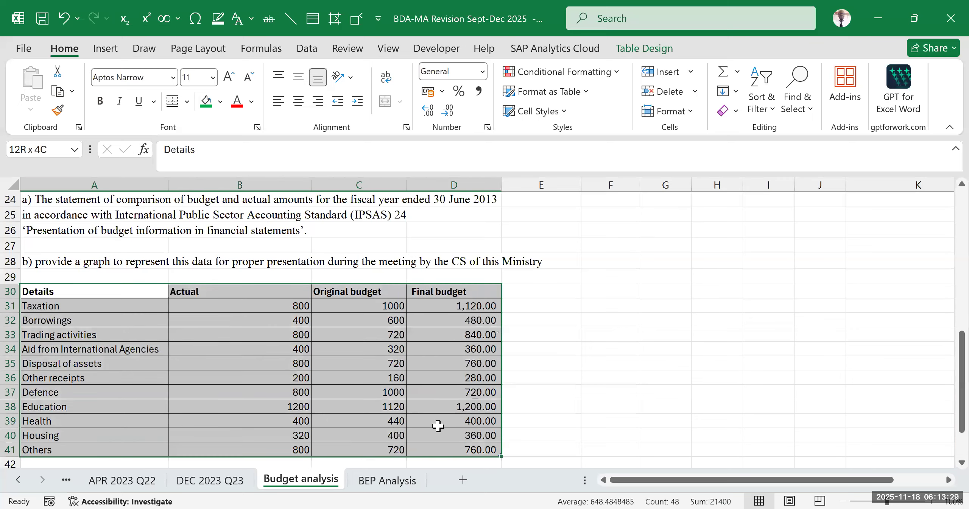
{"action": "scroll", "coordinate": [438, 426], "scroll_direction": "down", "scroll_amount": 2}
{"action": "left_click", "coordinate": [72, 235]}
{"action": "left_click_drag", "start_coordinate": [76, 265], "coordinate": [78, 379]}
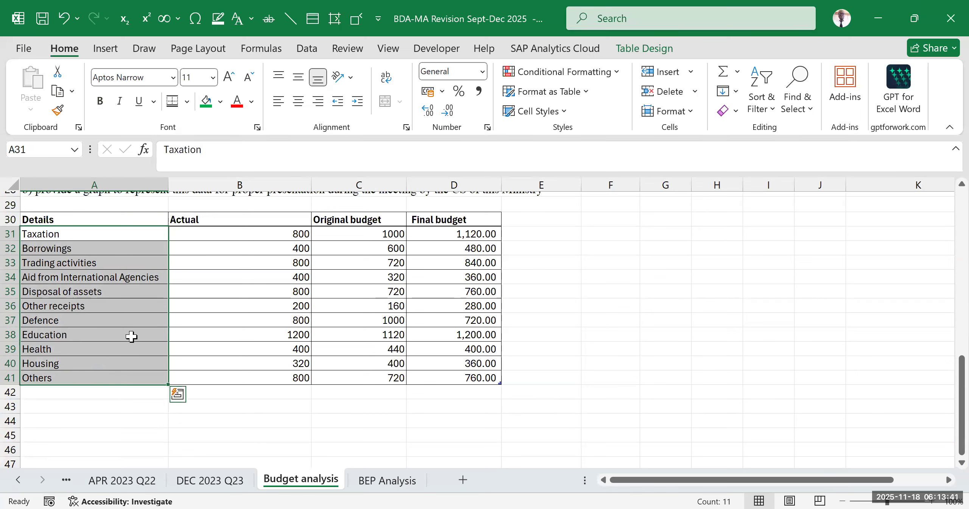
{"action": "left_click", "coordinate": [131, 336]}
{"action": "left_click_drag", "start_coordinate": [104, 234], "coordinate": [121, 374]}
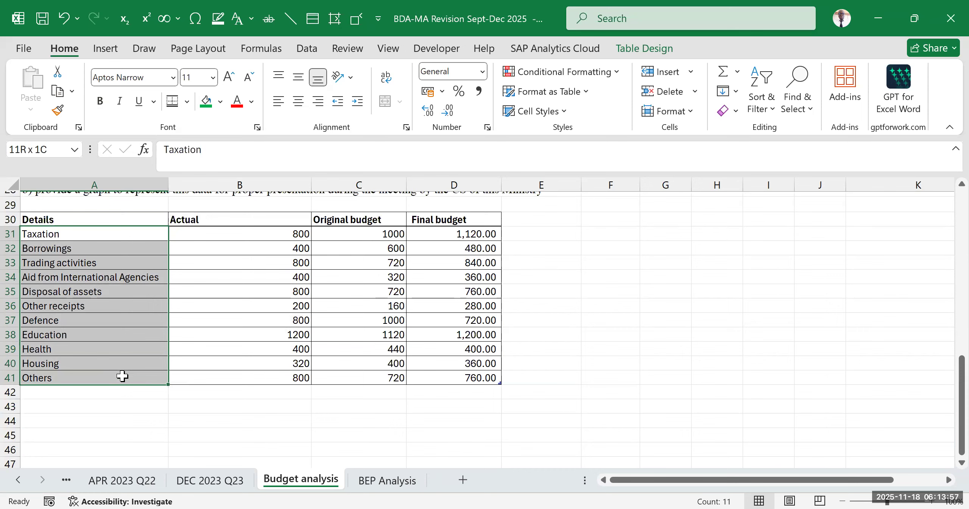
{"action": "left_click_drag", "start_coordinate": [123, 376], "coordinate": [122, 375]}
{"action": "left_click", "coordinate": [141, 281]}
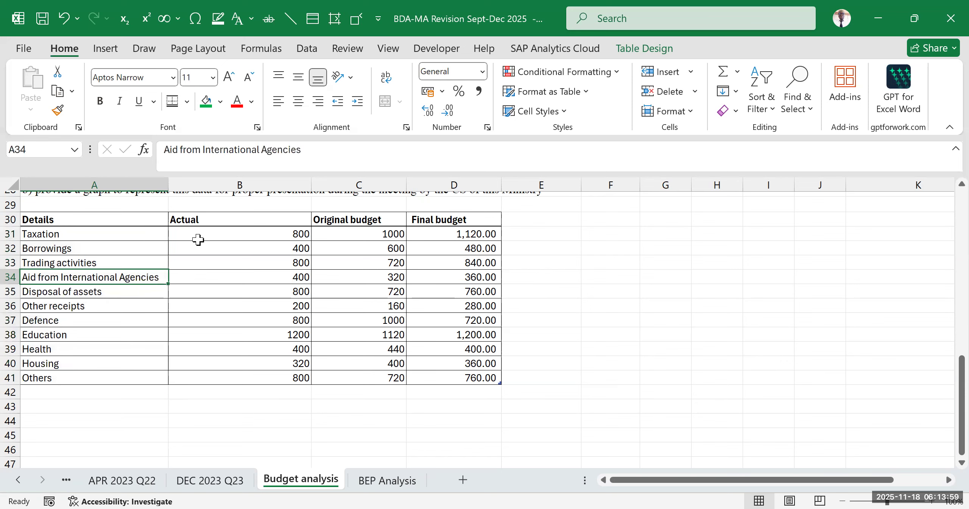
{"action": "left_click", "coordinate": [223, 218]}
{"action": "left_click_drag", "start_coordinate": [276, 240], "coordinate": [438, 377]}
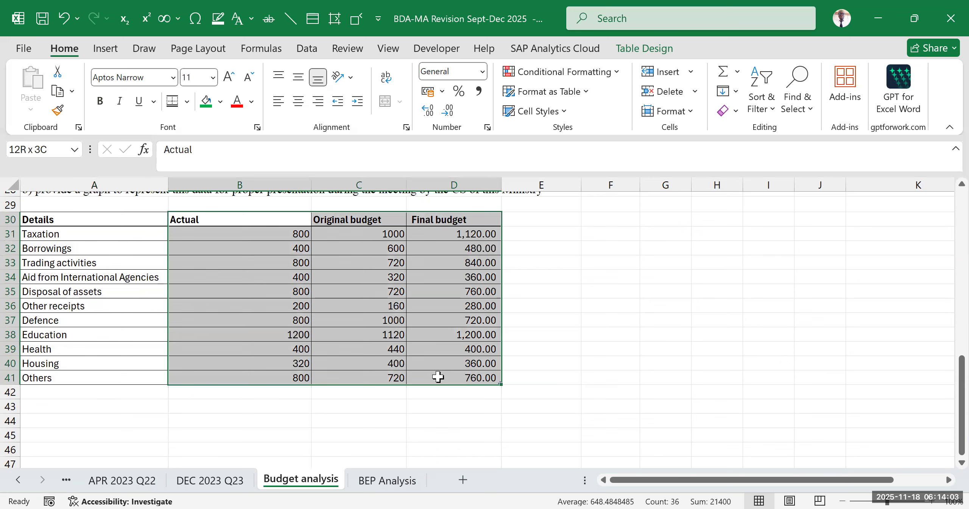
{"action": "left_click_drag", "start_coordinate": [438, 376], "coordinate": [438, 376]}
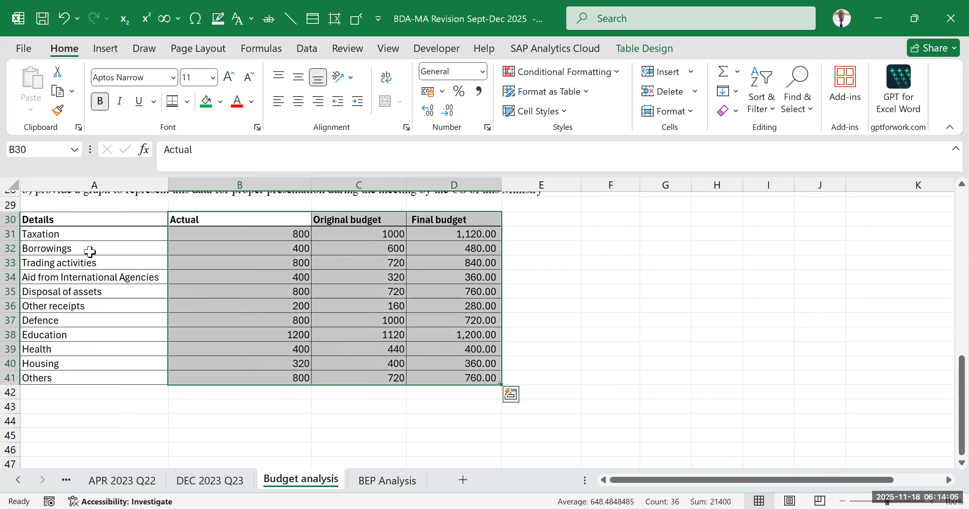
{"action": "left_click_drag", "start_coordinate": [57, 234], "coordinate": [79, 378]}
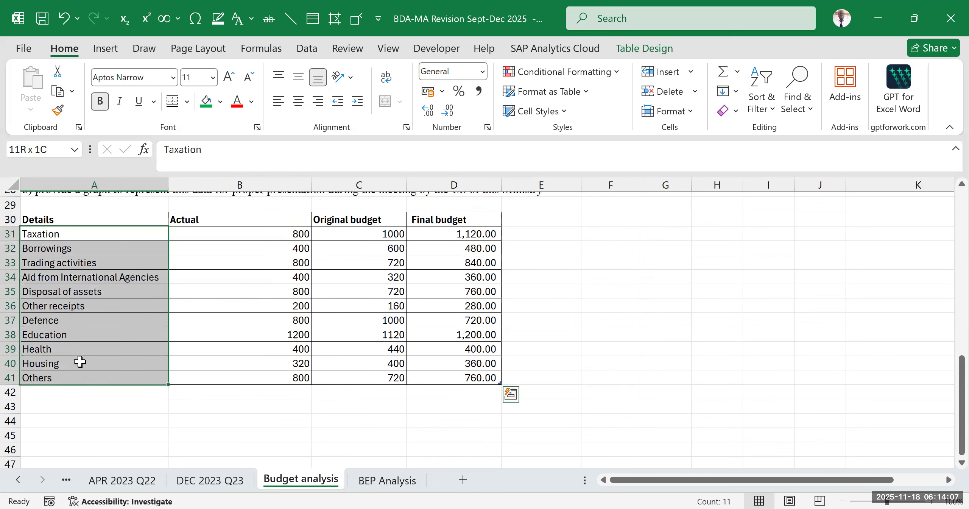
{"action": "left_click", "coordinate": [57, 236]}
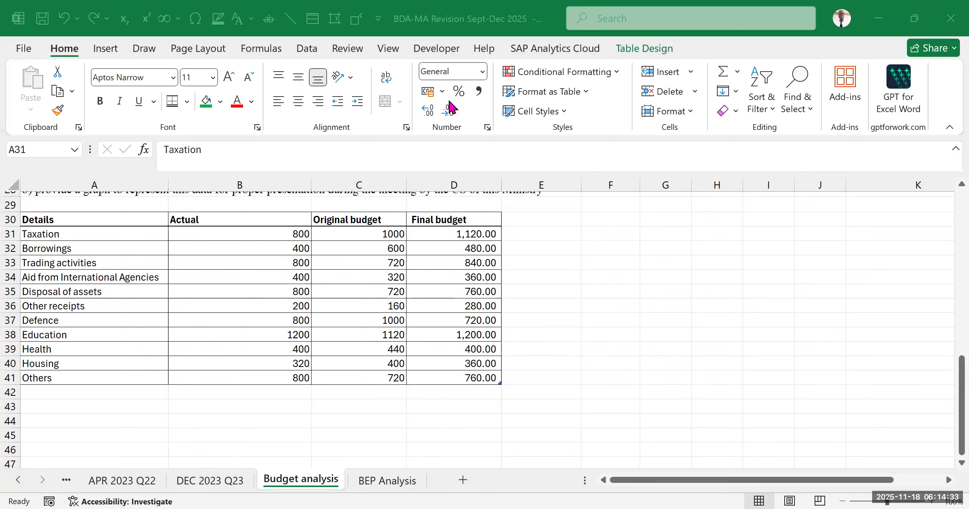
- Apply the Green, Table Style Light 14 style to the table starting at A30
{"action": "left_click", "coordinate": [606, 320]}
{"action": "scroll", "coordinate": [288, 306], "scroll_direction": "up", "scroll_amount": 2}
{"action": "scroll", "coordinate": [269, 322], "scroll_direction": "down", "scroll_amount": 1}
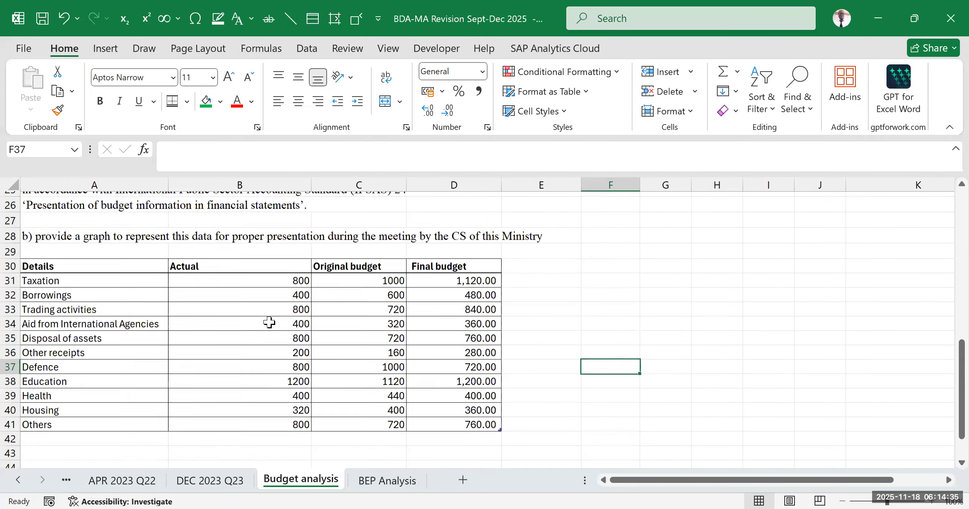
{"action": "scroll", "coordinate": [269, 322], "scroll_direction": "down", "scroll_amount": 1}
{"action": "left_click", "coordinate": [48, 213]}
{"action": "left_click", "coordinate": [268, 294]}
{"action": "left_click", "coordinate": [72, 246]}
{"action": "left_click", "coordinate": [72, 221]}
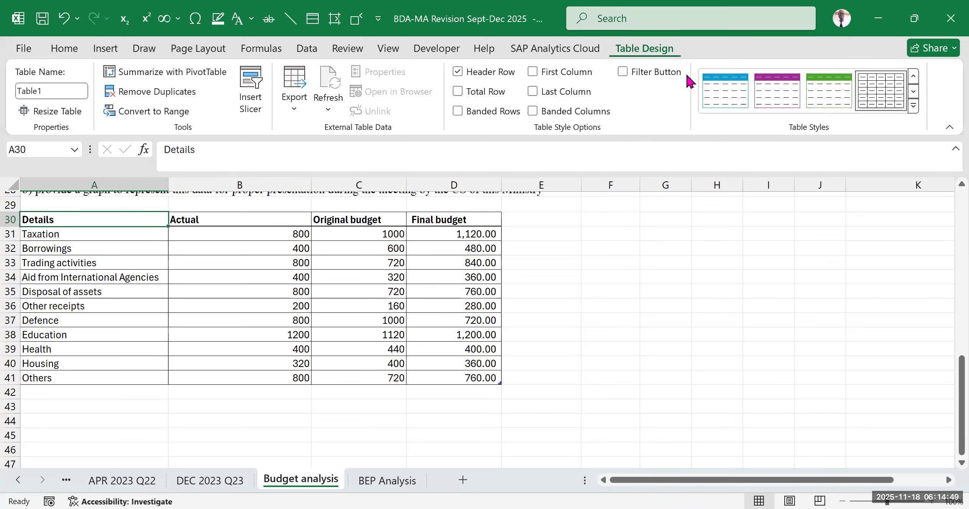
{"action": "left_click", "coordinate": [913, 106]}
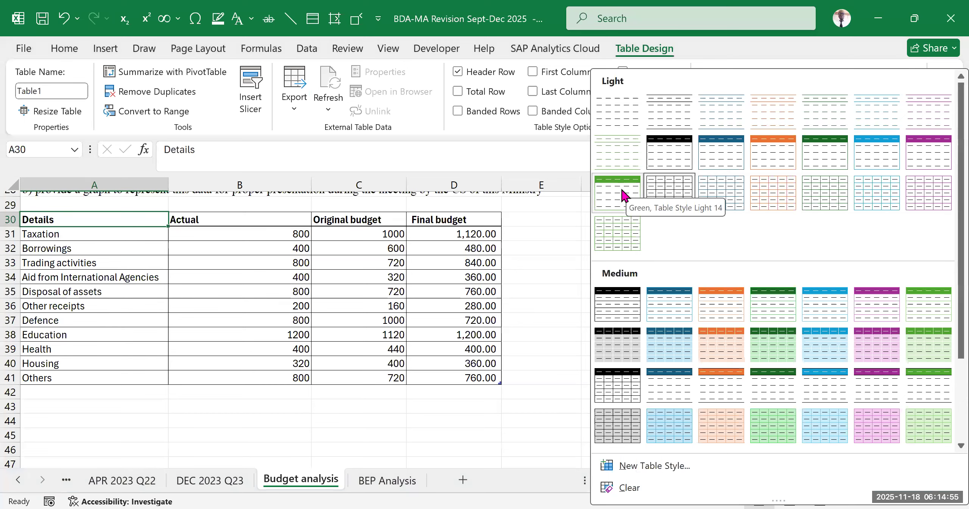
{"action": "left_click", "coordinate": [624, 195]}
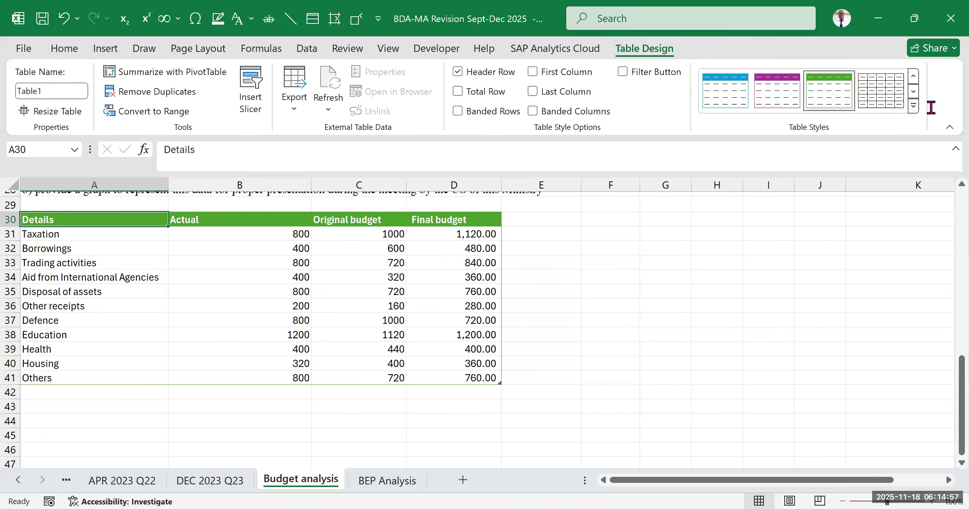
- Apply the light green Medium table style with filled cells and gridlines to the table at A30
{"action": "left_click", "coordinate": [917, 105]}
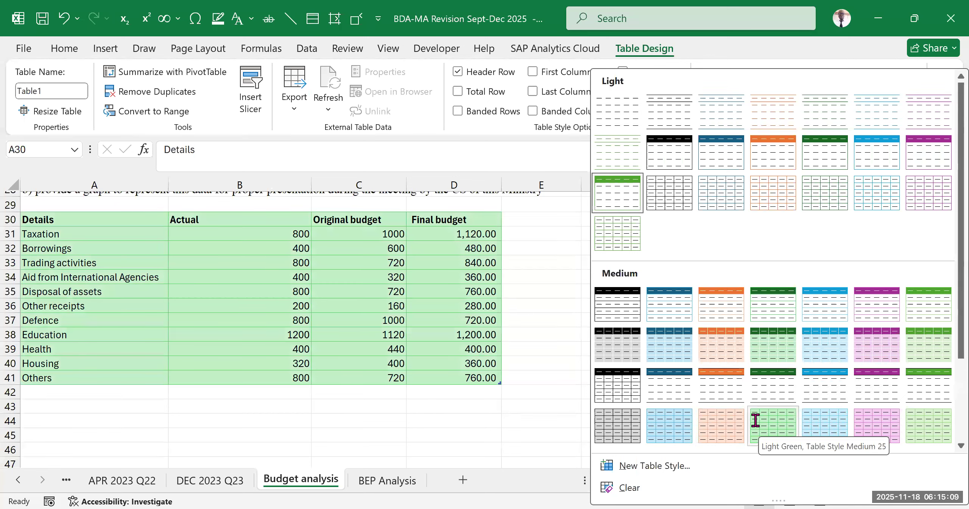
{"action": "left_click", "coordinate": [597, 359]}
{"action": "scroll", "coordinate": [335, 335], "scroll_direction": "up", "scroll_amount": 3}
{"action": "scroll", "coordinate": [348, 348], "scroll_direction": "down", "scroll_amount": 3}
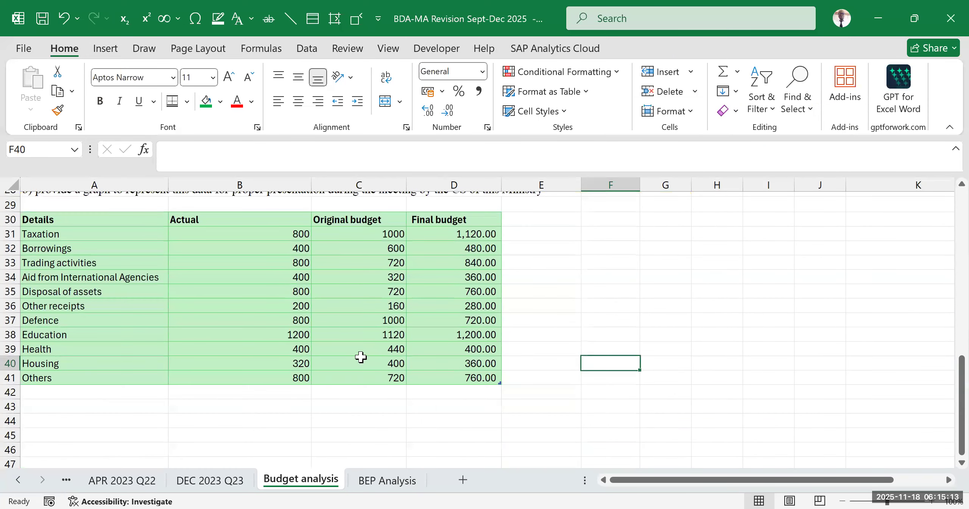
{"action": "left_click", "coordinate": [199, 288]}
{"action": "left_click", "coordinate": [76, 220]}
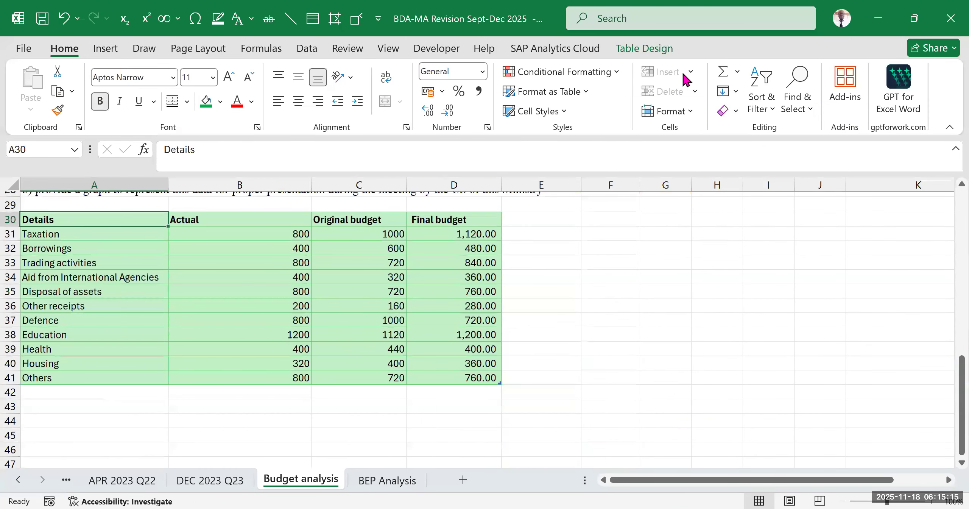
{"action": "left_click", "coordinate": [644, 48]}
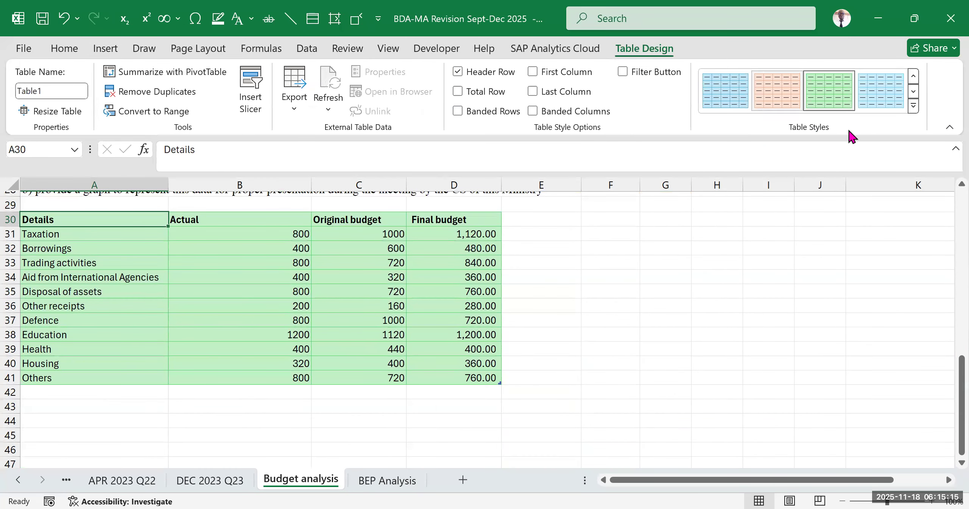
{"action": "left_click", "coordinate": [914, 106]}
{"action": "scroll", "coordinate": [697, 261], "scroll_direction": "up", "scroll_amount": 3}
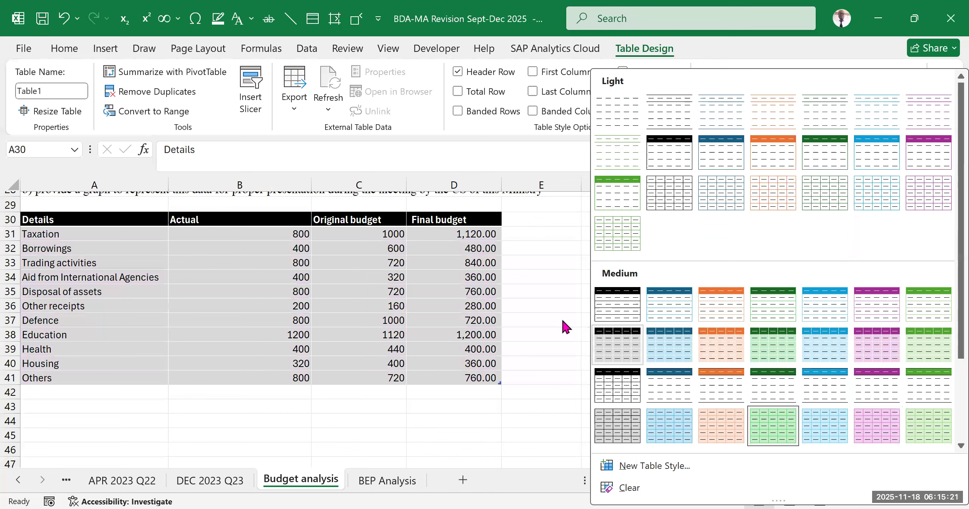
{"action": "left_click", "coordinate": [556, 306]}
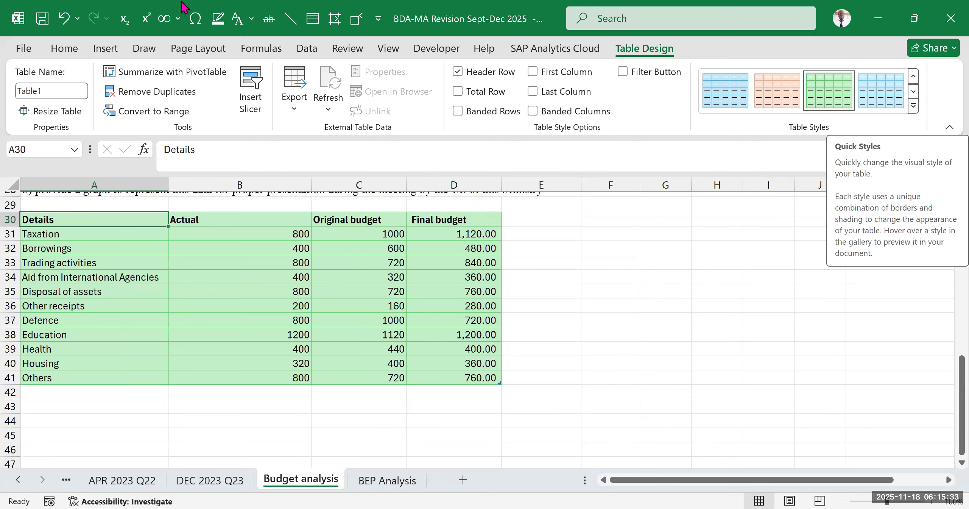
{"action": "left_click", "coordinate": [916, 106]}
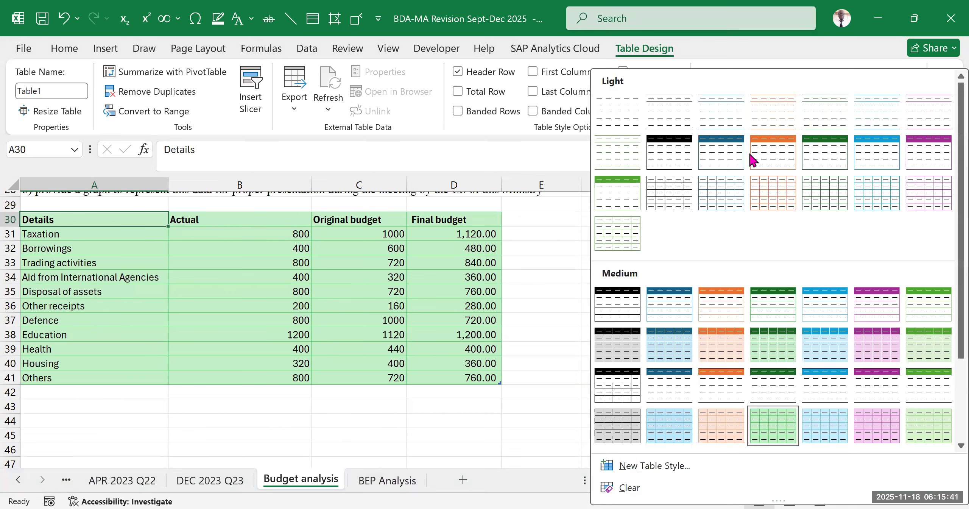
{"action": "left_click", "coordinate": [334, 91]}
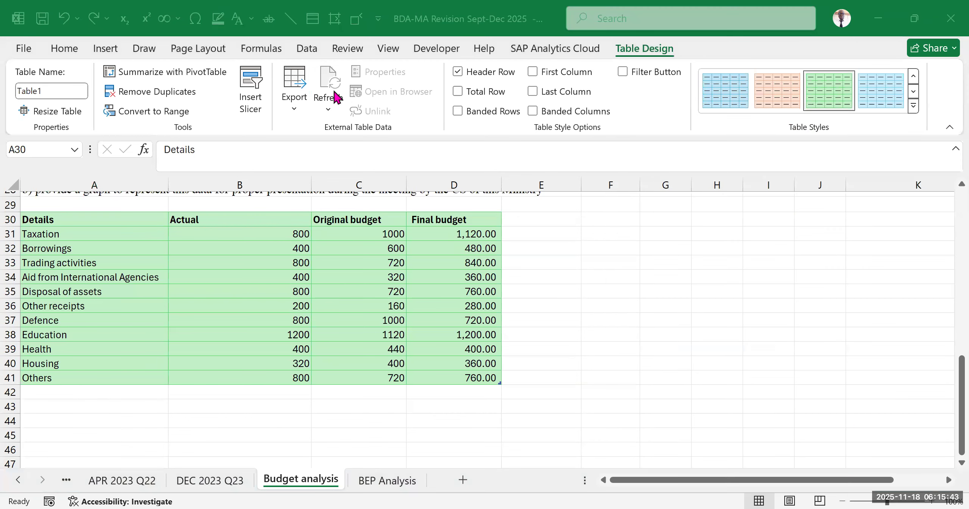
- Apply the plain black grid style from the Light table styles to the table starting at A30
{"action": "left_click", "coordinate": [43, 219]}
{"action": "left_click", "coordinate": [914, 106]}
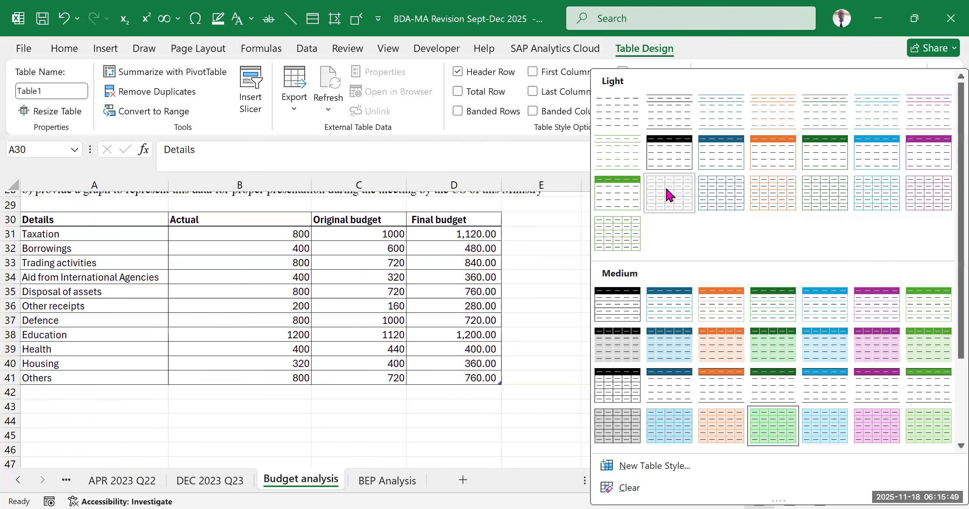
{"action": "left_click", "coordinate": [670, 195]}
{"action": "left_click", "coordinate": [240, 305]}
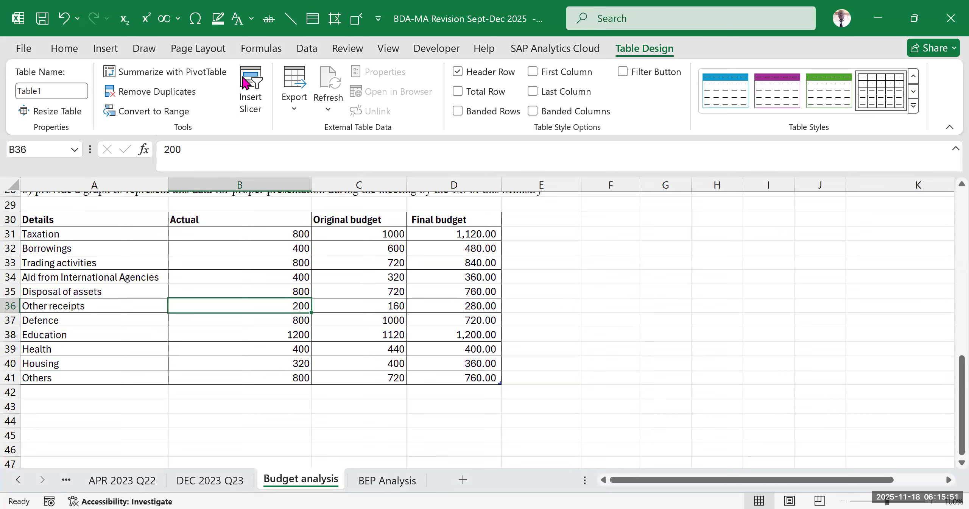
- Try the filter buttons and banded rows on the data table, and switch both options off again
{"action": "left_click", "coordinate": [243, 77]}
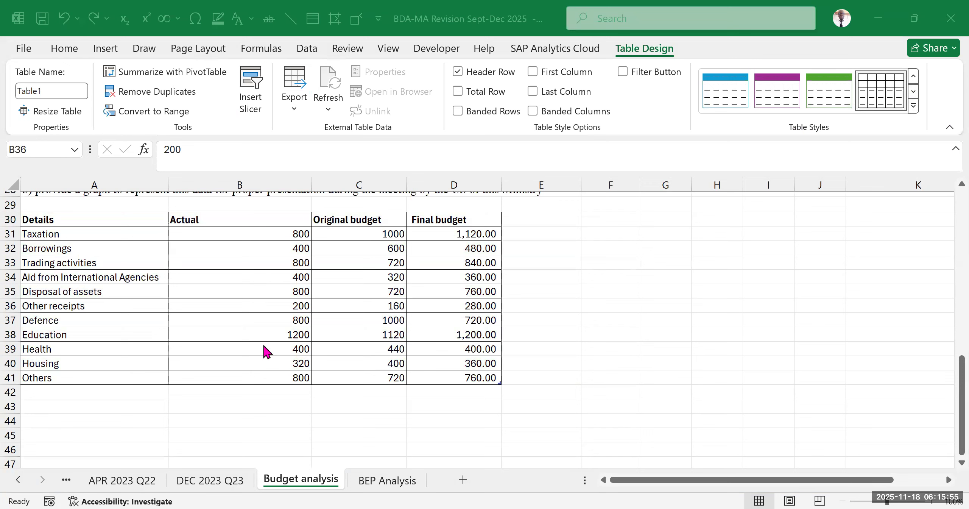
{"action": "left_click", "coordinate": [88, 221]}
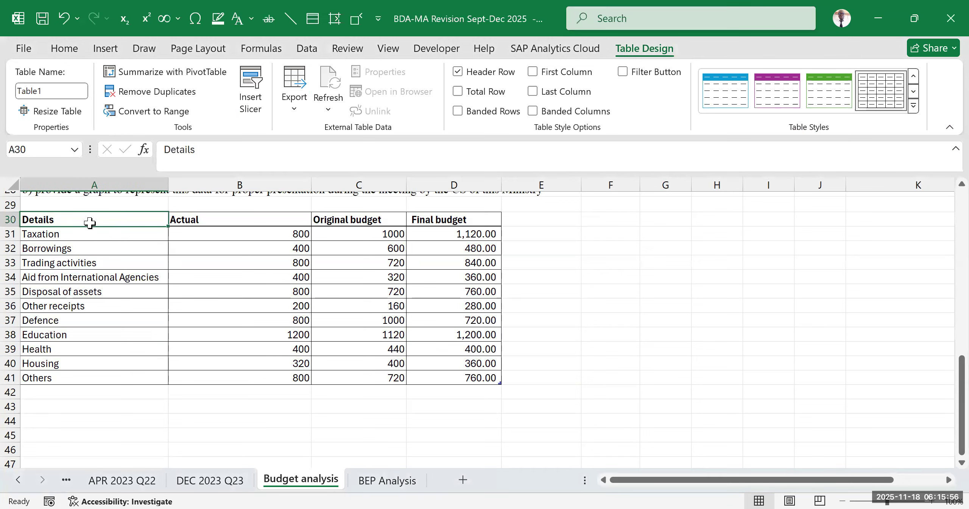
{"action": "left_click", "coordinate": [623, 73]}
{"action": "left_click", "coordinate": [622, 71]}
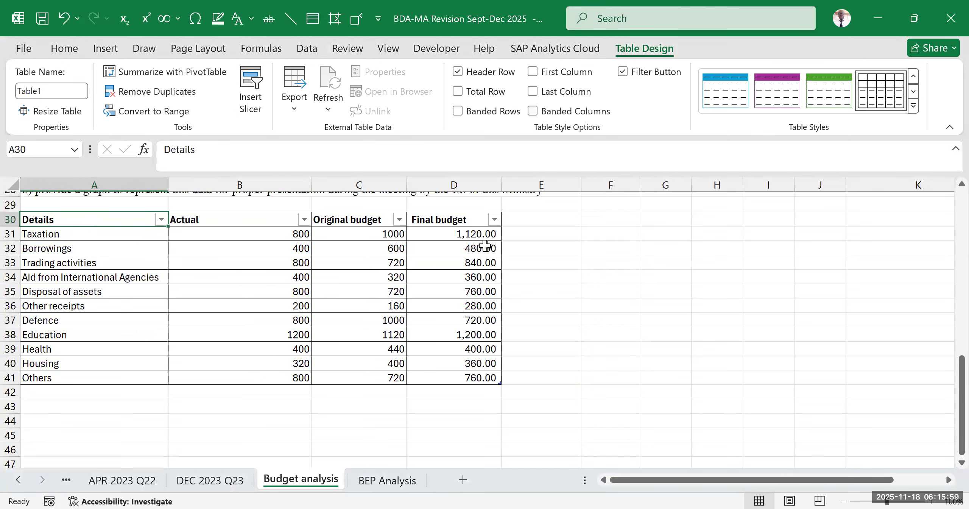
{"action": "left_click", "coordinate": [399, 219]}
{"action": "left_click", "coordinate": [362, 489]}
{"action": "left_click", "coordinate": [620, 73]}
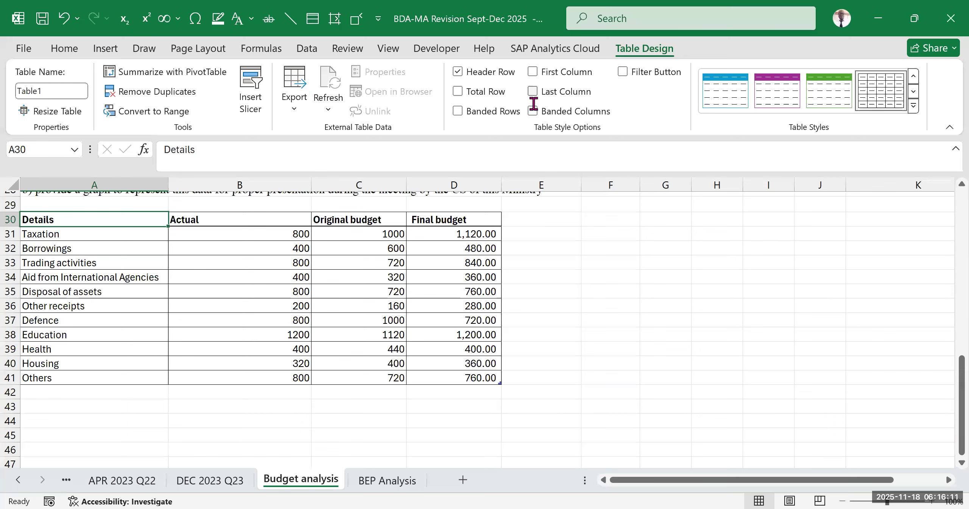
{"action": "left_click", "coordinate": [458, 110]}
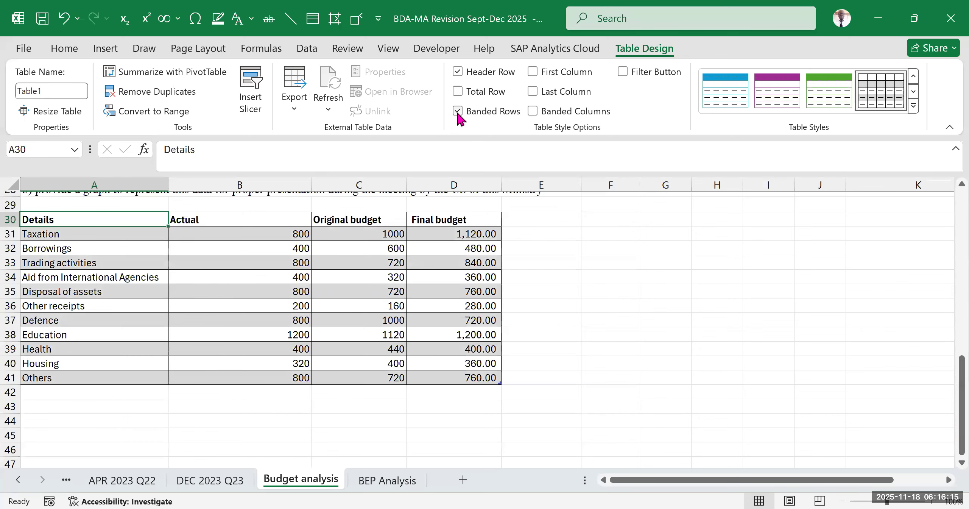
{"action": "left_click", "coordinate": [457, 110]}
{"action": "left_click", "coordinate": [199, 322]}
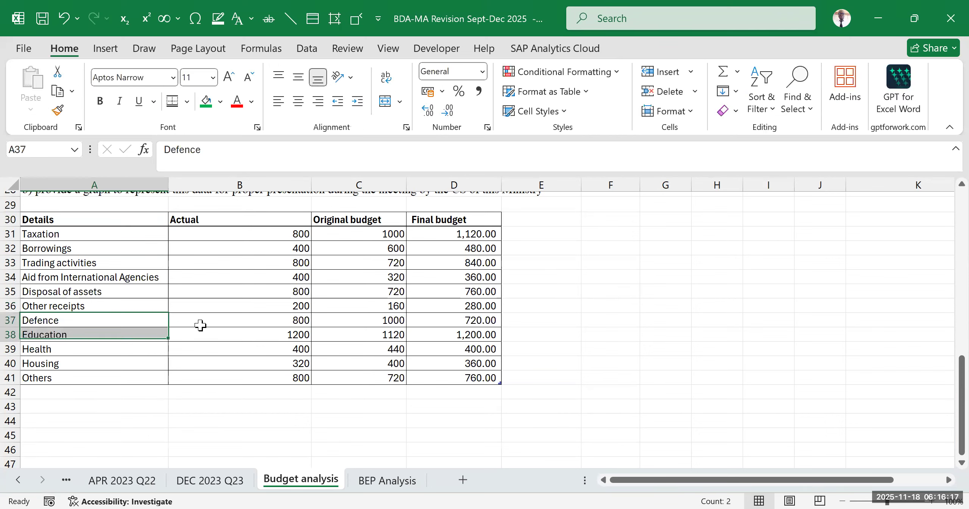
{"action": "left_click", "coordinate": [277, 291]}
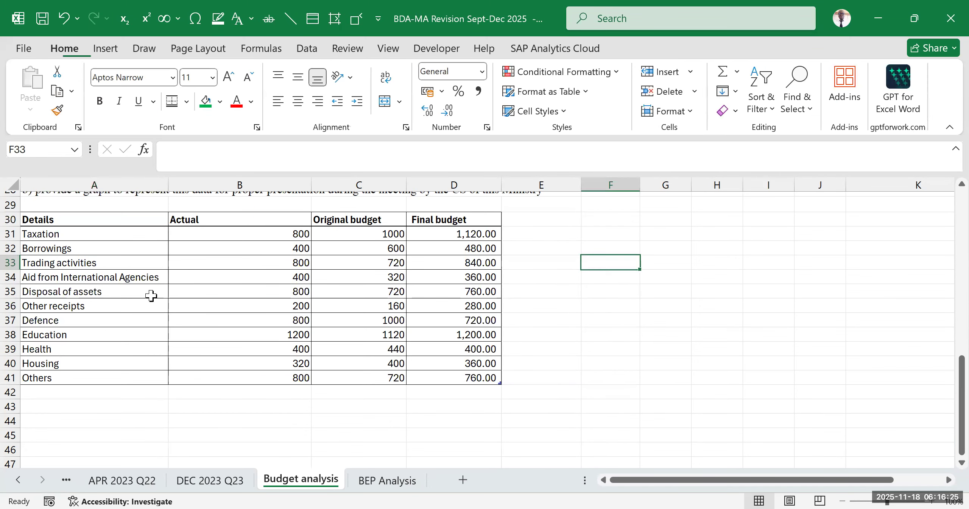
- Review the Payments section of the budget statement above to identify which table rows are expenses
{"action": "left_click", "coordinate": [110, 237]}
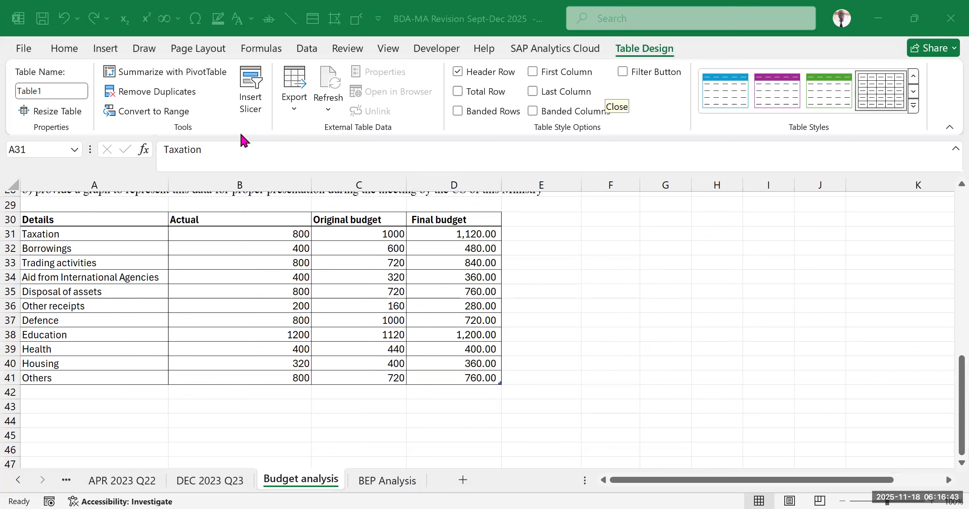
{"action": "left_click", "coordinate": [96, 351]}
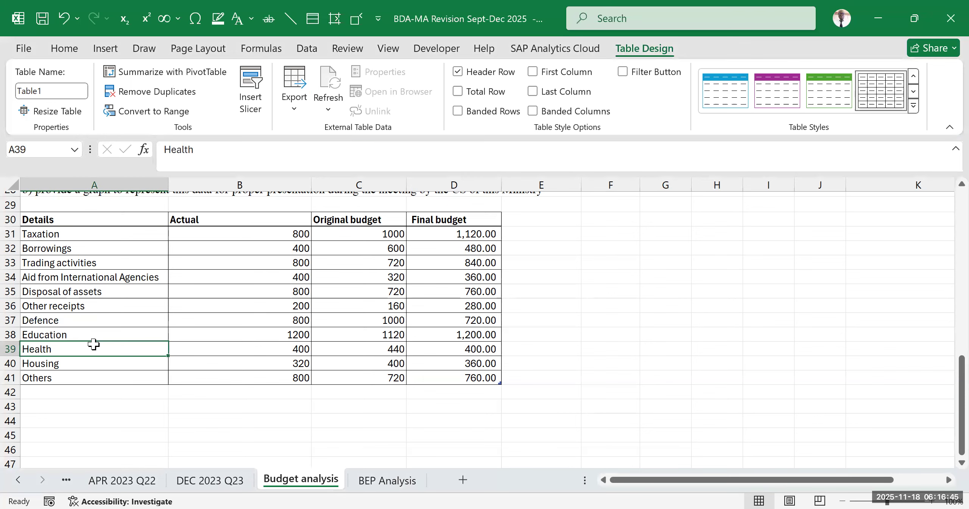
{"action": "scroll", "coordinate": [252, 307], "scroll_direction": "up", "scroll_amount": 5}
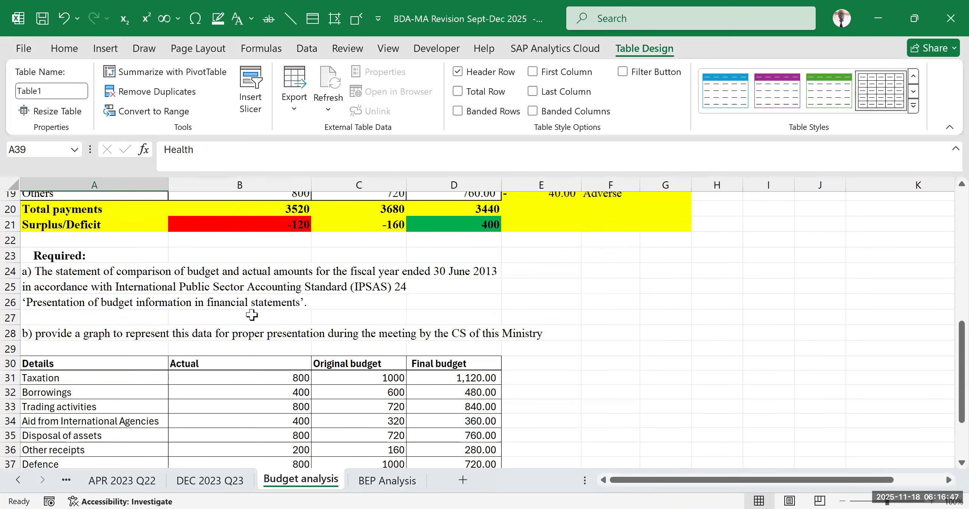
{"action": "scroll", "coordinate": [252, 307], "scroll_direction": "up", "scroll_amount": 2}
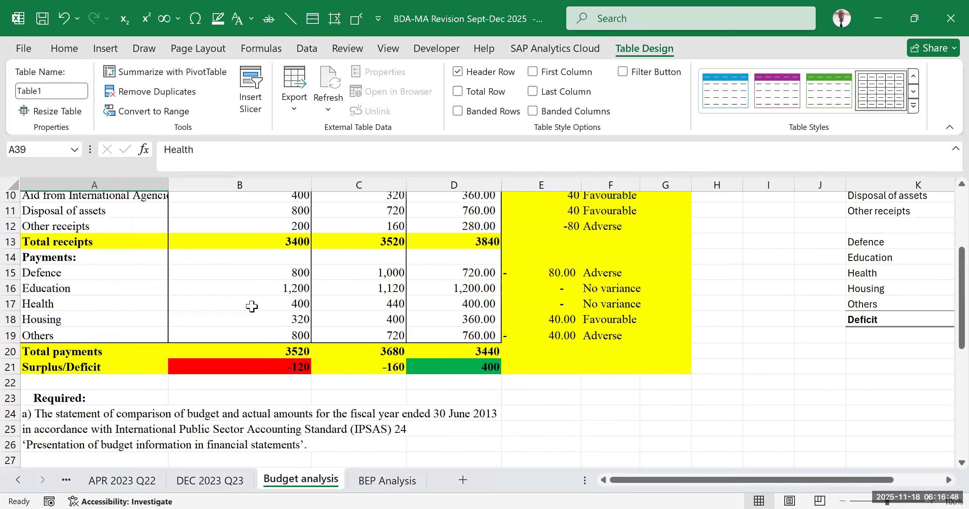
{"action": "left_click", "coordinate": [228, 303]}
{"action": "left_click", "coordinate": [110, 274]}
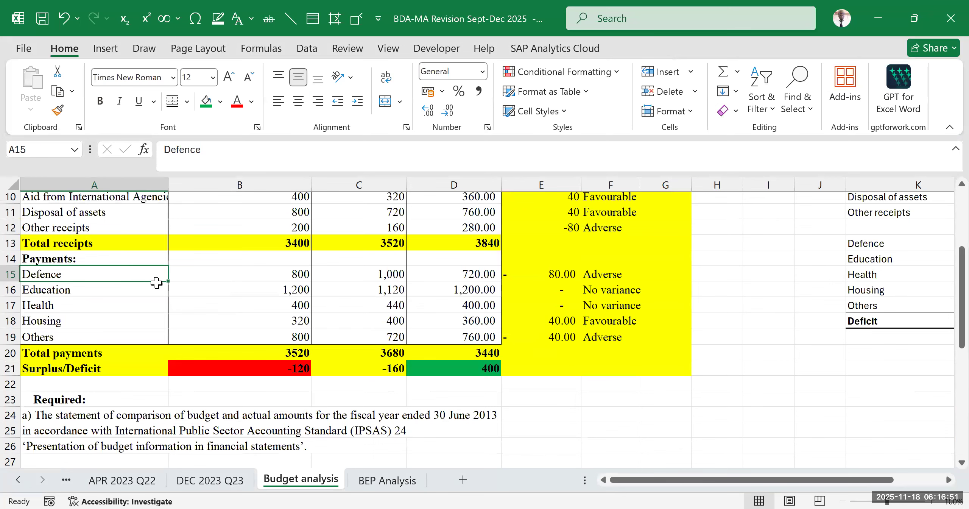
{"action": "left_click_drag", "start_coordinate": [155, 281], "coordinate": [169, 289]}
{"action": "scroll", "coordinate": [584, 364], "scroll_direction": "down", "scroll_amount": 6}
{"action": "left_click", "coordinate": [584, 364]}
- Relabel A37 as Defence -Expense and A38 as Education-Expense in the Details column
{"action": "left_click", "coordinate": [110, 320]}
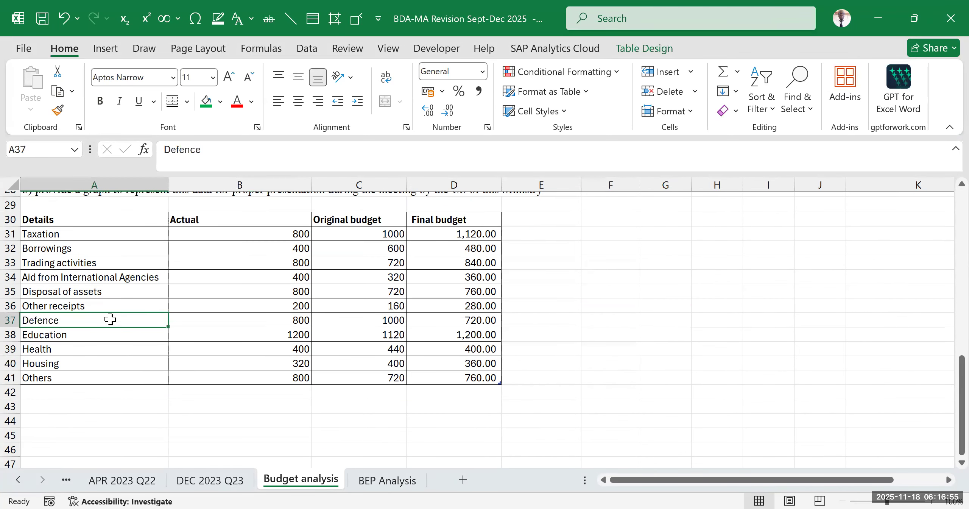
{"action": "double_click", "coordinate": [110, 320]}
{"action": "type", "text": "-Expense"}
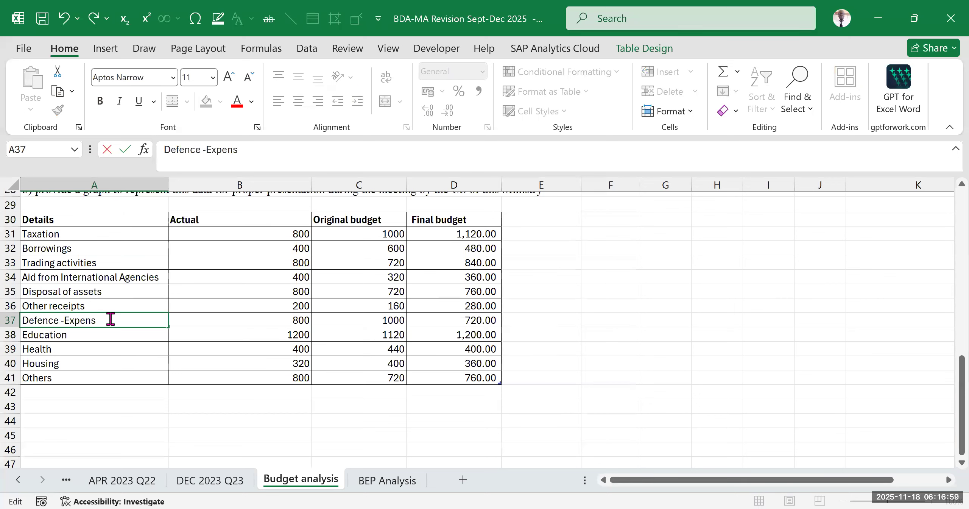
{"action": "left_click", "coordinate": [103, 337]}
{"action": "double_click", "coordinate": [103, 336]}
{"action": "type", "text": "-Expense"}
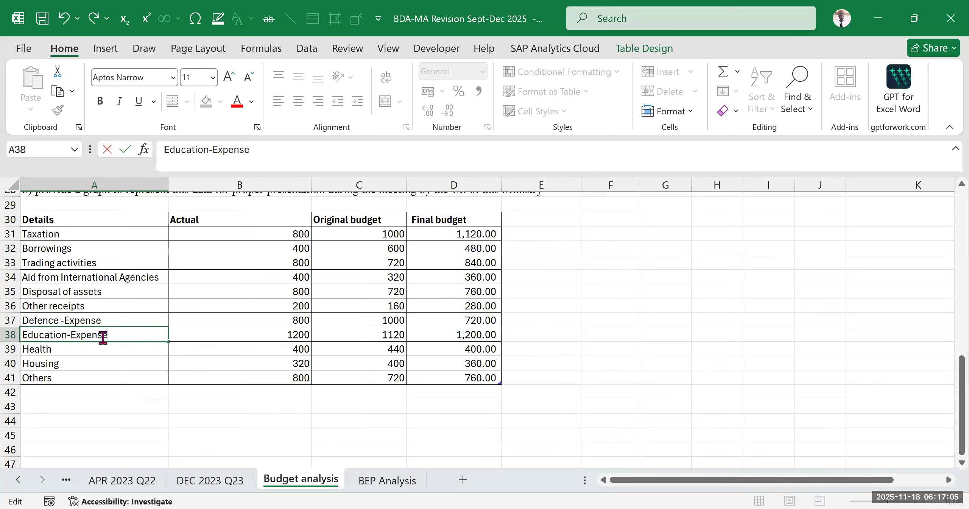
- Relabel A39 as Health -Expense and A40 as Housing -Expense in the Details column
{"action": "left_click", "coordinate": [99, 349]}
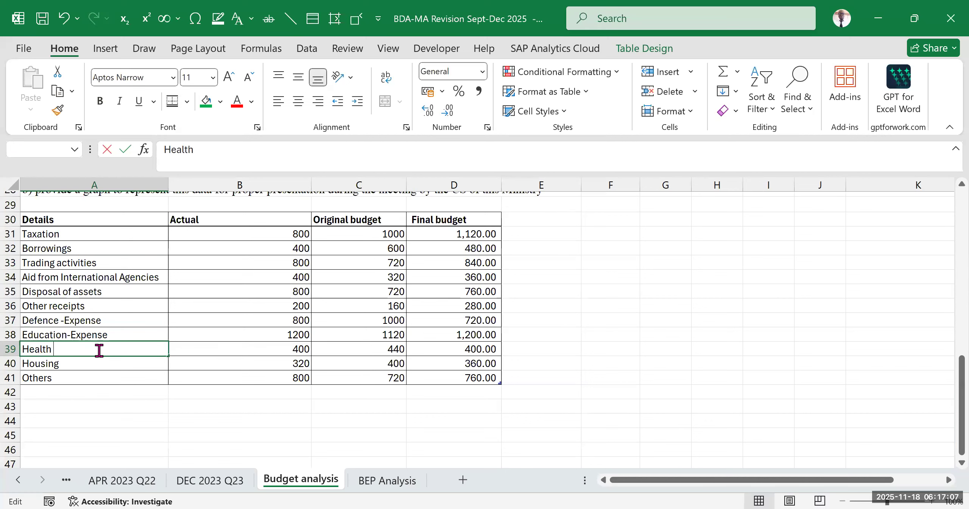
{"action": "type", "text": "-"}
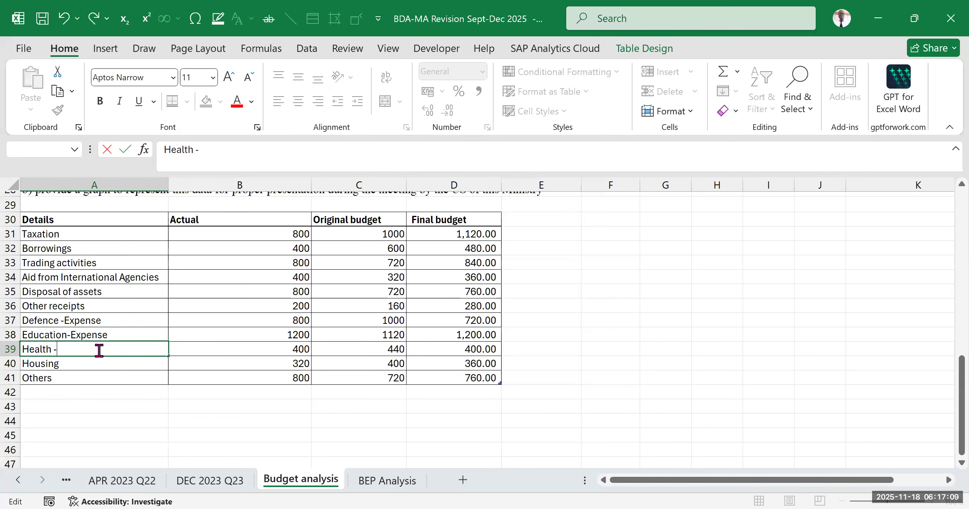
{"action": "type", "text": "Expense"}
{"action": "left_click", "coordinate": [93, 362]}
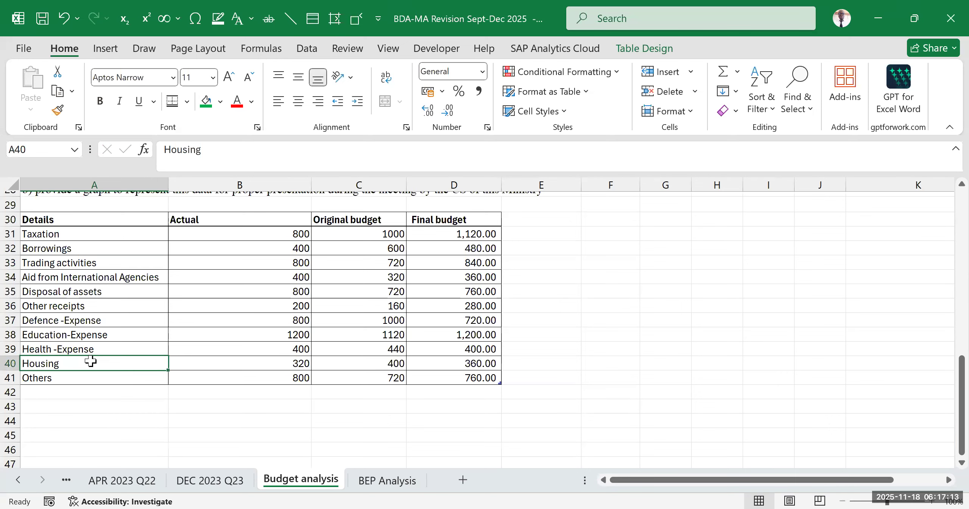
{"action": "double_click", "coordinate": [91, 363]}
{"action": "type", "text": "-"}
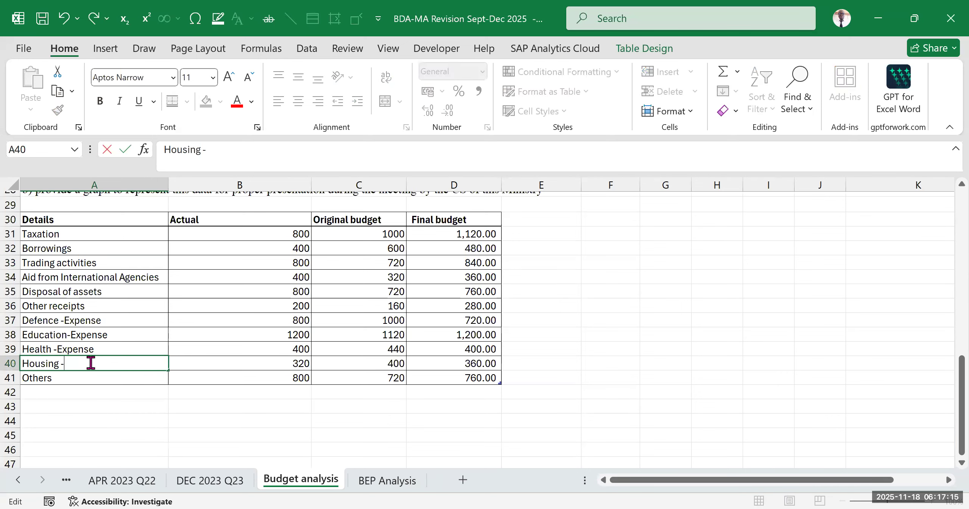
{"action": "type", "text": "Expense"}
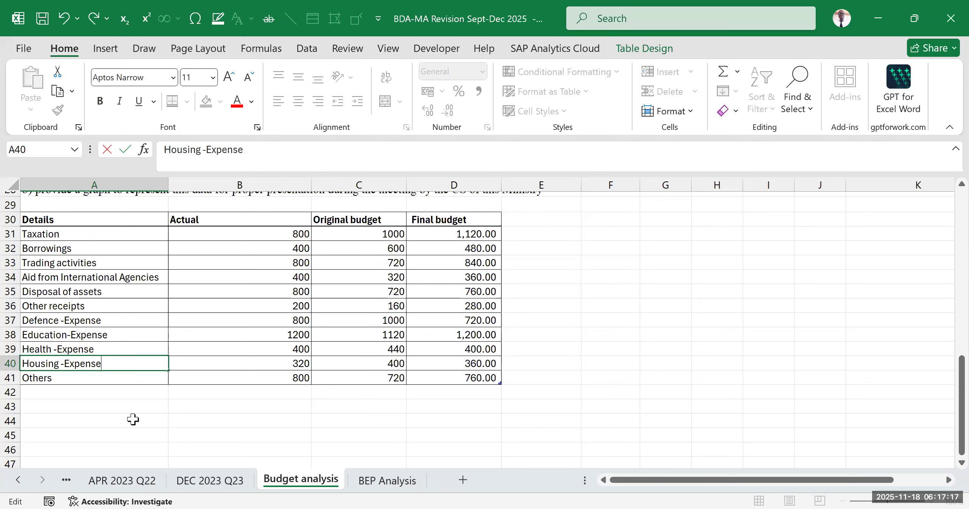
{"action": "left_click", "coordinate": [133, 418]}
- Relabel the last row of the Details column, A41, as Others -Expense
{"action": "double_click", "coordinate": [99, 378]}
{"action": "type", "text": "-Expense"}
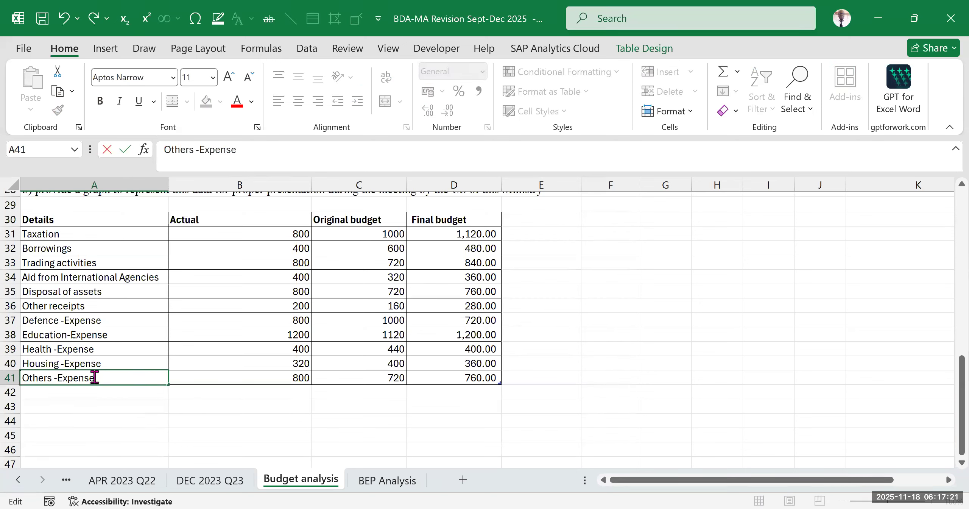
{"action": "left_click", "coordinate": [512, 361]}
{"action": "left_click", "coordinate": [735, 357]}
{"action": "left_click", "coordinate": [667, 278]}
- Select the whole data table A30:D41 and bring up the Insert Chart dialog for it, keeping the table in view
{"action": "scroll", "coordinate": [438, 312], "scroll_direction": "up", "scroll_amount": 2}
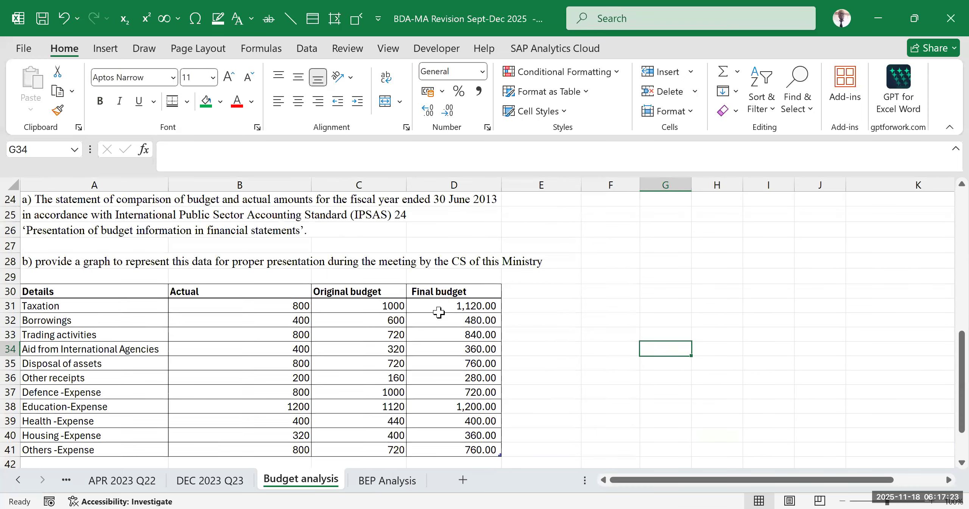
{"action": "scroll", "coordinate": [348, 296], "scroll_direction": "down", "scroll_amount": 2}
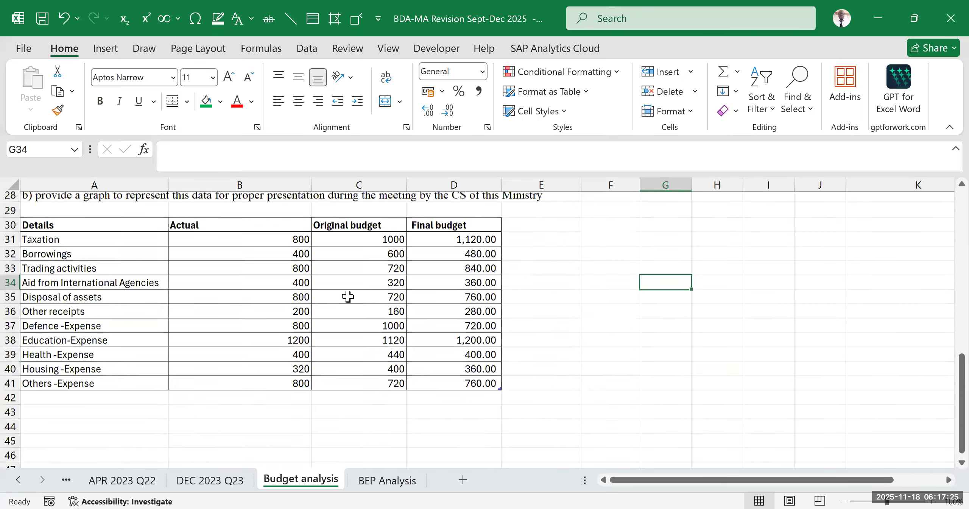
{"action": "left_click", "coordinate": [238, 307]}
{"action": "scroll", "coordinate": [99, 280], "scroll_direction": "up", "scroll_amount": 2}
{"action": "mouse_move", "coordinate": [75, 290]}
{"action": "left_mouse_down"}
{"action": "mouse_move", "coordinate": [227, 311]}
{"action": "mouse_move", "coordinate": [441, 396]}
{"action": "mouse_move", "coordinate": [455, 451]}
{"action": "mouse_move", "coordinate": [457, 424]}
{"action": "left_mouse_up"}
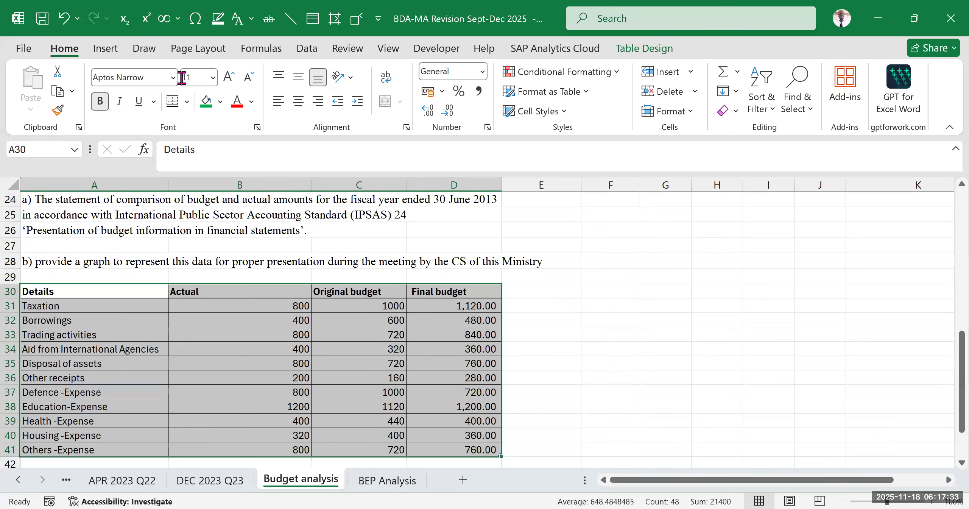
{"action": "key", "text": "alt+n"}
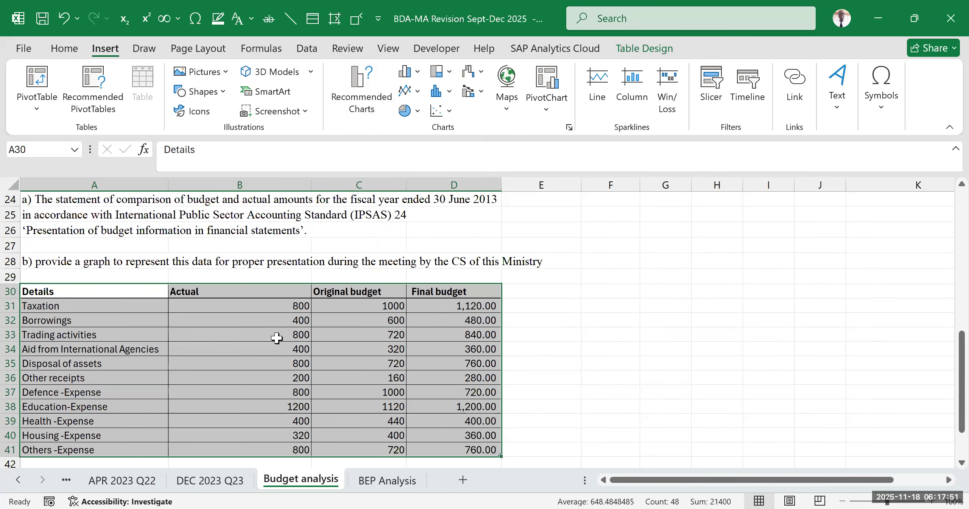
{"action": "scroll", "coordinate": [277, 333], "scroll_direction": "down", "scroll_amount": 2}
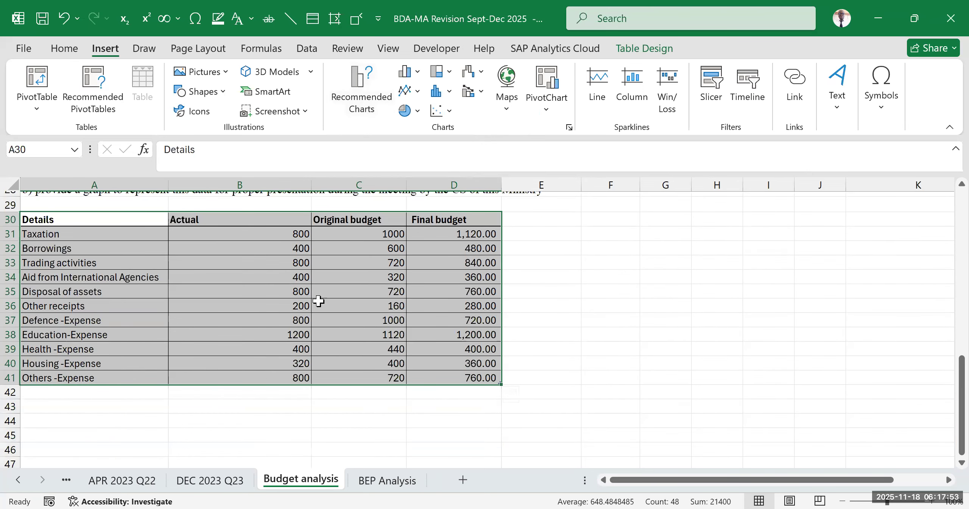
{"action": "scroll", "coordinate": [320, 301], "scroll_direction": "up", "scroll_amount": 2}
{"action": "scroll", "coordinate": [319, 300], "scroll_direction": "up", "scroll_amount": 1}
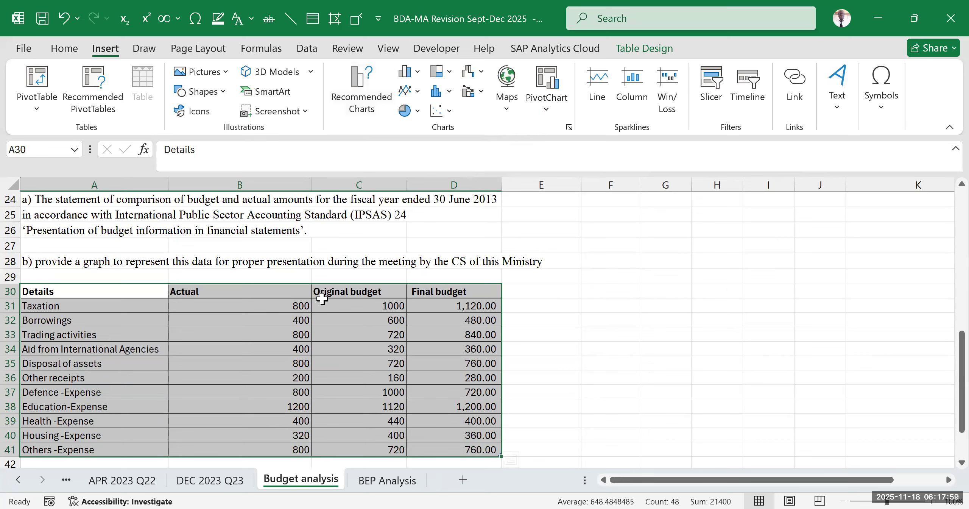
{"action": "left_click", "coordinate": [569, 127]}
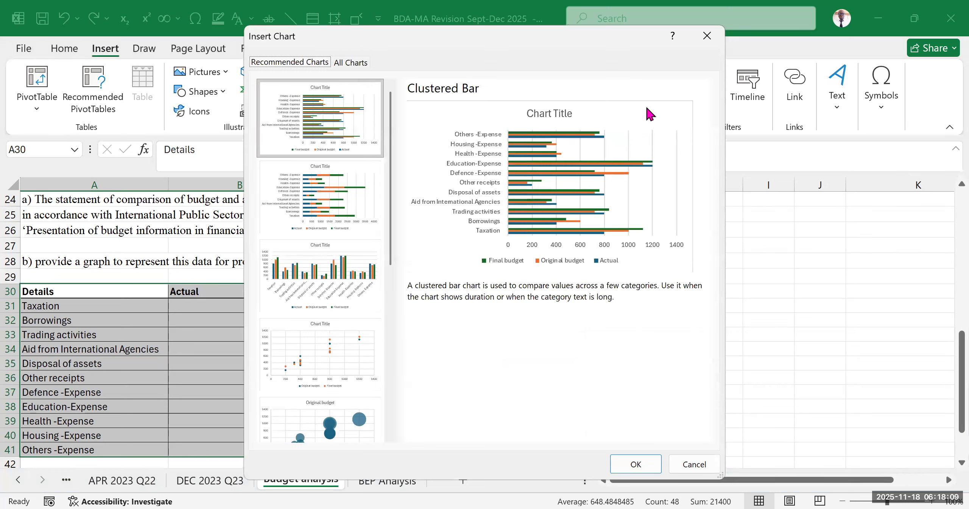
{"action": "left_click_drag", "start_coordinate": [467, 37], "coordinate": [646, 83]}
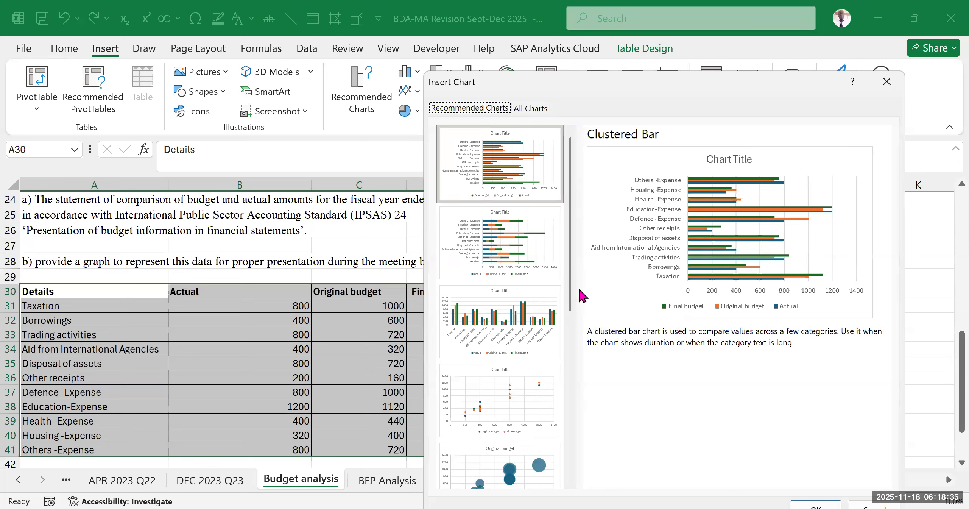
- Preview the Stacked Bar, Clustered Column, 100% Stacked Bar and Funnel charts, and insert a Stacked Column chart
{"action": "left_click", "coordinate": [501, 234]}
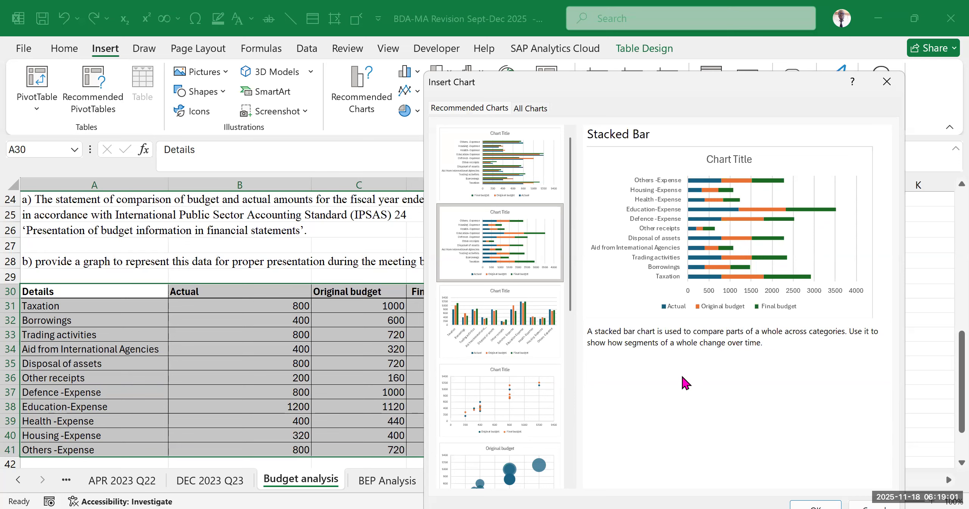
{"action": "left_click", "coordinate": [505, 315]}
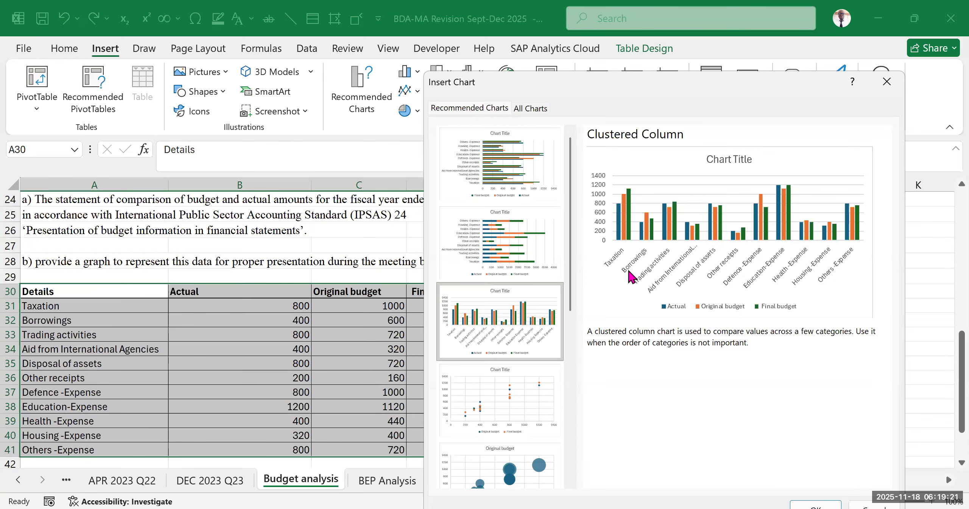
{"action": "scroll", "coordinate": [519, 277], "scroll_direction": "down", "scroll_amount": 5}
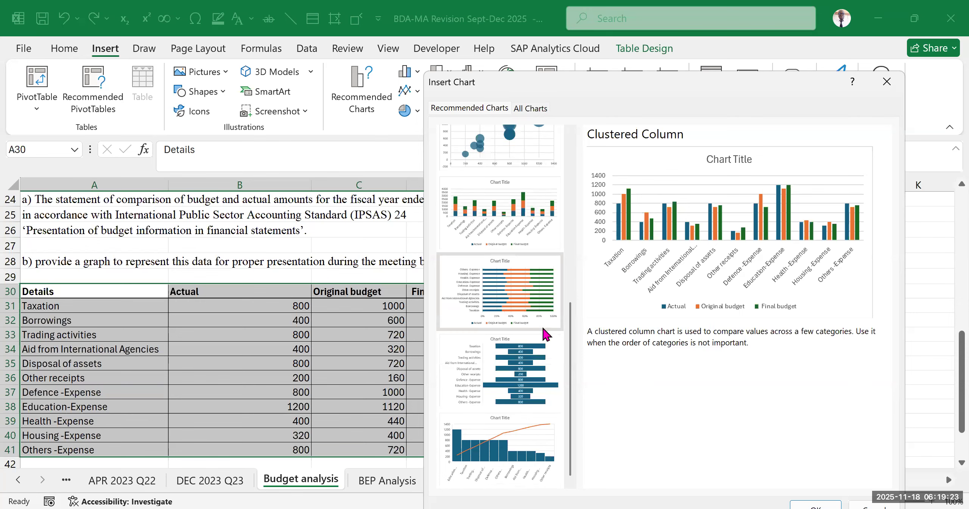
{"action": "left_click", "coordinate": [526, 305]}
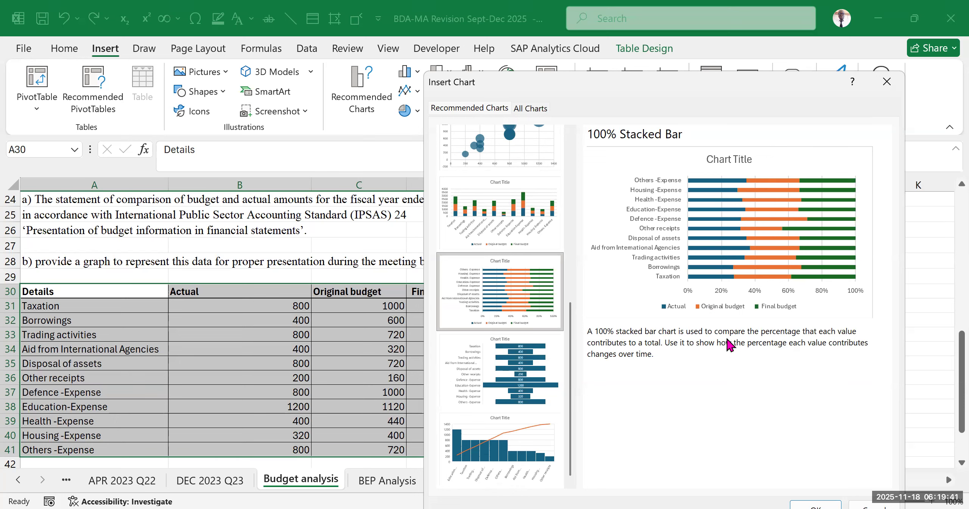
{"action": "left_click", "coordinate": [501, 386]}
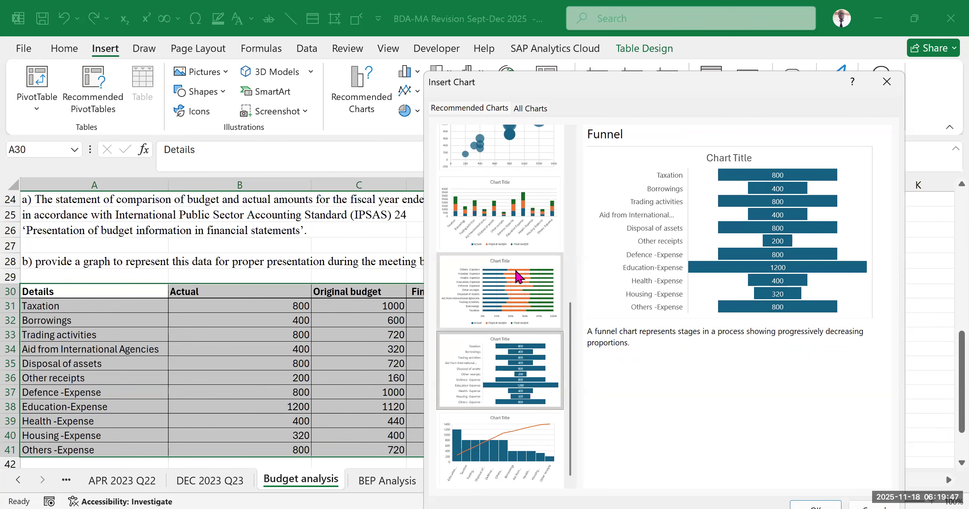
{"action": "left_click", "coordinate": [512, 205]}
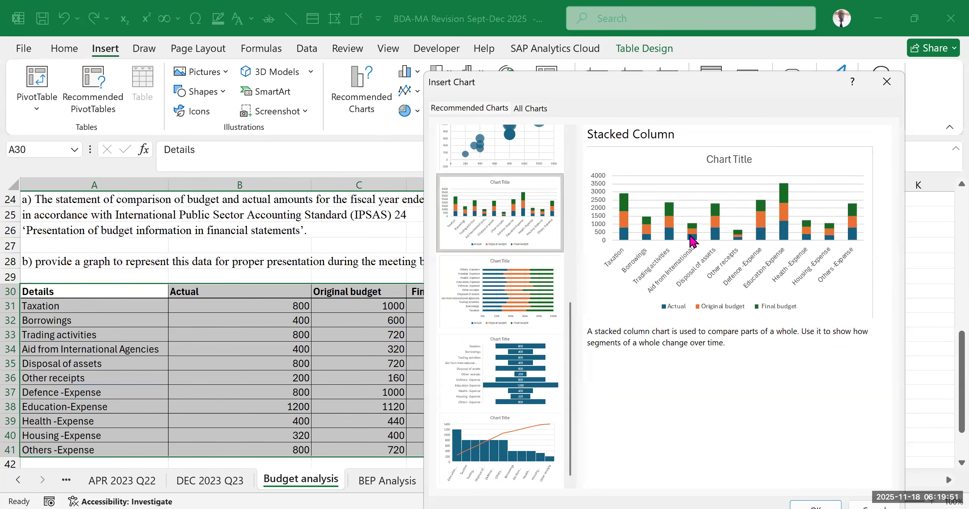
{"action": "left_click", "coordinate": [822, 492]}
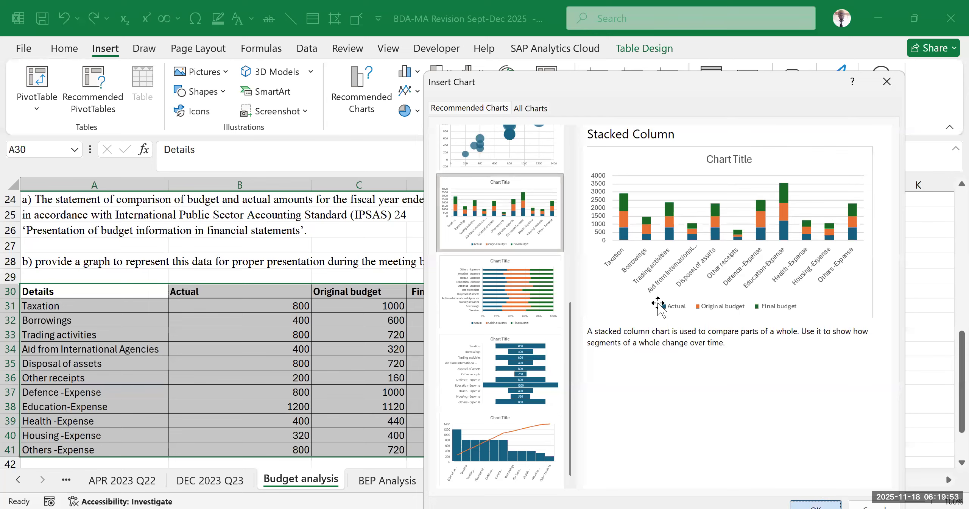
- Place the chart beside the data table across columns E to K and enlarge it in width and height
{"action": "scroll", "coordinate": [617, 342], "scroll_direction": "down", "scroll_amount": 4}
{"action": "scroll", "coordinate": [606, 287], "scroll_direction": "up", "scroll_amount": 3}
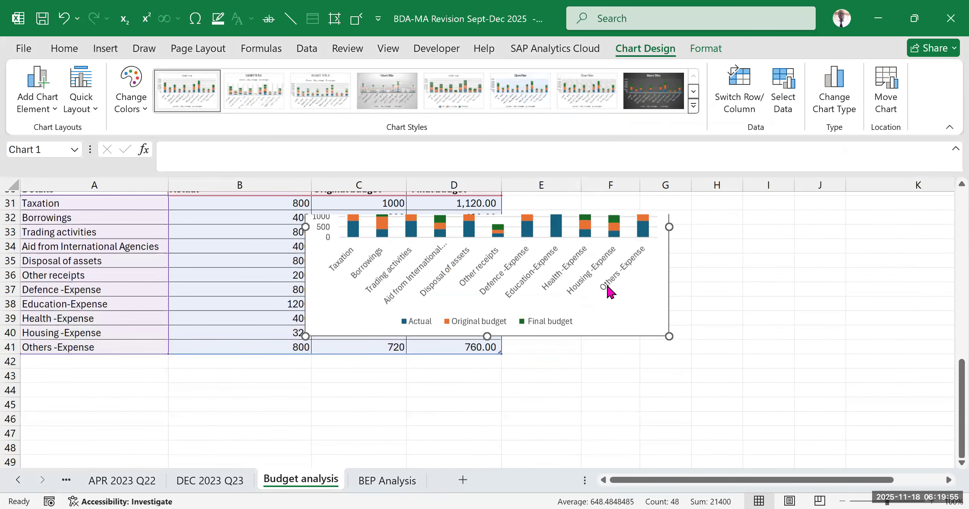
{"action": "scroll", "coordinate": [671, 288], "scroll_direction": "up", "scroll_amount": 3}
{"action": "left_click_drag", "start_coordinate": [670, 288], "coordinate": [930, 269]}
{"action": "scroll", "coordinate": [885, 281], "scroll_direction": "down", "scroll_amount": 2}
{"action": "left_click_drag", "start_coordinate": [726, 378], "coordinate": [747, 422]}
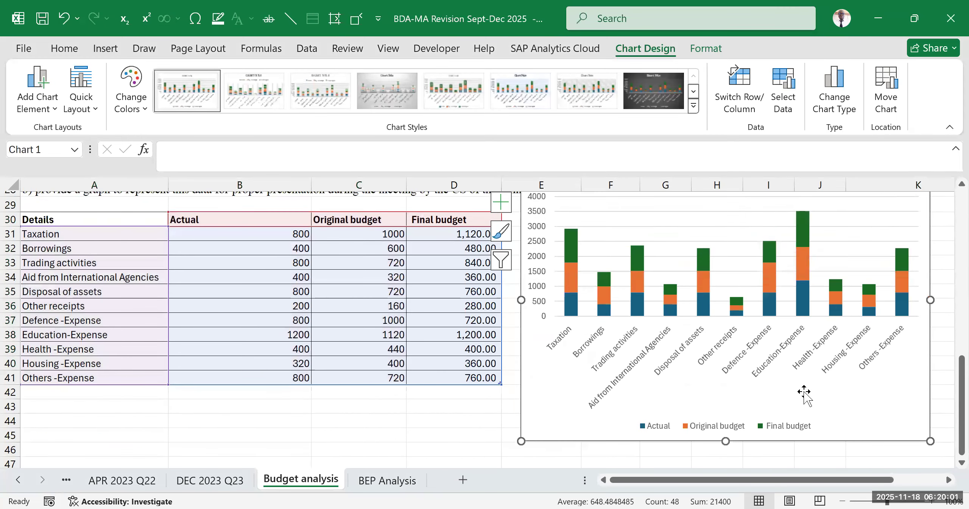
- Add axis titles to the stacked column chart
{"action": "scroll", "coordinate": [621, 329], "scroll_direction": "up", "scroll_amount": 3}
{"action": "left_click", "coordinate": [510, 316]}
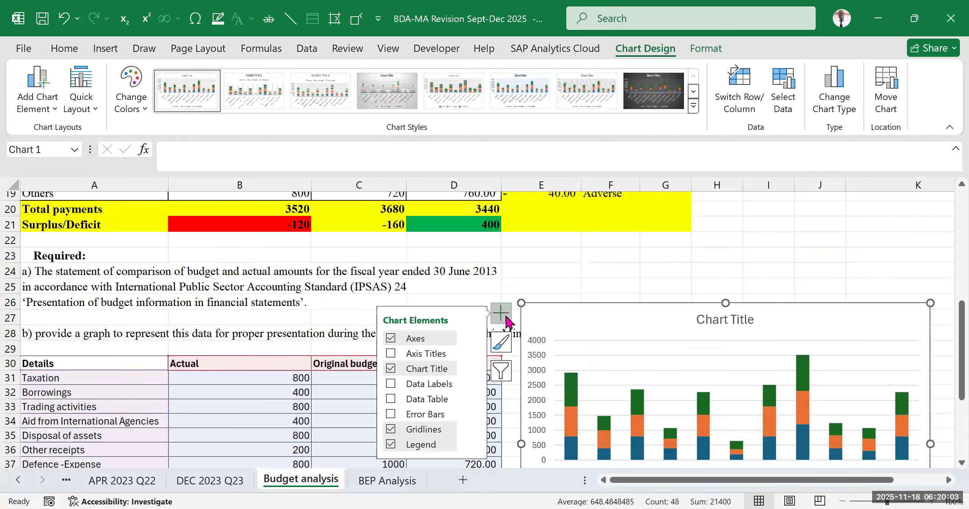
{"action": "left_click", "coordinate": [394, 353]}
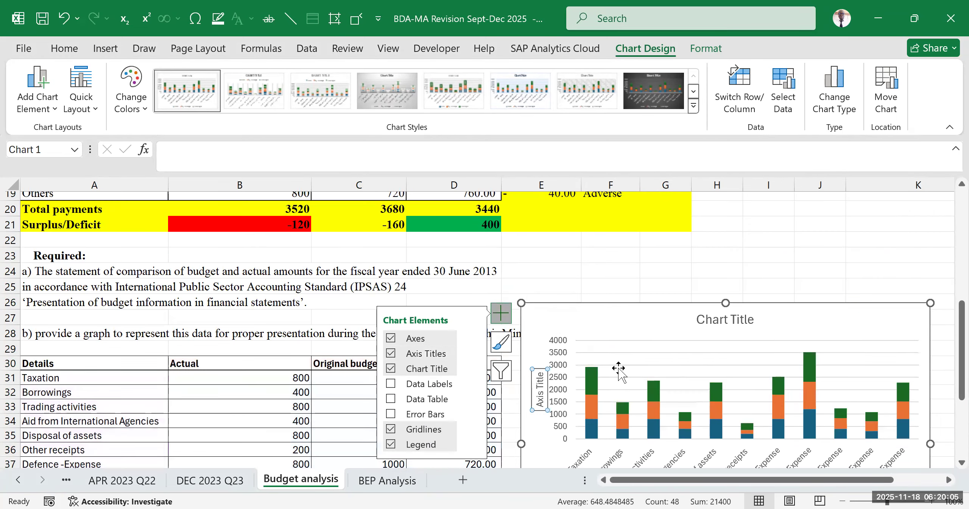
- Set the chart's vertical axis title to Amount "billions"
{"action": "scroll", "coordinate": [578, 370], "scroll_direction": "down", "scroll_amount": 2}
{"action": "left_click", "coordinate": [538, 330]}
{"action": "triple_click", "coordinate": [538, 330]}
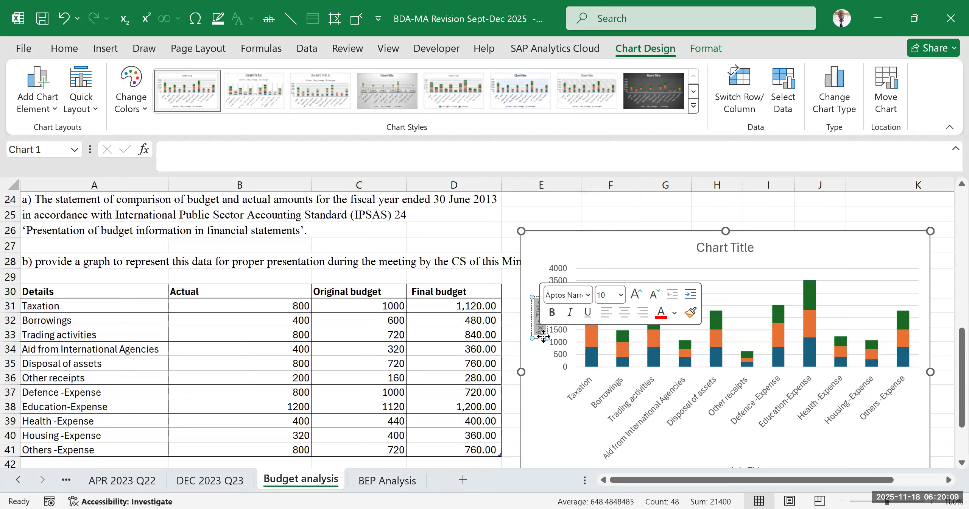
{"action": "type", "text": "Amount"}
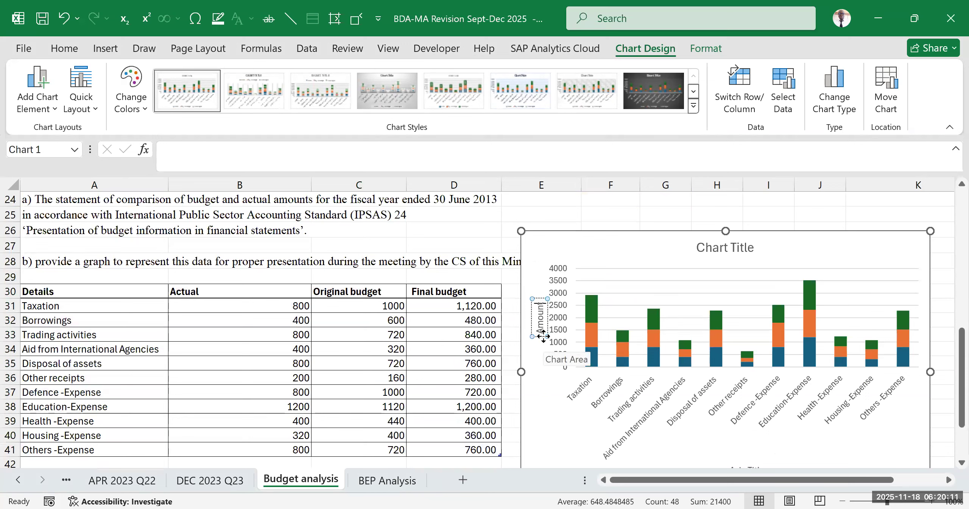
{"action": "type", "text": " \"billio"}
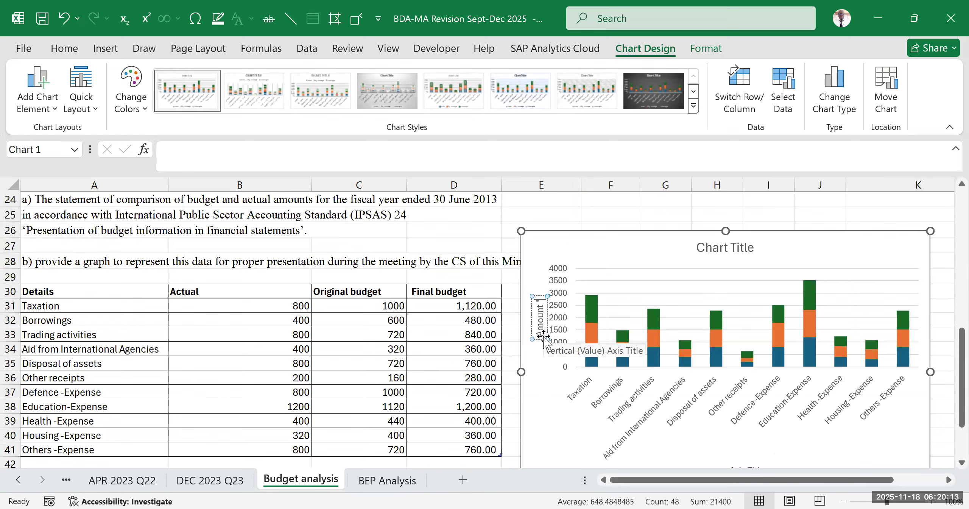
{"action": "type", "text": "ns\""}
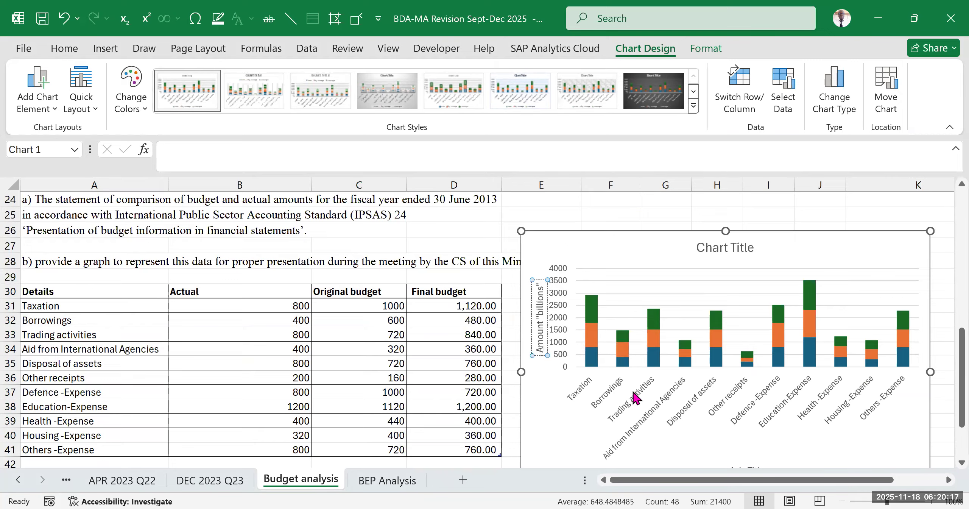
- Set the chart's horizontal axis title to details and close the axis title formatting pane
{"action": "scroll", "coordinate": [629, 392], "scroll_direction": "down", "scroll_amount": 2}
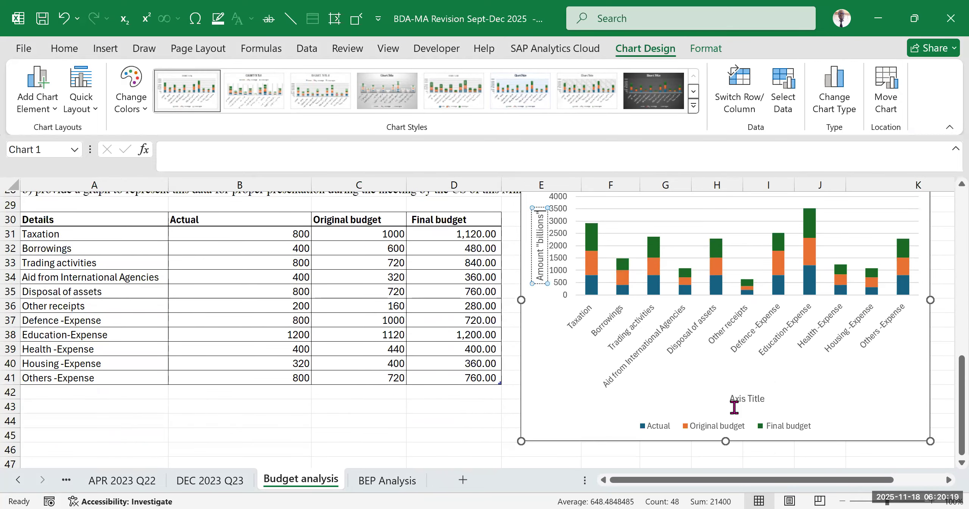
{"action": "double_click", "coordinate": [734, 407]}
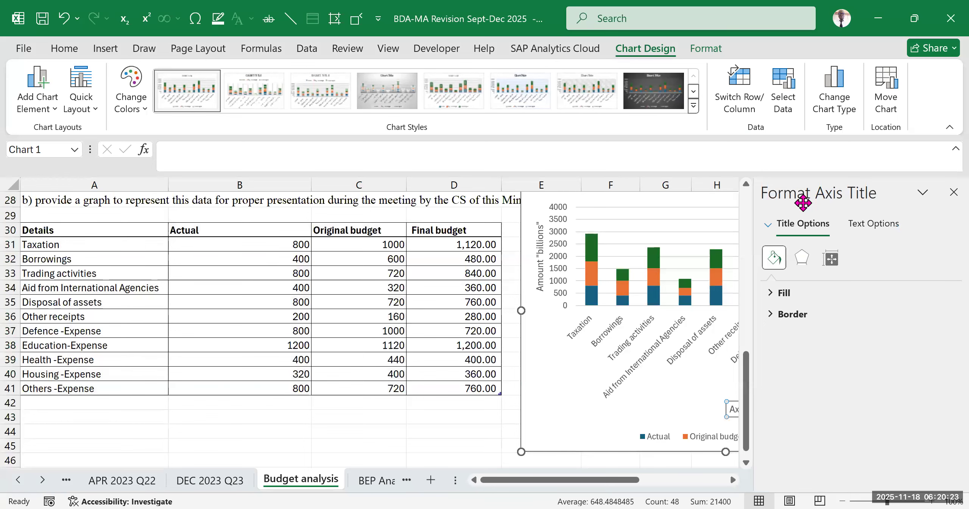
{"action": "scroll", "coordinate": [567, 427], "scroll_direction": "down", "scroll_amount": 2}
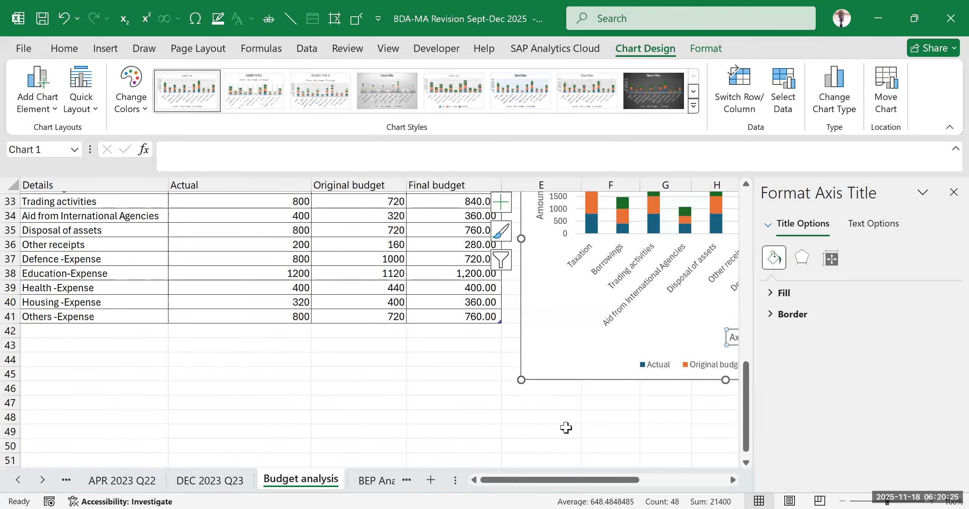
{"action": "left_click", "coordinate": [566, 430]}
{"action": "left_click_drag", "start_coordinate": [606, 480], "coordinate": [707, 463]}
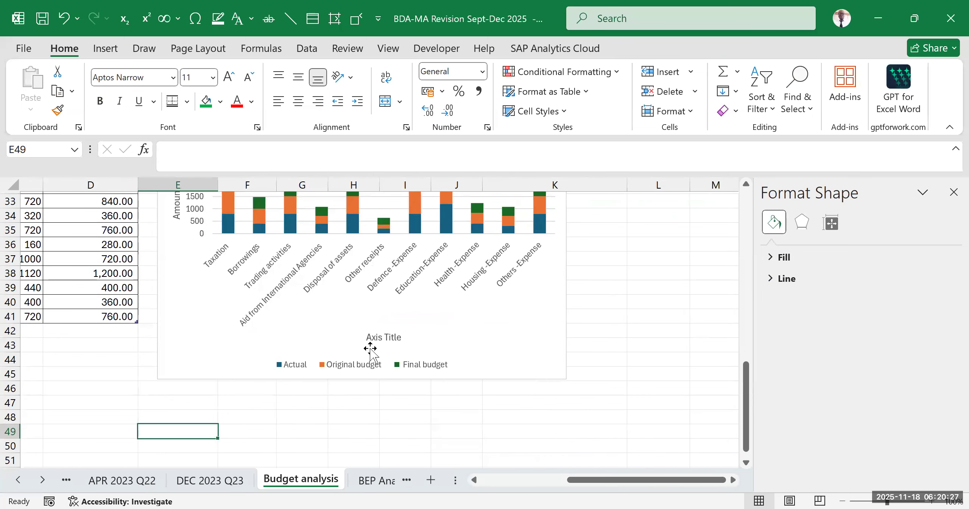
{"action": "left_click", "coordinate": [378, 338]}
{"action": "left_click", "coordinate": [374, 337]}
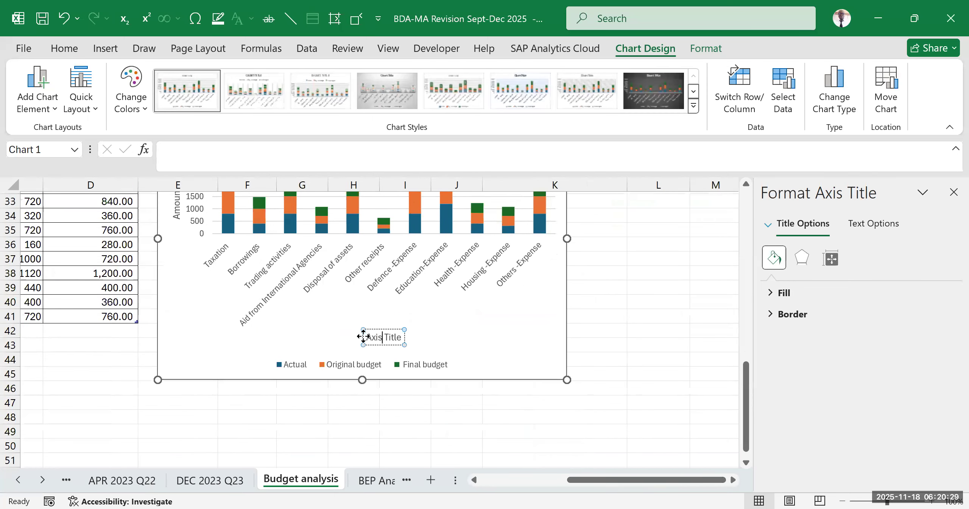
{"action": "left_click_drag", "start_coordinate": [368, 340], "coordinate": [426, 338]}
{"action": "type", "text": "de"}
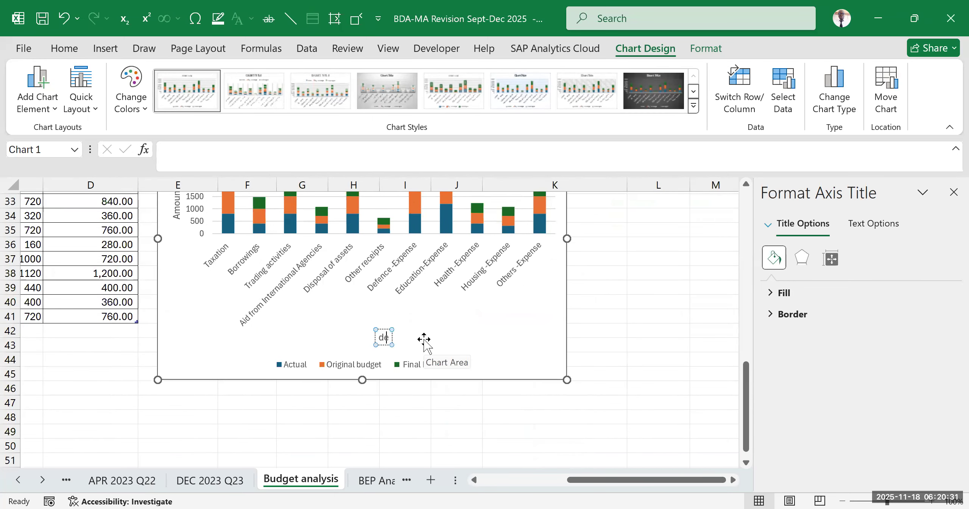
{"action": "type", "text": "tails"}
{"action": "left_click", "coordinate": [677, 317]}
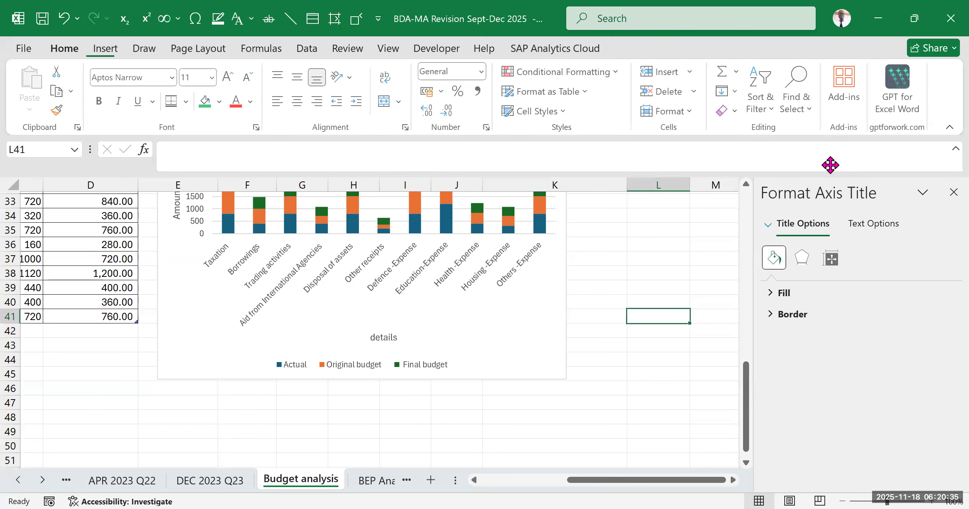
{"action": "left_click", "coordinate": [732, 260]}
{"action": "left_click_drag", "start_coordinate": [762, 482], "coordinate": [688, 482]}
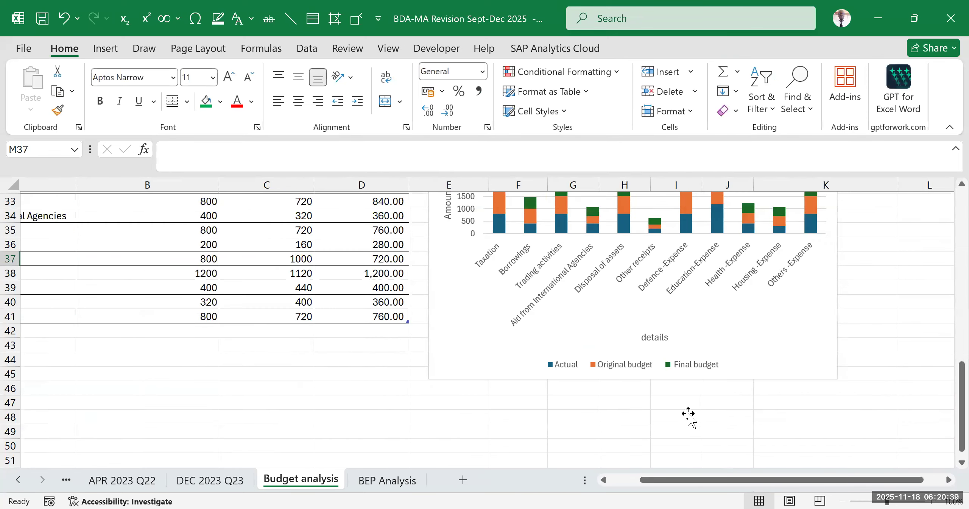
- Examine the stacked column chart's categories and series, and look through the available chart styles
{"action": "scroll", "coordinate": [688, 416], "scroll_direction": "up", "scroll_amount": 3}
{"action": "mouse_move", "coordinate": [563, 362]}
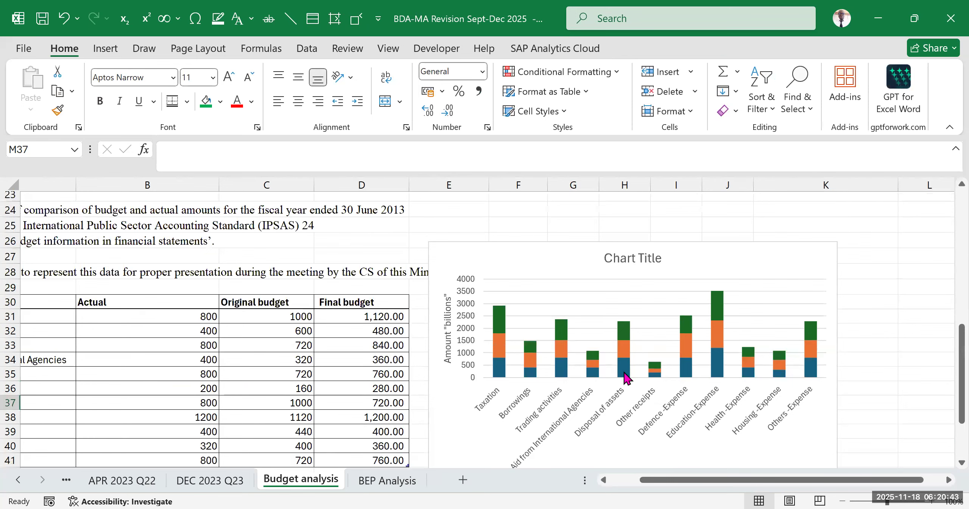
{"action": "mouse_move", "coordinate": [625, 377]}
{"action": "scroll", "coordinate": [640, 378], "scroll_direction": "down", "scroll_amount": 2}
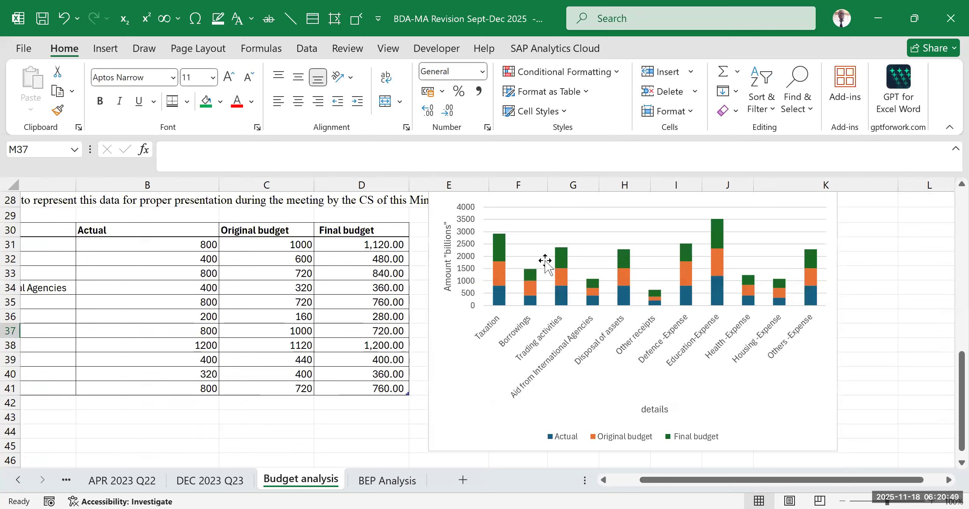
{"action": "left_click", "coordinate": [701, 377]}
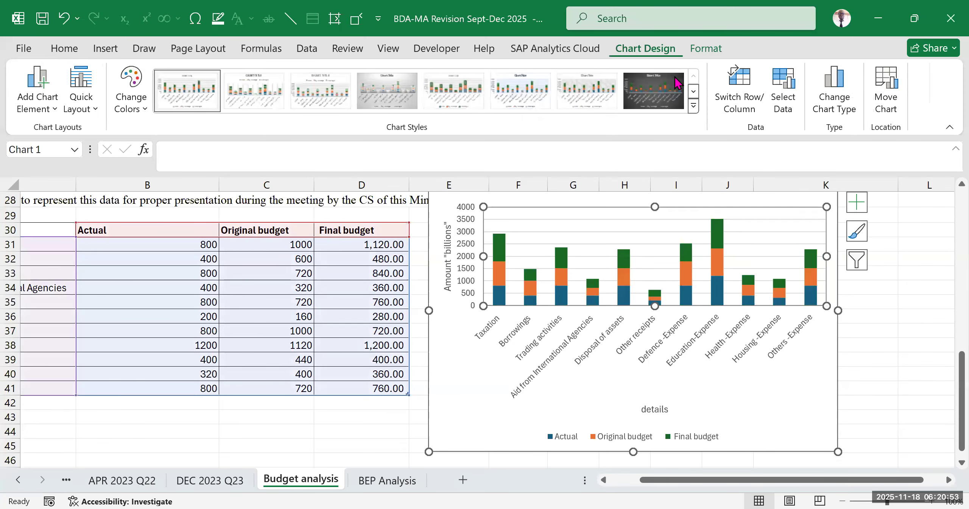
{"action": "left_click", "coordinate": [693, 107]}
{"action": "left_click", "coordinate": [860, 362]}
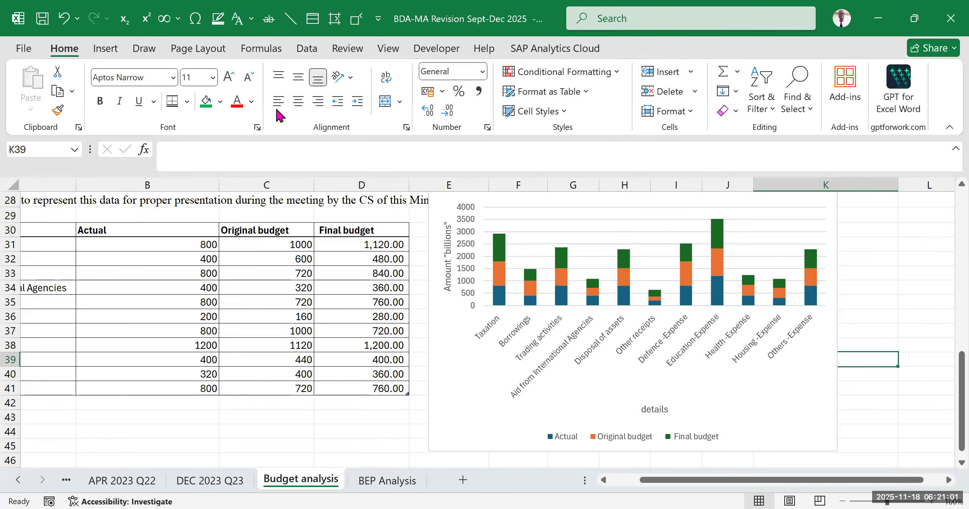
- Insert a clustered column chart of the Details, Actual, Original budget and Final budget table in A30:D41
{"action": "left_click", "coordinate": [190, 292]}
{"action": "left_click", "coordinate": [633, 480]}
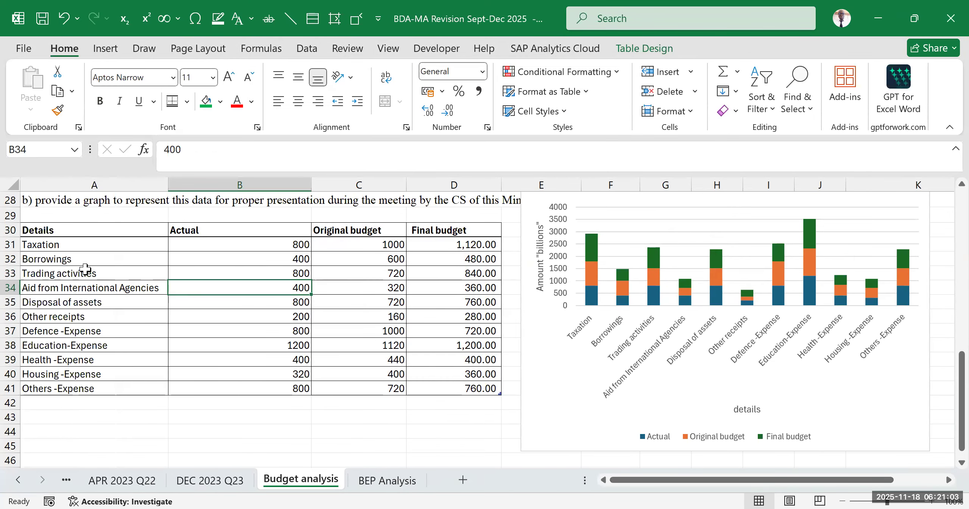
{"action": "left_click_drag", "start_coordinate": [57, 230], "coordinate": [460, 390]}
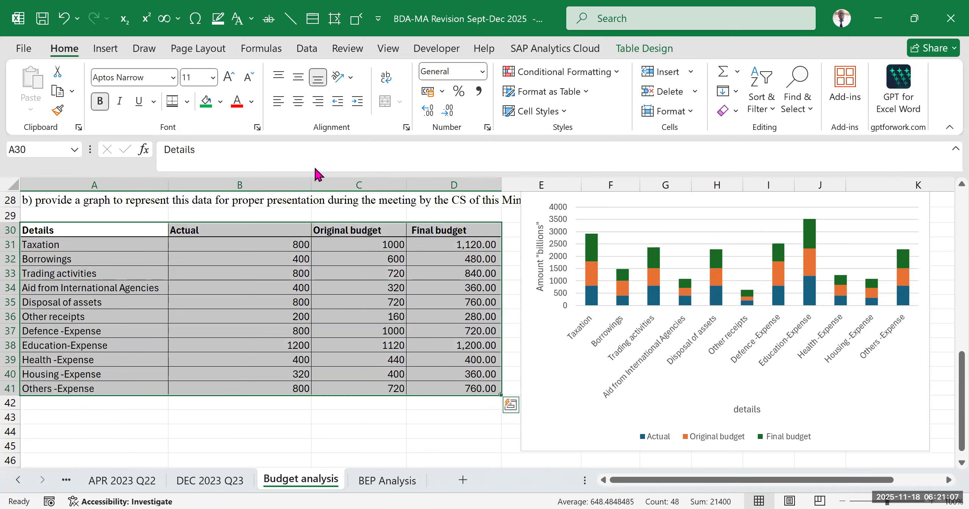
{"action": "scroll", "coordinate": [199, 79], "scroll_direction": "down", "scroll_amount": 1}
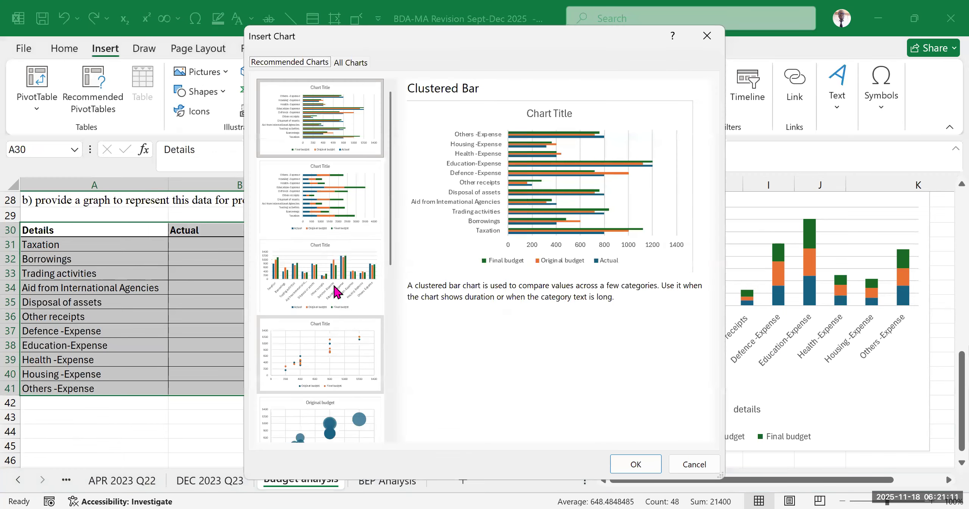
{"action": "left_click", "coordinate": [325, 278]}
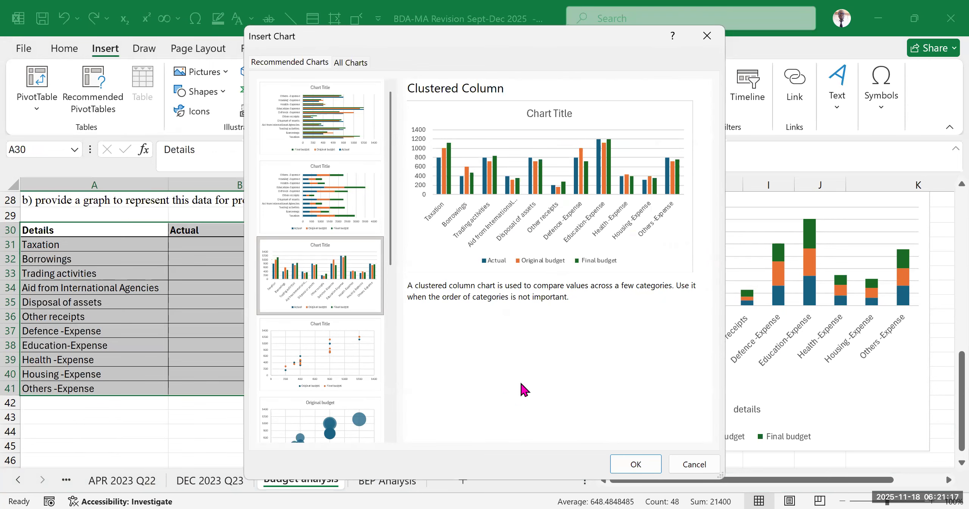
{"action": "left_click", "coordinate": [647, 469]}
- Move the new clustered column chart clear of the stacked column chart and delete the stacked chart
{"action": "scroll", "coordinate": [720, 352], "scroll_direction": "down", "scroll_amount": 2}
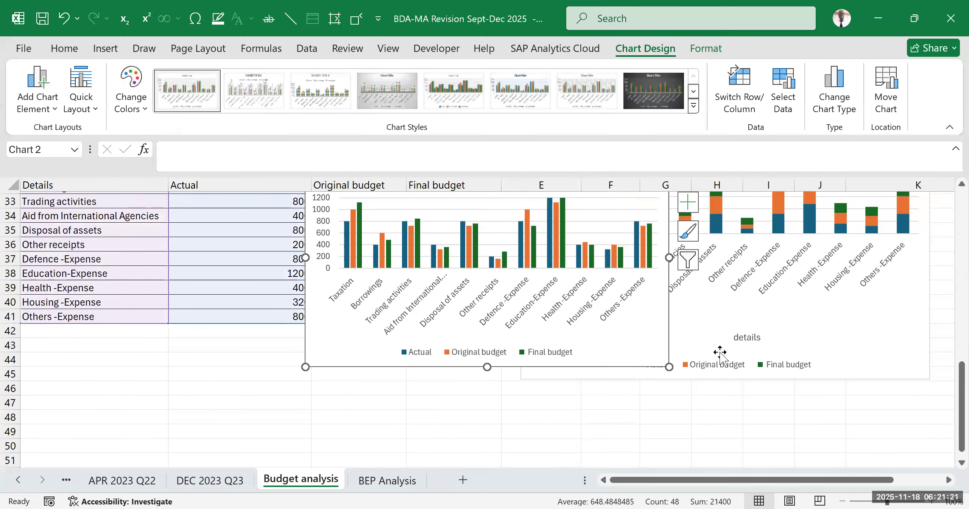
{"action": "left_click_drag", "start_coordinate": [566, 364], "coordinate": [383, 416]}
{"action": "left_click", "coordinate": [642, 429]}
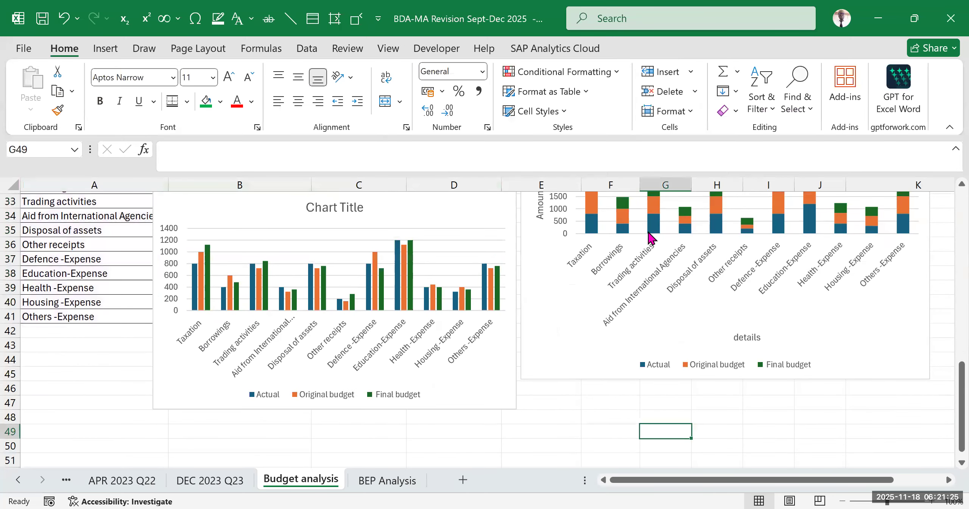
{"action": "scroll", "coordinate": [649, 237], "scroll_direction": "up", "scroll_amount": 2}
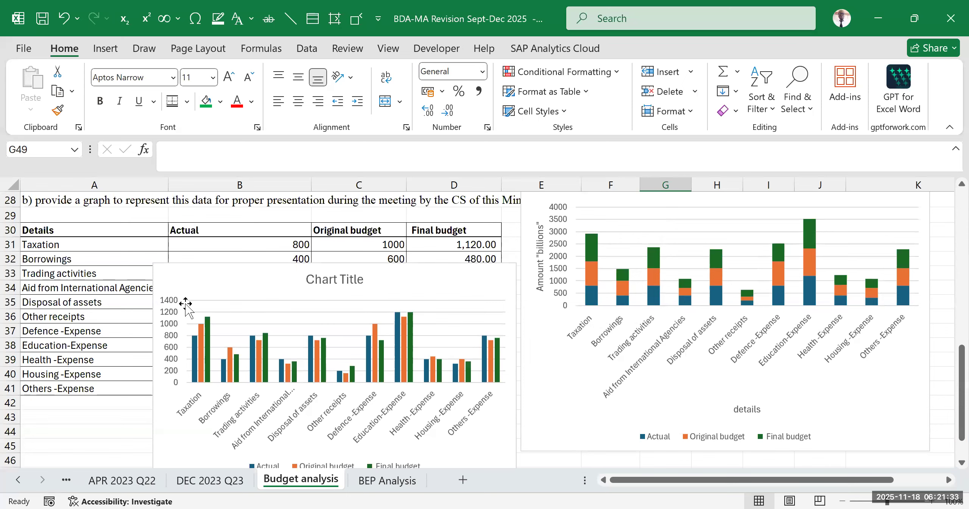
{"action": "left_click", "coordinate": [205, 362]}
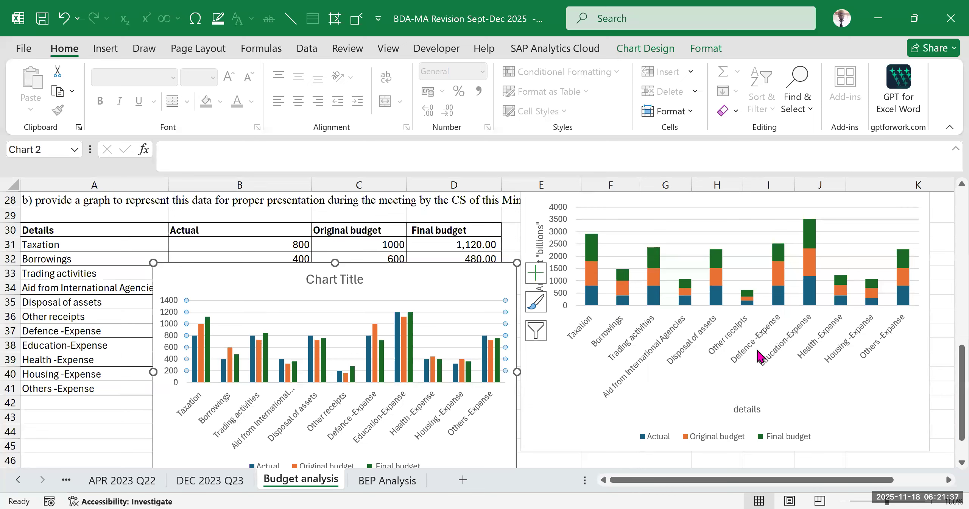
{"action": "left_click", "coordinate": [892, 406]}
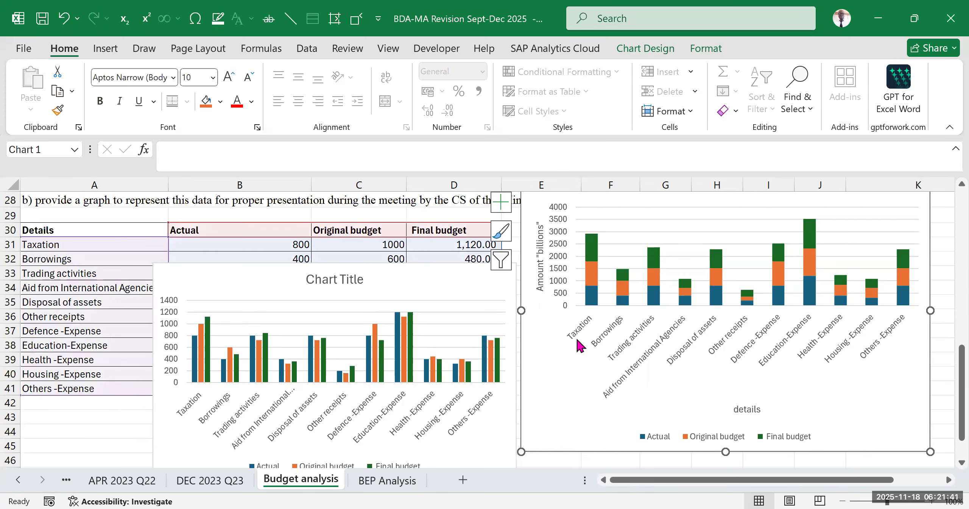
{"action": "left_click", "coordinate": [429, 412]}
{"action": "left_click", "coordinate": [722, 392]}
{"action": "key", "text": "Delete"}
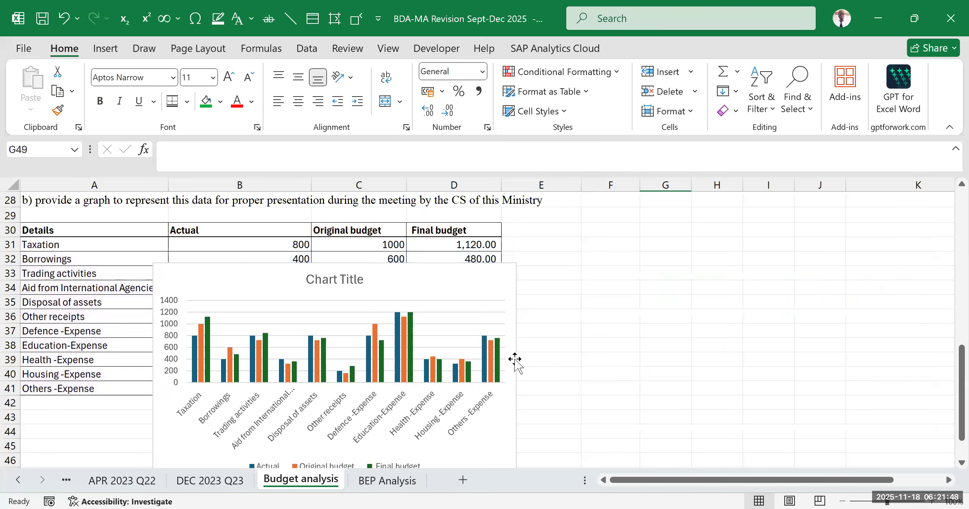
- Place the clustered column chart beside the data table and enlarge it to span about columns E to K and rows 29 to 47
{"action": "left_click", "coordinate": [509, 275]}
{"action": "left_click_drag", "start_coordinate": [507, 280], "coordinate": [876, 232]}
{"action": "left_click_drag", "start_coordinate": [889, 319], "coordinate": [954, 329]}
{"action": "scroll", "coordinate": [742, 375], "scroll_direction": "down", "scroll_amount": 2}
{"action": "left_click_drag", "start_coordinate": [738, 359], "coordinate": [739, 402]}
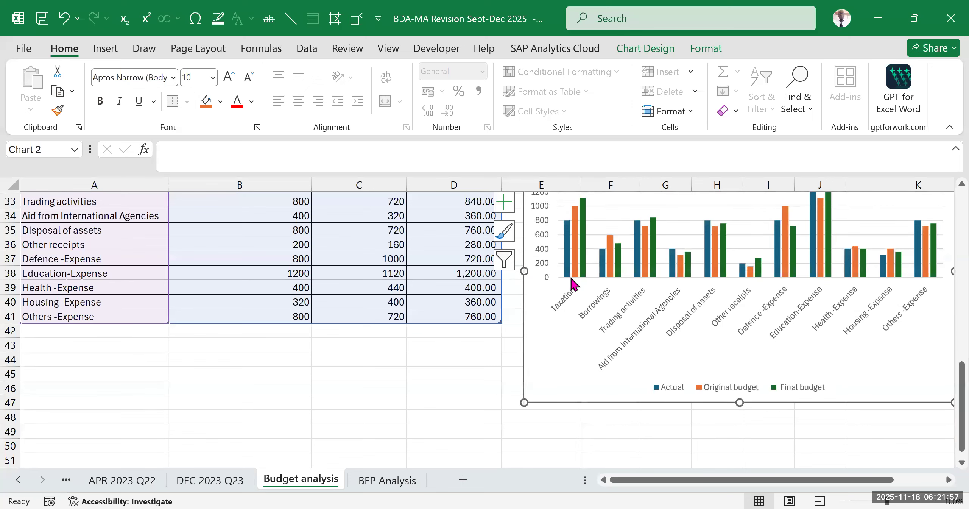
- Examine the clustered chart's bars per category, especially Defence-Expense, and check the items in the reconciliation statement
{"action": "scroll", "coordinate": [574, 289], "scroll_direction": "up", "scroll_amount": 2}
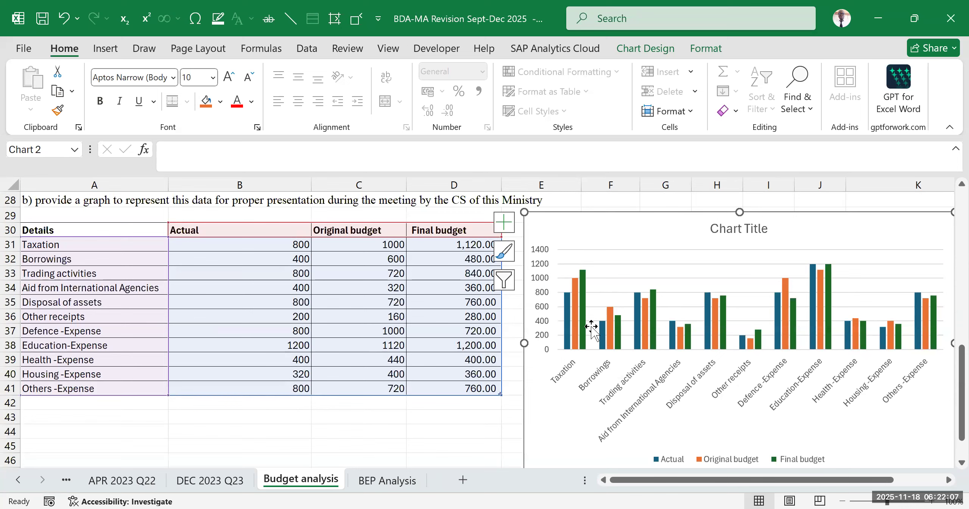
{"action": "mouse_move", "coordinate": [571, 324]}
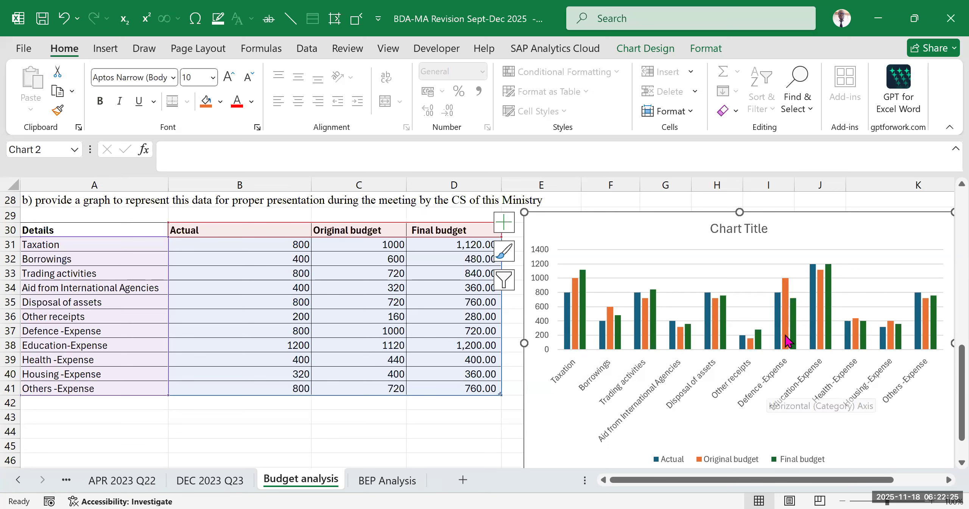
{"action": "mouse_move", "coordinate": [775, 296]}
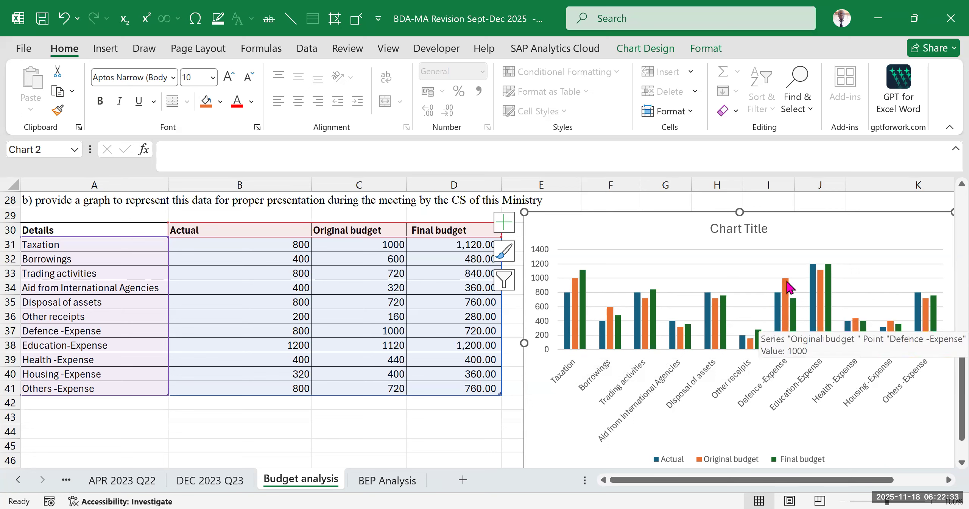
{"action": "mouse_move", "coordinate": [795, 343]}
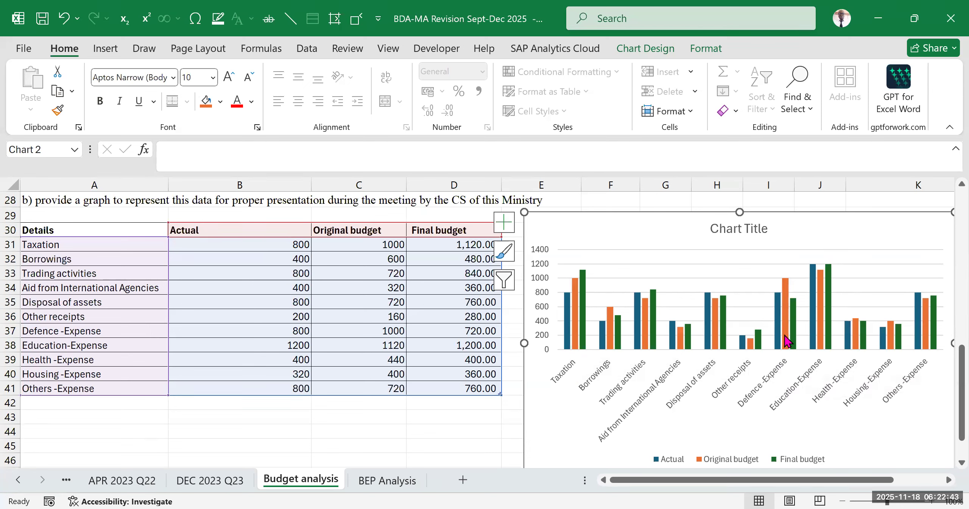
{"action": "scroll", "coordinate": [613, 319], "scroll_direction": "up", "scroll_amount": 5}
{"action": "scroll", "coordinate": [625, 322], "scroll_direction": "up", "scroll_amount": 4}
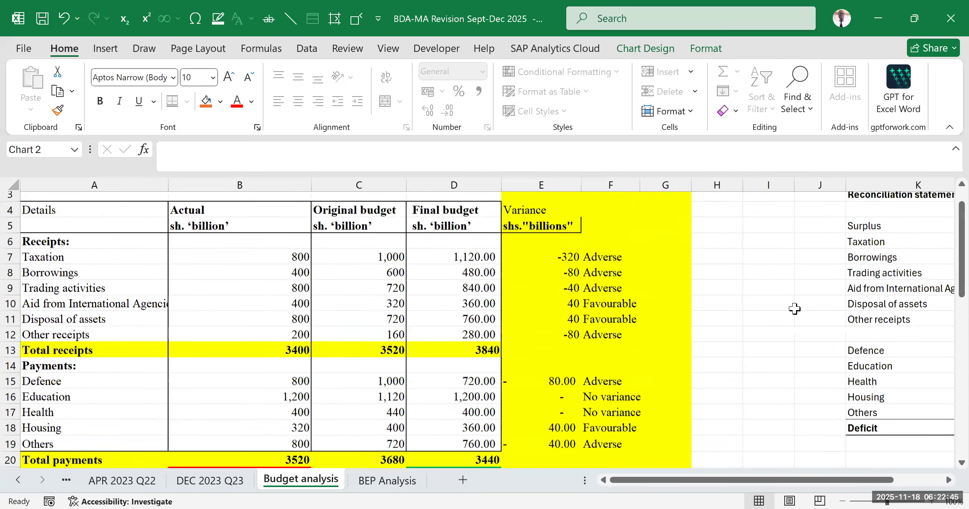
{"action": "left_click", "coordinate": [874, 322]}
{"action": "left_click_drag", "start_coordinate": [882, 264], "coordinate": [857, 430]}
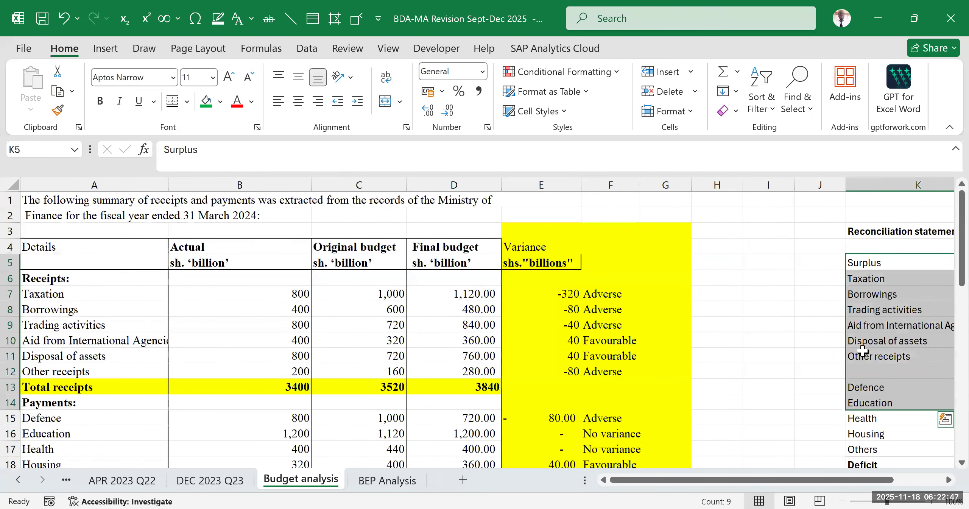
{"action": "left_click_drag", "start_coordinate": [871, 479], "coordinate": [923, 470]}
{"action": "left_click", "coordinate": [871, 389]}
{"action": "scroll", "coordinate": [673, 398], "scroll_direction": "down", "scroll_amount": 2}
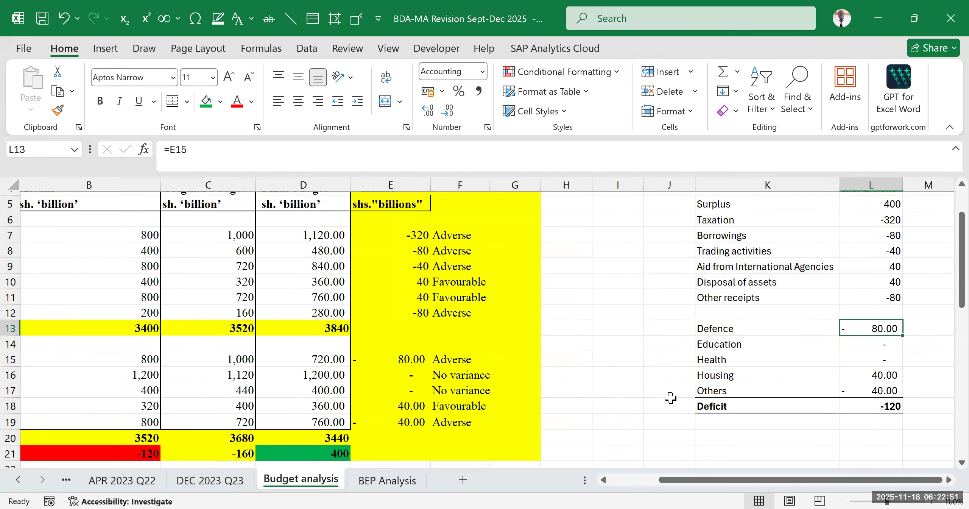
{"action": "scroll", "coordinate": [677, 394], "scroll_direction": "up", "scroll_amount": 2}
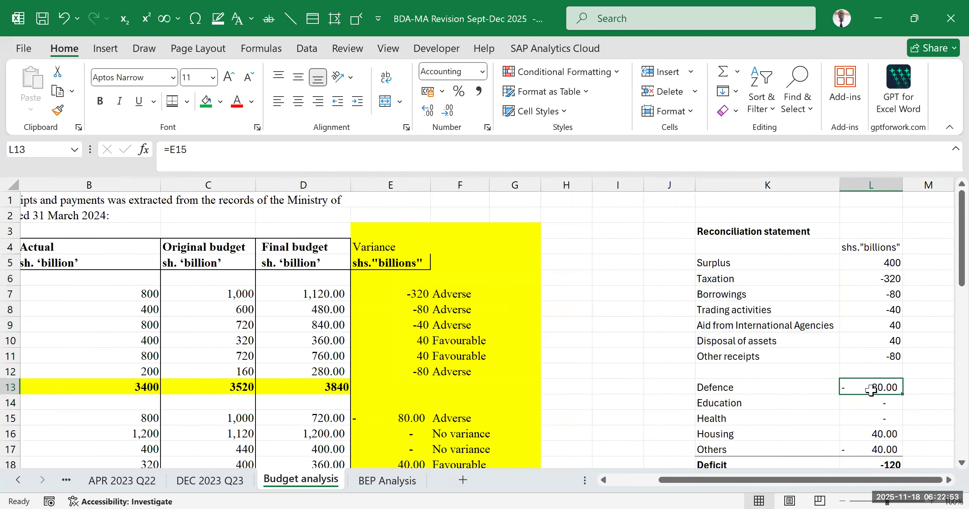
{"action": "scroll", "coordinate": [864, 388], "scroll_direction": "down", "scroll_amount": 9}
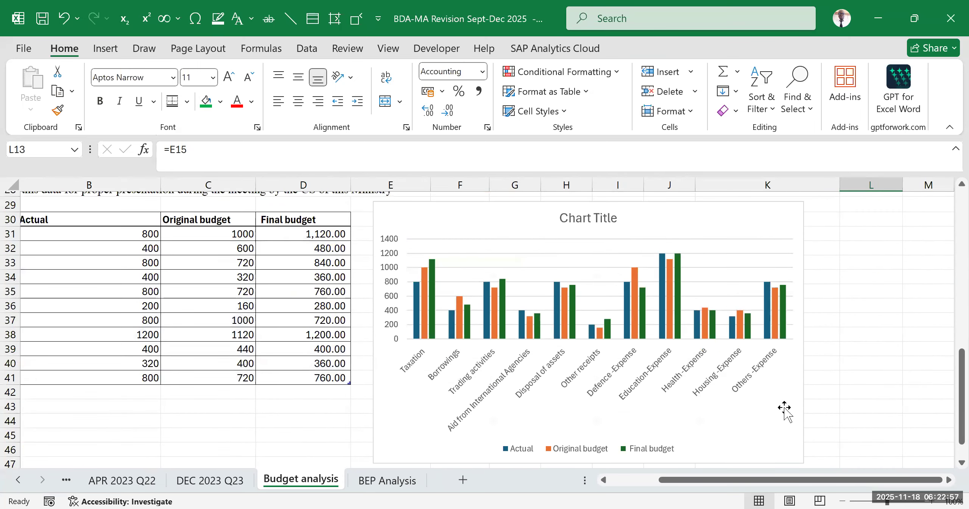
- Add axis titles to the clustered column chart and set the vertical axis title to Amount "billions"
{"action": "left_click", "coordinate": [779, 428]}
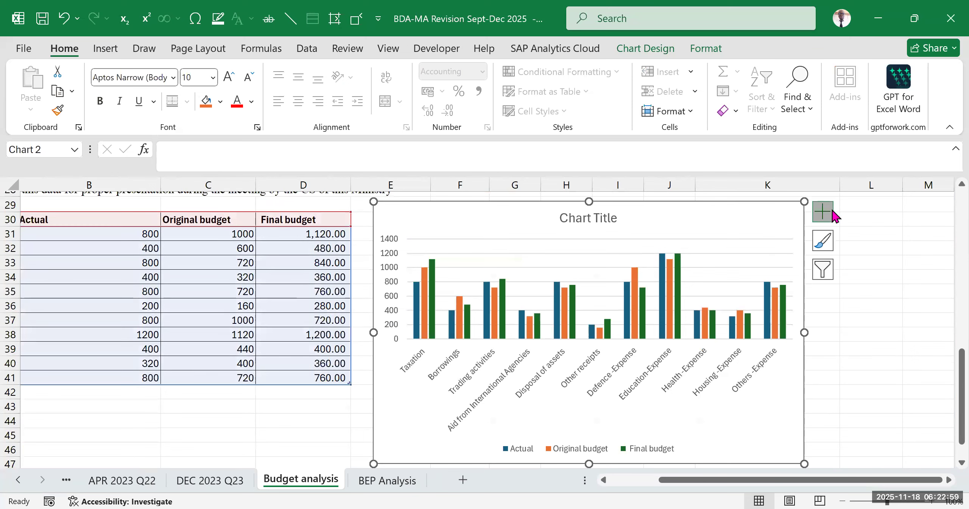
{"action": "left_click", "coordinate": [823, 211]}
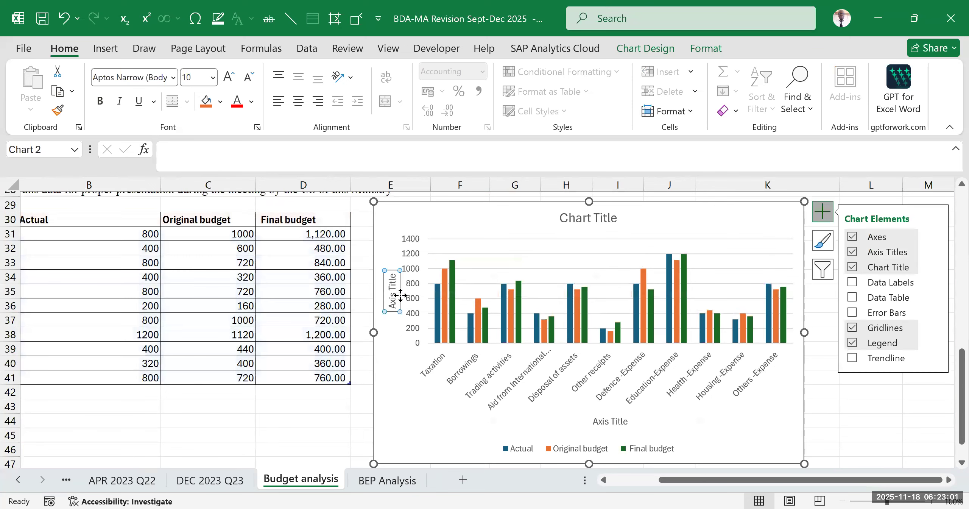
{"action": "left_click", "coordinate": [389, 269]}
{"action": "left_click_drag", "start_coordinate": [389, 270], "coordinate": [387, 313]}
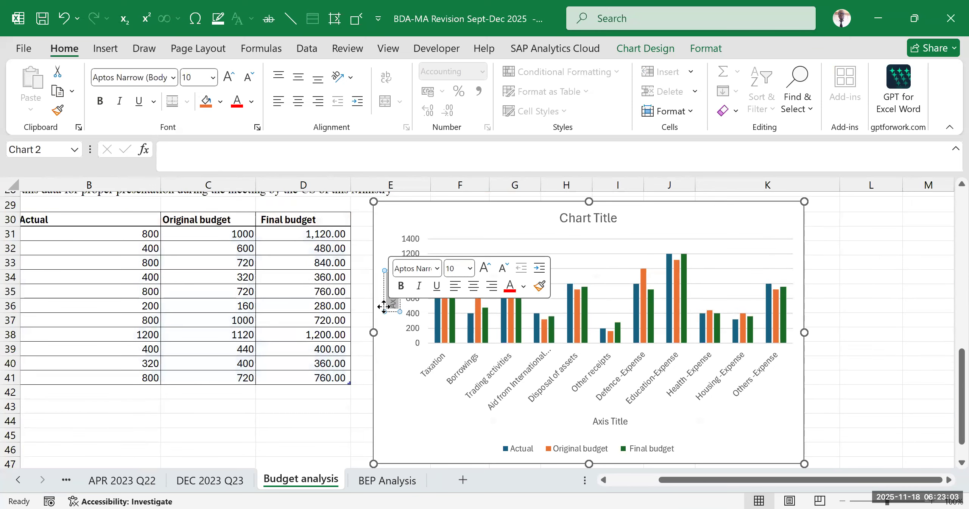
{"action": "type", "text": "A"}
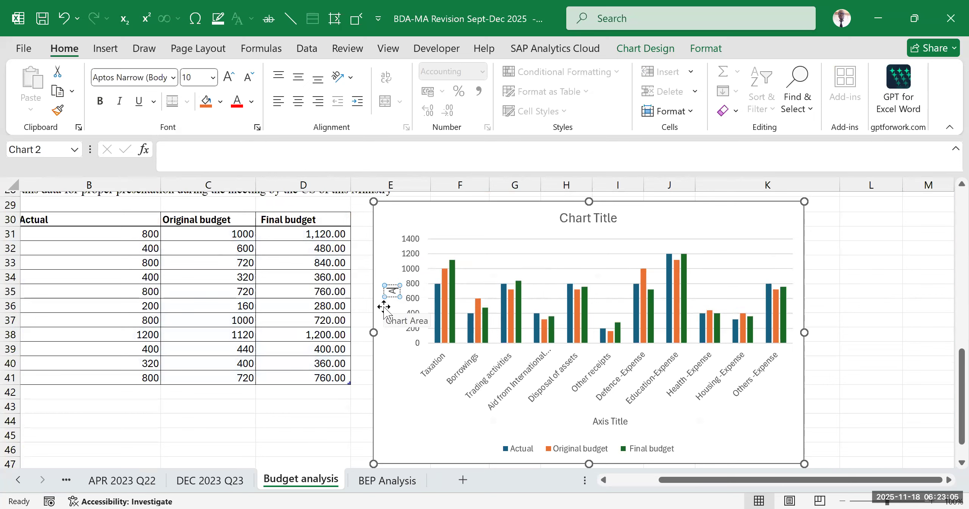
{"action": "type", "text": "mount \"billions\""}
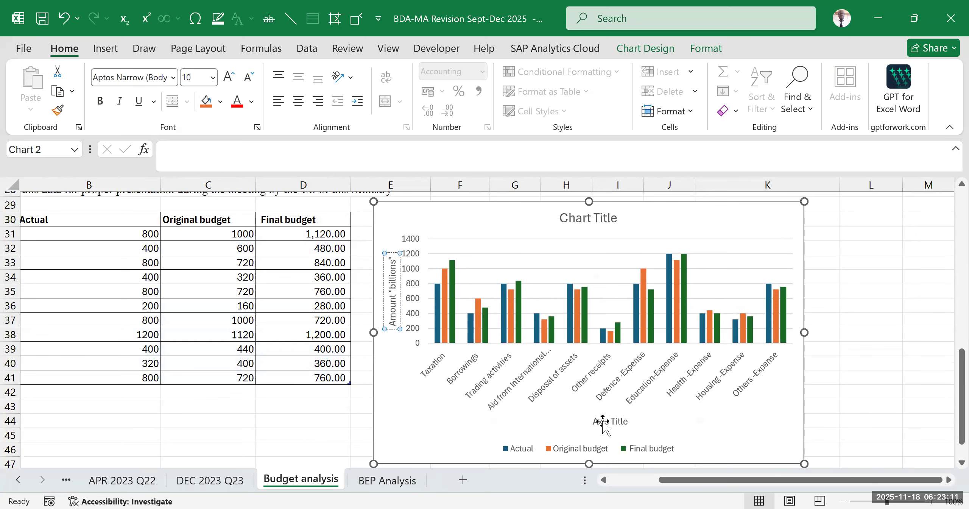
- Set the clustered column chart's horizontal axis title to details and close the axis title formatting pane
{"action": "double_click", "coordinate": [631, 421]}
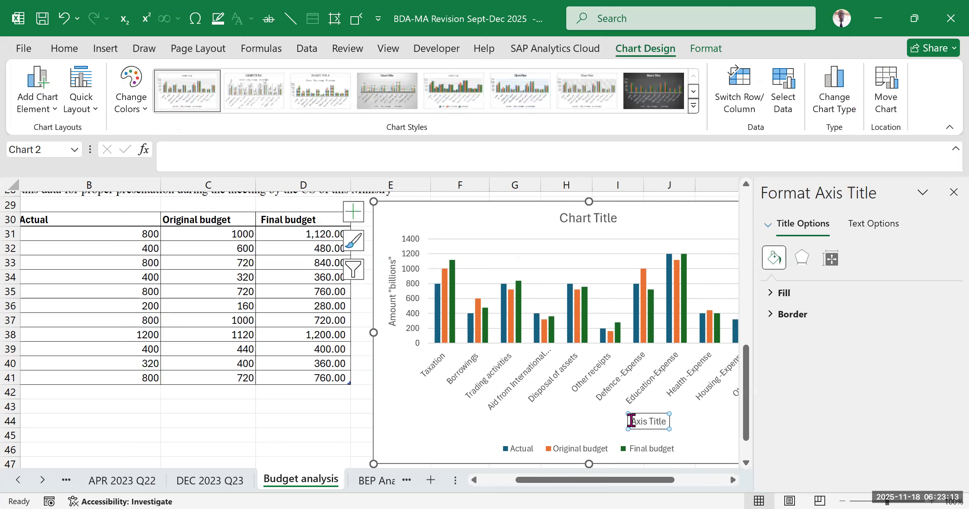
{"action": "left_click_drag", "start_coordinate": [630, 422], "coordinate": [590, 422]}
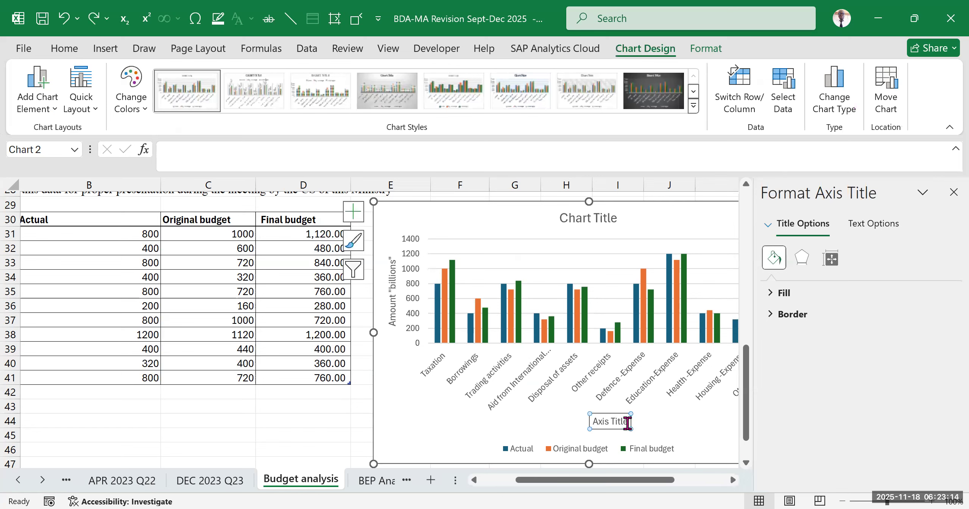
{"action": "triple_click", "coordinate": [591, 422]}
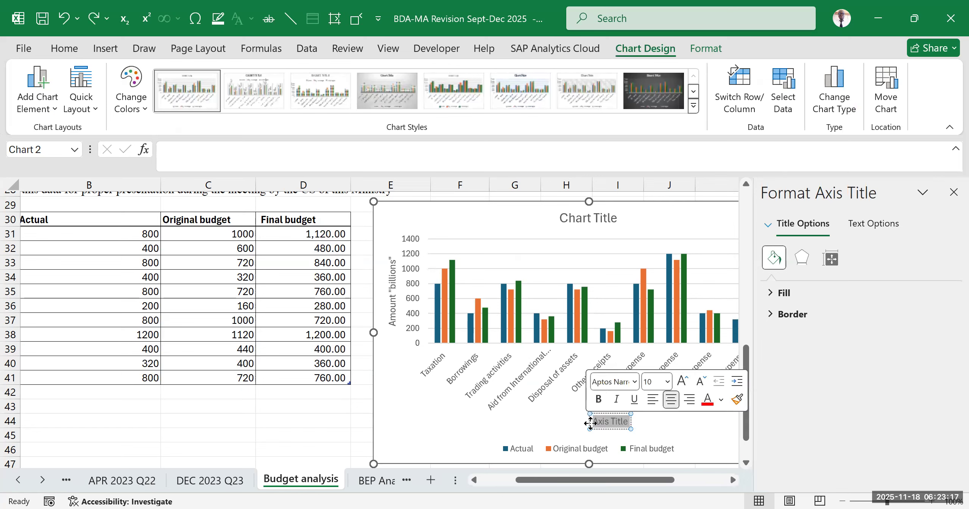
{"action": "type", "text": "details"}
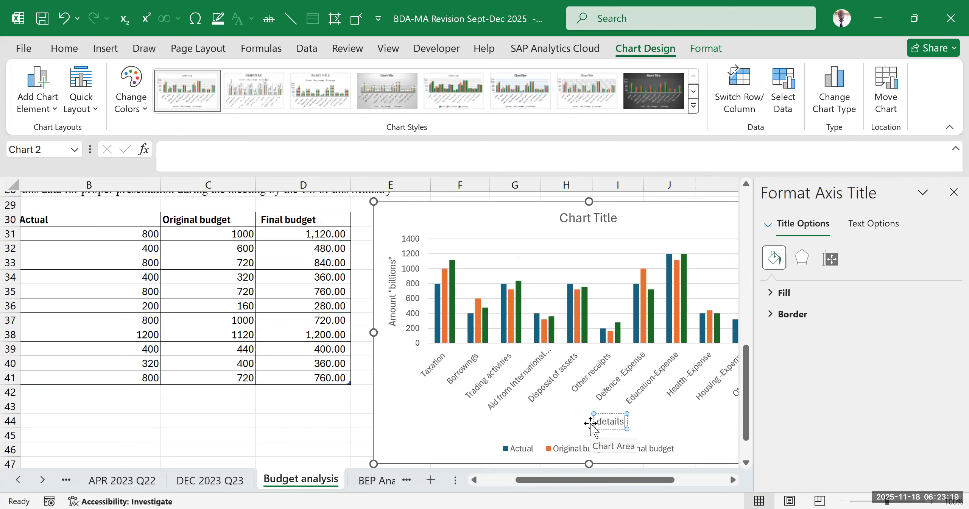
{"action": "left_click", "coordinate": [954, 192]}
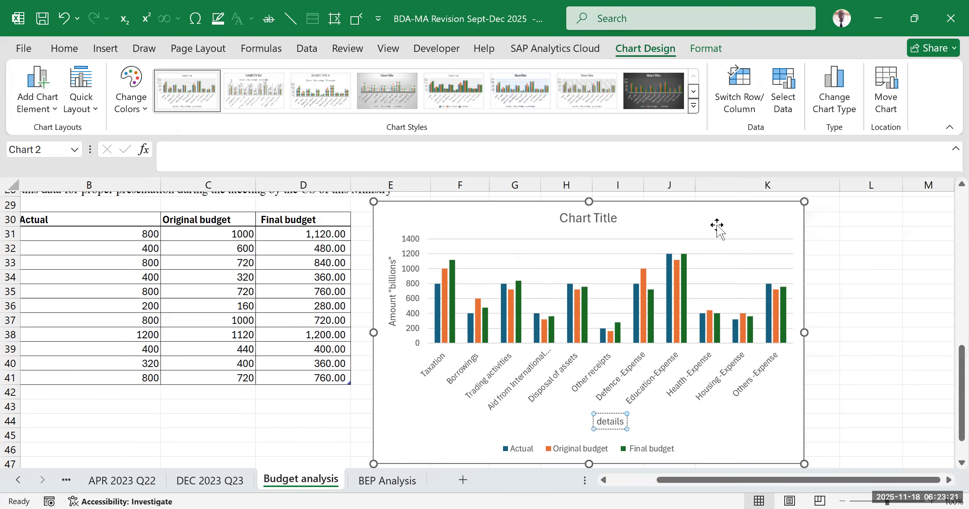
- Select the clustered column chart's placeholder title and look through the available chart styles beside the full data table
{"action": "left_click", "coordinate": [565, 219]}
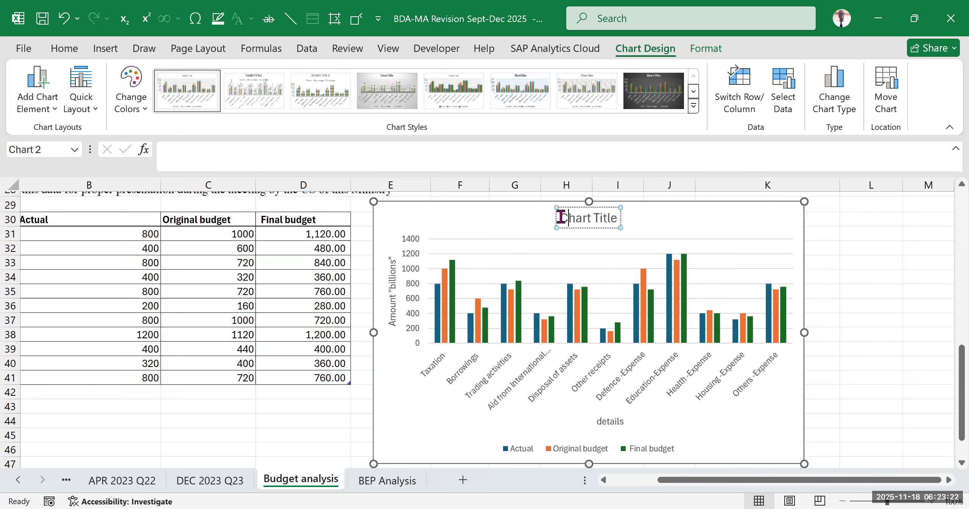
{"action": "triple_click", "coordinate": [618, 219]}
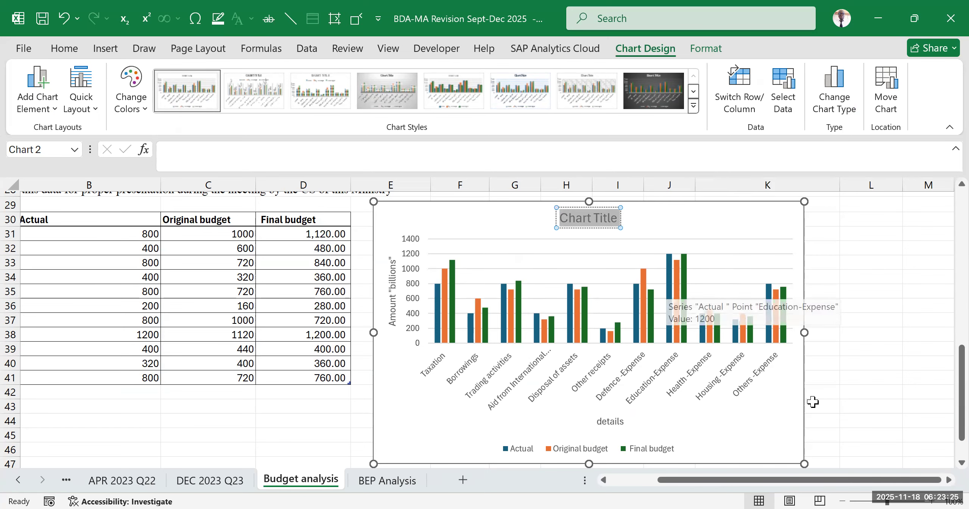
{"action": "left_click_drag", "start_coordinate": [759, 487], "coordinate": [661, 487]}
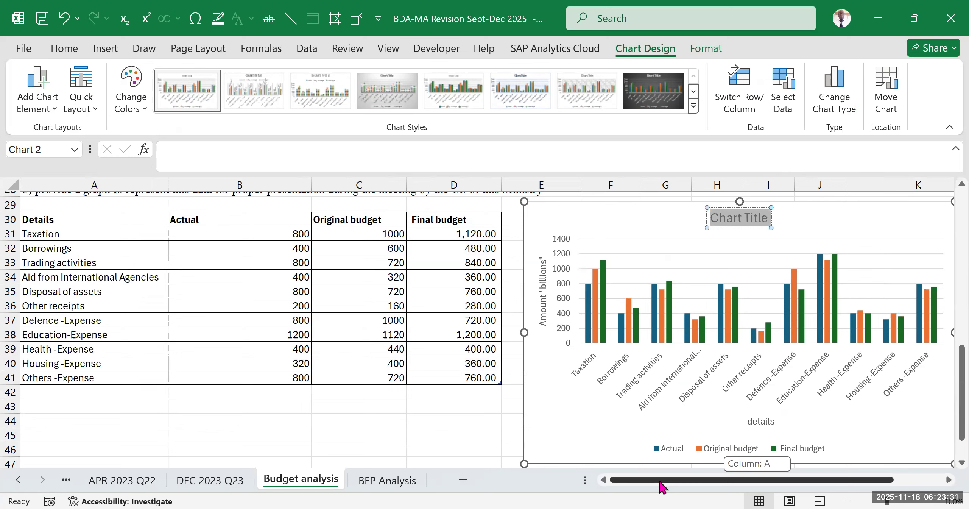
{"action": "left_click_drag", "start_coordinate": [661, 486], "coordinate": [621, 383]}
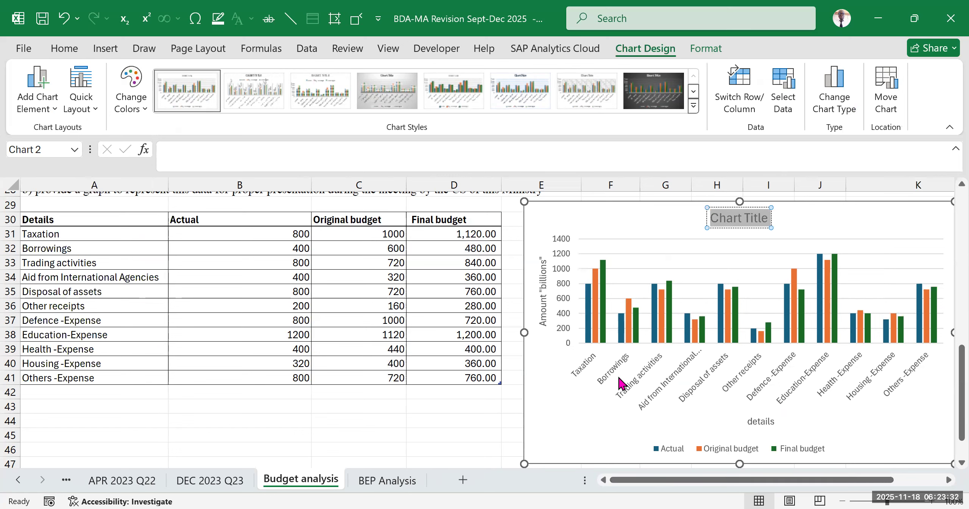
{"action": "left_click", "coordinate": [694, 107]}
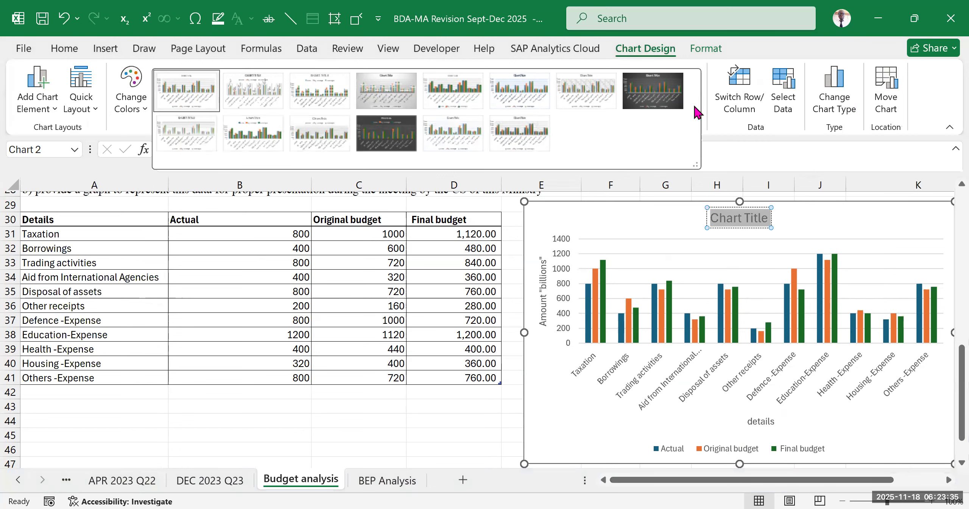
{"action": "left_click_drag", "start_coordinate": [696, 165], "coordinate": [690, 92]}
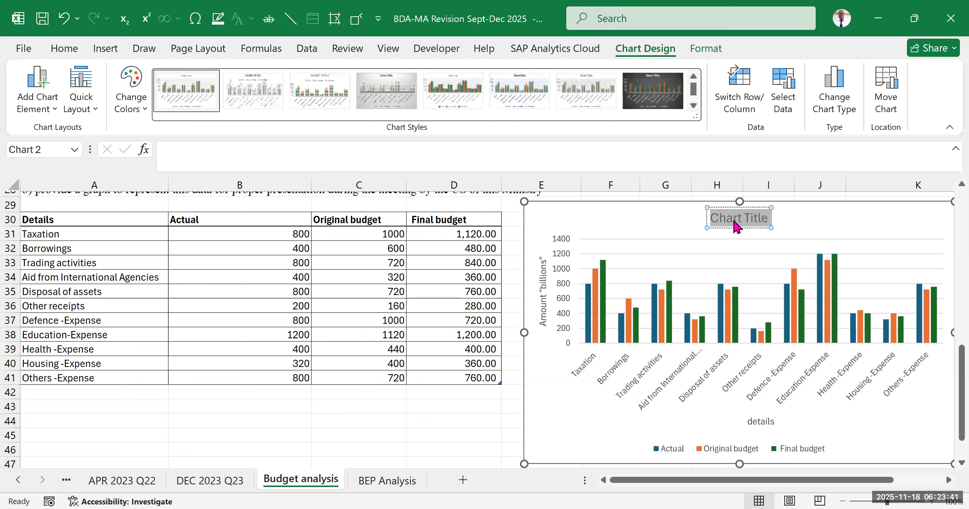
- Replace the placeholder chart title with "Clustered column chart showing actual,original and final budgets"
{"action": "left_click", "coordinate": [736, 226]}
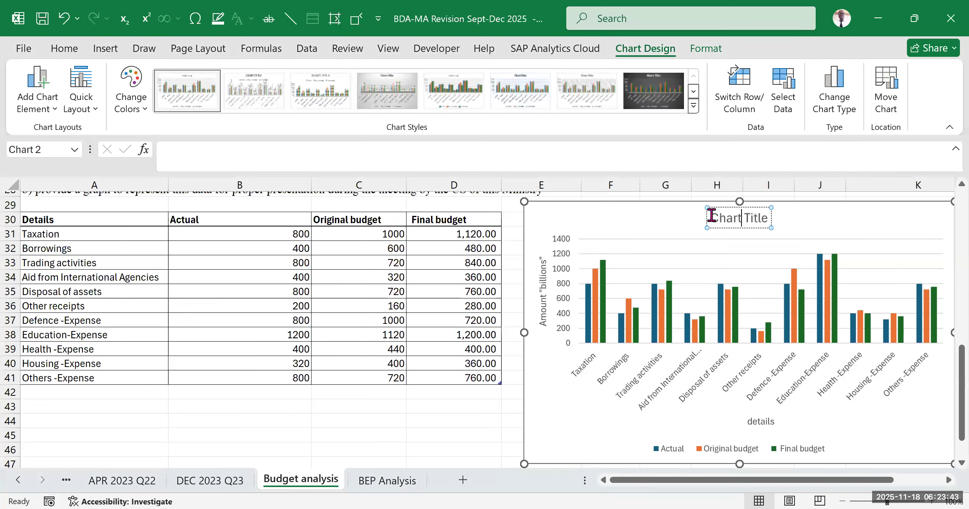
{"action": "left_click_drag", "start_coordinate": [712, 216], "coordinate": [779, 218]}
{"action": "type", "text": "Clustered column chart"}
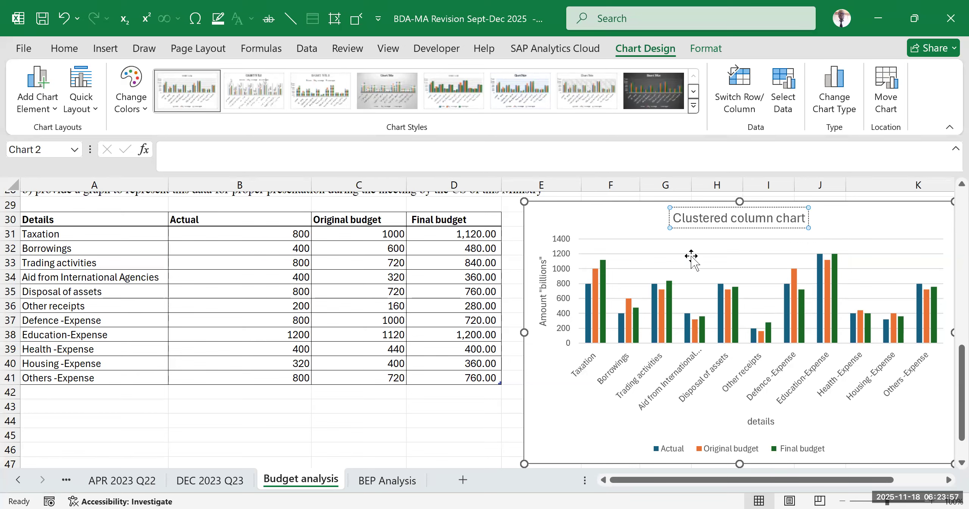
{"action": "type", "text": "sho"}
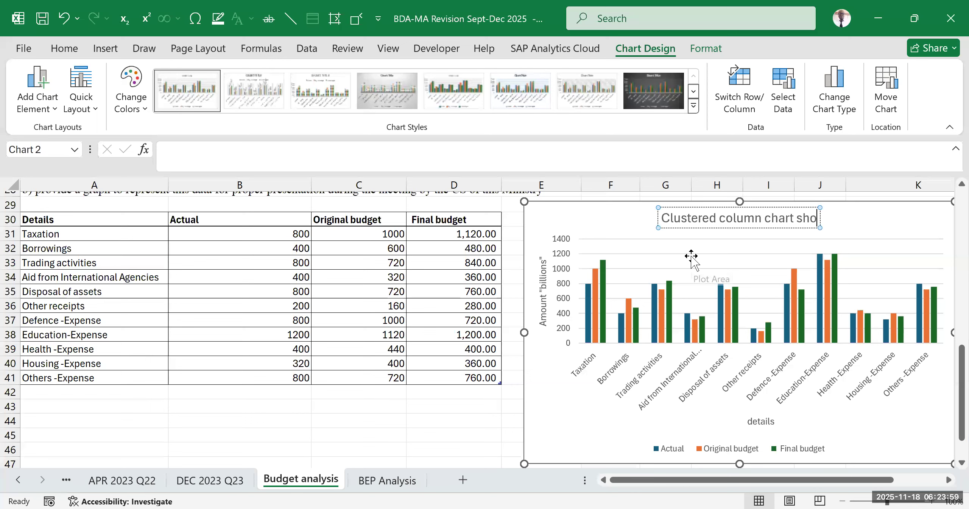
{"action": "type", "text": "wing actual,original"}
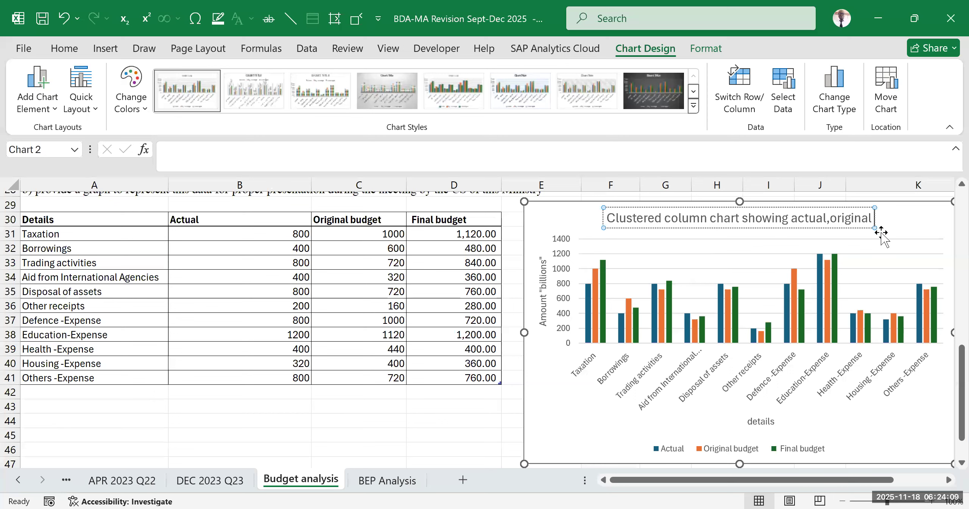
{"action": "type", "text": " and final"}
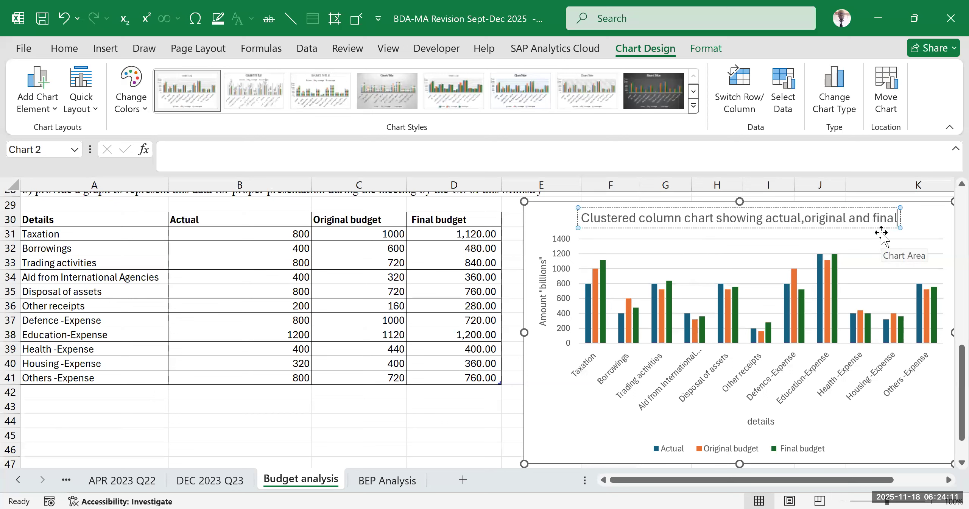
{"action": "type", "text": " budgets"}
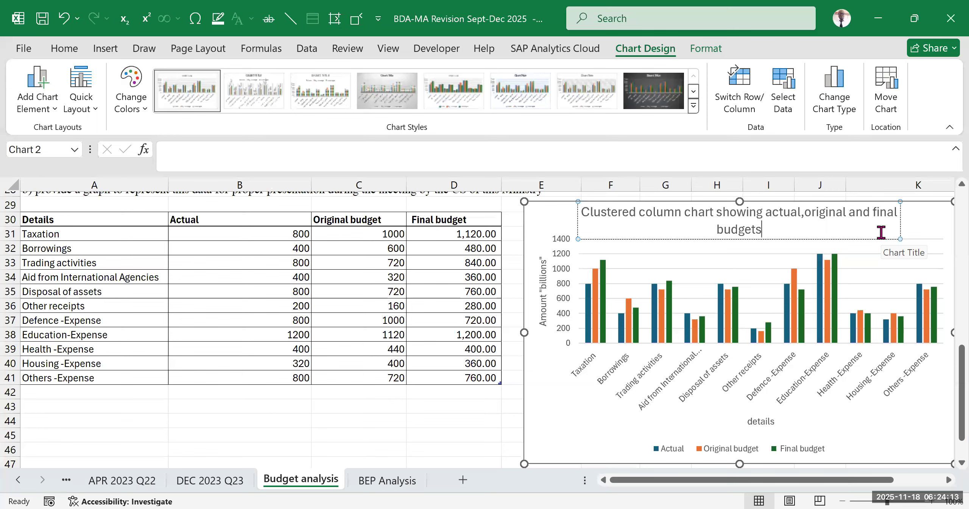
{"action": "left_click", "coordinate": [489, 436]}
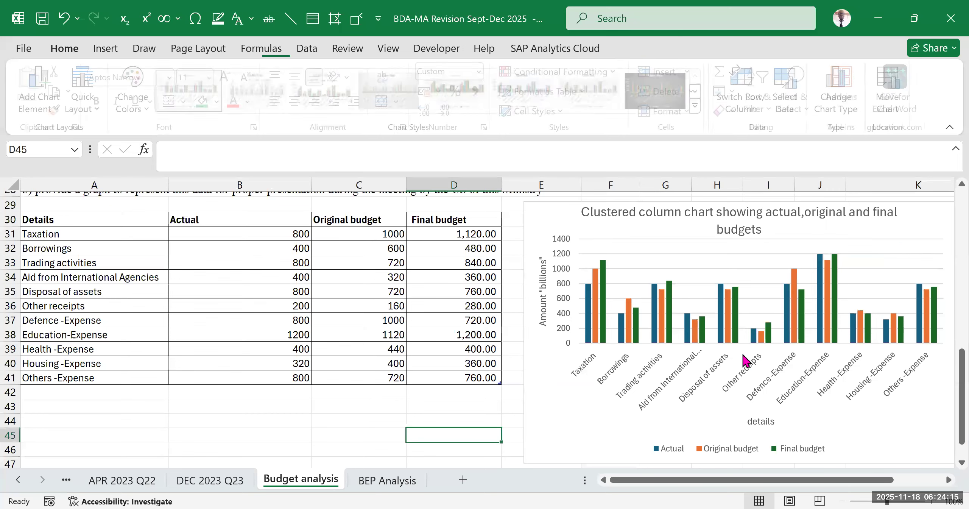
- Review the titled chart against the source data table and the graph requirement in part b
{"action": "left_click_drag", "start_coordinate": [789, 481], "coordinate": [693, 484]}
{"action": "scroll", "coordinate": [208, 280], "scroll_direction": "up", "scroll_amount": 3}
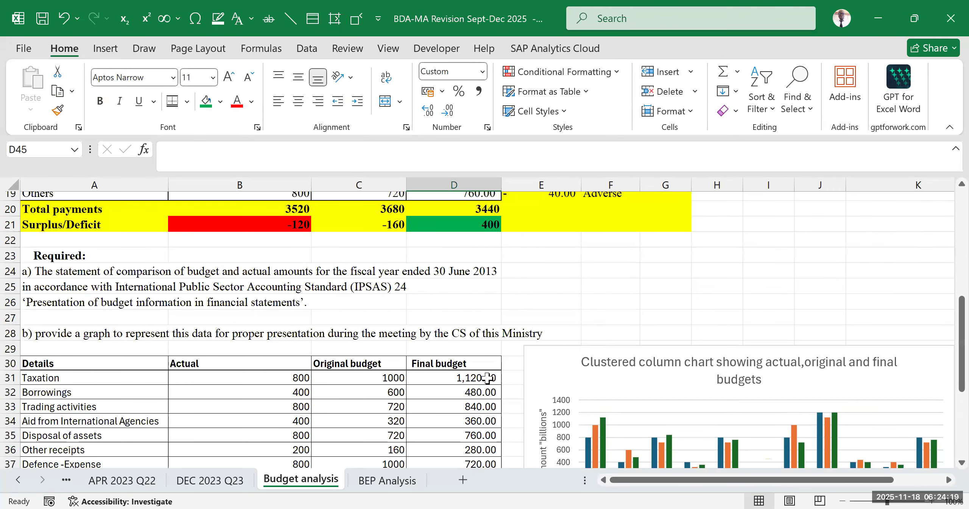
{"action": "scroll", "coordinate": [530, 436], "scroll_direction": "down", "scroll_amount": 3}
{"action": "left_click_drag", "start_coordinate": [753, 480], "coordinate": [802, 476]}
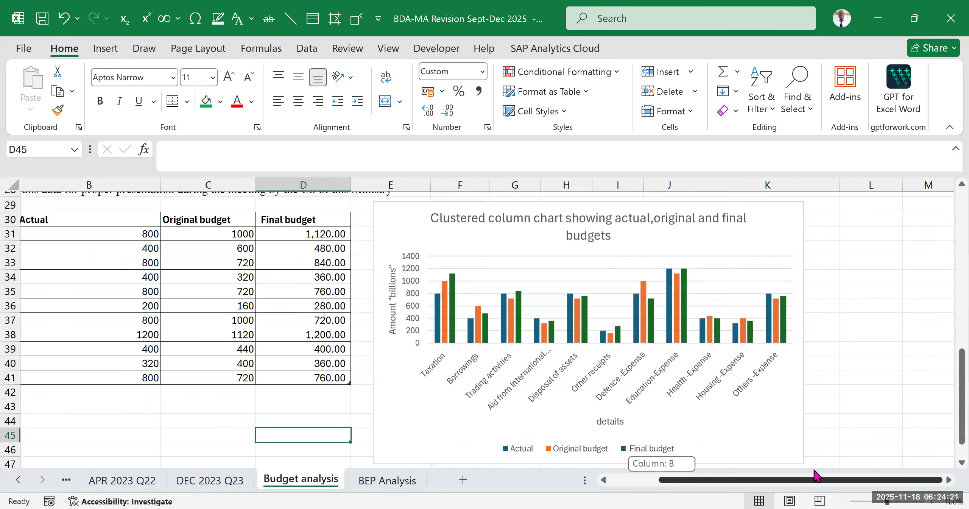
{"action": "scroll", "coordinate": [796, 379], "scroll_direction": "down", "scroll_amount": 2}
{"action": "left_click", "coordinate": [924, 277]}
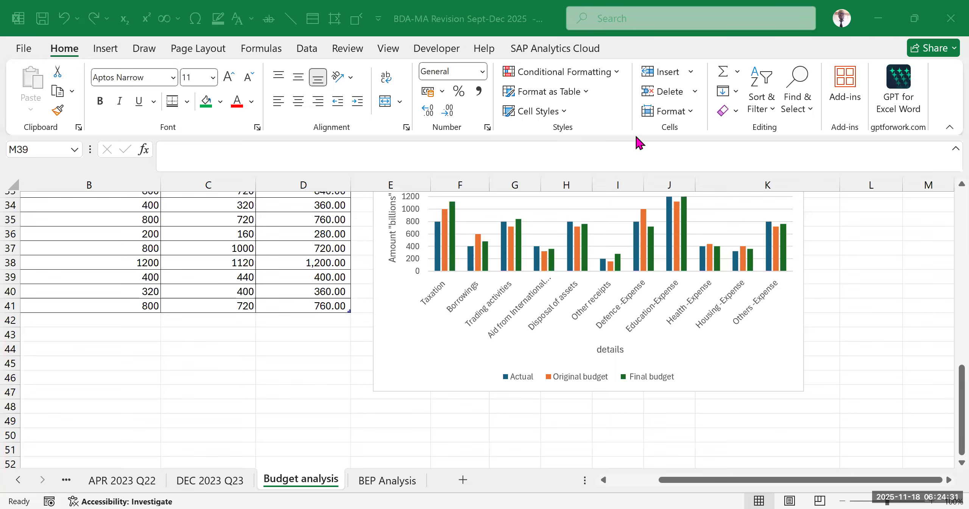
{"action": "scroll", "coordinate": [778, 366], "scroll_direction": "up", "scroll_amount": 2}
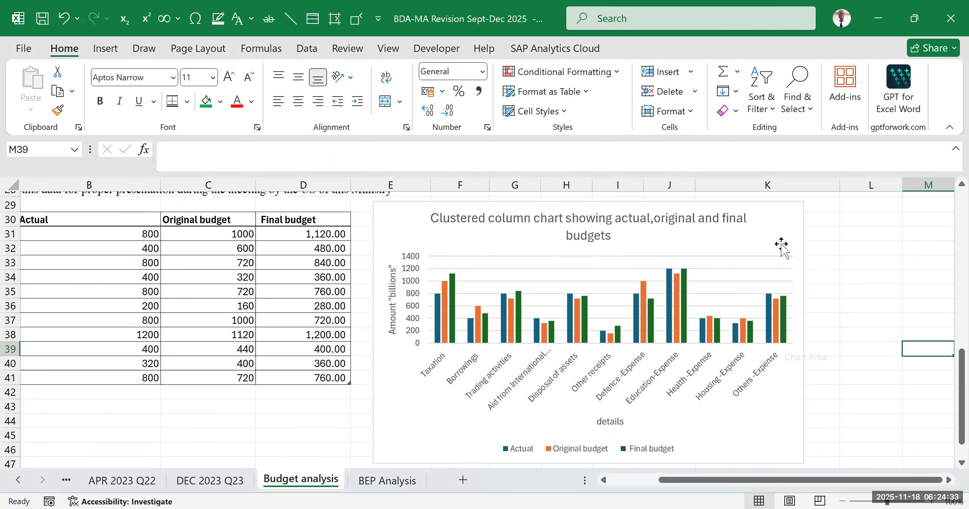
- Check which chart elements are enabled for the clustered column chart, then deselect the chart
{"action": "left_click", "coordinate": [779, 245]}
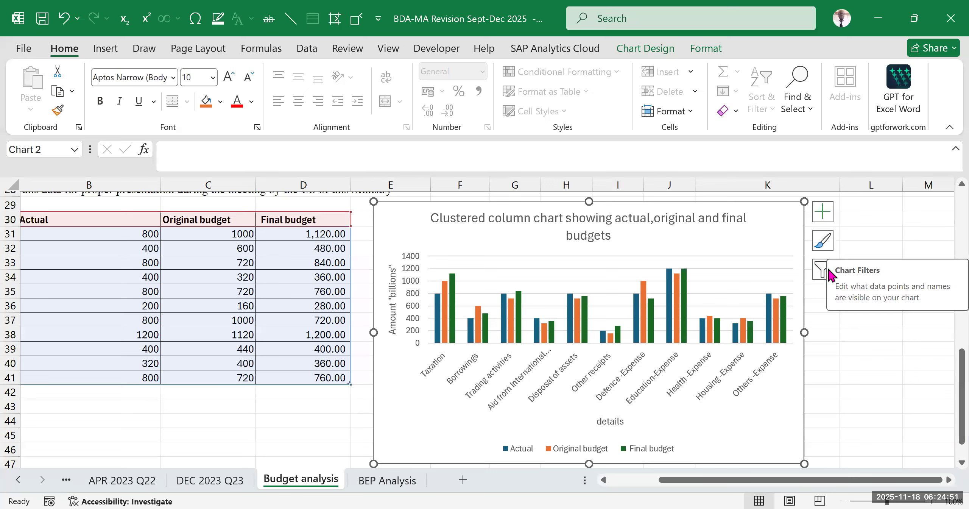
{"action": "left_click", "coordinate": [823, 213]}
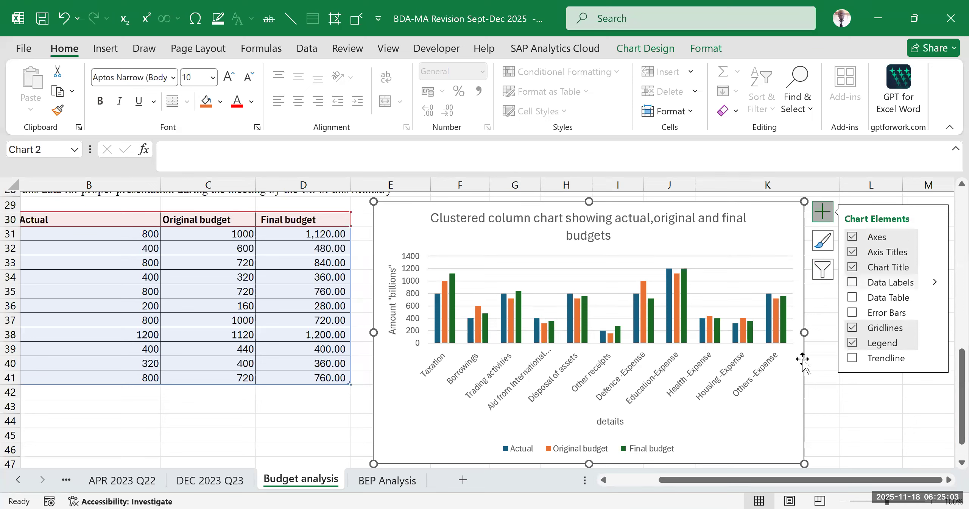
{"action": "left_click", "coordinate": [846, 408]}
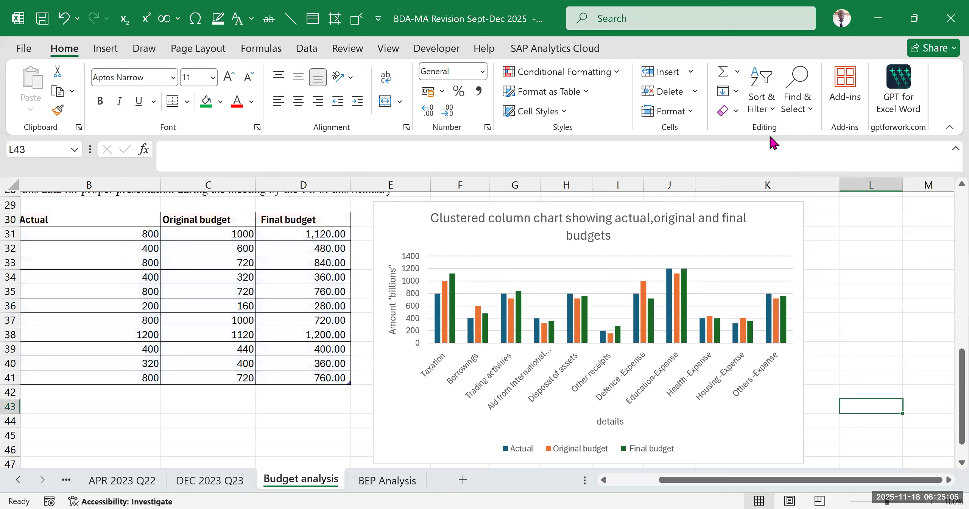